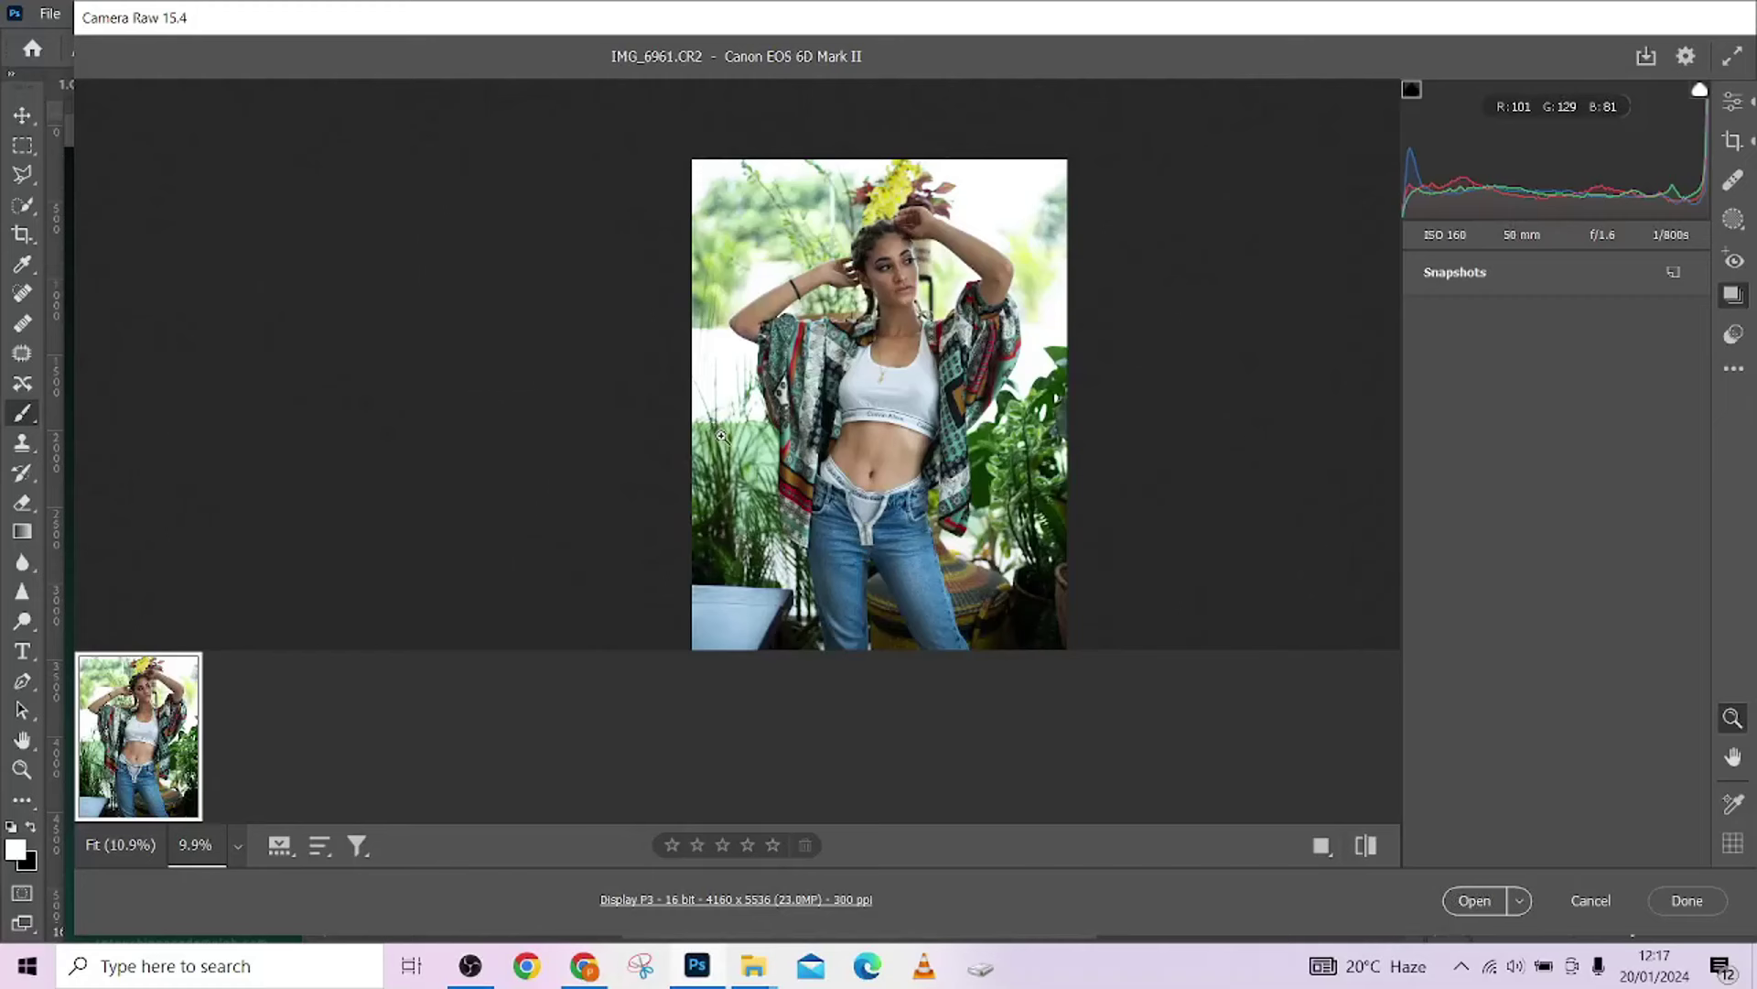
Fit the photo in view, drop Basic Highlights to -100, and show Create New Mask options.
key(ctrl+0)
key(ctrl+minus)
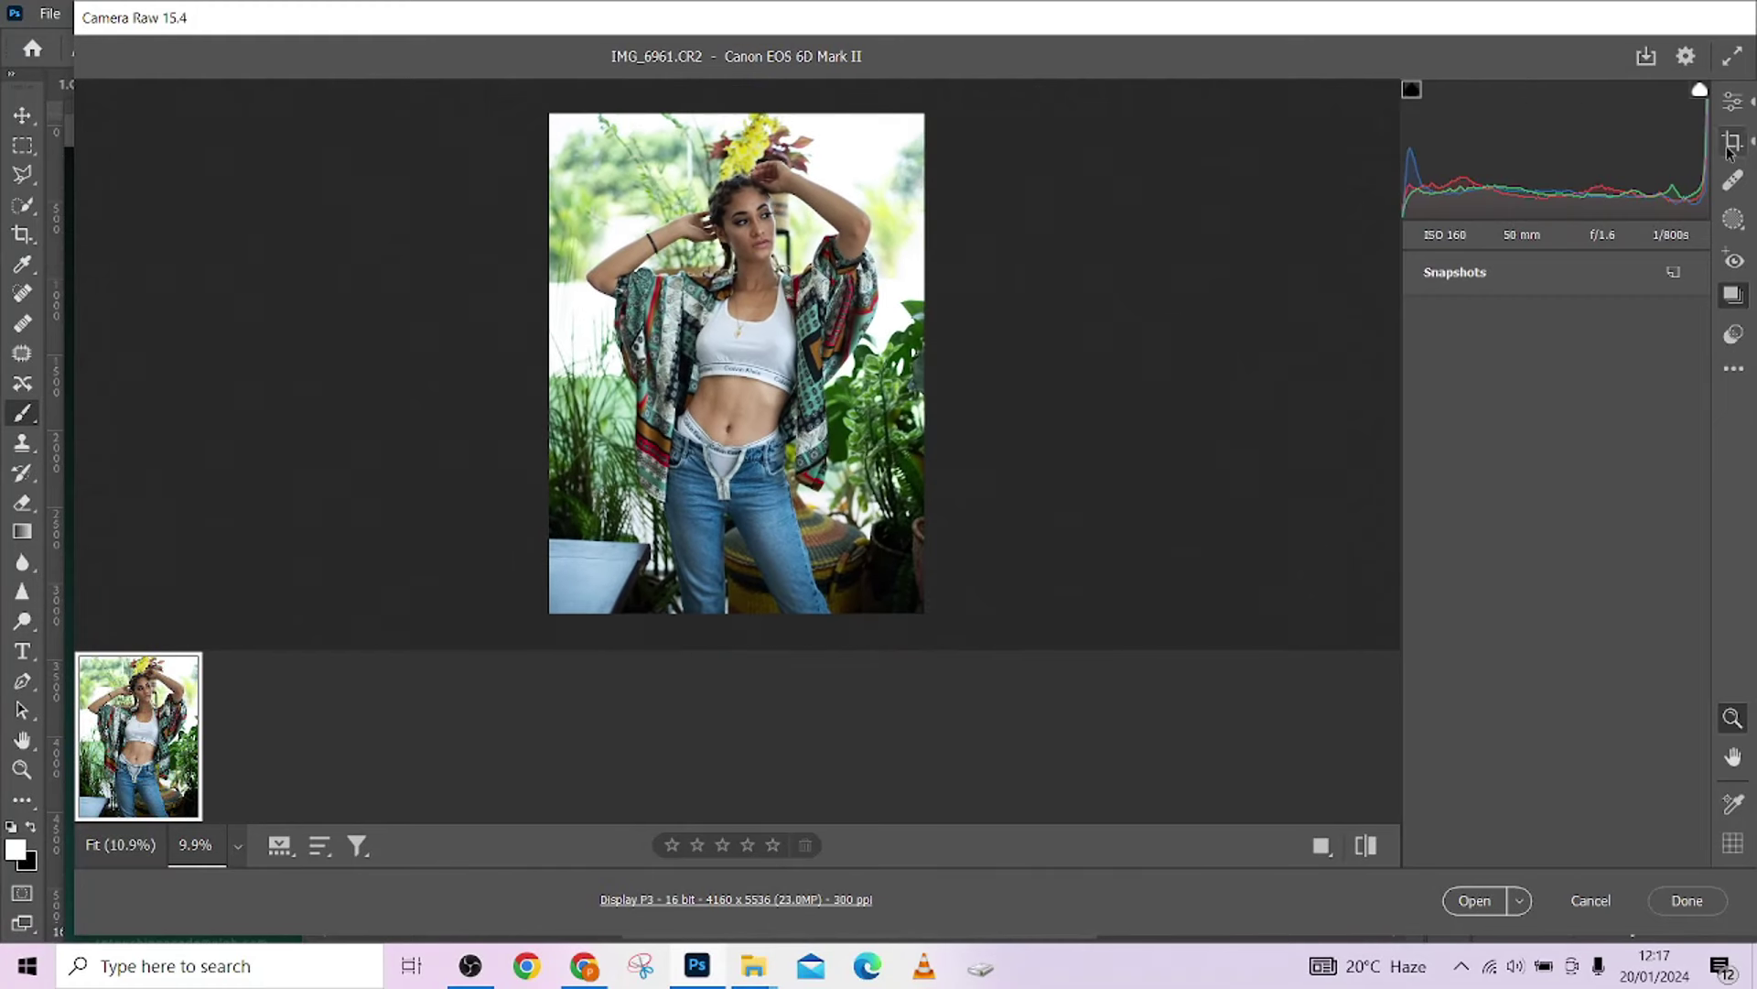
click(1733, 101)
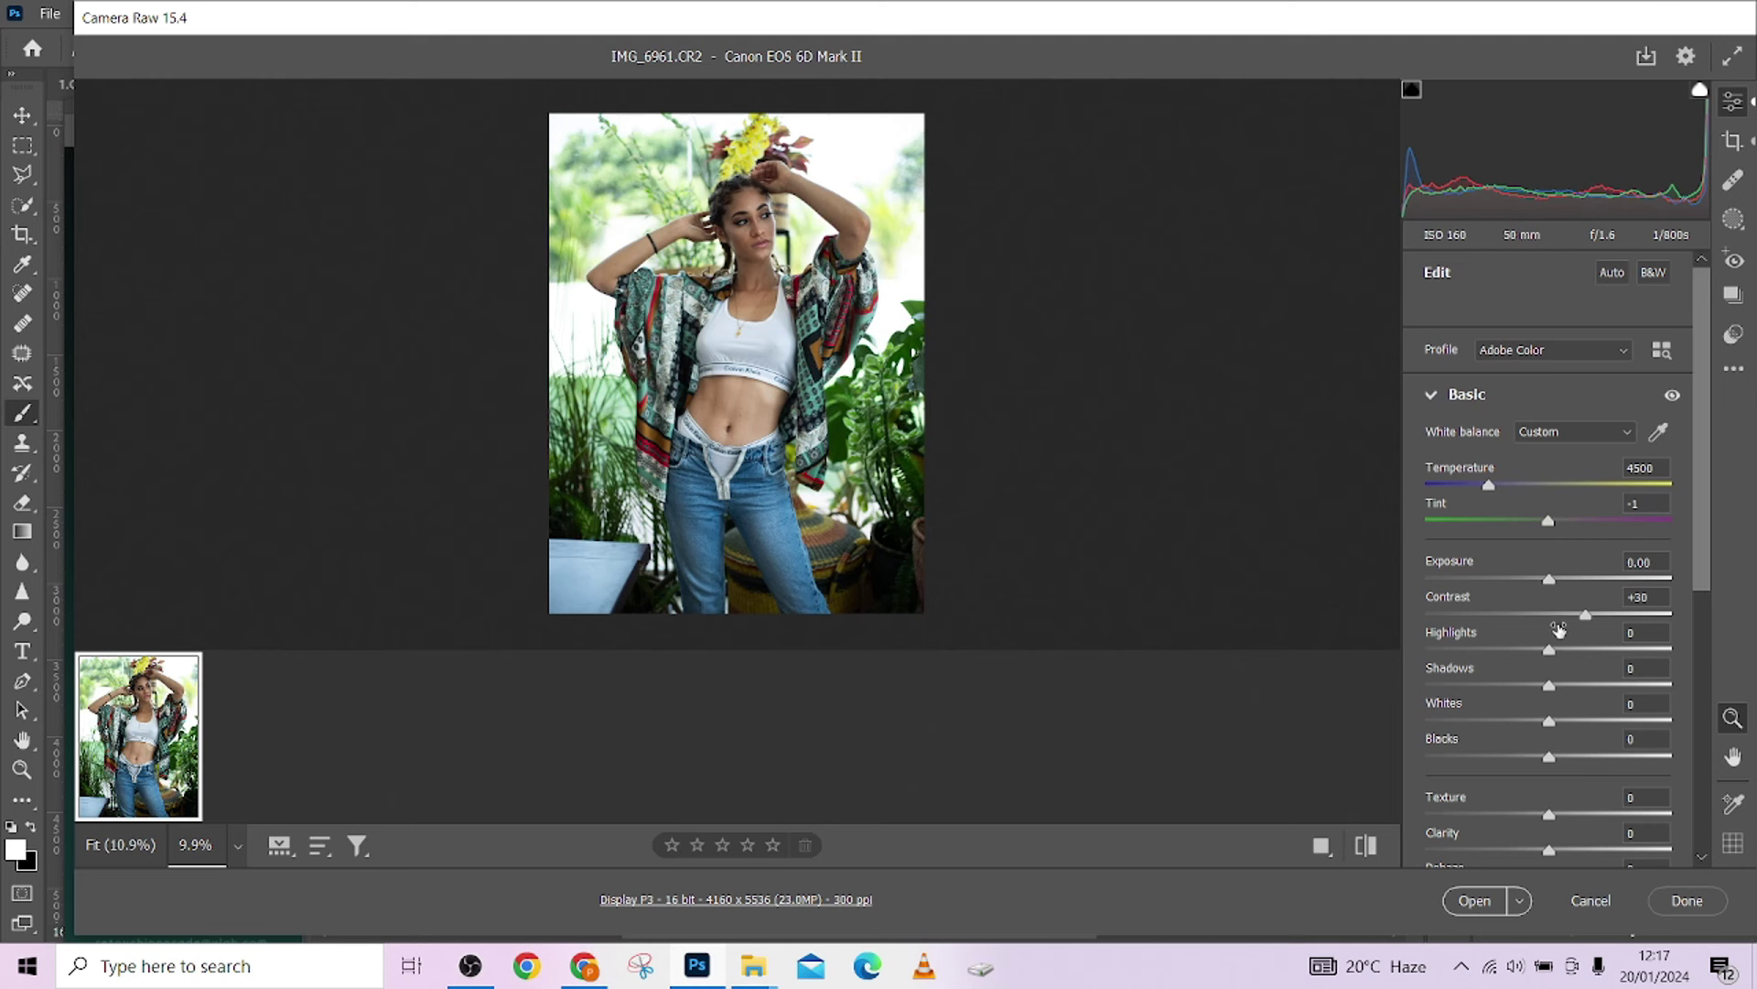
drag(1539, 650, 1426, 650)
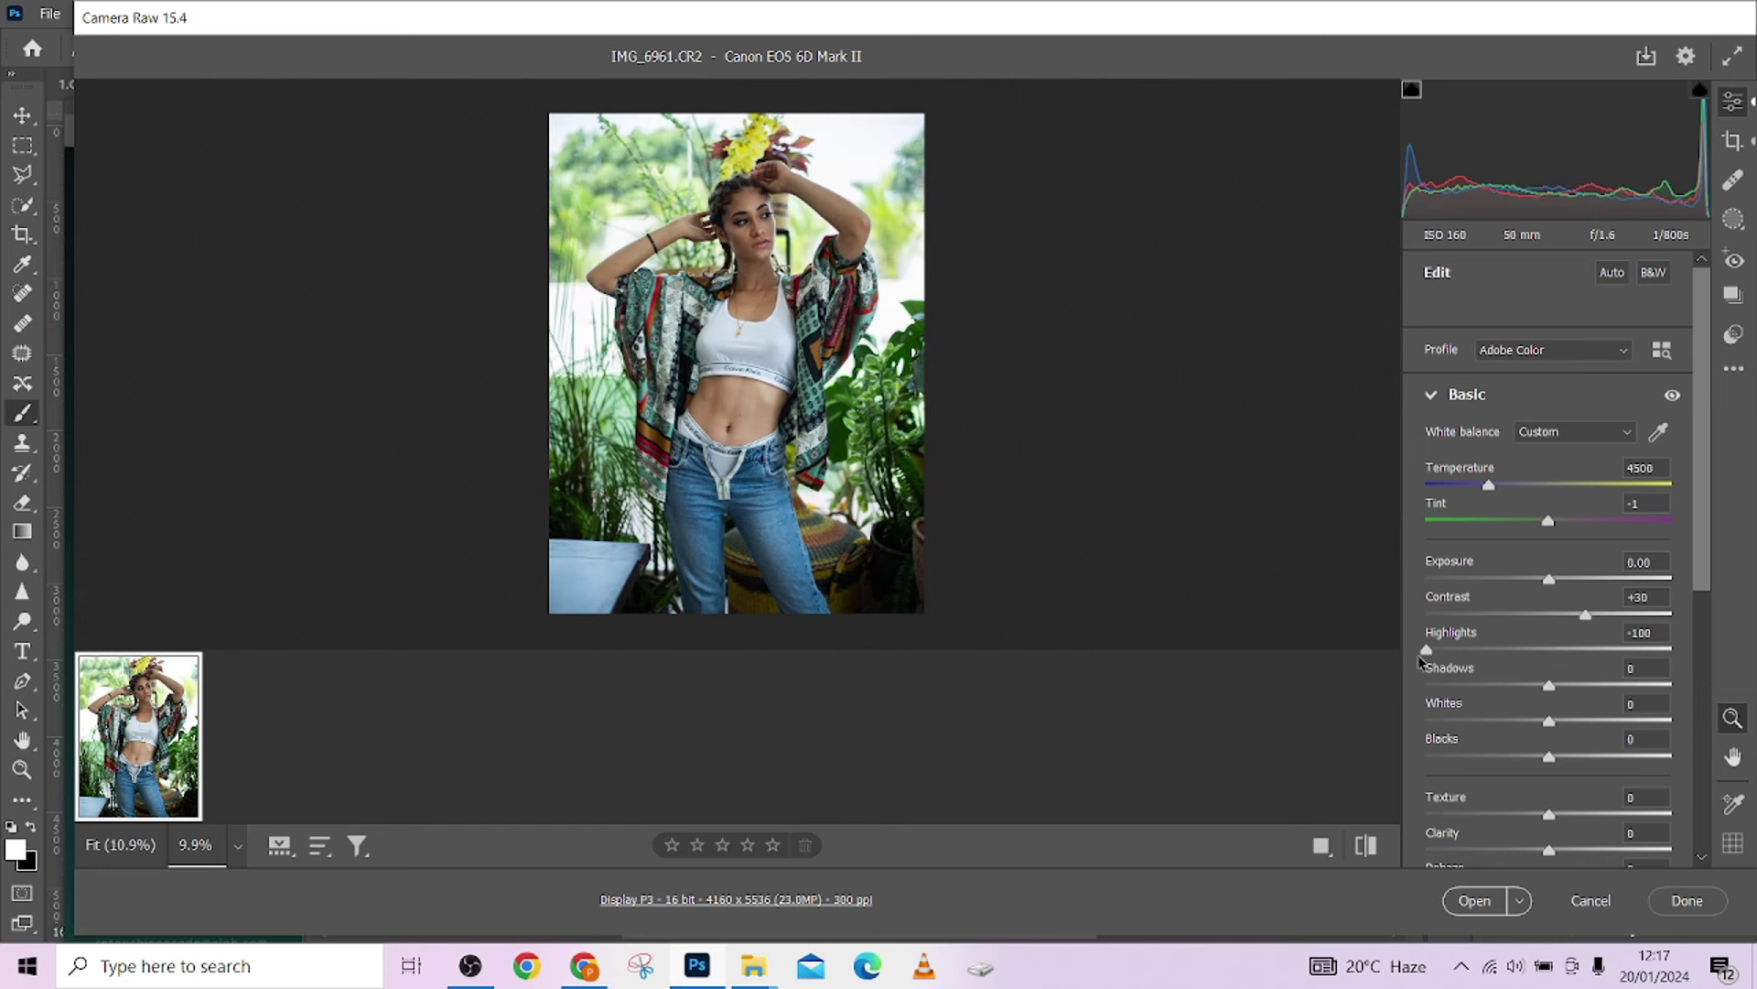
click(1734, 220)
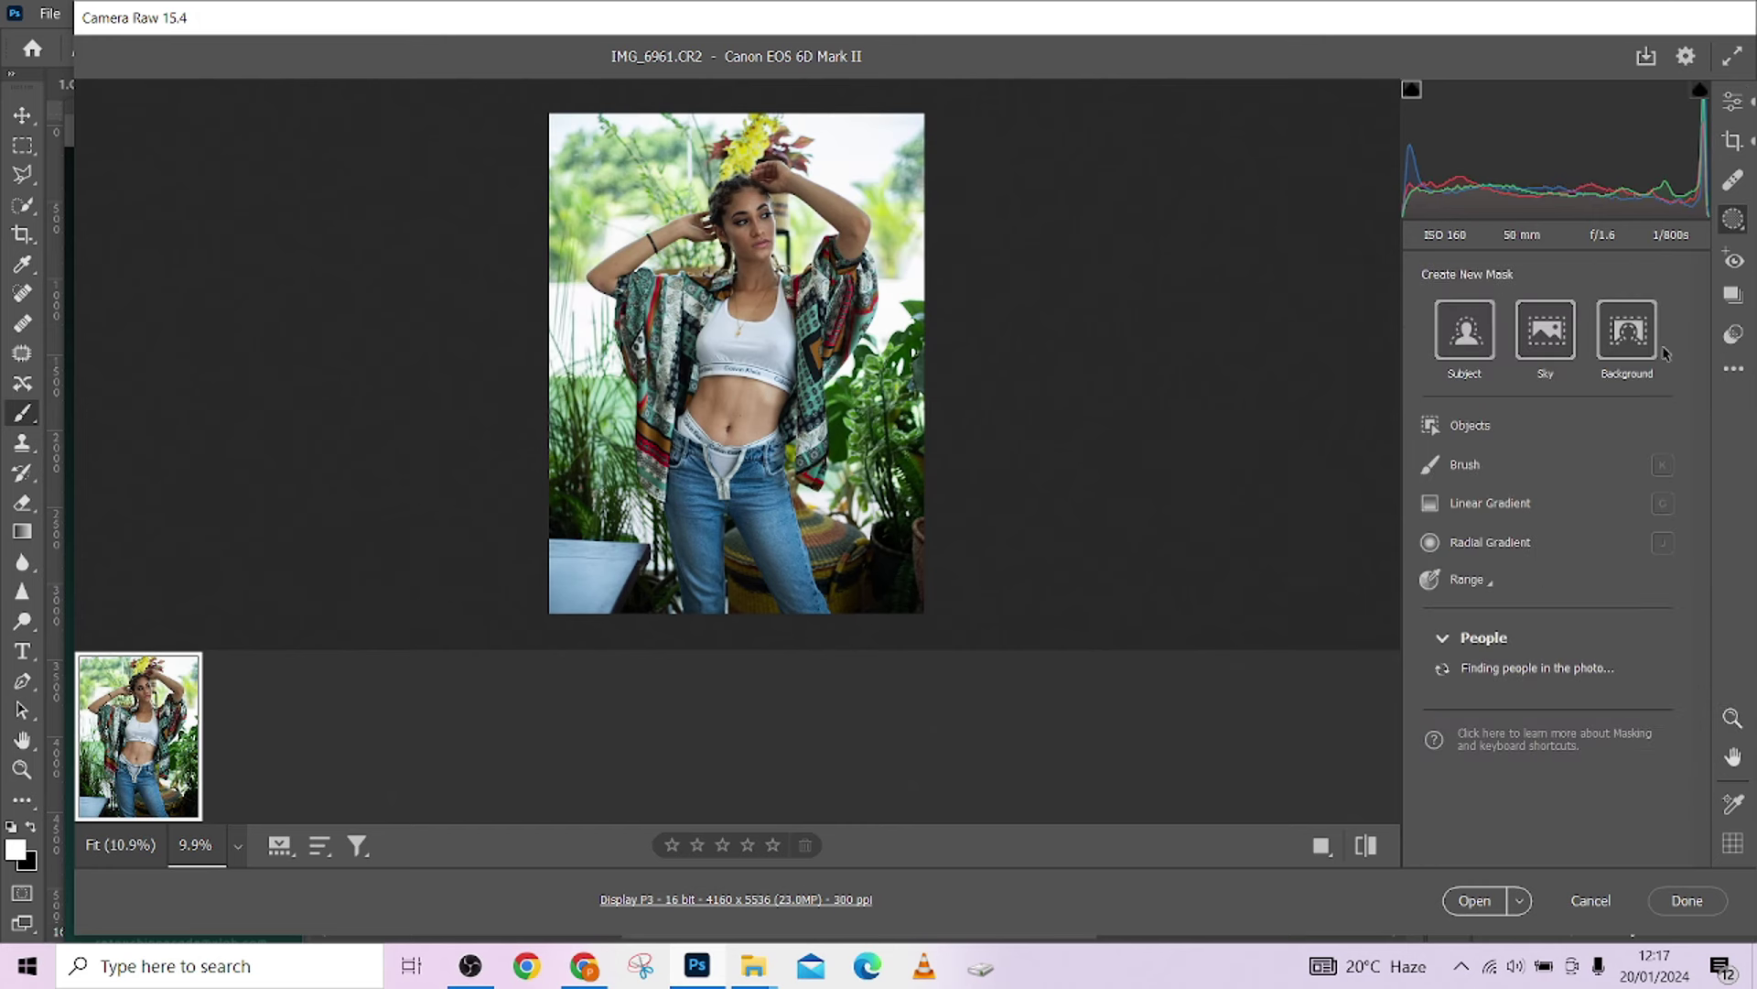
Create a Background mask with Highlights -100, Exposure -0.85 and Whites +18, then return to Edit.
click(1628, 331)
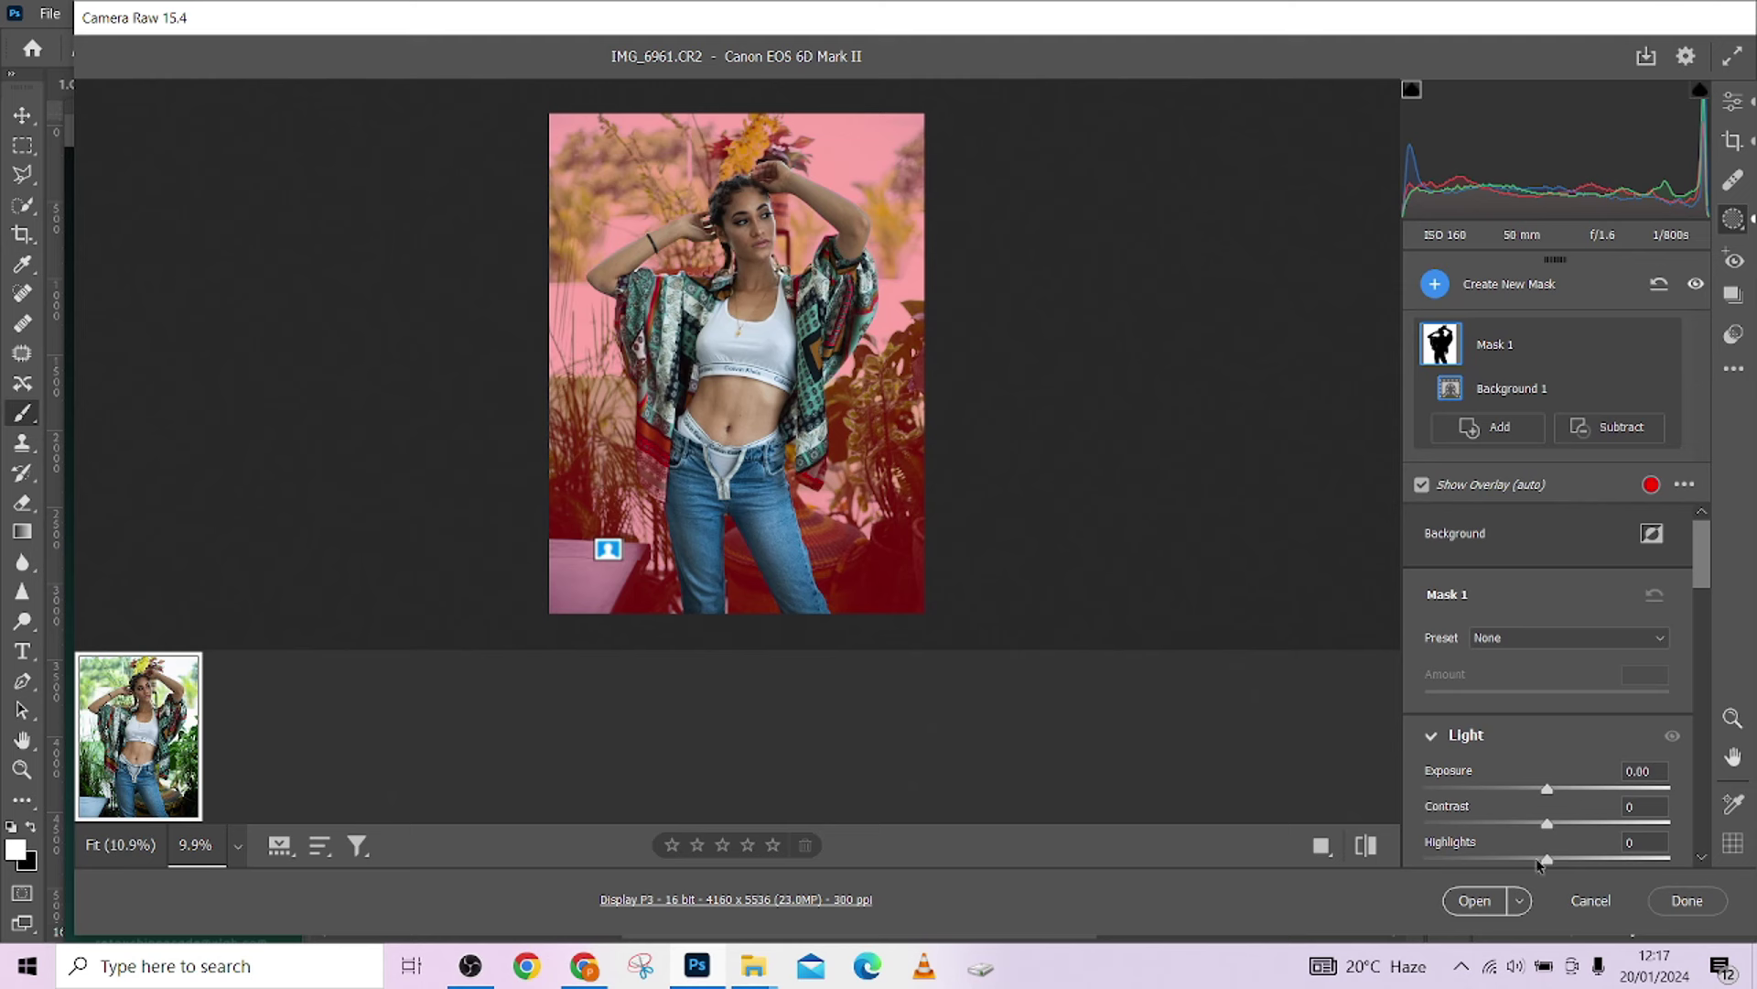
drag(1545, 861, 1424, 860)
scroll(1536, 780, down, 3)
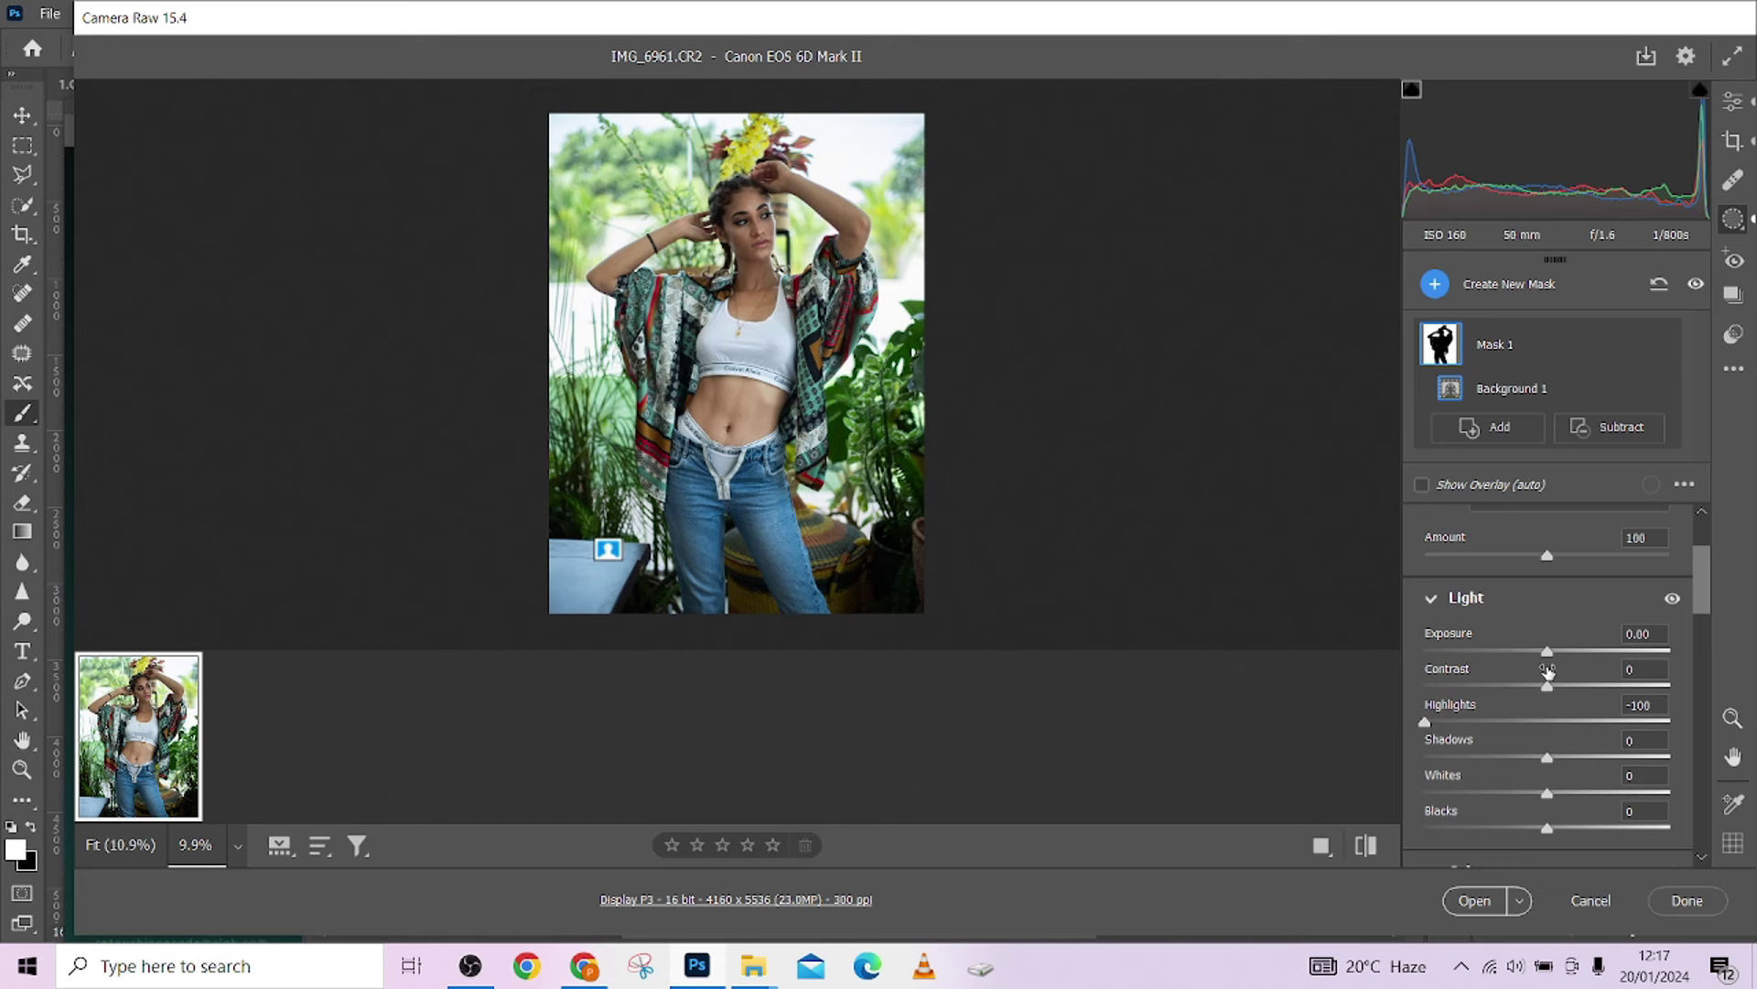
mouse_move(1546, 653)
mouse_down()
mouse_move(1504, 664)
mouse_move(1522, 660)
mouse_up()
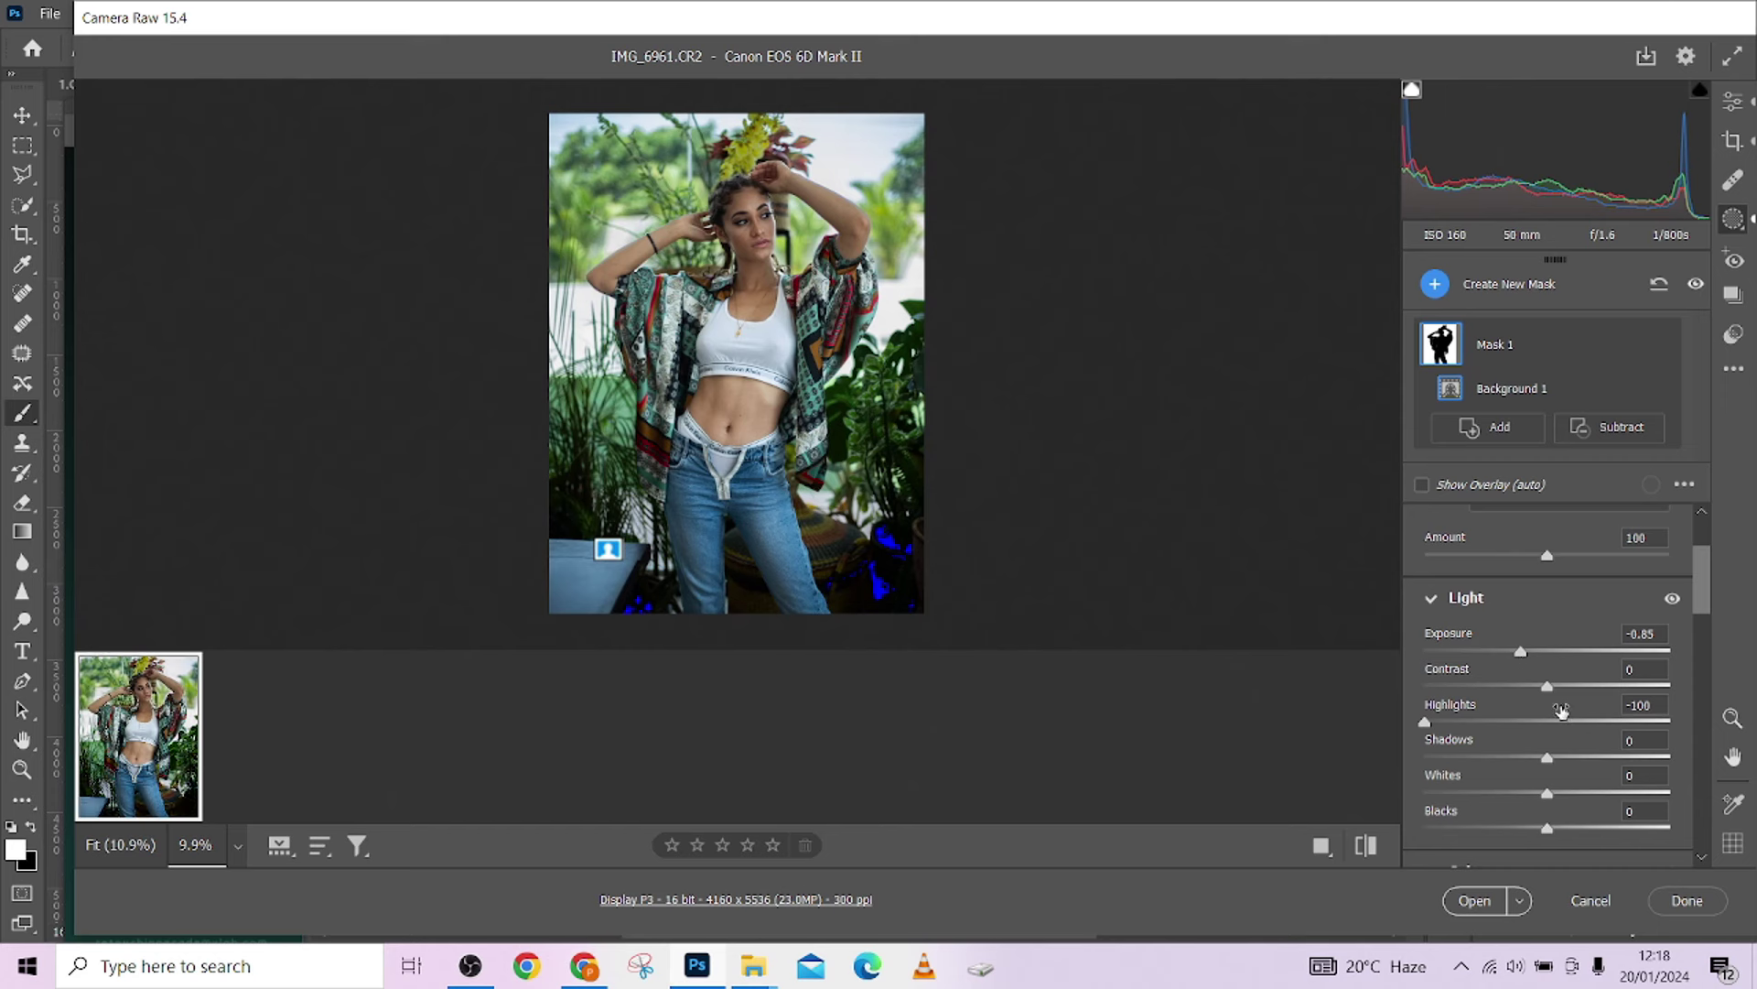
drag(1526, 796, 1569, 793)
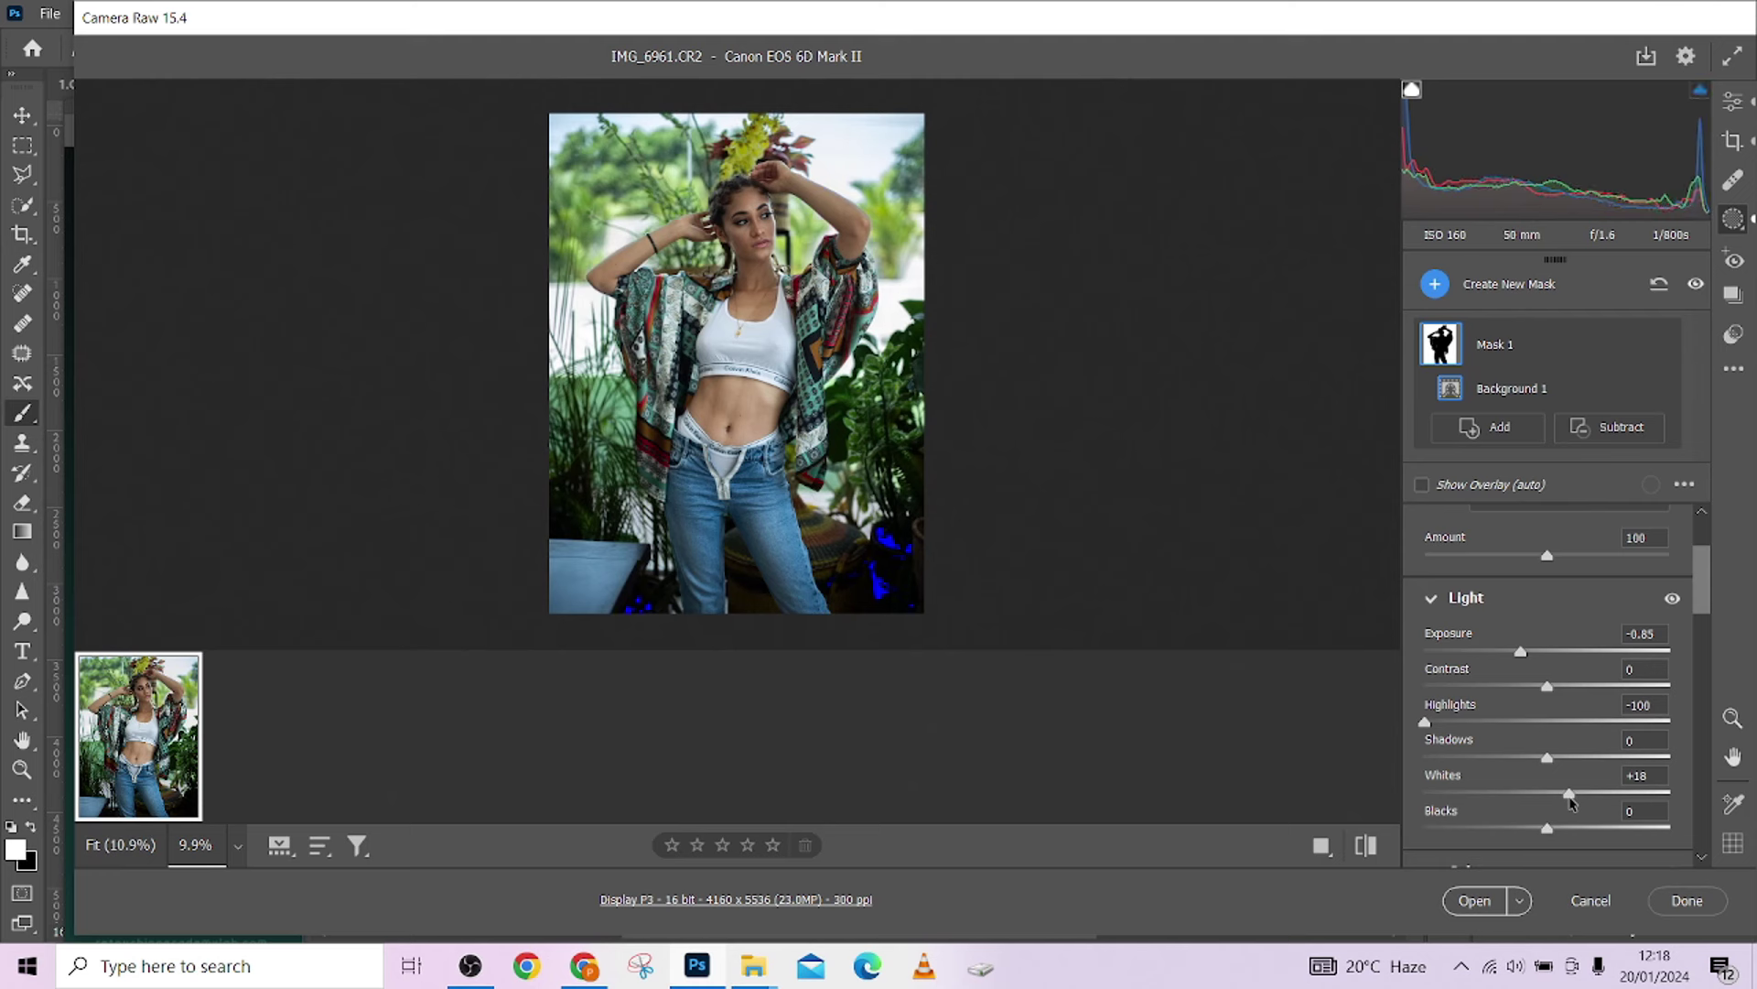
click(1733, 101)
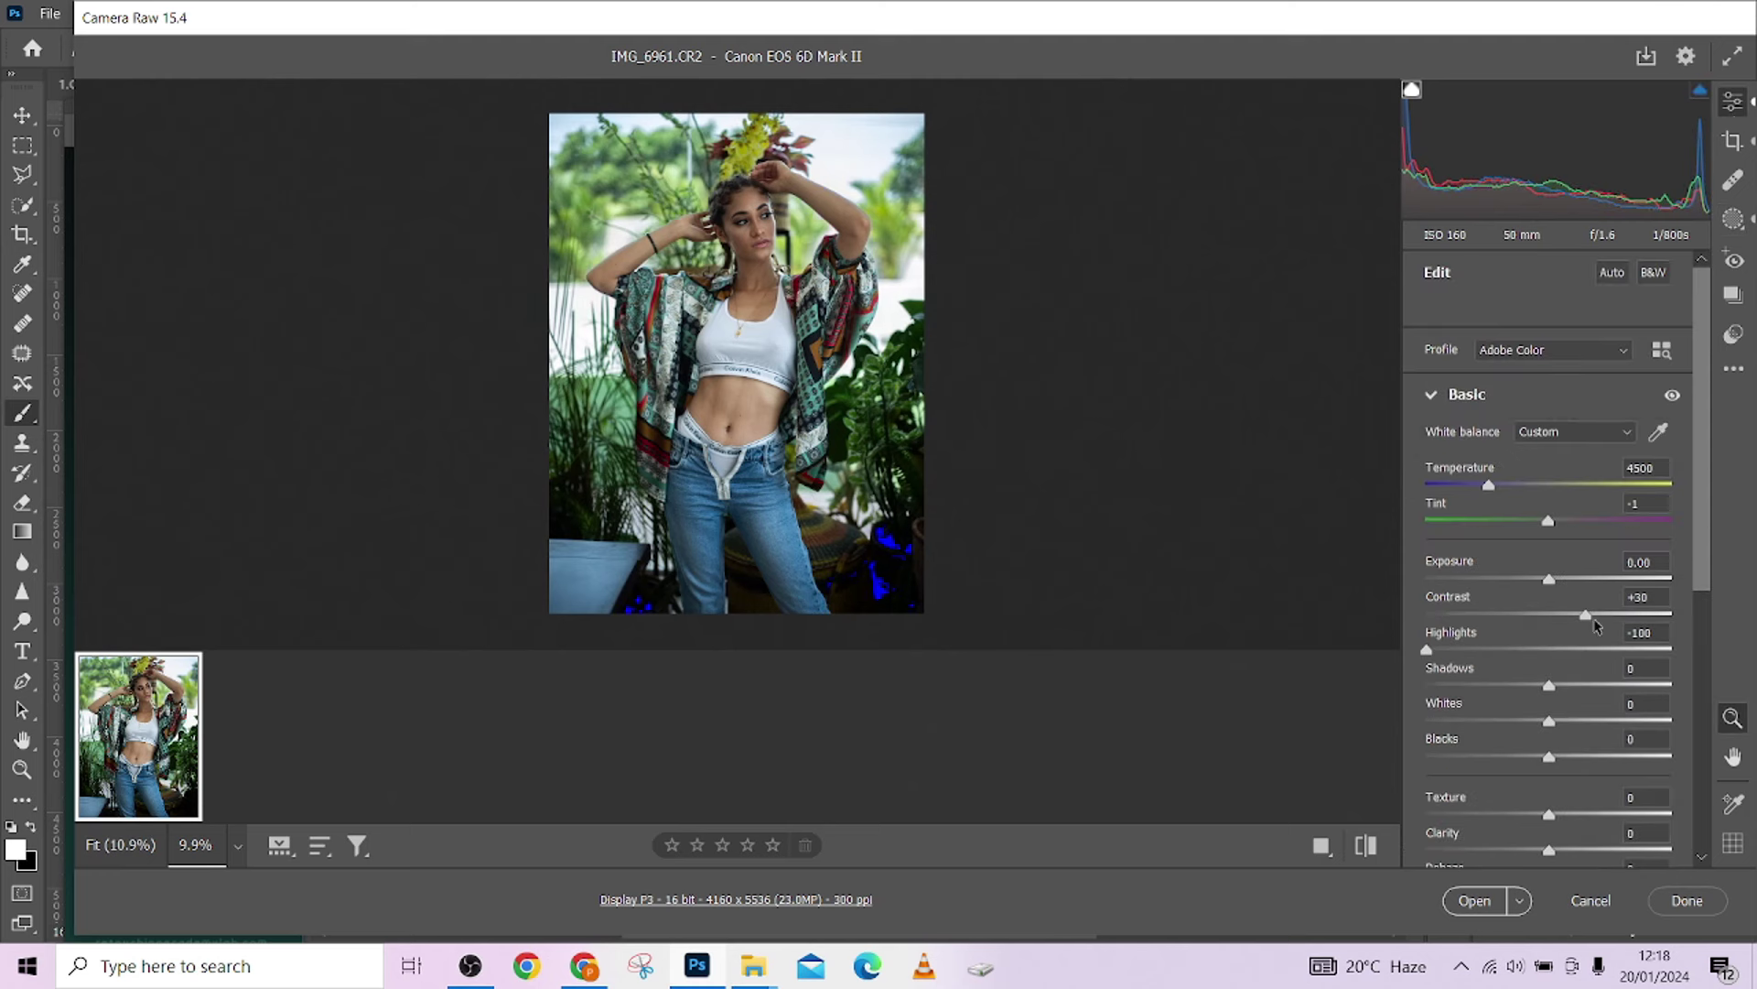
Set Temperature 4850, Dehaze +9, Blacks -13 and Highlights -63 in the Basic panel.
drag(1489, 488, 1497, 493)
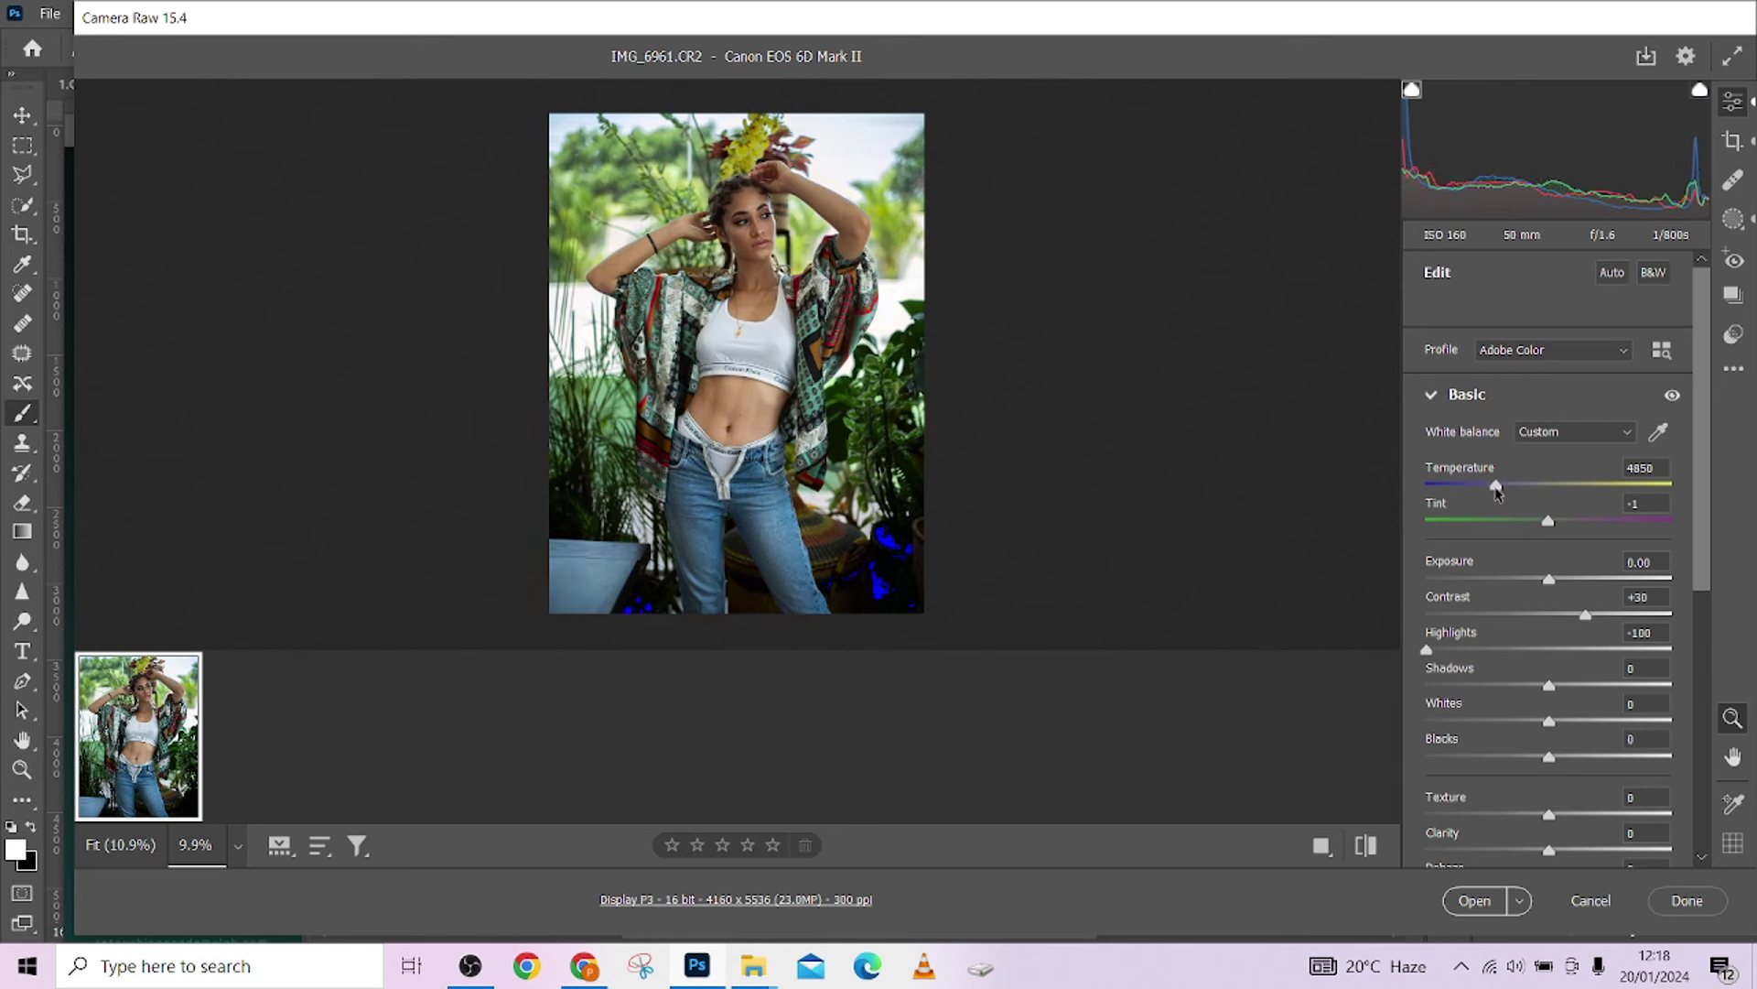
scroll(1538, 742, down, 5)
scroll(1520, 666, up, 2)
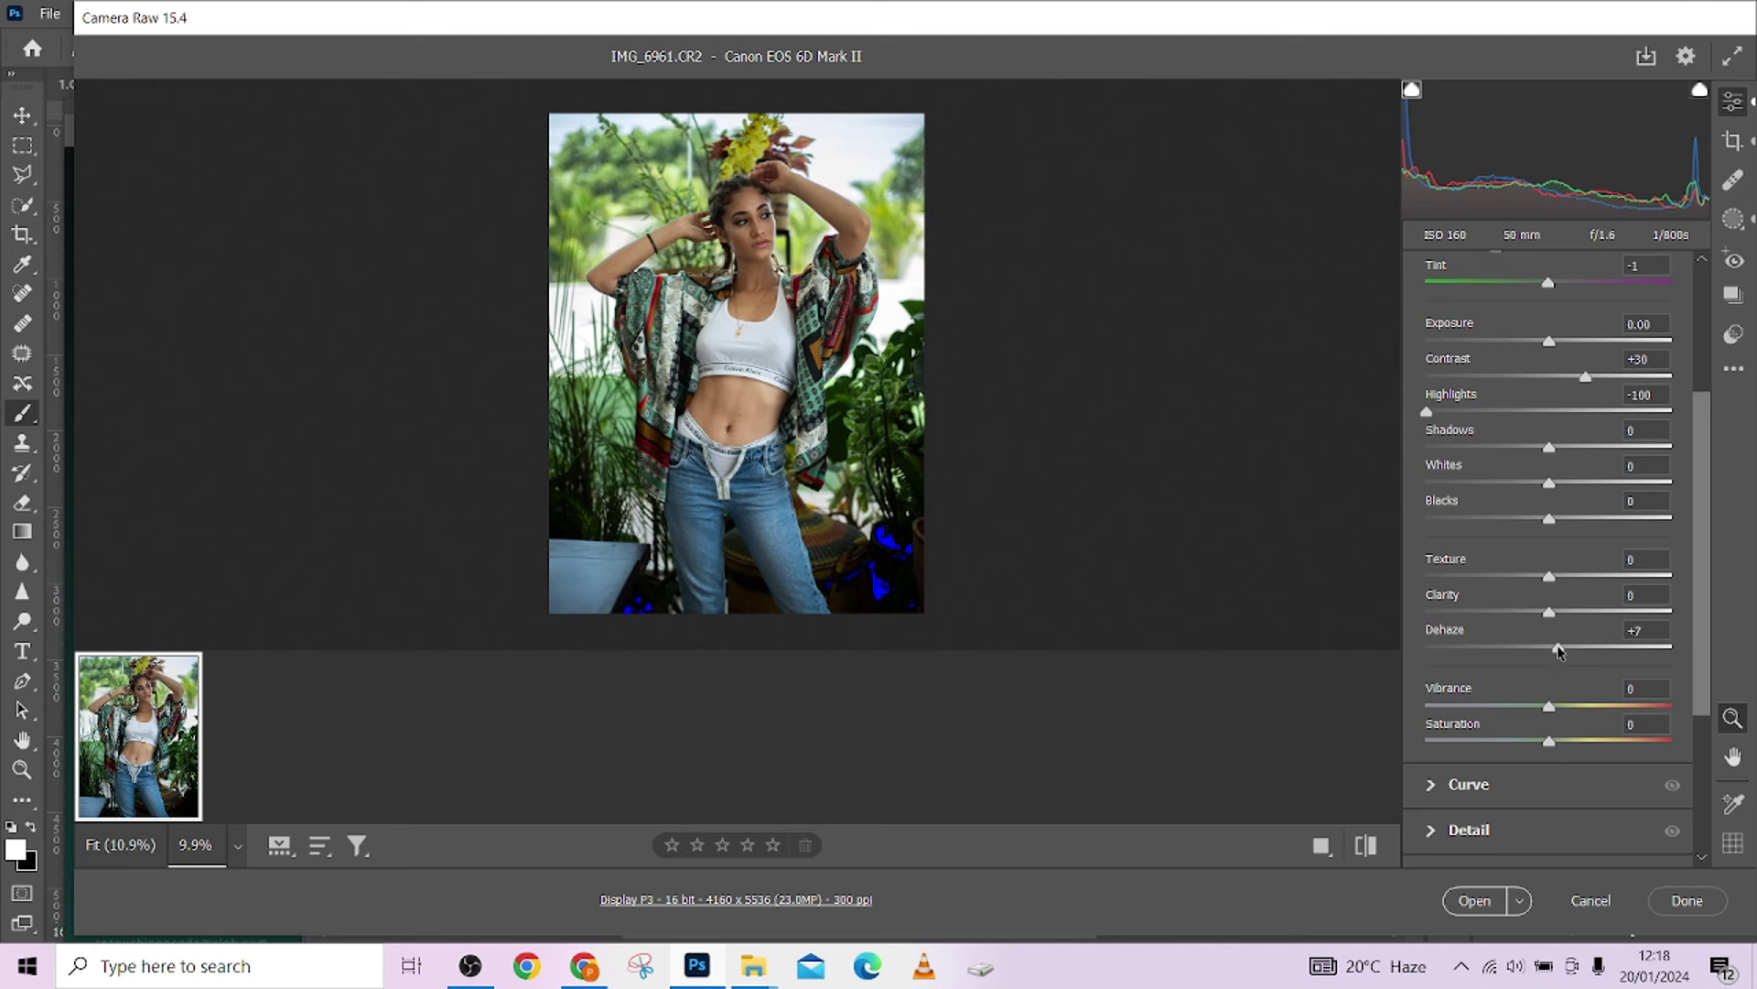
drag(1559, 650, 1560, 649)
drag(1543, 519, 1533, 519)
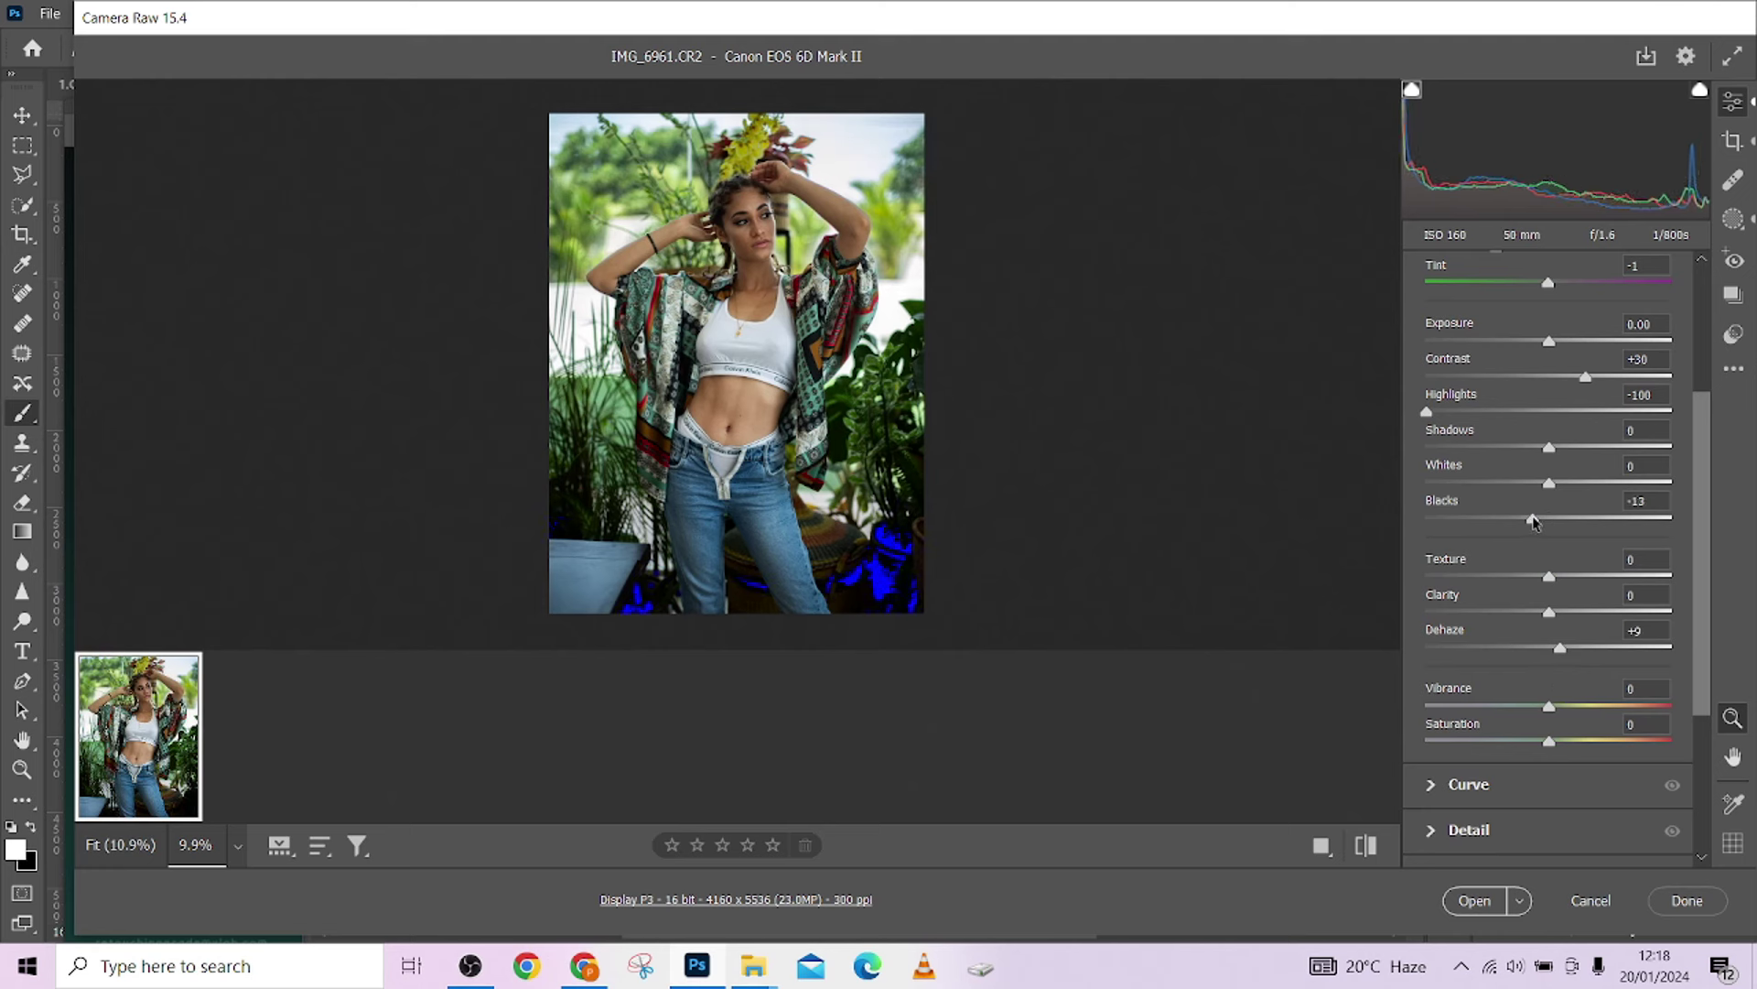
drag(1469, 416, 1472, 414)
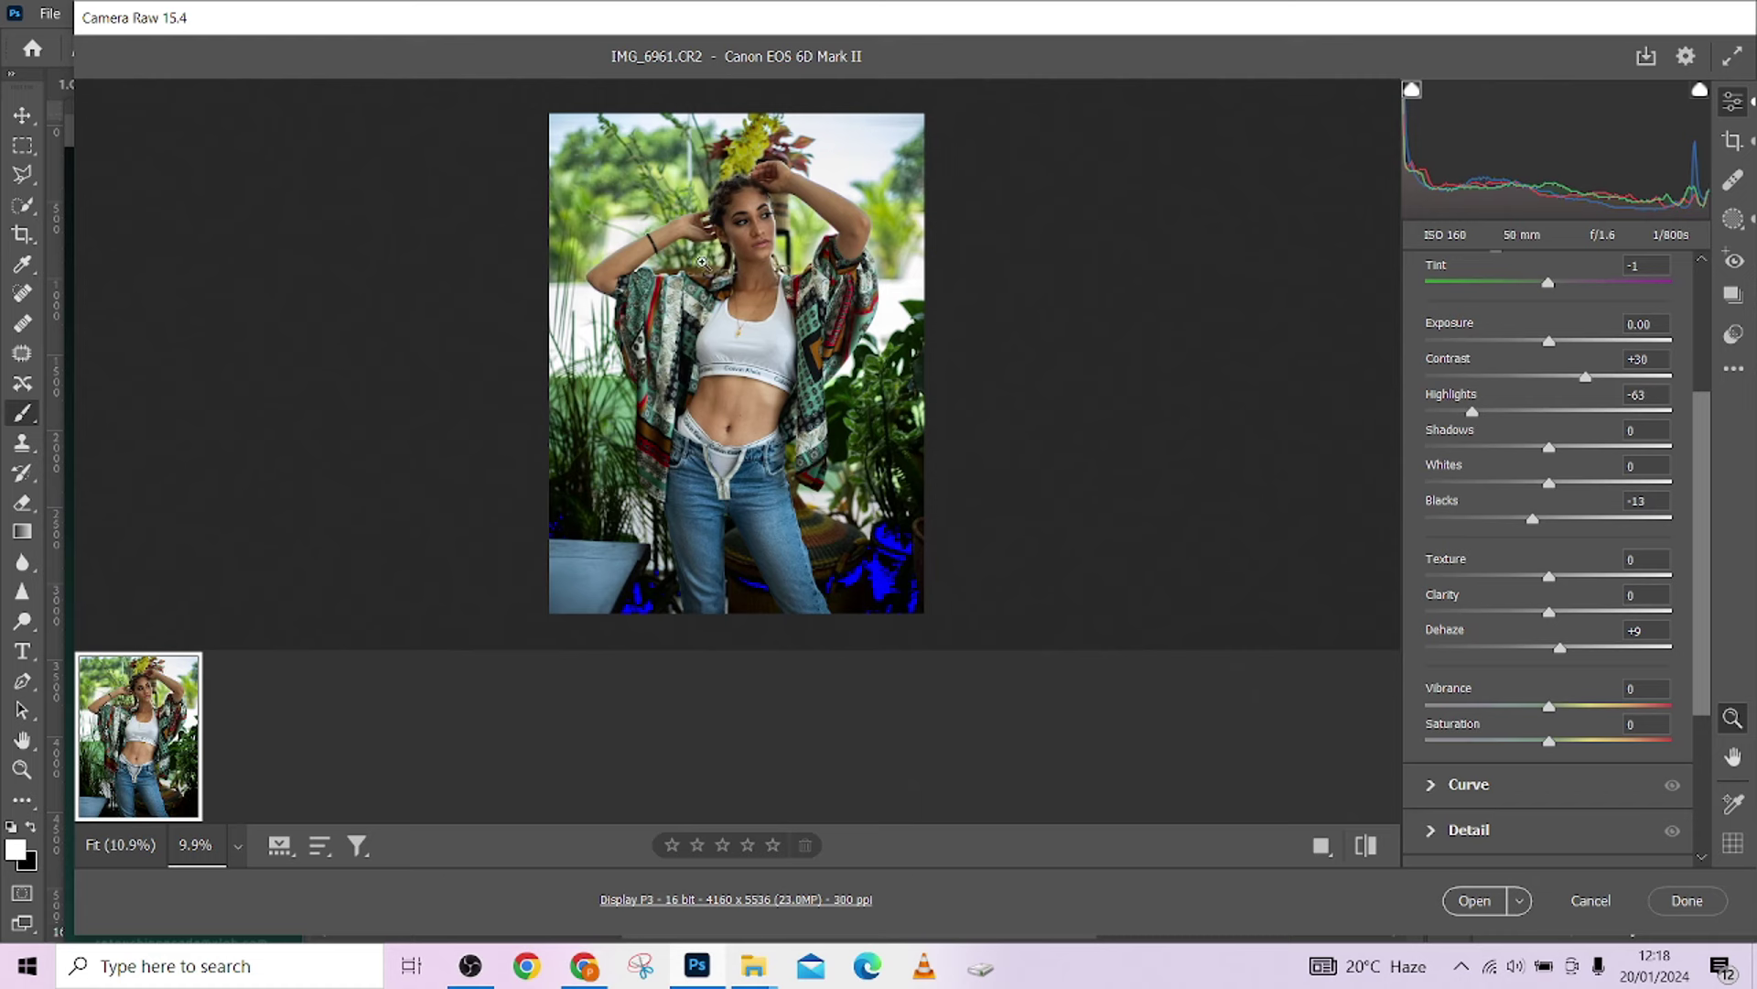
Lift Shadows to +17 and open the edited IMG_6961.CR2 in Photoshop.
click(702, 263)
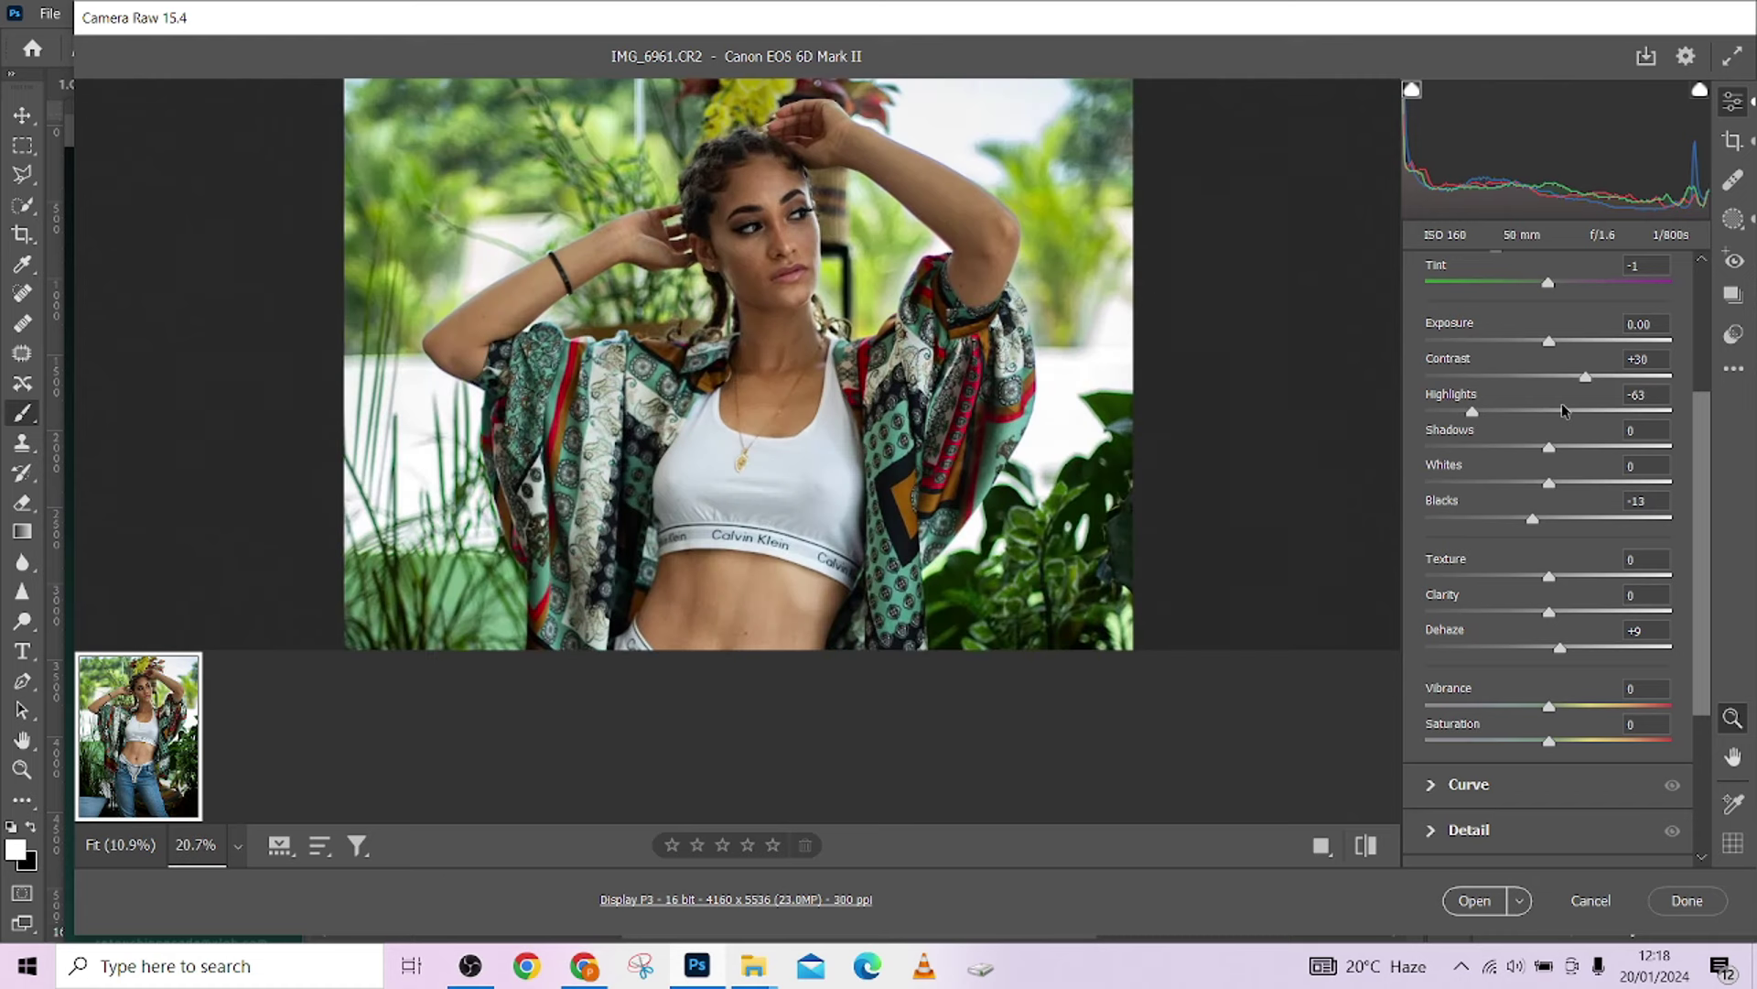
drag(1563, 452, 1569, 448)
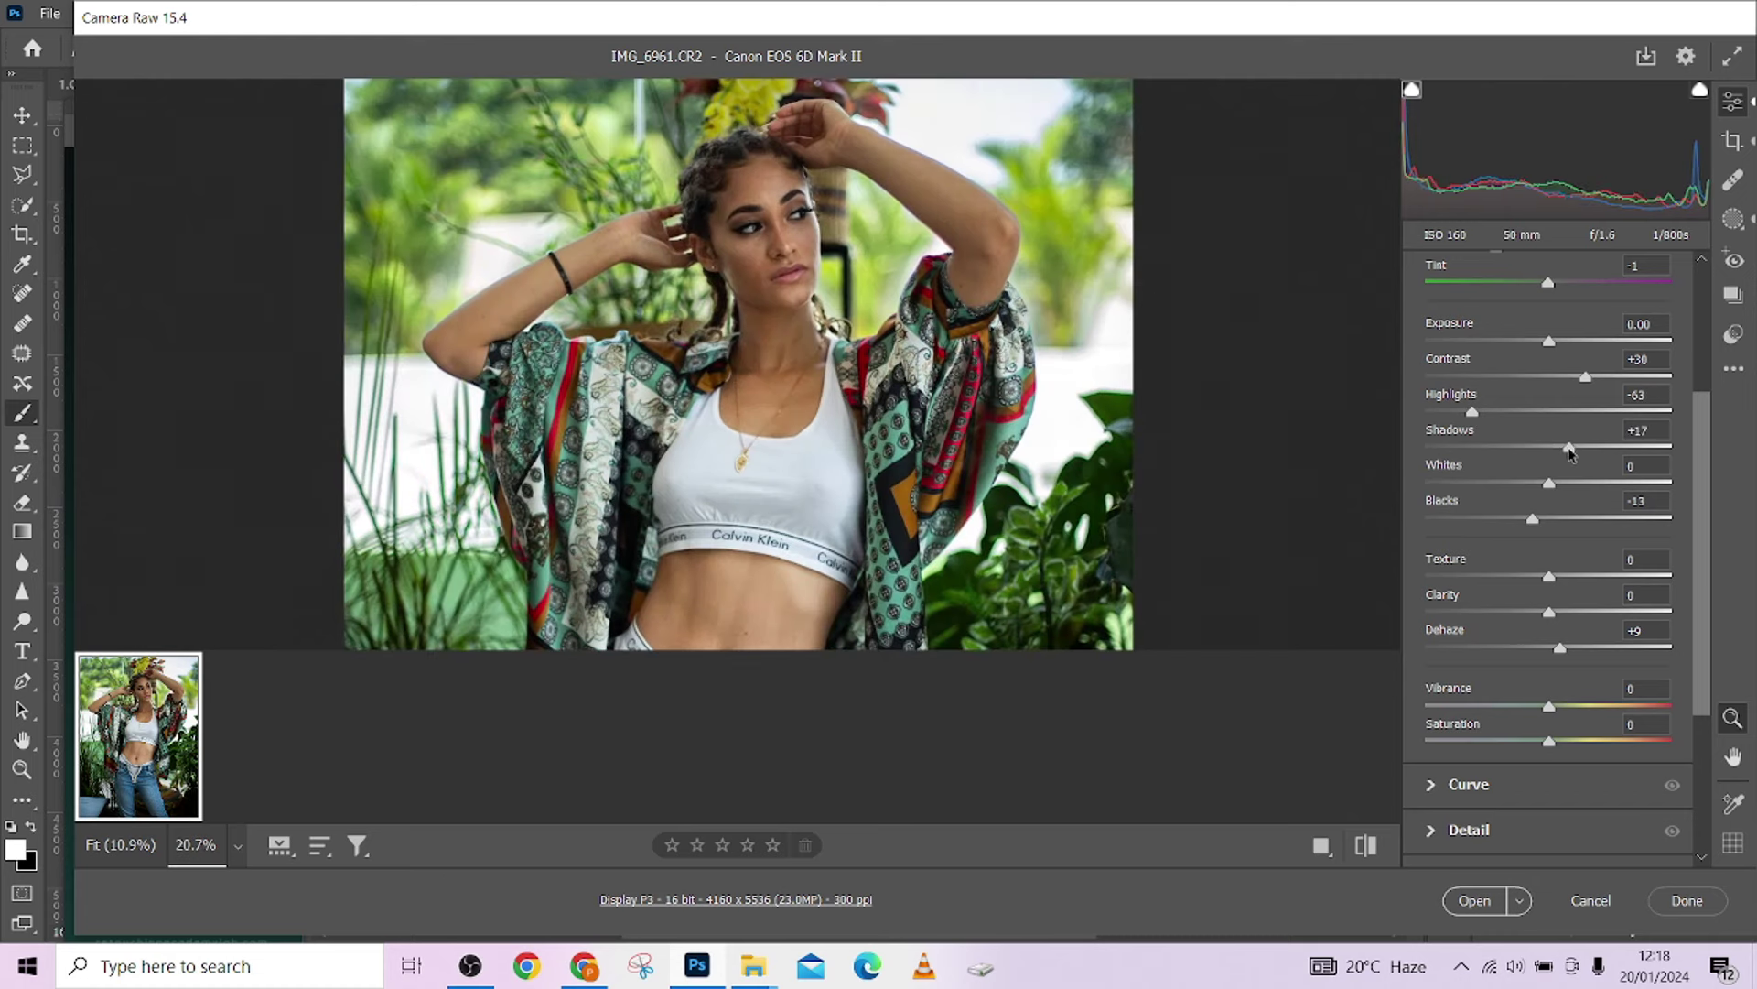
click(874, 360)
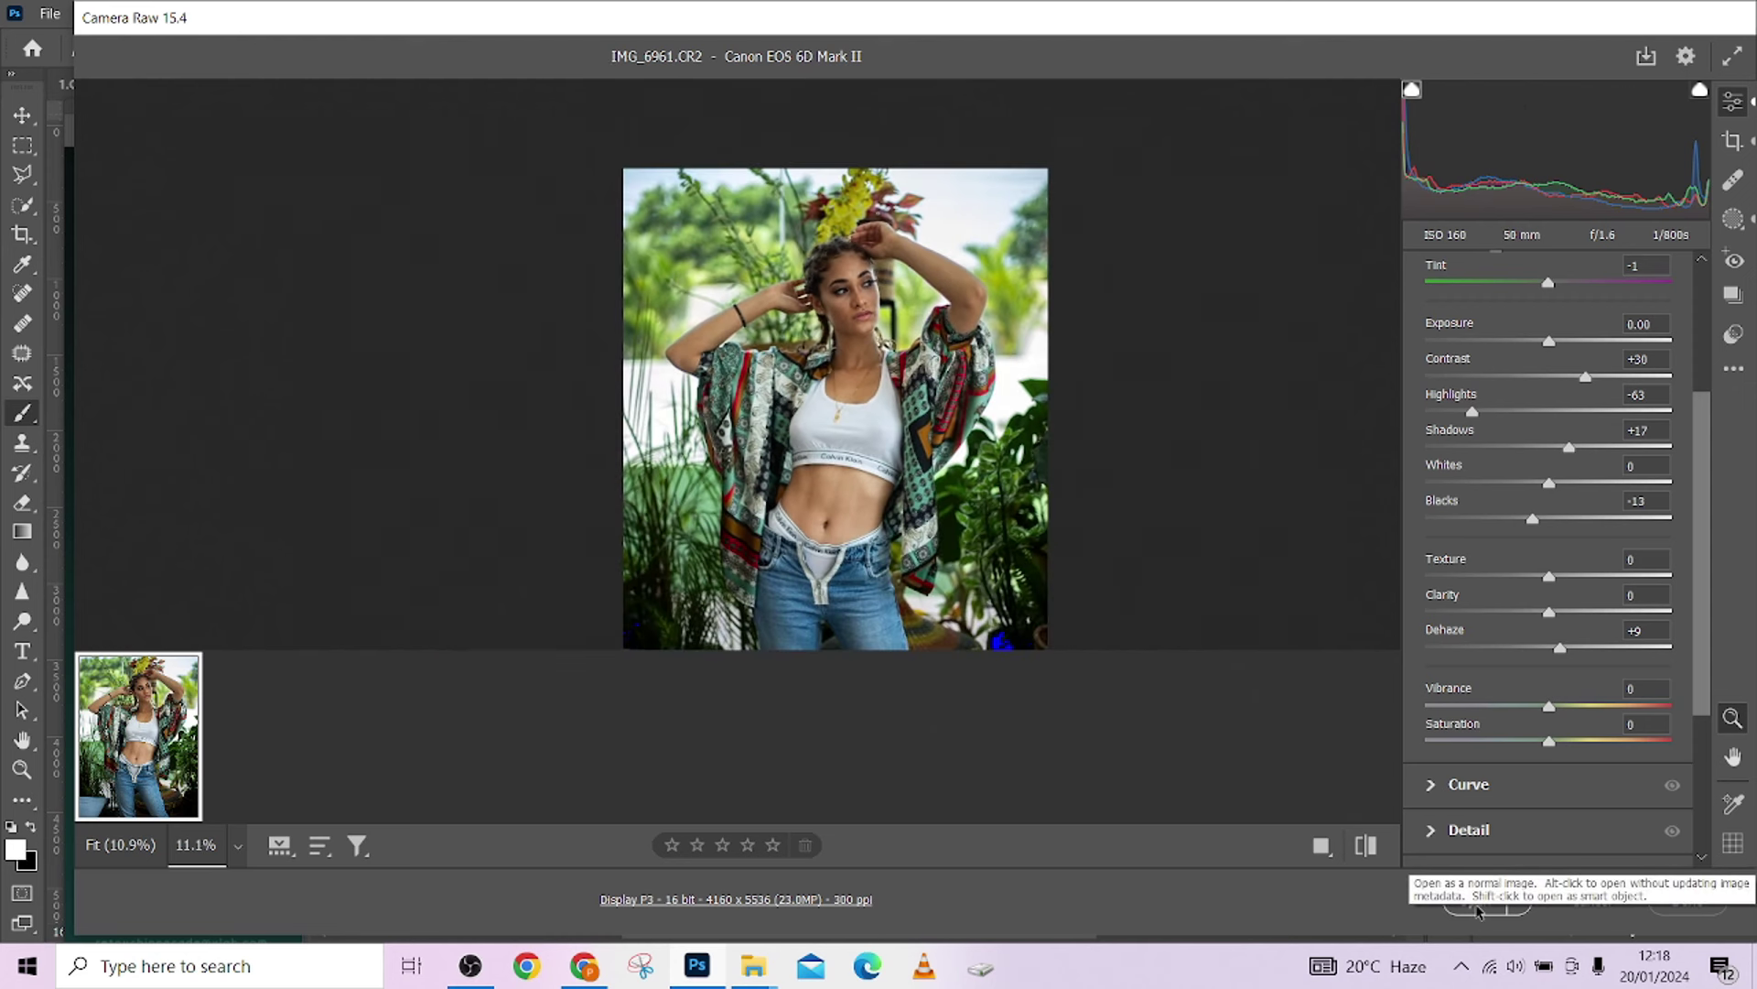
key(shift)
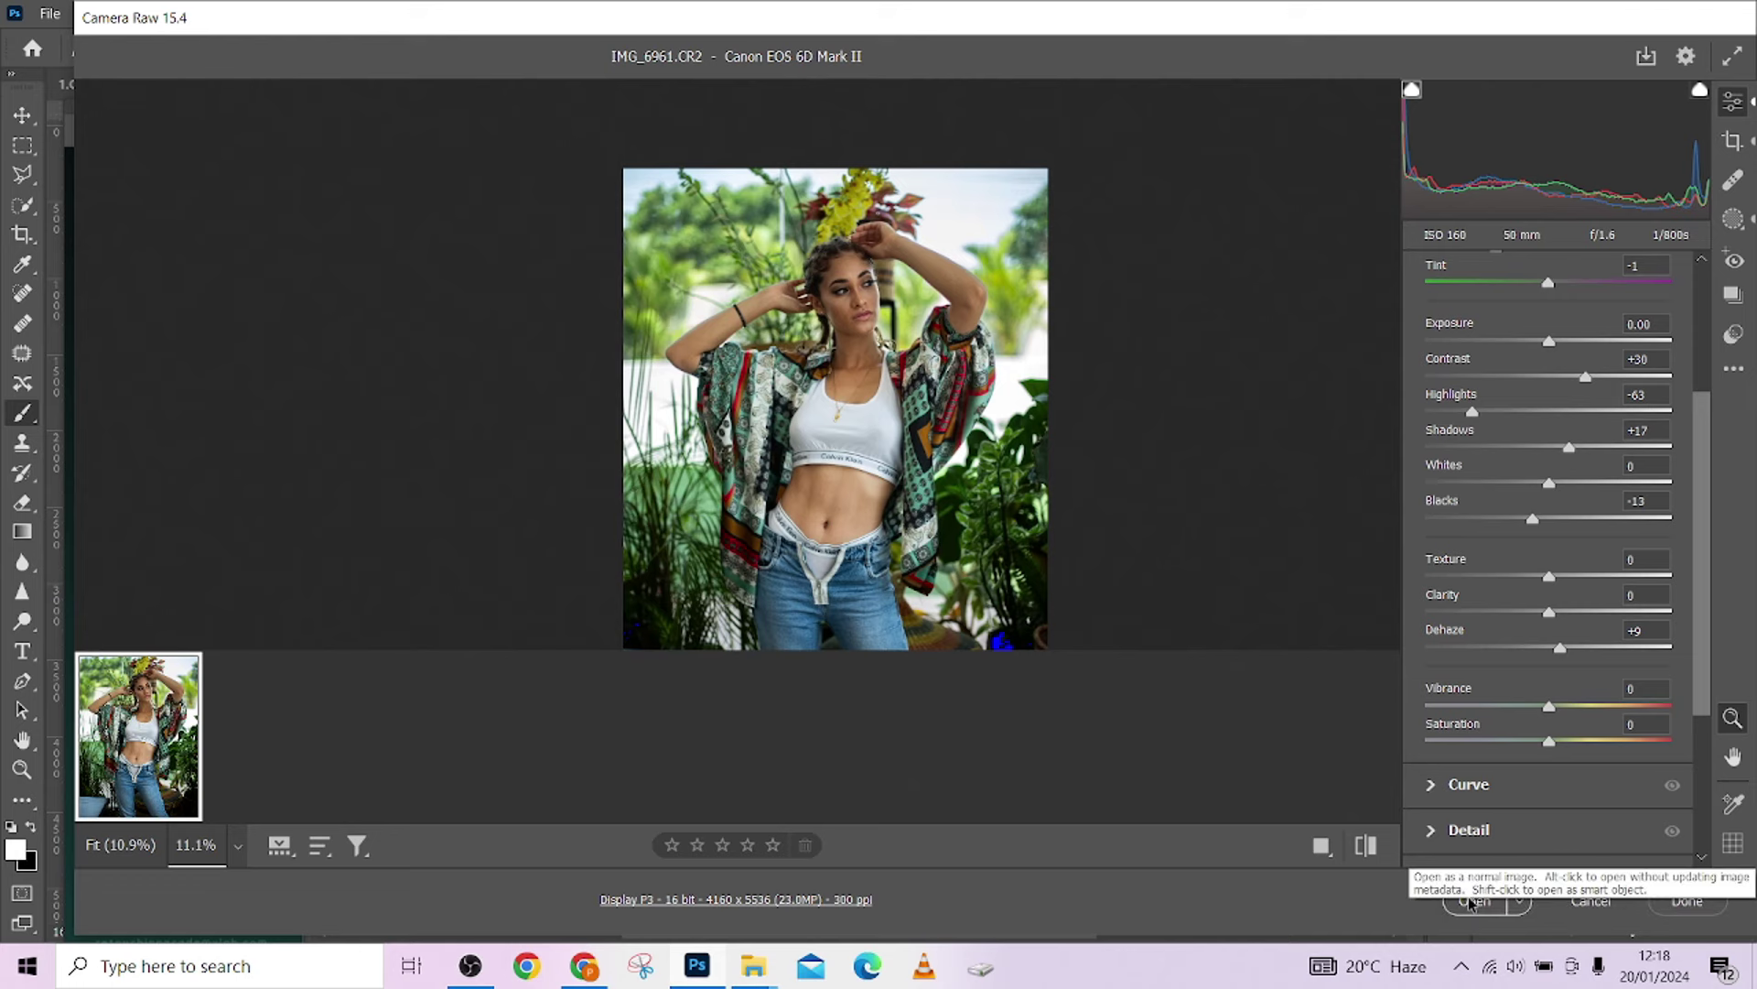
click(1471, 909)
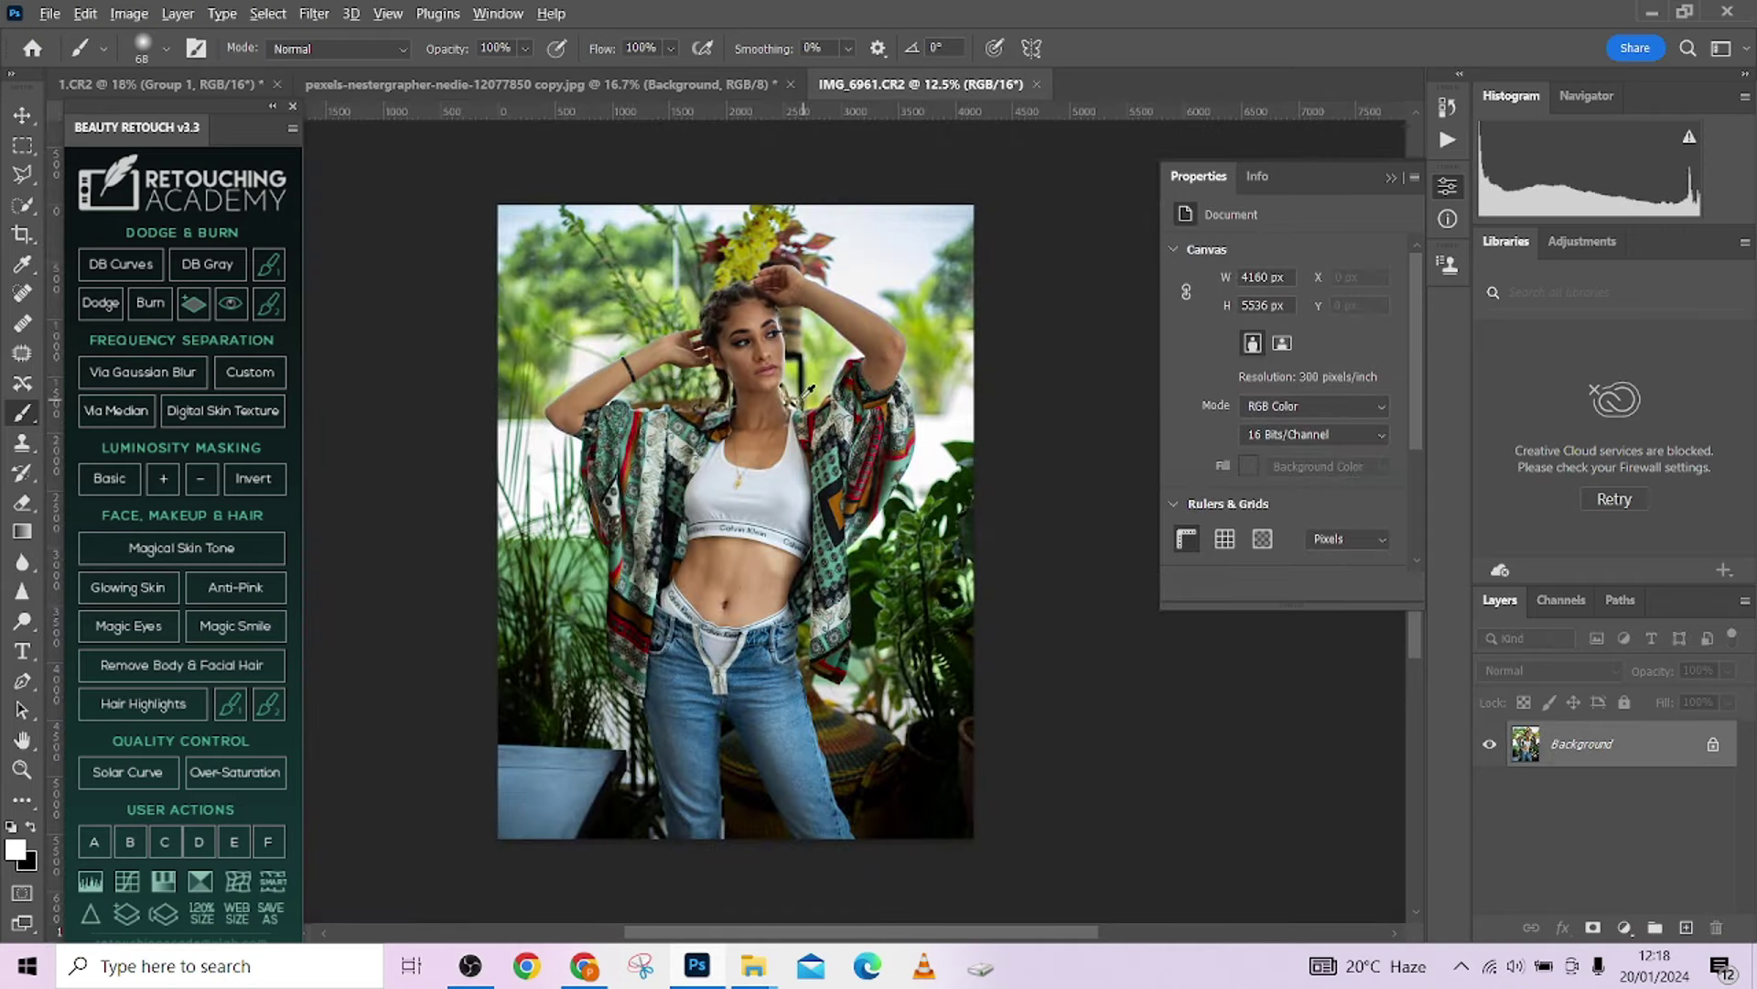
Heal the small cheek blemishes with a reduced-size Spot Healing Brush.
scroll(787, 393, up, 5)
scroll(664, 323, up, 5)
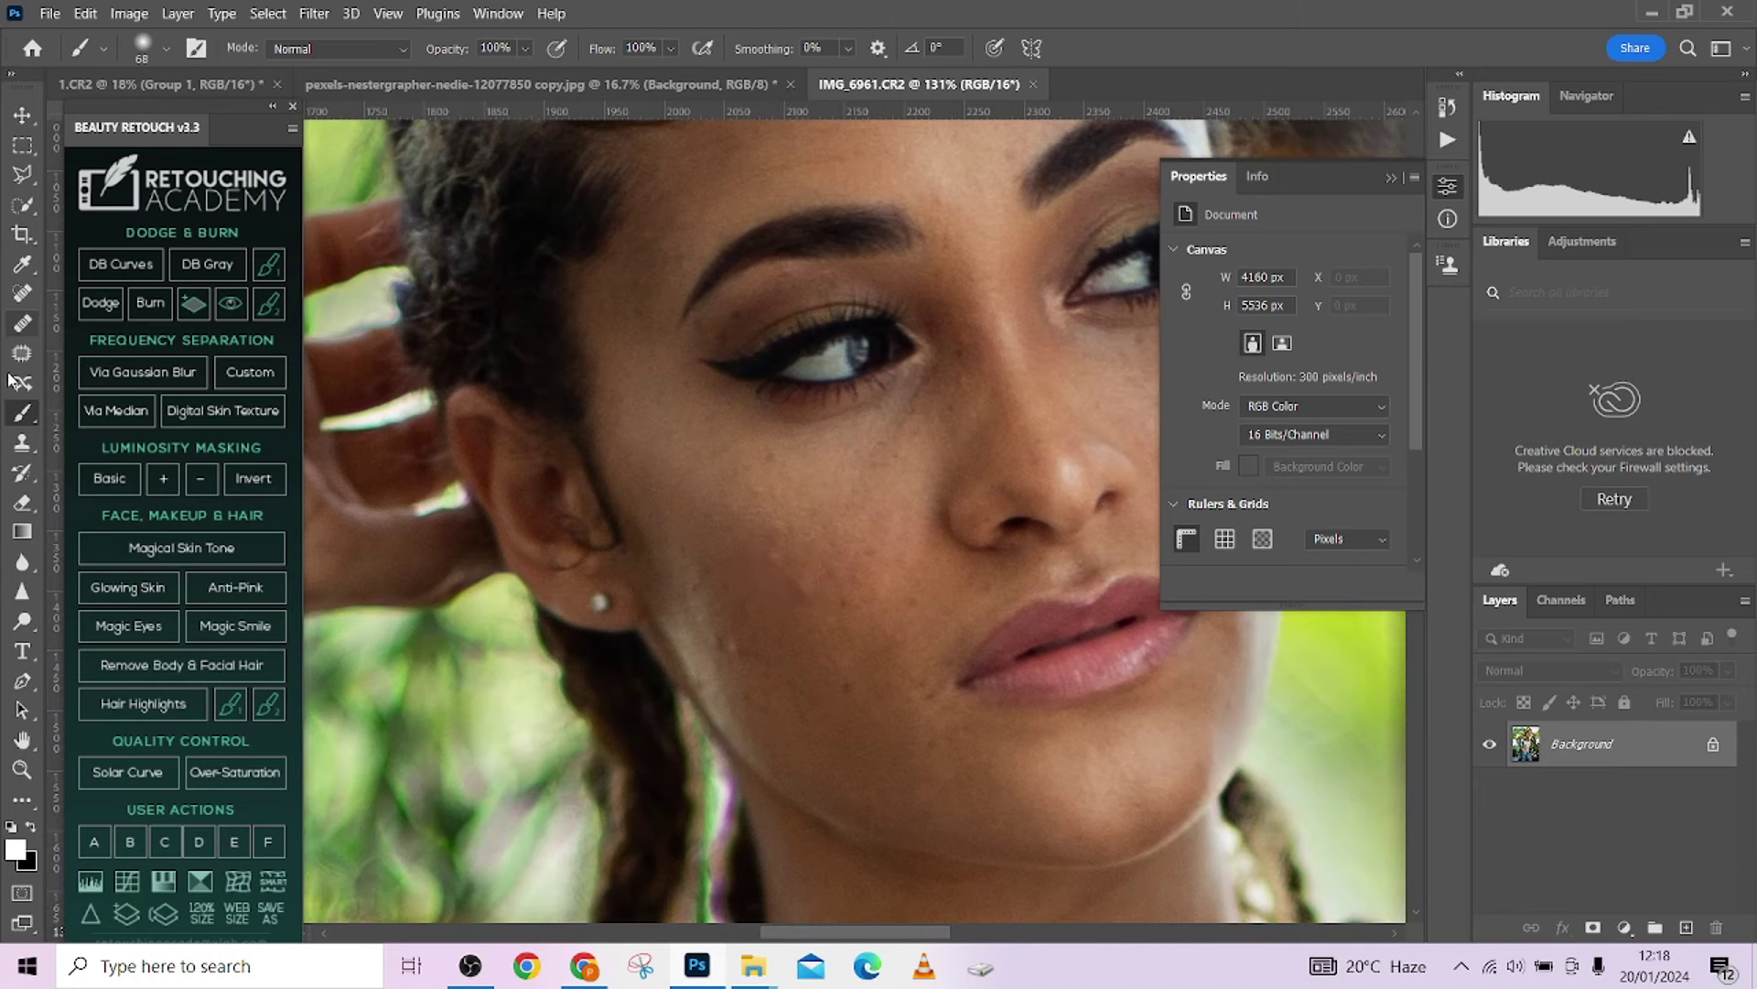
click(22, 293)
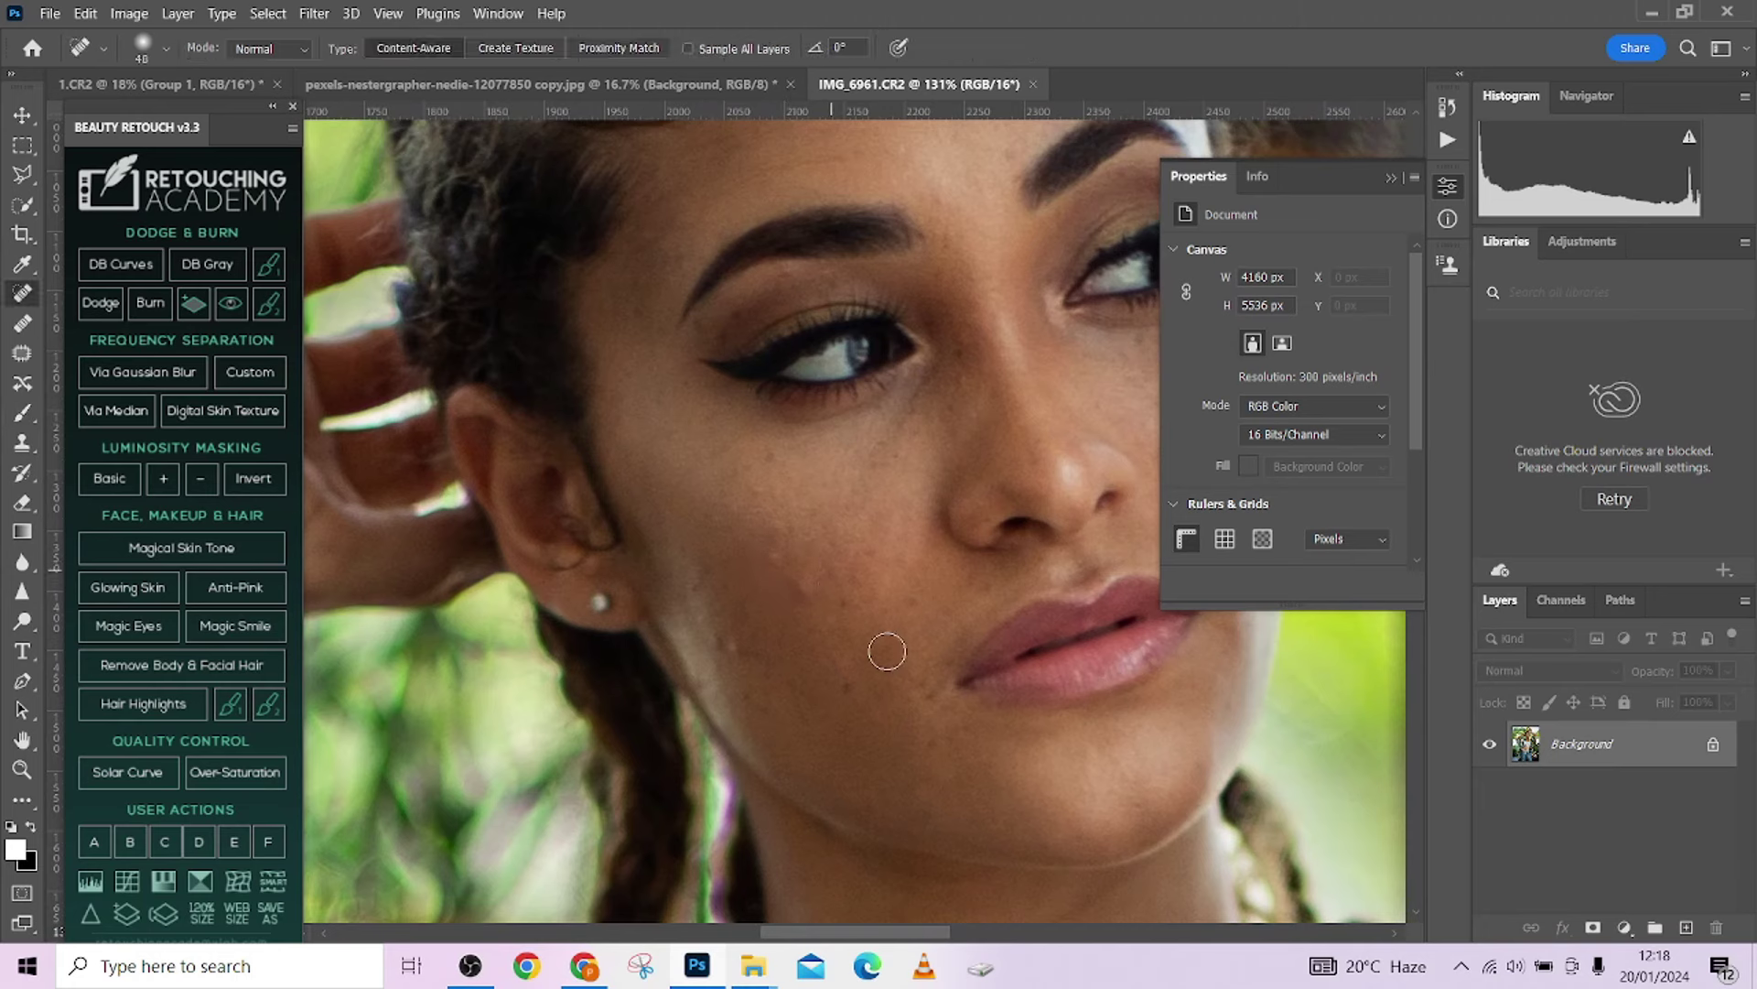
key(bracketleft)
key(bracketleft)
key(bracketleft)
click(736, 655)
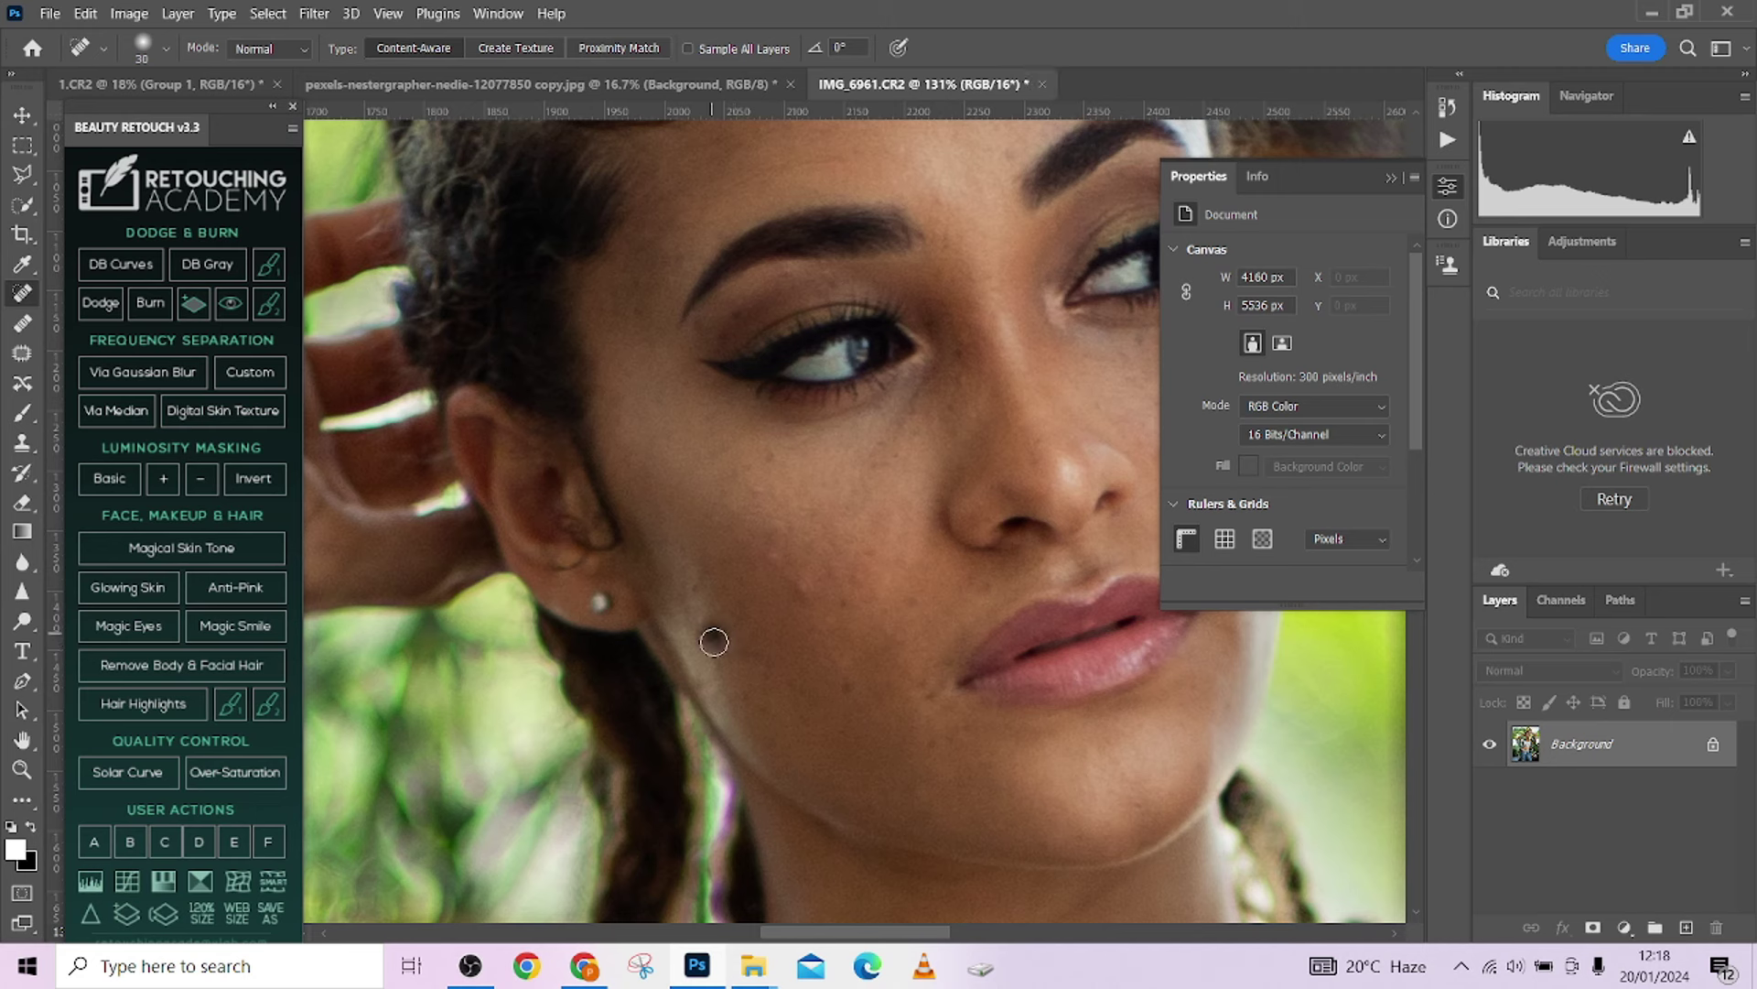
key(bracketleft)
click(801, 588)
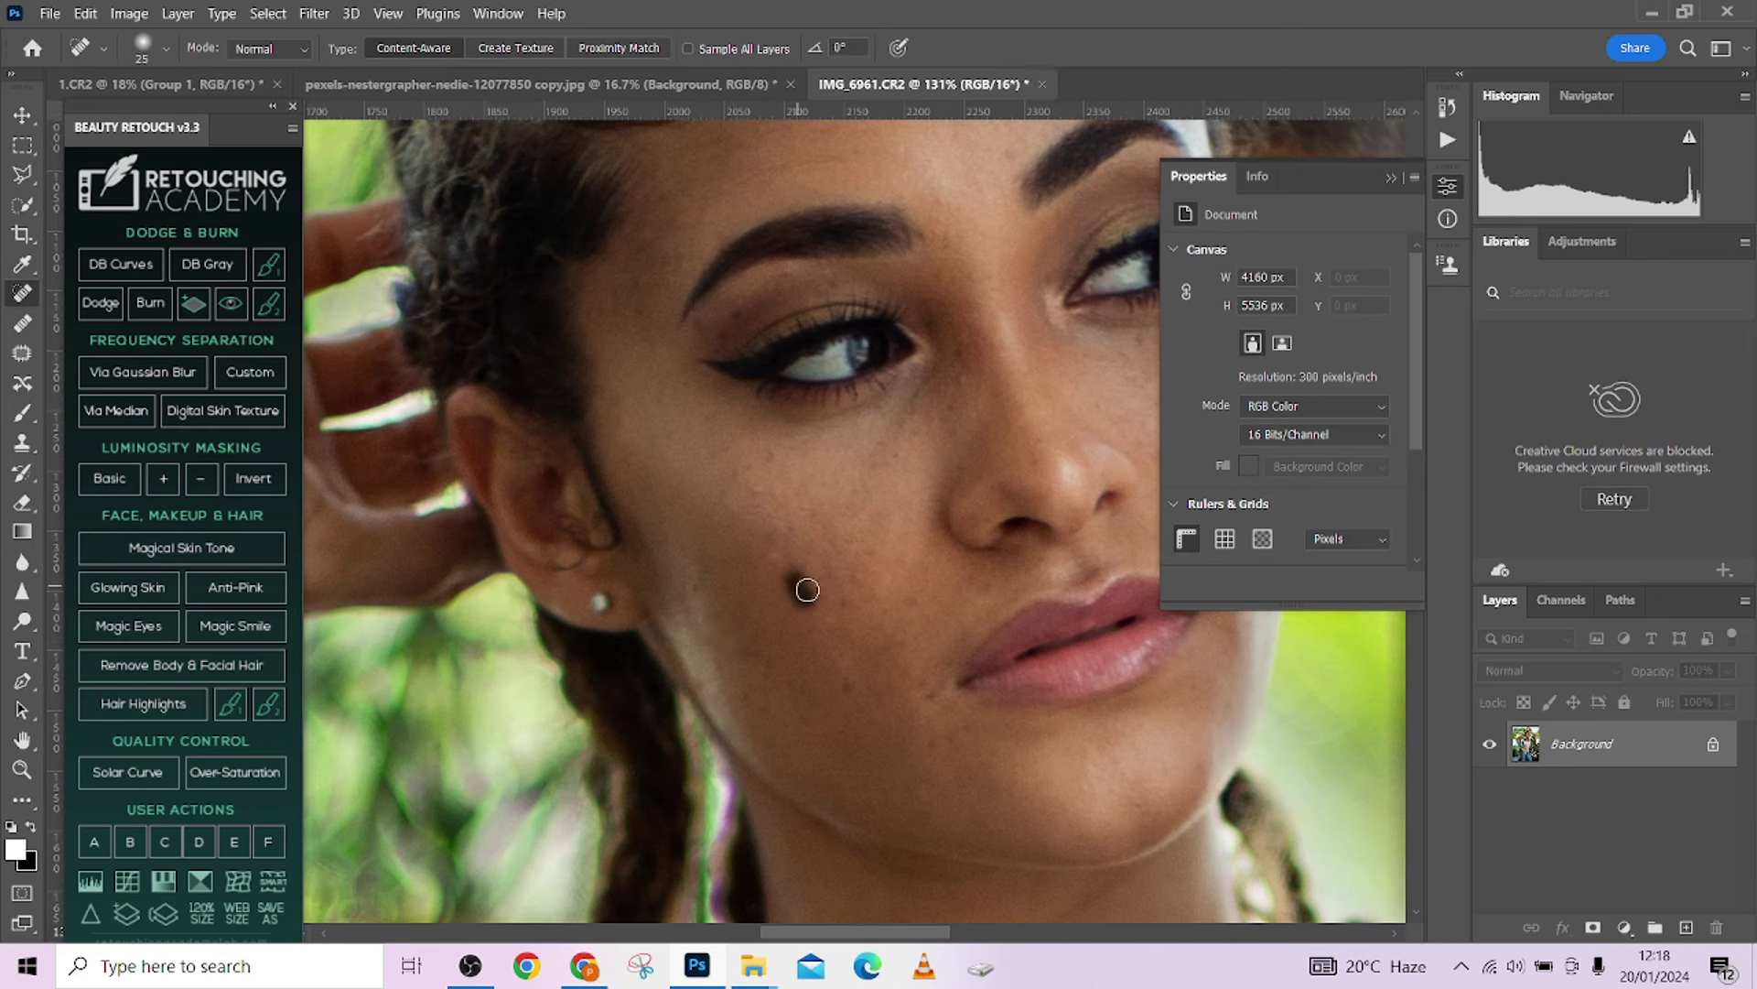
click(761, 490)
scroll(818, 599, down, 1)
key(bracketright)
key(bracketright)
click(805, 529)
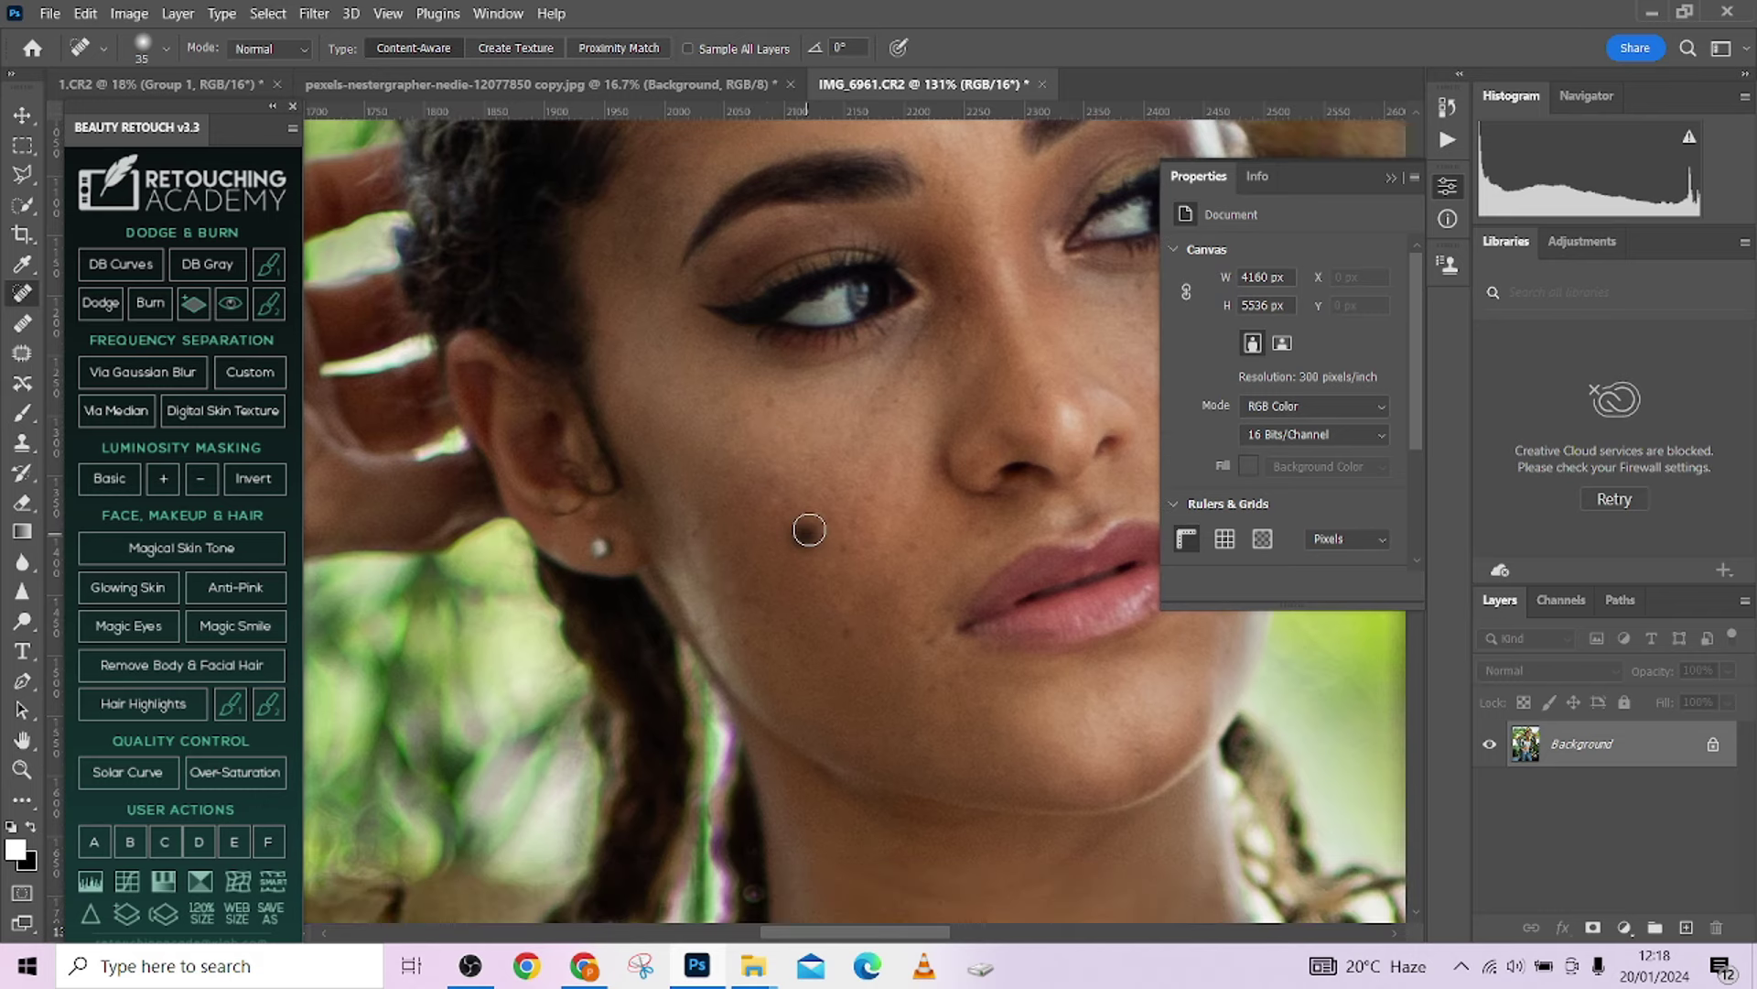
click(857, 538)
Heal the two blemishes on the forehead.
scroll(804, 576, up, 5)
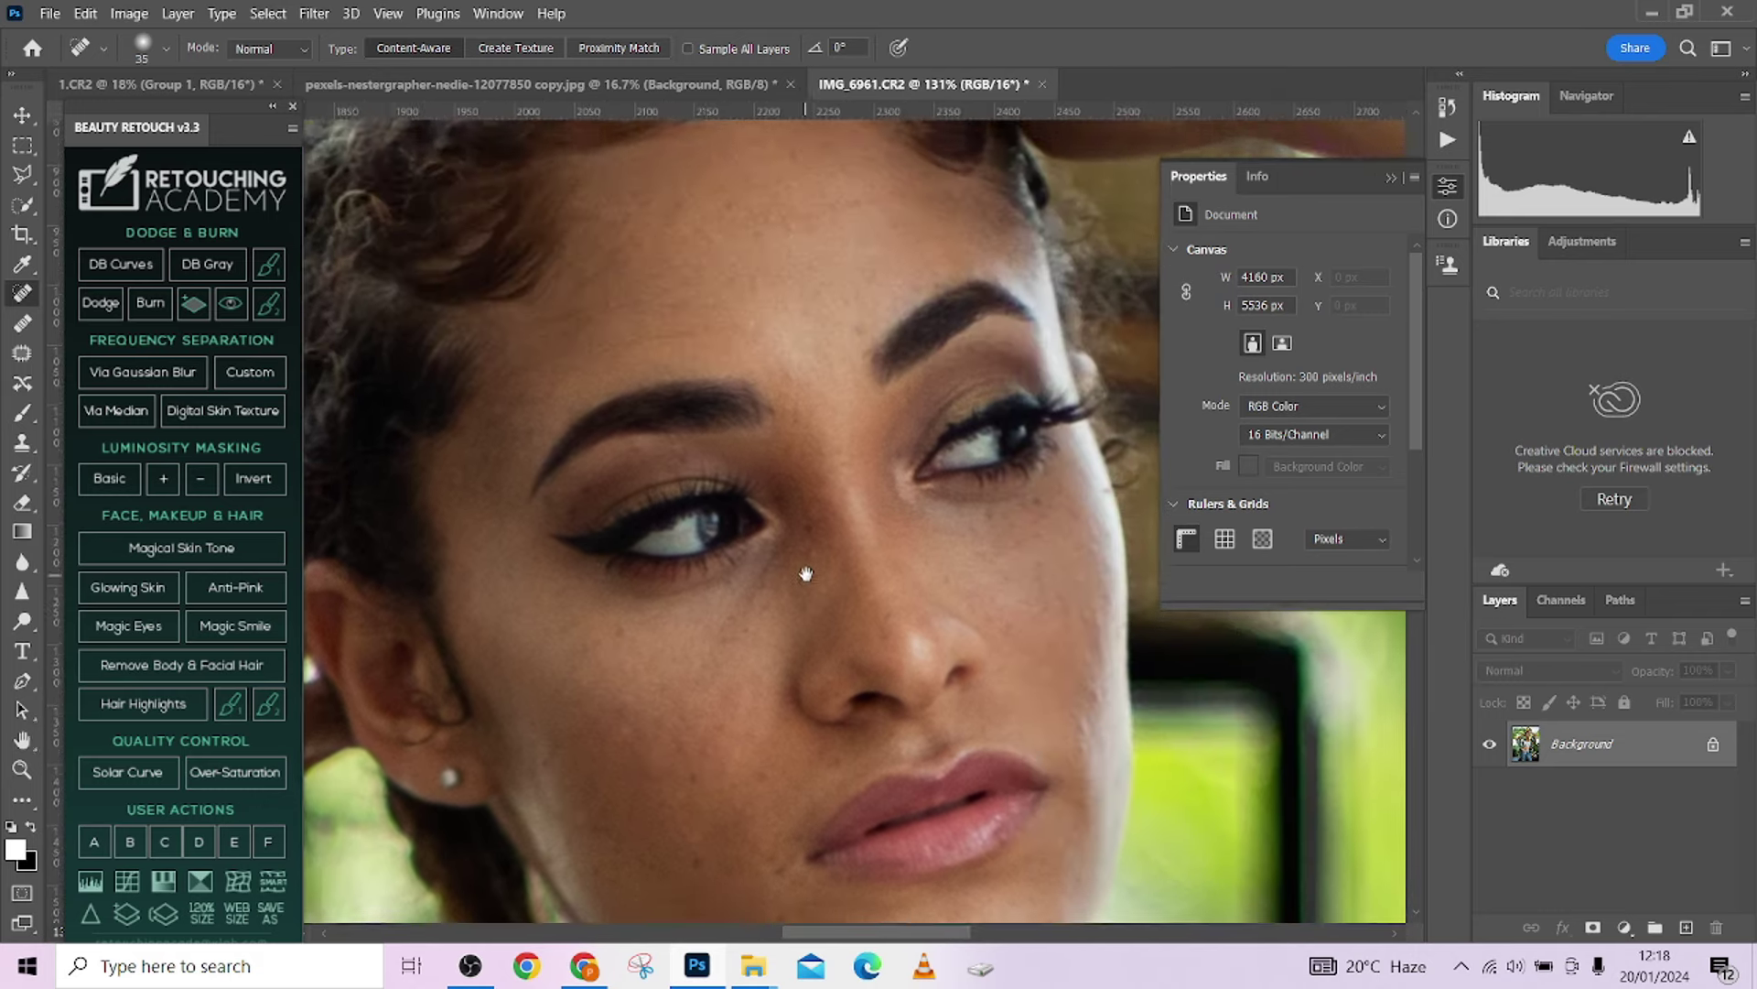
scroll(805, 576, right, 2)
click(750, 446)
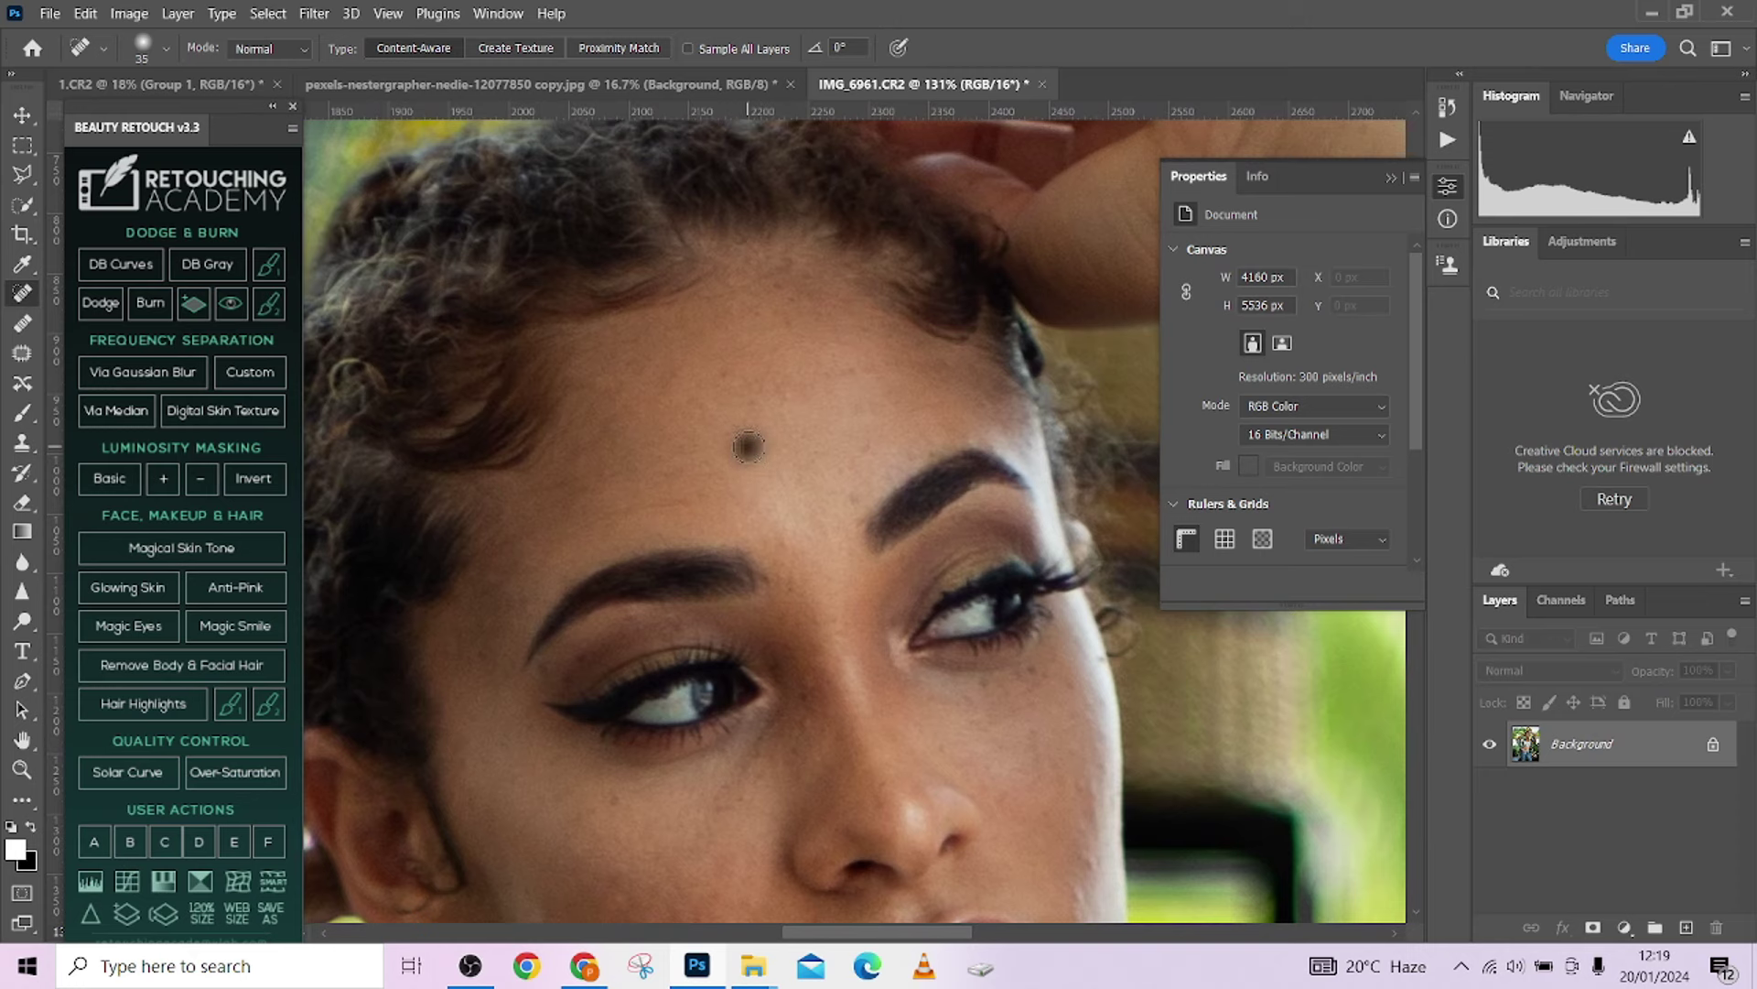
click(780, 388)
Heal the jaw-line spots and remaining cheek blemishes, then bring the whole face back into view.
drag(947, 577, 673, 325)
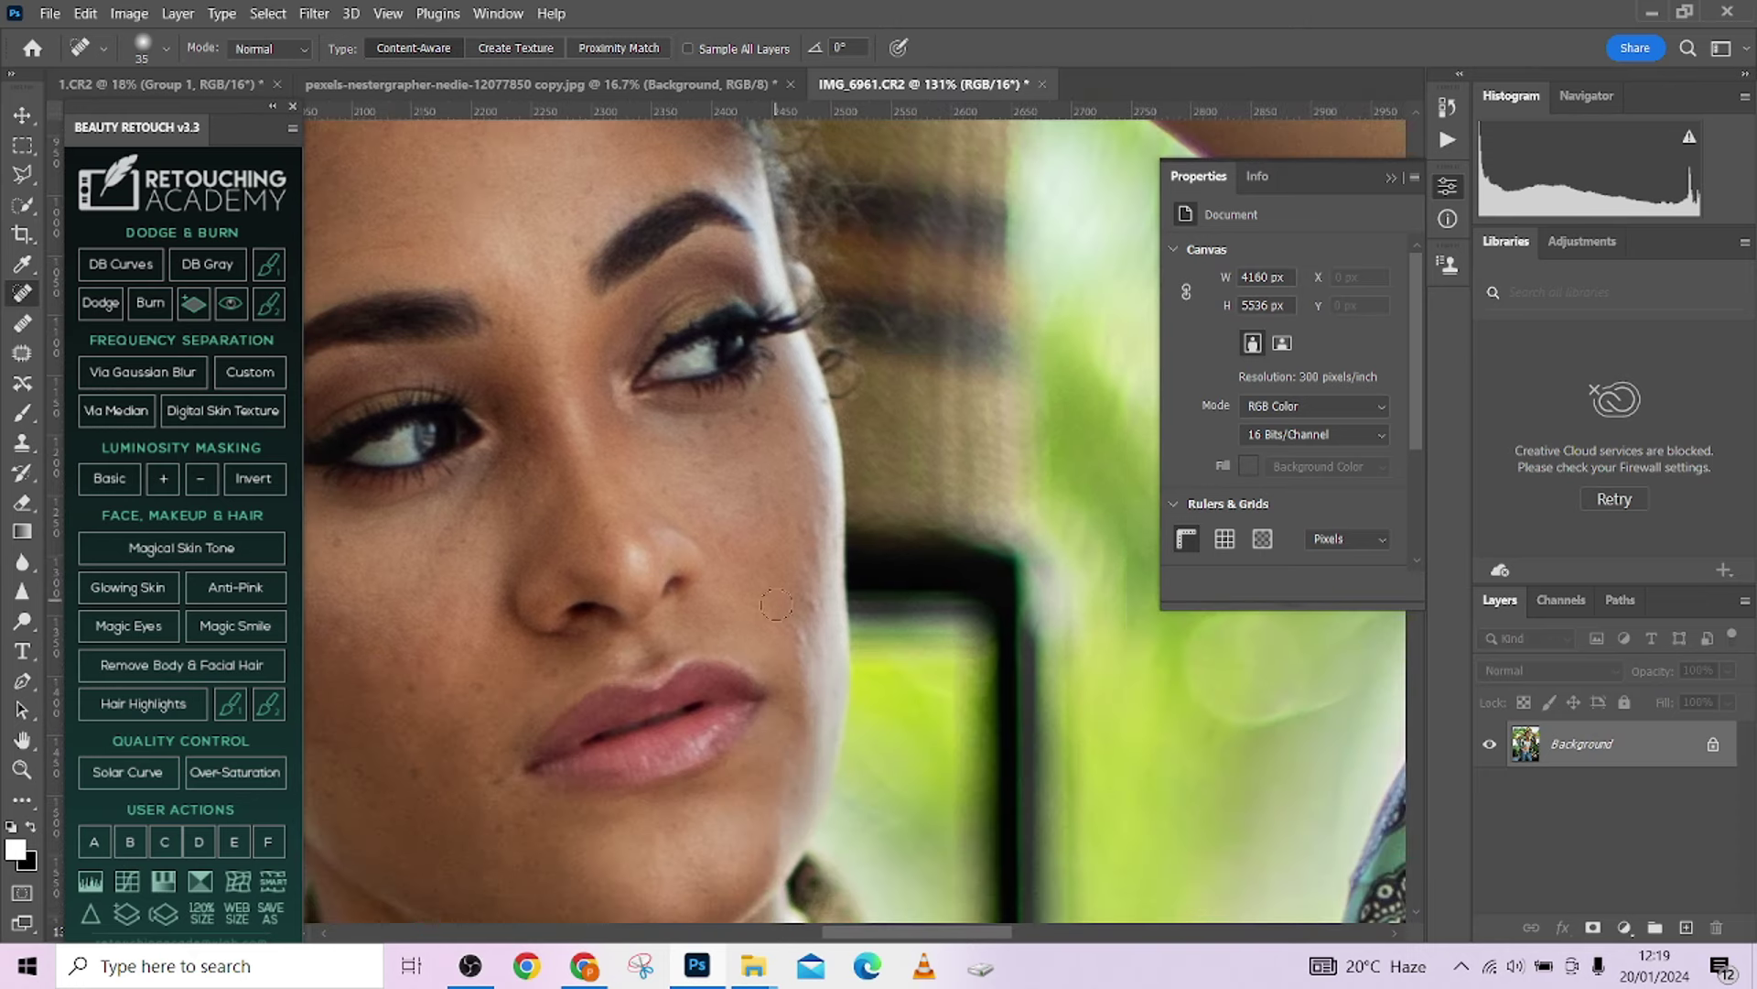
click(807, 596)
click(800, 638)
key(bracketleft)
click(815, 601)
click(817, 520)
click(800, 523)
scroll(800, 540, down, 6)
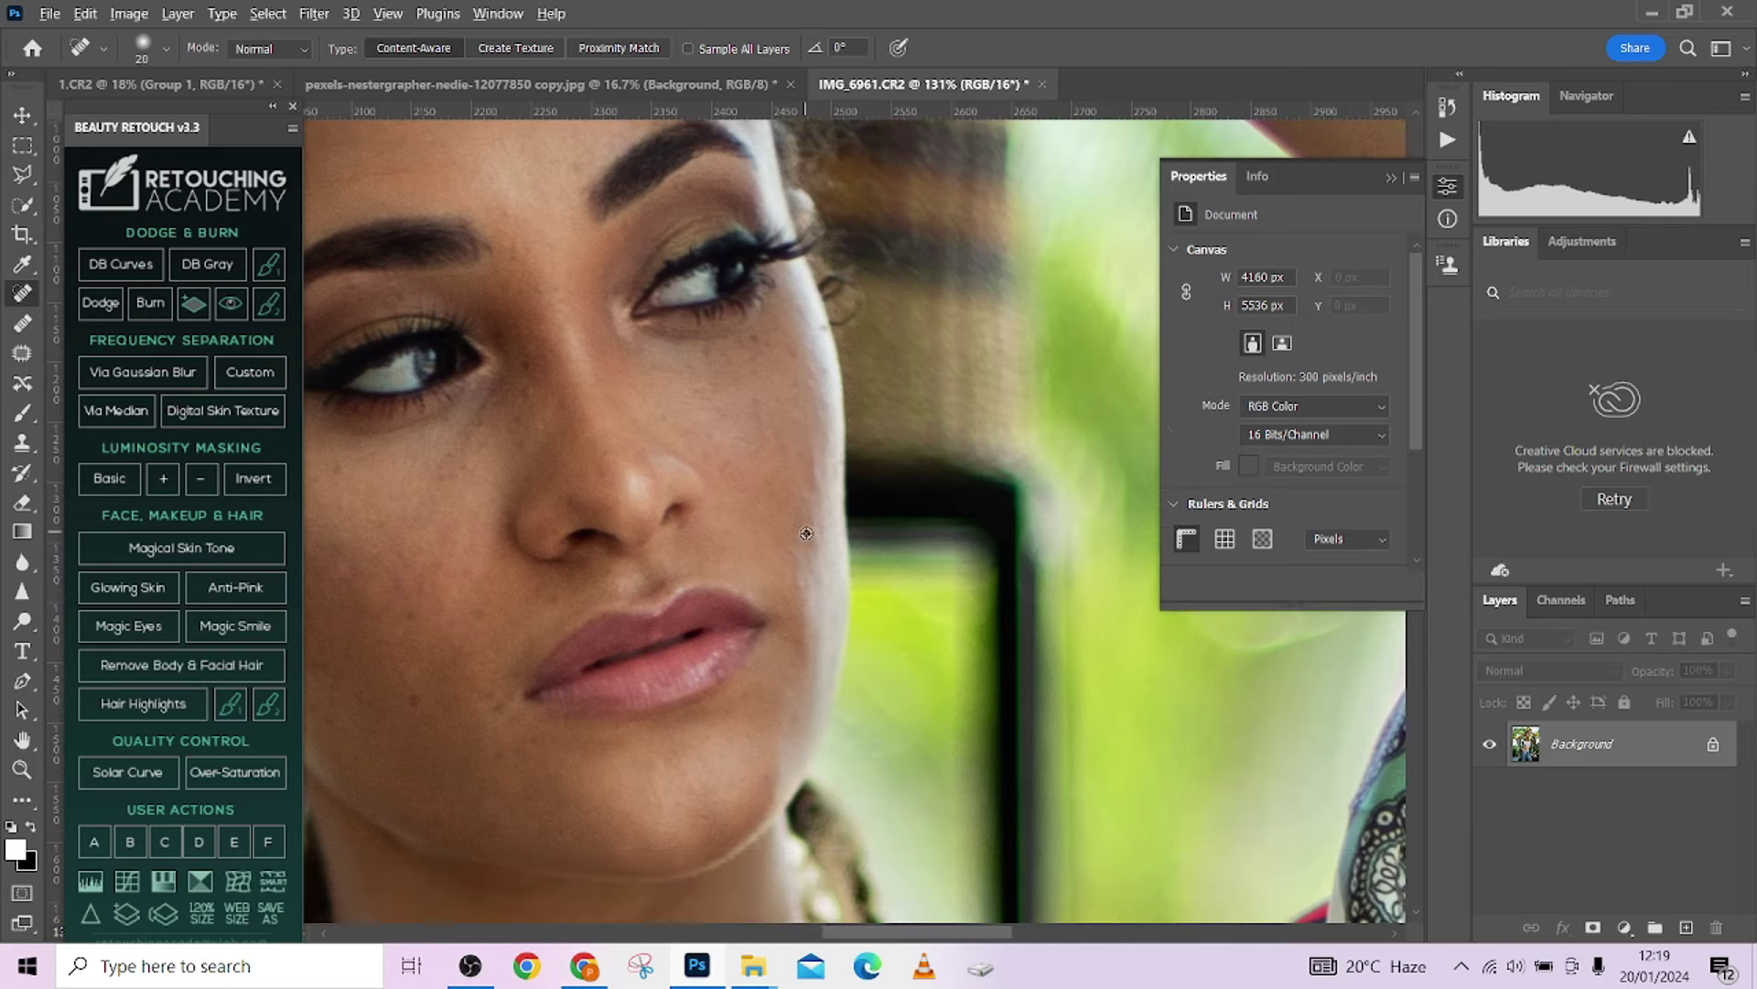
scroll(800, 593, down, 5)
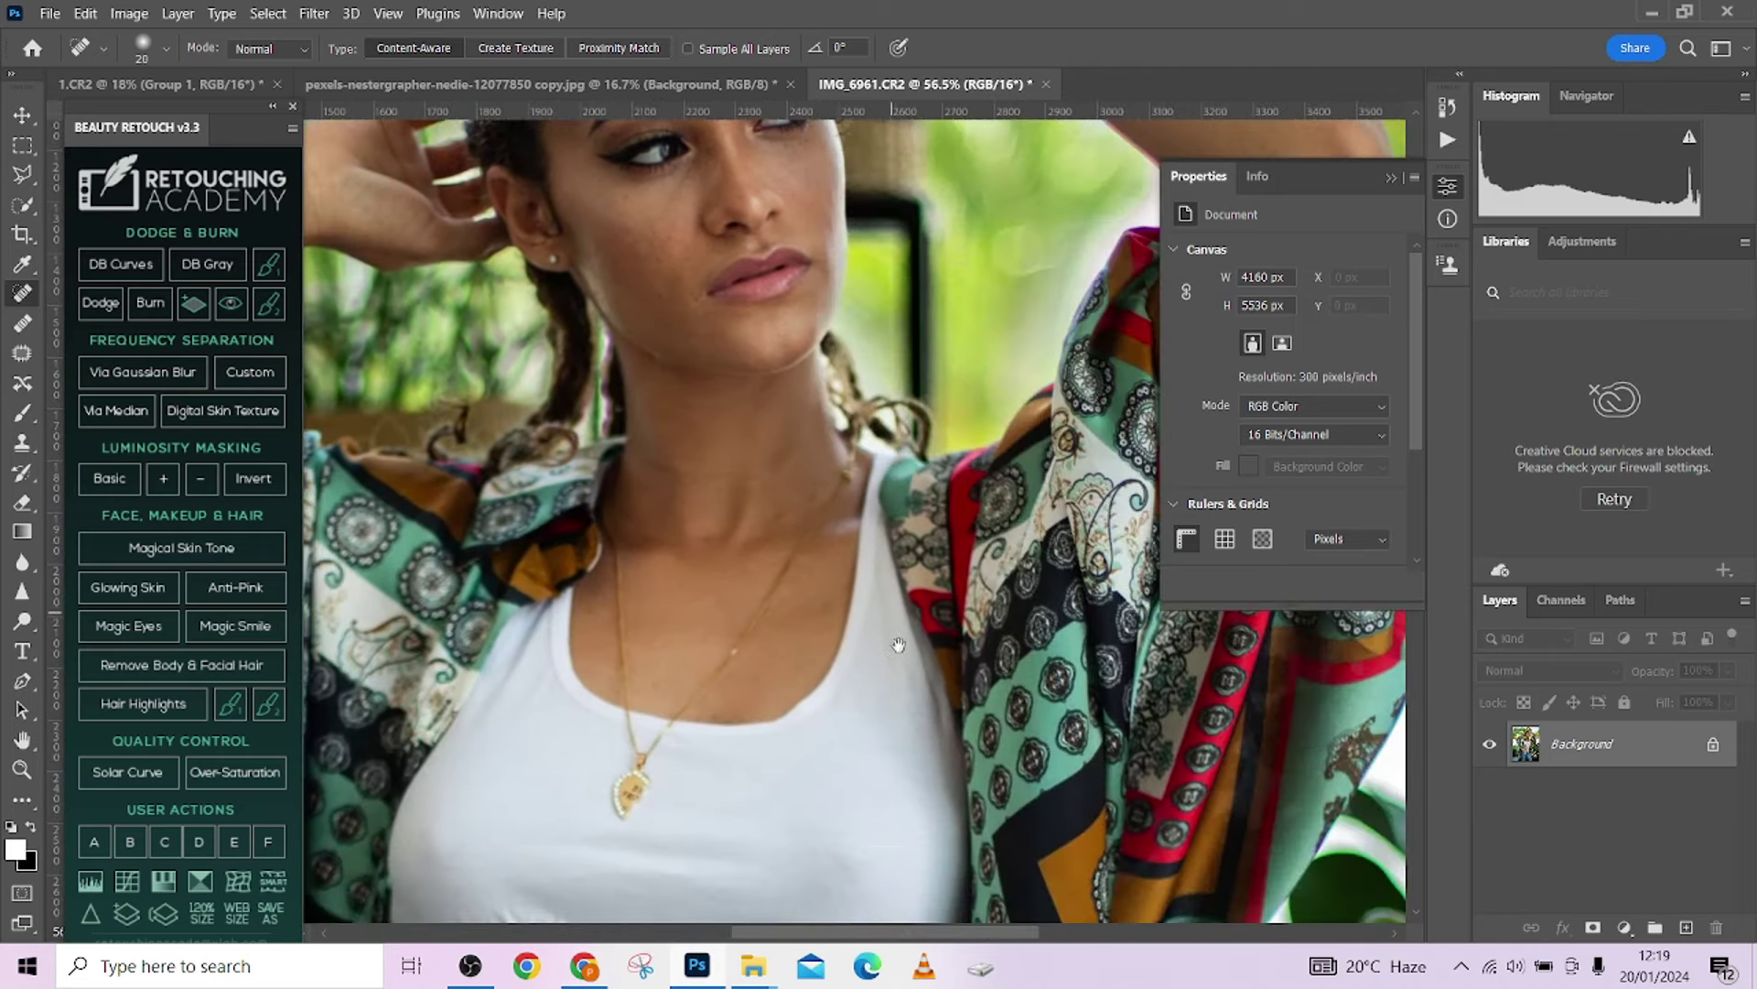
drag(898, 645, 939, 906)
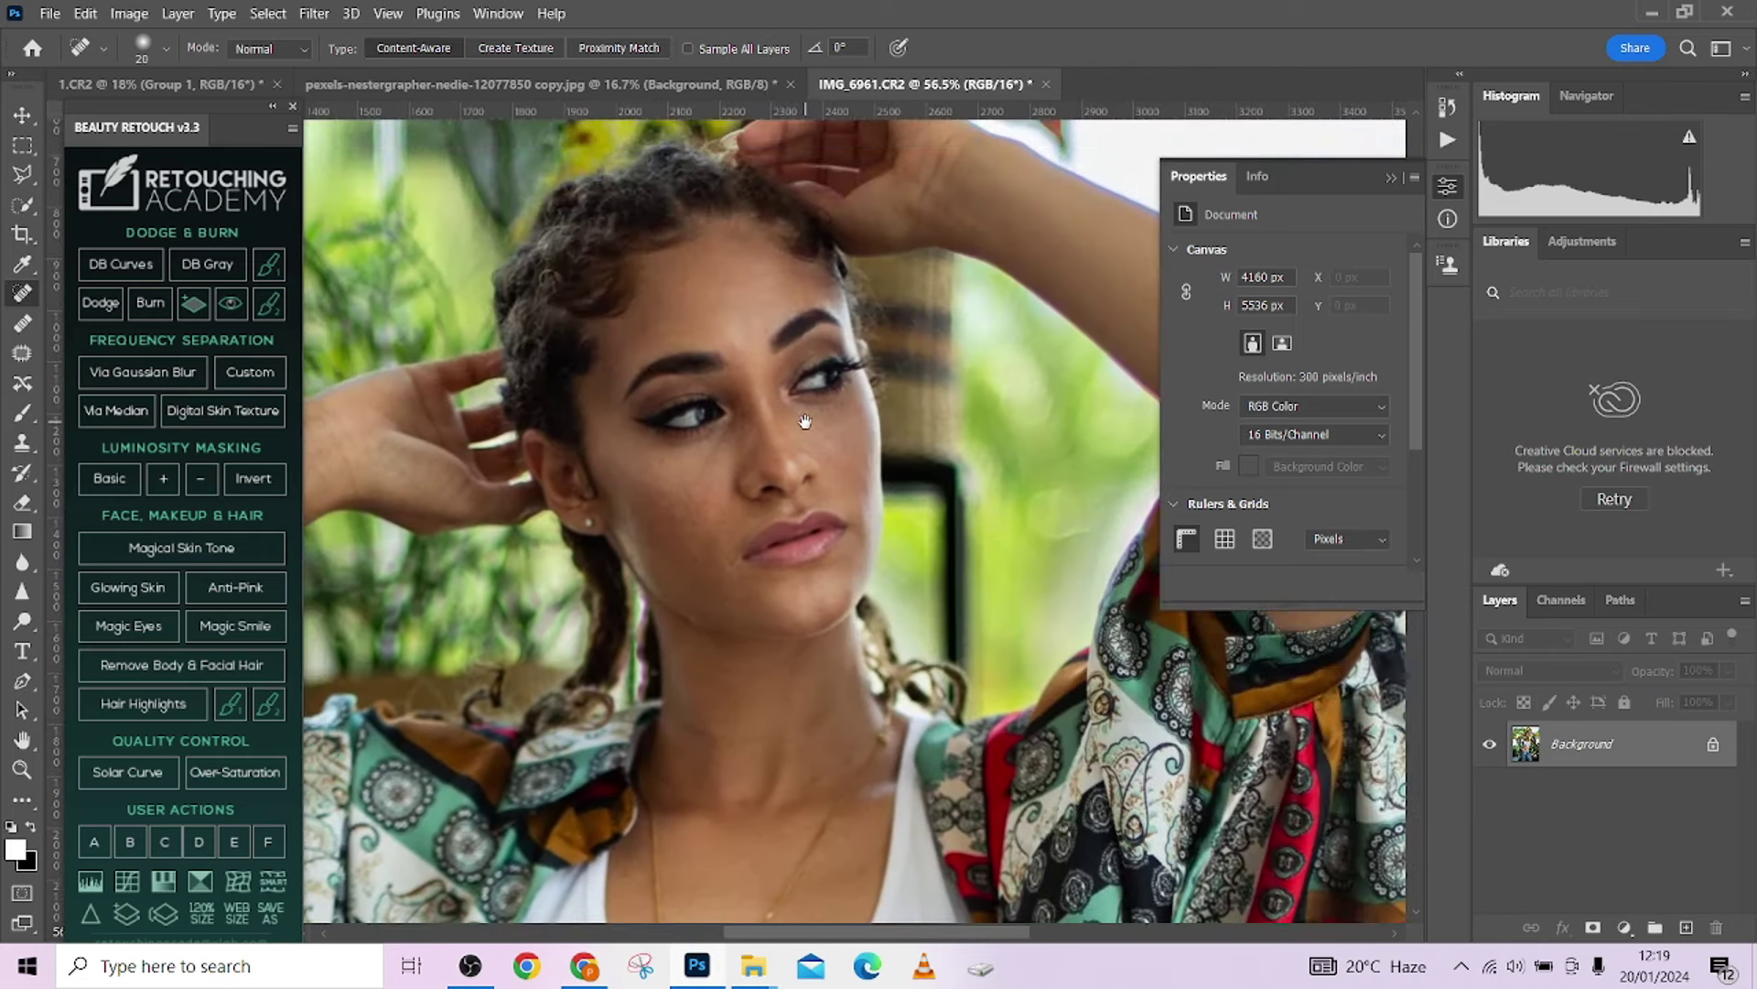
Run Via Gaussian Blur frequency separation at radius 5 and select the Low Frequency: Colors & Tones layer.
click(151, 382)
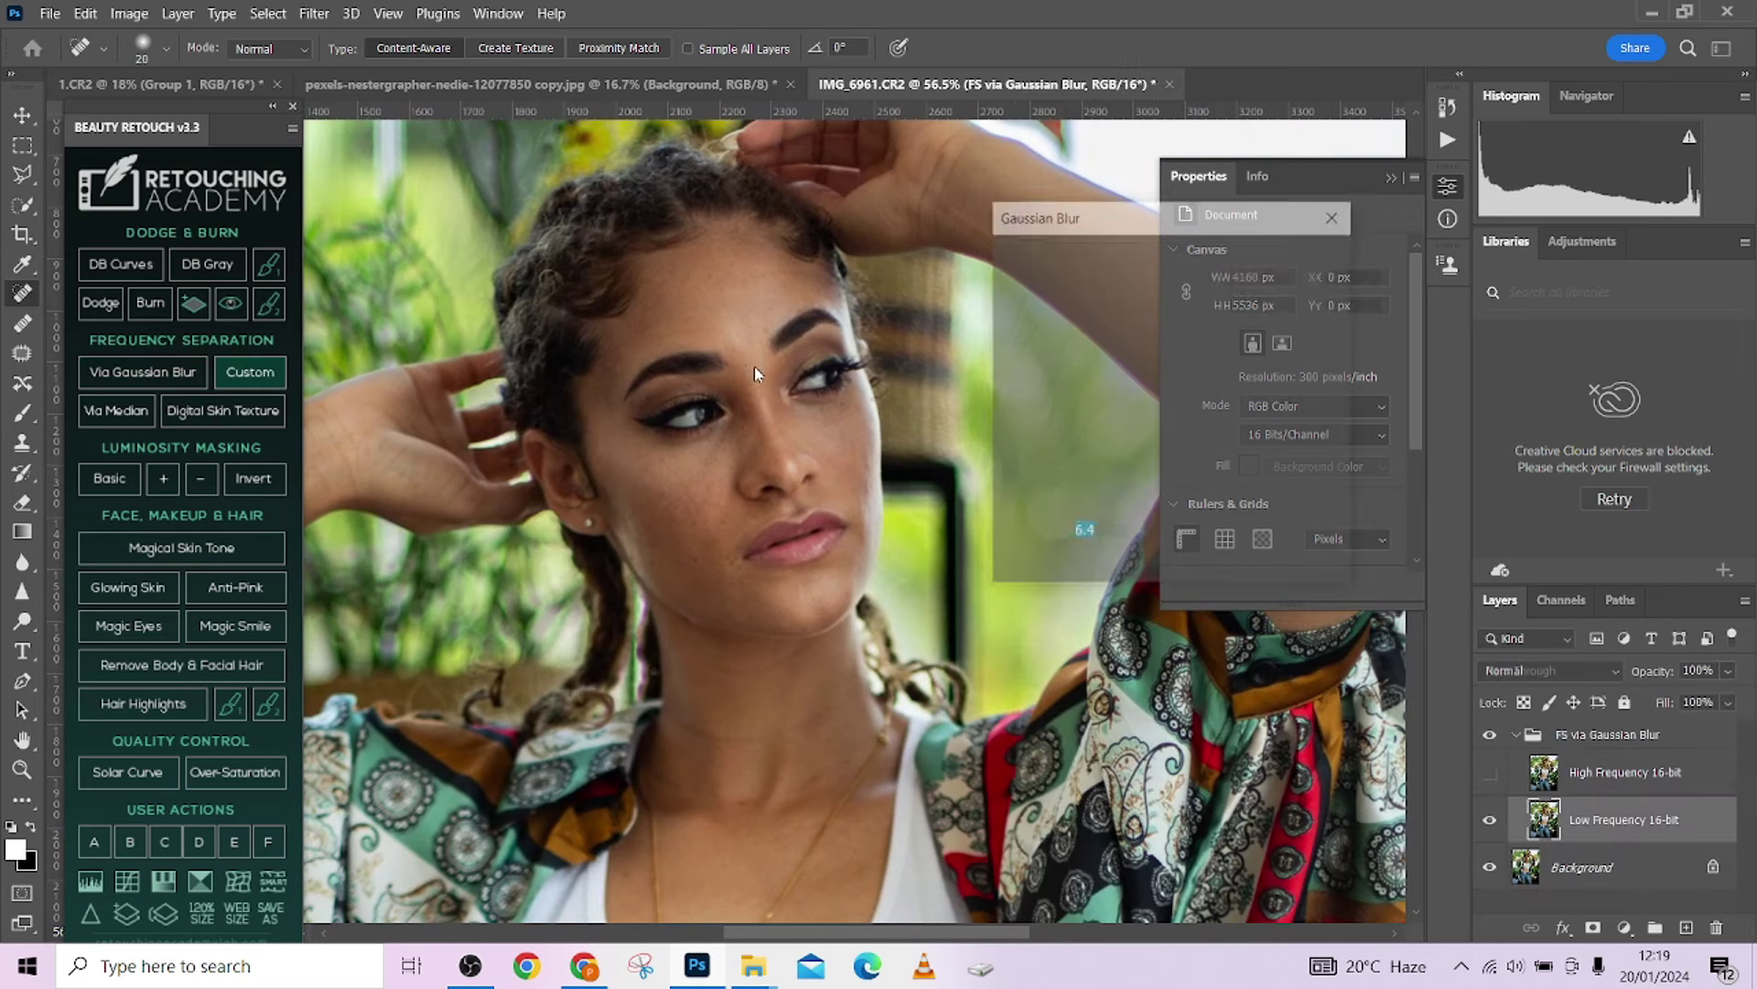
scroll(758, 495, up, 1)
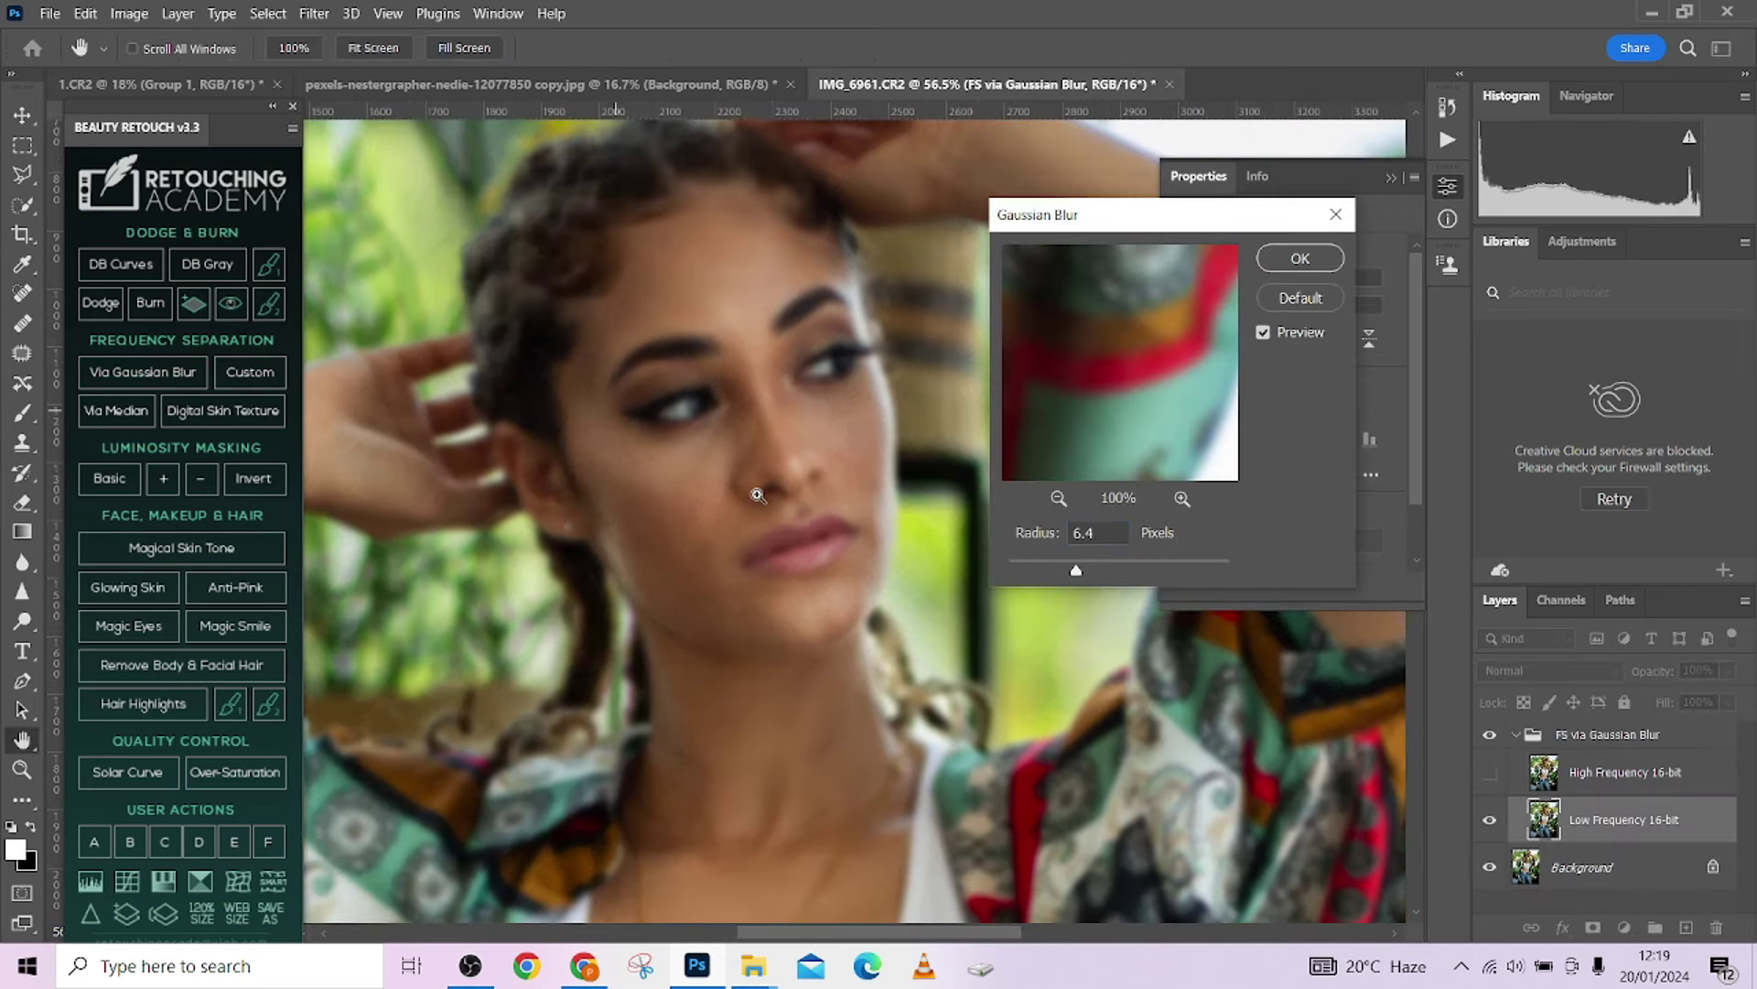
scroll(756, 455, up, 2)
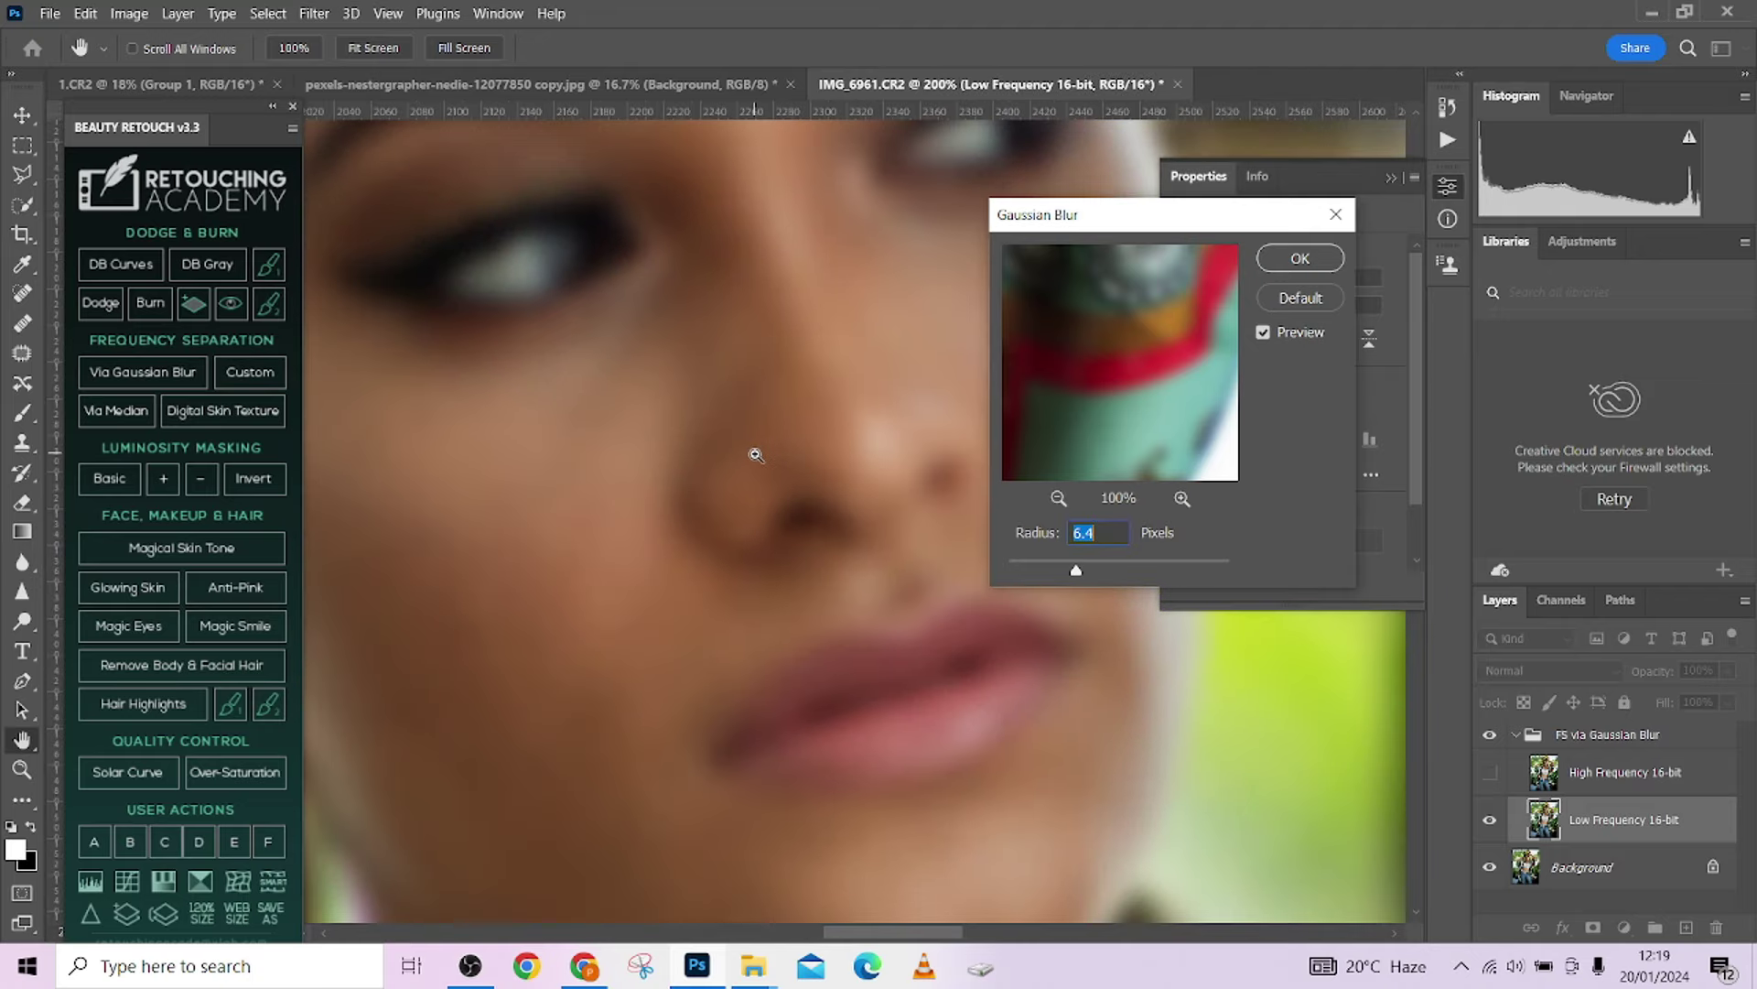
scroll(756, 455, down, 1)
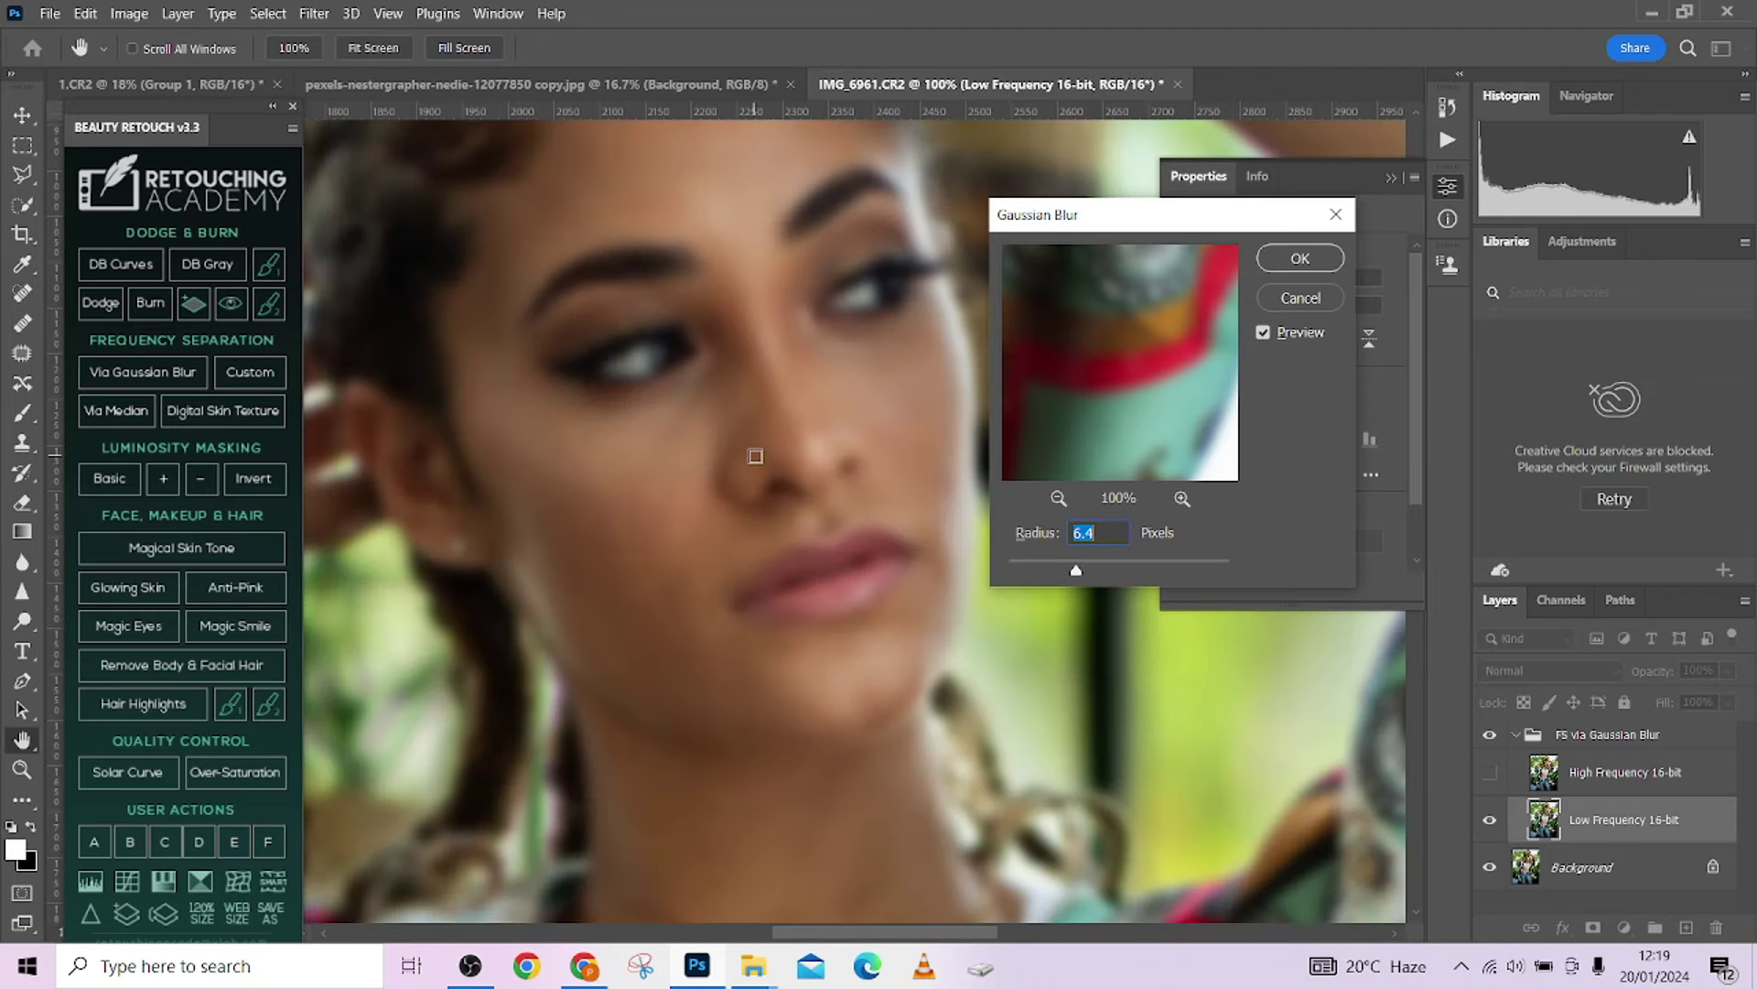
text(5)
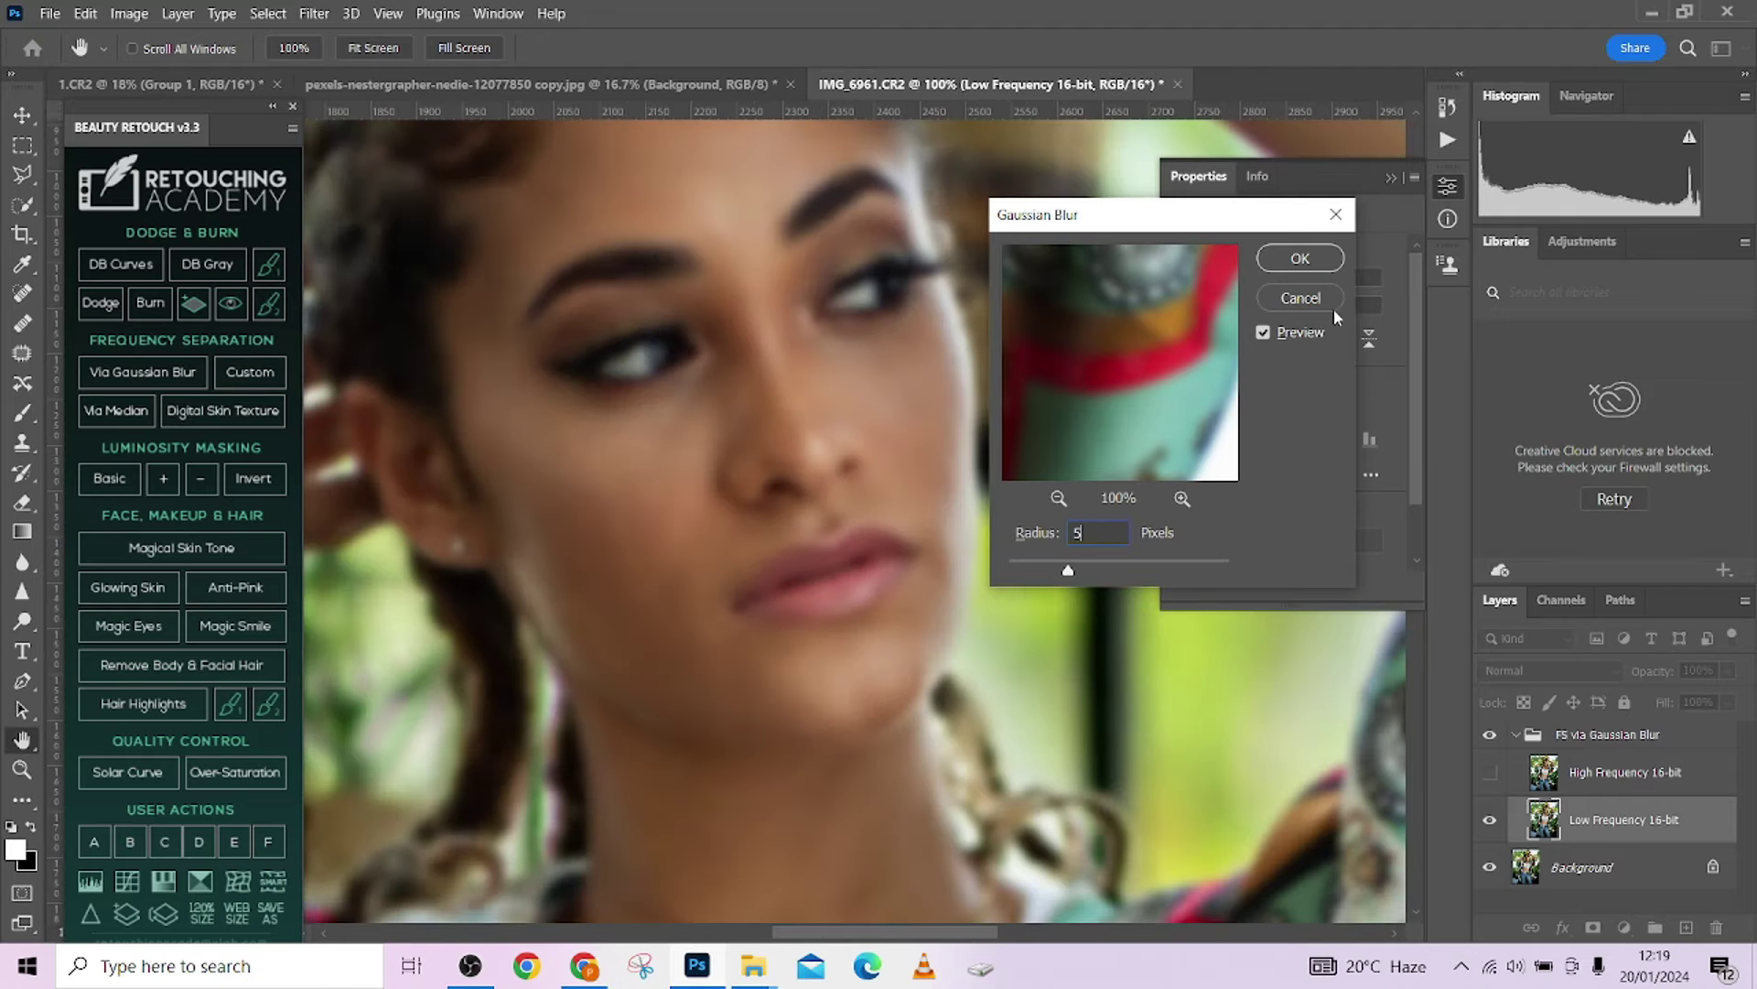
click(1286, 259)
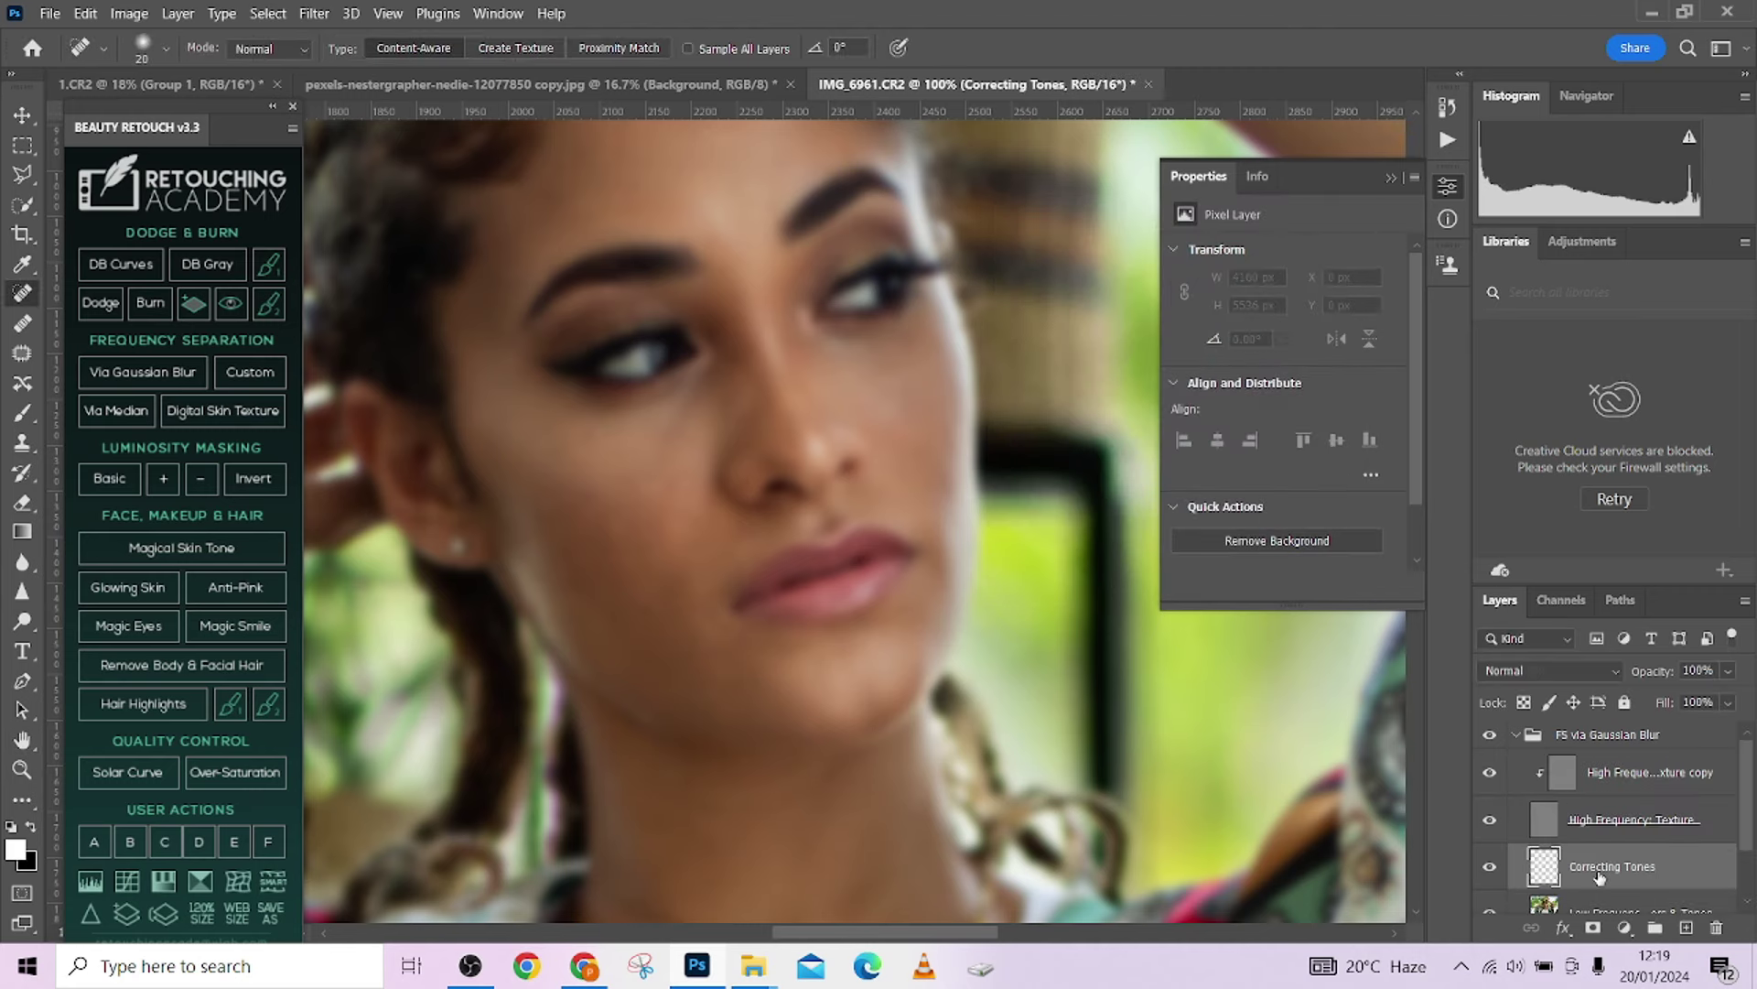
click(1614, 906)
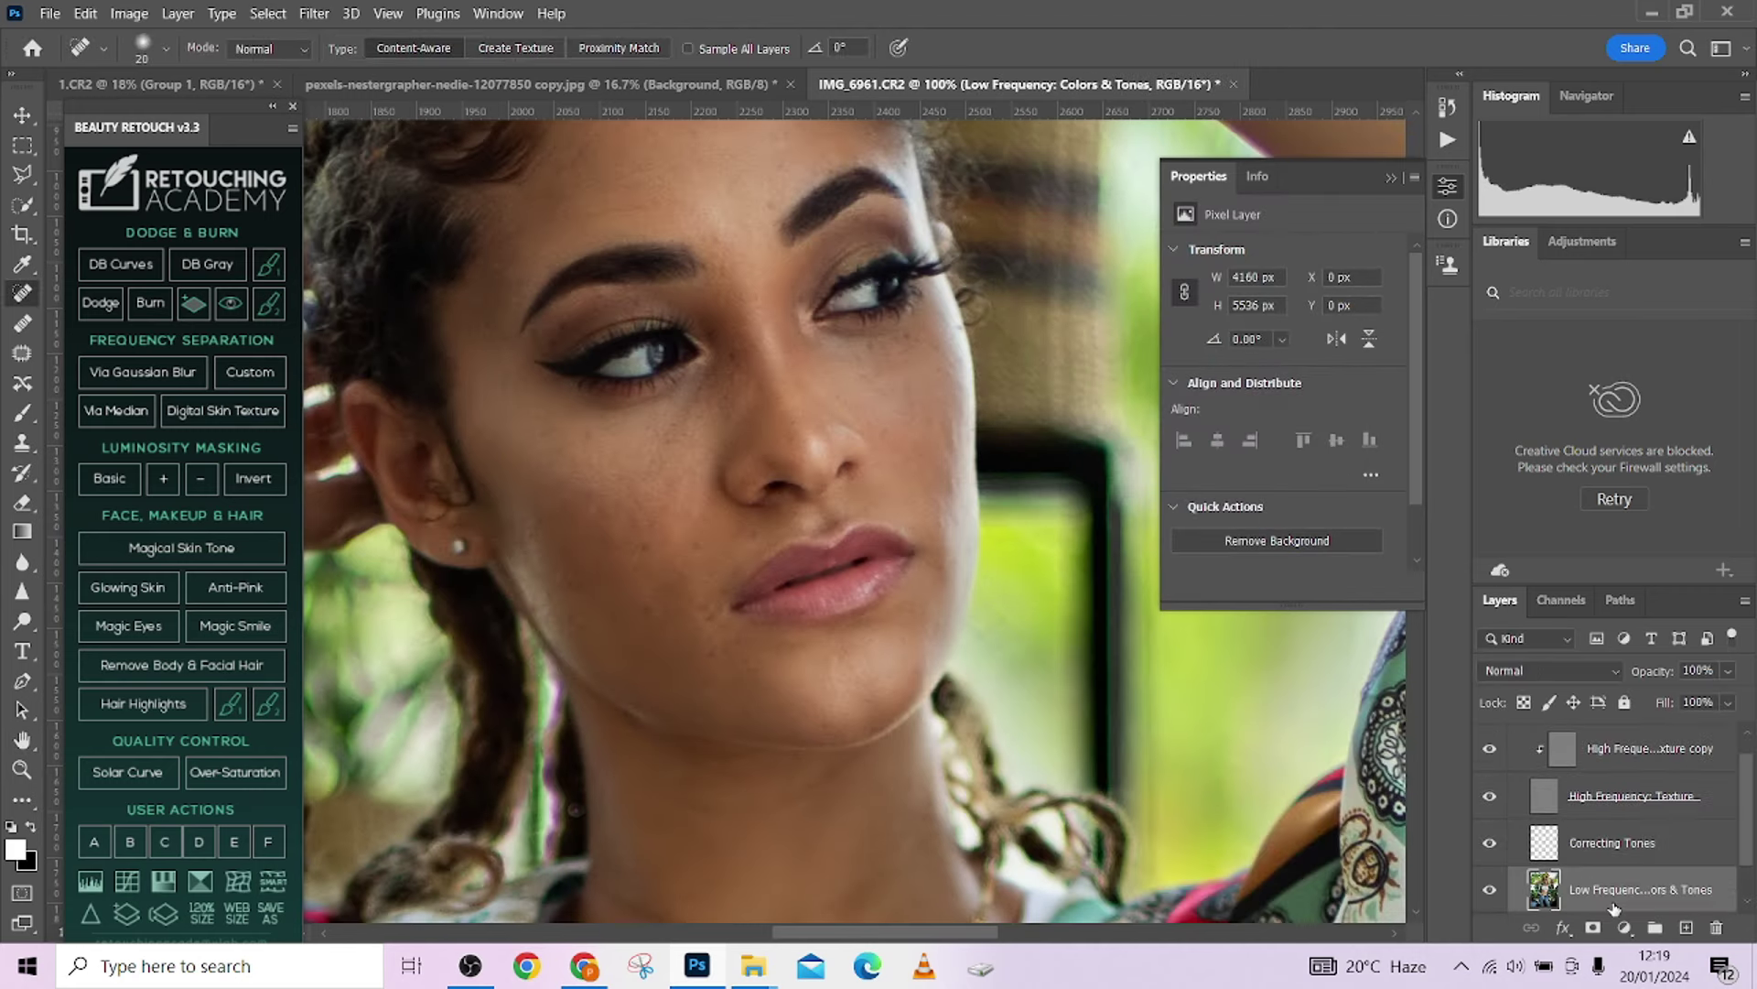
Switch to the Mixer Brush and hide the High Frequency: Texture layer.
click(22, 799)
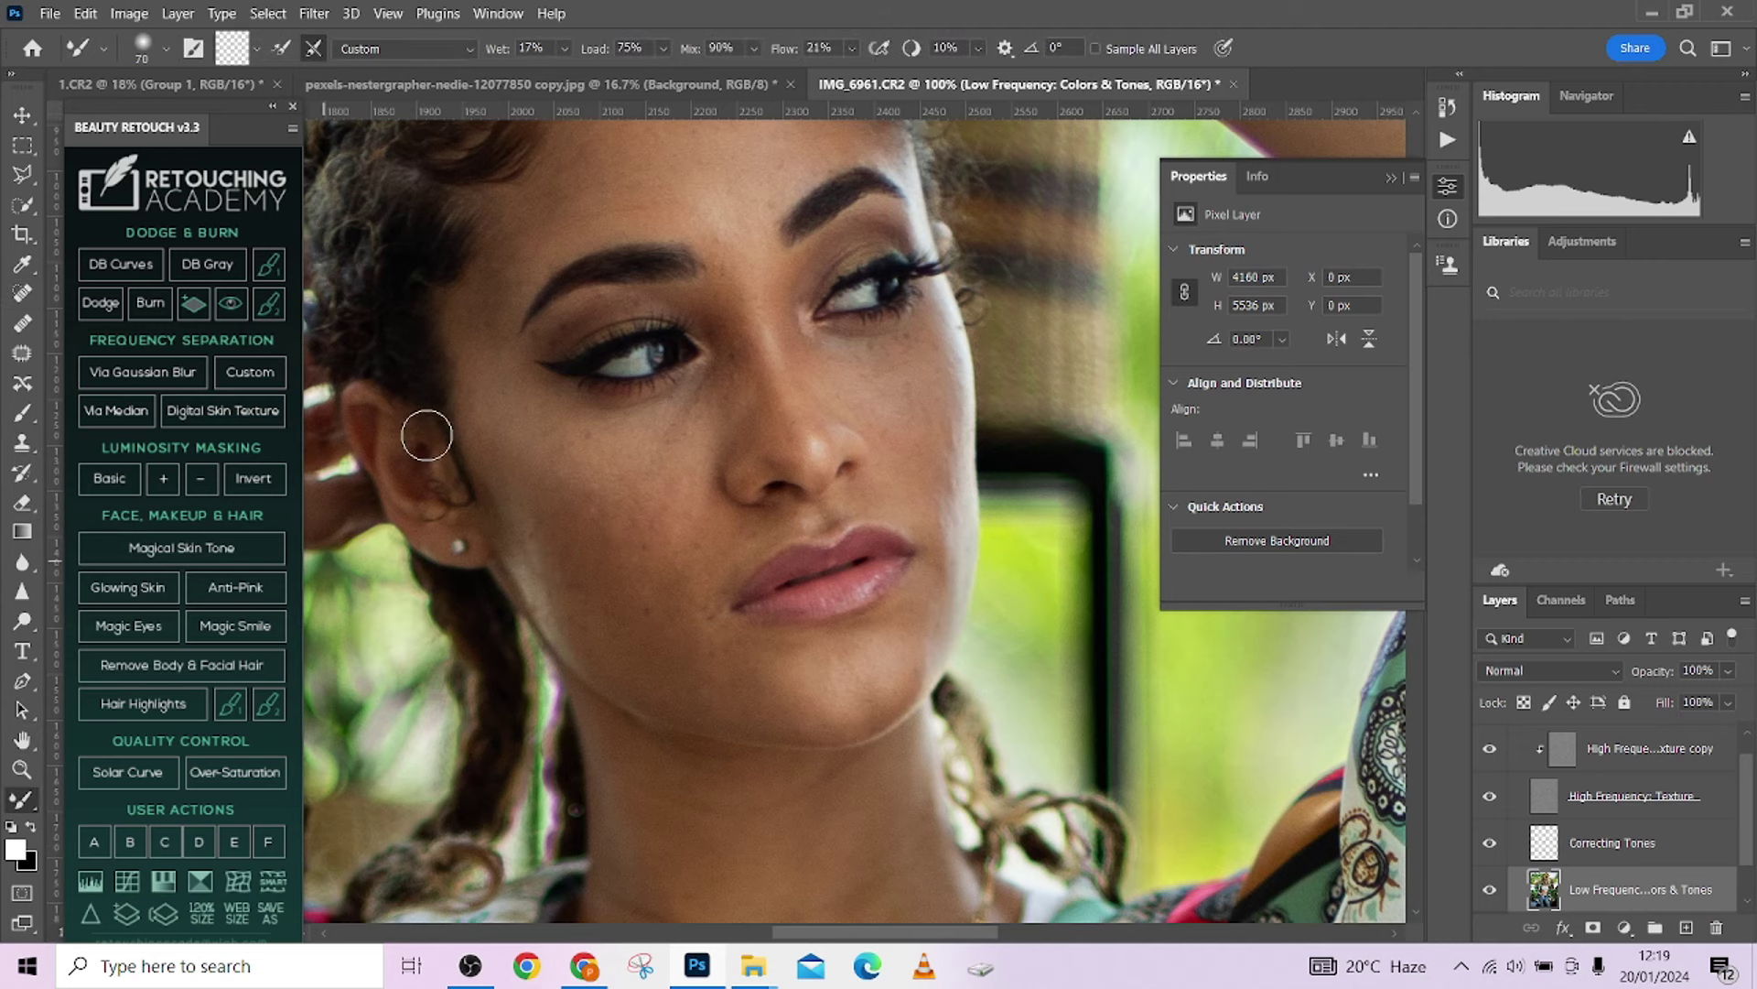
key(ctrl+z)
click(1491, 796)
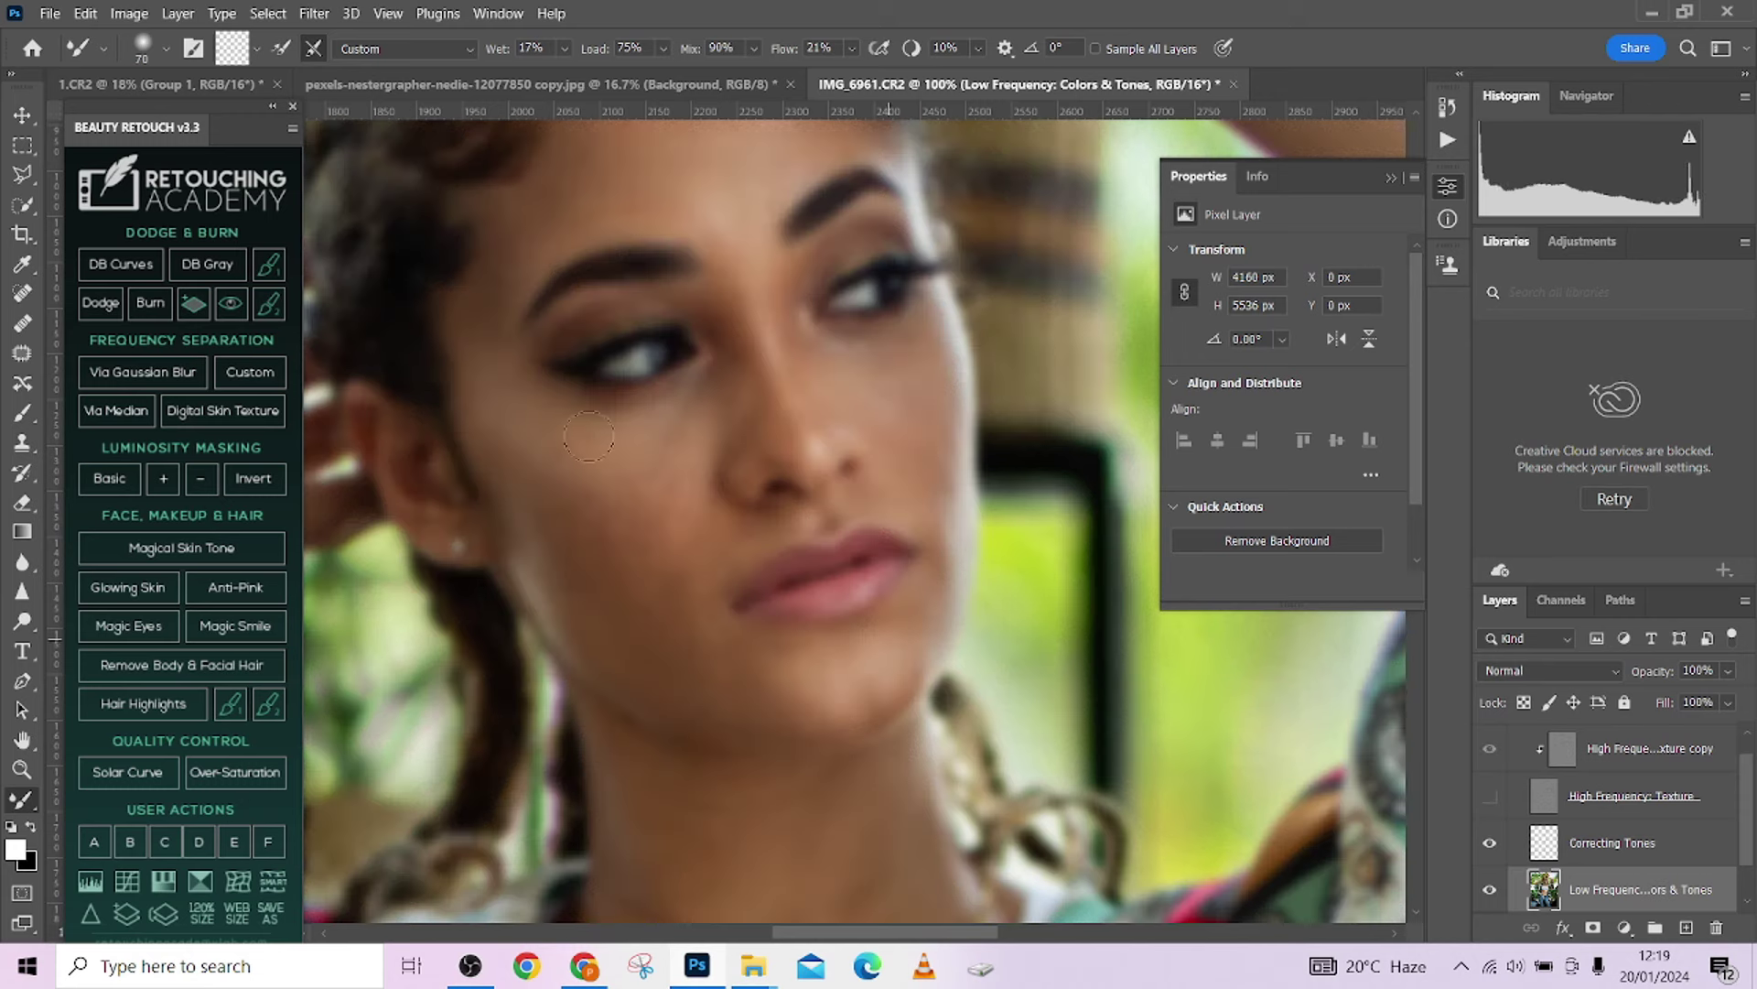
scroll(645, 460, up, 2)
scroll(645, 459, up, 4)
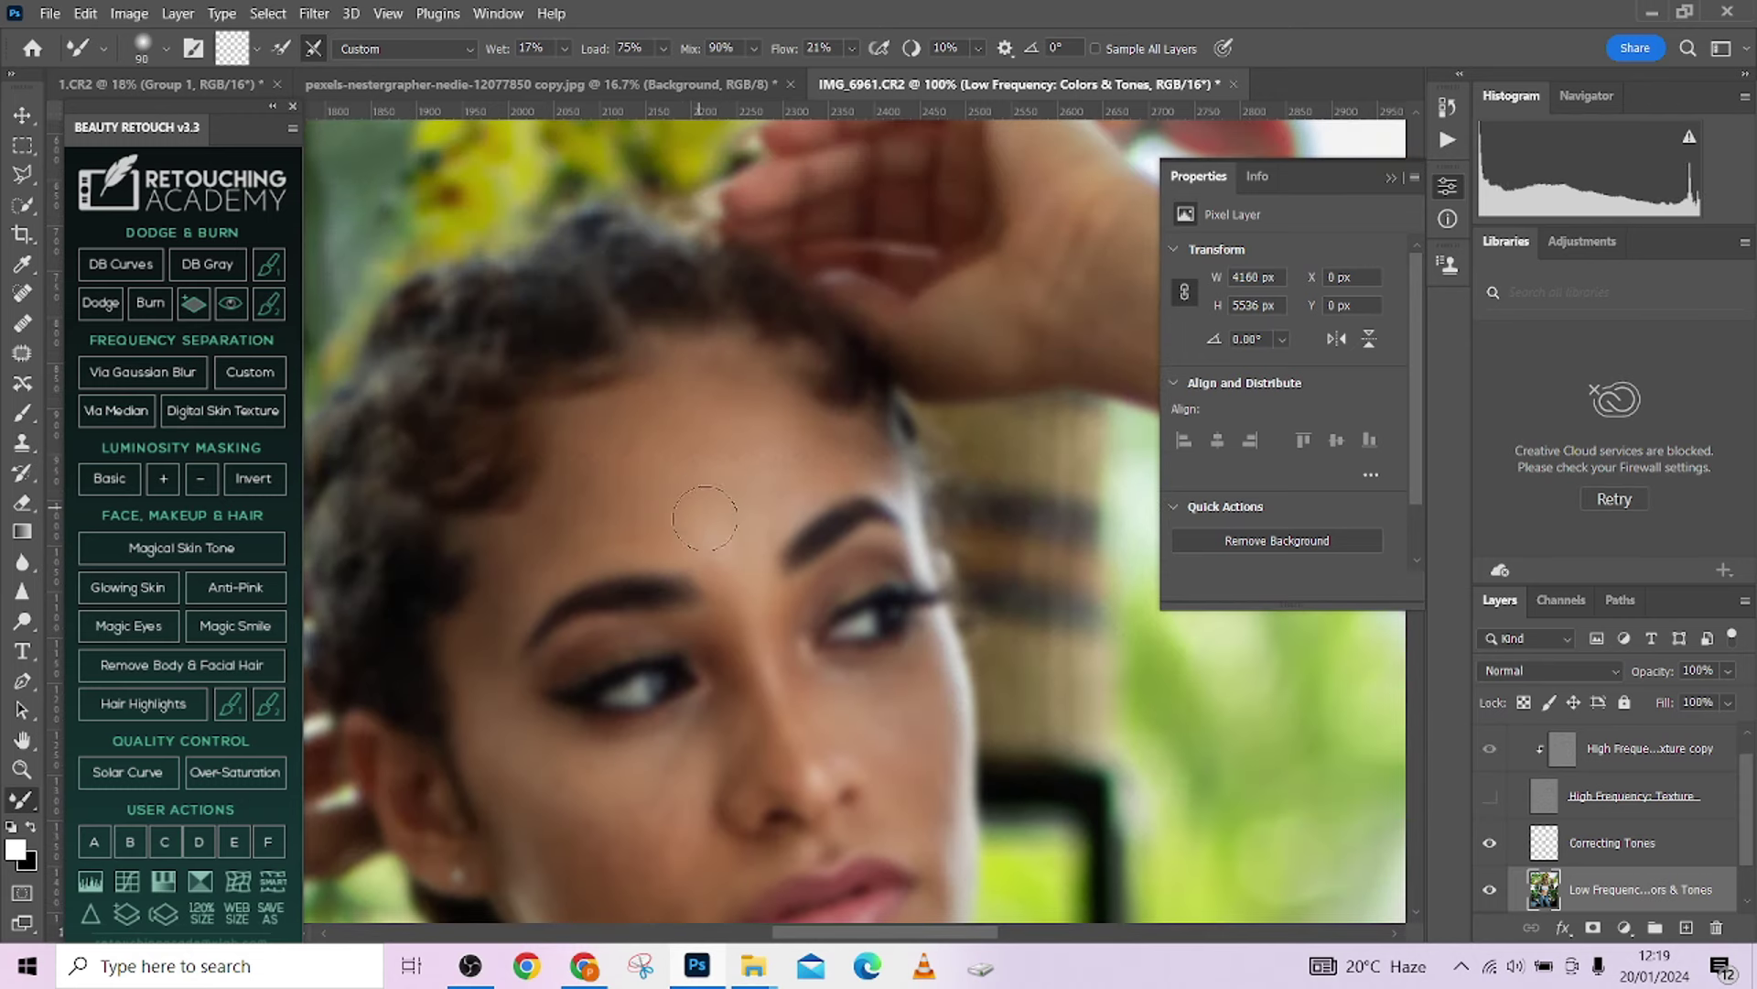
Blend the forehead skin tones, resizing the Mixer Brush as needed.
key(bracketright)
key(bracketright)
key(bracketright)
key(bracketleft)
key(bracketleft)
key(bracketleft)
key(bracketright)
key(bracketright)
key(bracketleft)
key(bracketleft)
key(bracketright)
key(bracketright)
key(bracketright)
key(bracketright)
key(bracketright)
key(bracketleft)
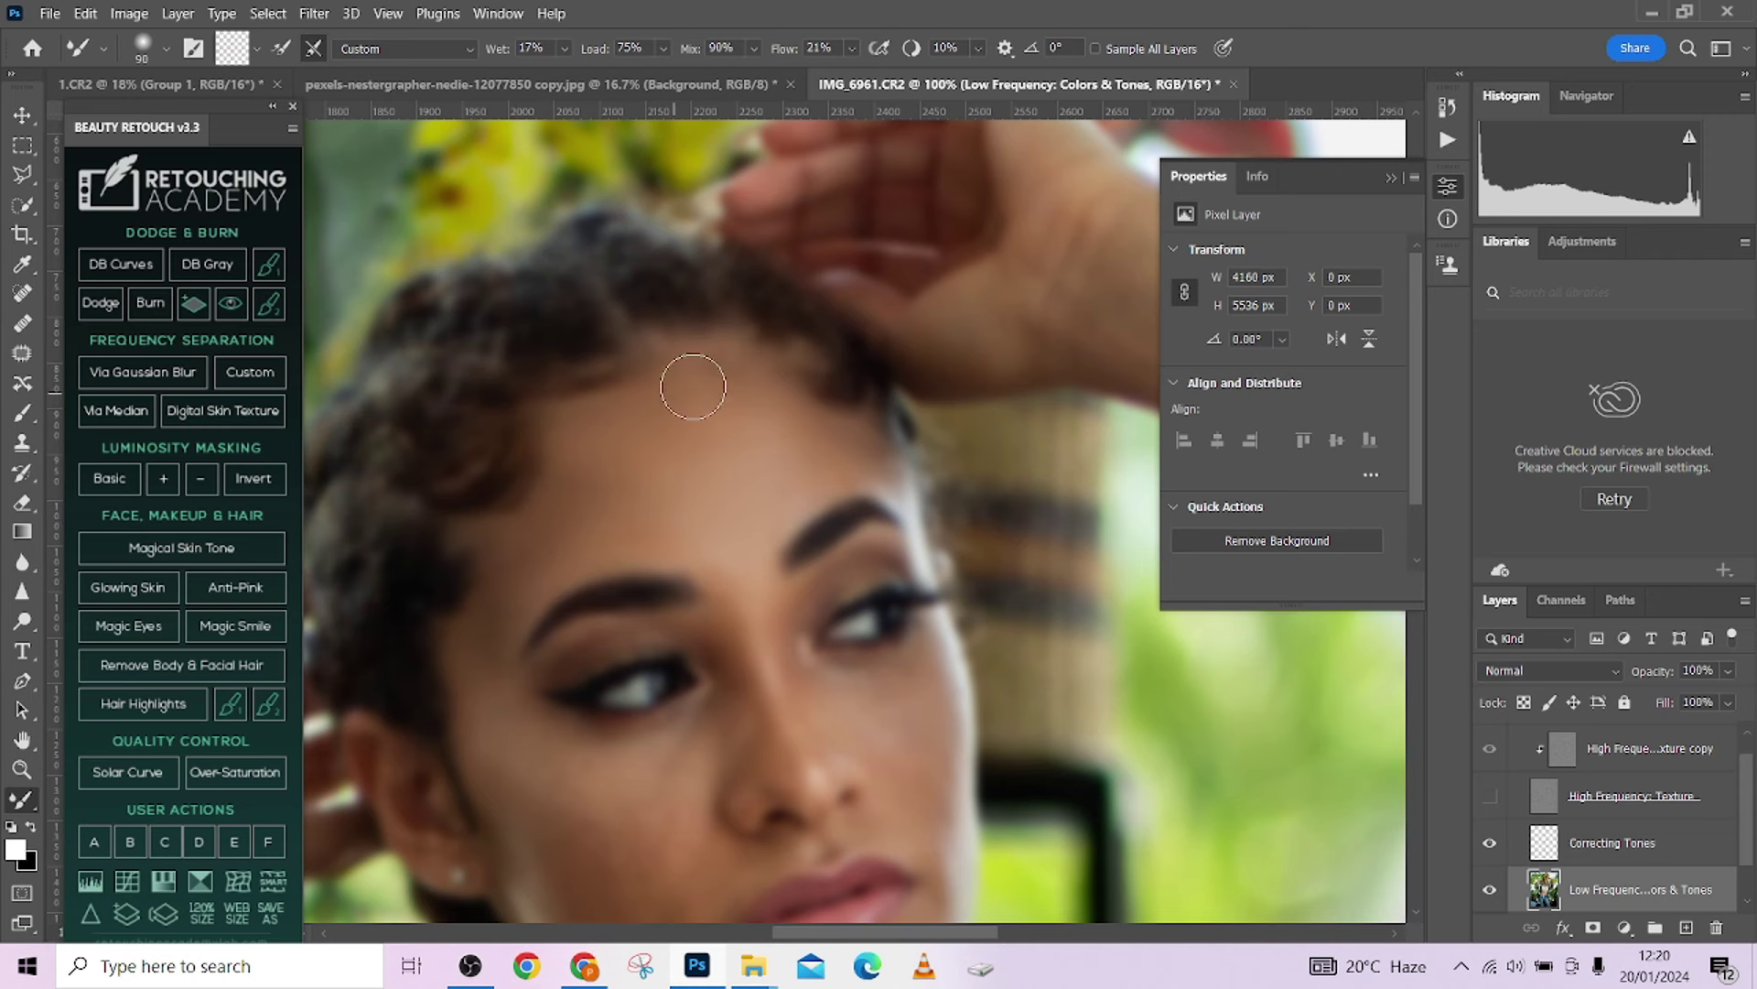
key(bracketleft)
key(bracketleft)
Blend the blotchy skin tones across the cheeks.
scroll(849, 393, down, 2)
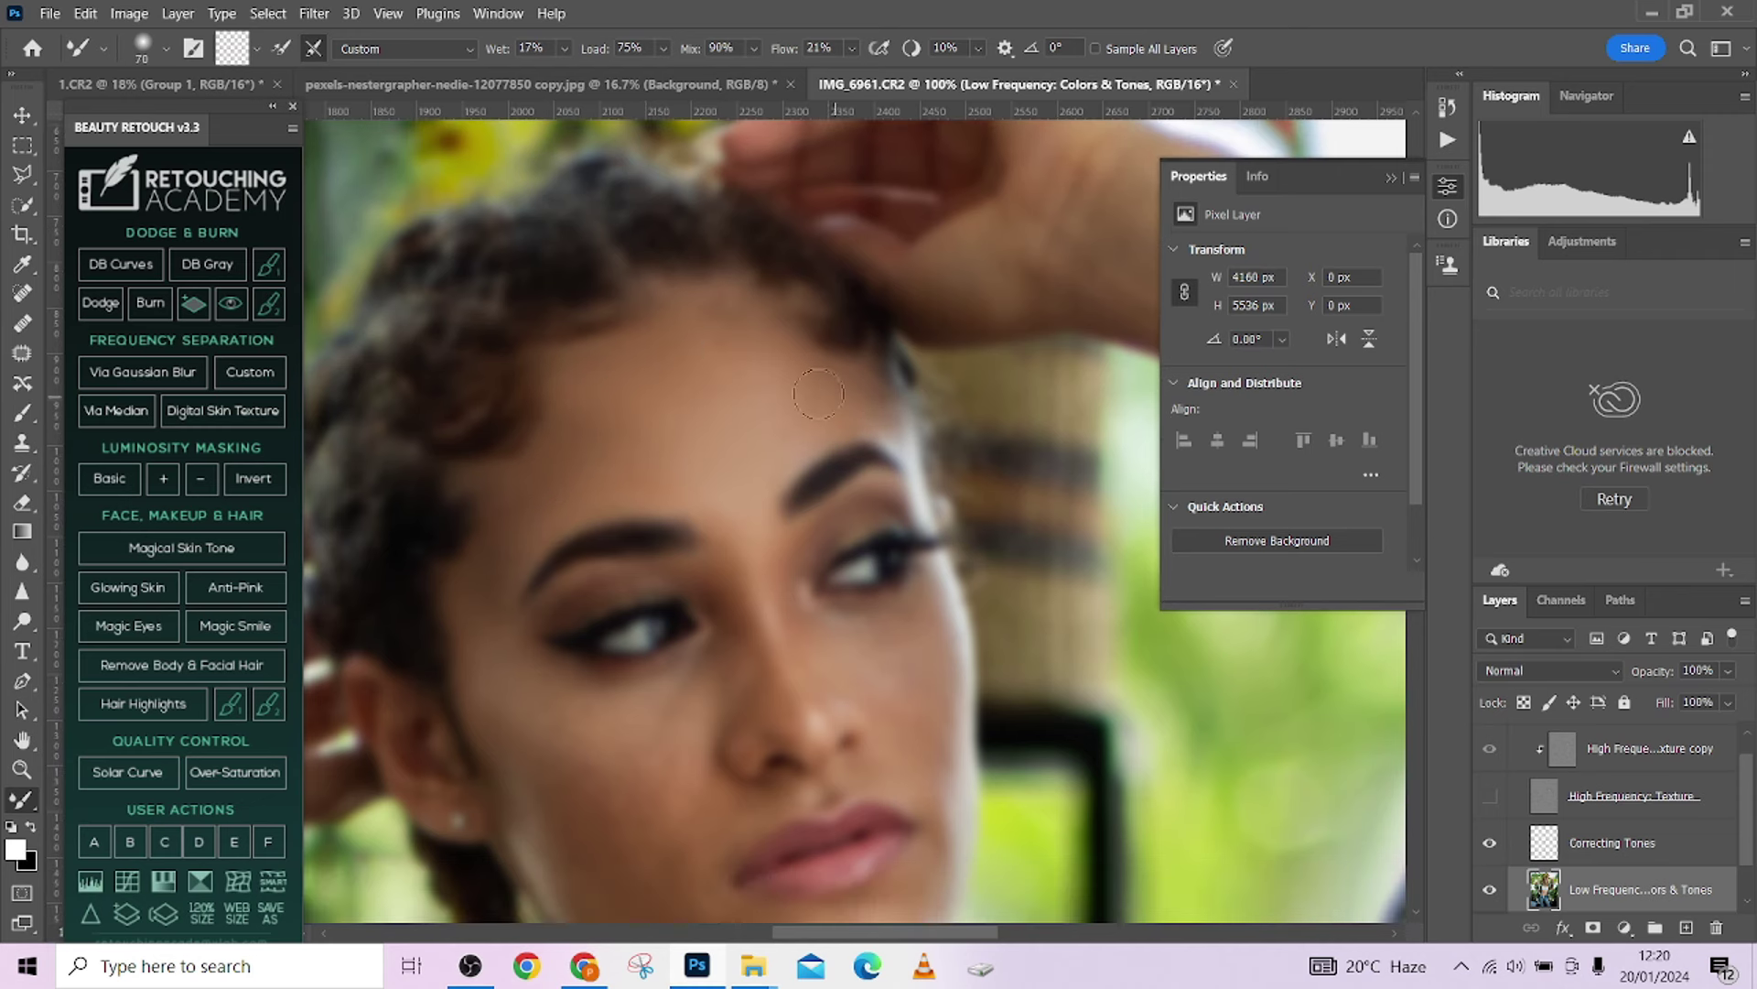
scroll(818, 394, up, 2)
key(bracketright)
key(bracketright)
key(bracketright)
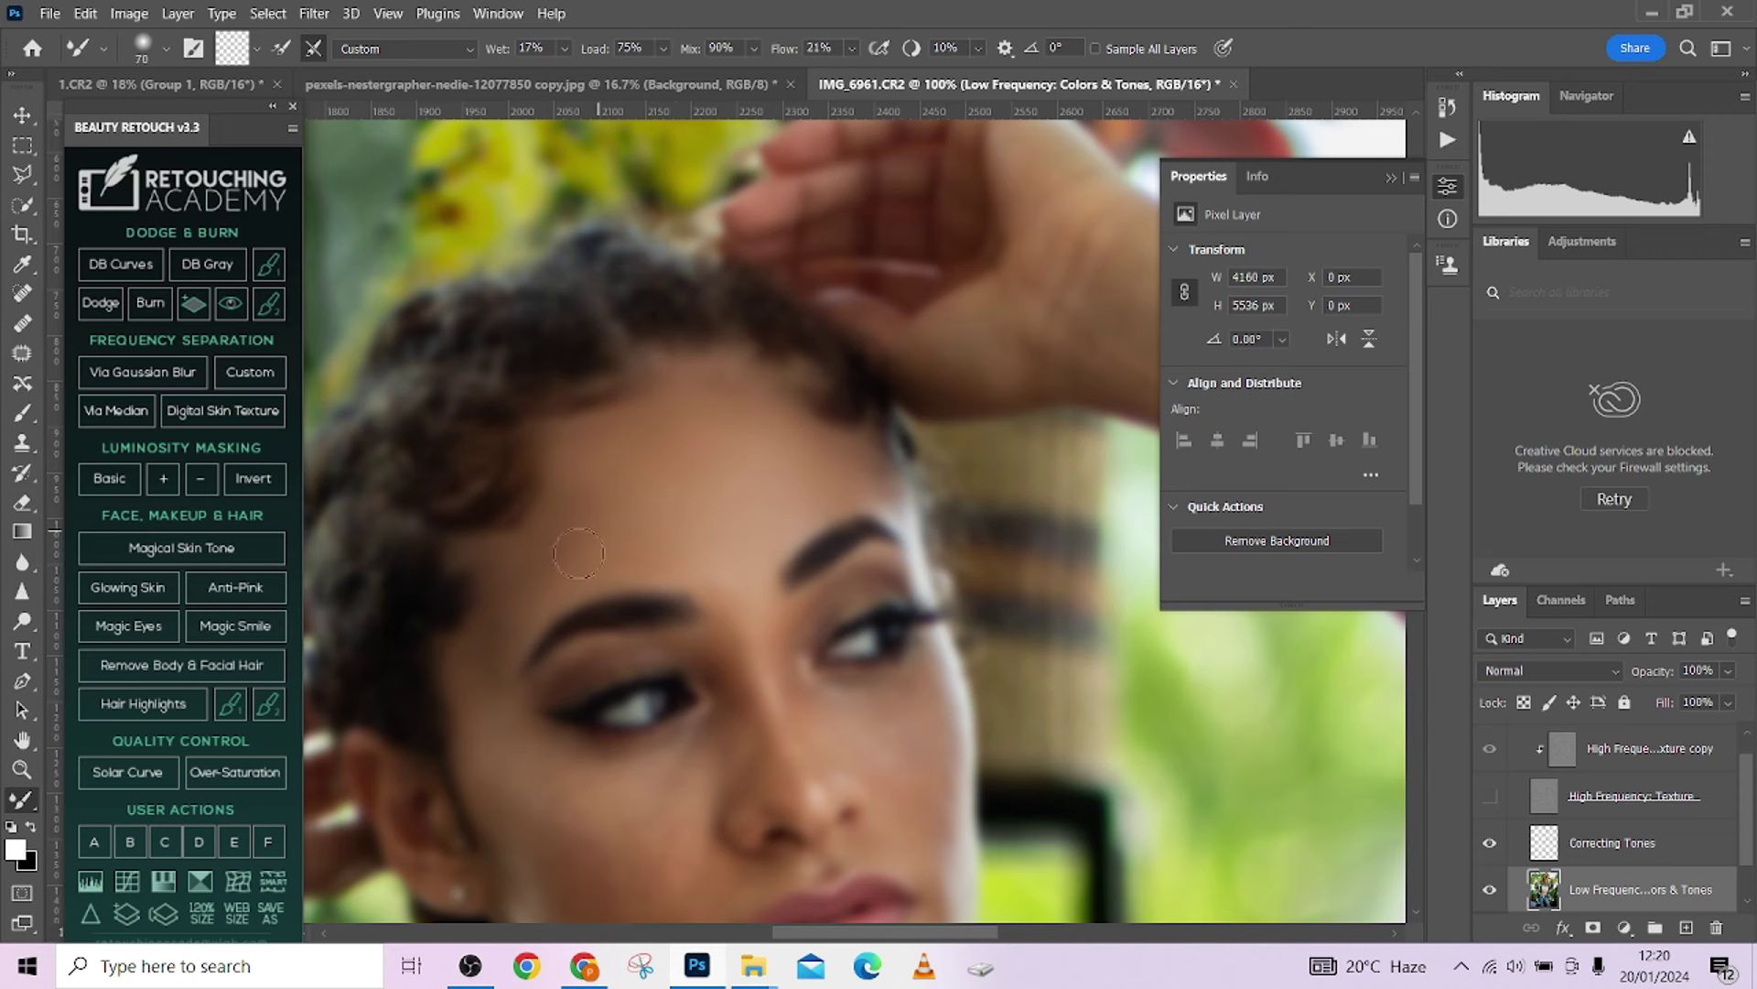
key(bracketleft)
scroll(613, 508, down, 3)
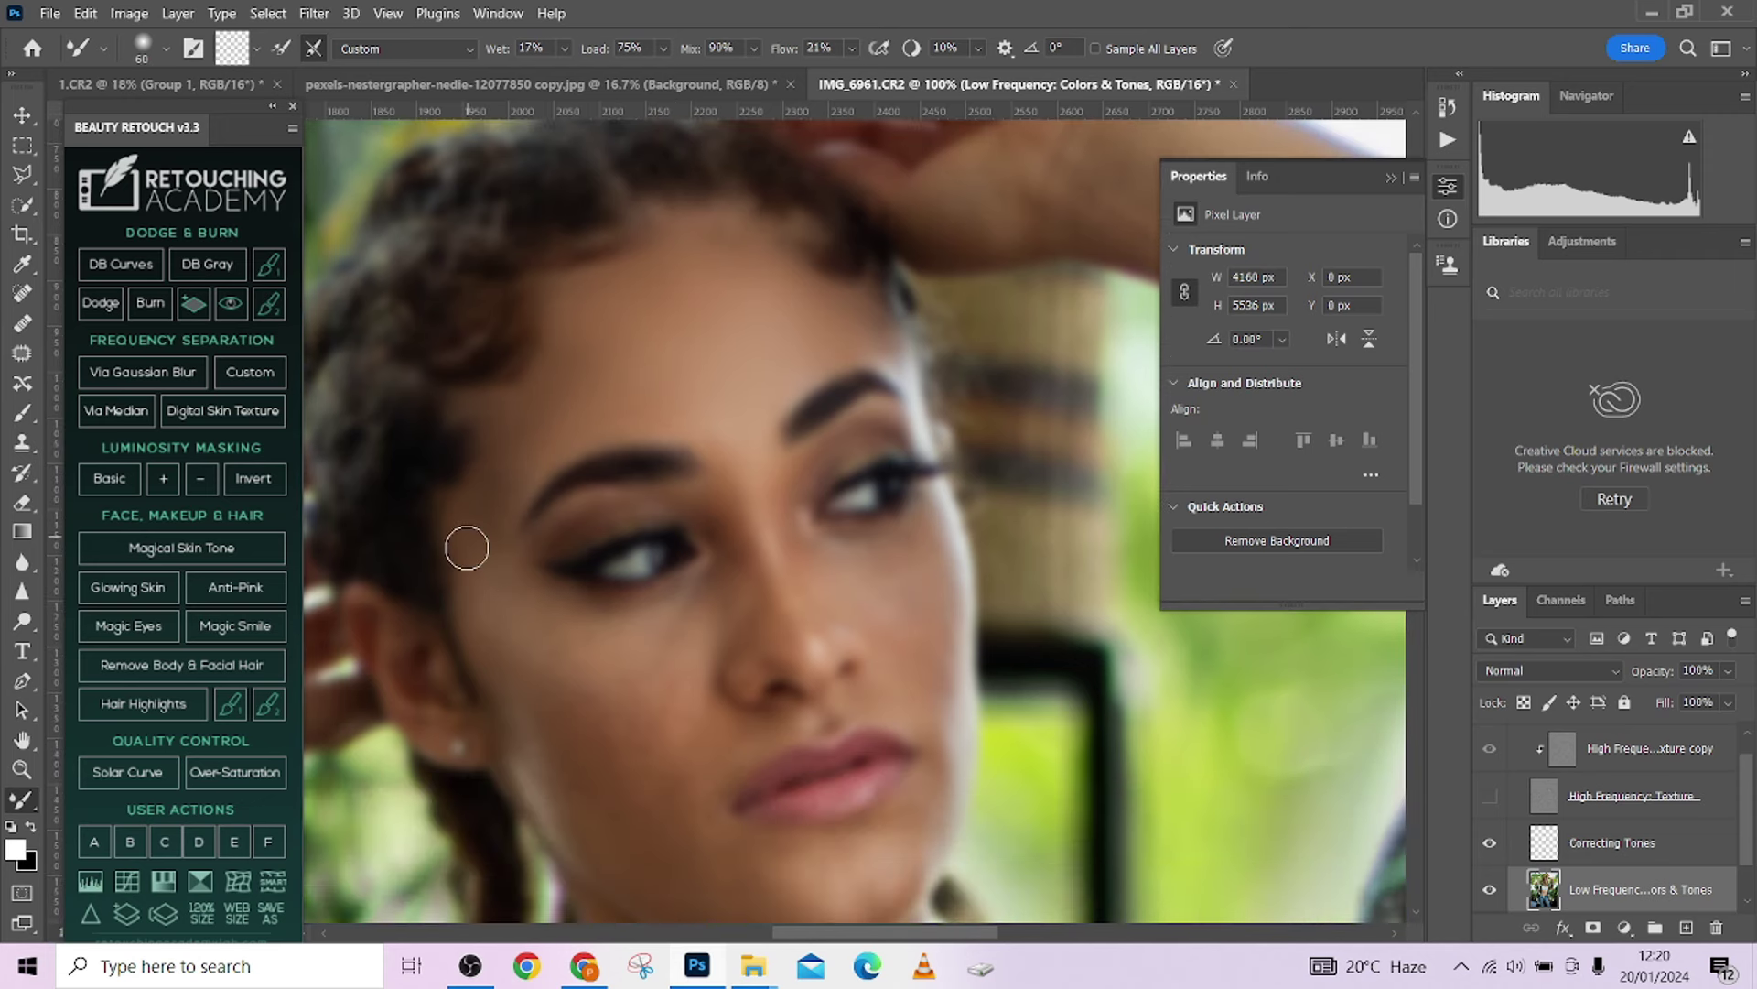
key(bracketright)
scroll(568, 485, down, 3)
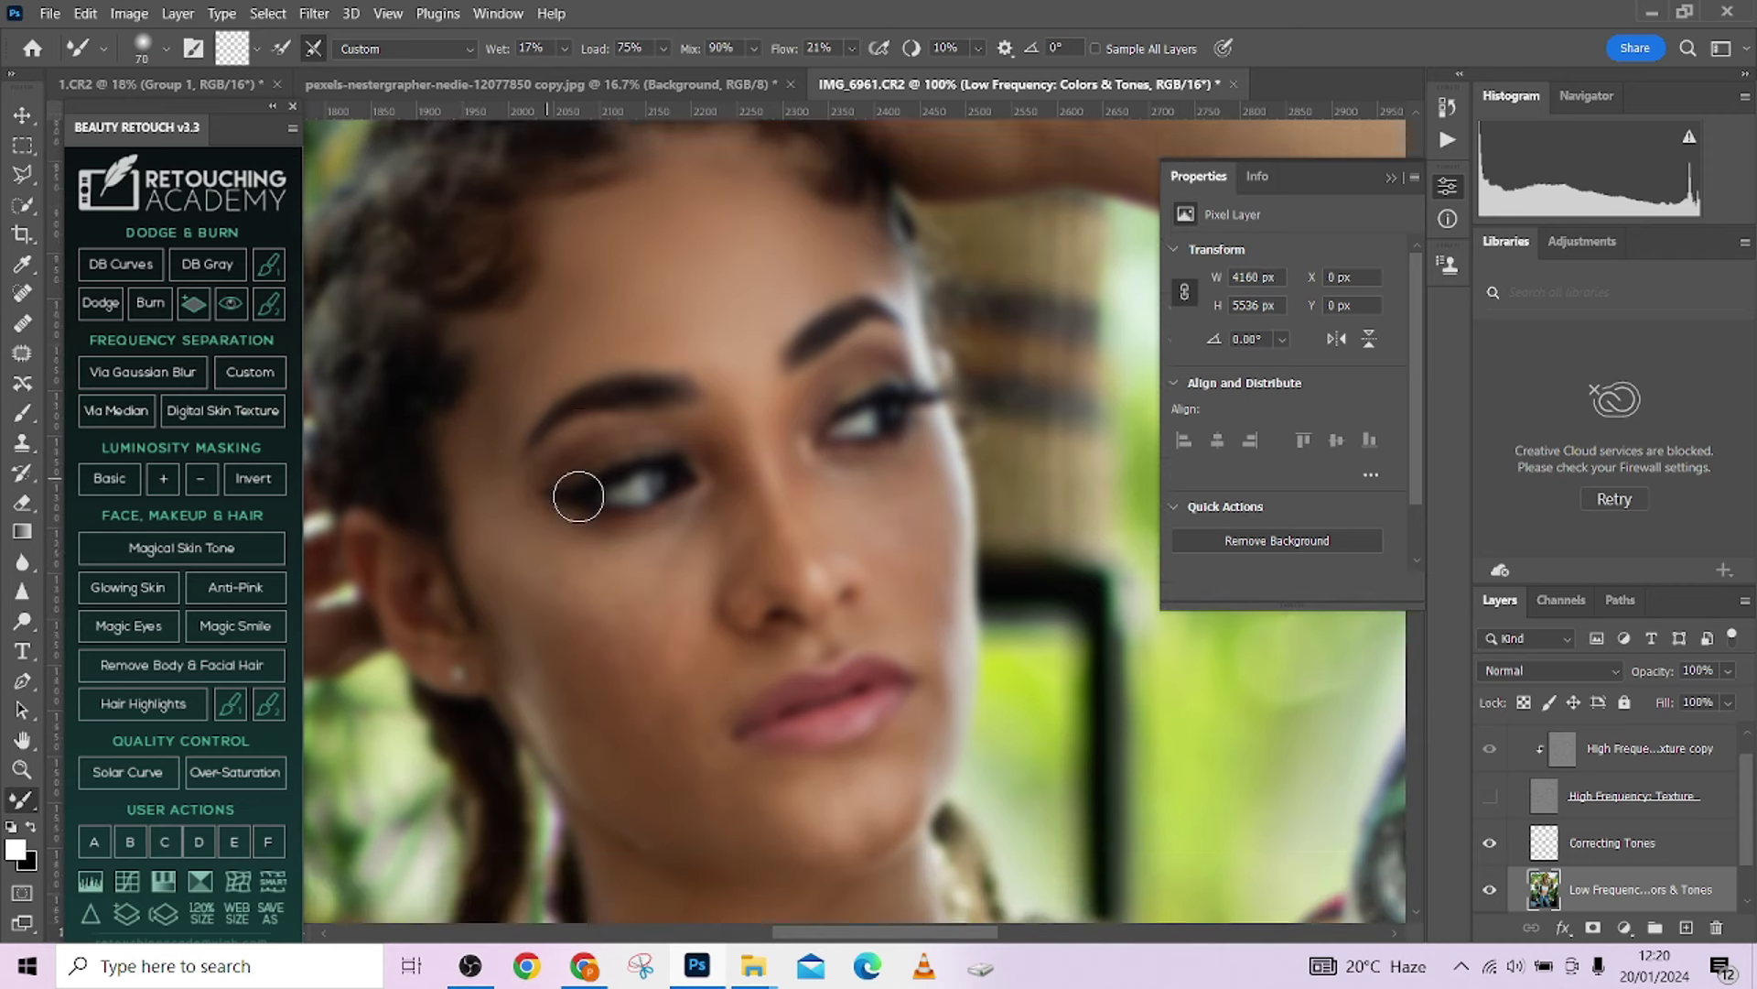
key(bracketright)
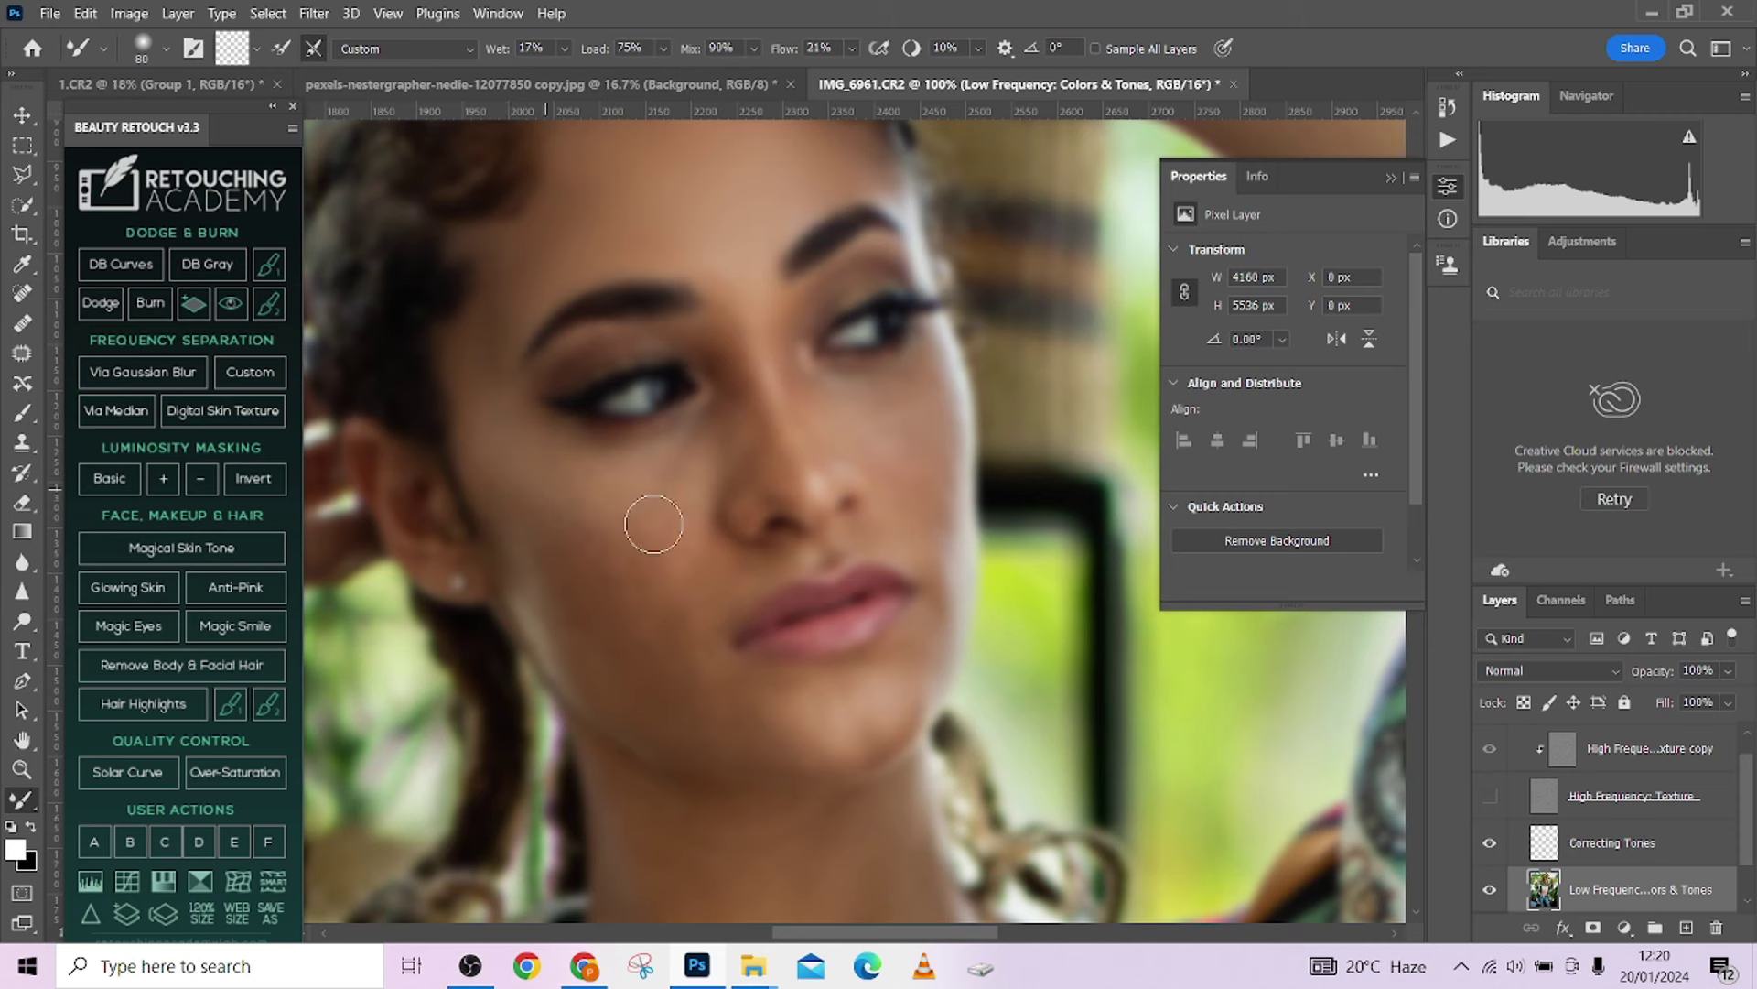
key(bracketleft)
key(bracketleft)
key(bracketright)
scroll(645, 463, down, 2)
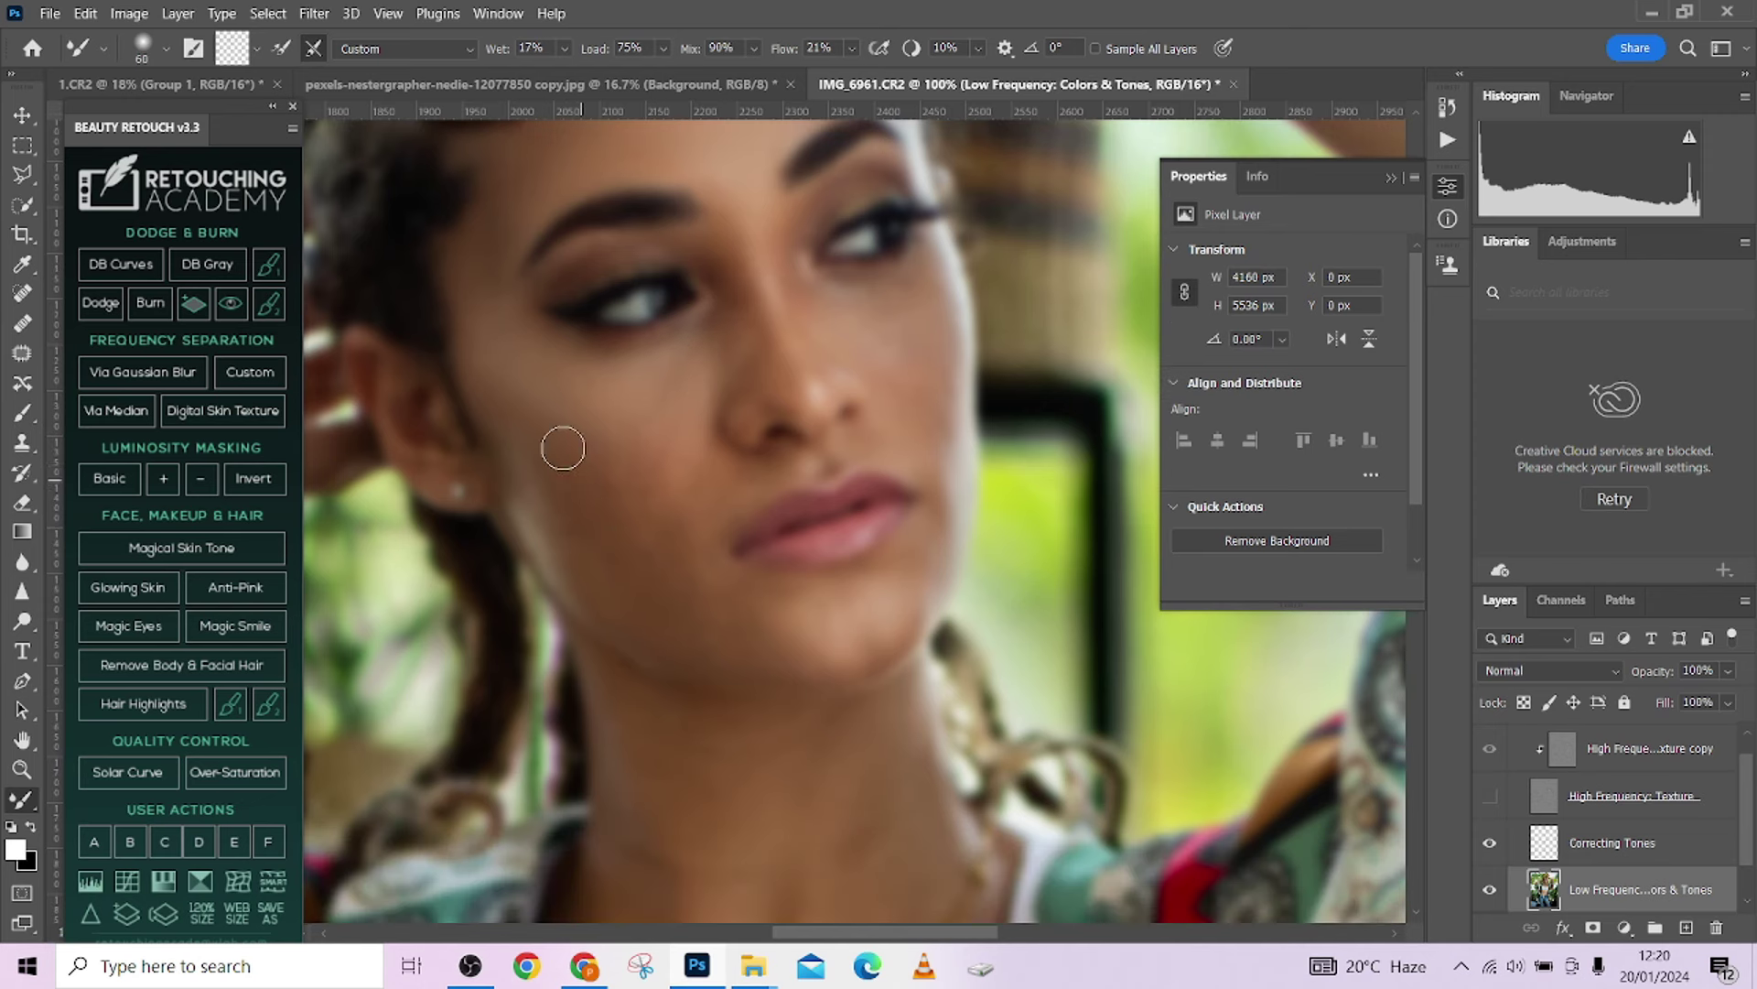
key(bracketright)
key(bracketright)
key(bracketleft)
key(bracketleft)
key(bracketleft)
key(bracketleft)
key(bracketleft)
key(bracketleft)
Blend the jaw-line tones, dismissing scratch-disks-full errors, and go to Edit to free memory.
scroll(552, 518, down, 2)
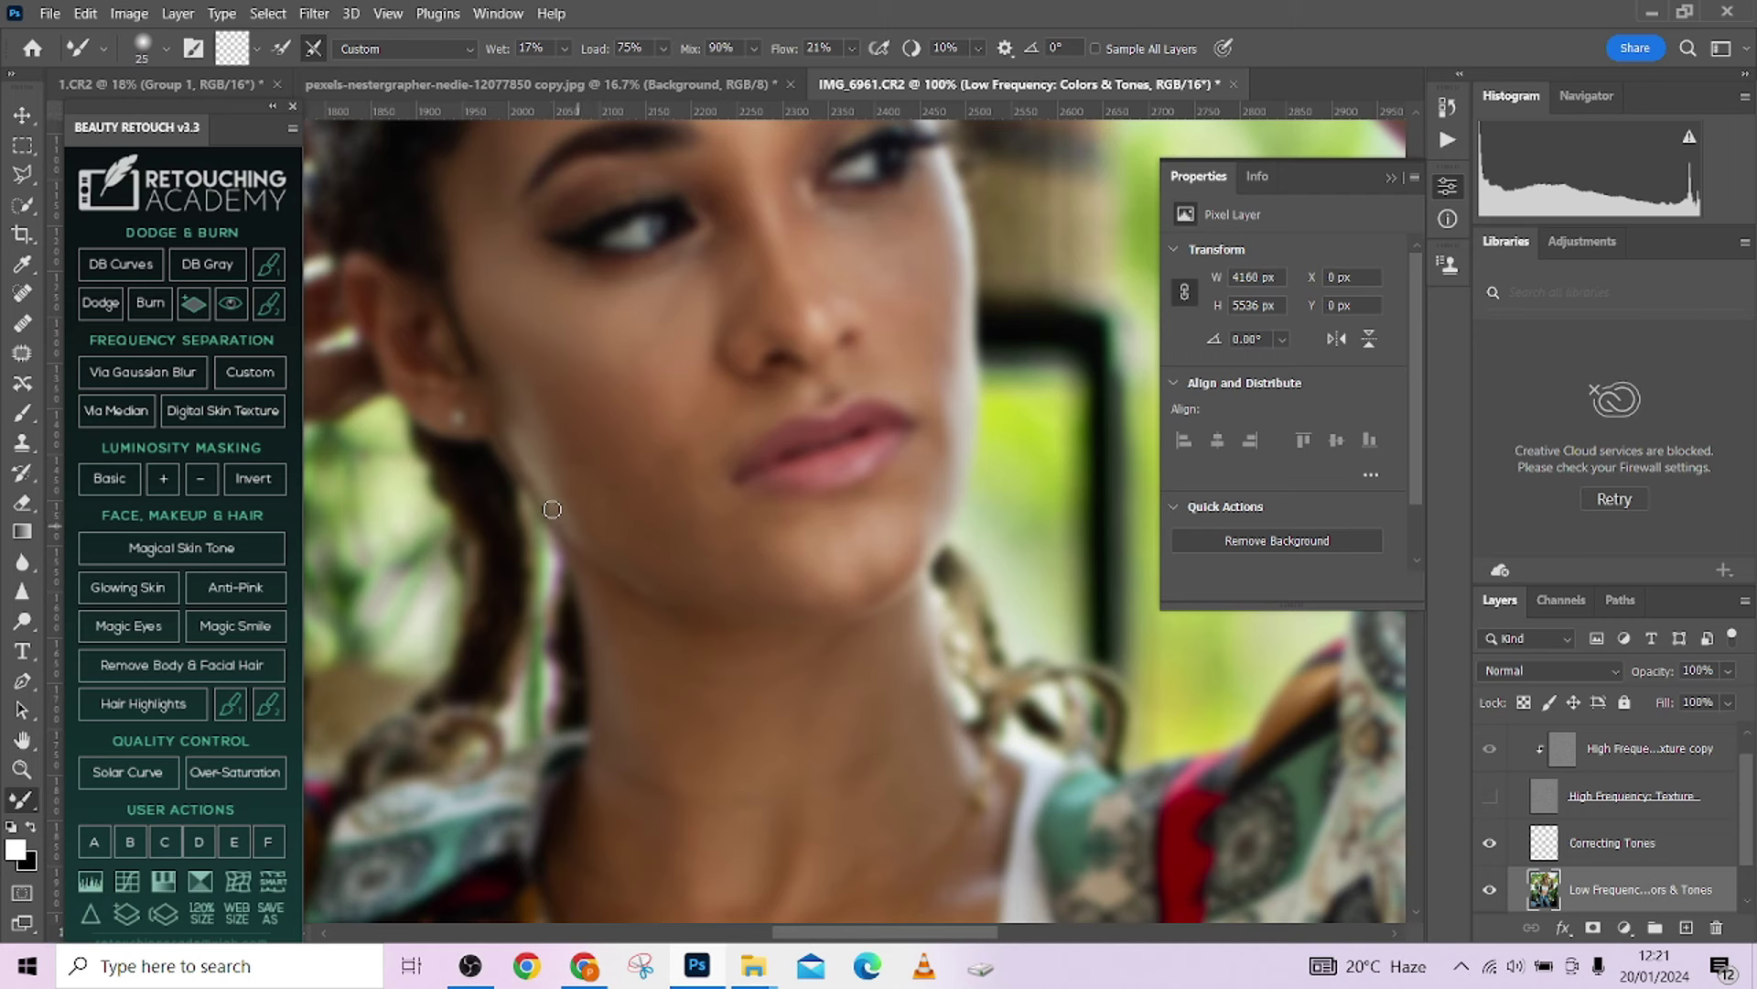
key(bracketright)
key(bracketright)
key(bracketright)
key(bracketright)
key(bracketright)
key(bracketright)
scroll(591, 519, up, 2)
click(582, 504)
key(Return)
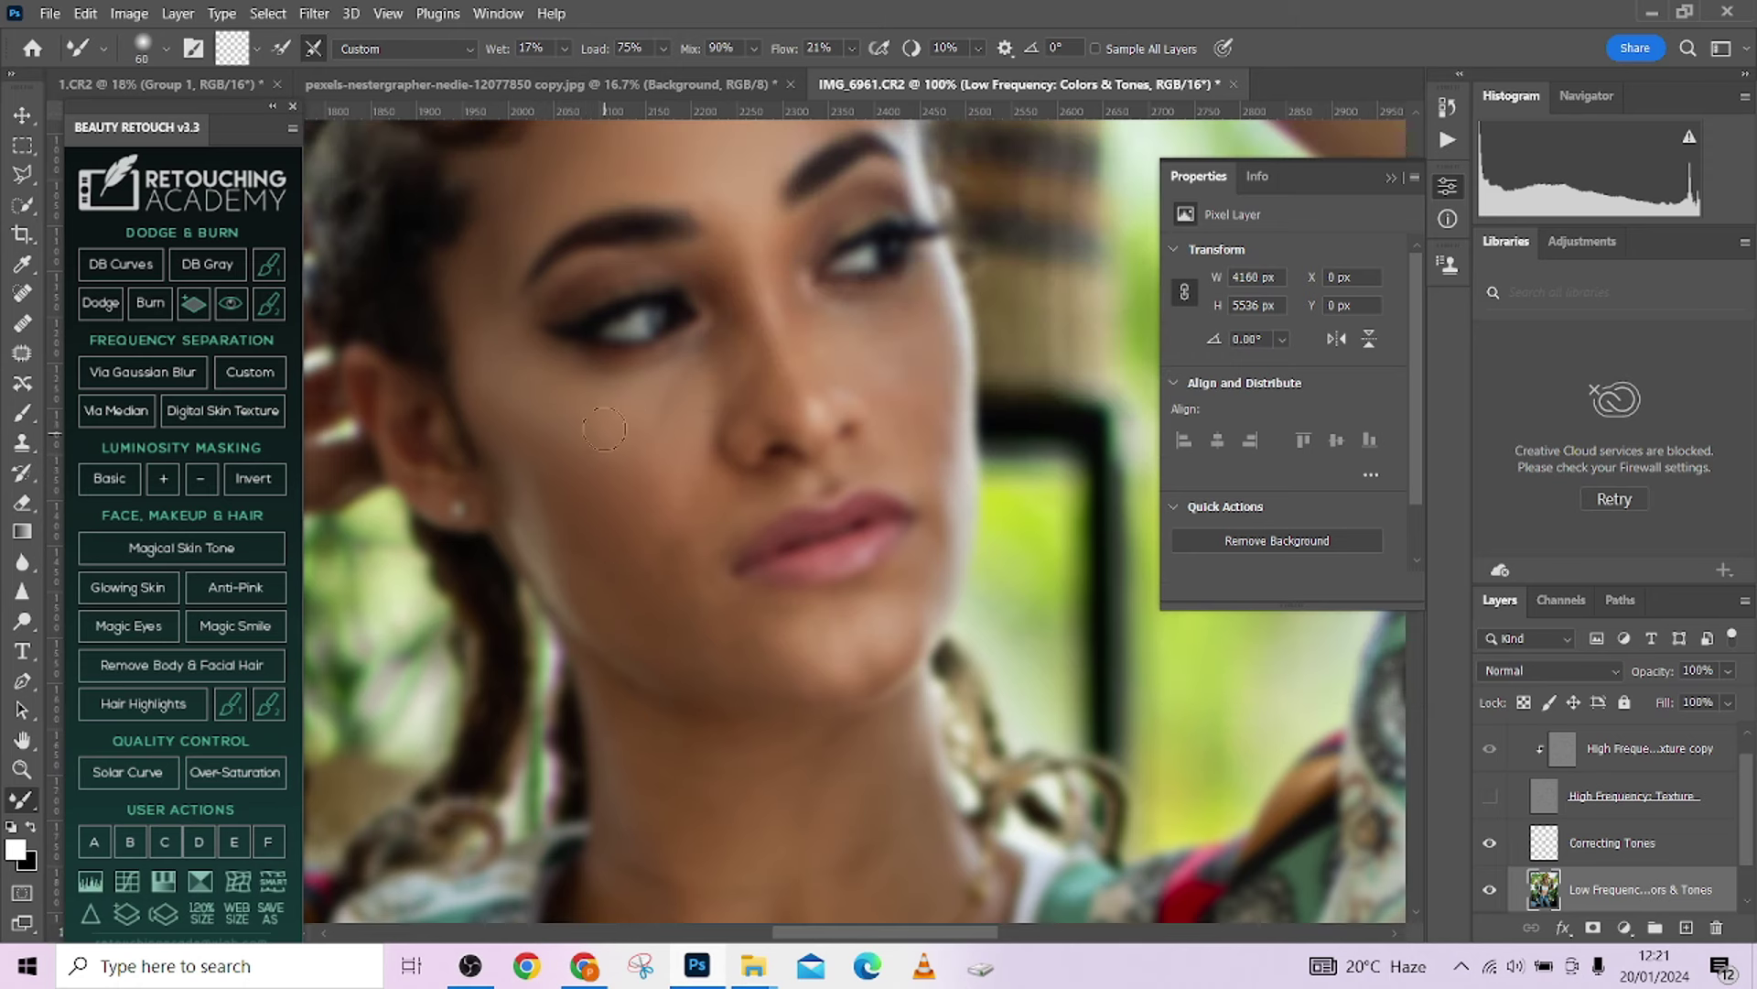
click(660, 416)
key(Return)
click(85, 12)
Purge the video cache, then blend skin tones over the nose and chin.
mouse_move(169, 677)
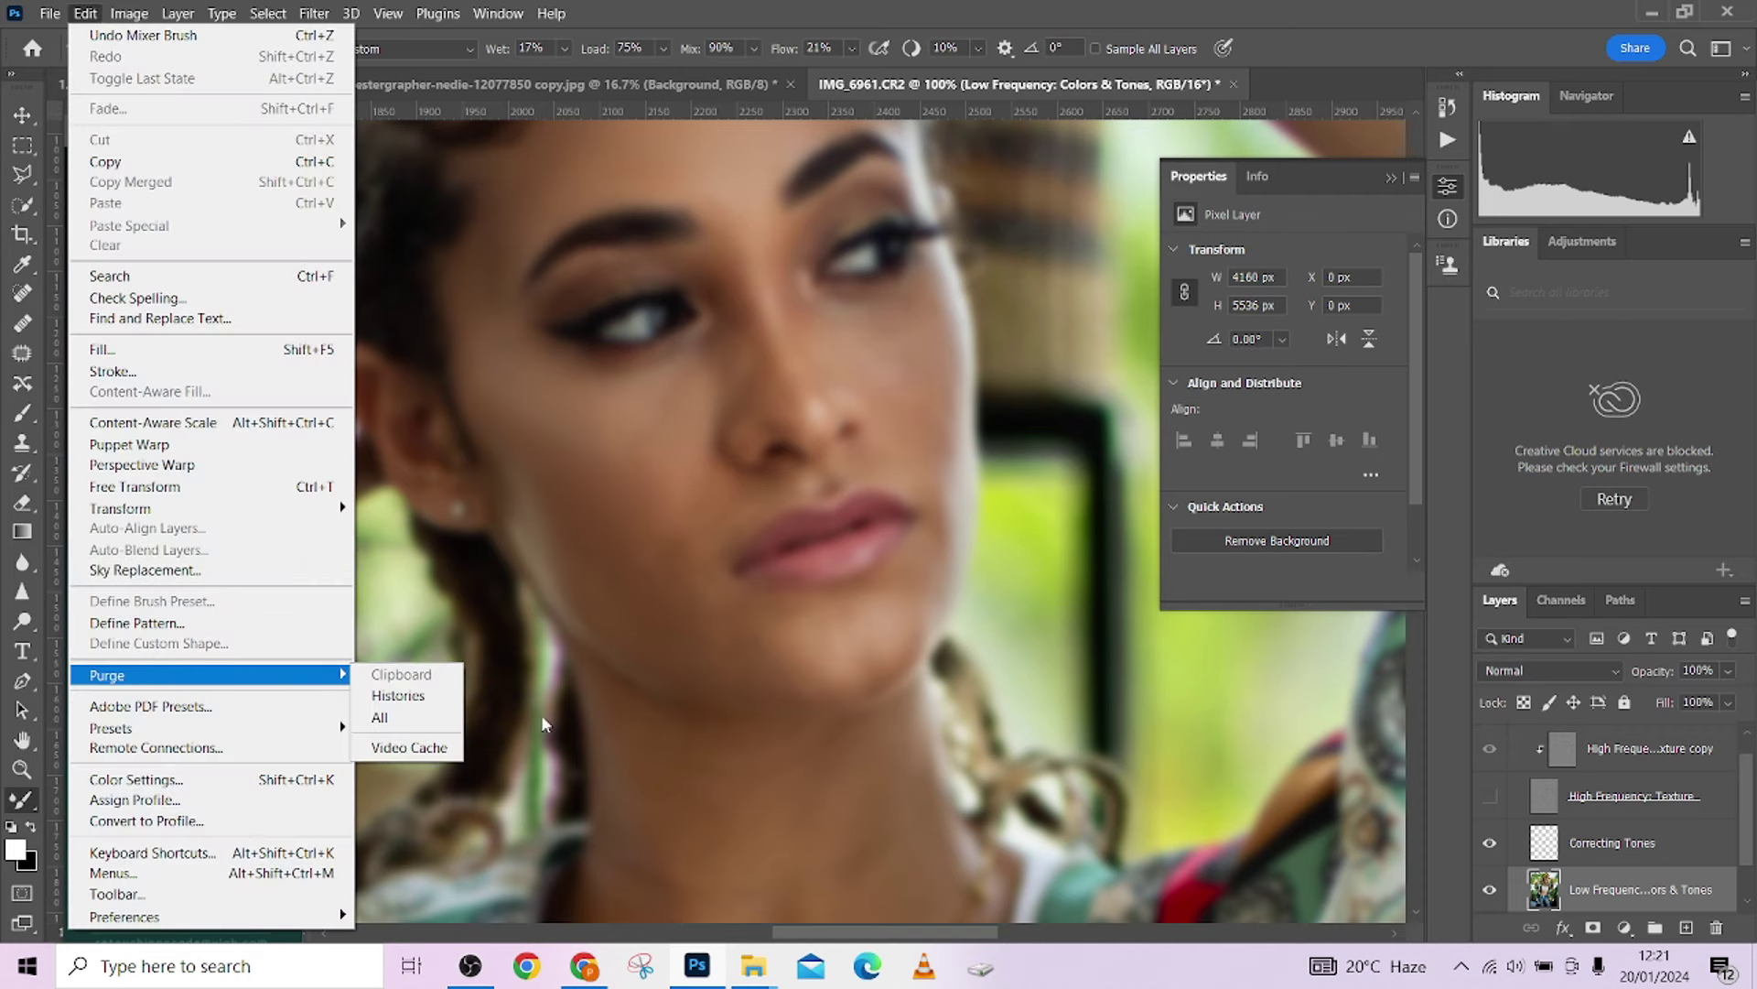
click(409, 747)
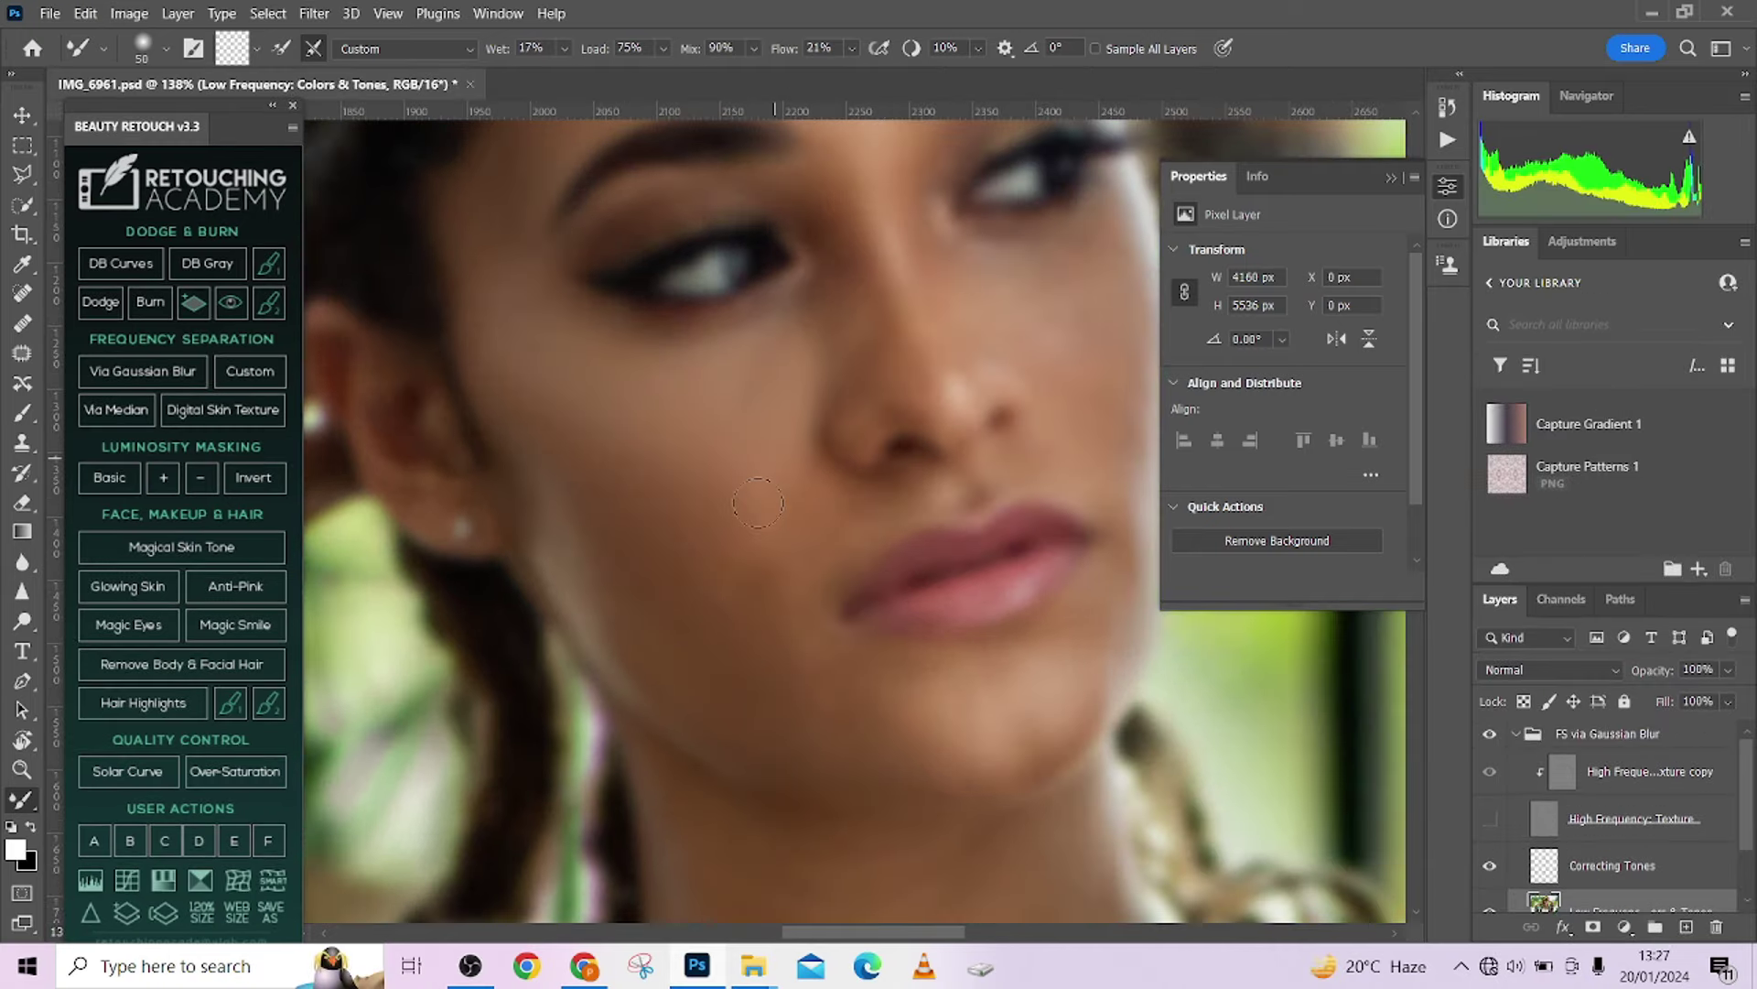
scroll(749, 573, down, 2)
key(bracketleft)
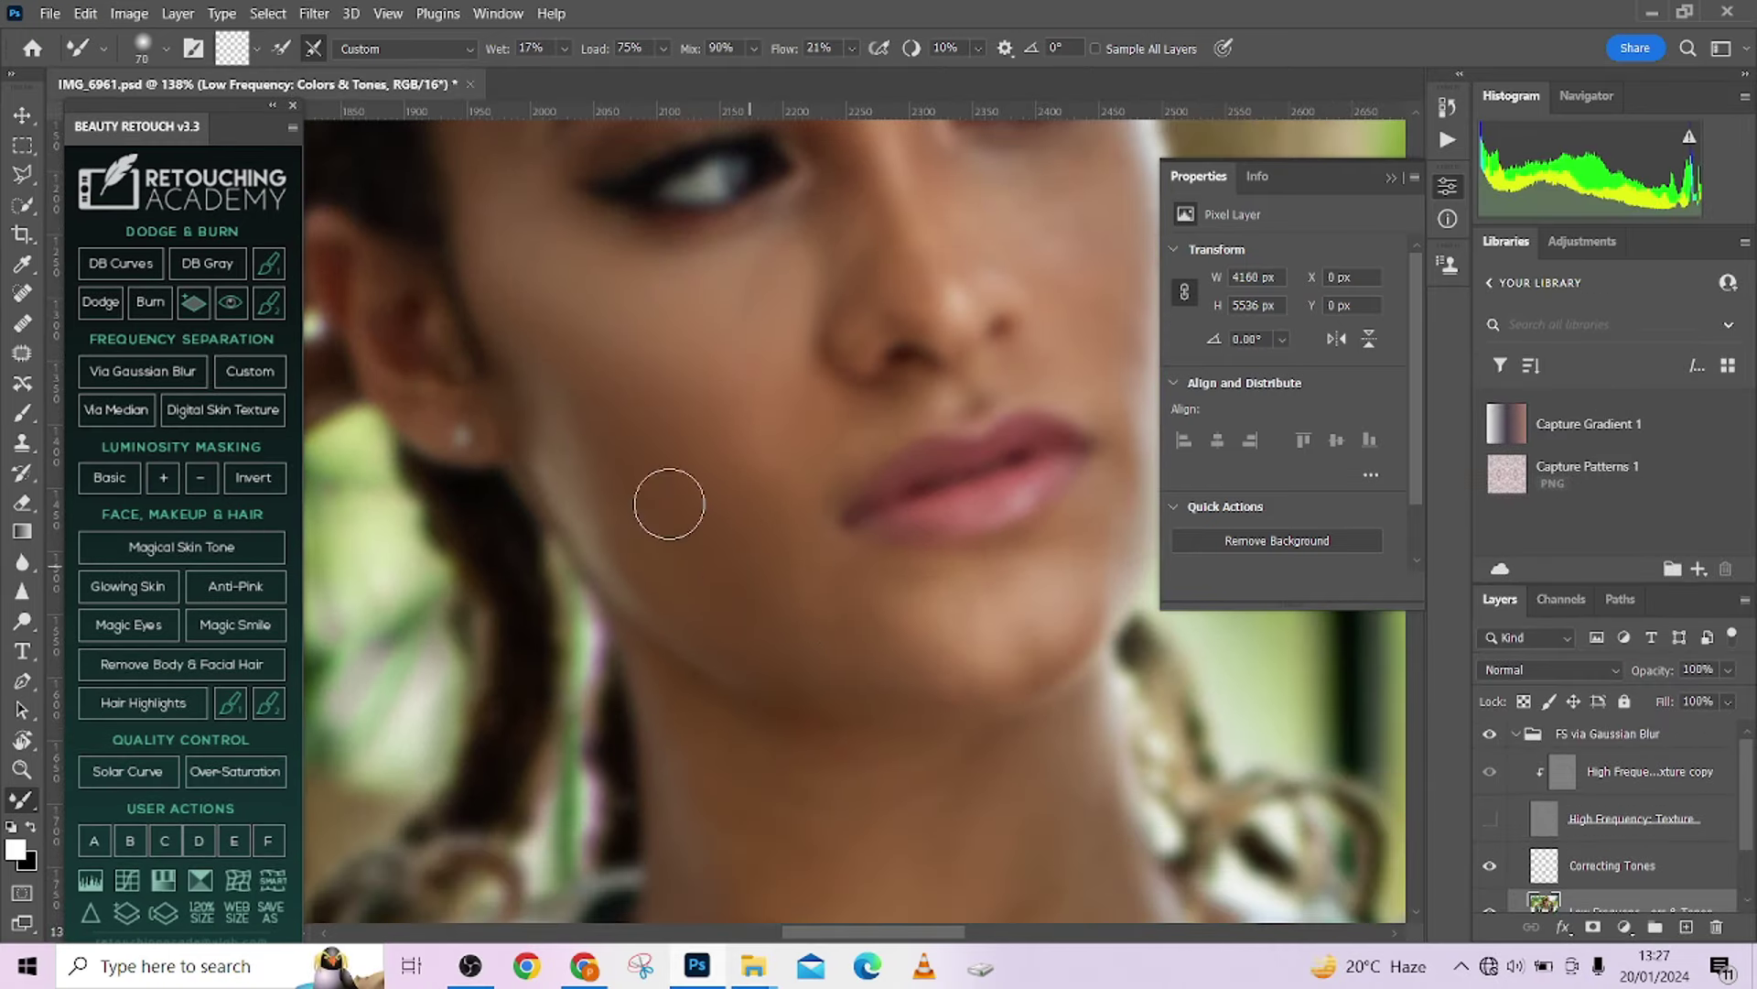
scroll(668, 502, down, 1)
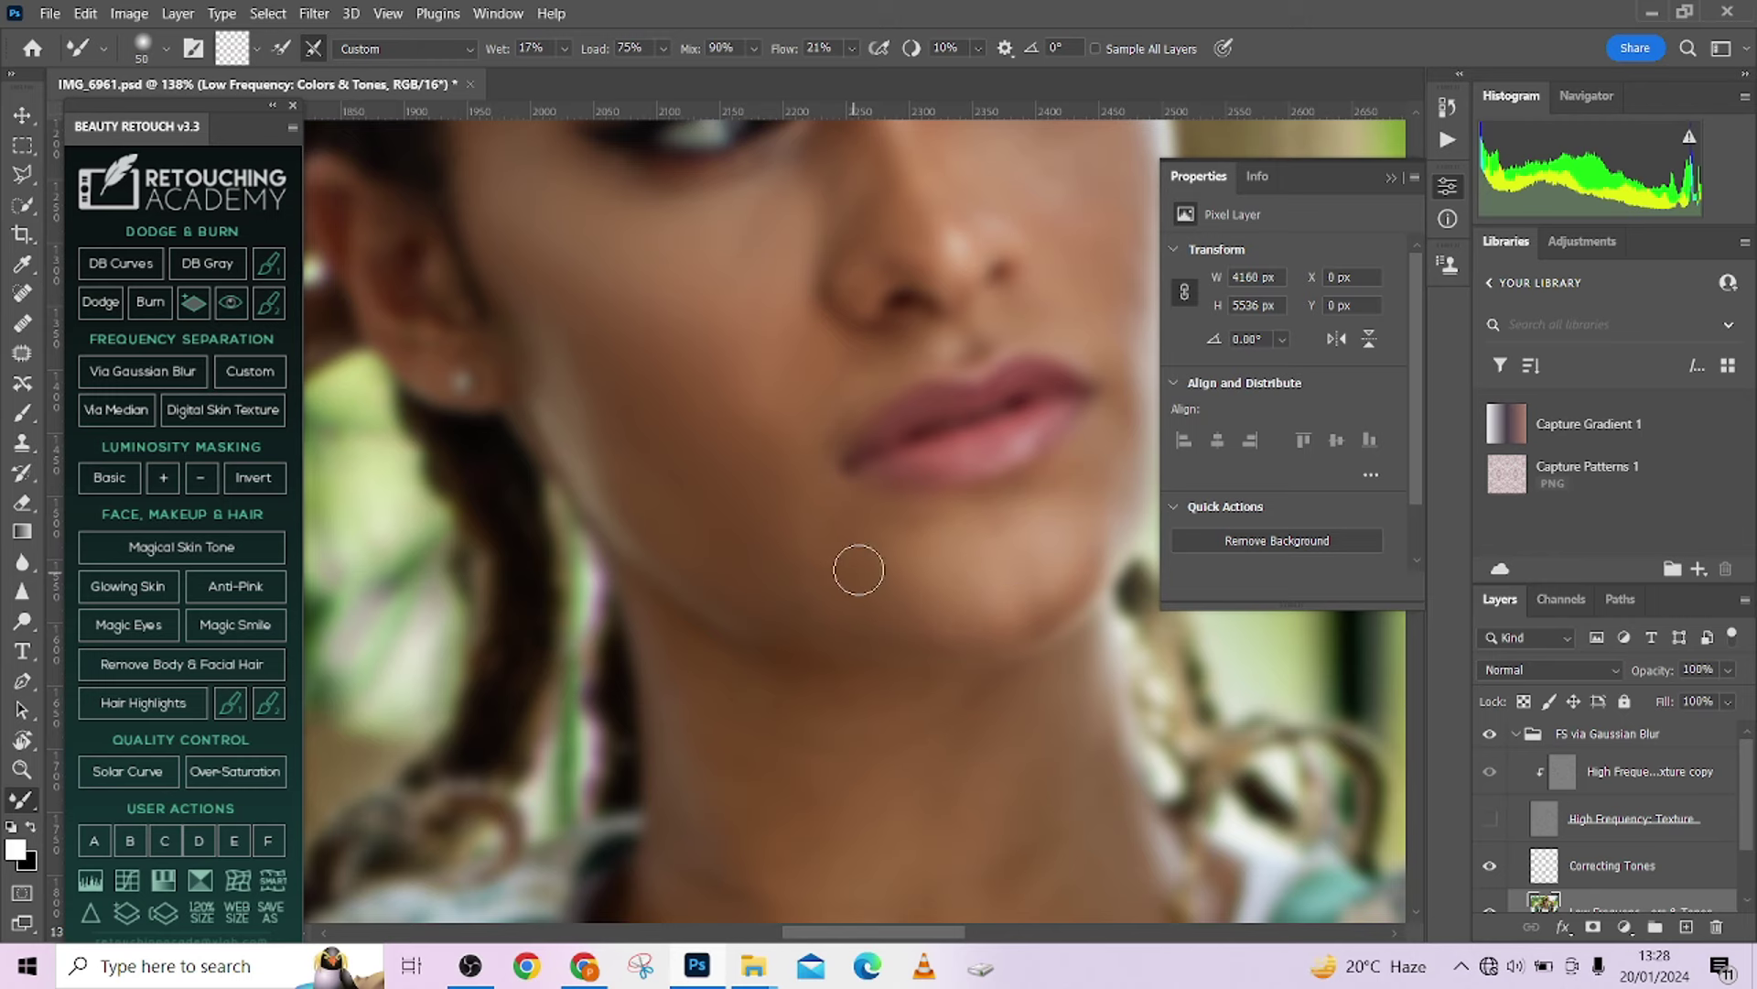
scroll(859, 569, down, 2)
scroll(829, 608, up, 2)
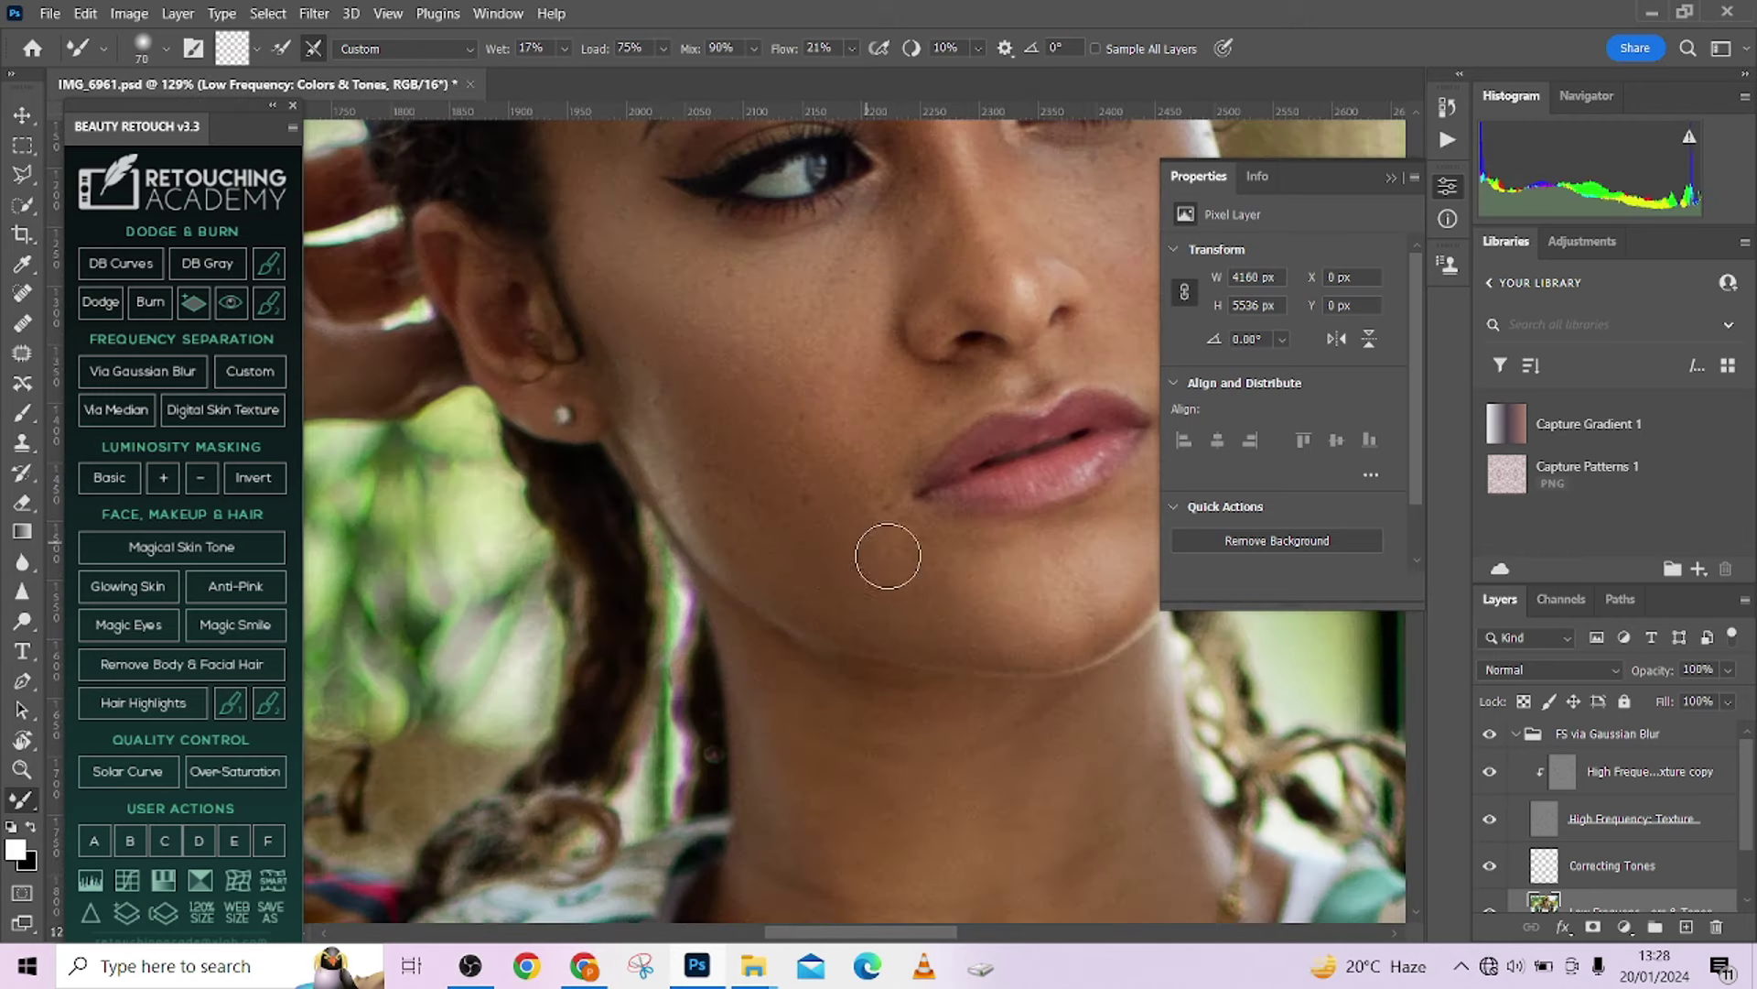
key(bracketright)
key(bracketright)
scroll(920, 580, down, 2)
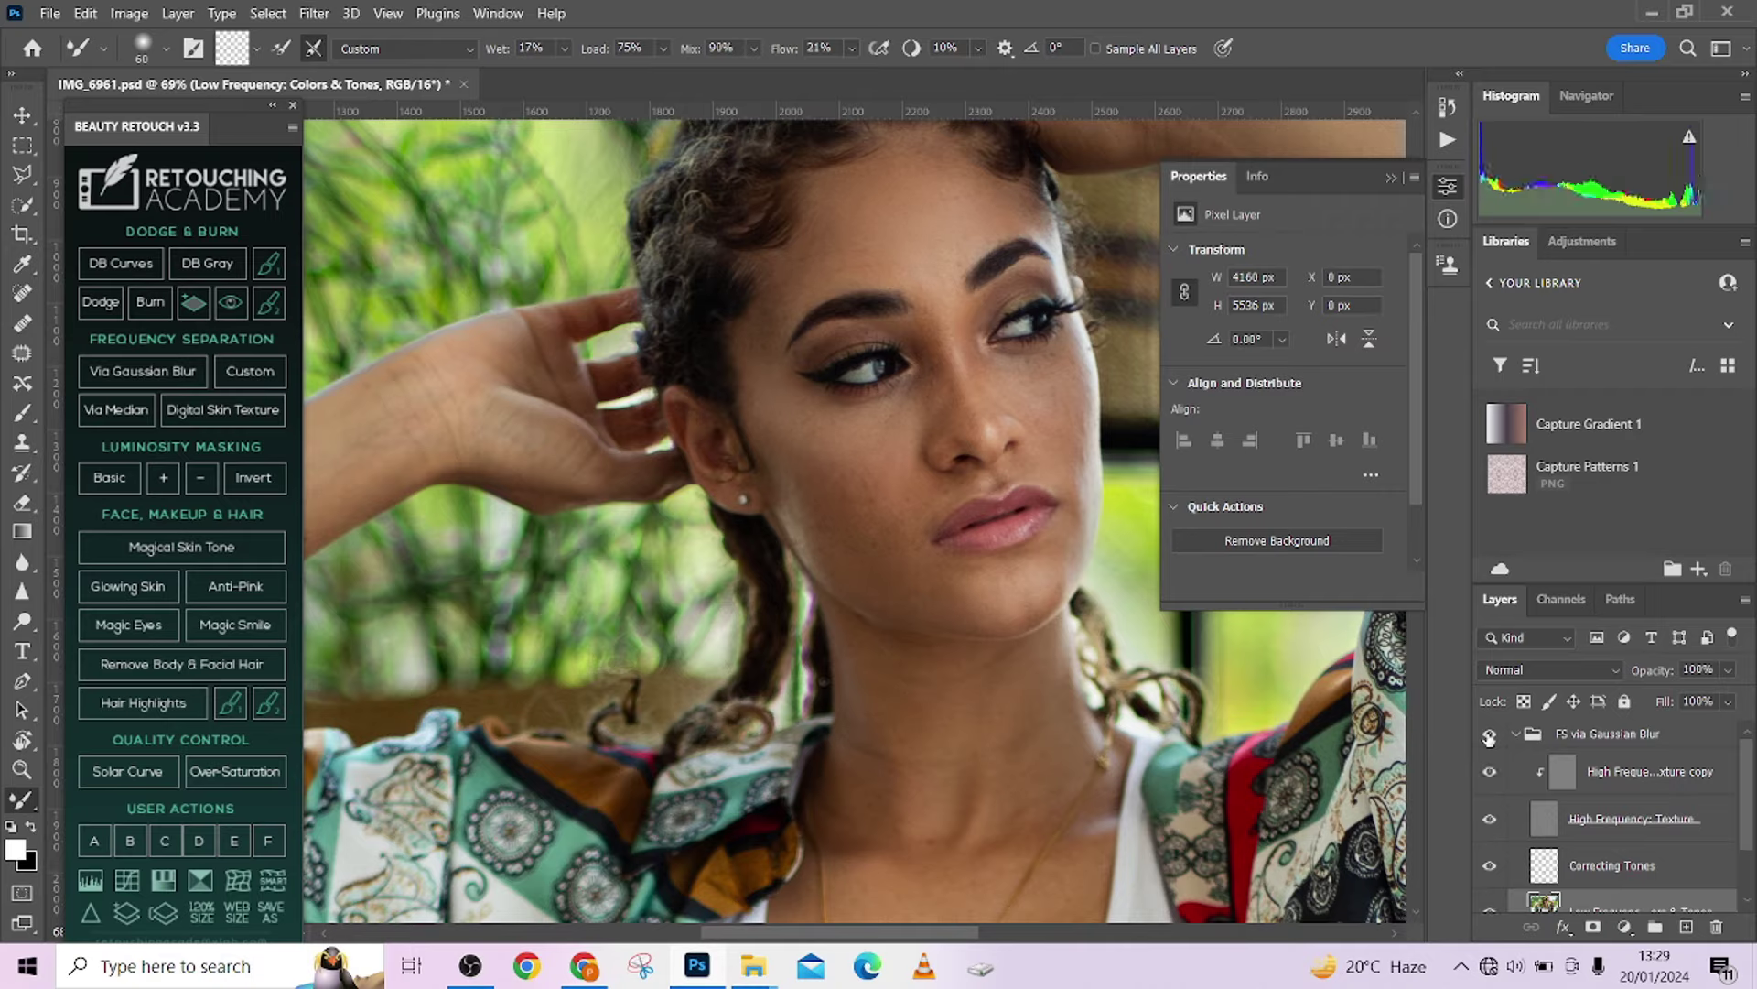
scroll(1077, 383, up, 2)
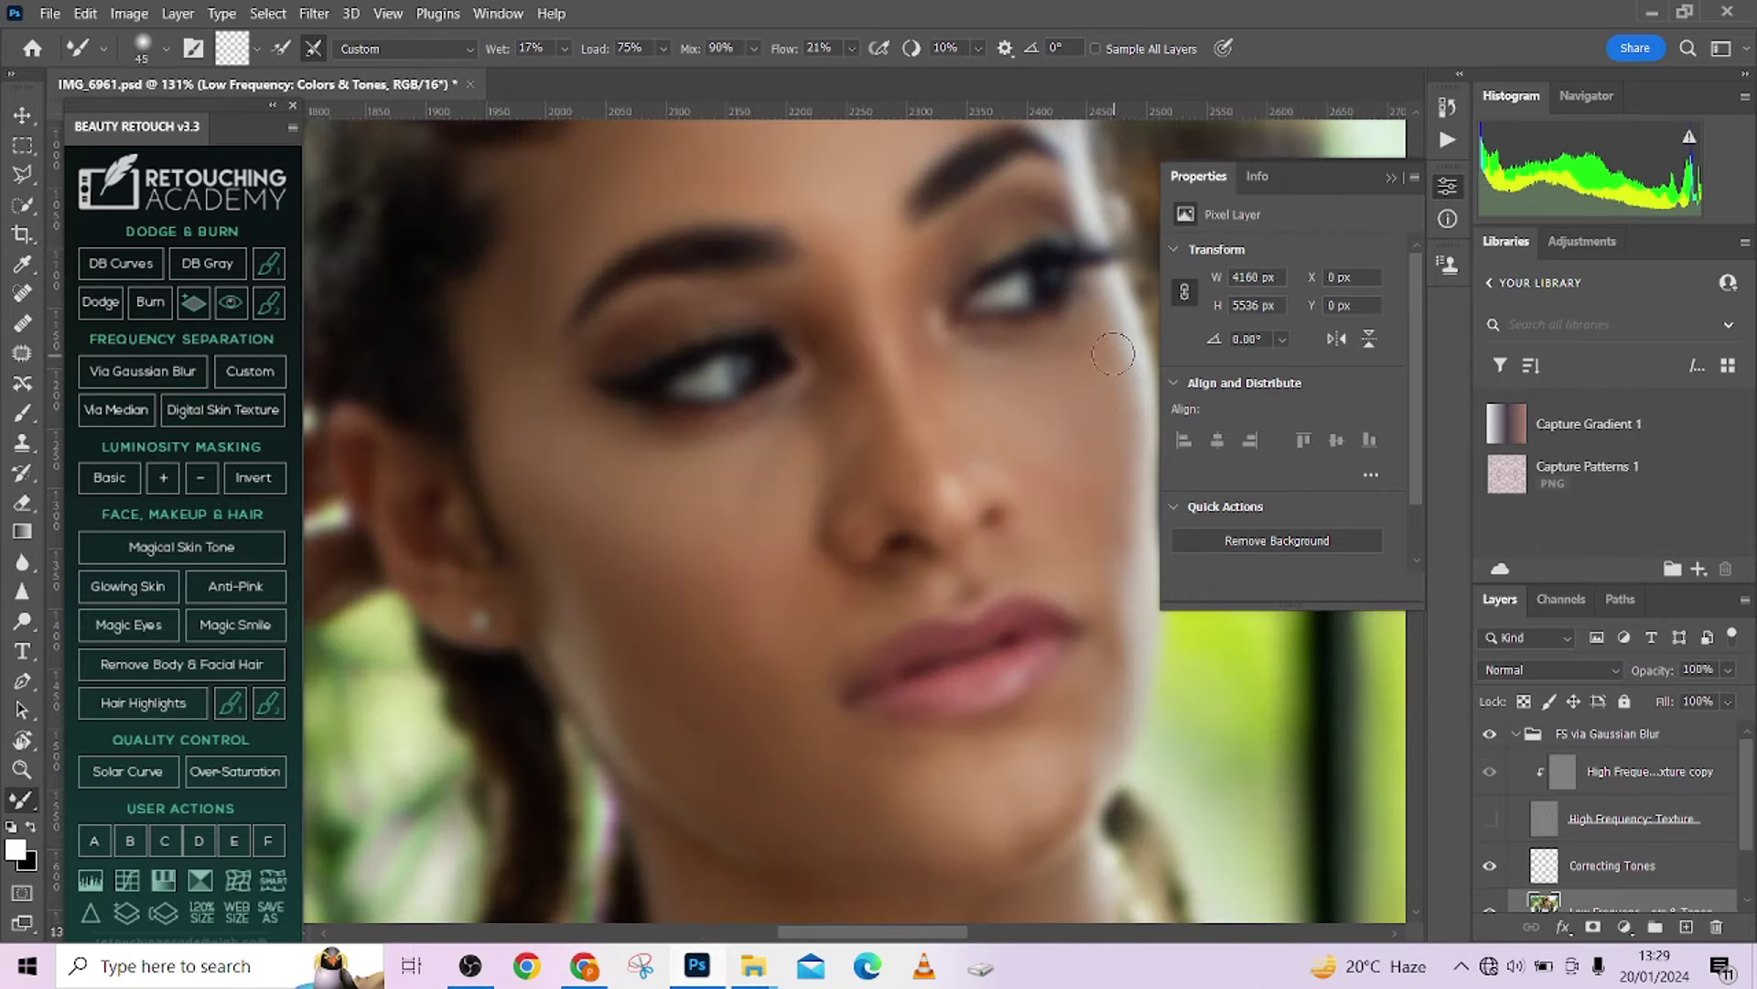
key(bracketleft)
scroll(982, 379, right, 2)
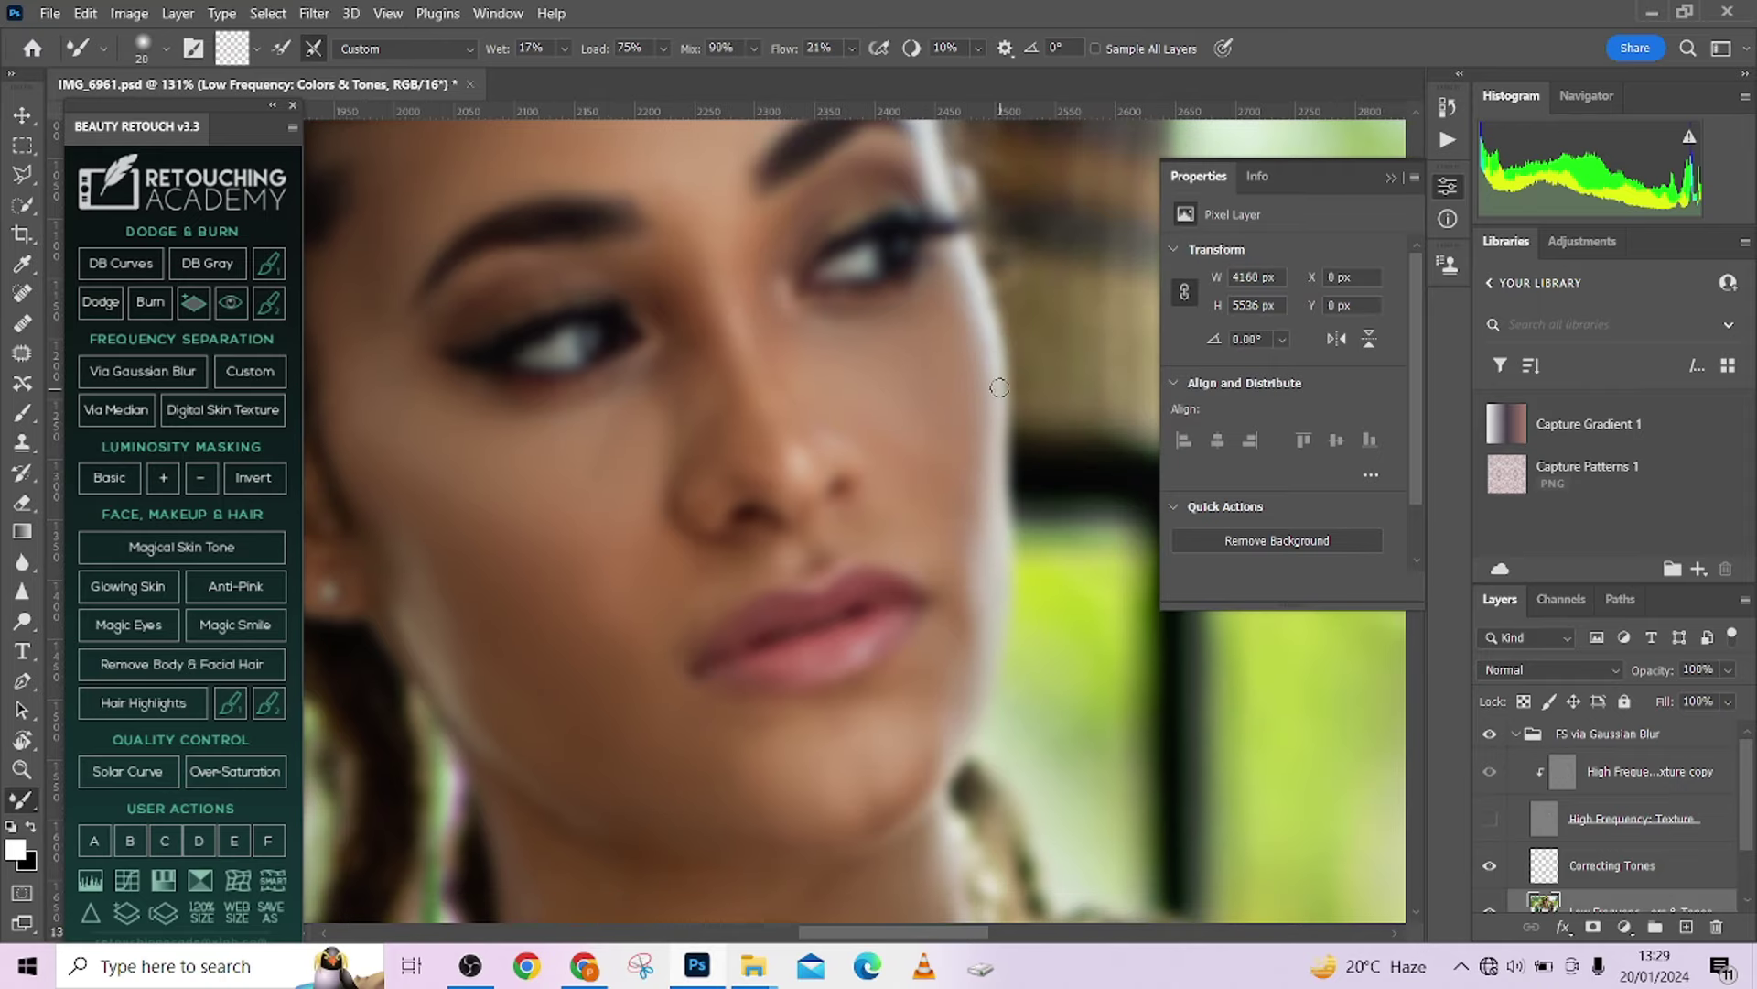
Blend the skin tones beside the nose, around the lips and on the chin.
scroll(832, 384, up, 2)
key(bracketright)
key(bracketright)
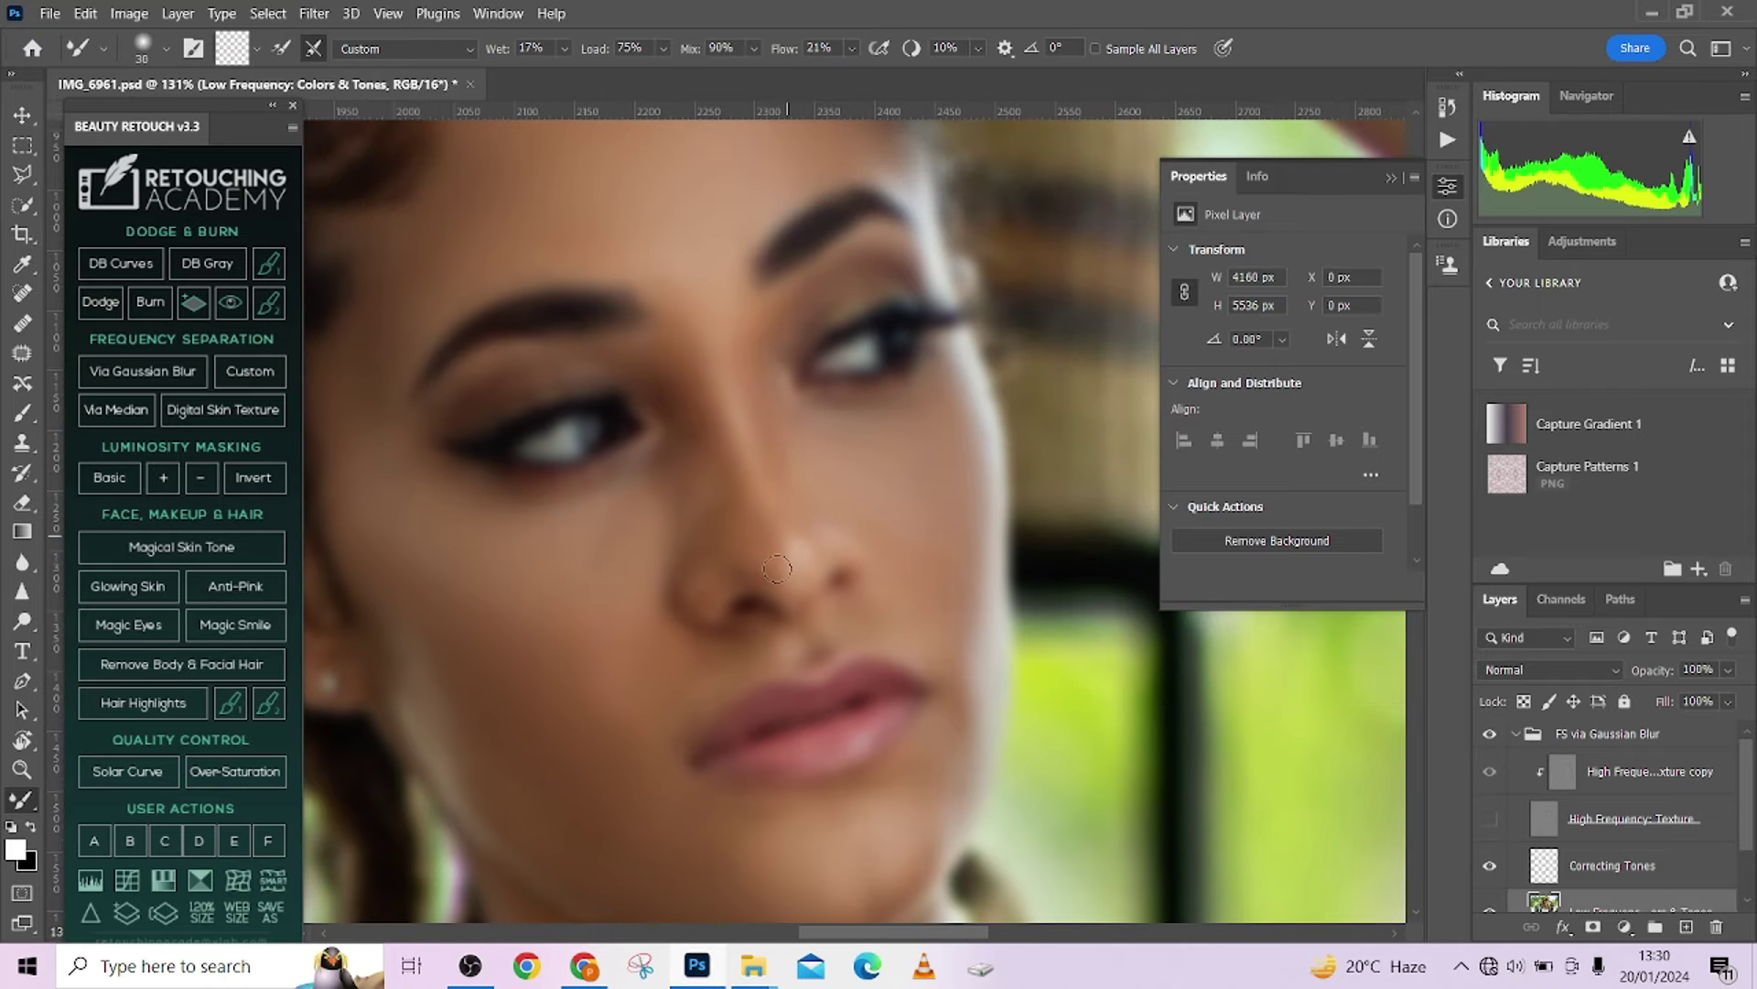
key(bracketright)
scroll(699, 416, up, 3)
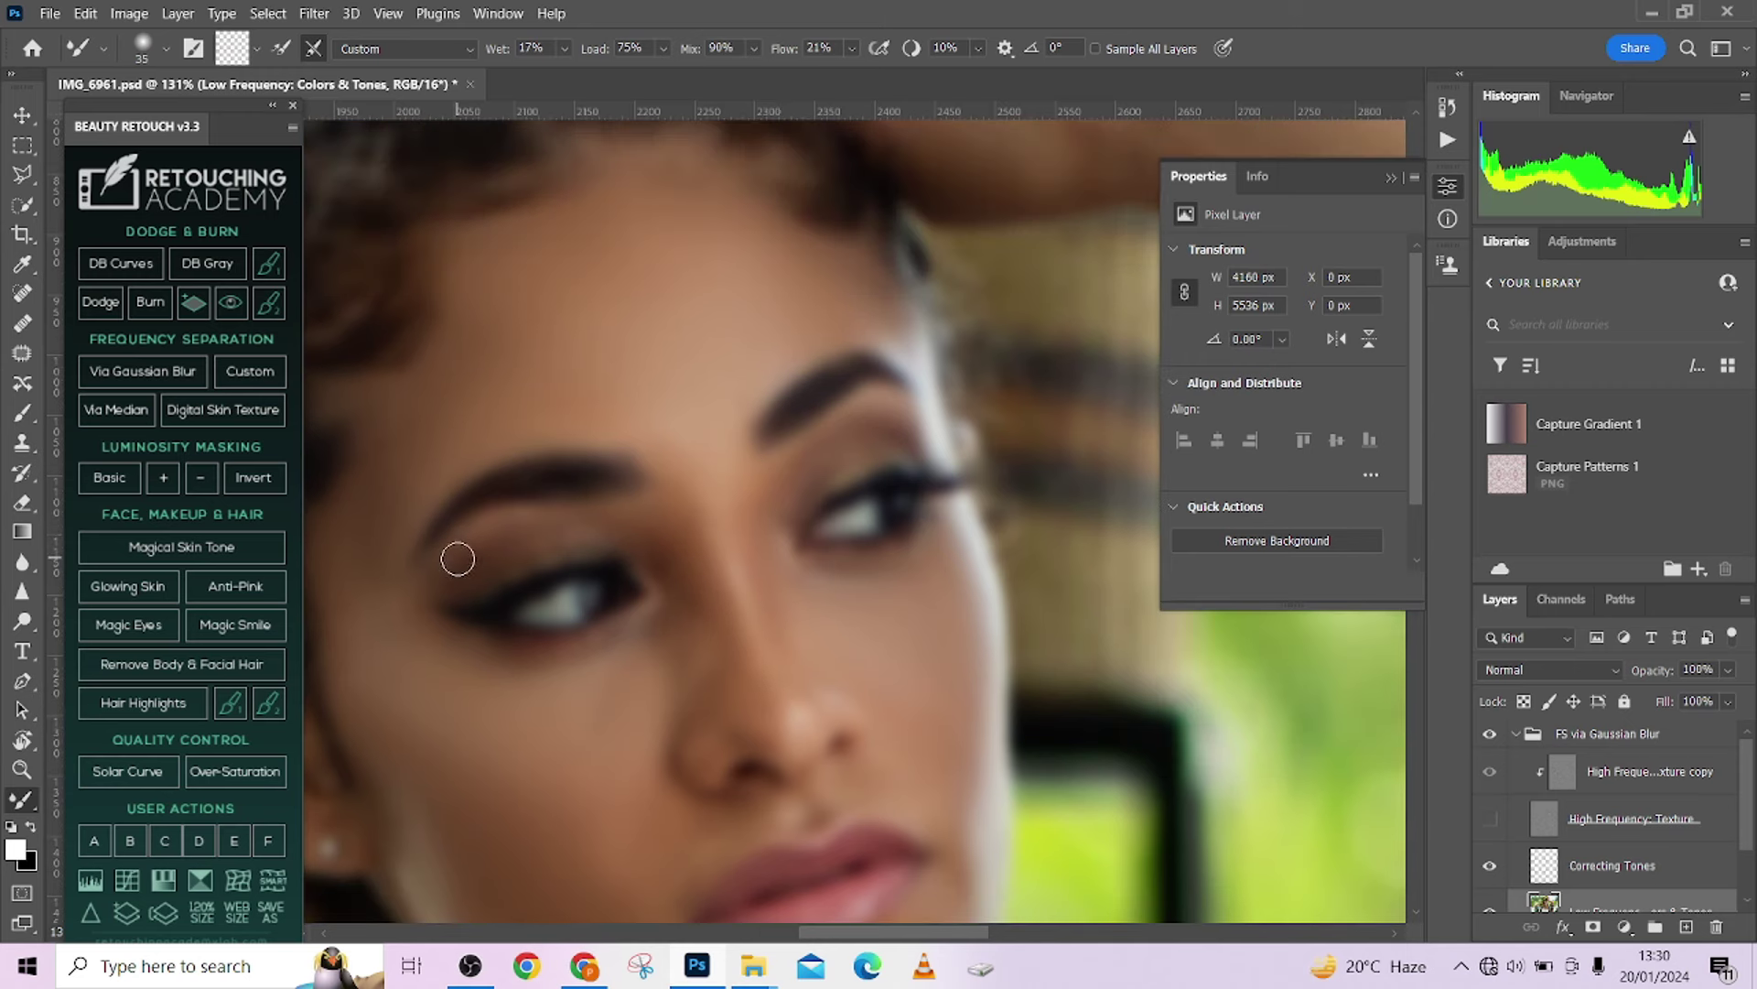
key(bracketright)
key(bracketright)
key(bracketright)
key(bracketright)
key(bracketright)
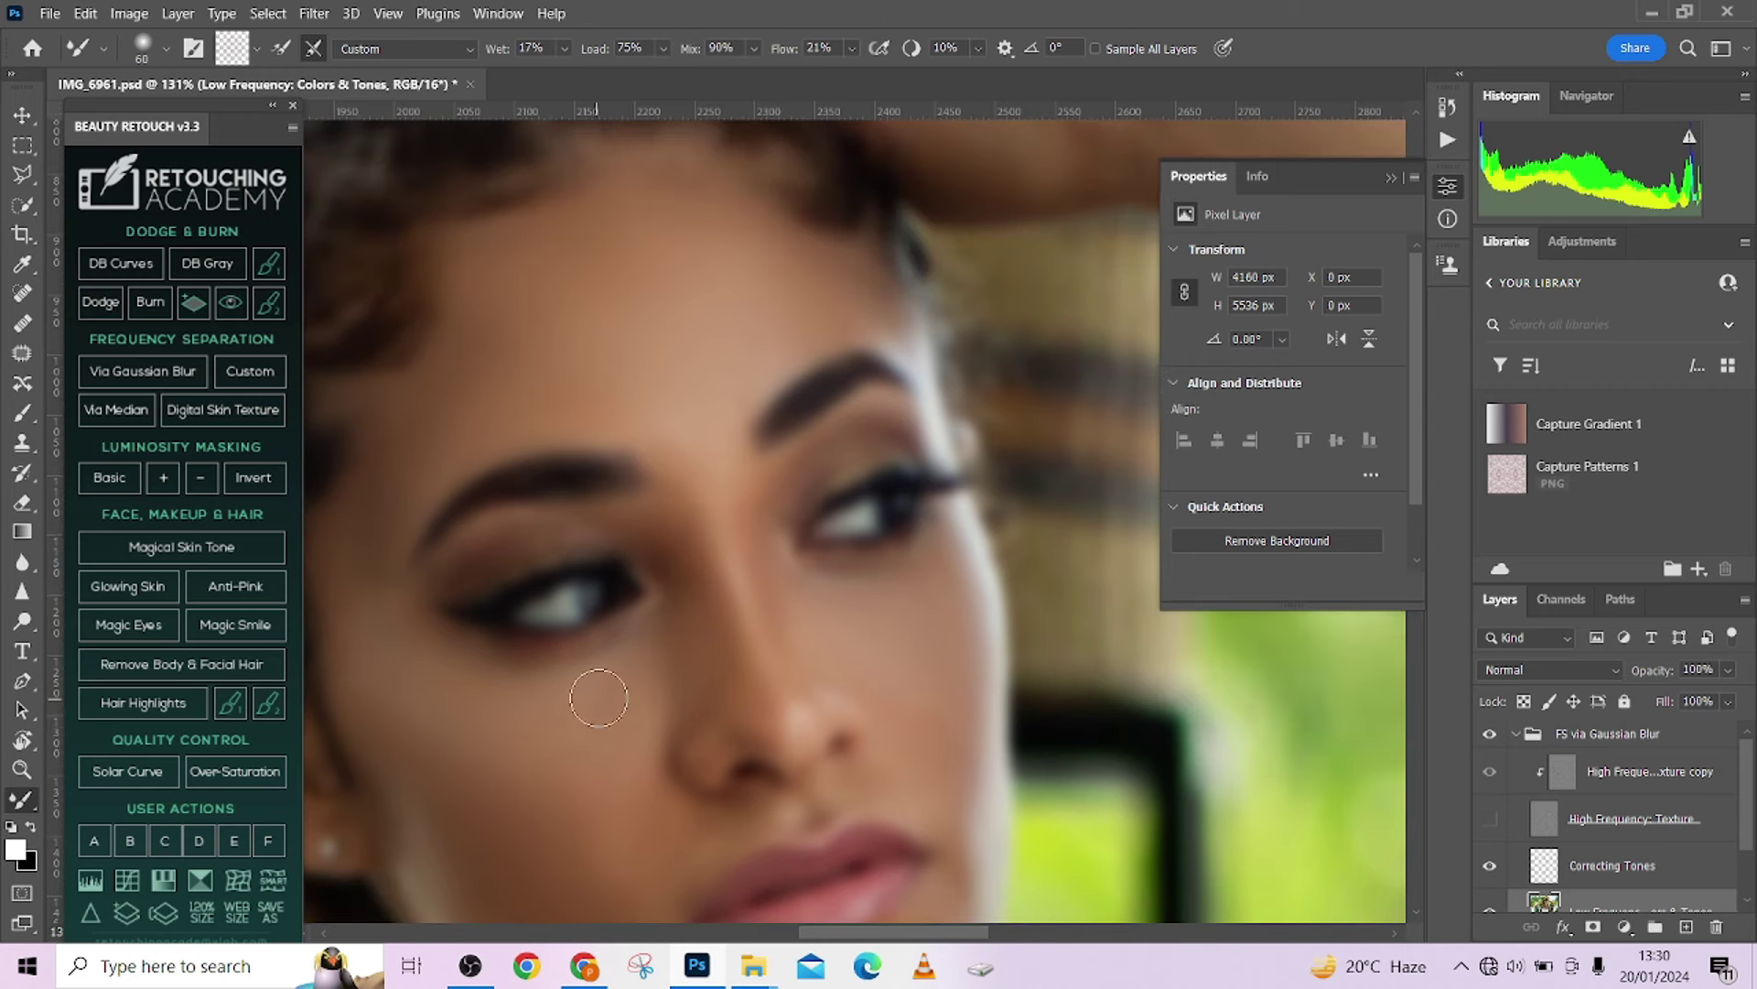
key(bracketleft)
key(bracketleft)
scroll(696, 499, down, 3)
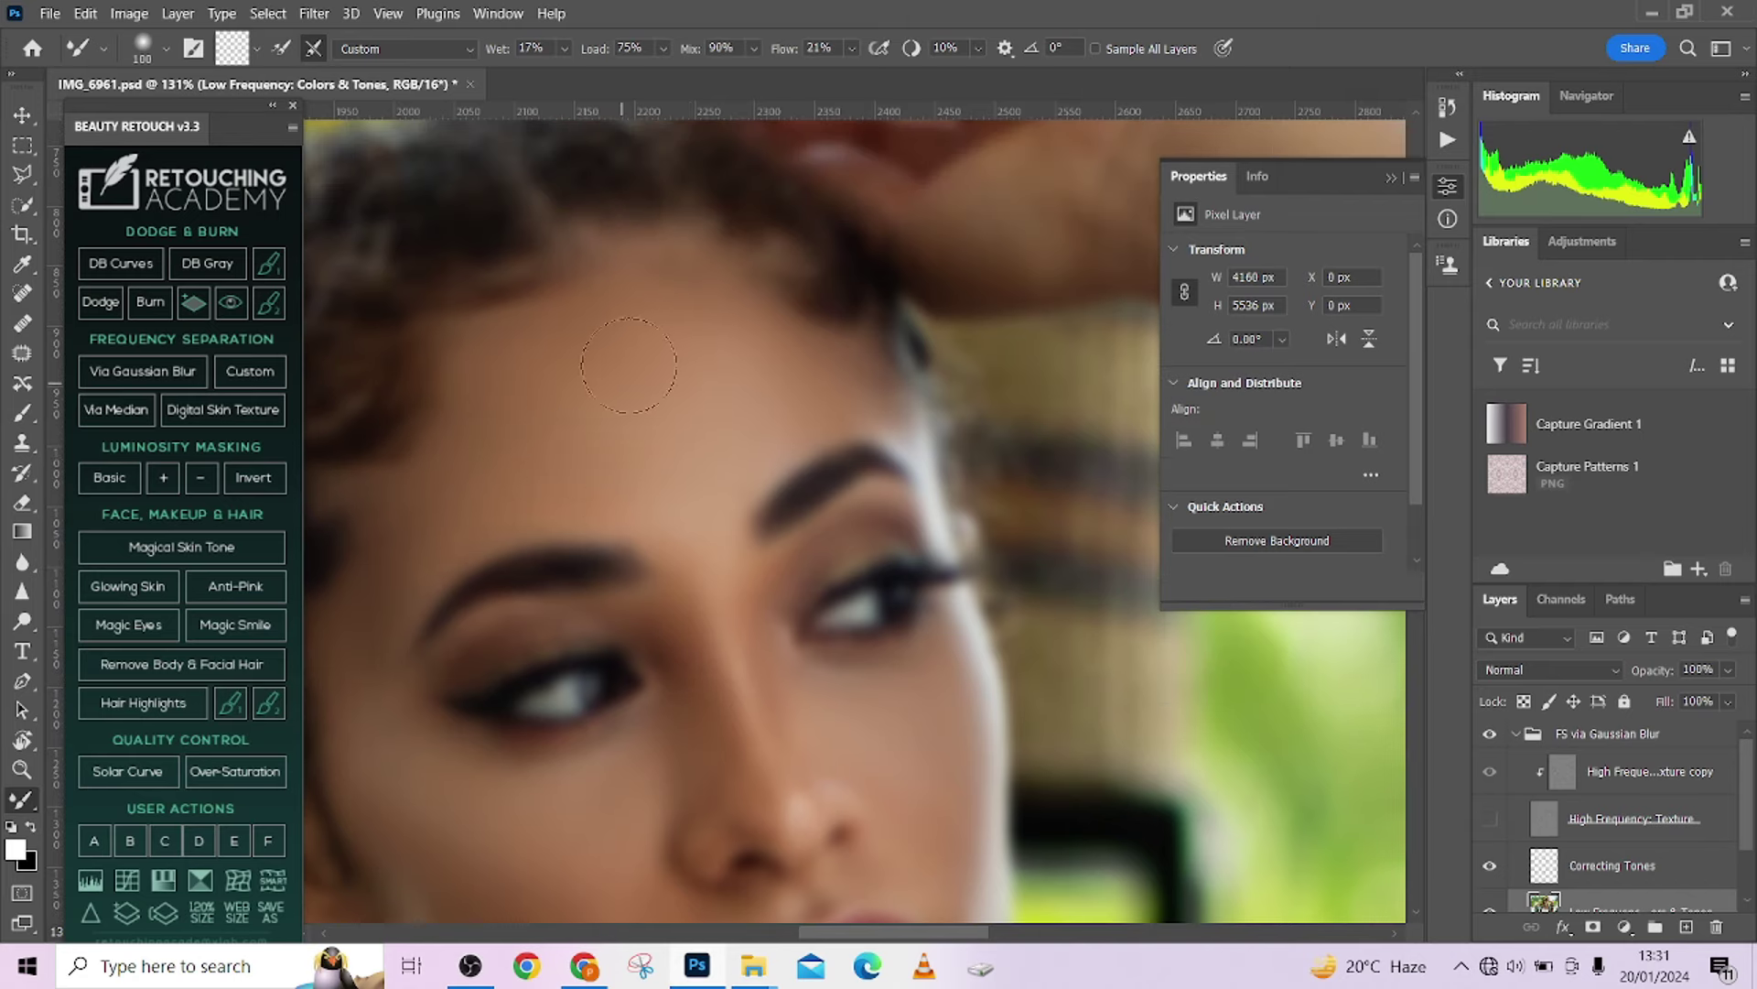
scroll(768, 545, down, 3)
key(bracketright)
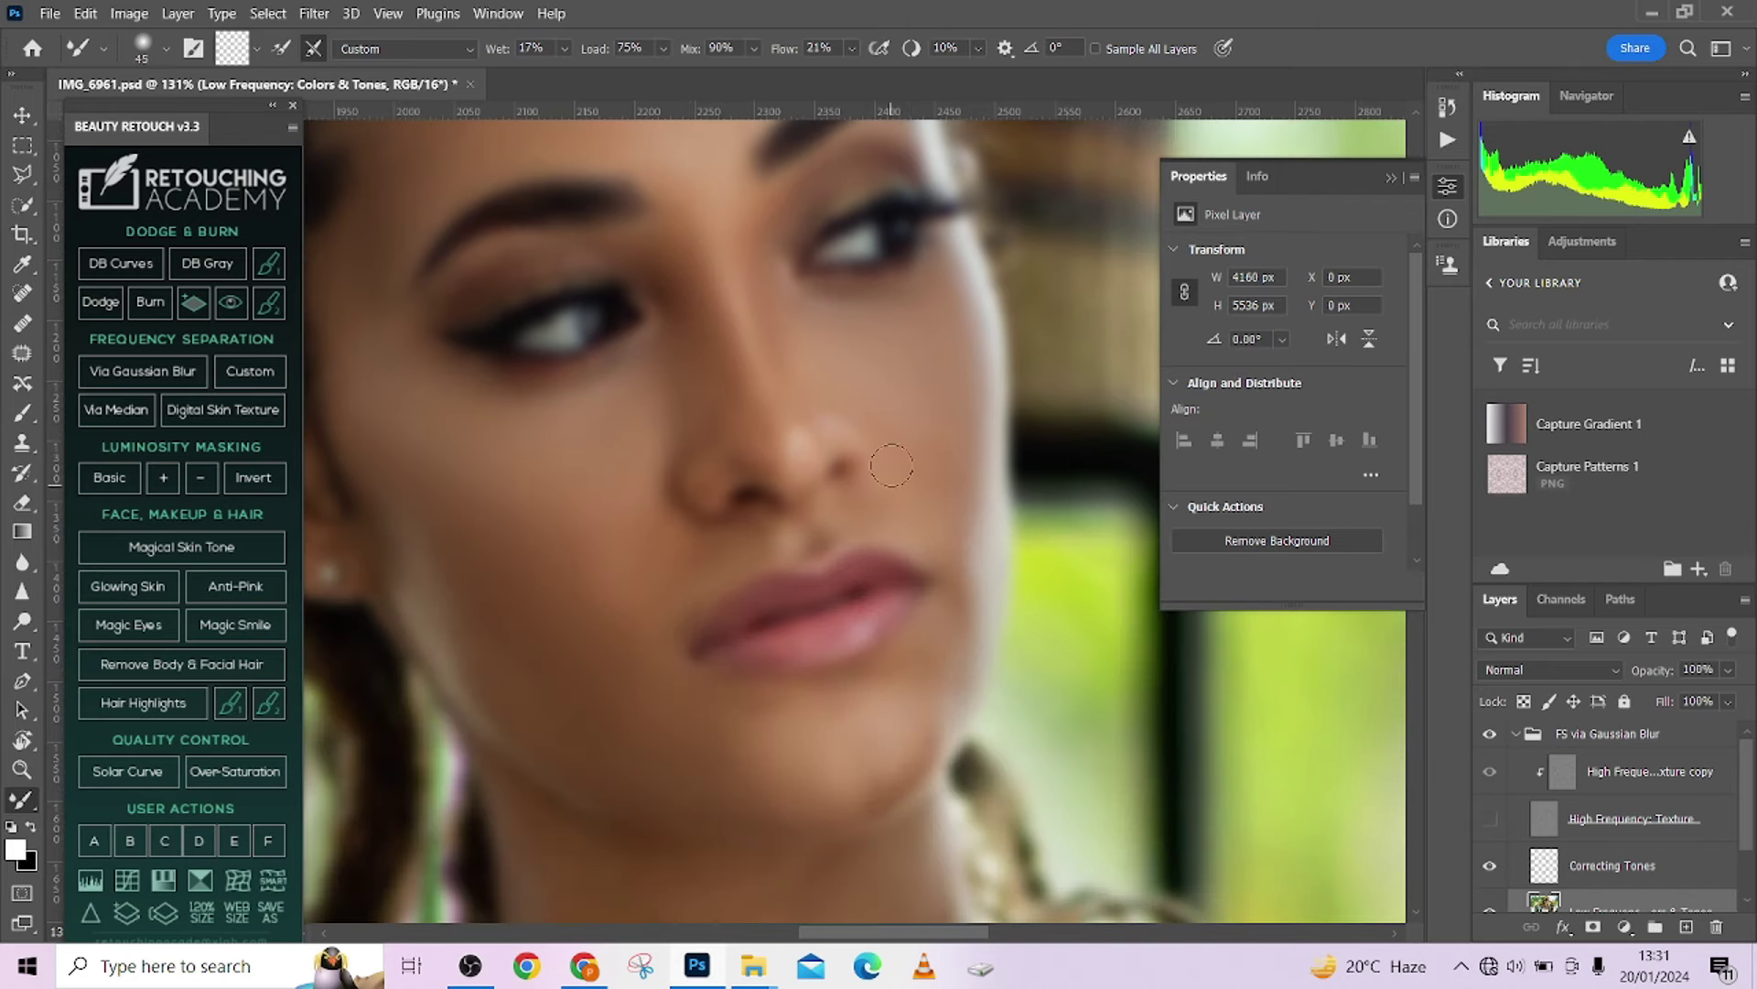
key(bracketleft)
key(bracketleft)
key(bracketright)
key(bracketright)
key(bracketright)
Smooth the skin tones down the neck and upper chest.
scroll(933, 468, down, 2)
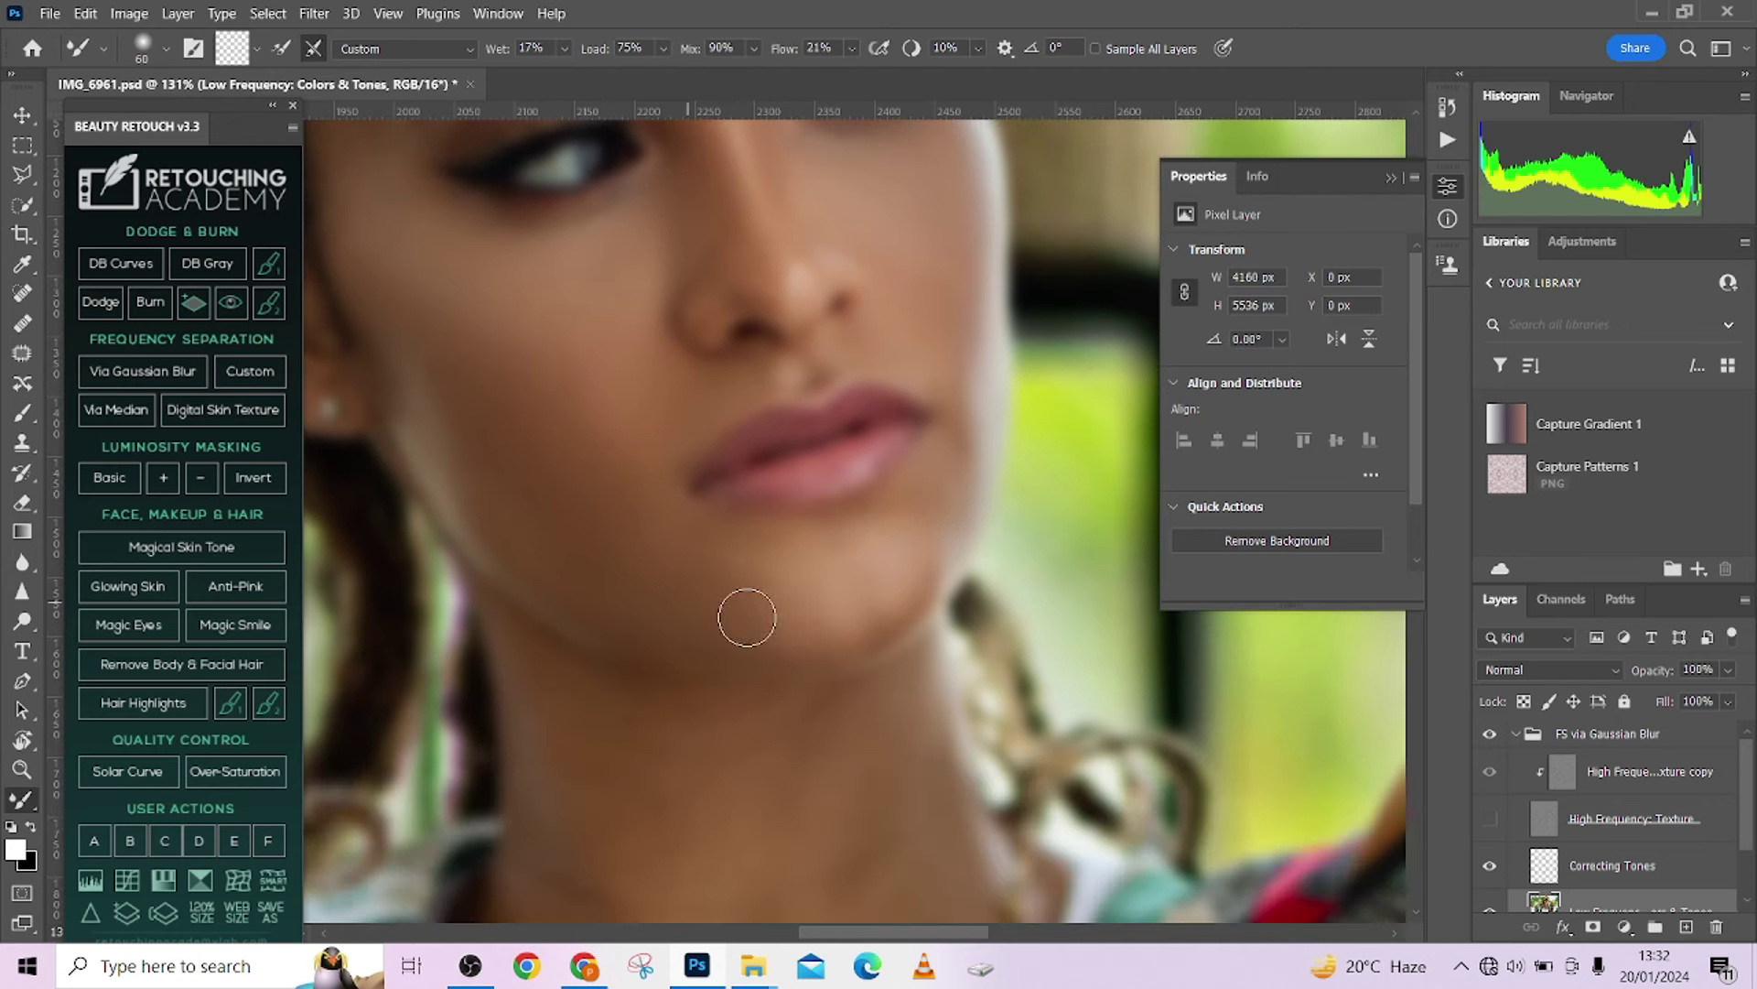
key(bracketright)
scroll(879, 595, down, 3)
key(bracketright)
key(bracketright)
key(bracketright)
scroll(875, 591, down, 2)
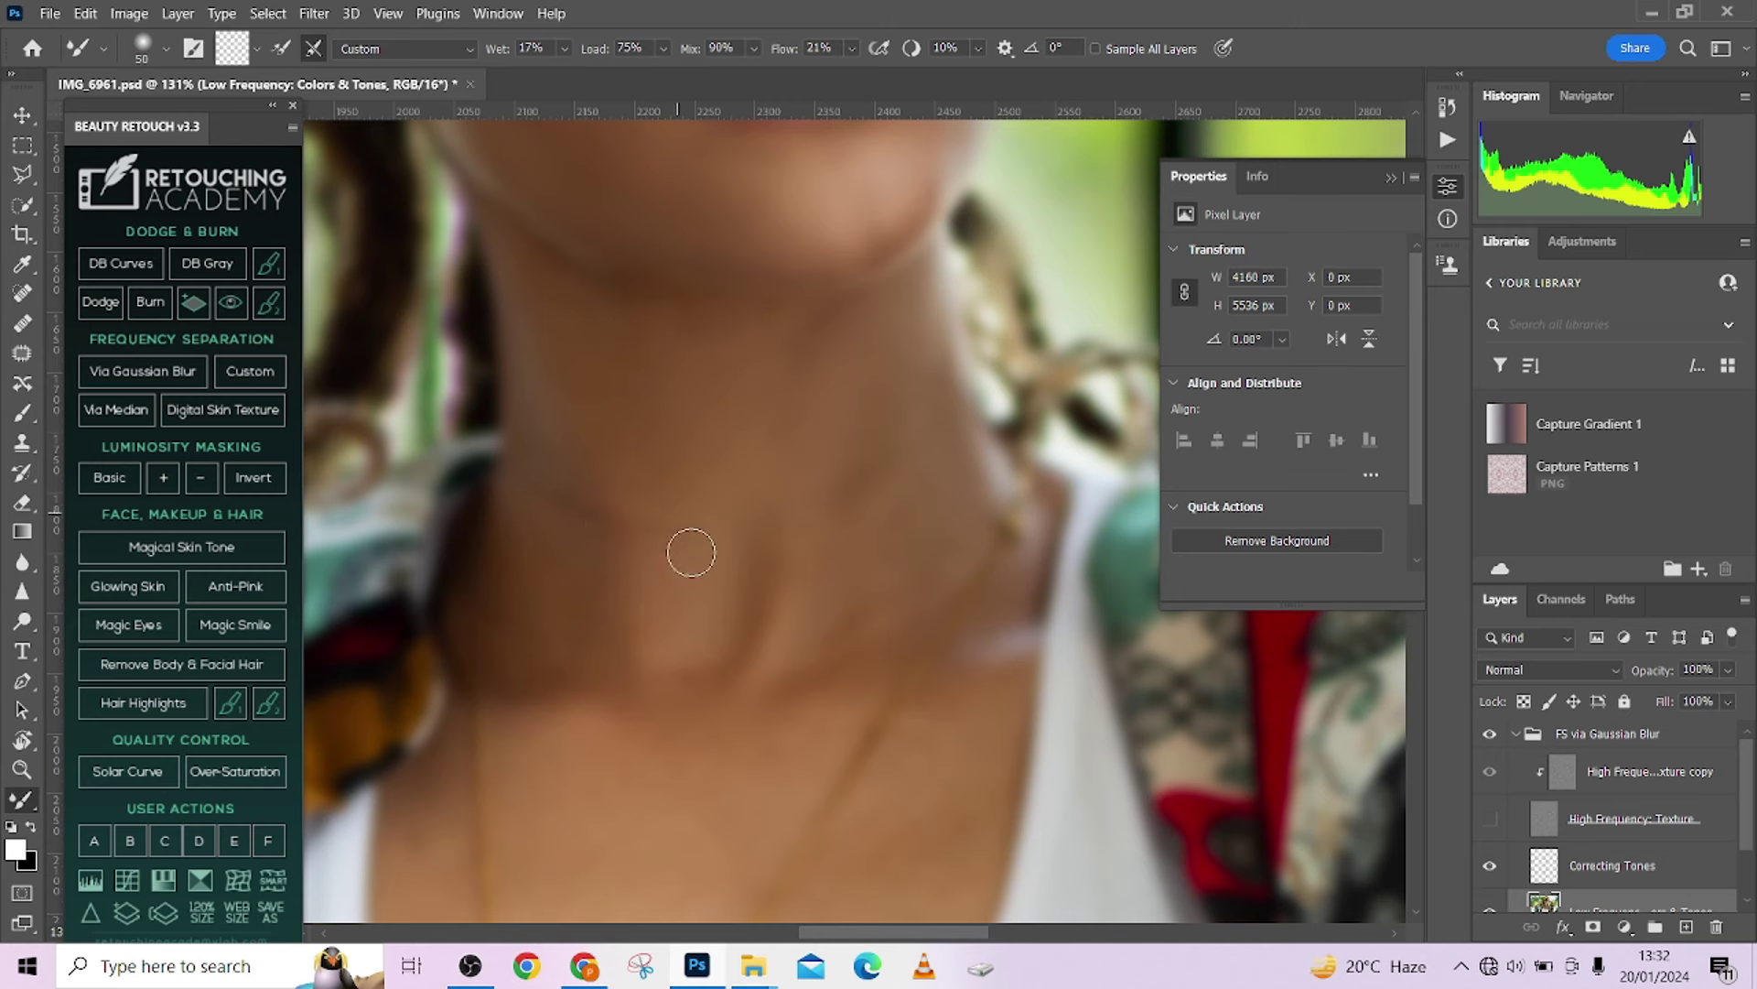
key(bracketright)
key(bracketleft)
key(bracketleft)
scroll(863, 420, up, 4)
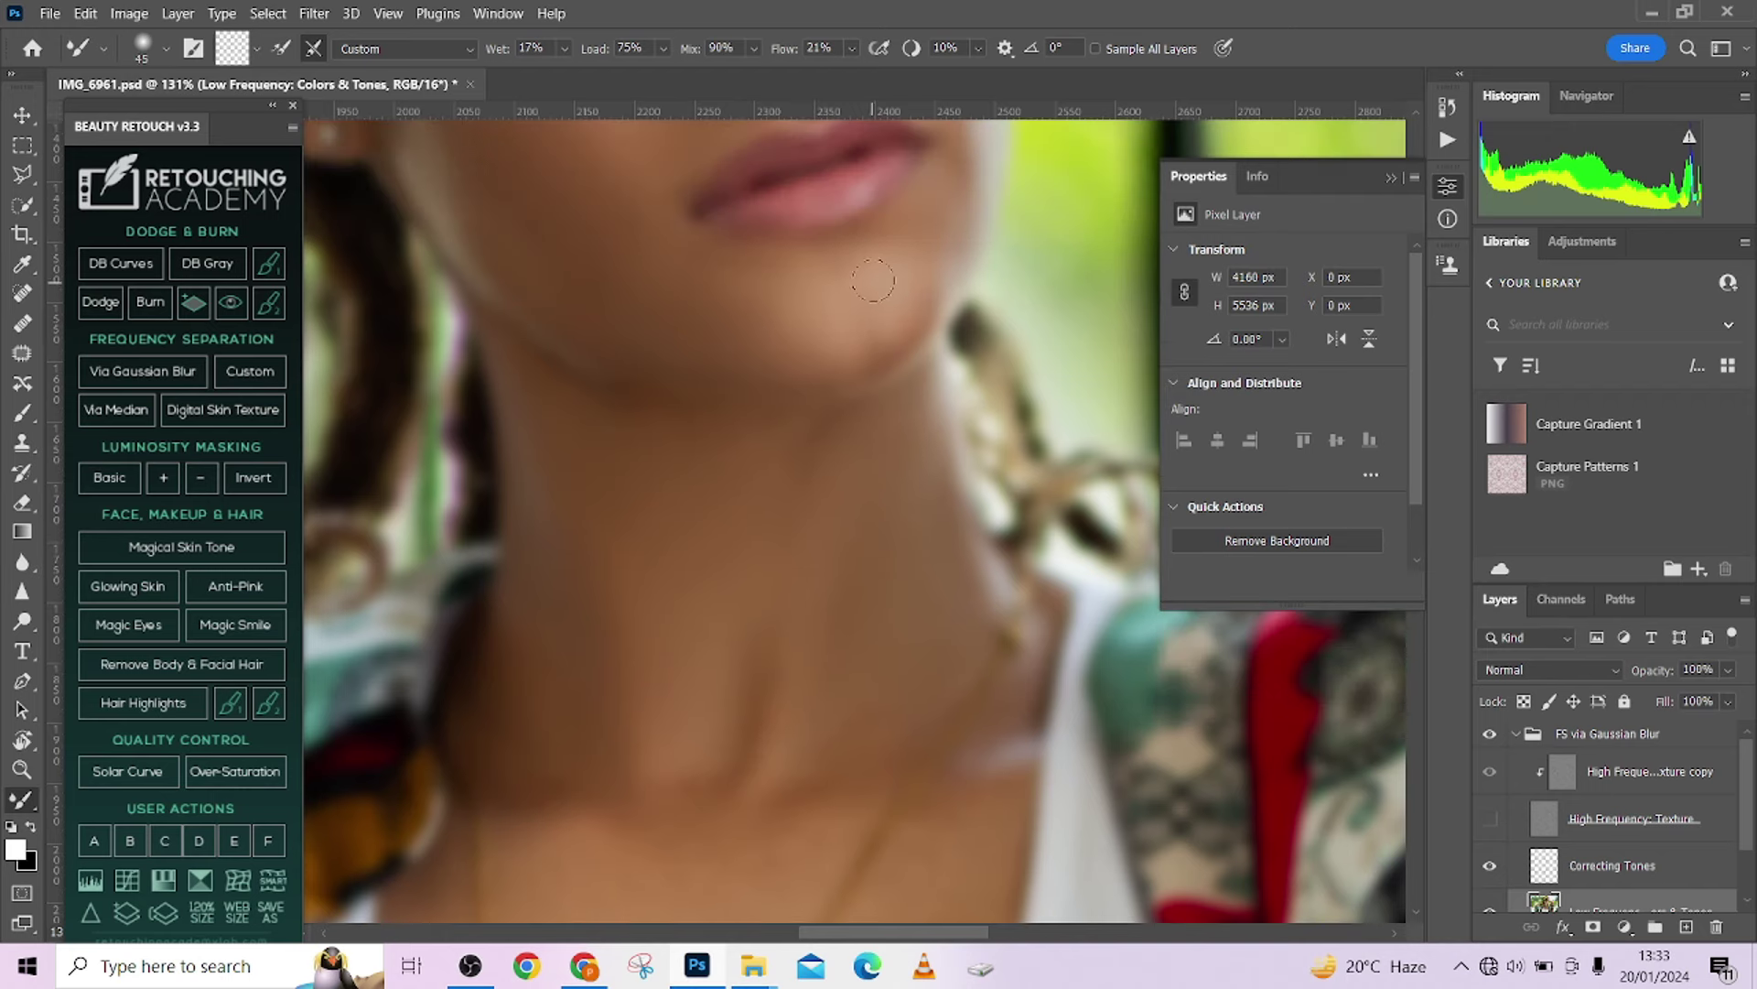
scroll(749, 421, up, 1)
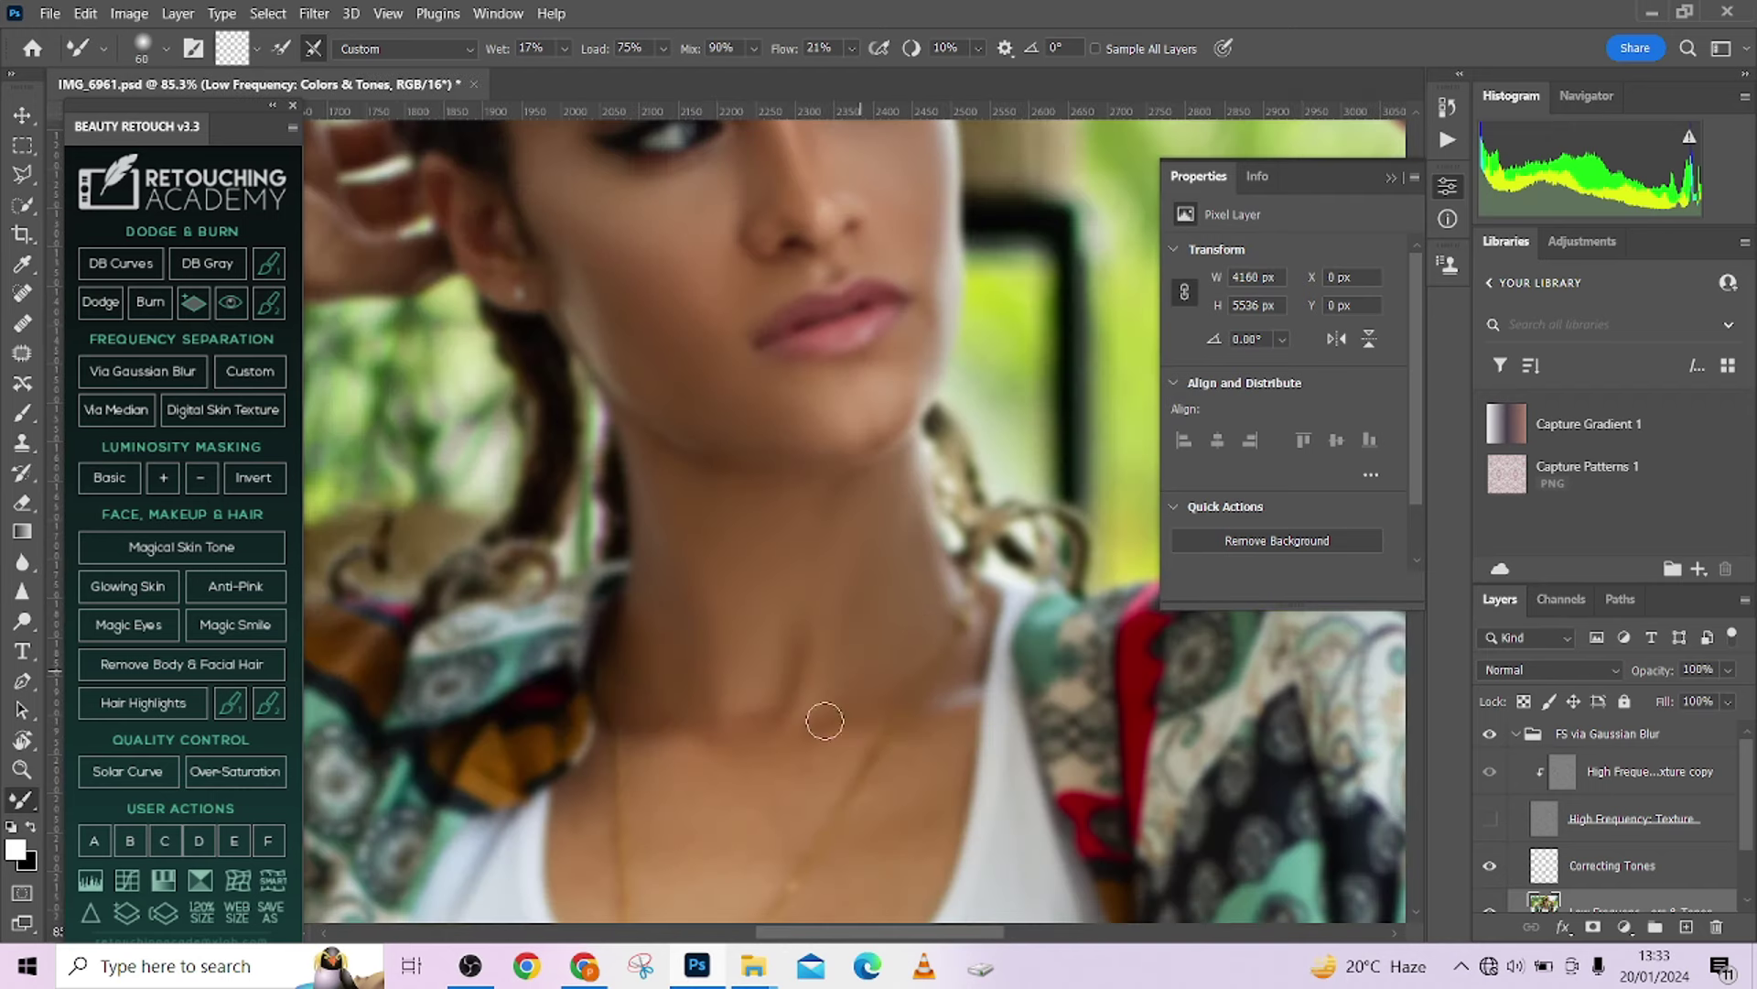
scroll(672, 559, down, 3)
key(bracketright)
key(bracketright)
scroll(711, 701, down, 1)
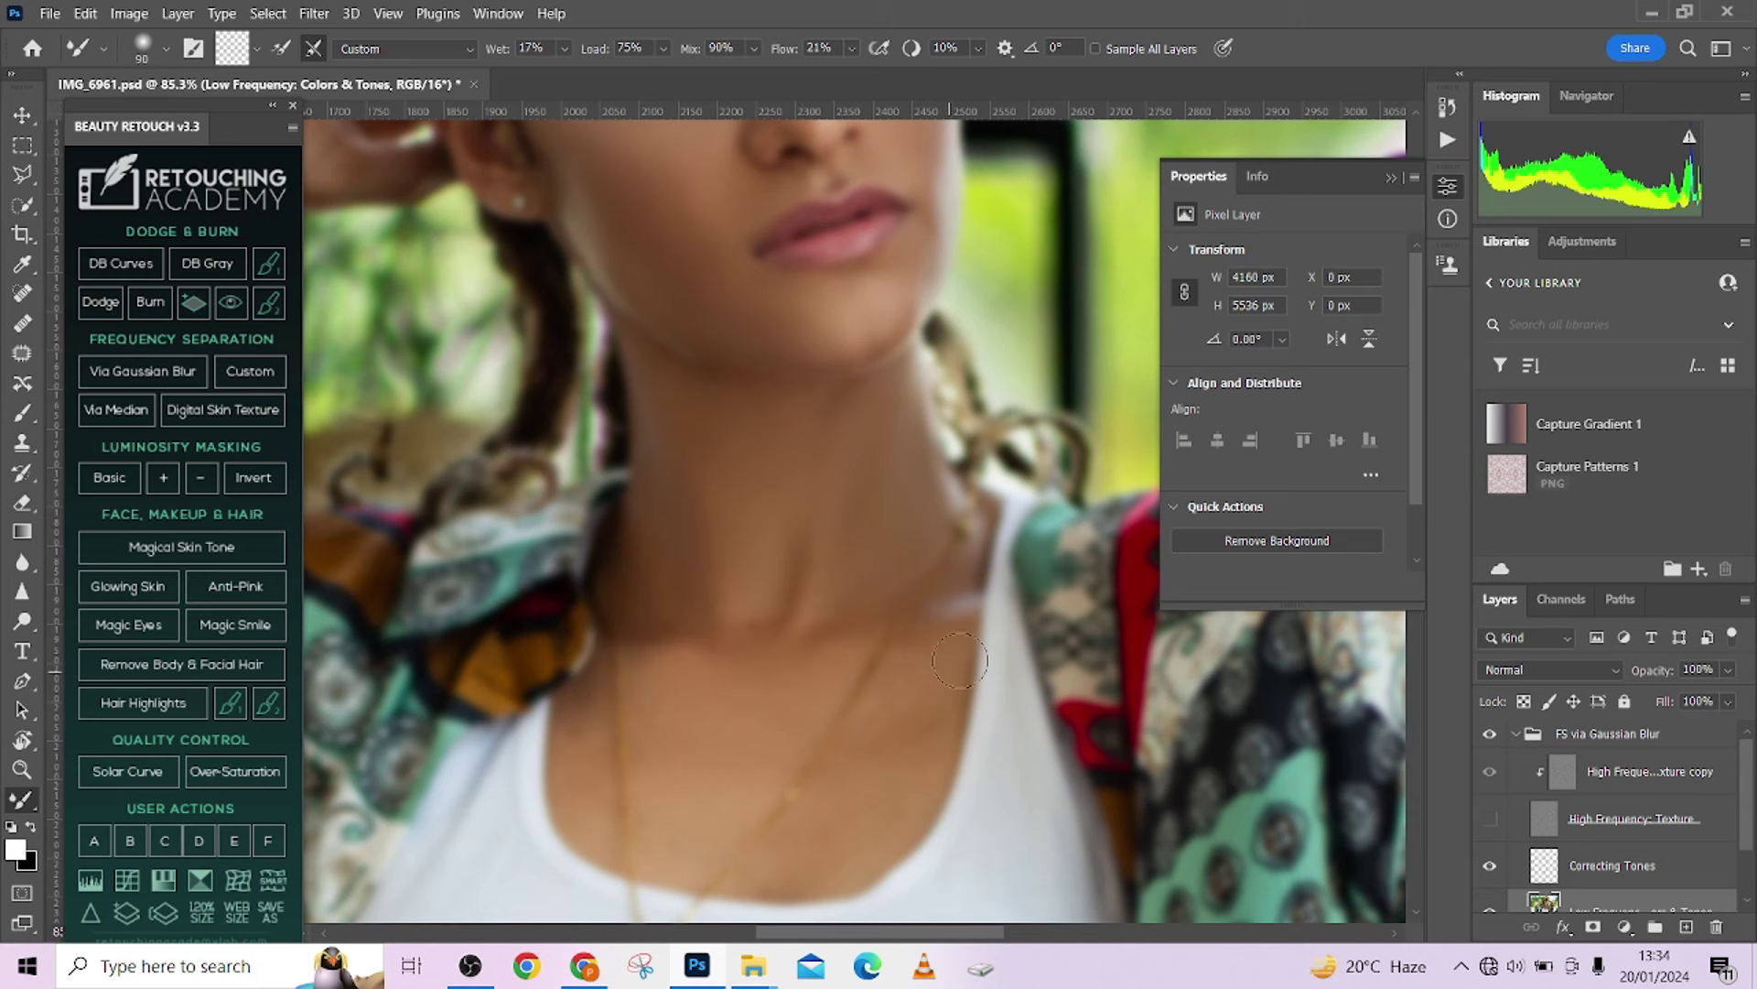
key(bracketleft)
Blend the belly skin tones with the Mixer Brush.
key(bracketright)
key(bracketright)
key(bracketright)
key(bracketright)
key(bracketright)
scroll(696, 622, down, 2)
scroll(677, 550, up, 2)
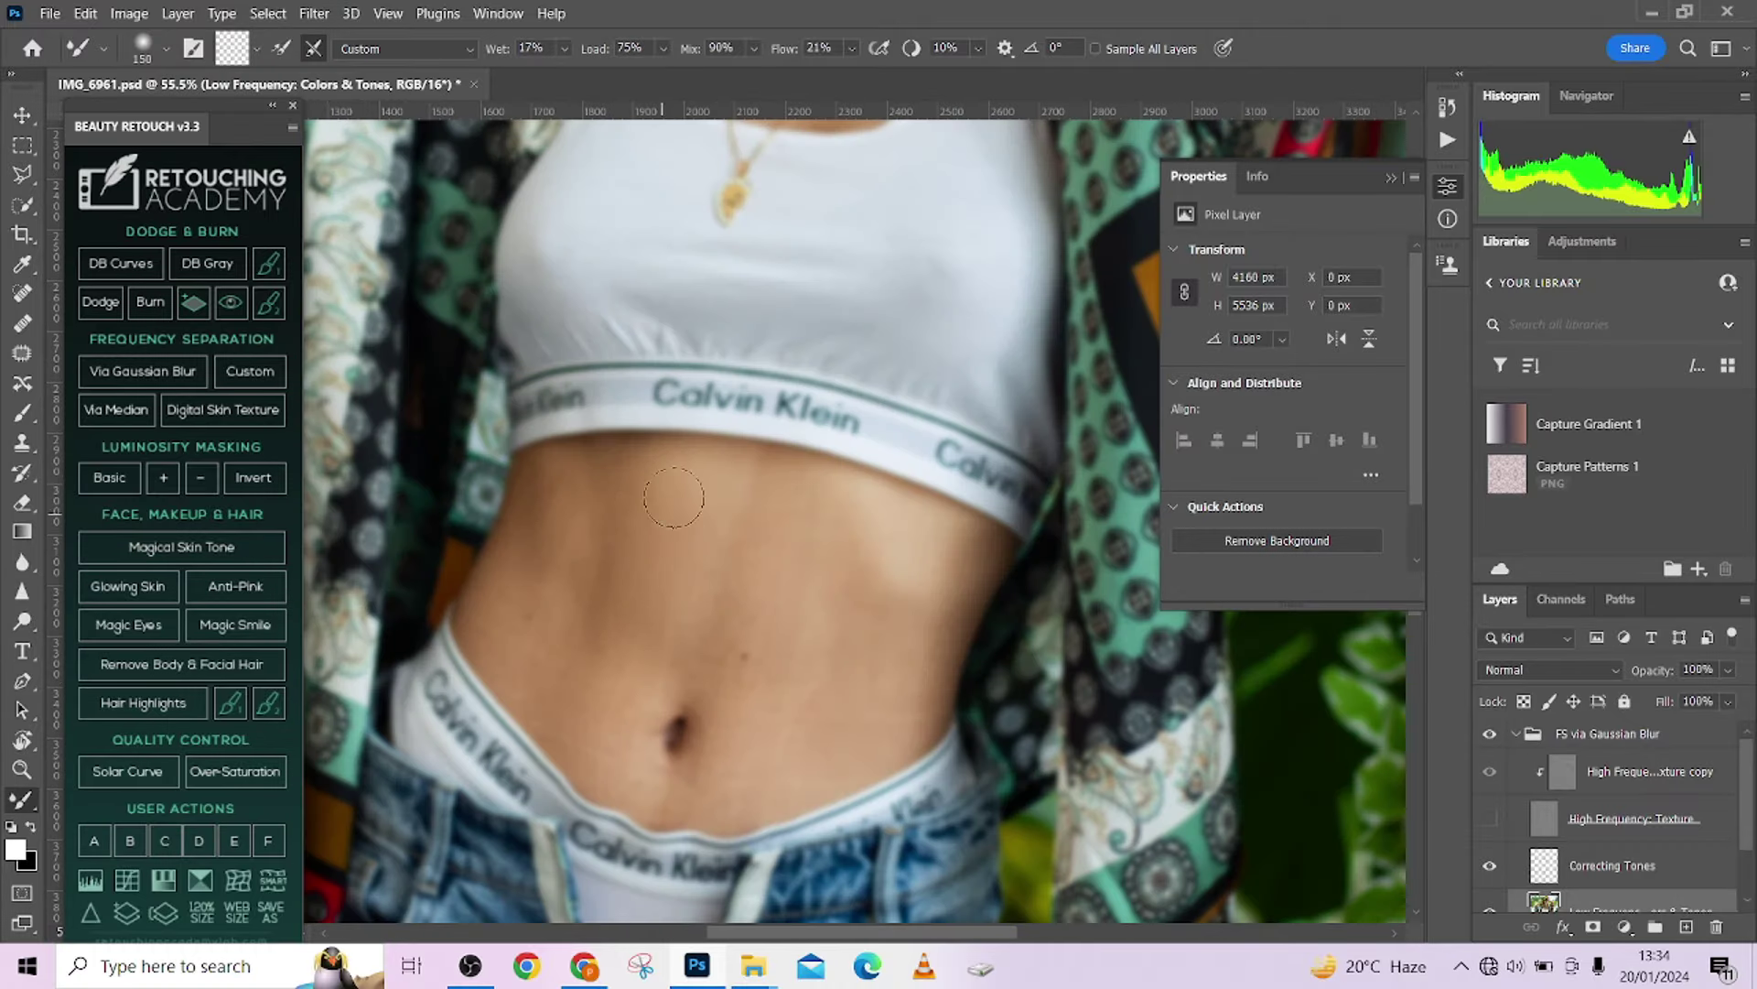
key(bracketleft)
key(bracketleft)
key(bracketleft)
key(bracketright)
key(bracketright)
key(bracketright)
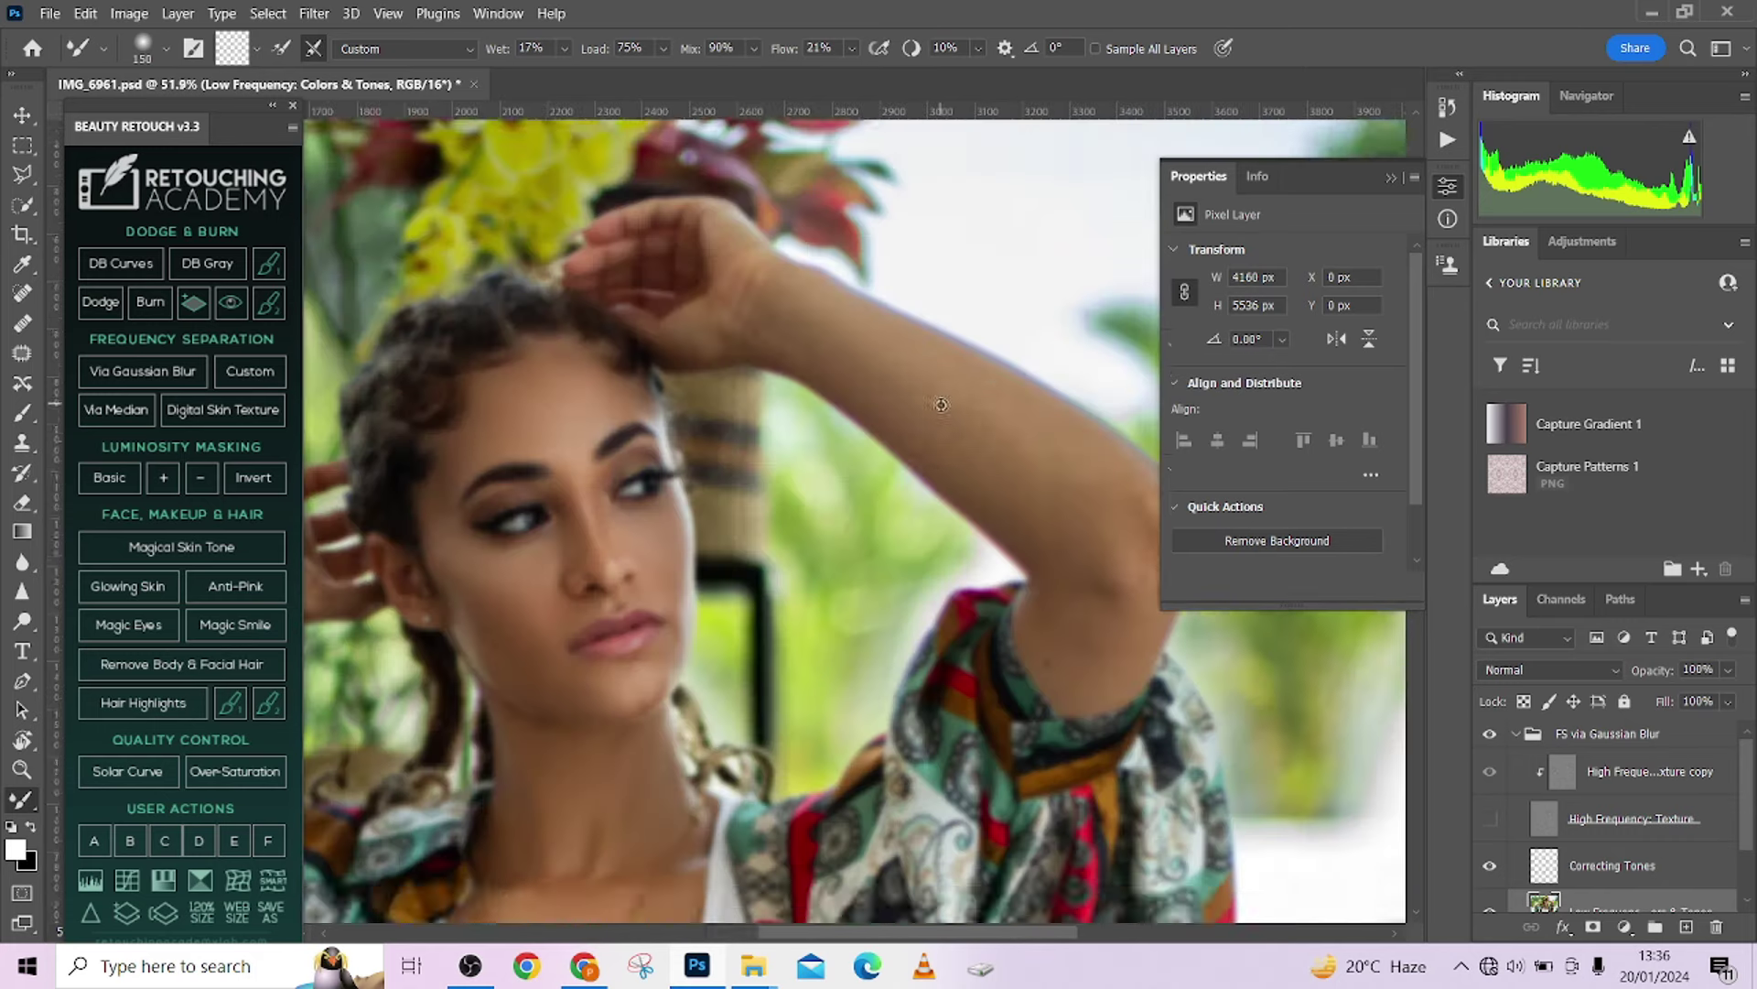
scroll(835, 381, up, 1)
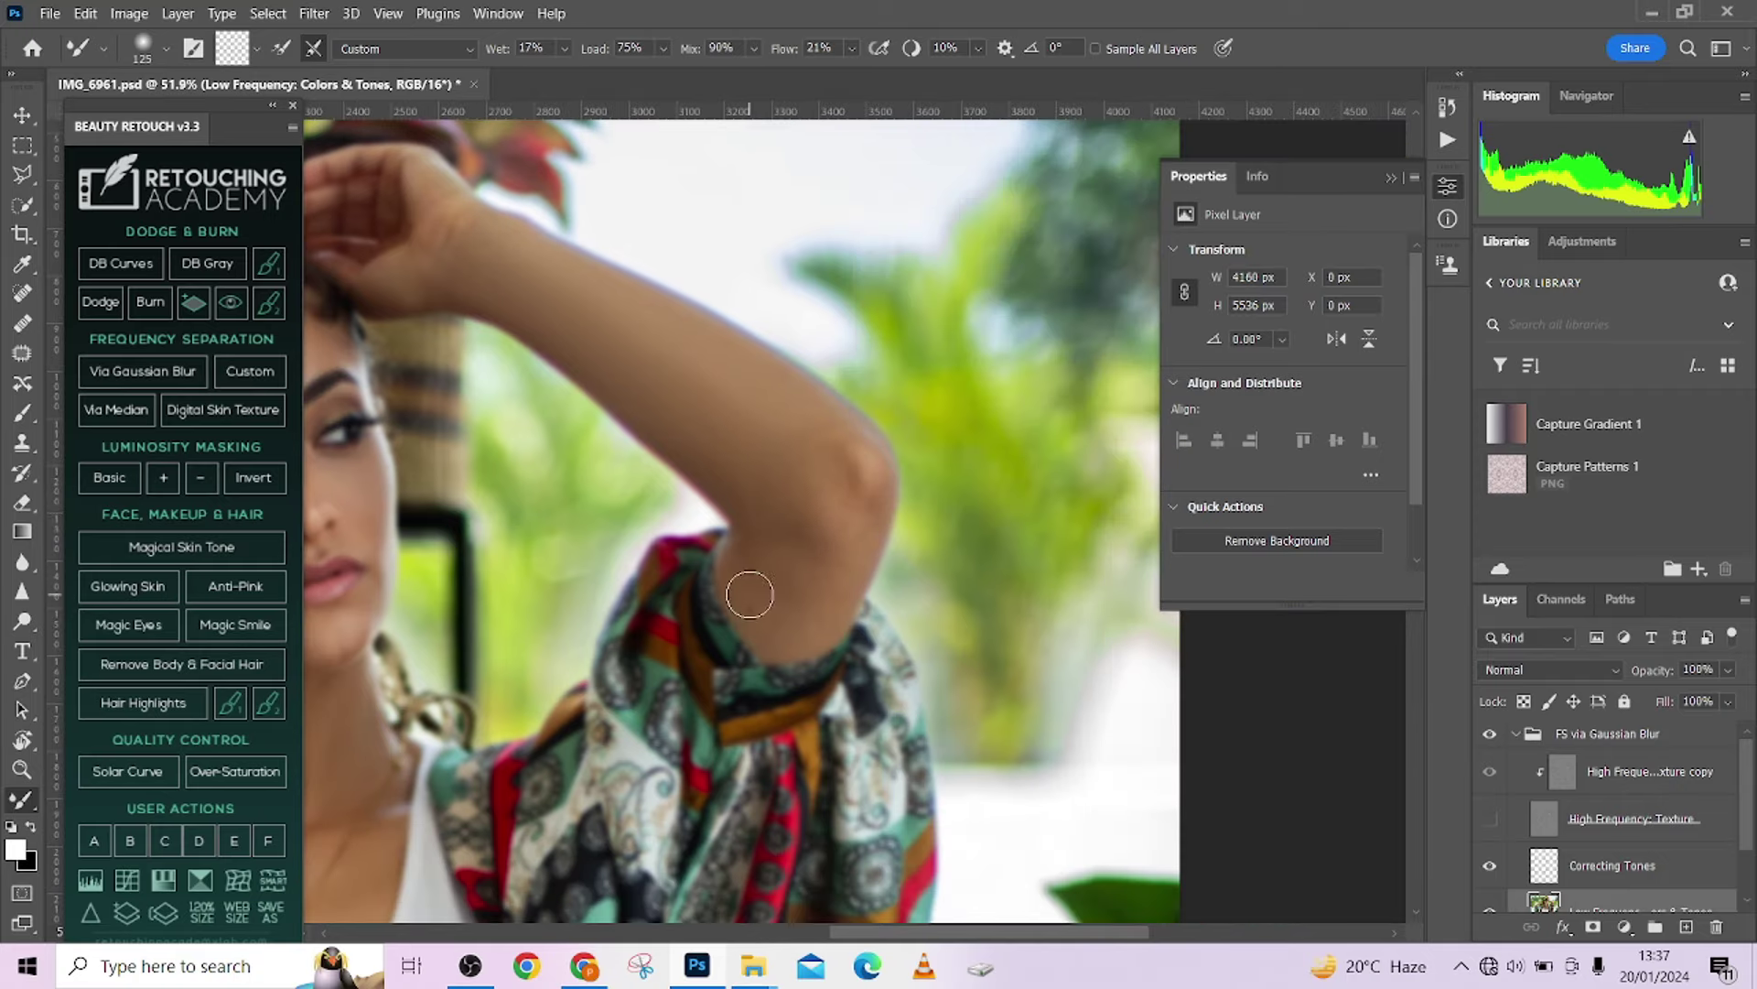
Smooth the skin tones along both raised arms toward the hands.
key(bracketleft)
key(bracketright)
key(bracketright)
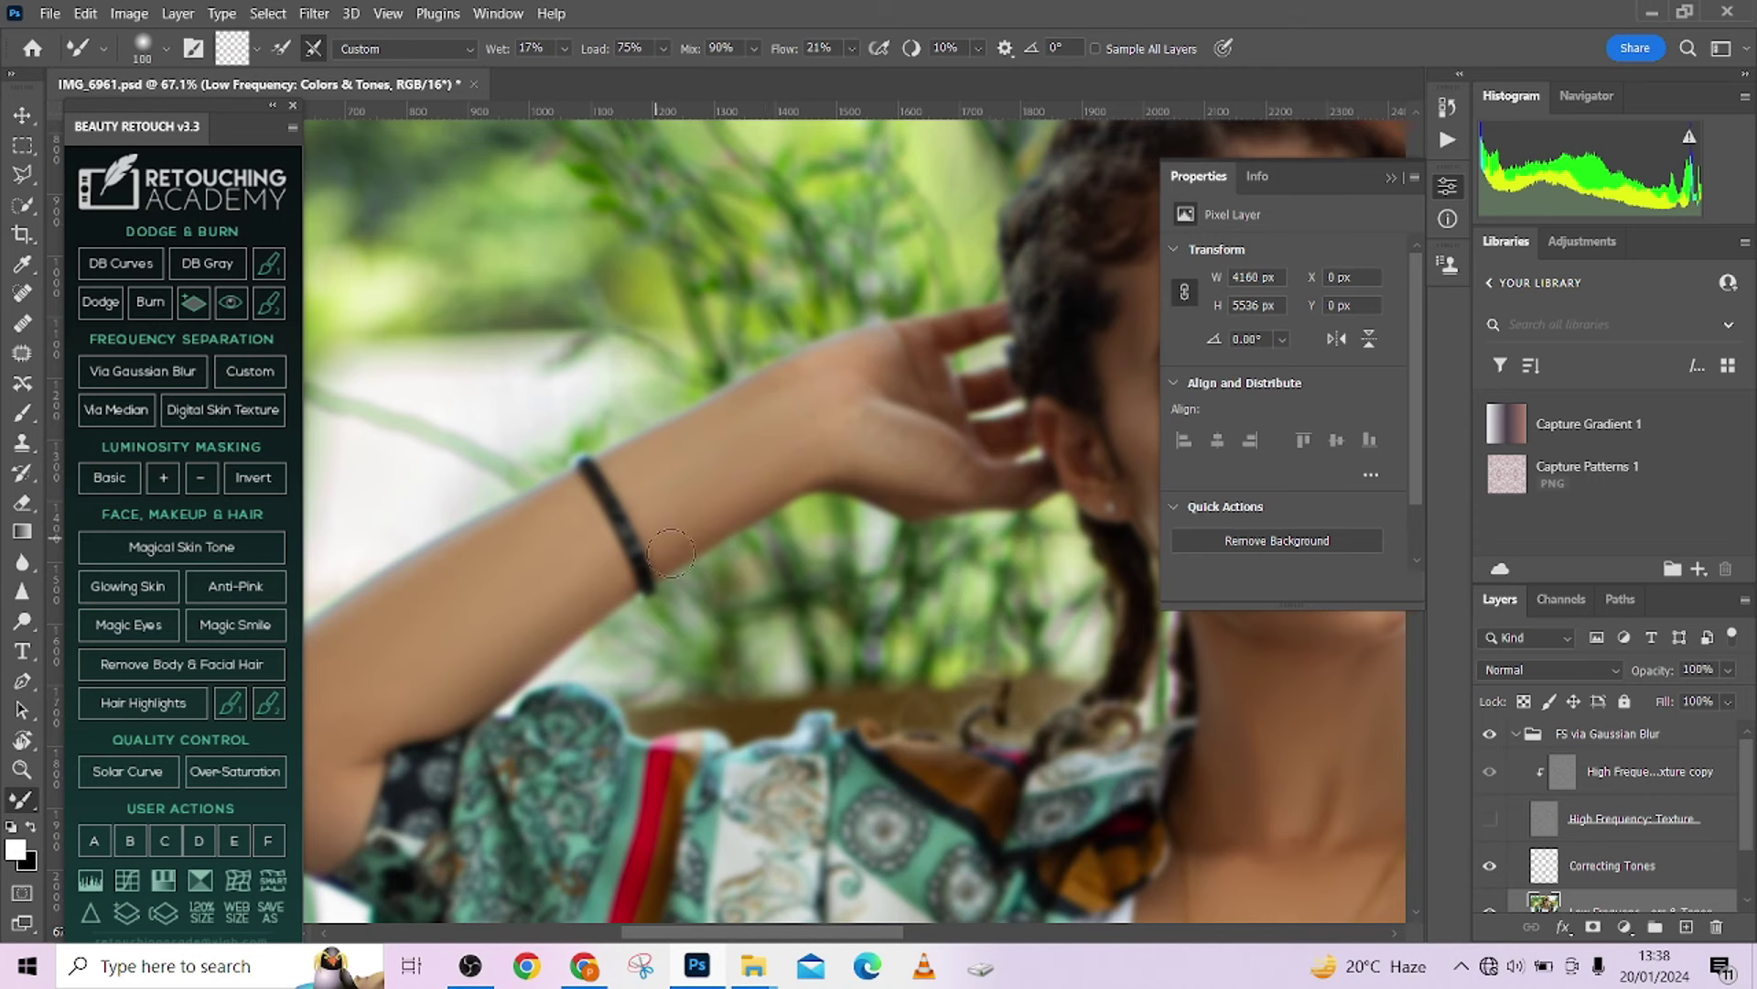
key(bracketleft)
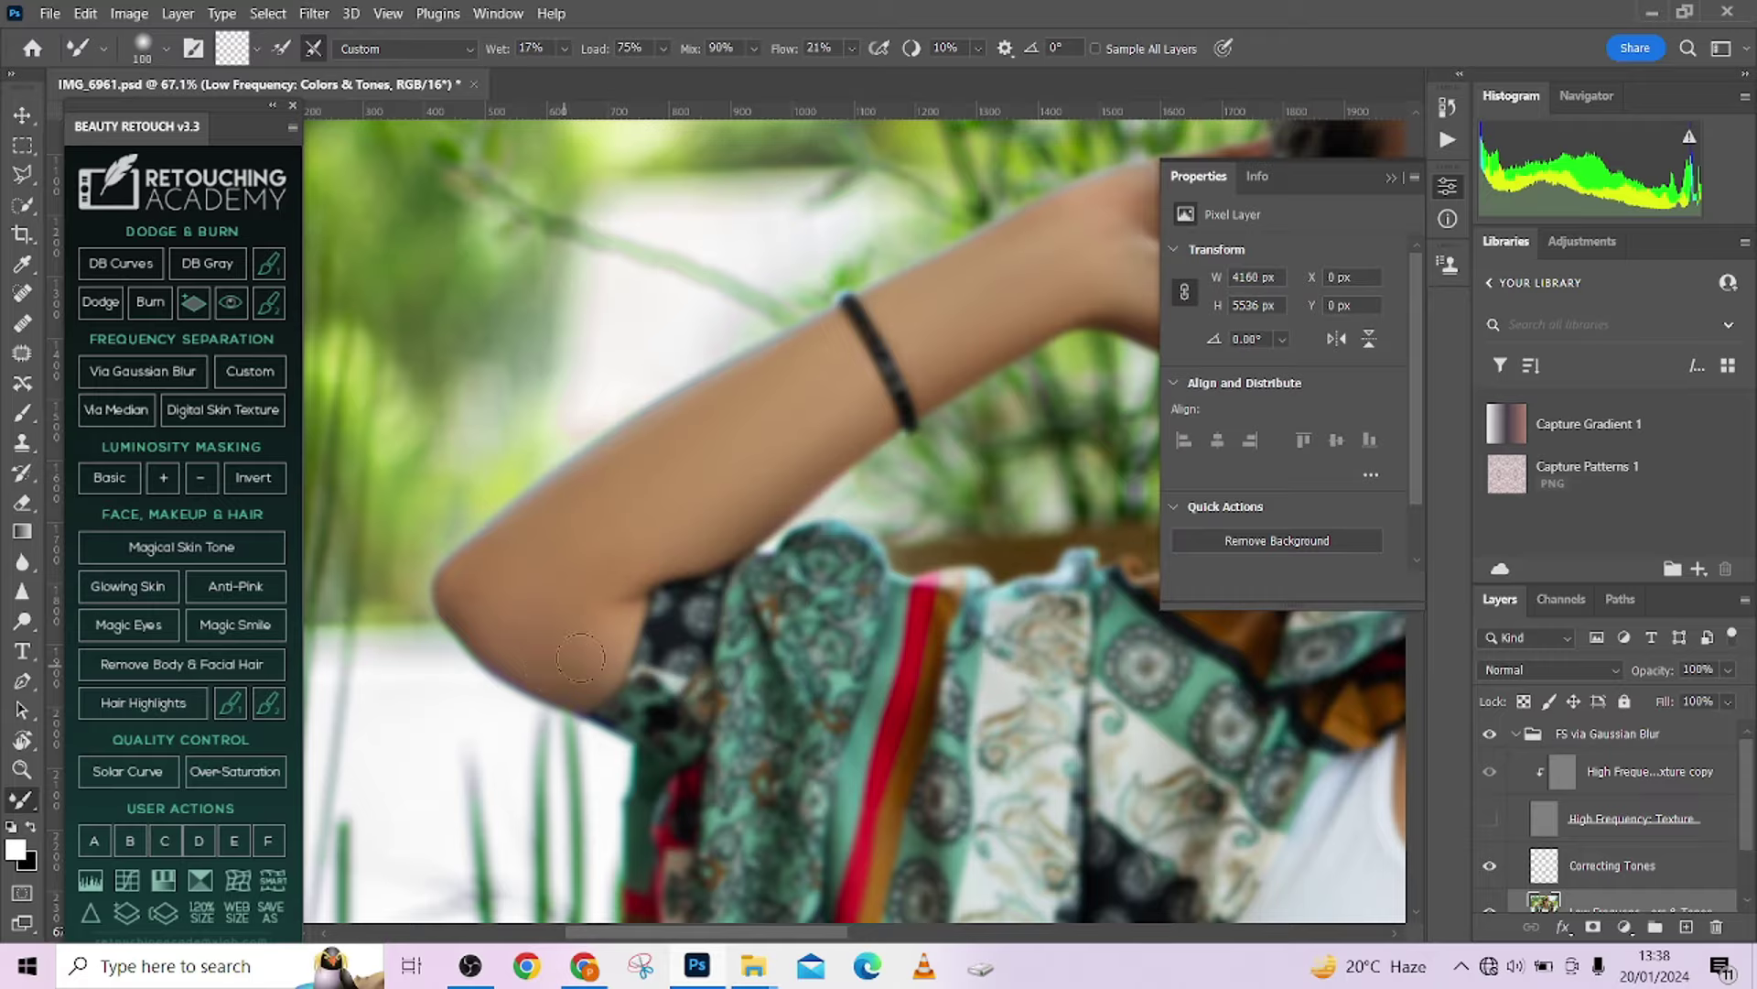
scroll(772, 430, down, 5)
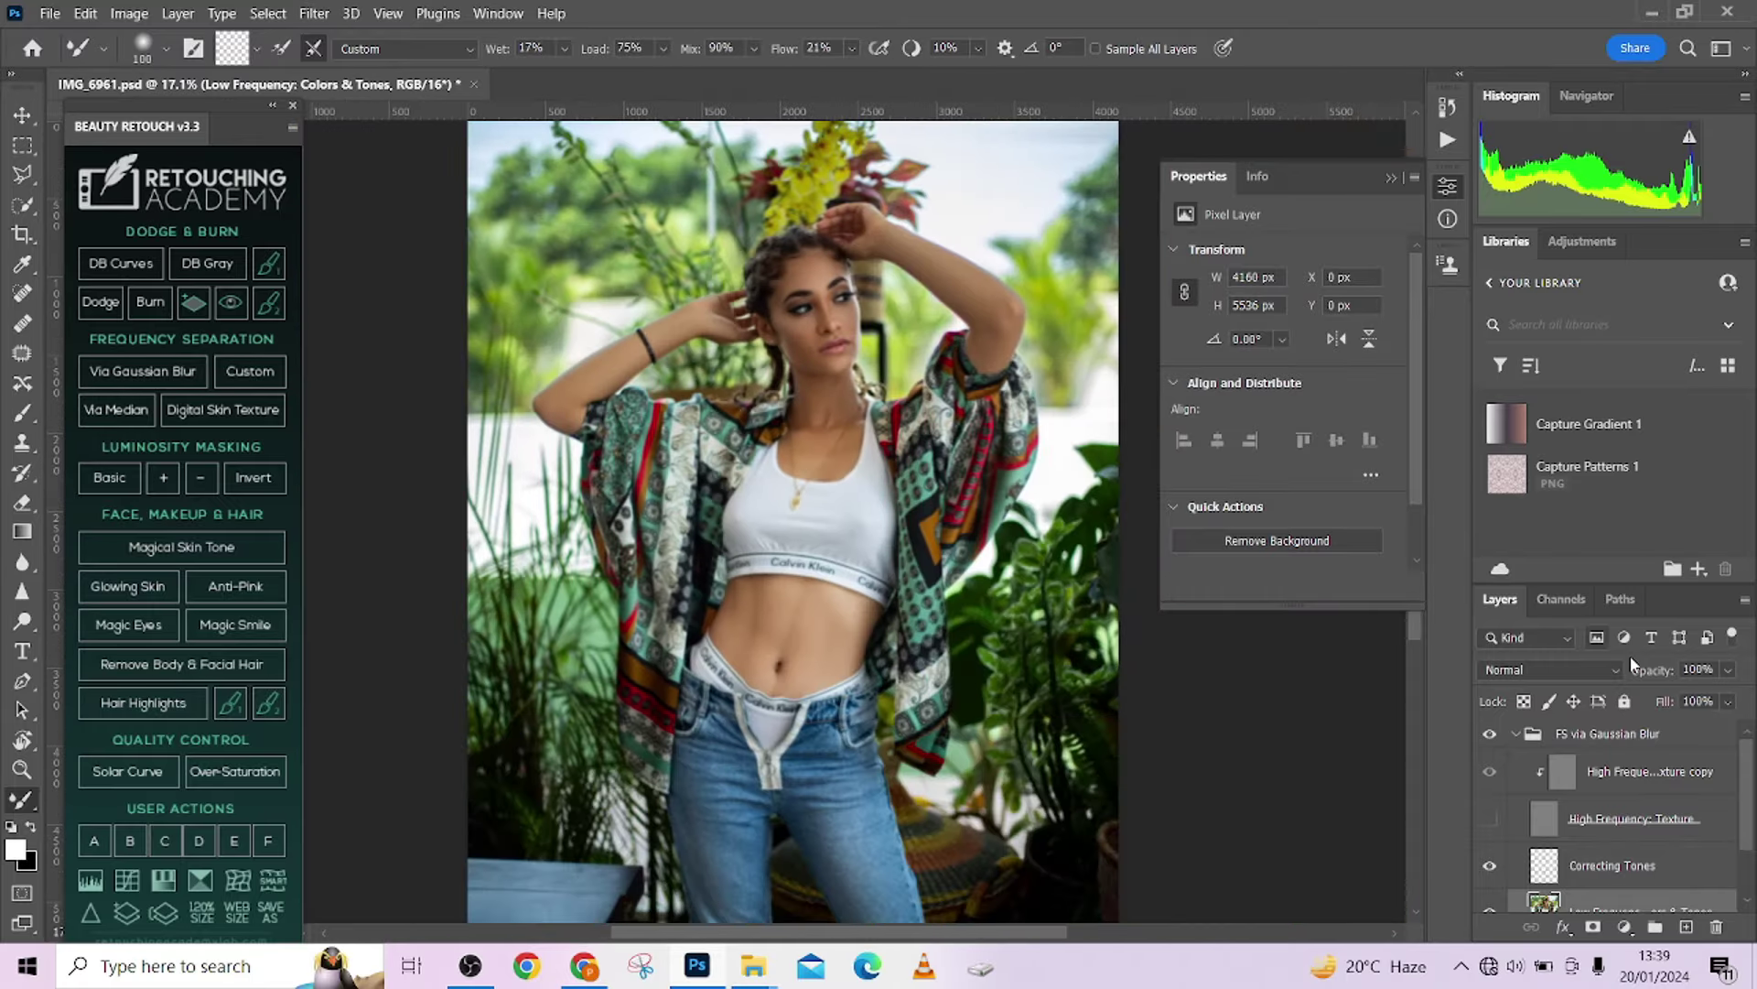
Turn the High Frequency: Texture layer back on and toggle the FS via Gaussian Blur group to compare.
click(1491, 819)
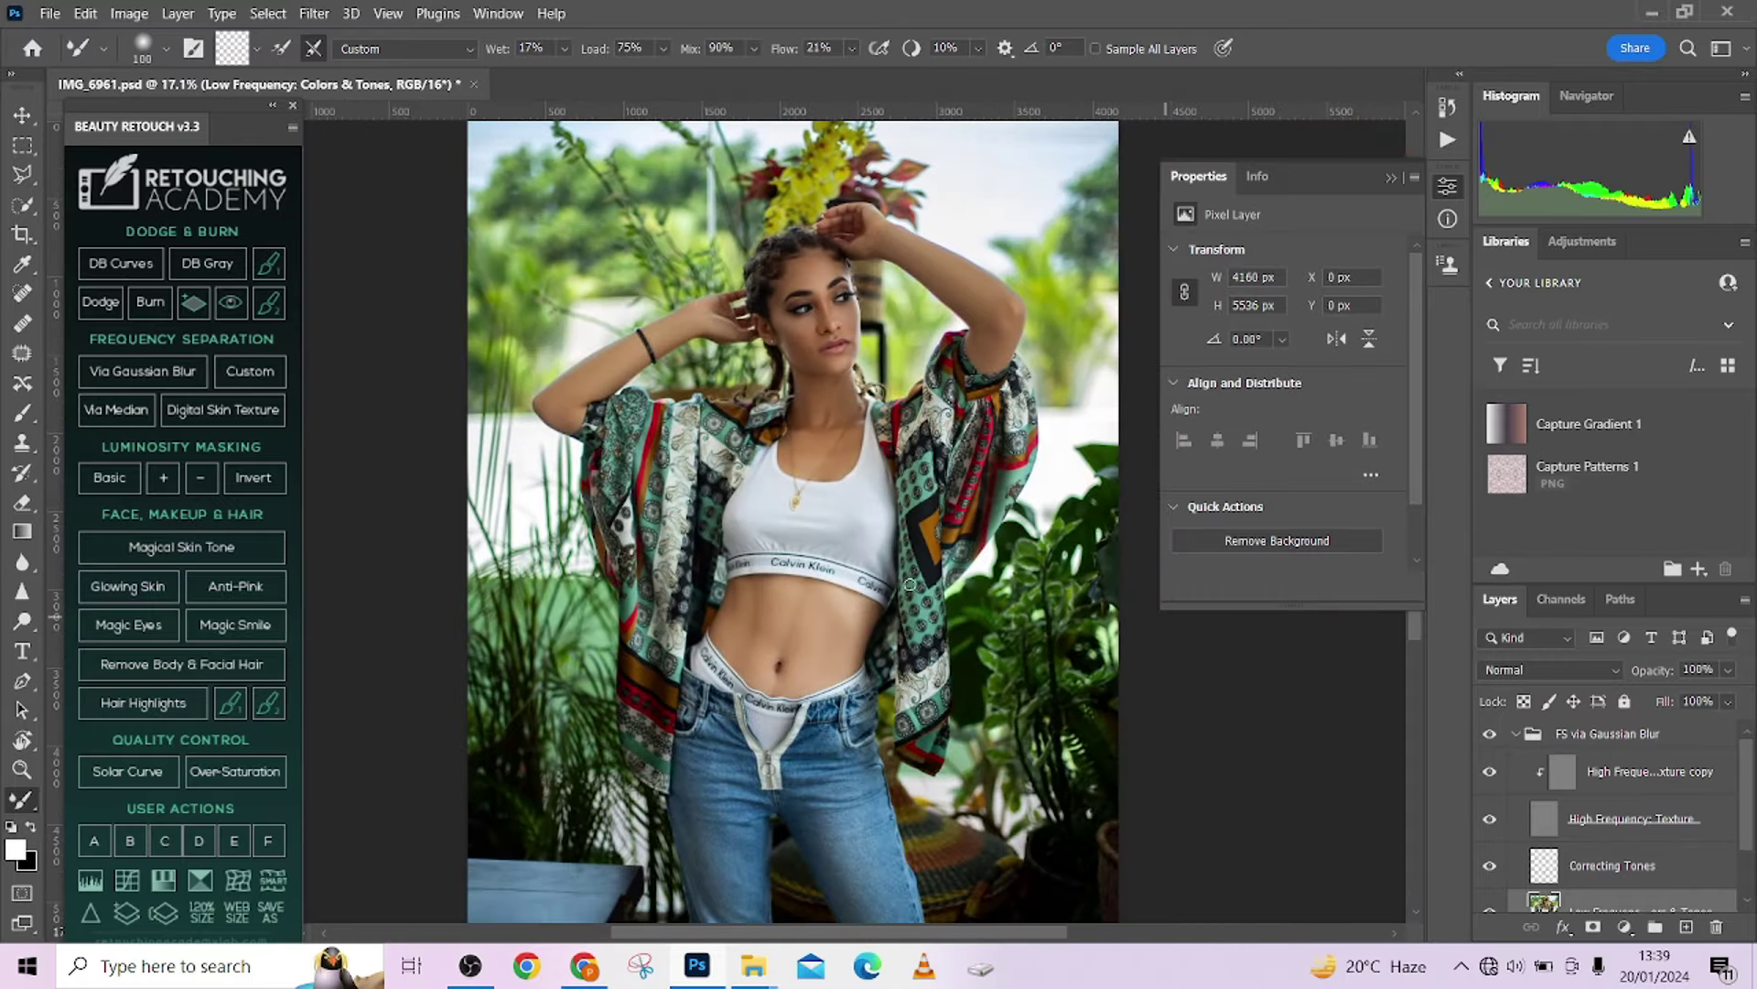
scroll(909, 584, up, 3)
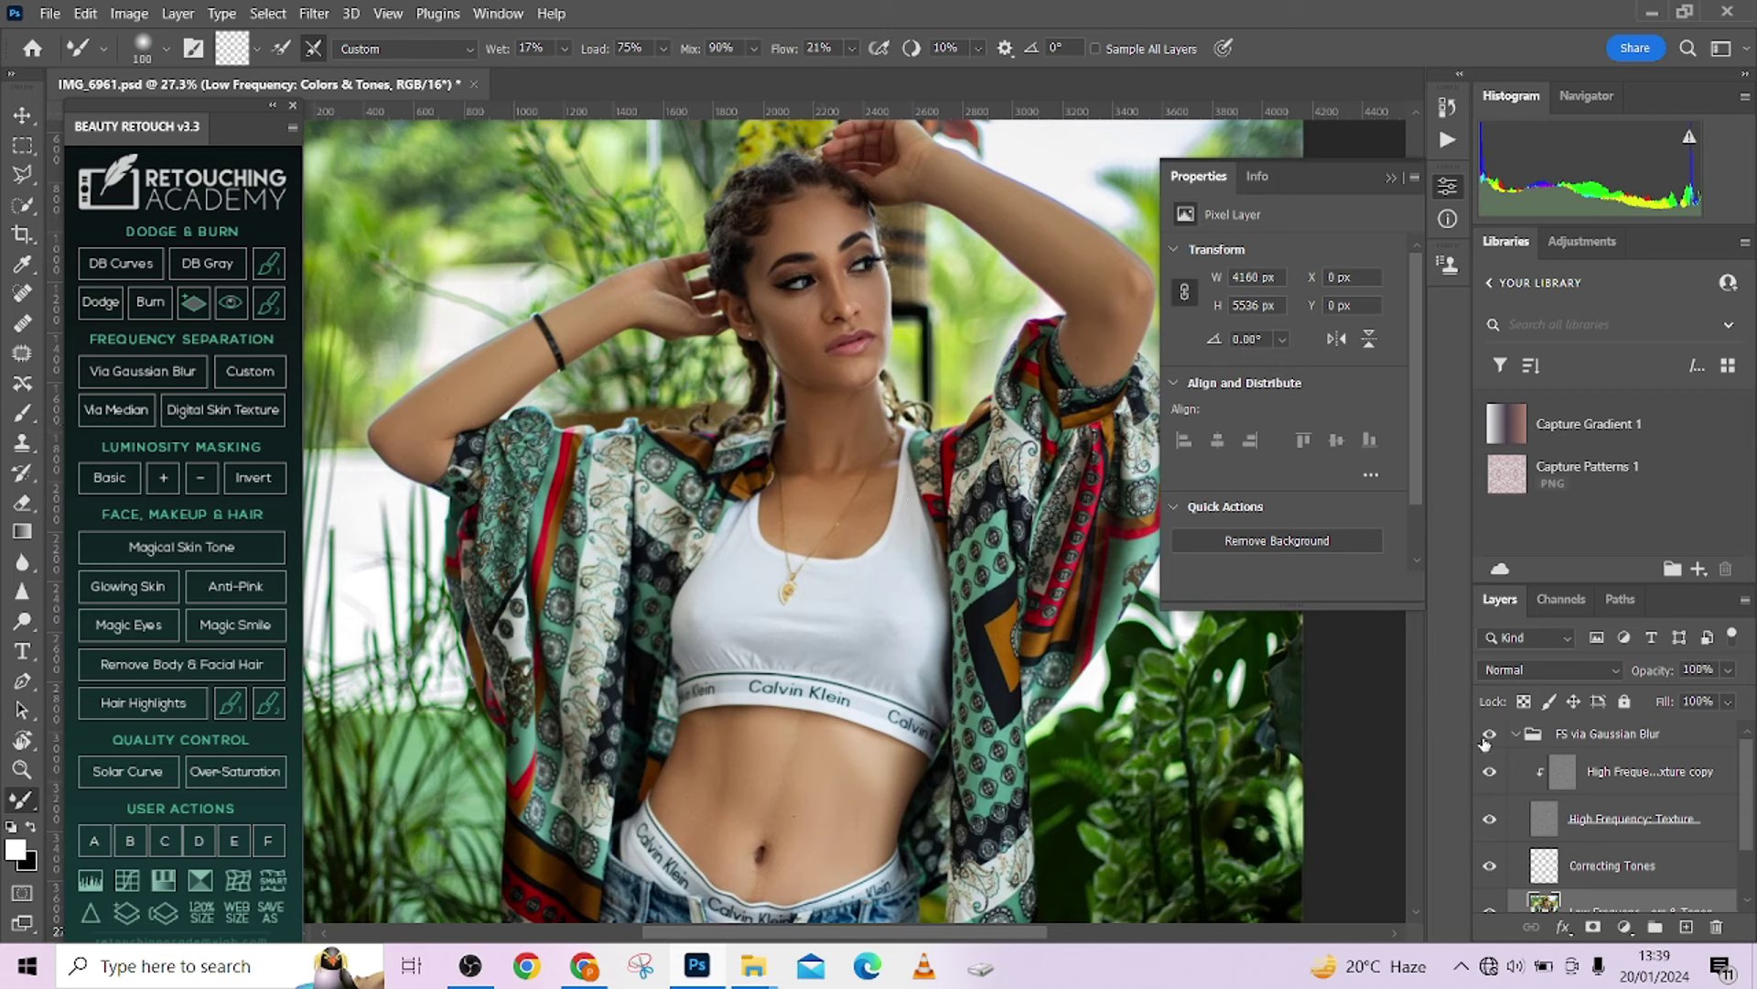
click(1488, 736)
click(1499, 739)
click(1498, 739)
click(1498, 739)
click(1498, 739)
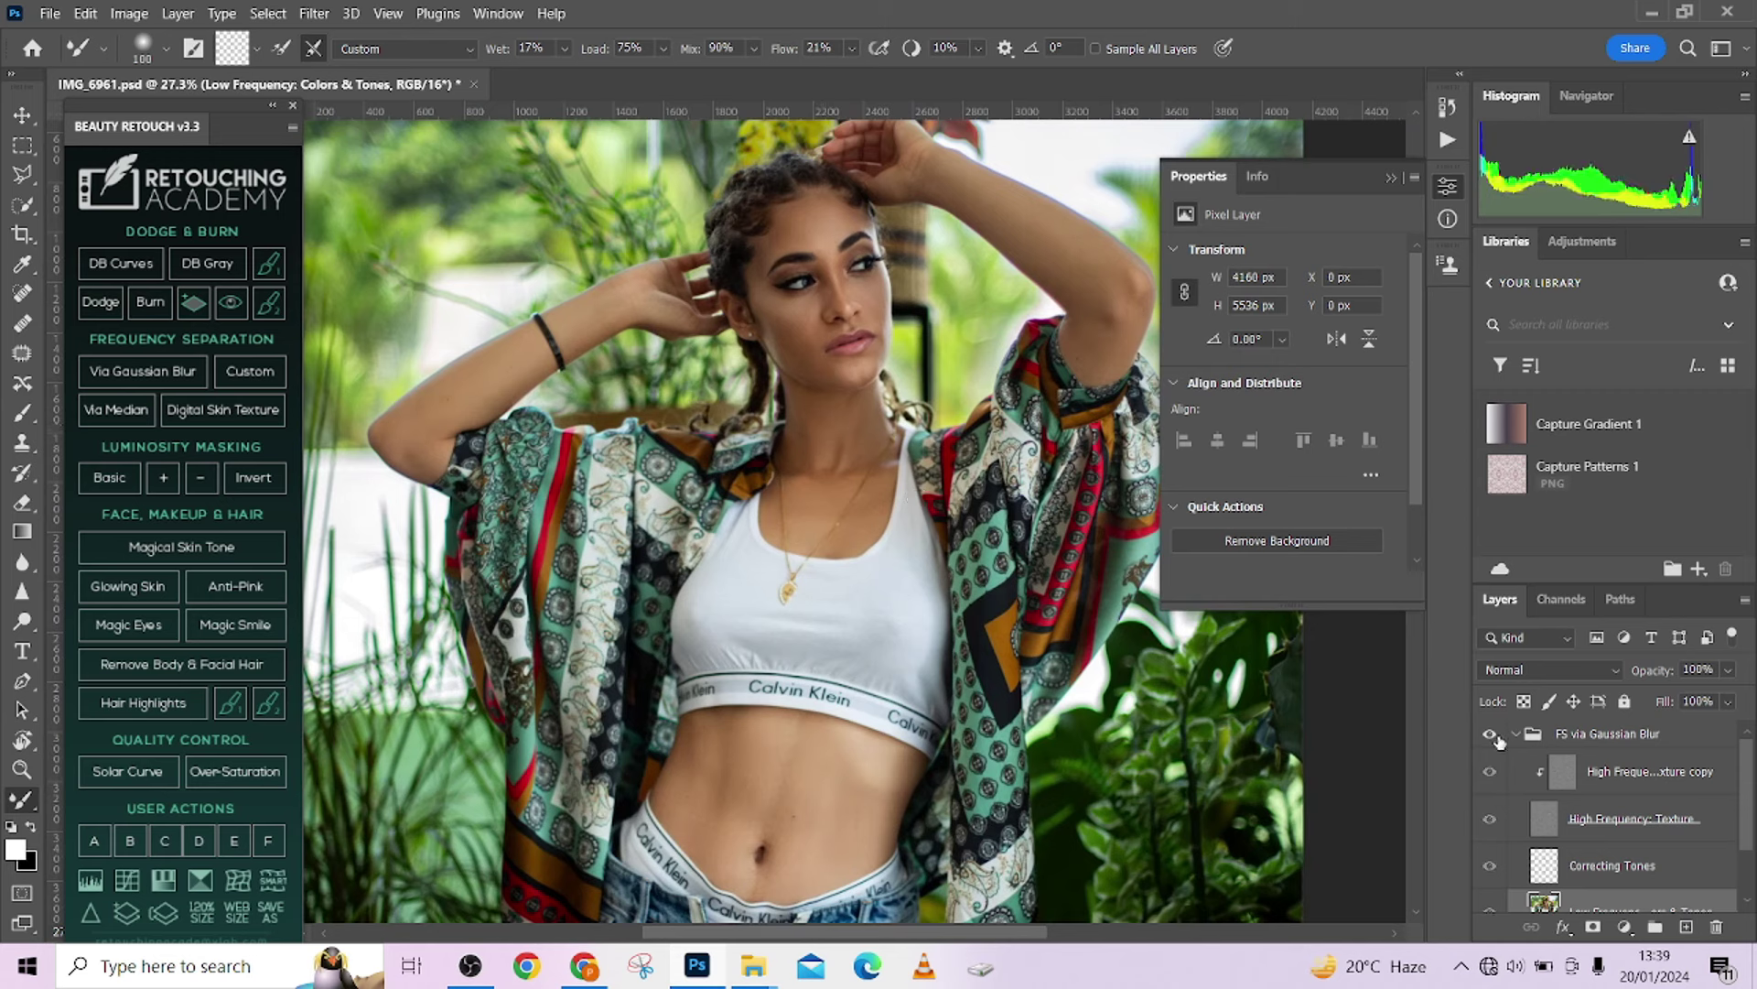
Centre the face, compare once more, then collapse the FS via Gaussian Blur group.
click(1498, 739)
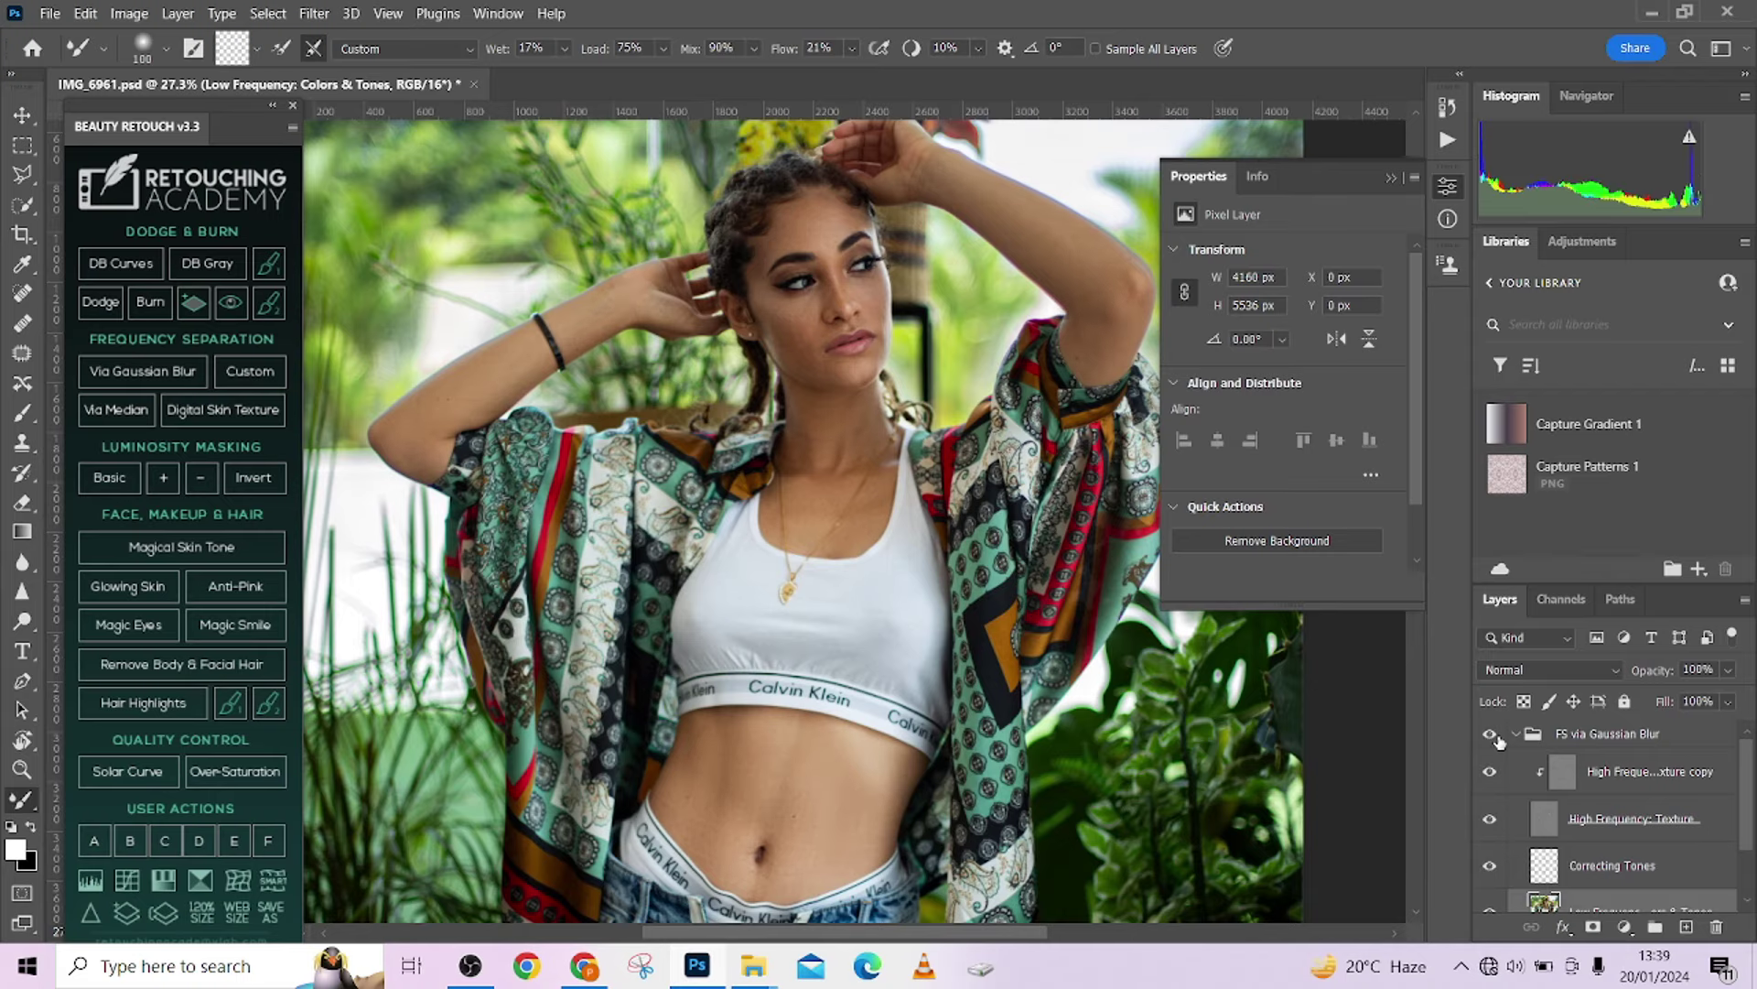
scroll(859, 519, up, 3)
scroll(859, 519, down, 2)
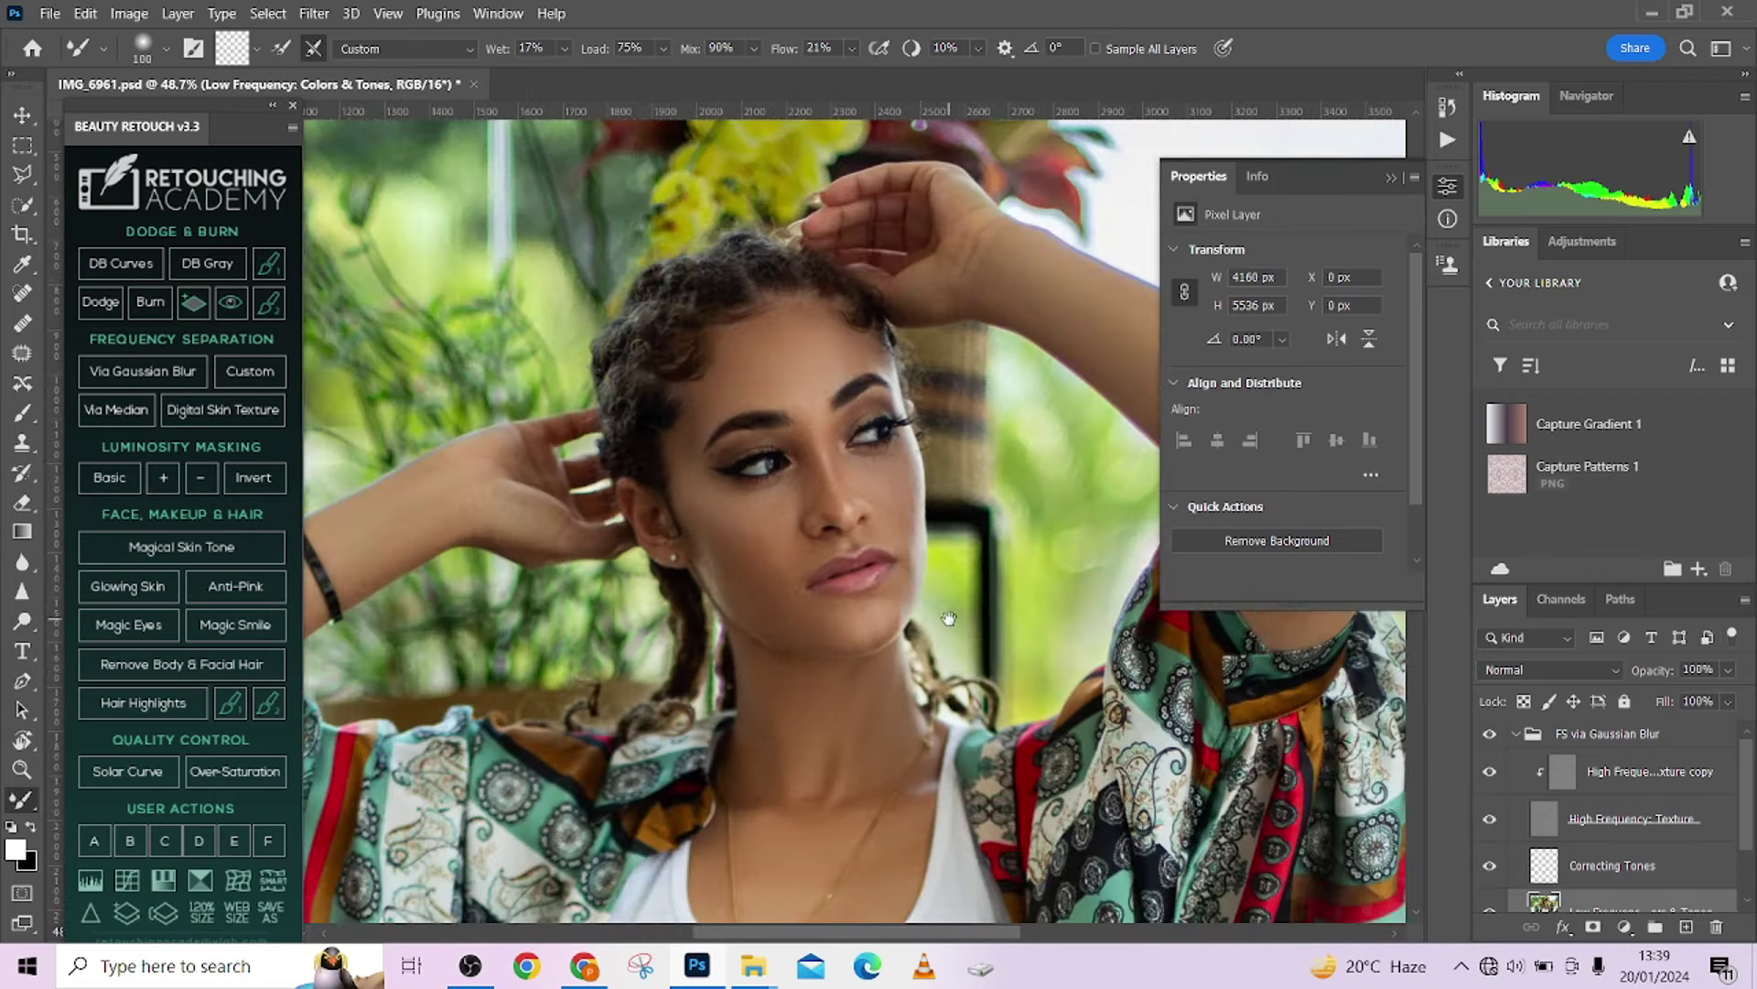
drag(949, 617, 961, 572)
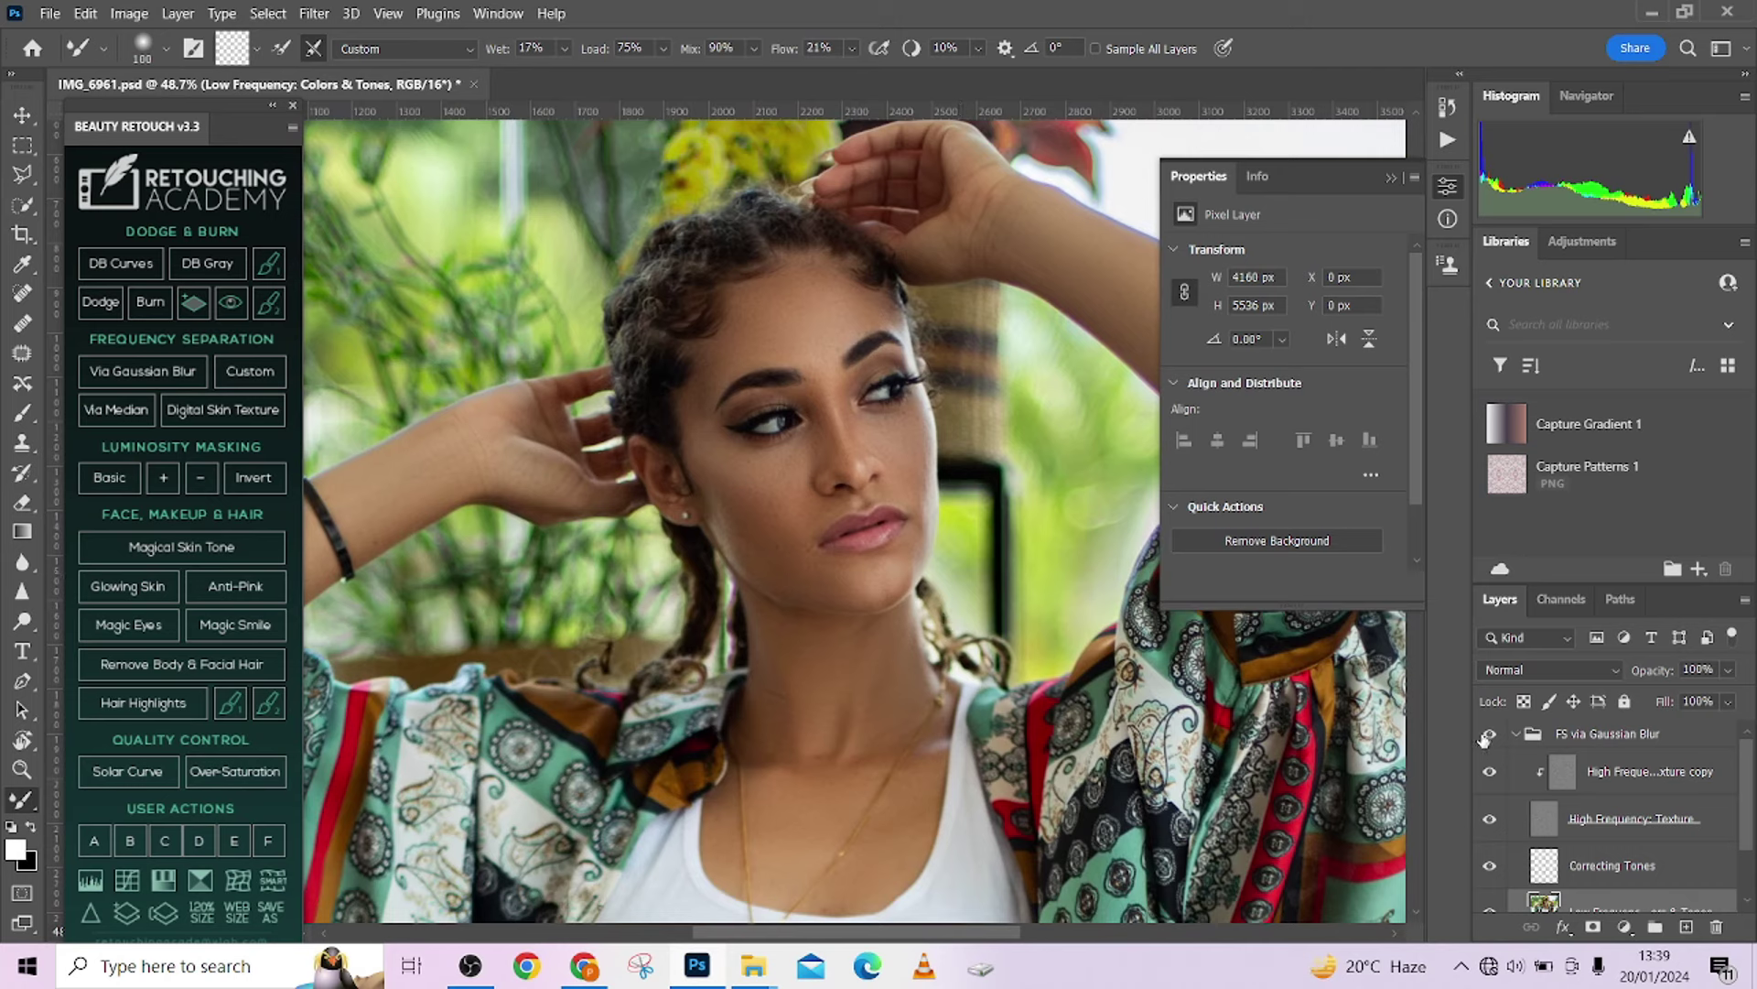
click(1489, 736)
click(1512, 737)
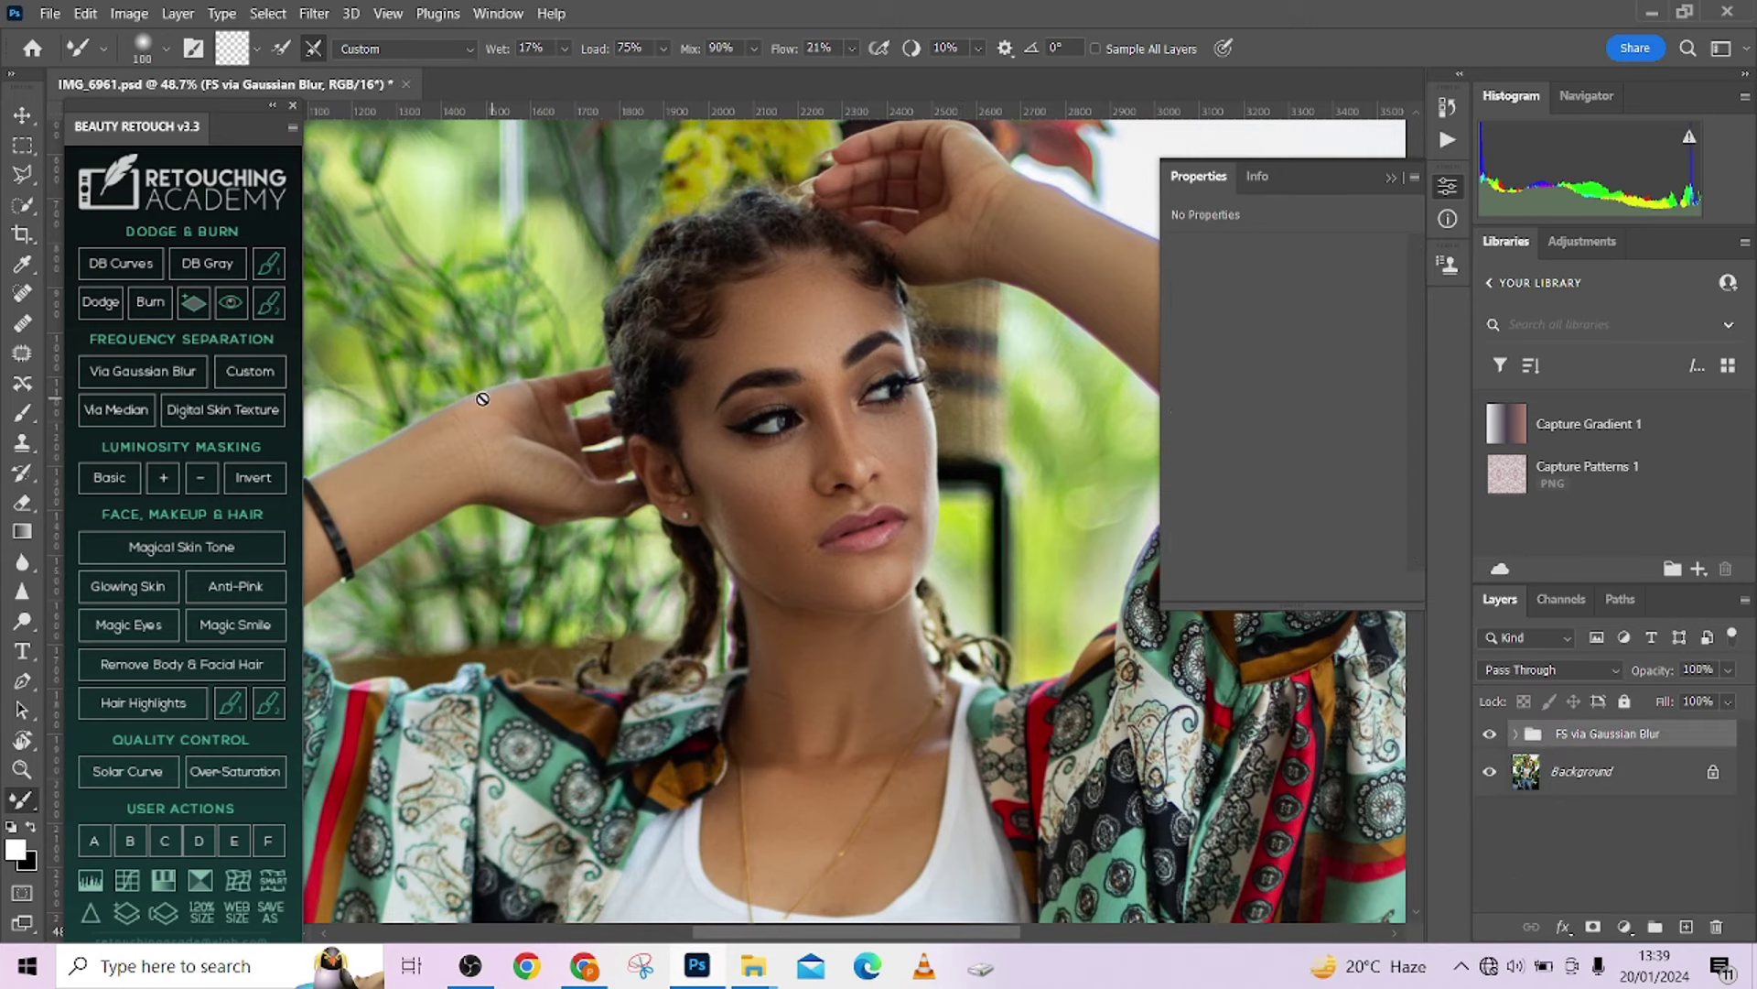
Create the Dodge & Burn curves group and expand it in the Layers panel.
click(121, 263)
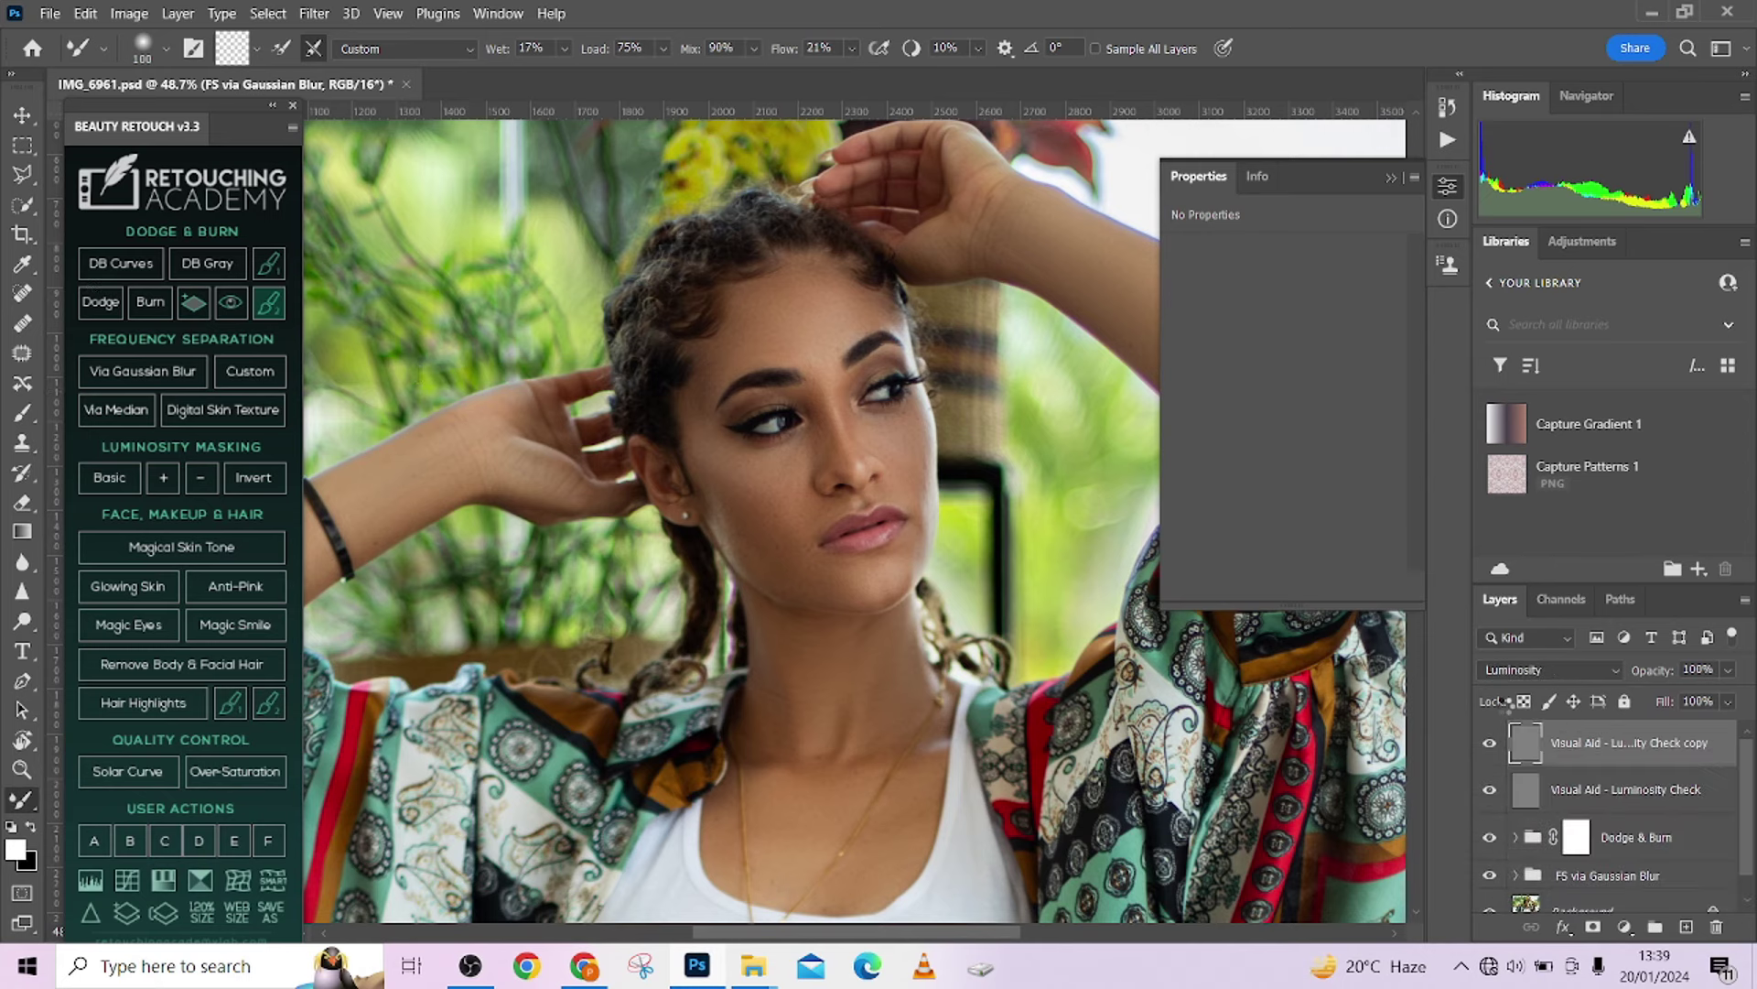
scroll(1532, 806, down, 2)
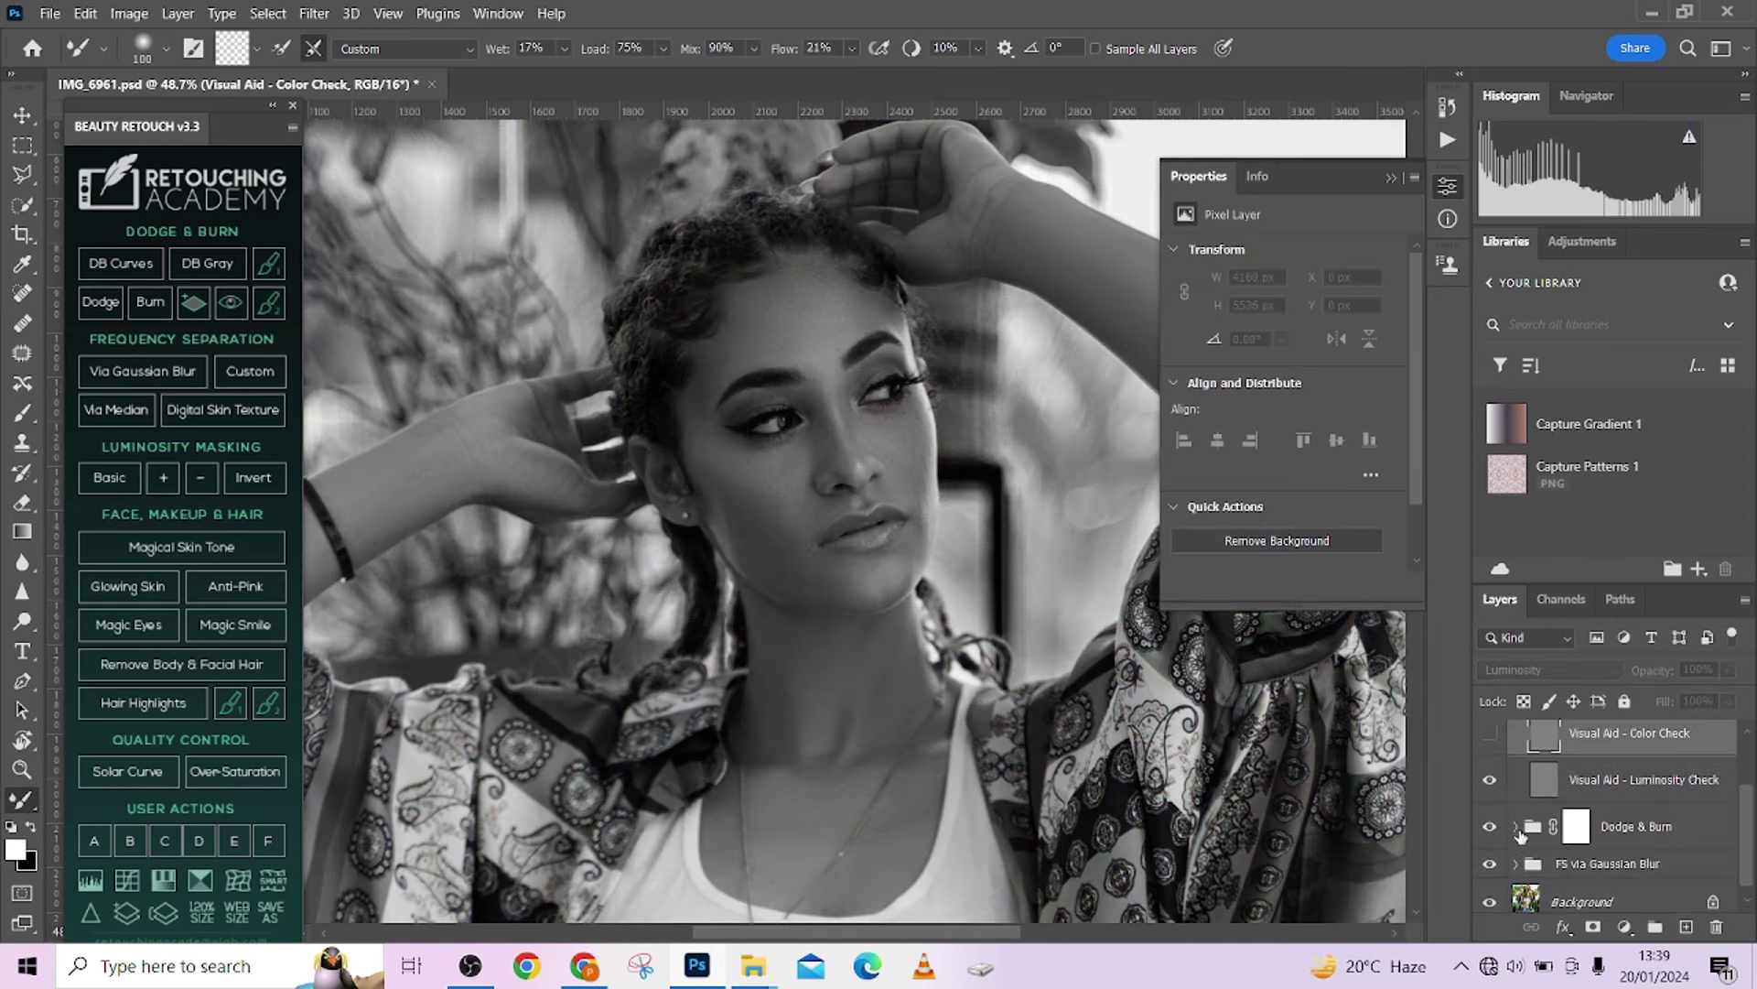
click(1517, 827)
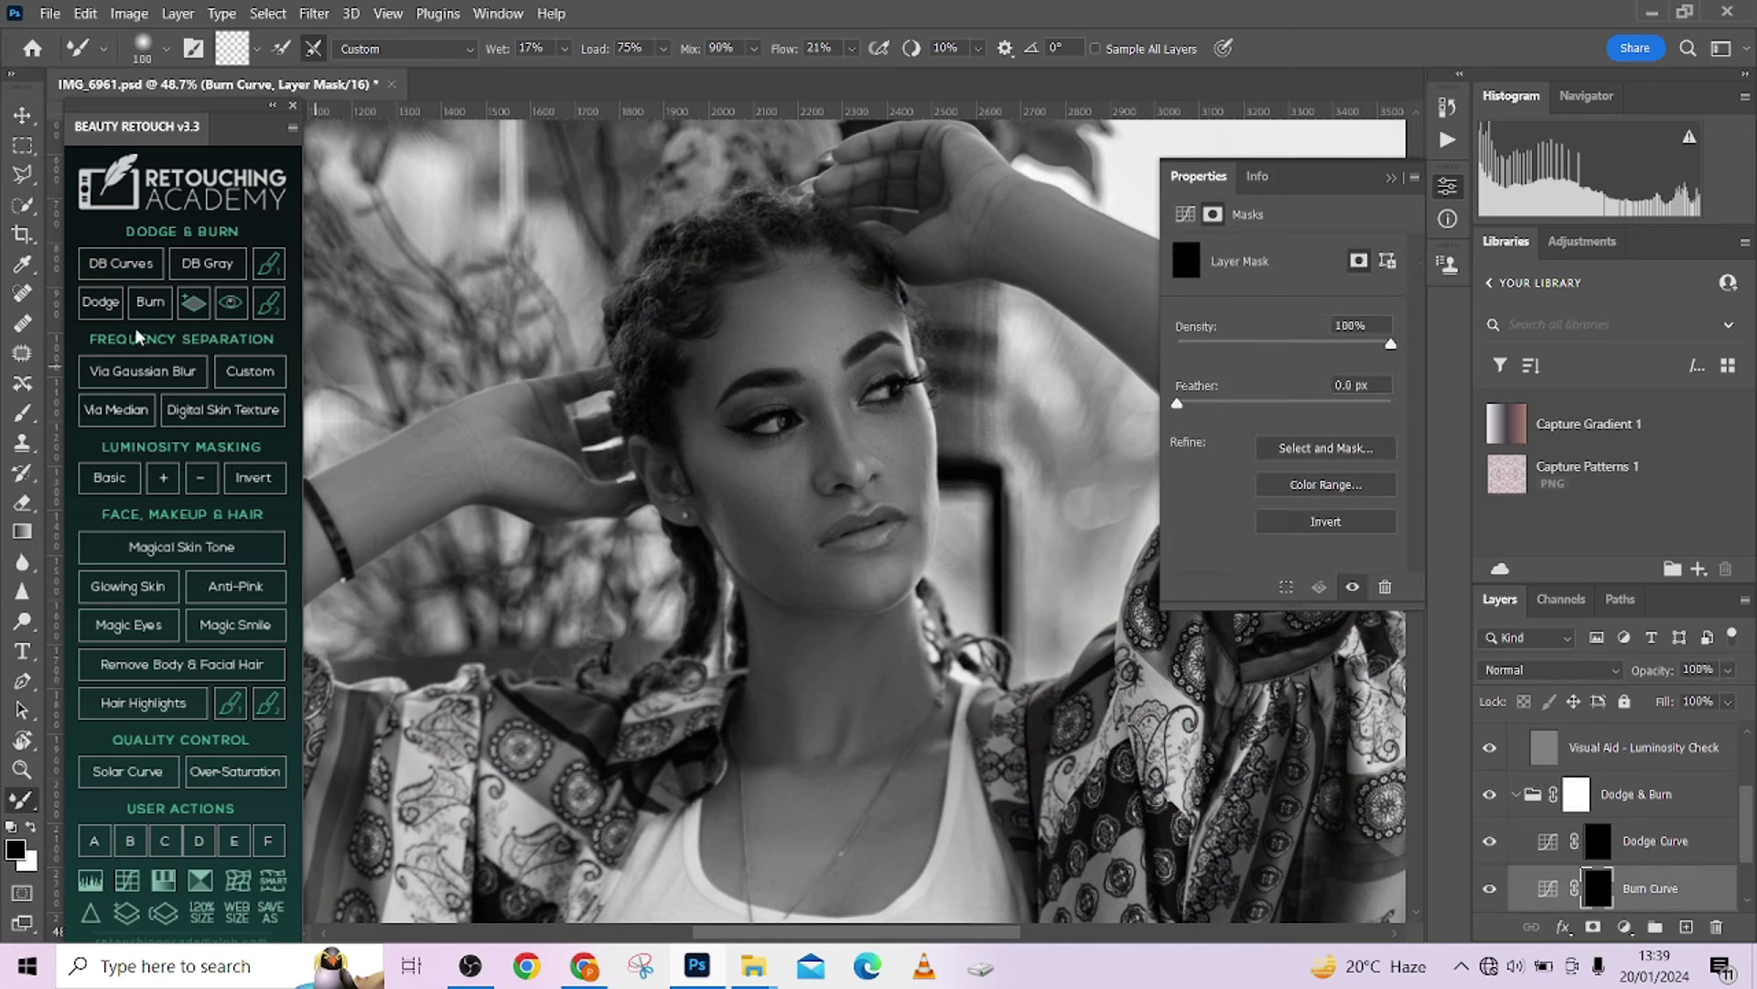
Switch to the standard Brush tool and set its flow to 2%.
click(23, 413)
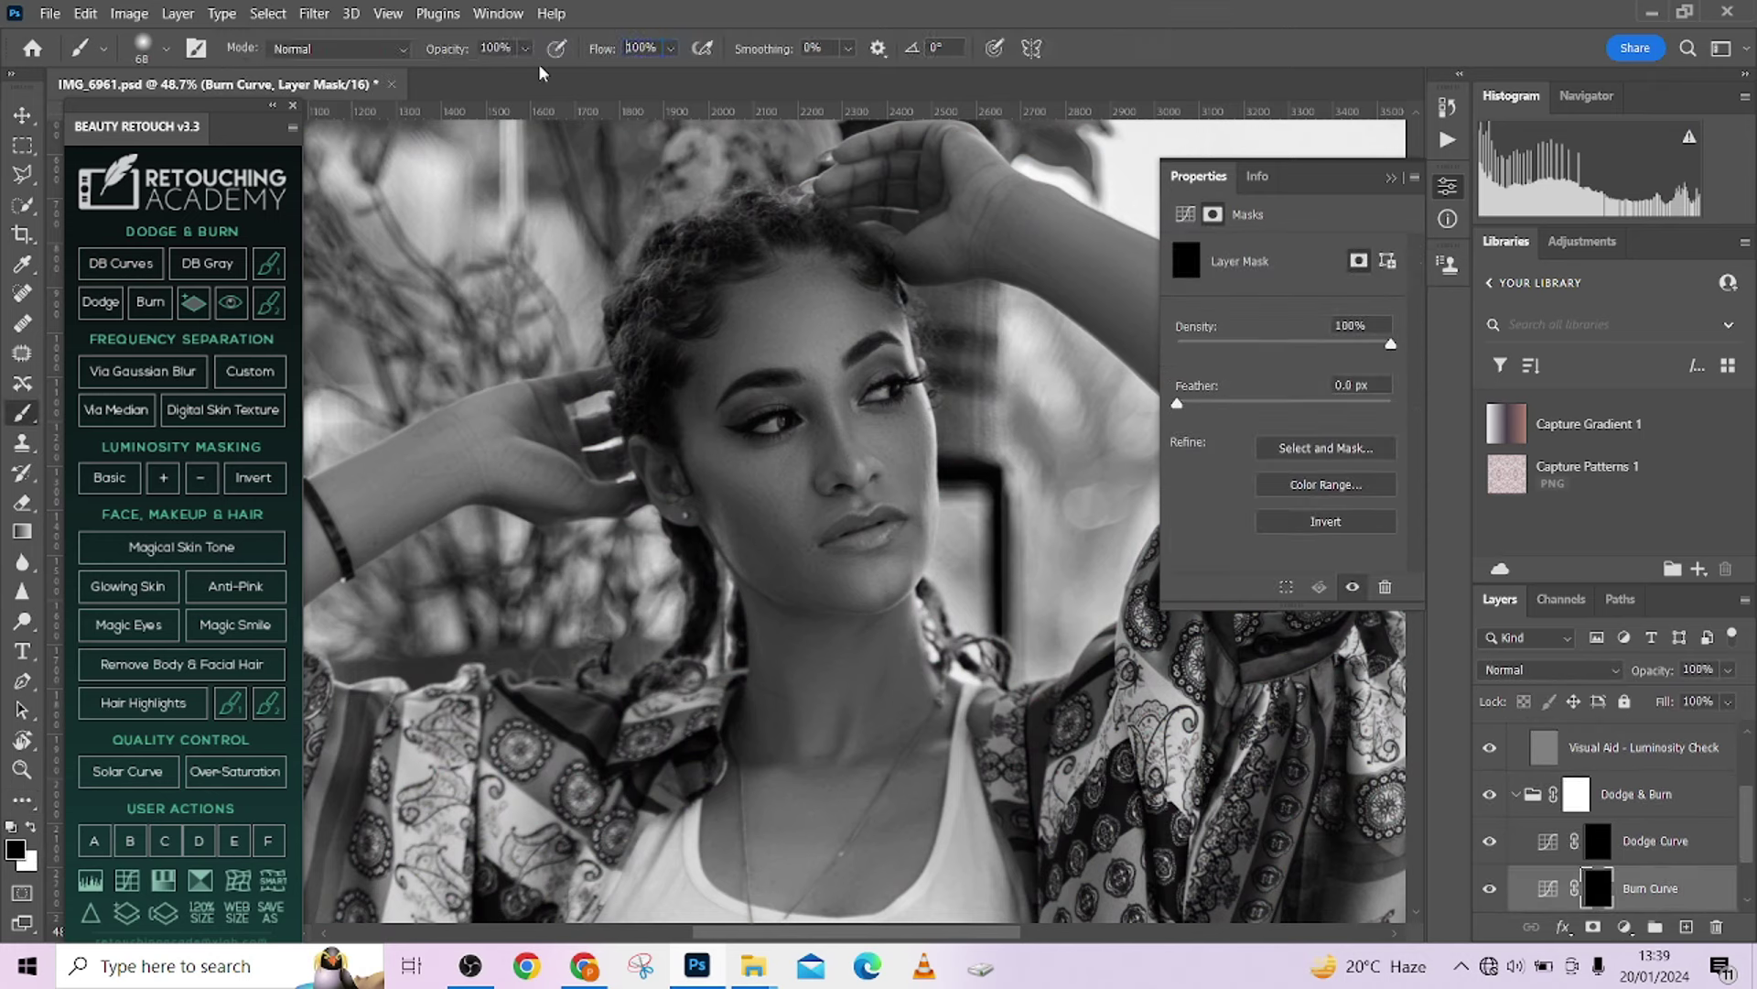
click(649, 50)
text(2)
text(x)
scroll(836, 366, up, 2)
Paint white on the Dodge Curve mask over the cheek and eye corner, resizing the brush.
mouse_move(836, 365)
mouse_down()
mouse_move(840, 450)
mouse_move(801, 330)
mouse_up()
key(bracketleft)
key(bracketleft)
key(bracketleft)
key(bracketleft)
key(bracketleft)
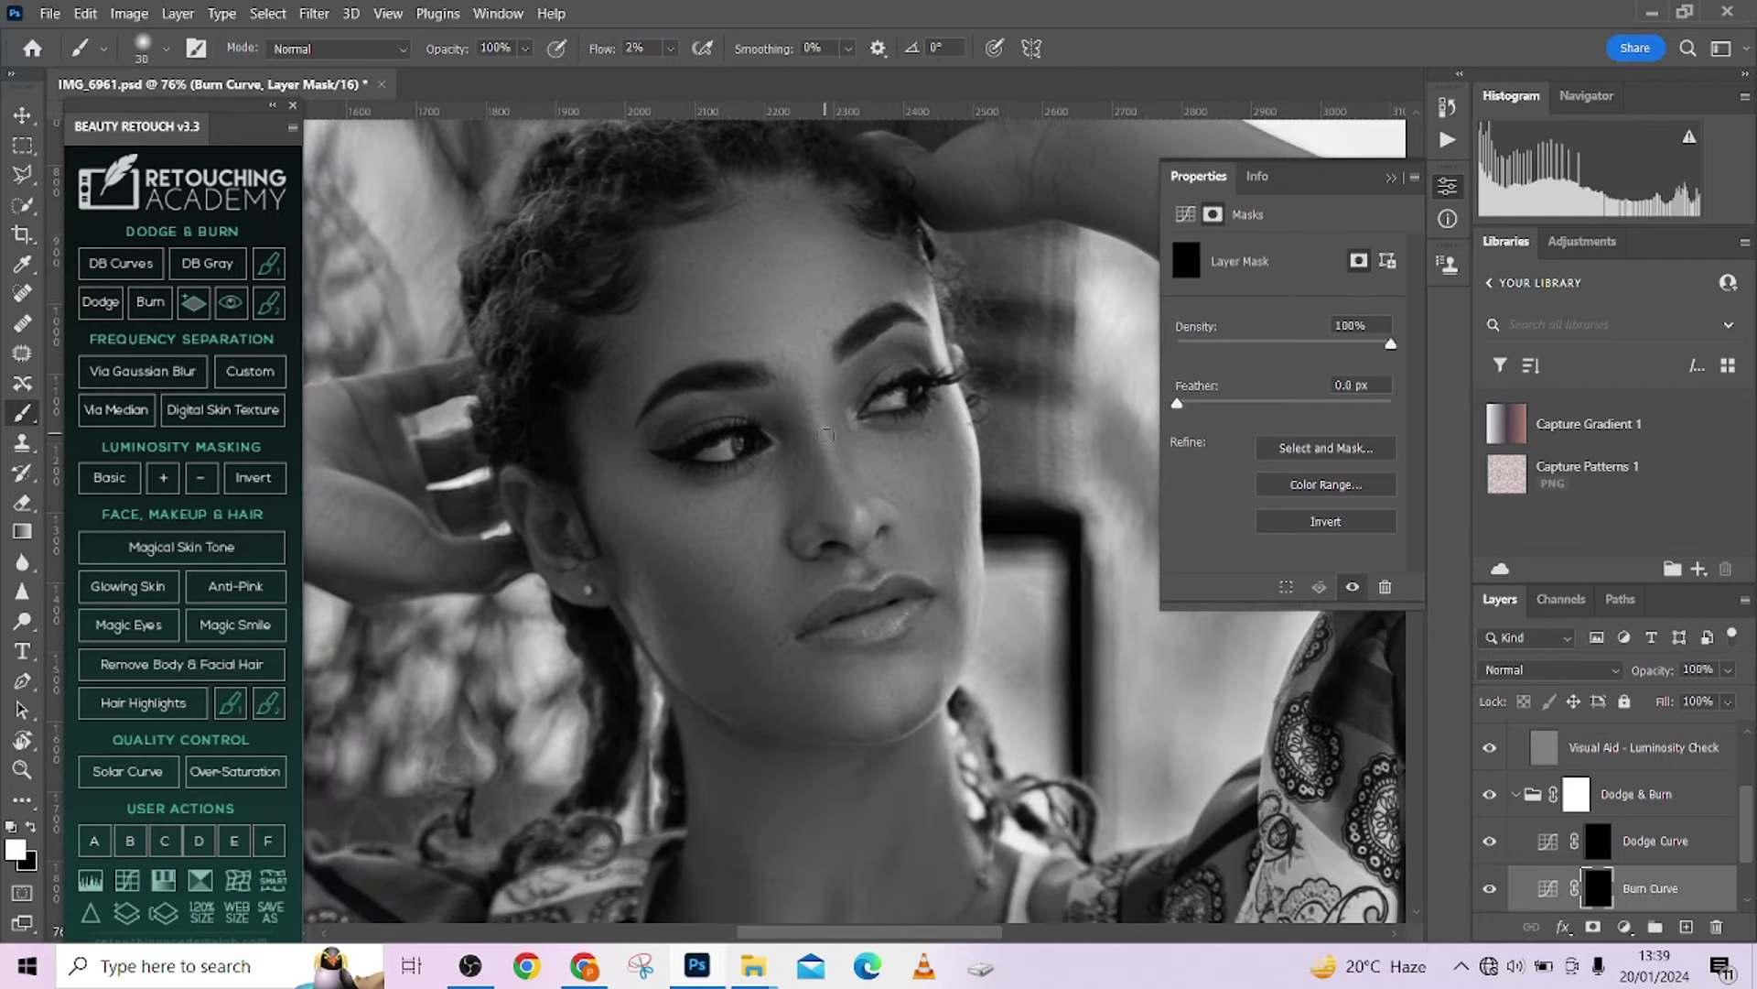
scroll(842, 441, up, 1)
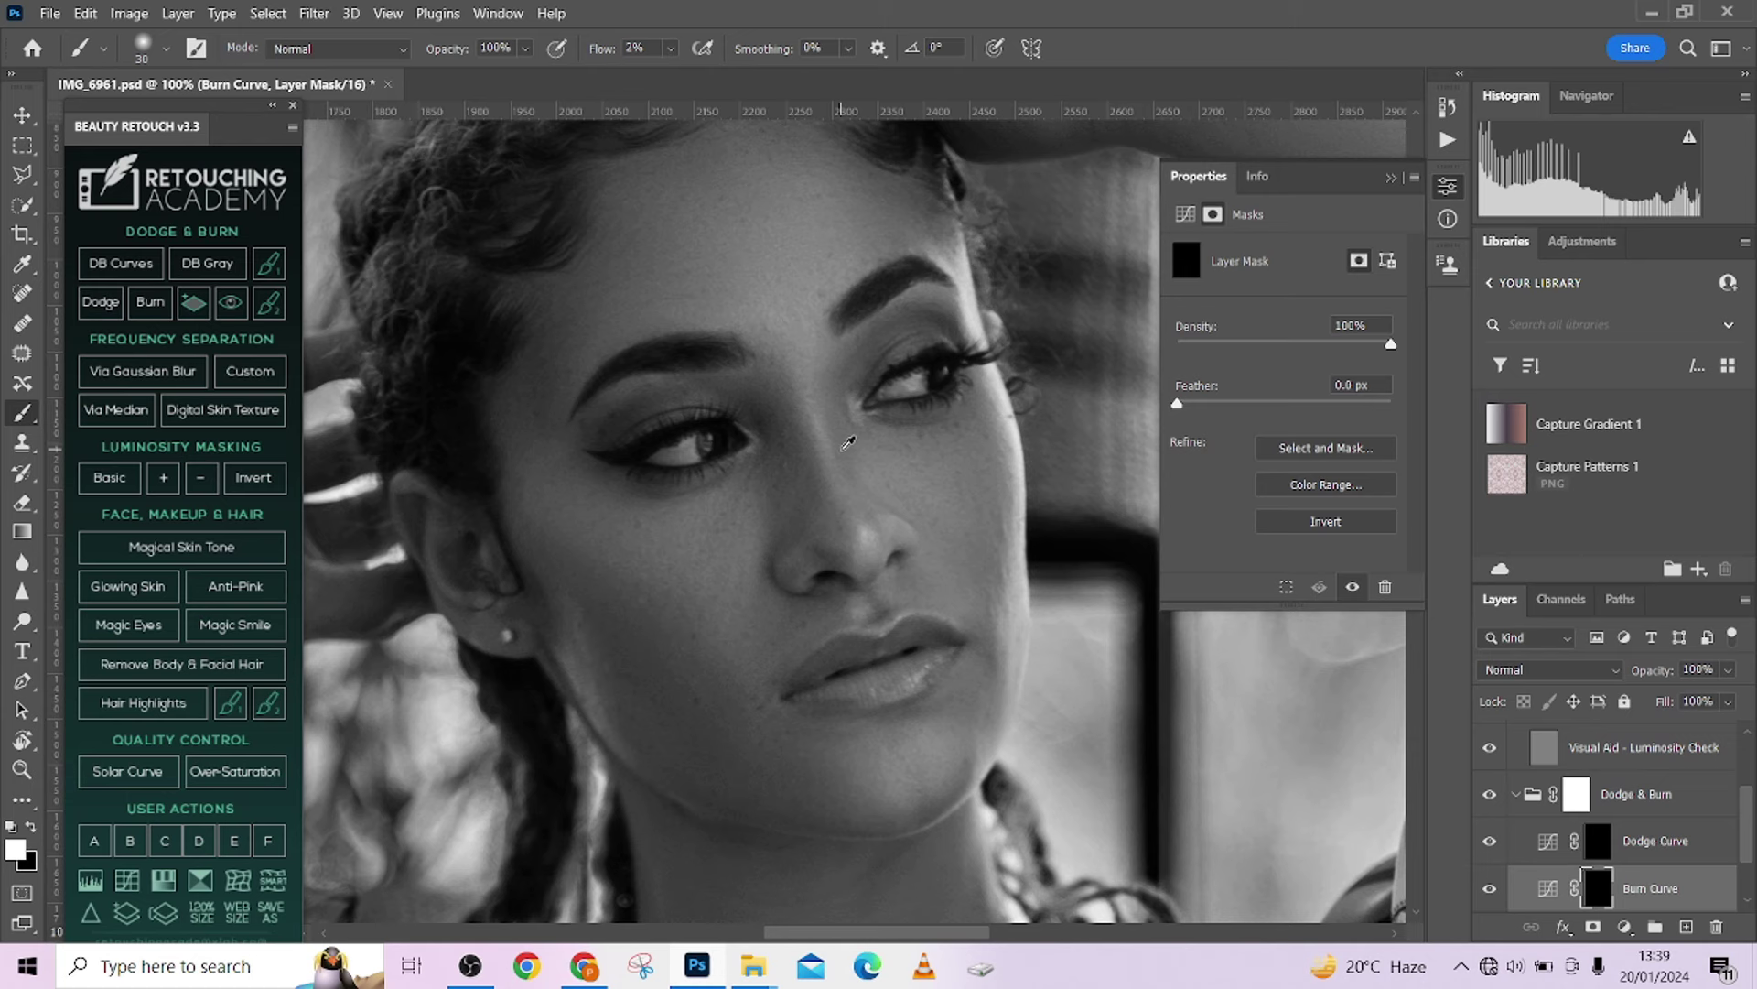
click(1604, 853)
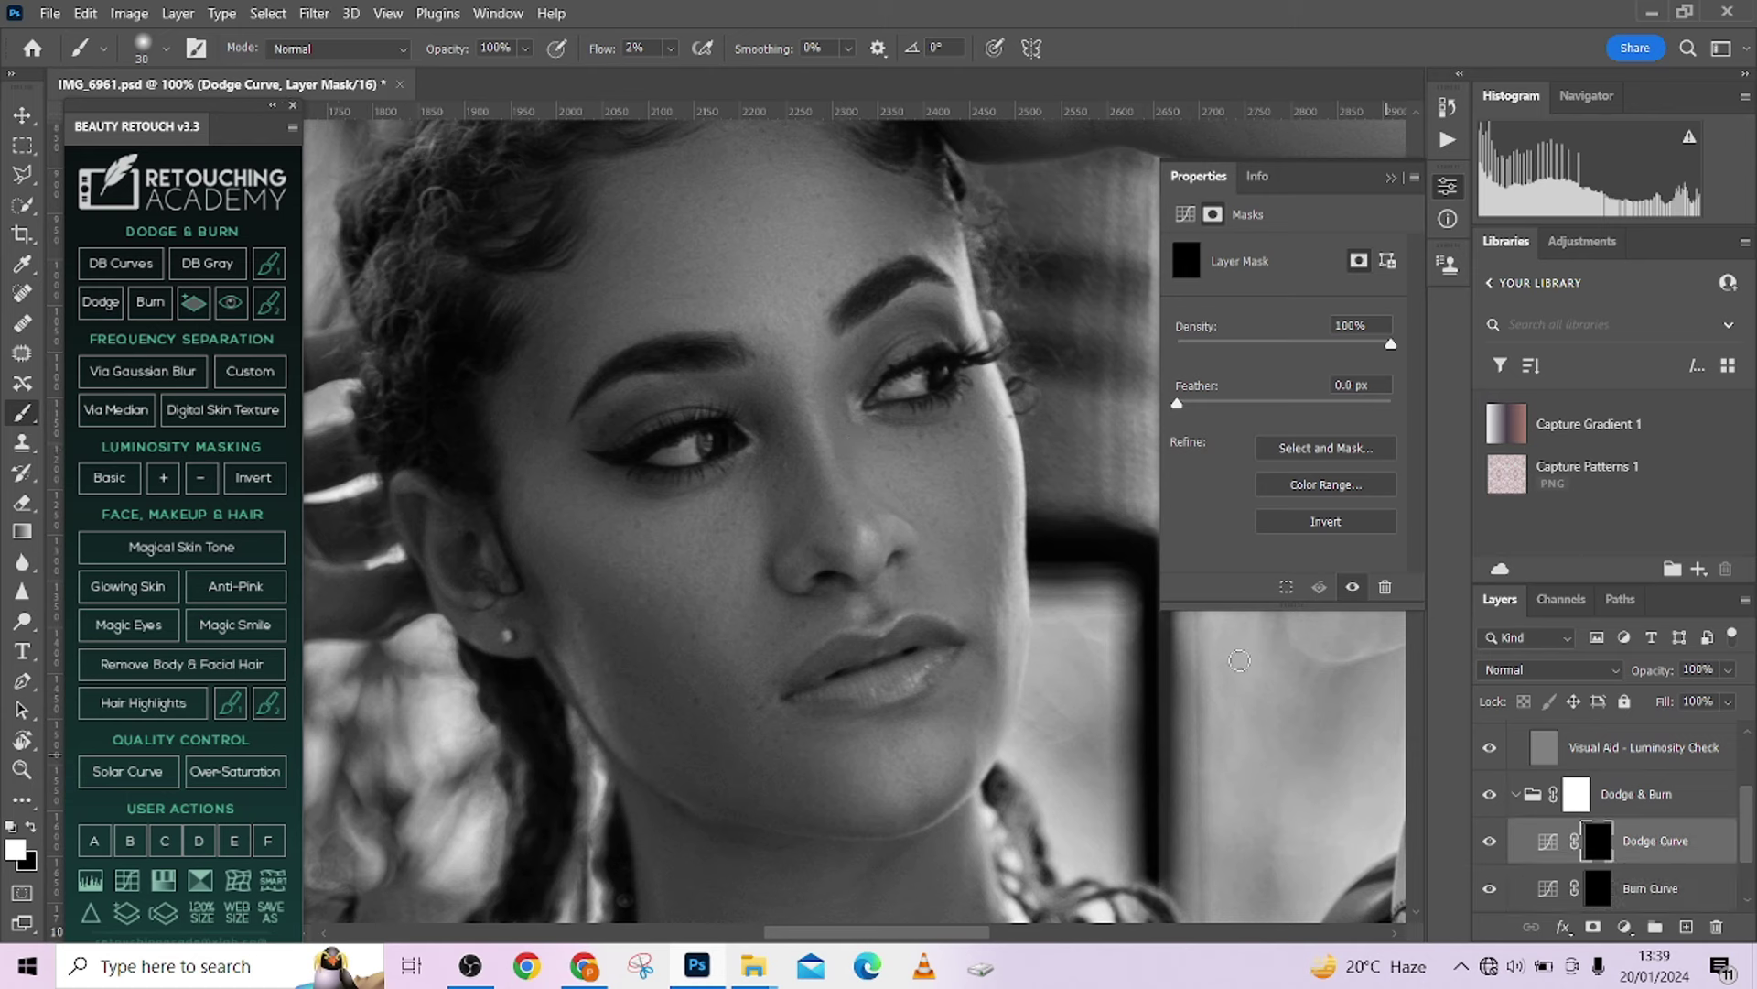
key(bracketleft)
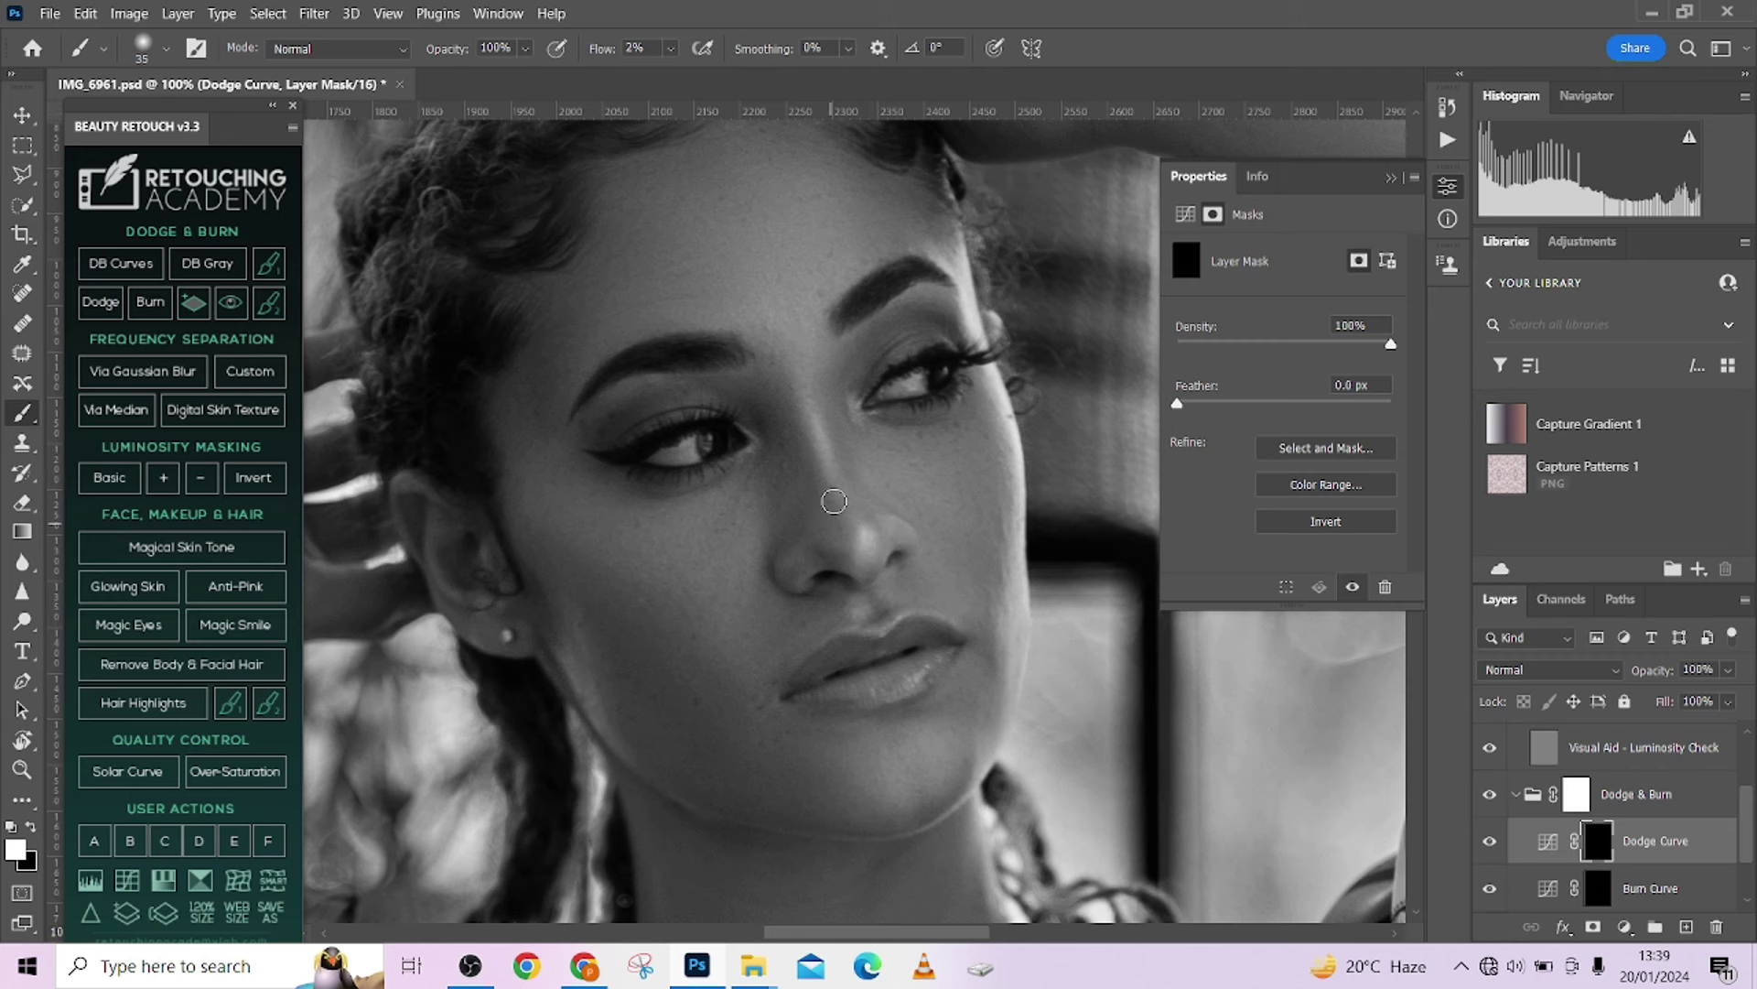
key(bracketright)
key(bracketright)
key(bracketright)
key(bracketright)
key(bracketright)
key(bracketright)
key(bracketright)
scroll(1552, 831, down, 1)
click(1489, 853)
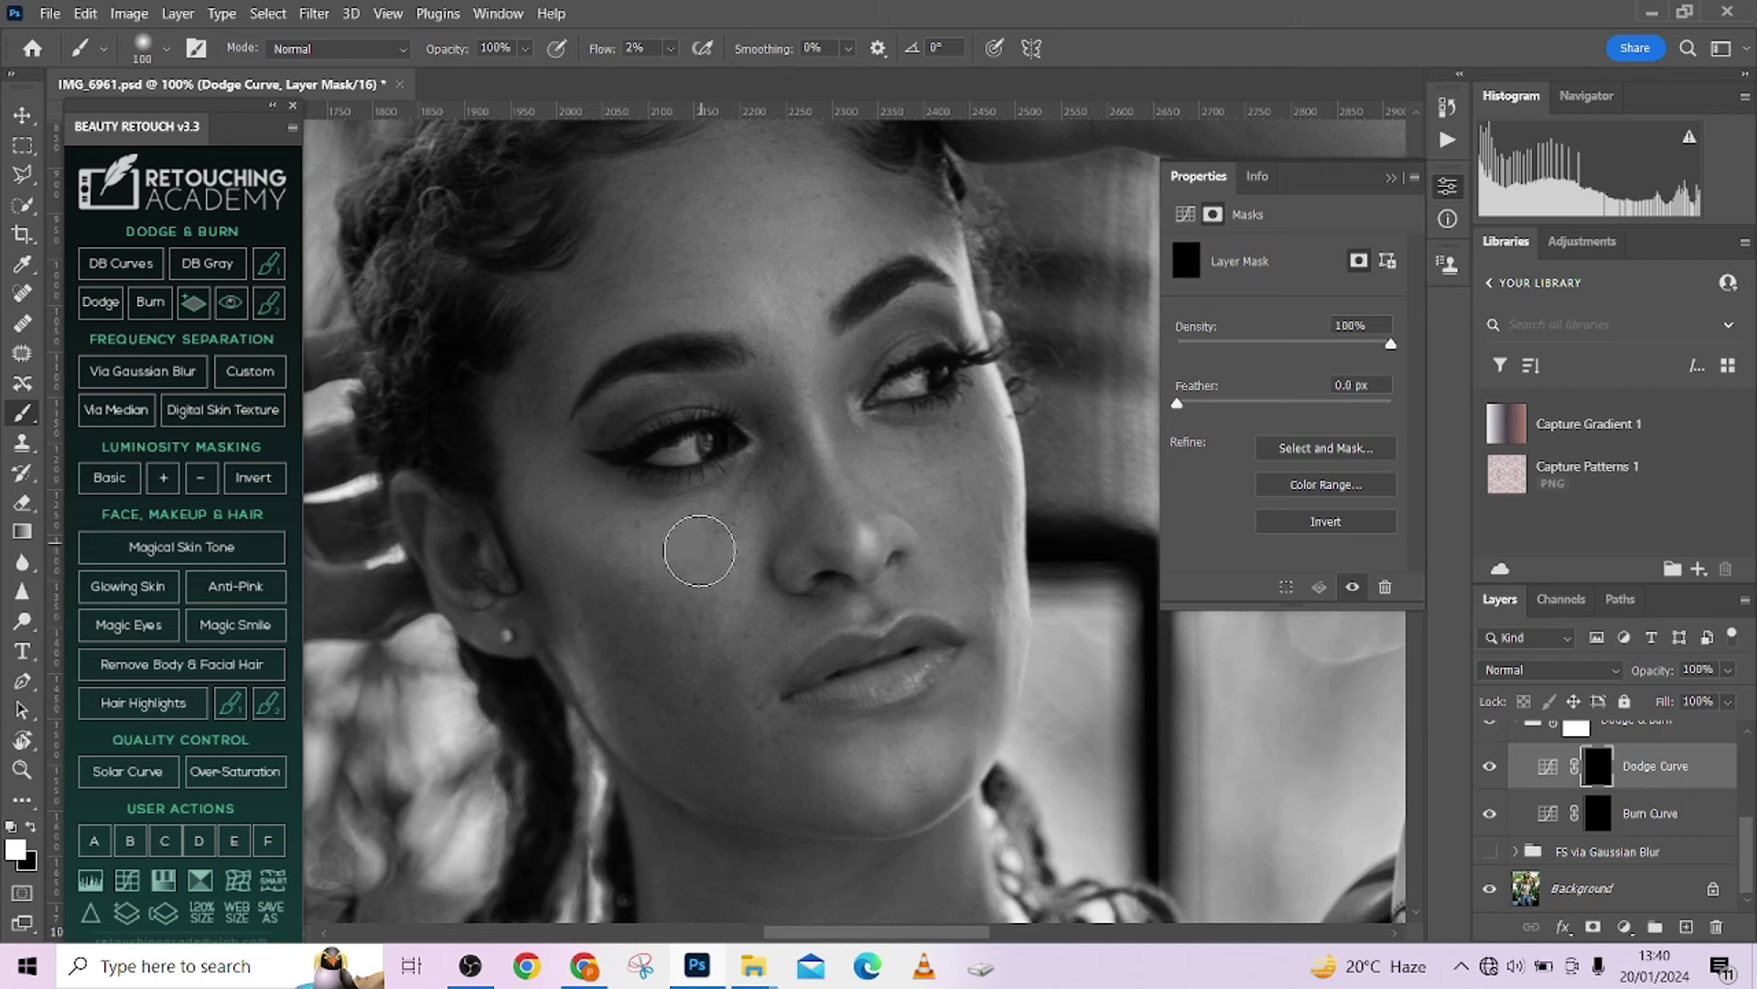
key(bracketleft)
key(bracketleft)
key(bracketleft)
key(bracketleft)
key(bracketleft)
Dodge the forehead and eyelid with low-flow white strokes on the Dodge Curve mask.
key(bracketright)
key(bracketright)
key(bracketright)
scroll(772, 424, up, 2)
scroll(771, 424, up, 2)
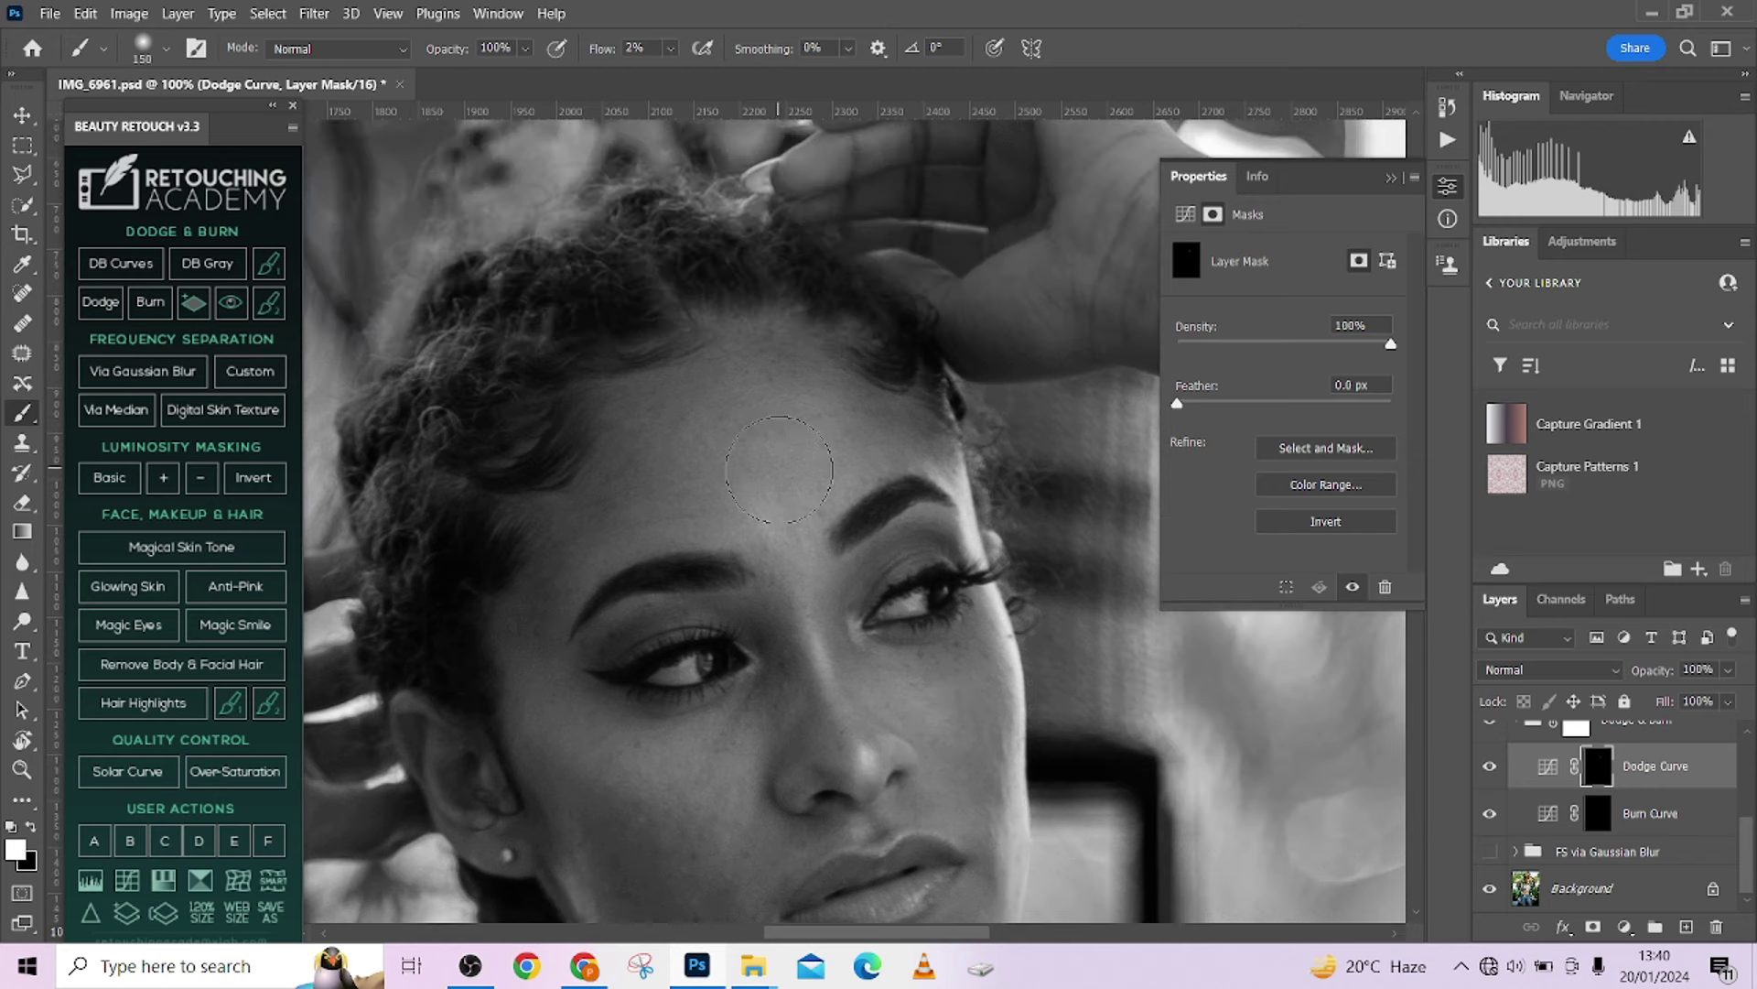
key(bracketright)
key(bracketright)
key(bracketright)
key(bracketleft)
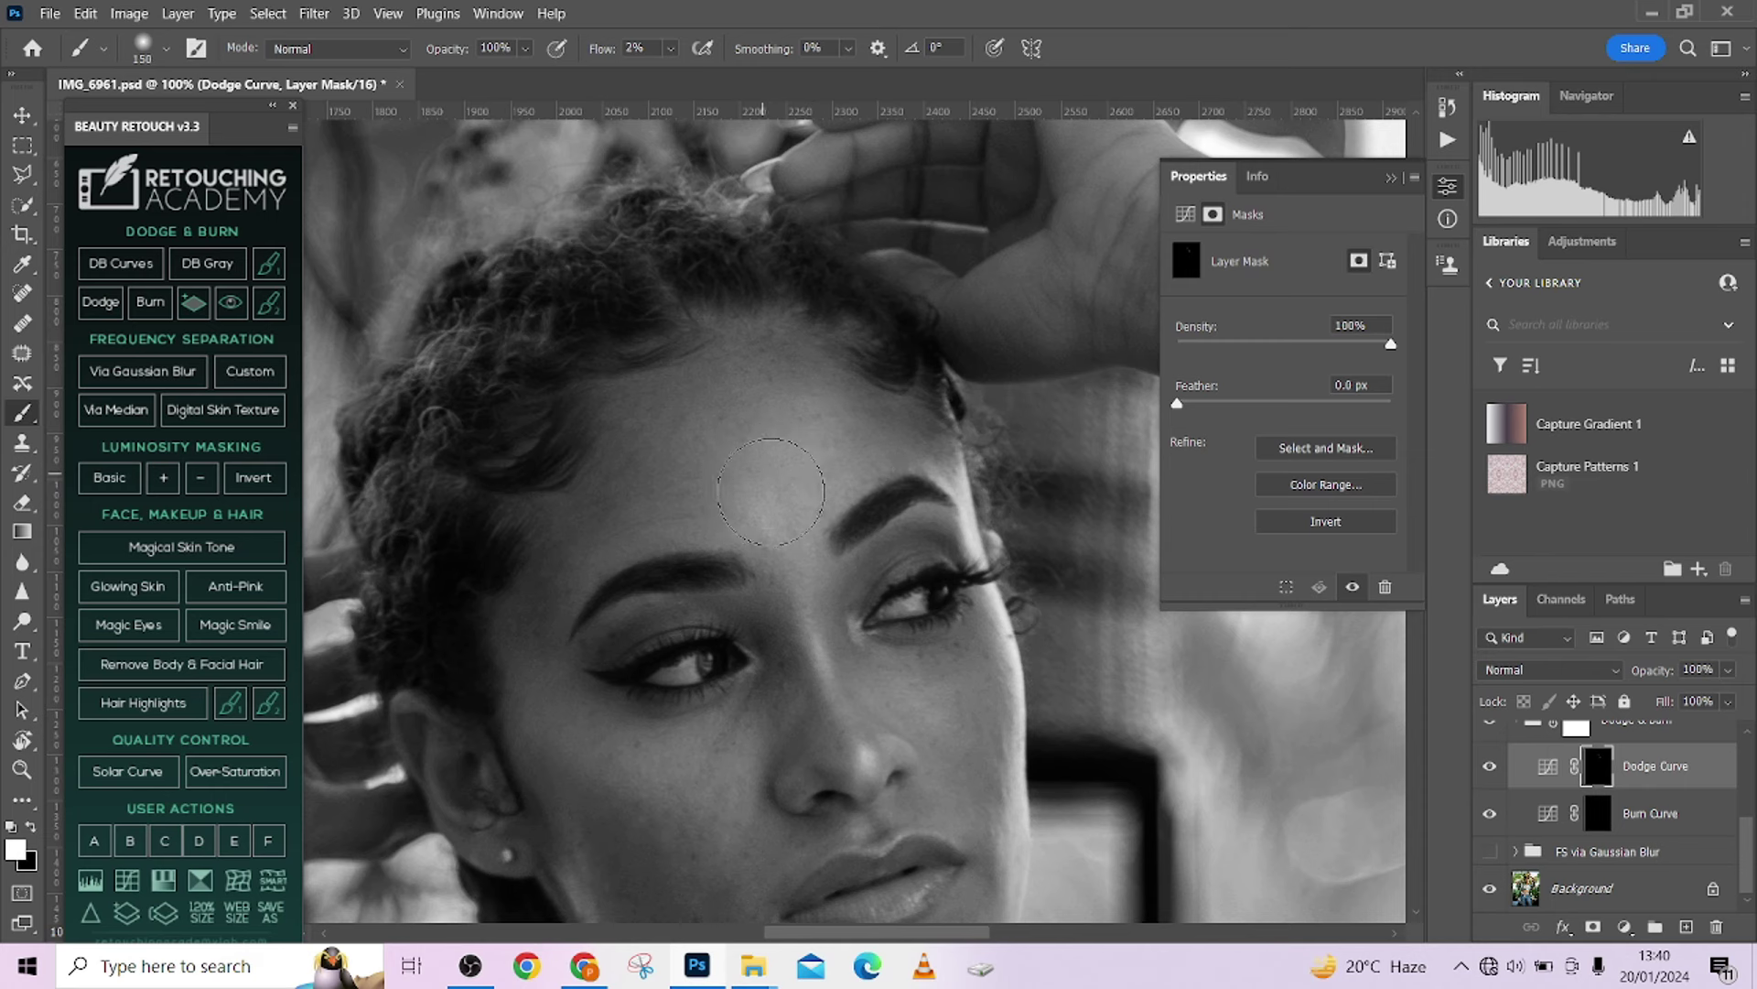
scroll(775, 462, down, 2)
key(bracketleft)
key(bracketleft)
key(bracketleft)
key(bracketleft)
key(bracketleft)
key(bracketleft)
key(bracketleft)
key(bracketleft)
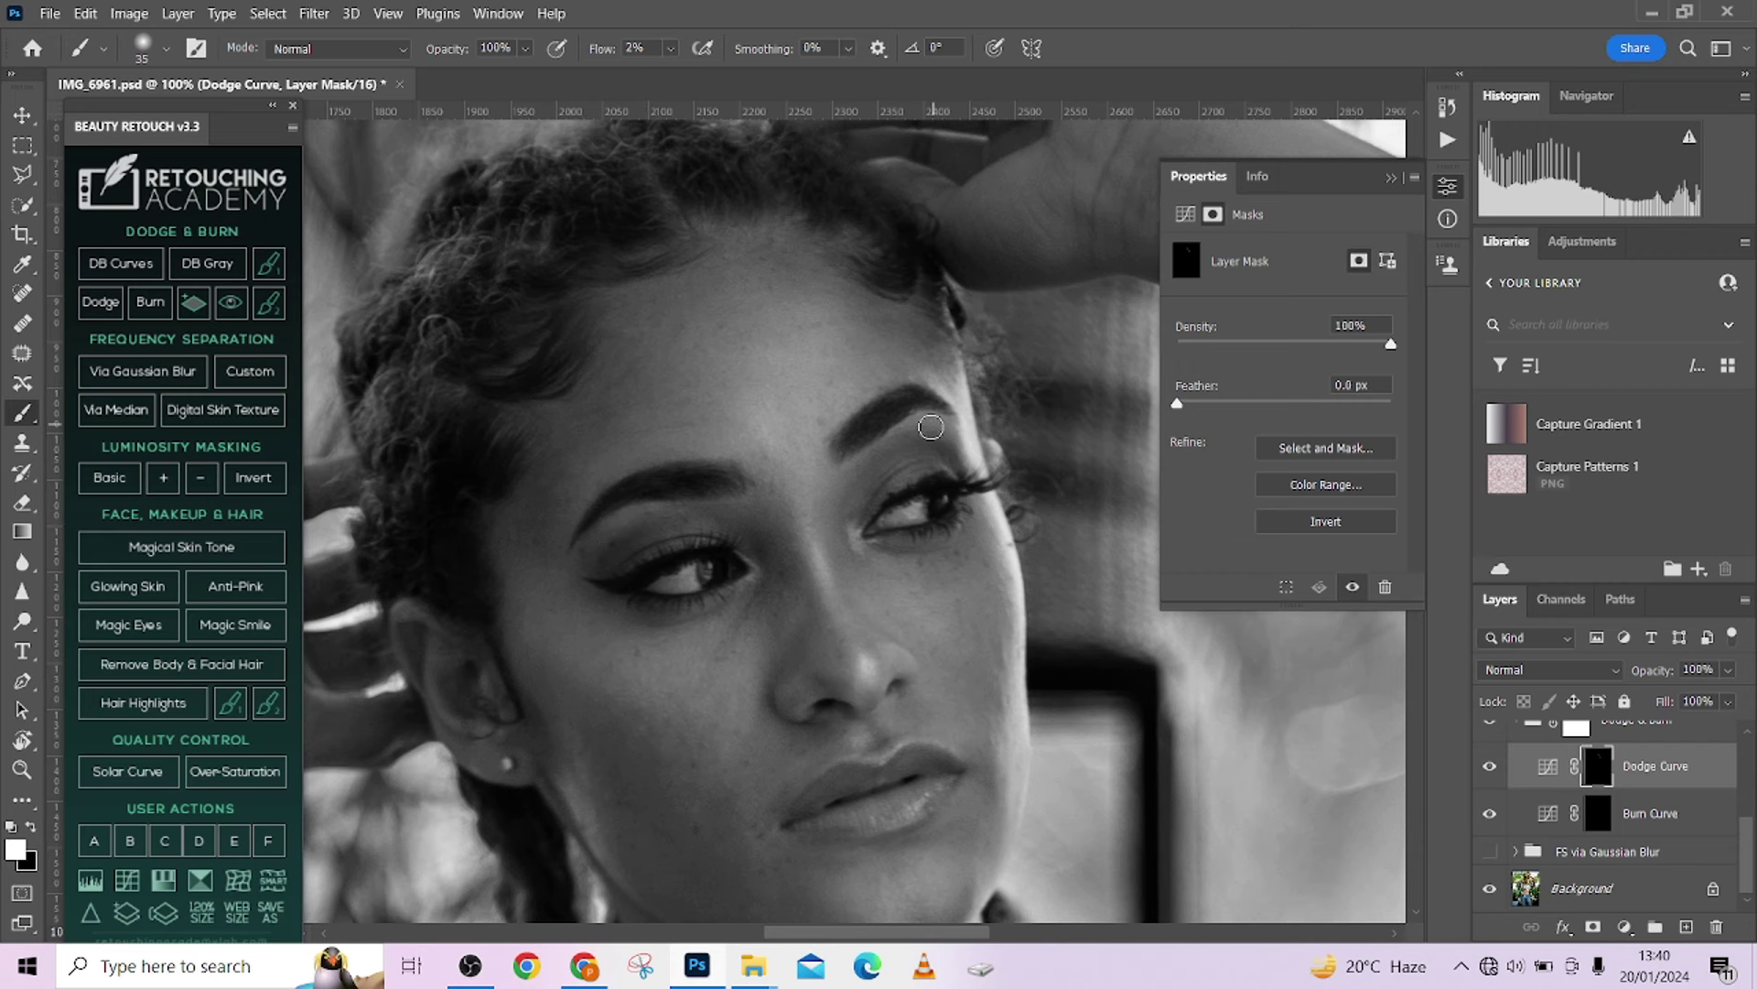
Dodge the chin, neck and skin between neck and right strap, then zoom out.
scroll(942, 495, down, 5)
key(bracketright)
key(bracketright)
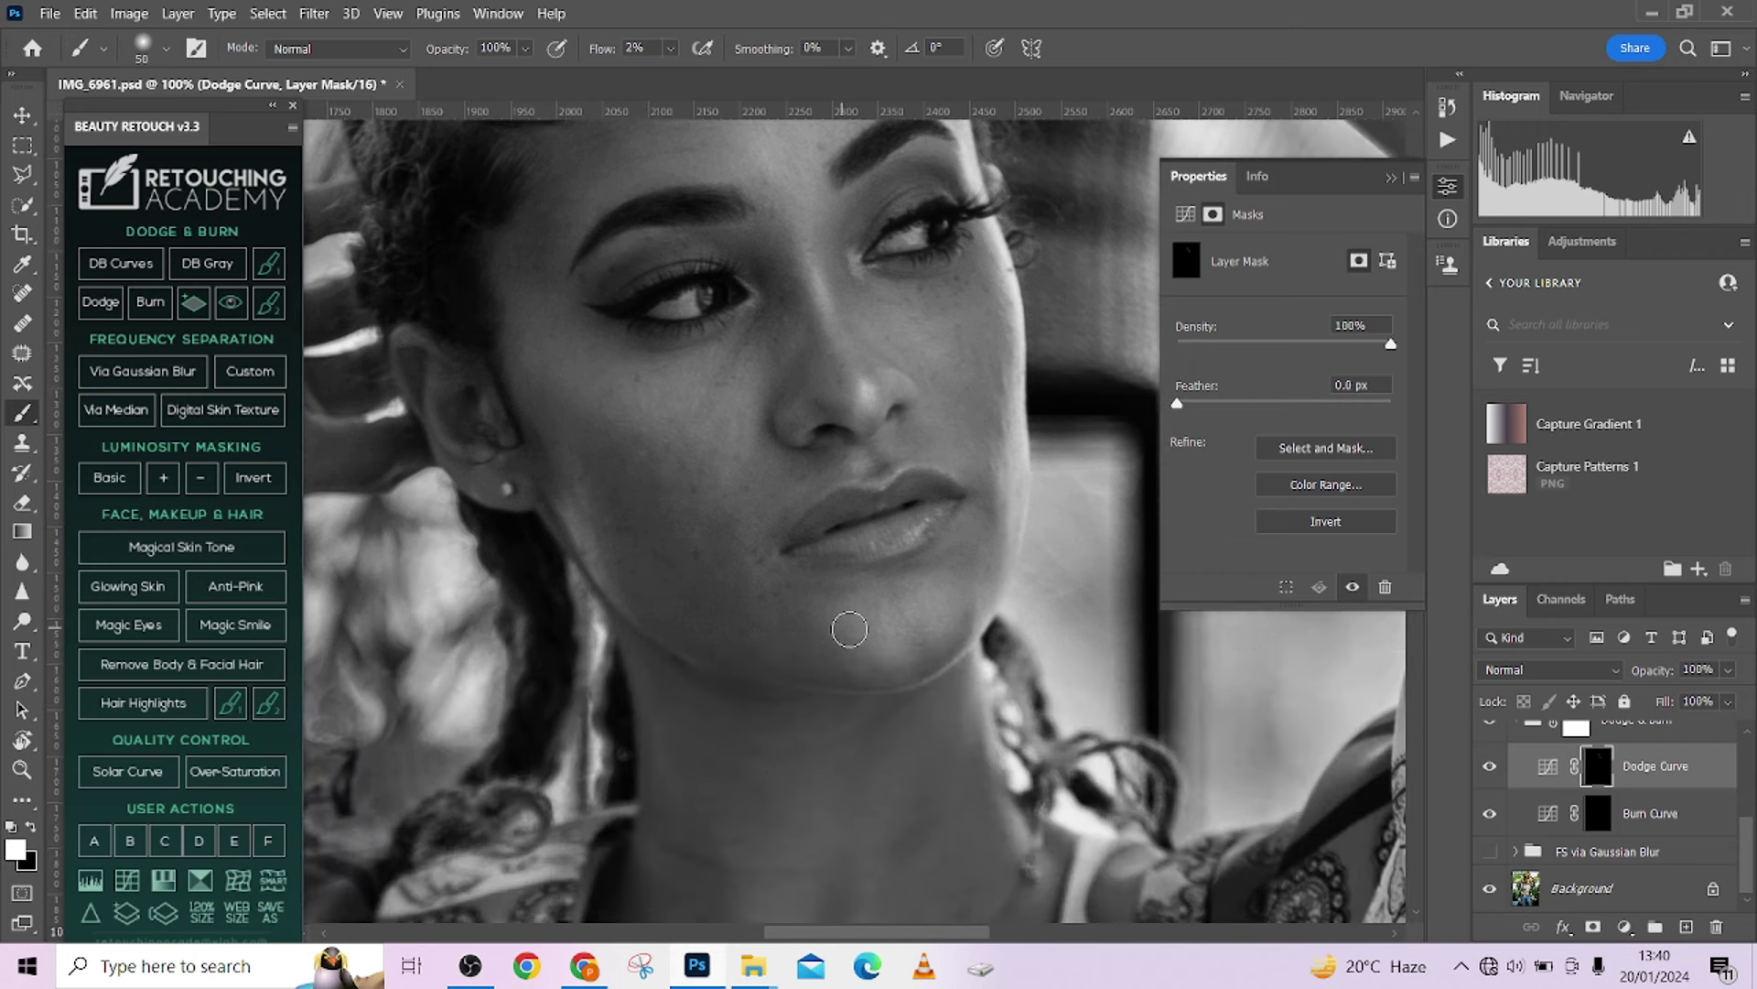
key(bracketright)
key(bracketright)
key(bracketright)
key(bracketright)
key(bracketleft)
key(bracketleft)
scroll(888, 435, up, 1)
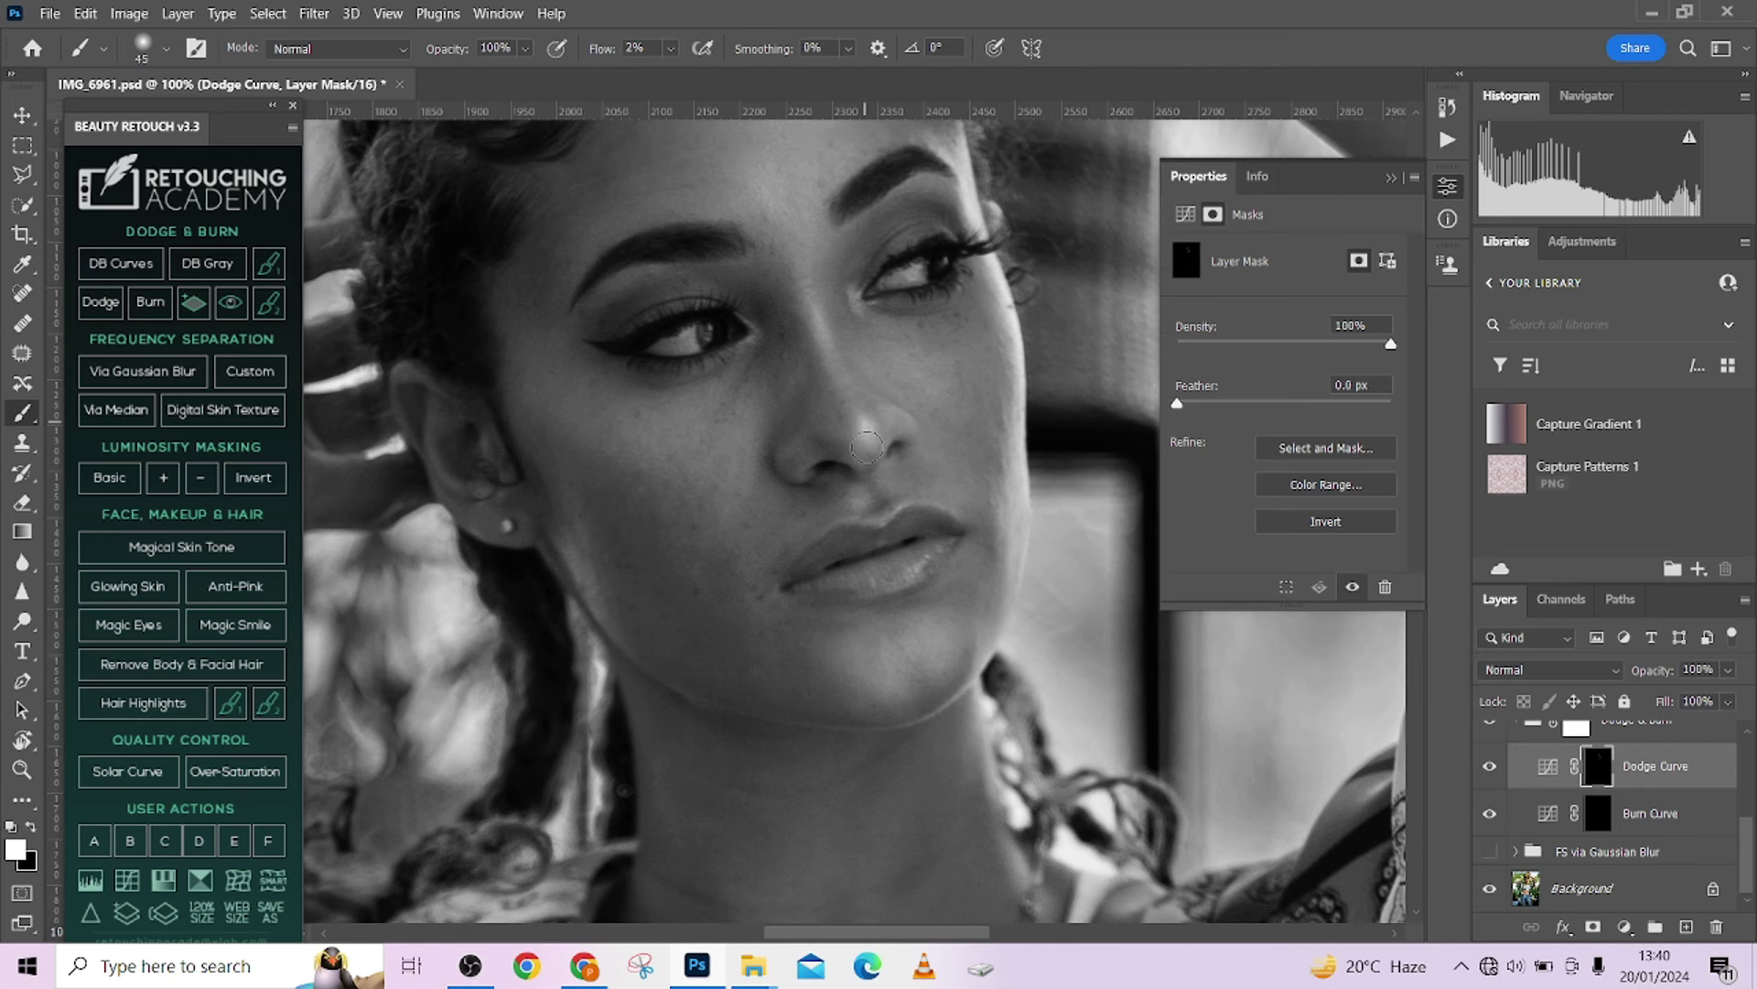
key(bracketright)
key(bracketright)
key(bracketright)
scroll(897, 714, down, 8)
key(bracketleft)
key(bracketleft)
key(bracketleft)
key(bracketleft)
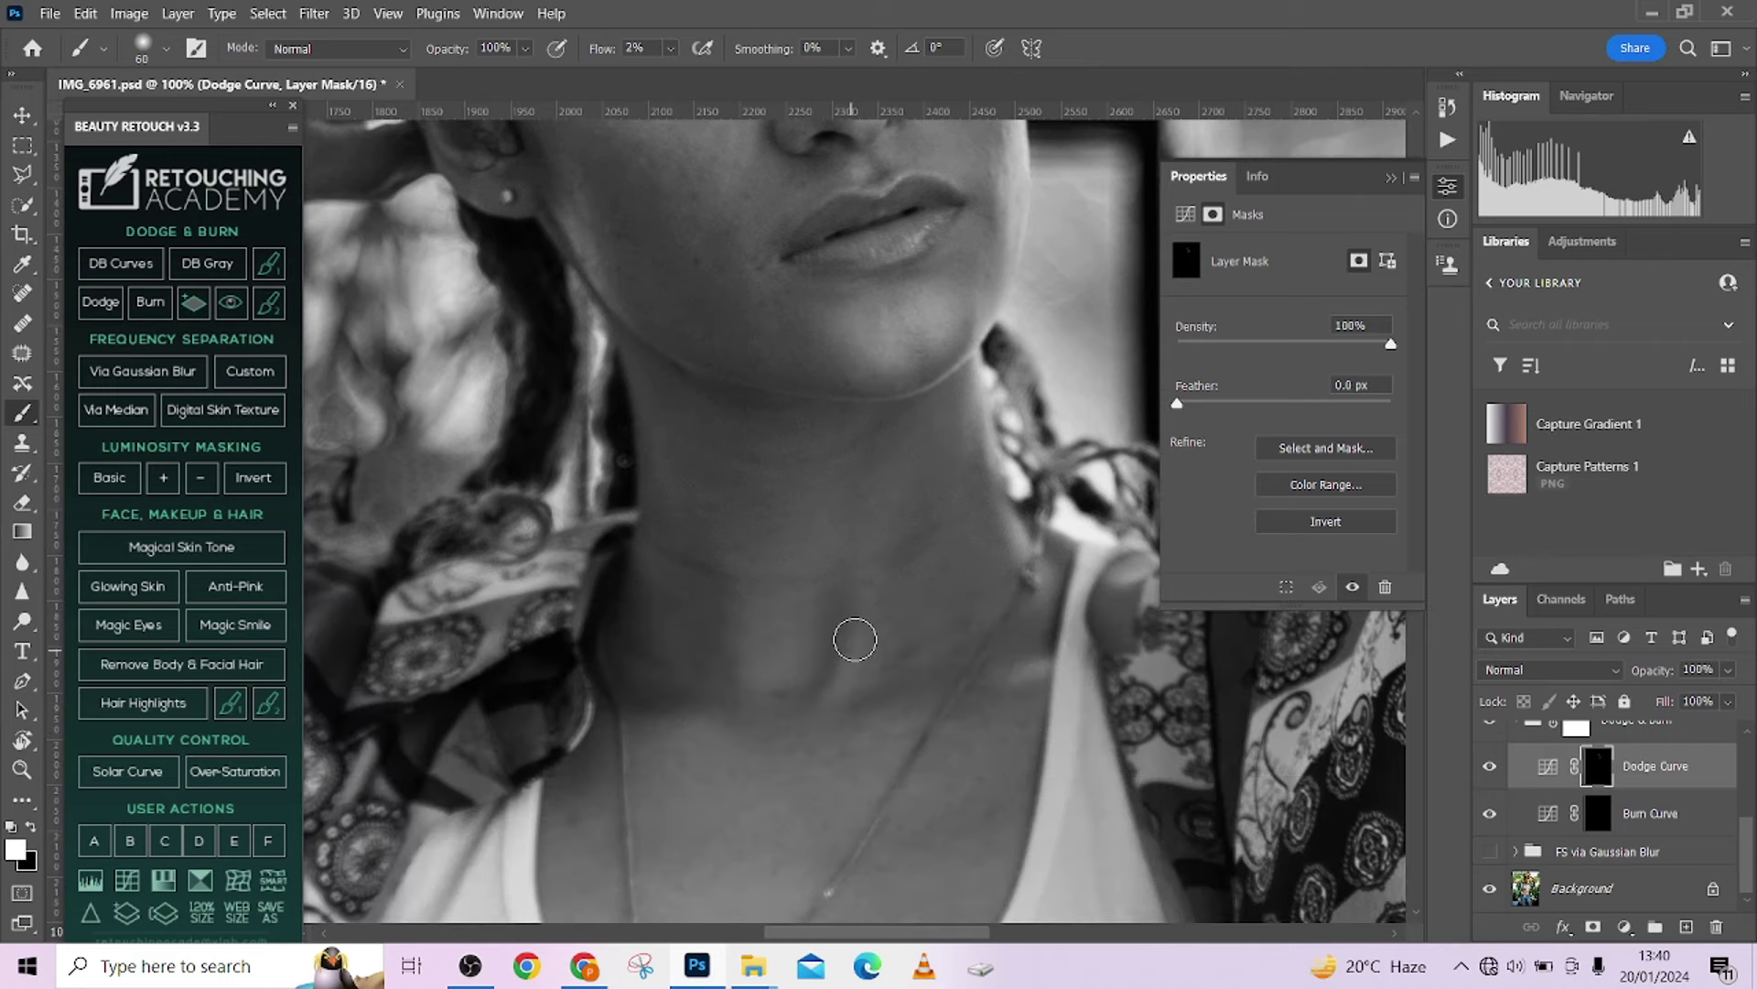
key(bracketright)
key(bracketright)
key(bracketright)
key(bracketright)
scroll(796, 570, down, 3)
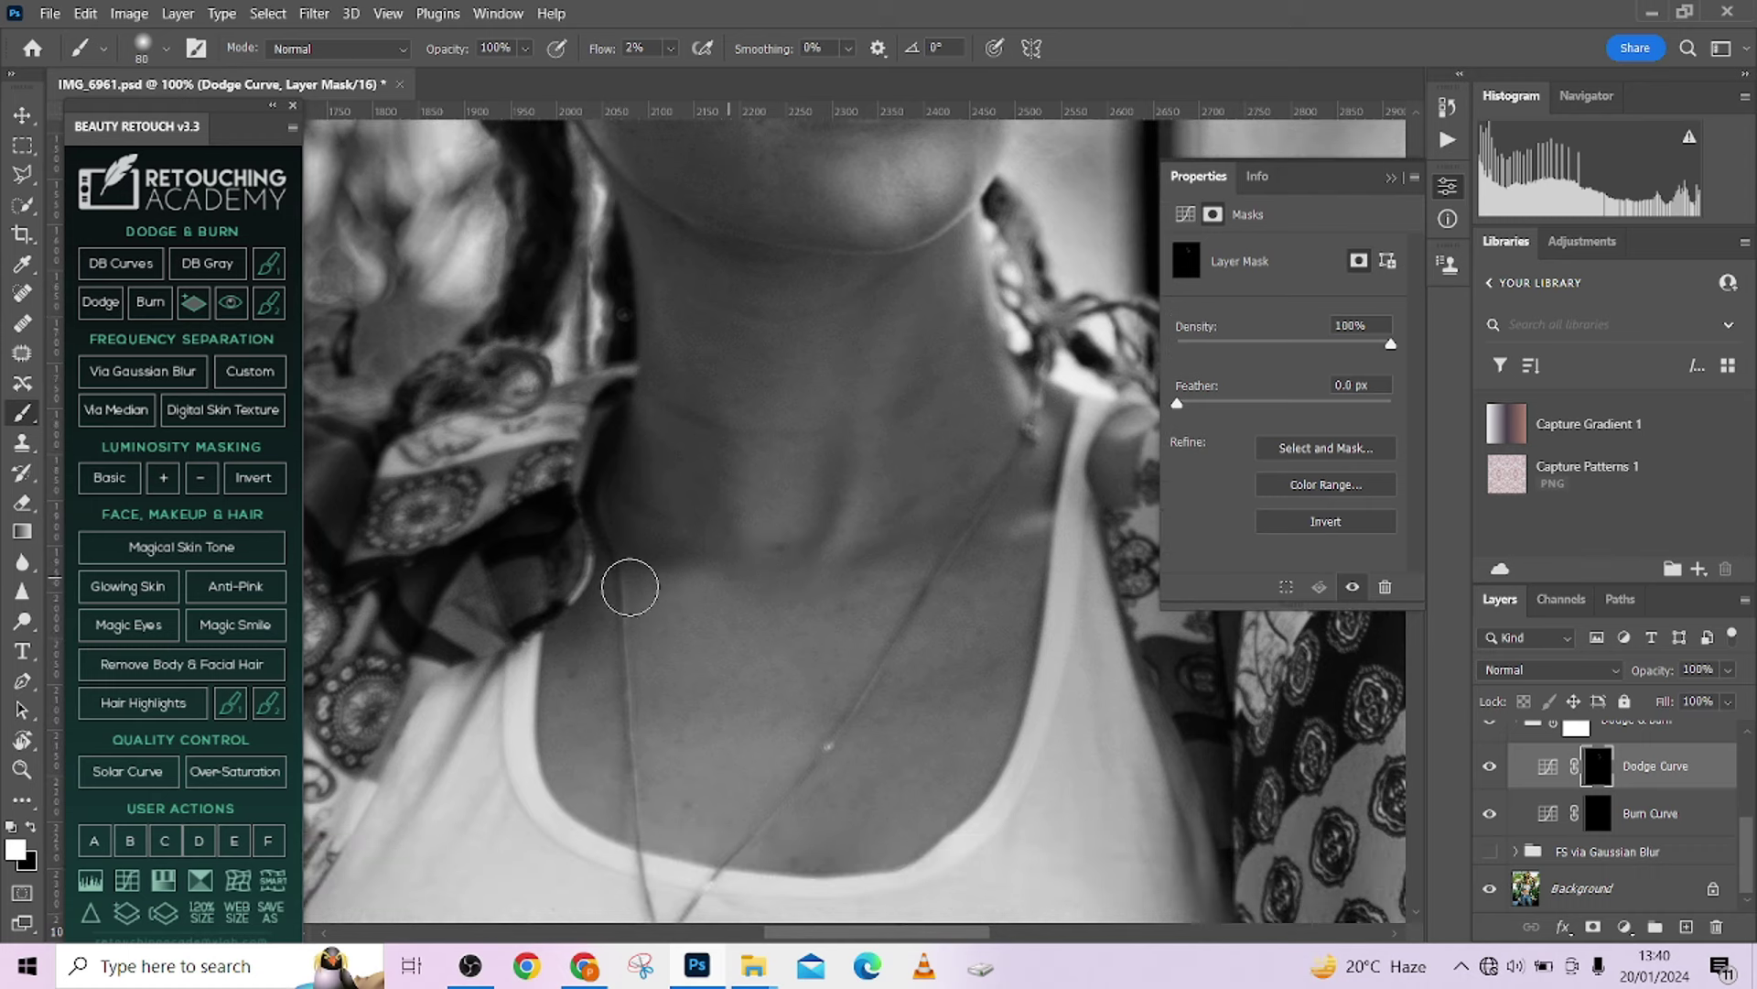
mouse_move(1007, 526)
mouse_down()
mouse_move(980, 530)
mouse_move(1028, 549)
mouse_move(1016, 670)
mouse_up()
scroll(1016, 670, down, 3)
Brighten the raised forearm and elbow with soft 2% flow strokes on the Dodge Curve mask.
scroll(946, 722, down, 2)
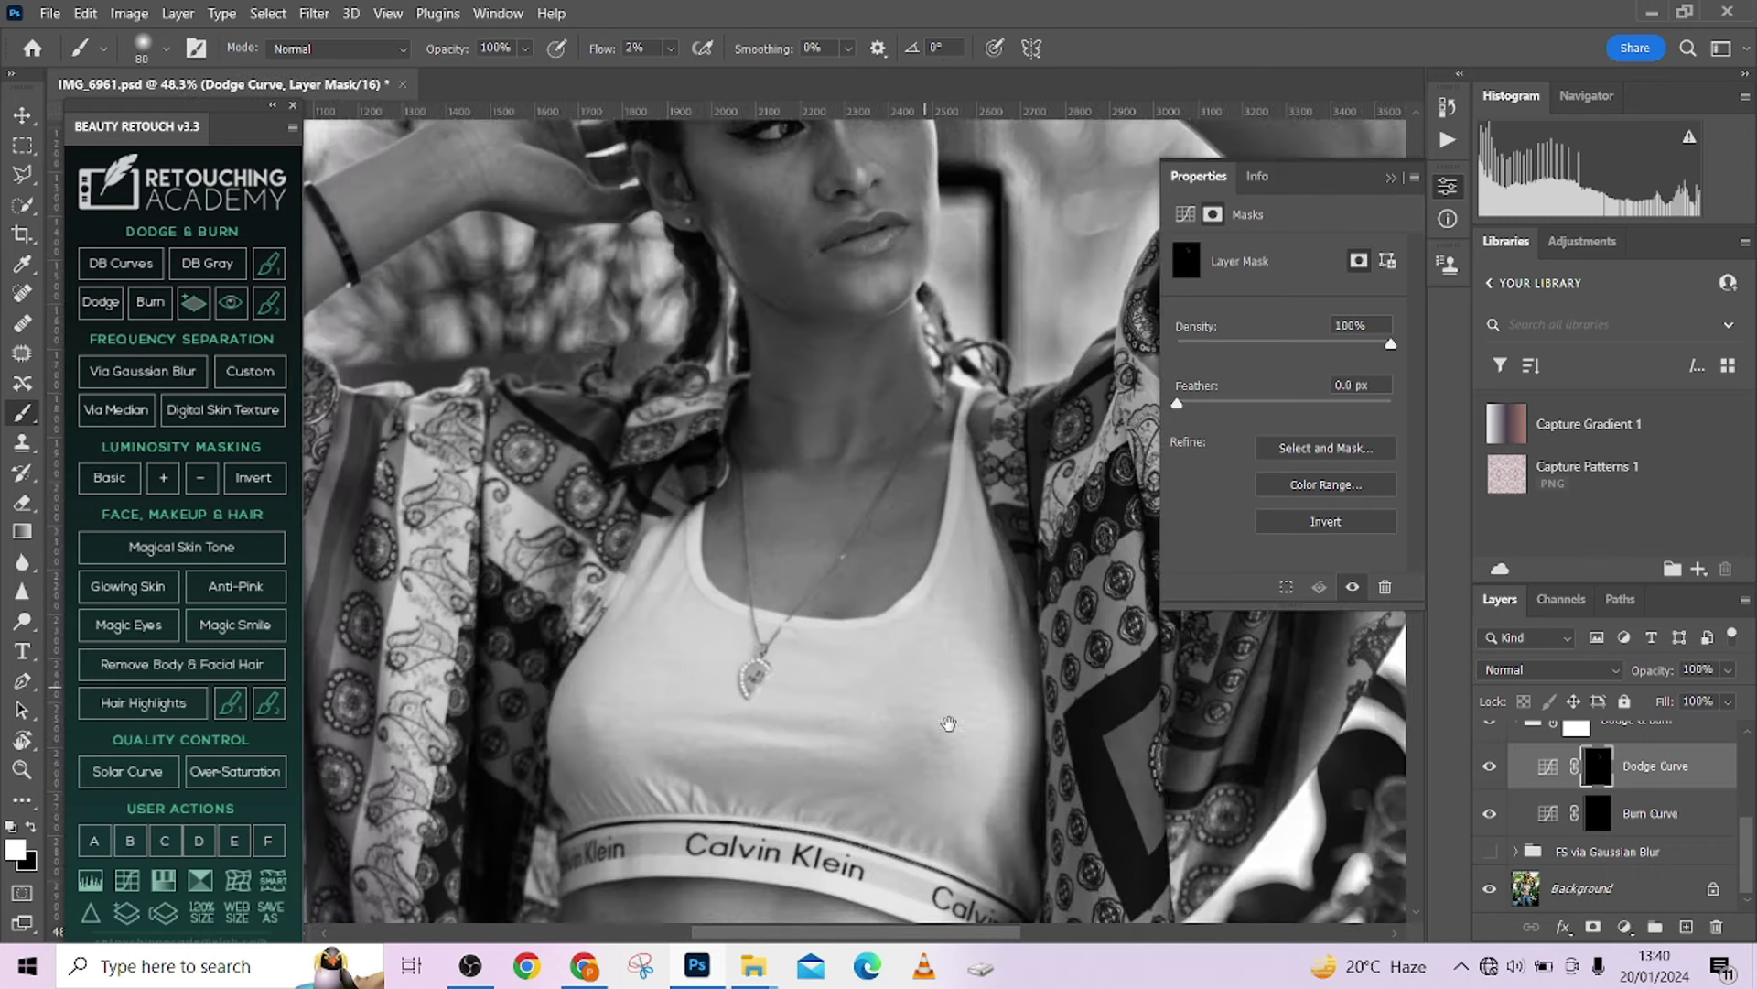
scroll(801, 758, up, 2)
scroll(801, 757, up, 5)
scroll(725, 627, right, 2)
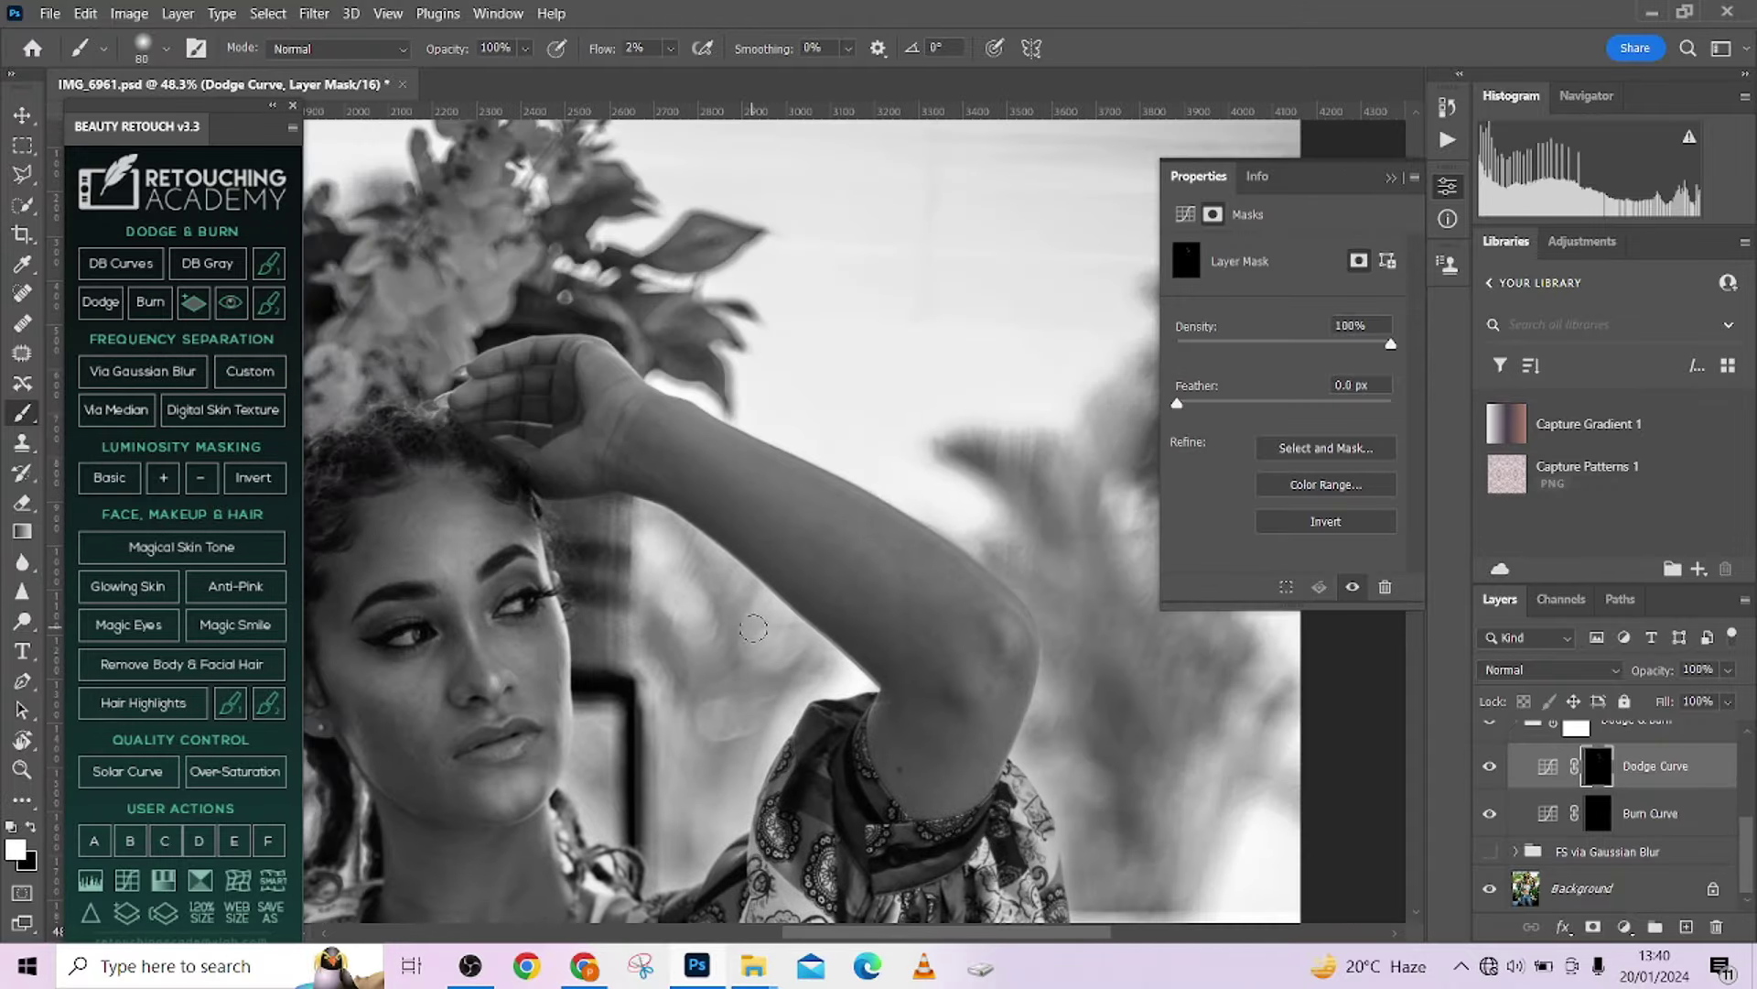
key(bracketright)
key(bracketright)
key(bracketright)
mouse_move(682, 442)
mouse_down()
mouse_move(935, 608)
mouse_move(835, 516)
mouse_move(954, 613)
mouse_move(817, 536)
mouse_move(947, 640)
mouse_move(921, 581)
mouse_move(989, 651)
mouse_move(775, 512)
mouse_move(926, 586)
mouse_move(669, 438)
mouse_move(892, 559)
mouse_move(973, 658)
mouse_move(948, 656)
mouse_move(973, 729)
mouse_move(936, 638)
mouse_move(973, 591)
mouse_move(1000, 616)
mouse_move(989, 593)
mouse_move(1018, 649)
mouse_up()
key(bracketleft)
key(bracketleft)
key(bracketleft)
key(bracketleft)
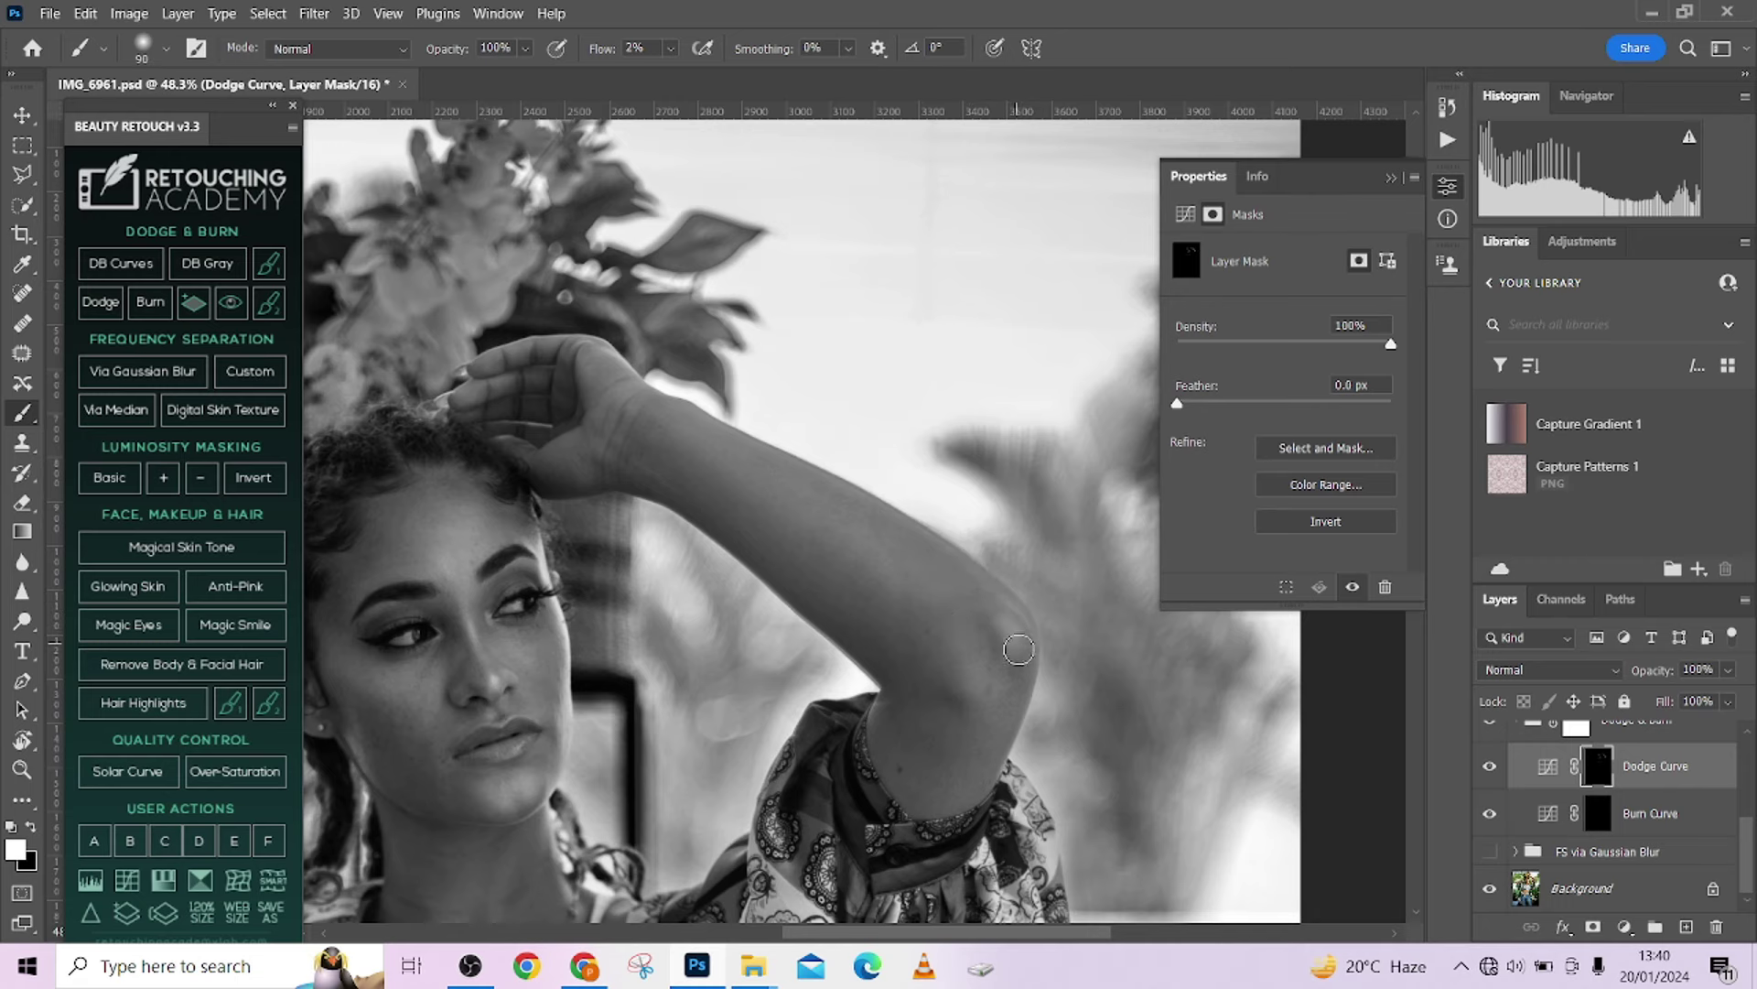
scroll(903, 593, down, 5)
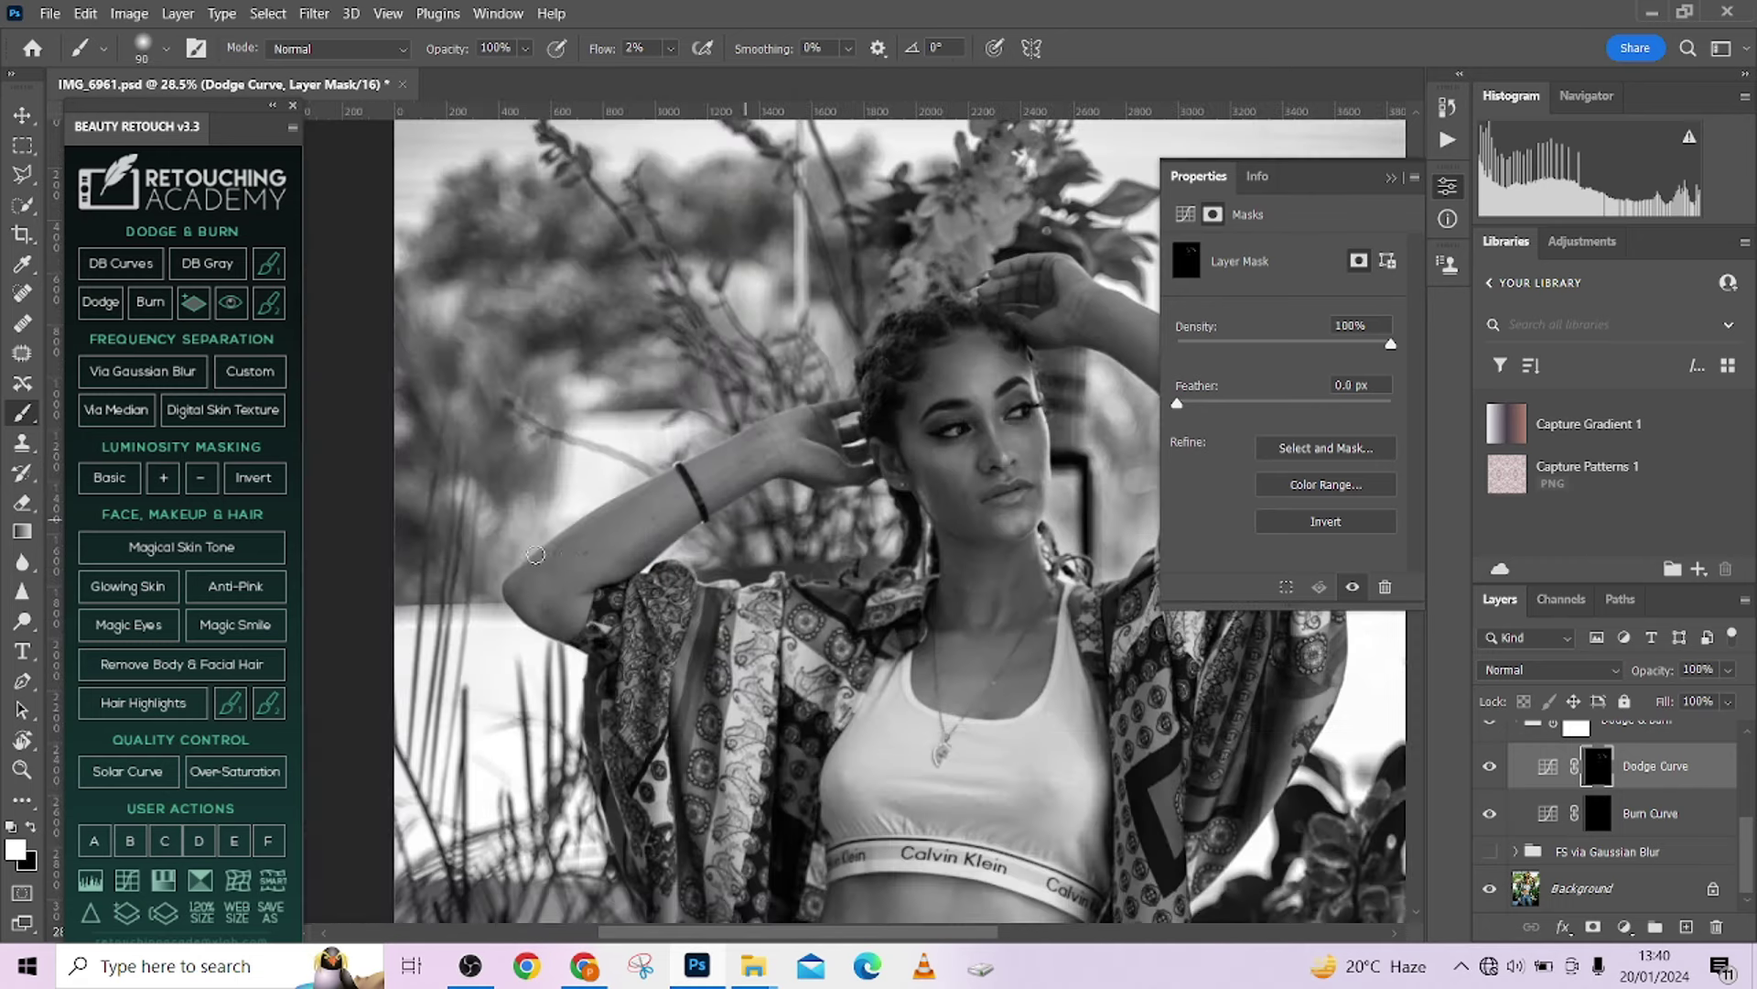
scroll(535, 554, up, 3)
drag(631, 553, 659, 554)
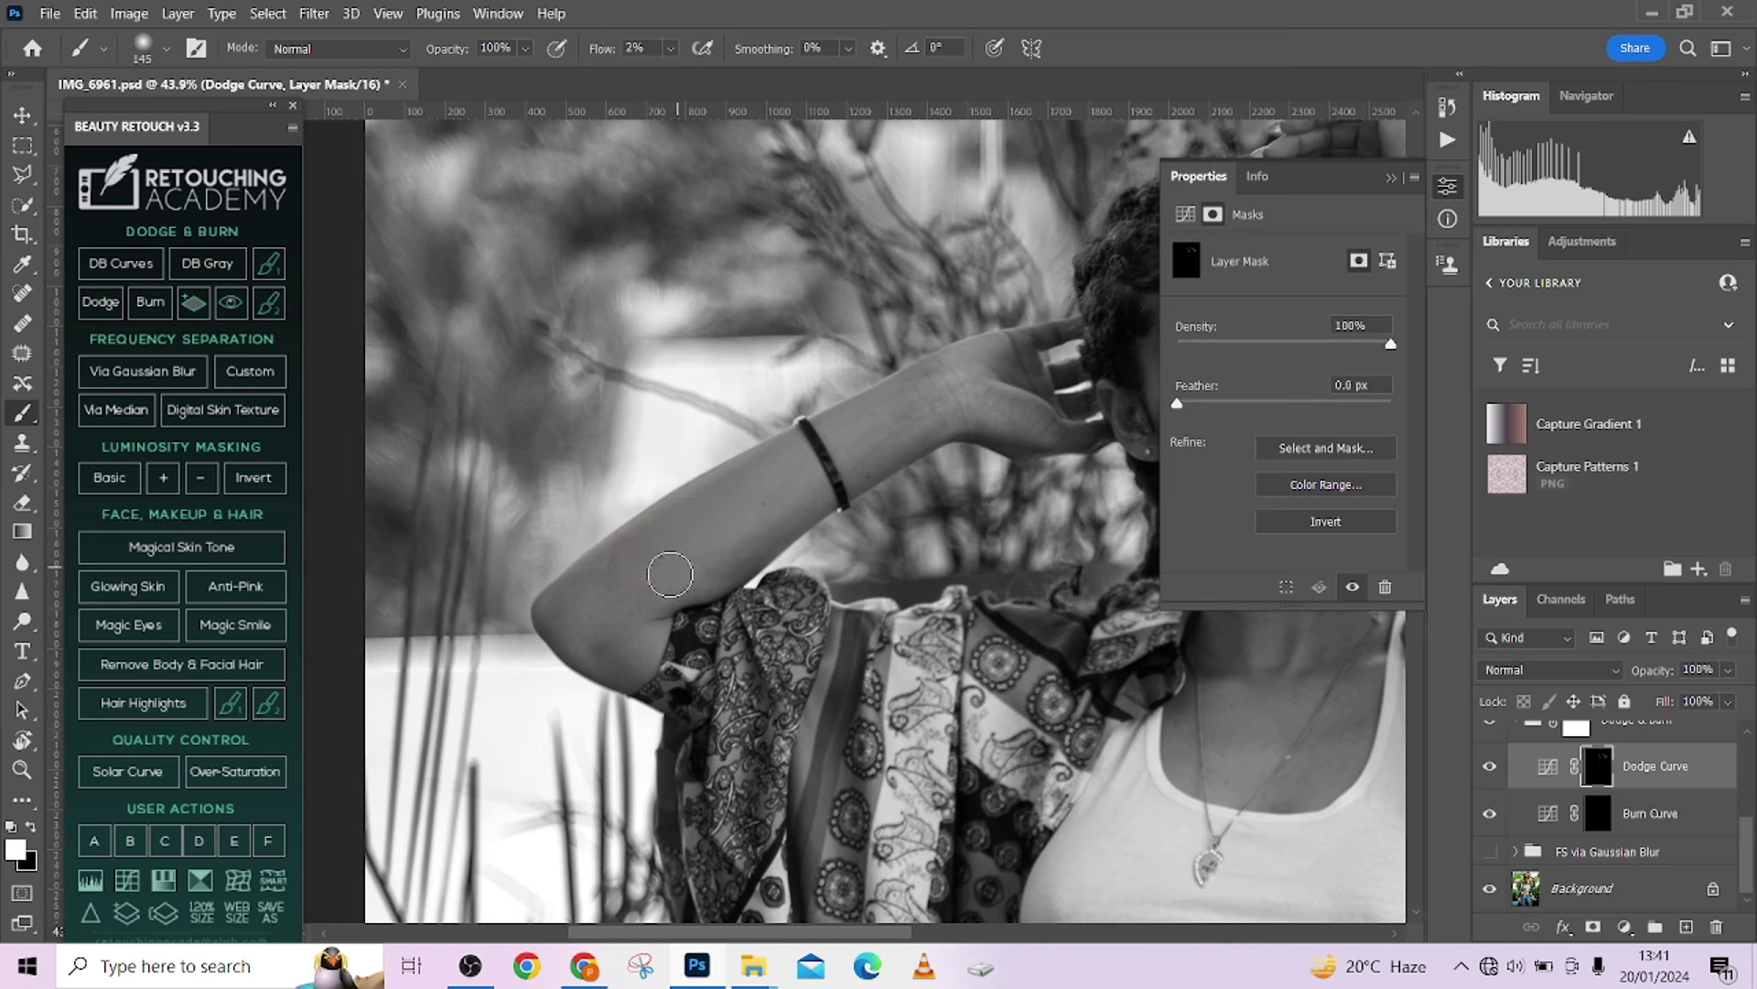
mouse_move(891, 452)
mouse_down()
mouse_move(842, 467)
mouse_move(906, 412)
mouse_move(962, 396)
mouse_move(763, 516)
mouse_move(618, 646)
mouse_move(832, 442)
mouse_move(607, 648)
mouse_up()
Lighten the waist, stomach and navel area on the Dodge Curve mask with a 200 px brush.
scroll(608, 647, down, 2)
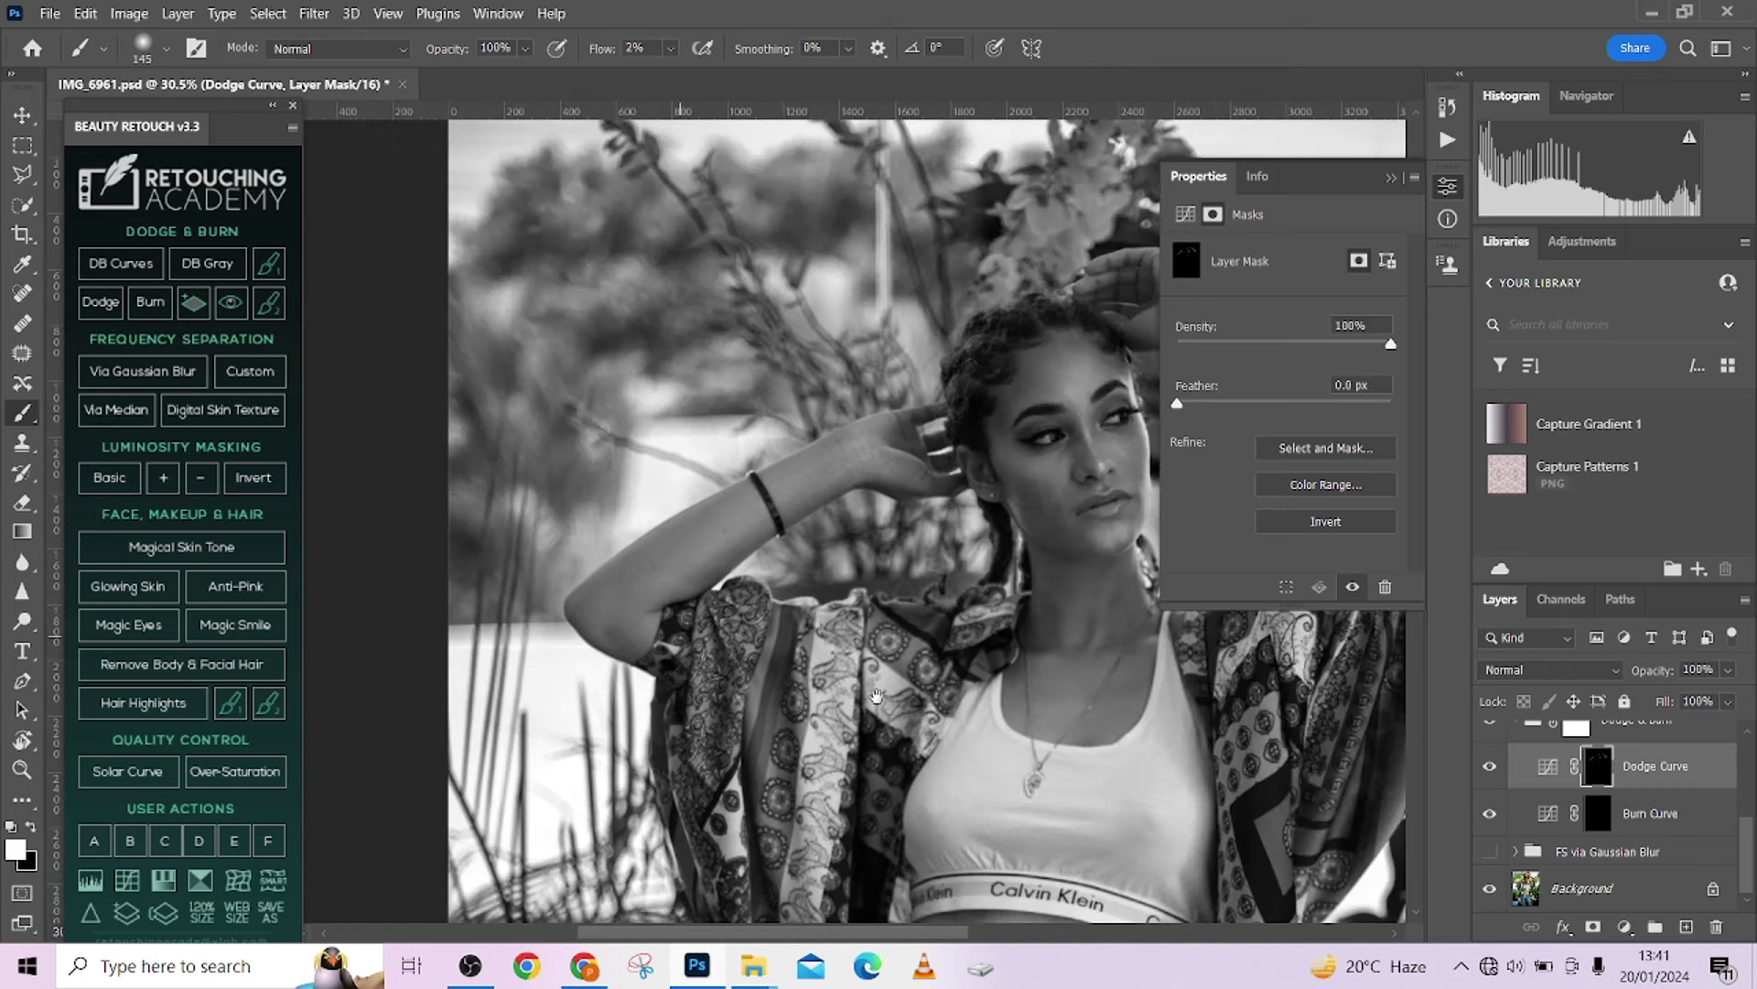
drag(870, 836, 879, 616)
scroll(906, 577, up, 3)
key(bracketleft)
key(bracketleft)
key(bracketleft)
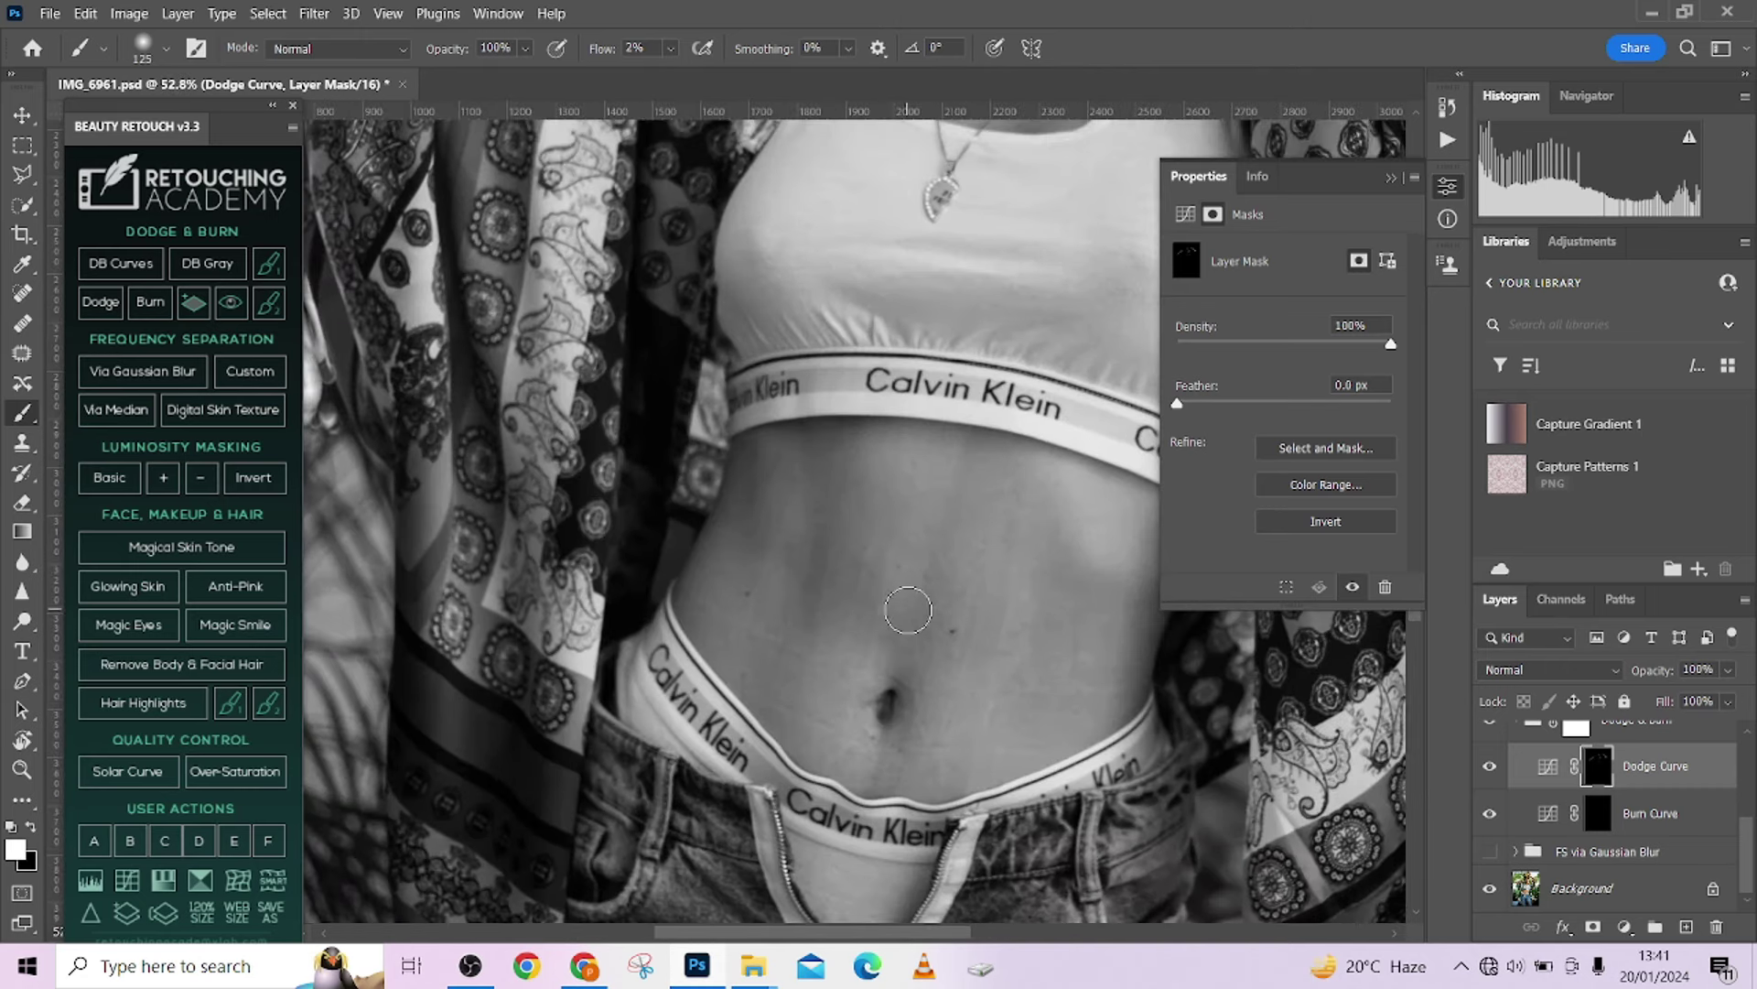
key(bracketright)
key(bracketright)
mouse_move(710, 590)
mouse_down()
mouse_move(714, 557)
mouse_move(721, 640)
mouse_move(728, 525)
mouse_move(722, 607)
mouse_move(745, 580)
mouse_move(769, 451)
mouse_move(787, 569)
mouse_move(778, 442)
mouse_move(773, 517)
mouse_up()
key(bracketleft)
key(bracketright)
key(bracketright)
key(bracketright)
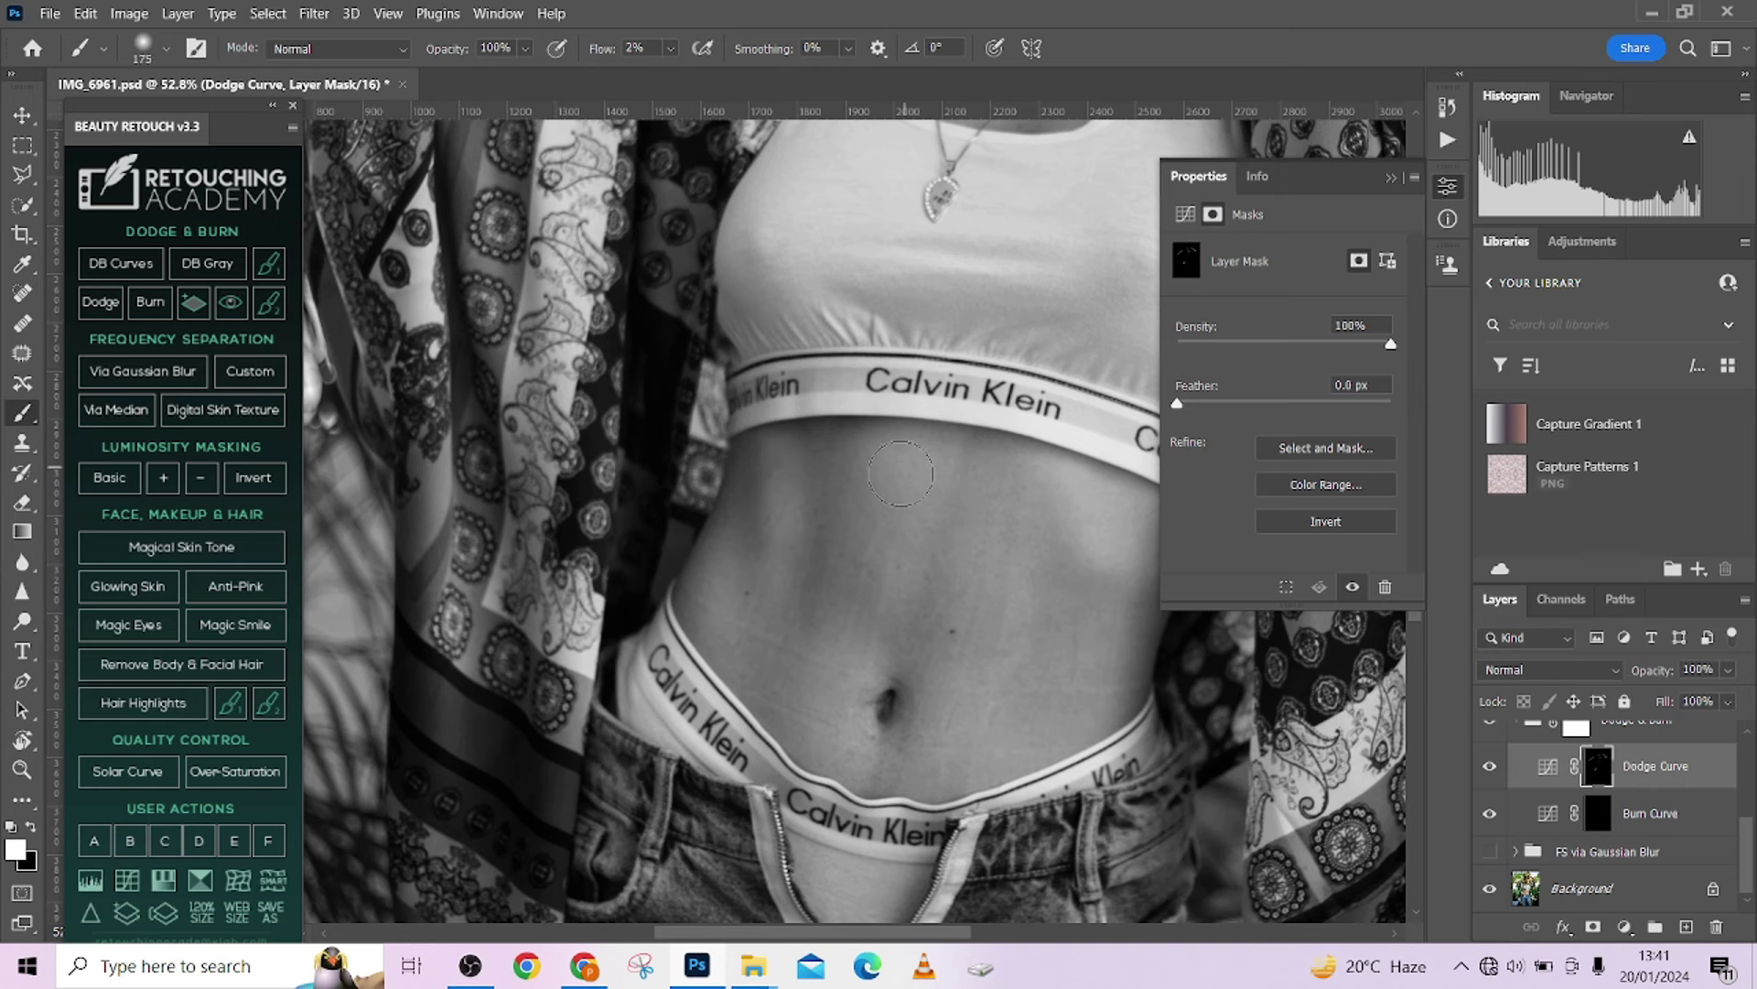
key(bracketright)
mouse_move(901, 515)
mouse_down()
mouse_move(871, 590)
mouse_move(907, 448)
mouse_move(863, 472)
mouse_up()
mouse_move(875, 633)
mouse_down()
mouse_move(854, 731)
mouse_move(931, 700)
mouse_move(915, 802)
mouse_move(957, 682)
mouse_move(821, 753)
mouse_move(805, 706)
mouse_move(836, 651)
mouse_move(749, 635)
mouse_move(697, 649)
mouse_up()
key(bracketleft)
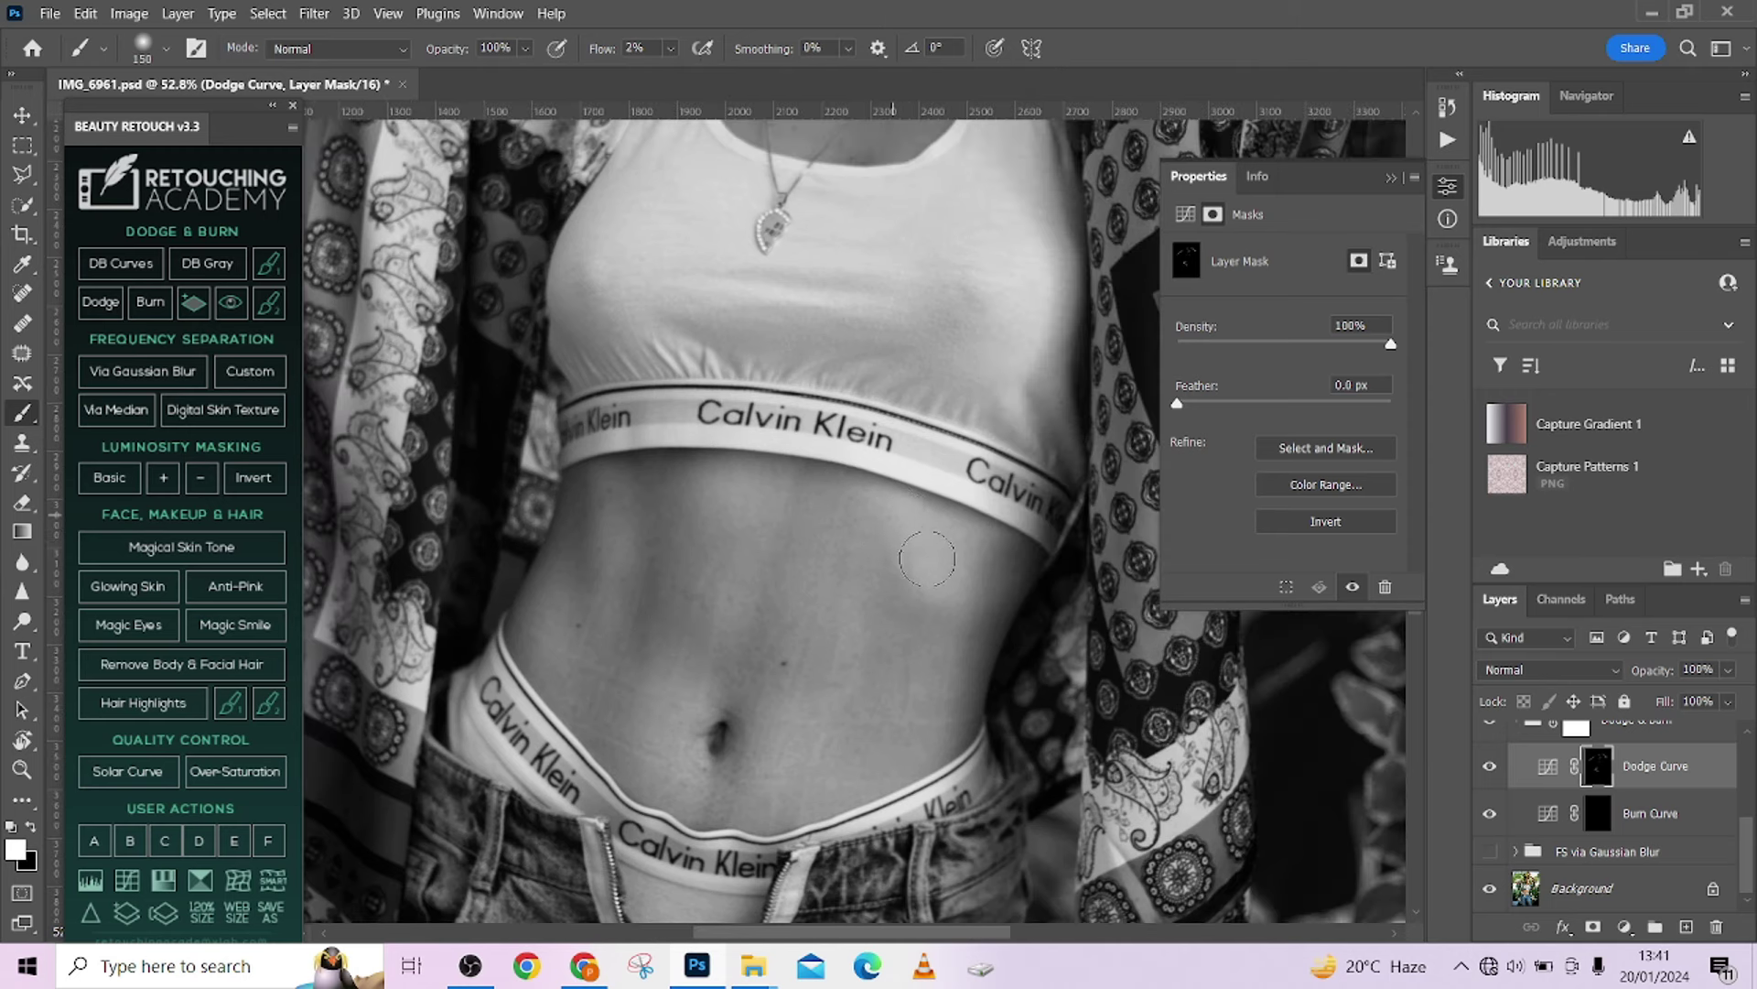
key(bracketright)
drag(916, 539, 939, 564)
Burn the belly and waist shadows on the Burn Curve mask.
click(1595, 809)
key(bracketright)
key(bracketright)
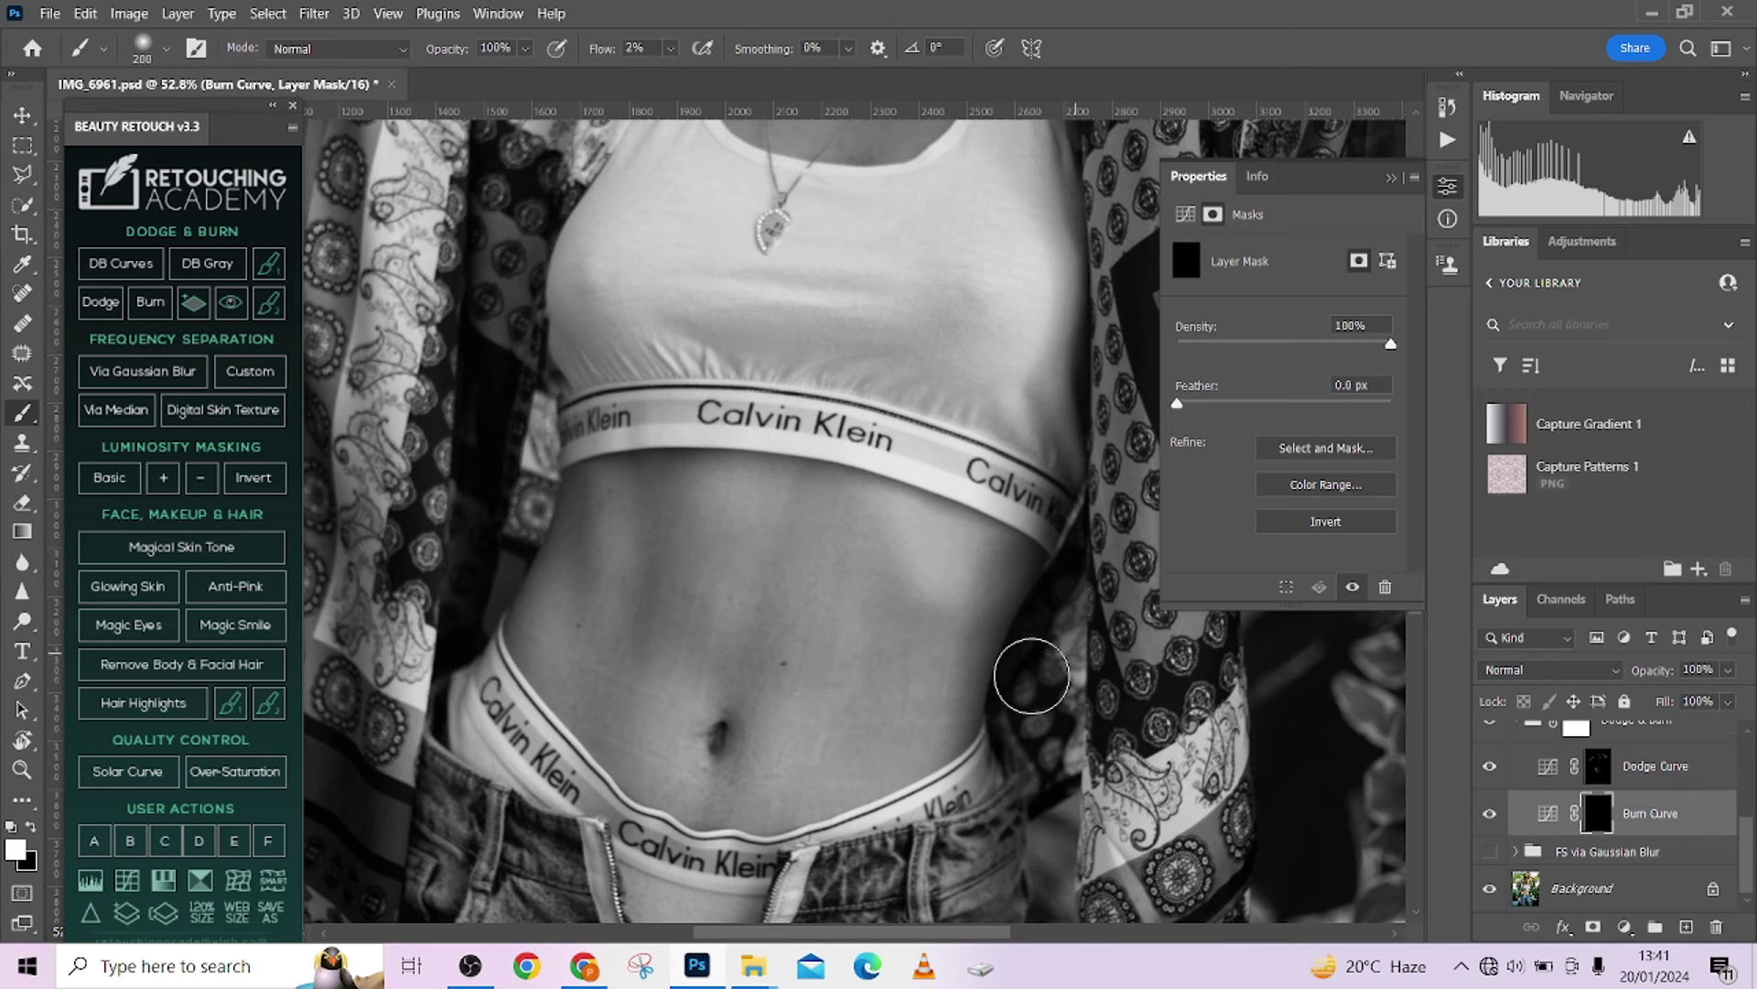
key(bracketleft)
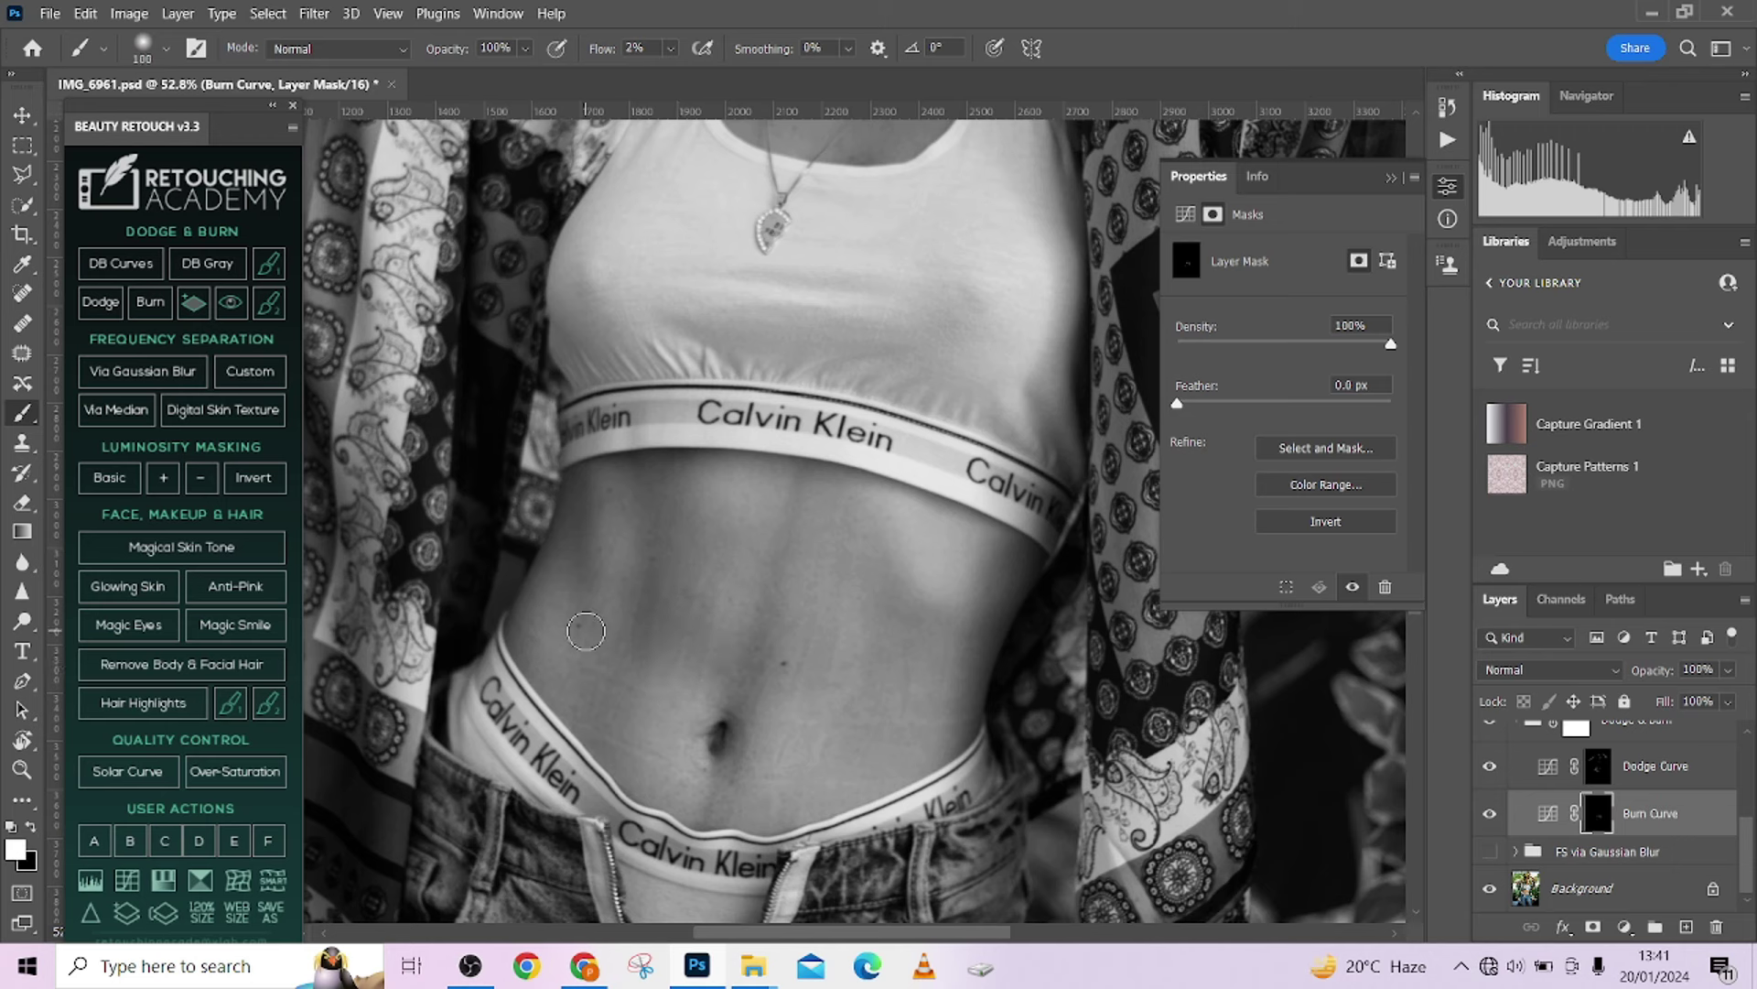
key(bracketright)
key(bracketright)
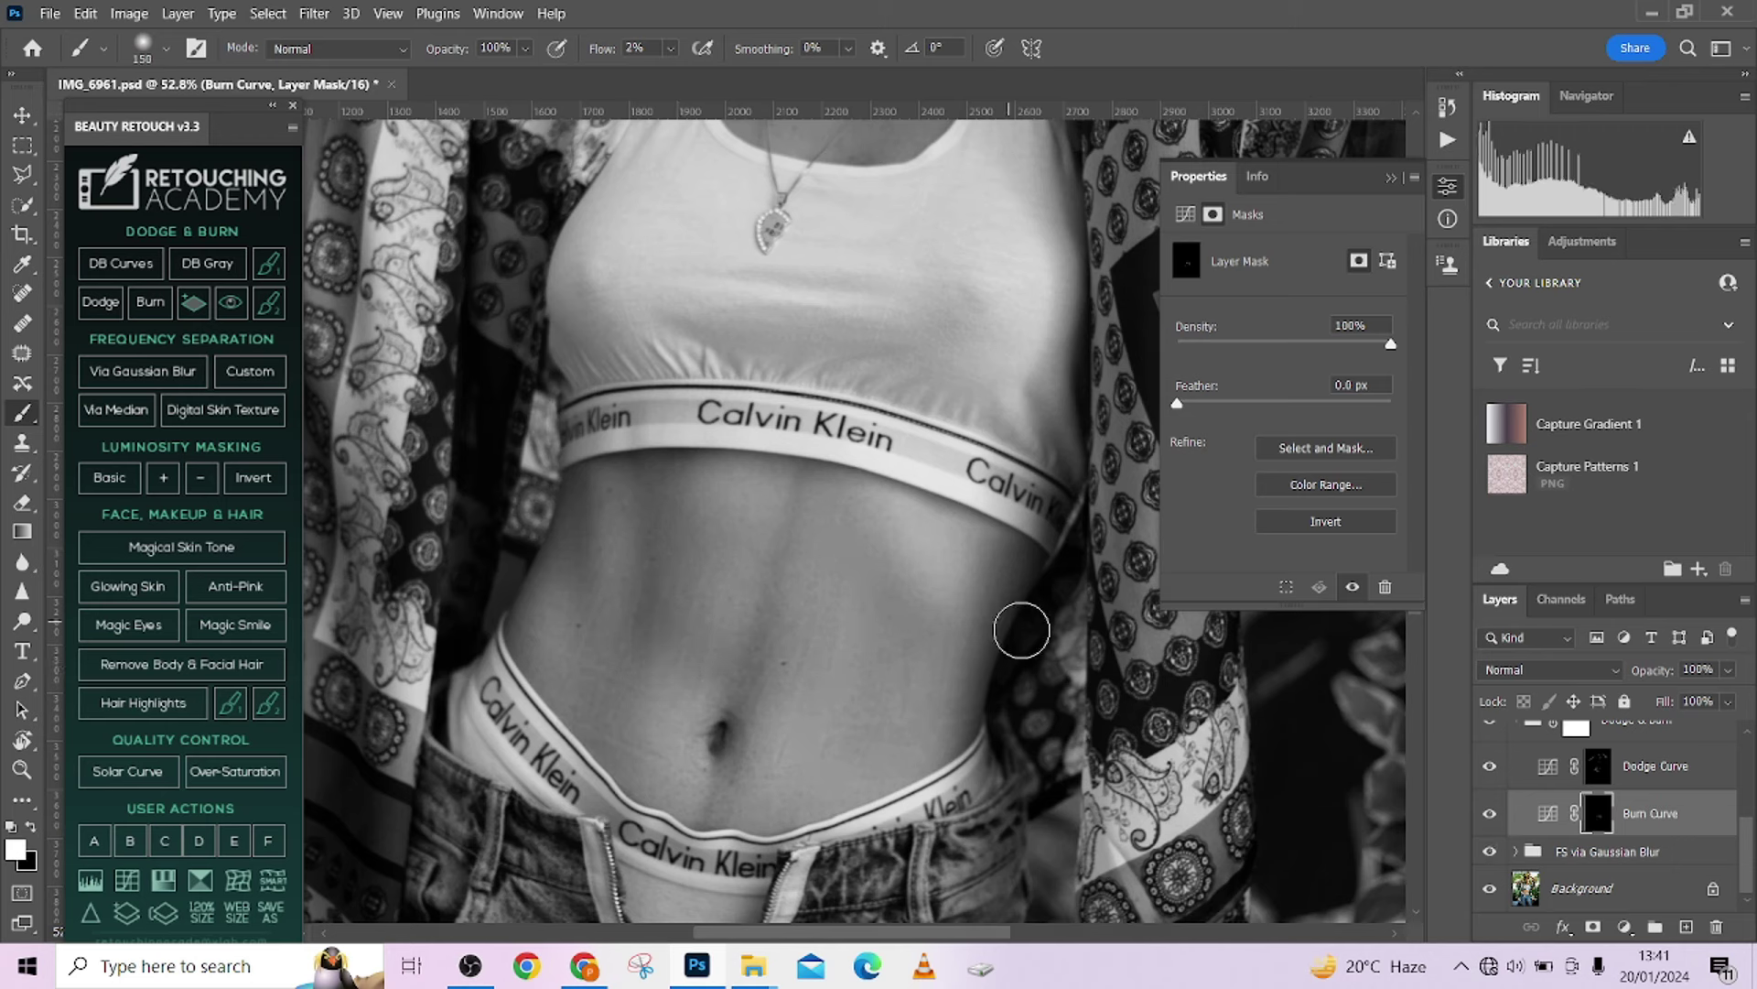
scroll(1016, 628, down, 5)
scroll(911, 479, up, 8)
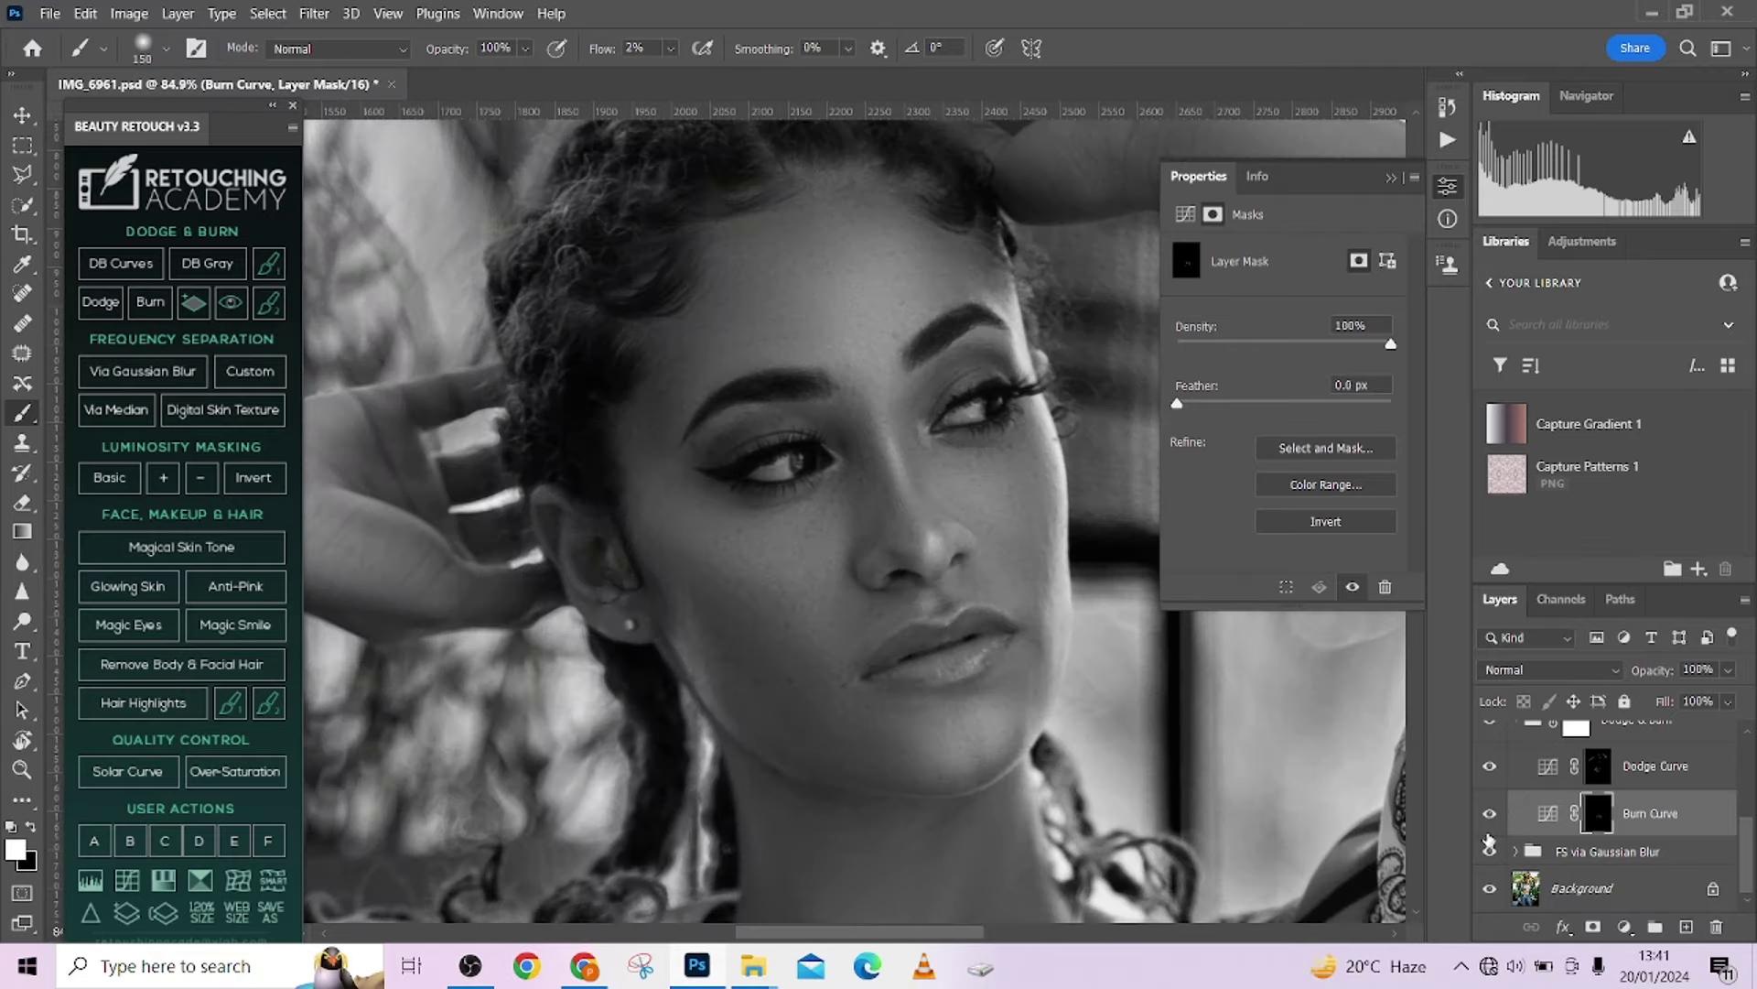
Burn the face contours with a smaller brush, then return to the Dodge Curve mask.
key(bracketleft)
key(bracketleft)
key(bracketleft)
key(bracketleft)
key(bracketleft)
key(bracketleft)
key(bracketleft)
key(bracketleft)
key(bracketleft)
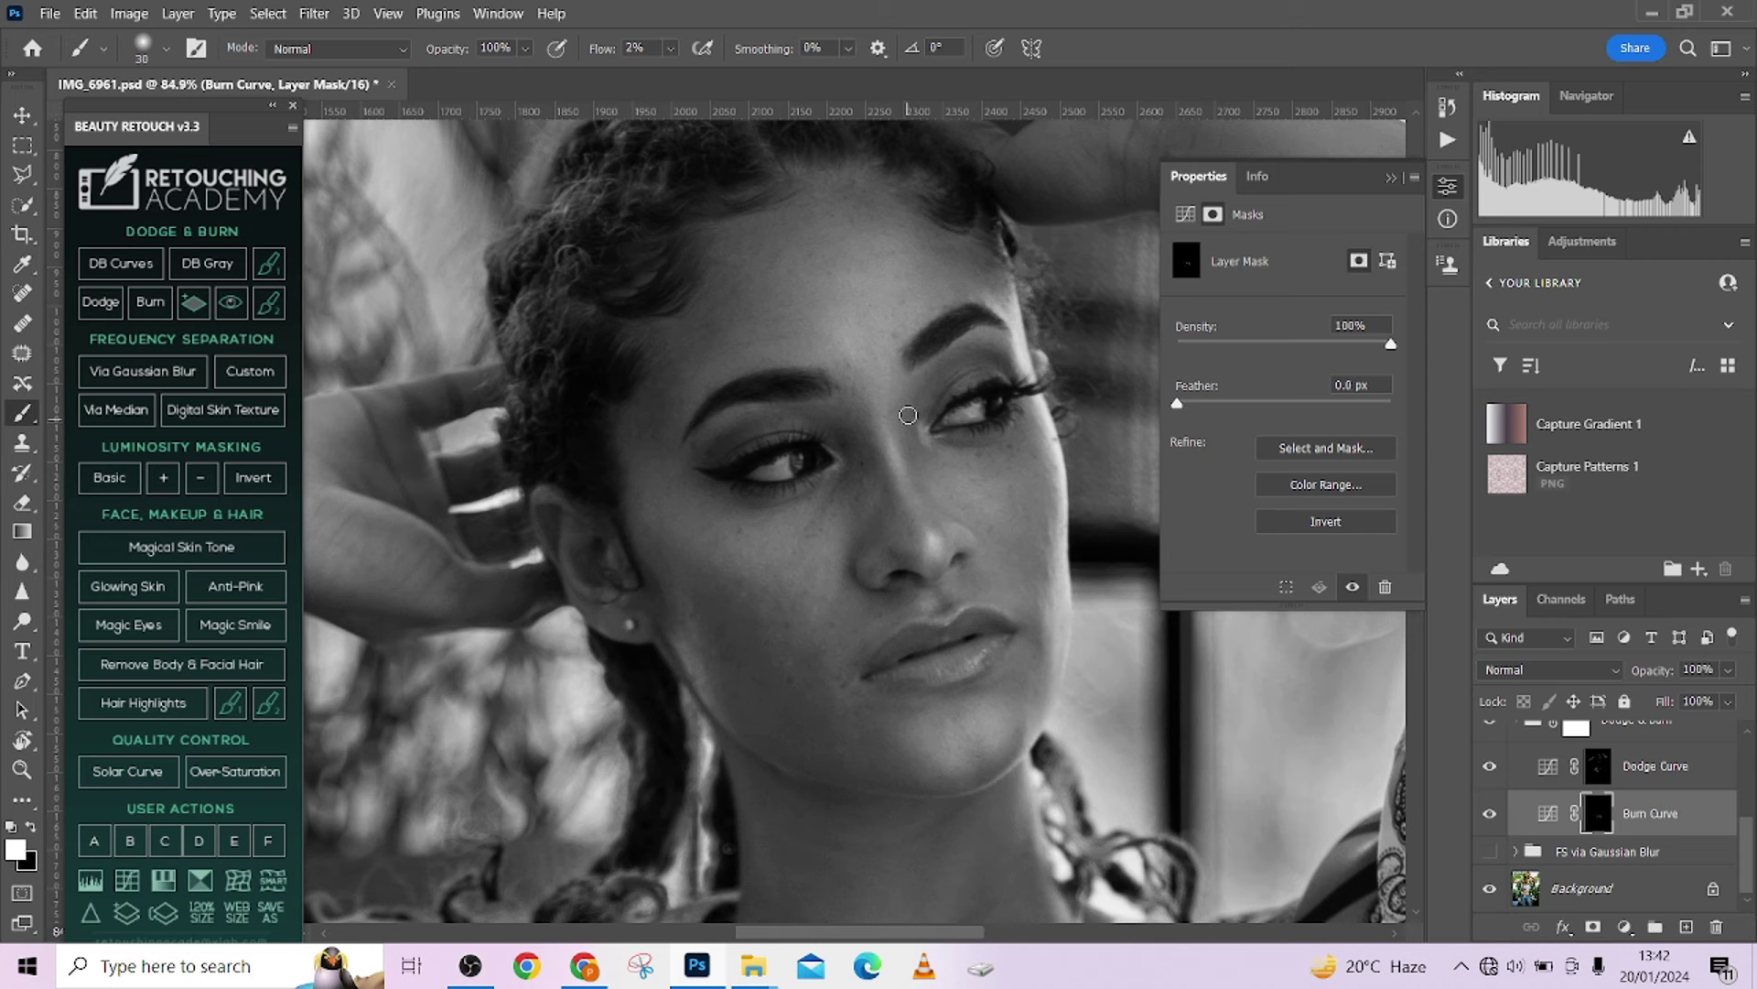
scroll(916, 503, up, 2)
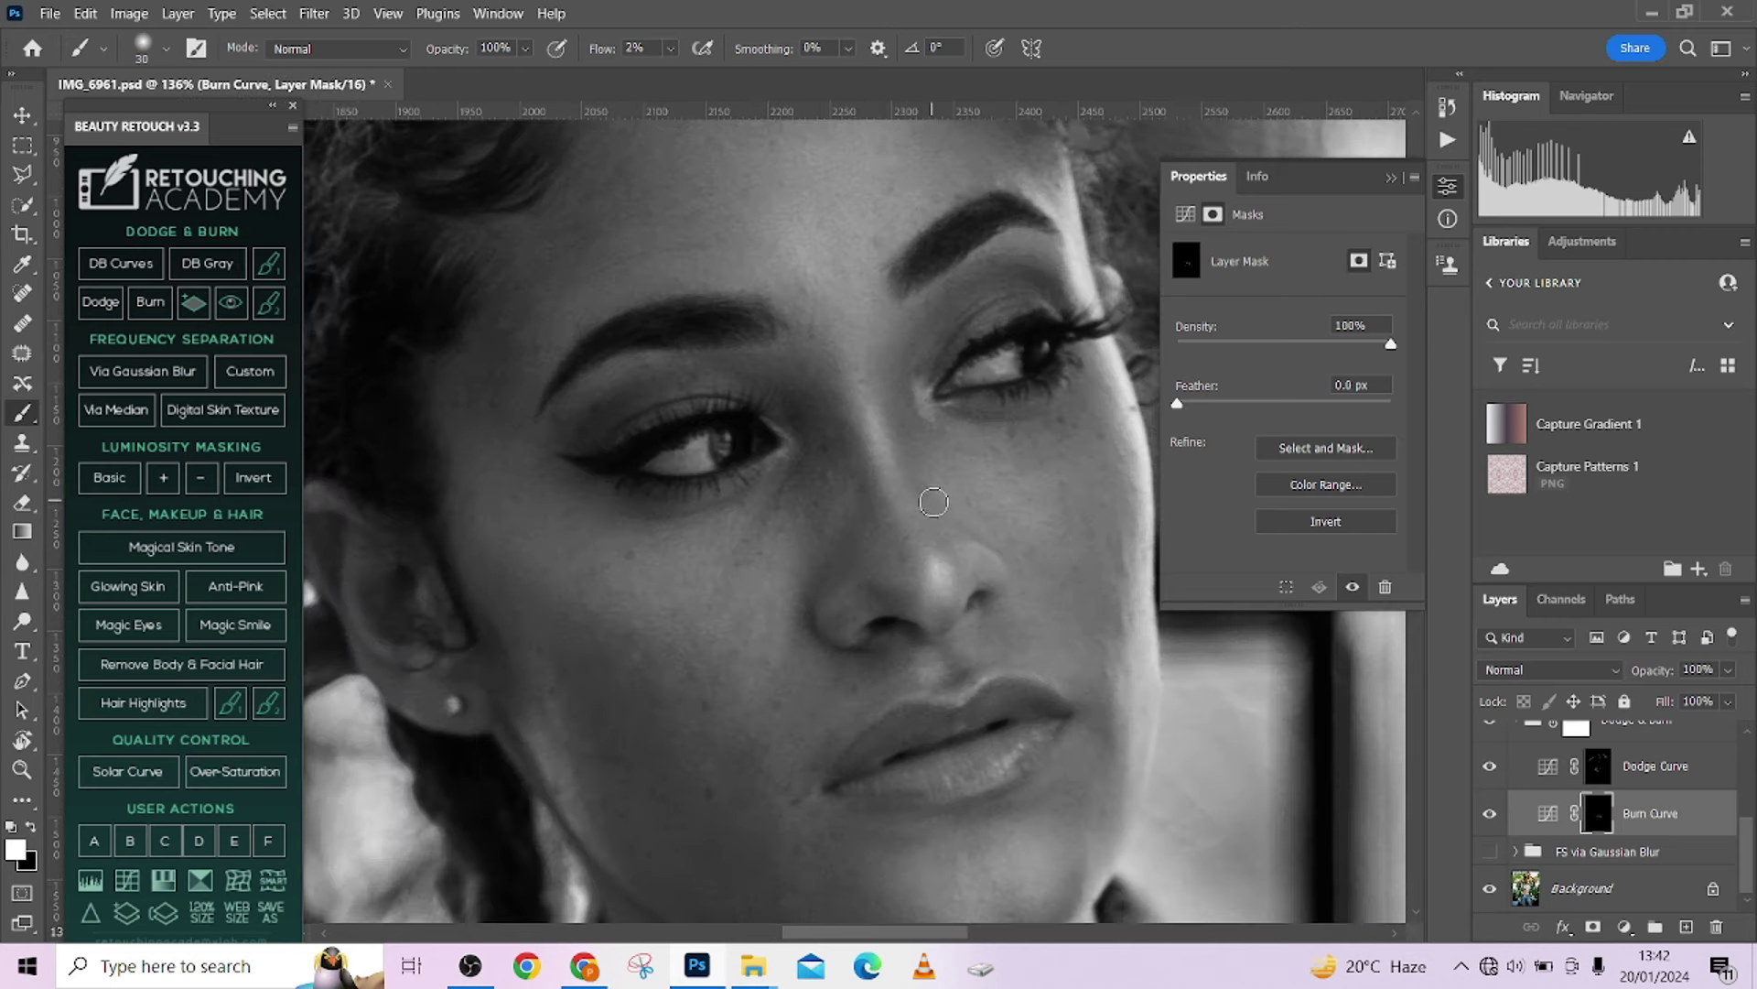
key(bracketleft)
click(1597, 764)
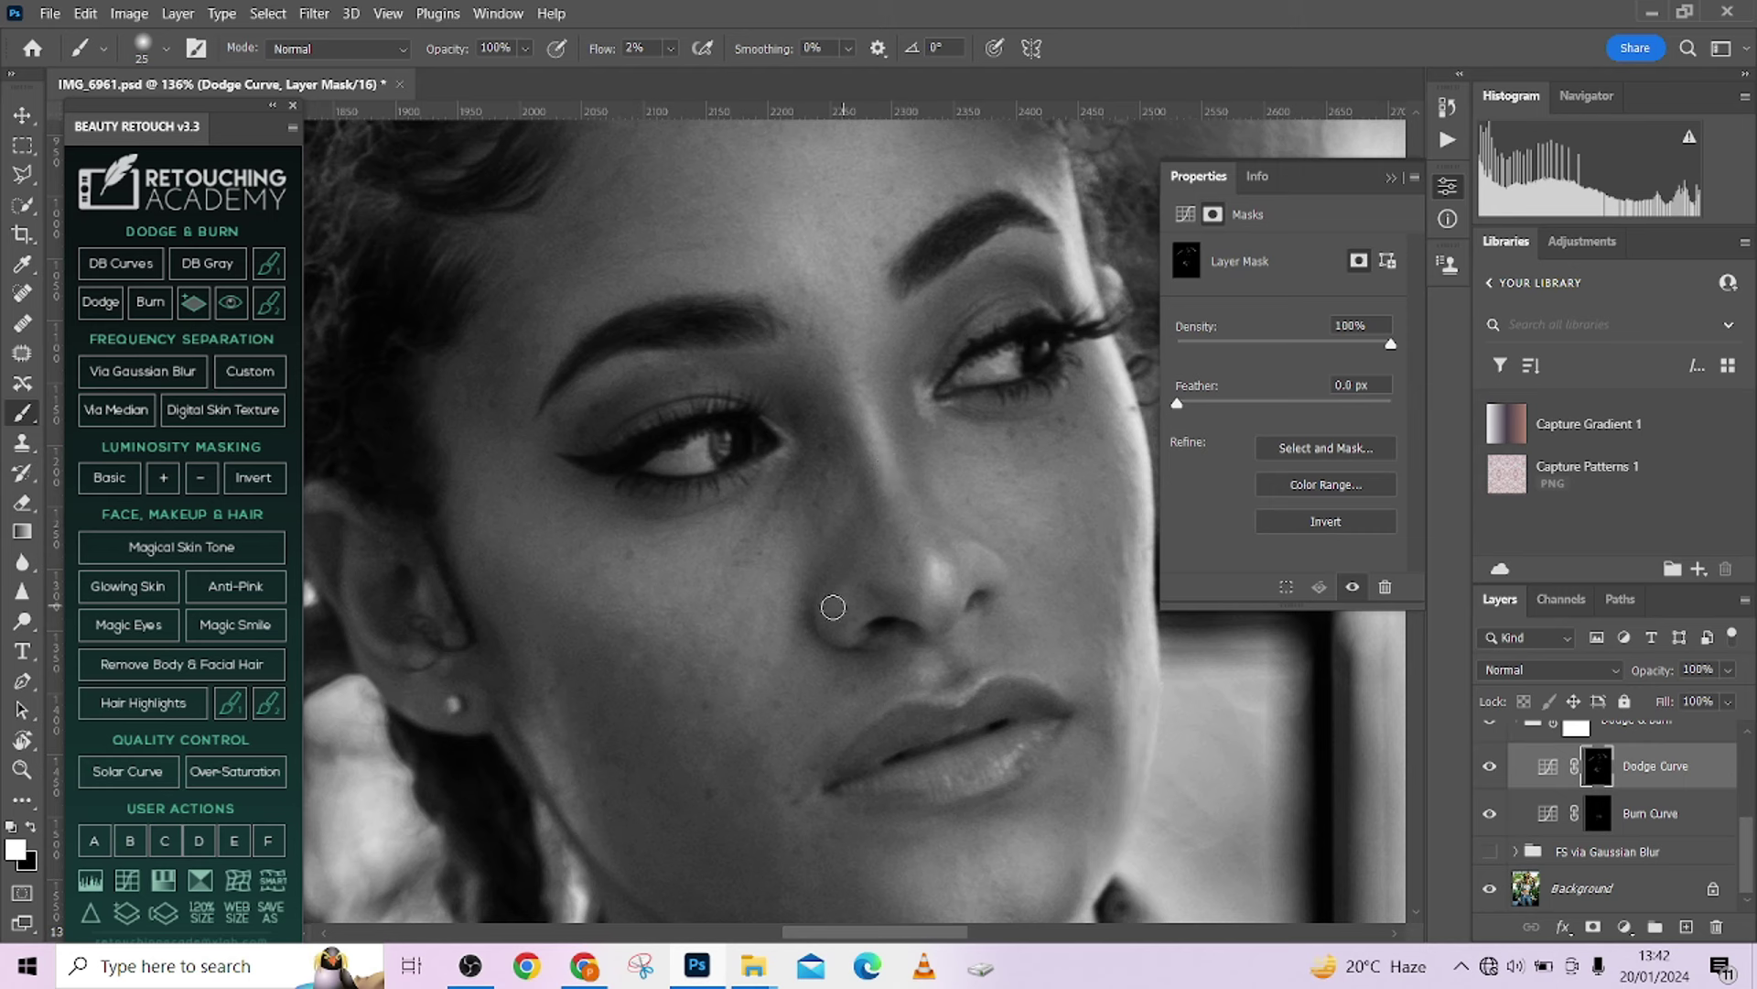
Darken around the upper and lower lips on the Burn Curve mask.
scroll(998, 604, down, 3)
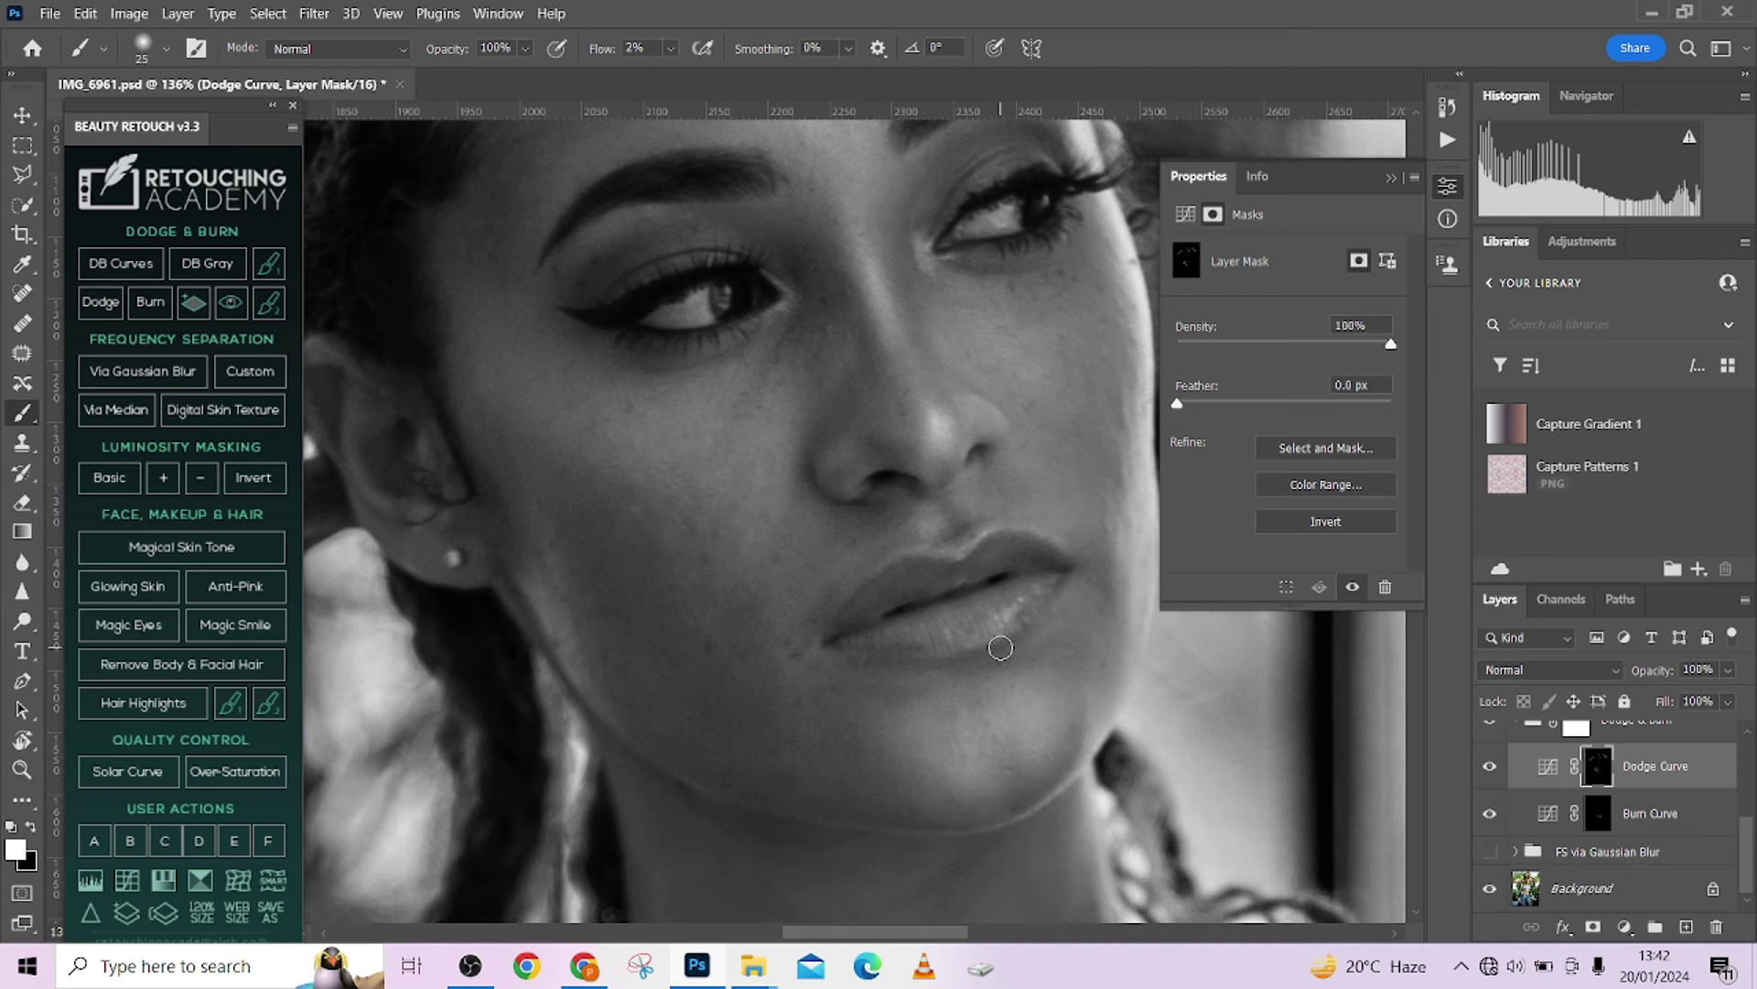
key(bracketleft)
click(1602, 831)
key(bracketright)
key(bracketright)
key(bracketright)
key(bracketright)
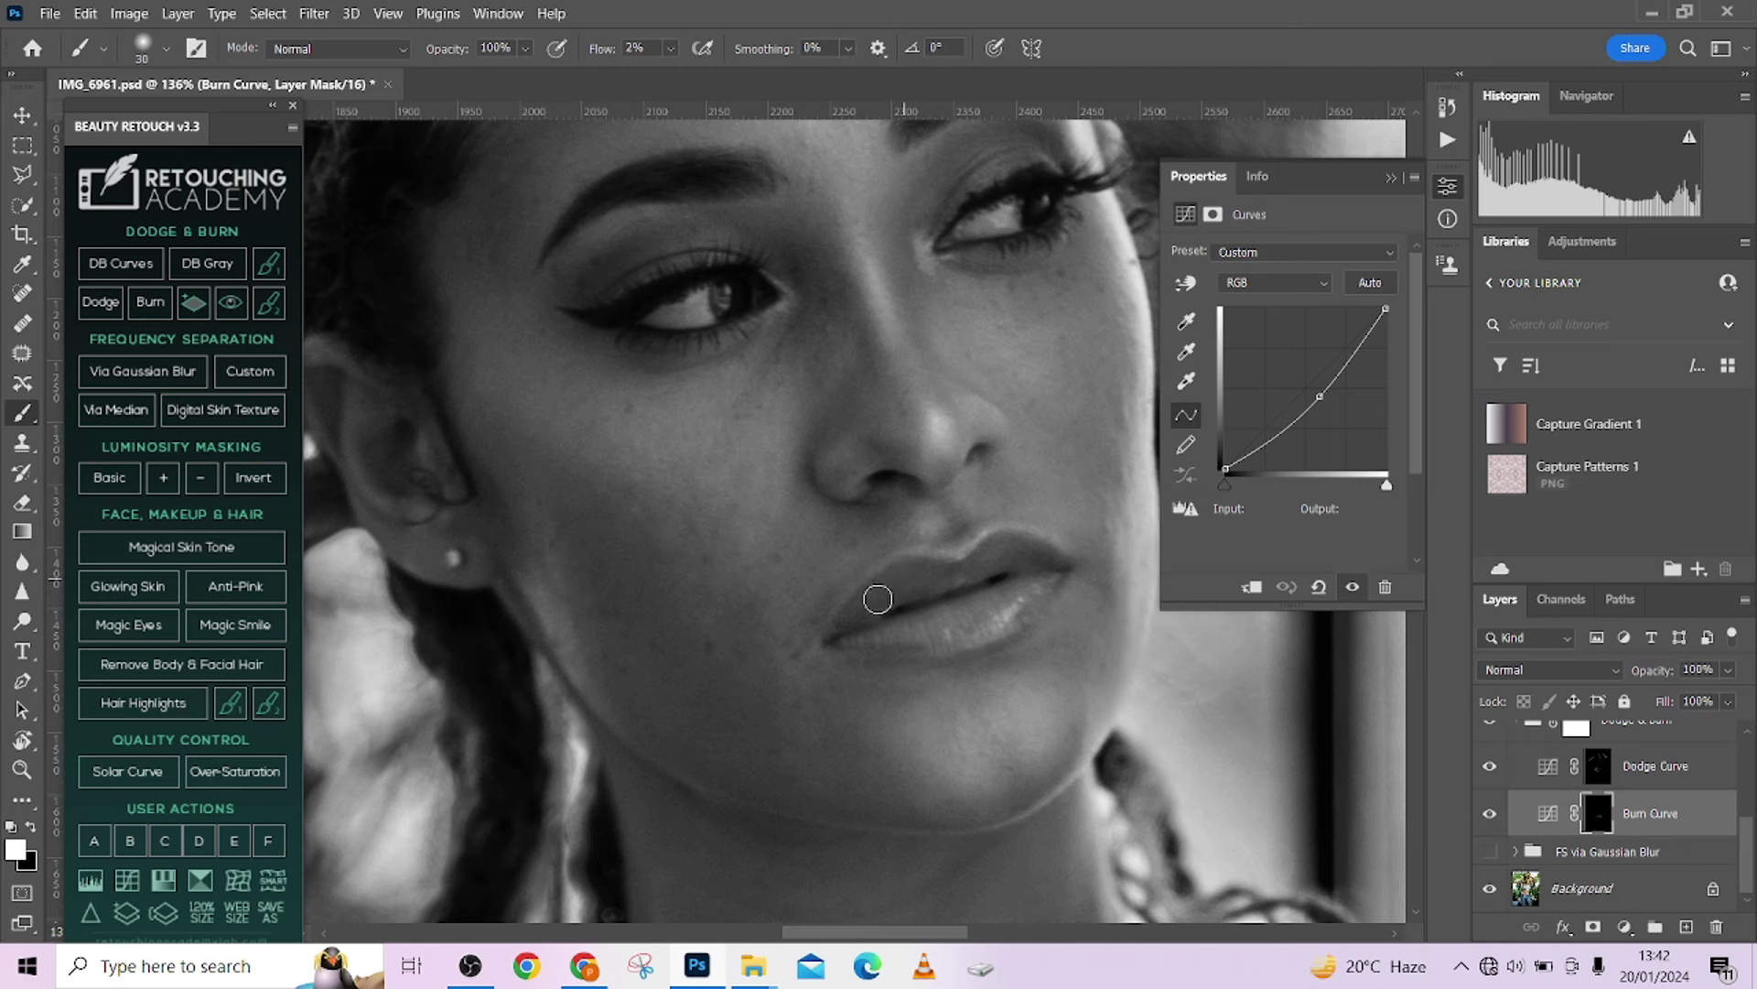
key(bracketleft)
key(bracketright)
key(bracketright)
Burn the cheek near the ear, jawline and hairline, then fit the photo with Ctrl+0.
scroll(923, 641, down, 3)
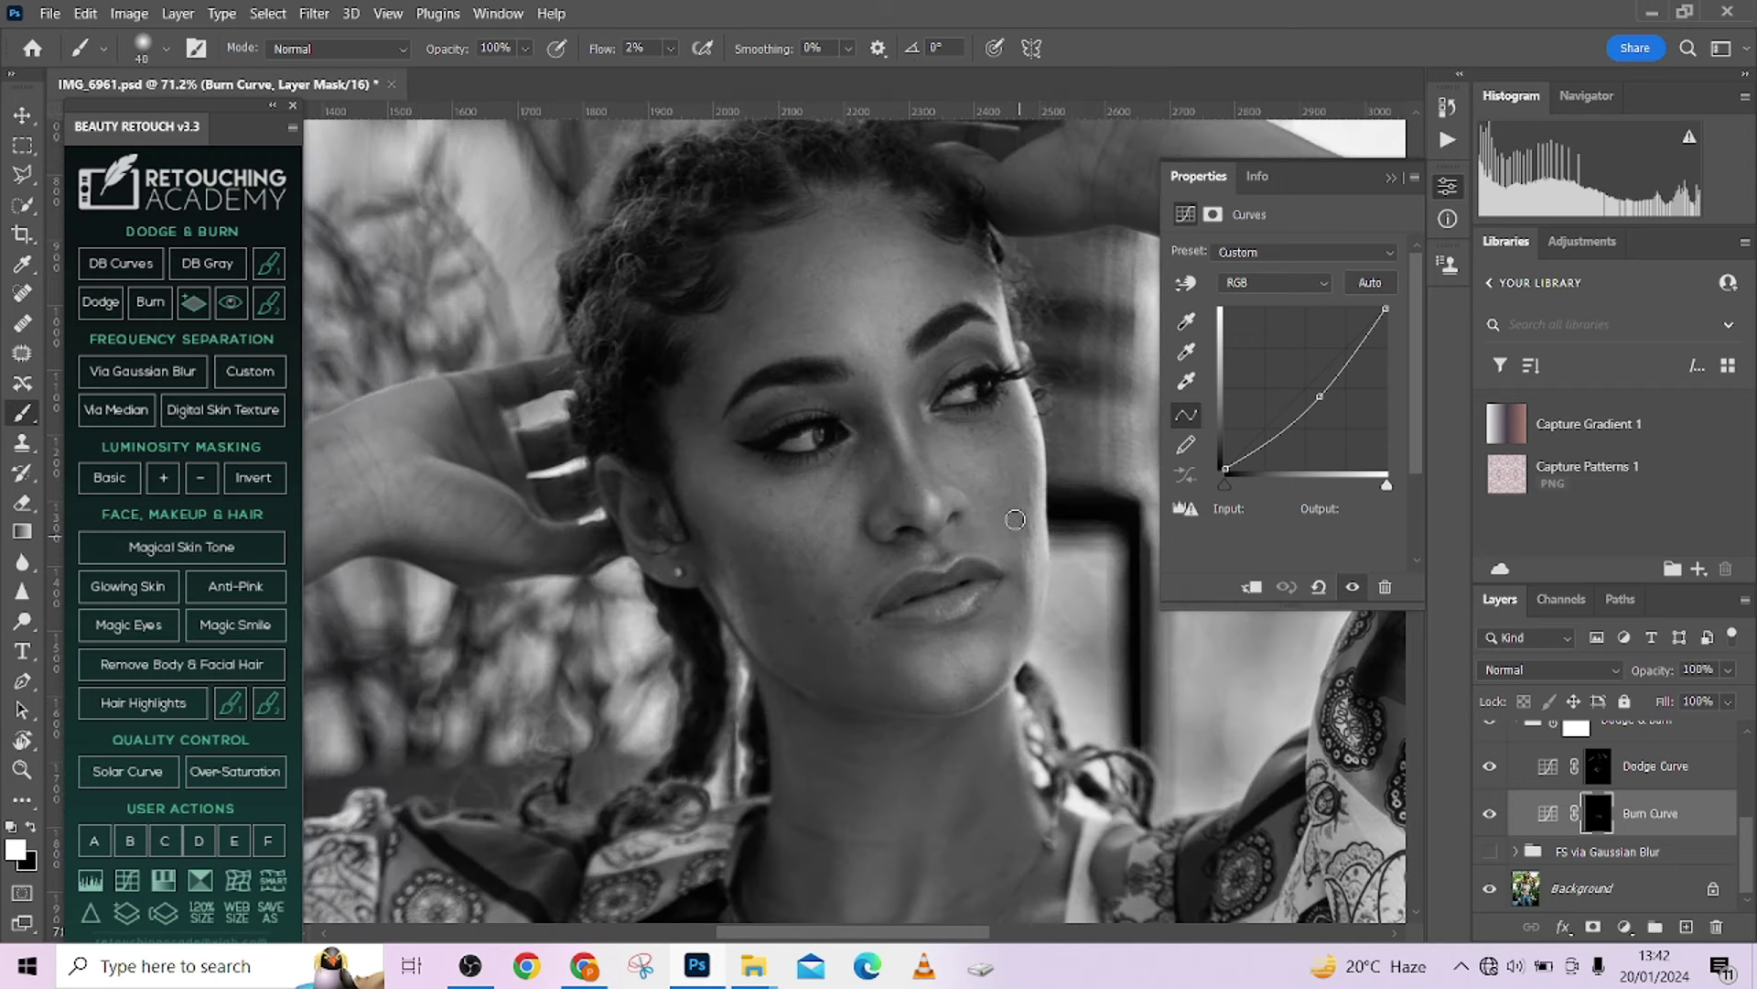
key(bracketright)
key(bracketright)
key(bracketright)
key(bracketright)
key(bracketright)
key(bracketright)
key(bracketright)
key(bracketright)
key(bracketright)
mouse_move(744, 568)
mouse_down()
mouse_move(741, 553)
mouse_move(778, 571)
mouse_up()
key(bracketleft)
key(bracketleft)
key(bracketleft)
key(bracketleft)
key(bracketright)
key(bracketright)
key(bracketright)
key(bracketright)
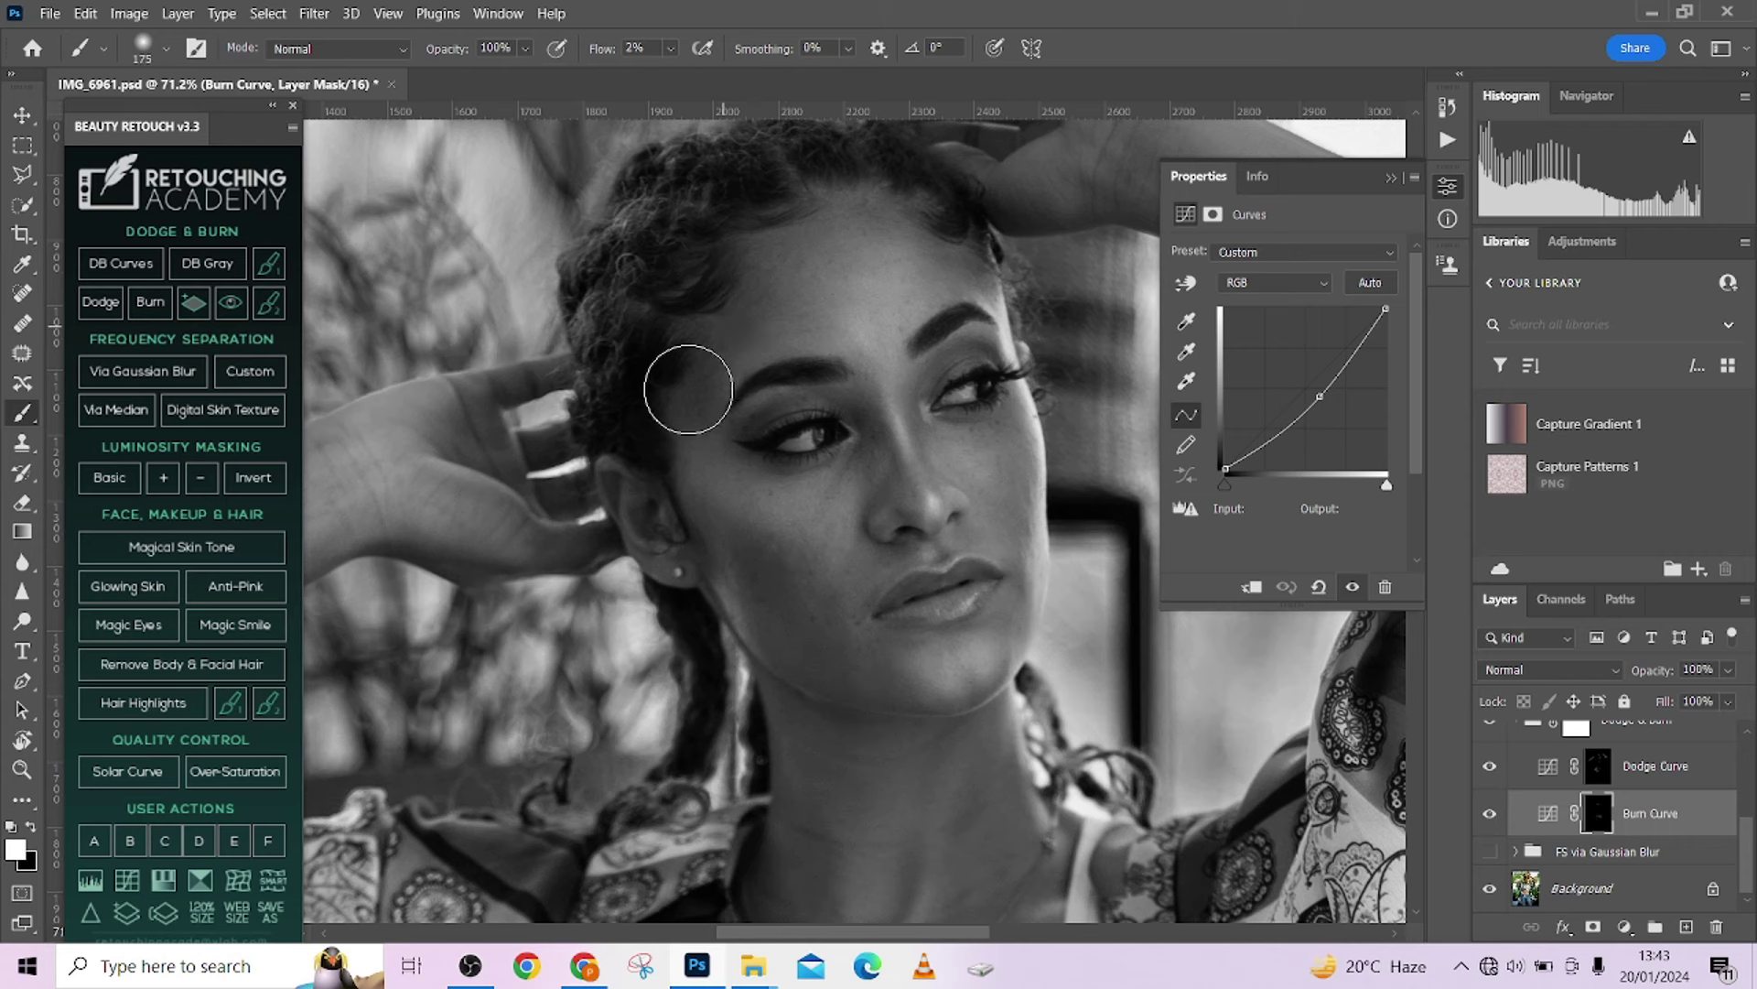
key(bracketleft)
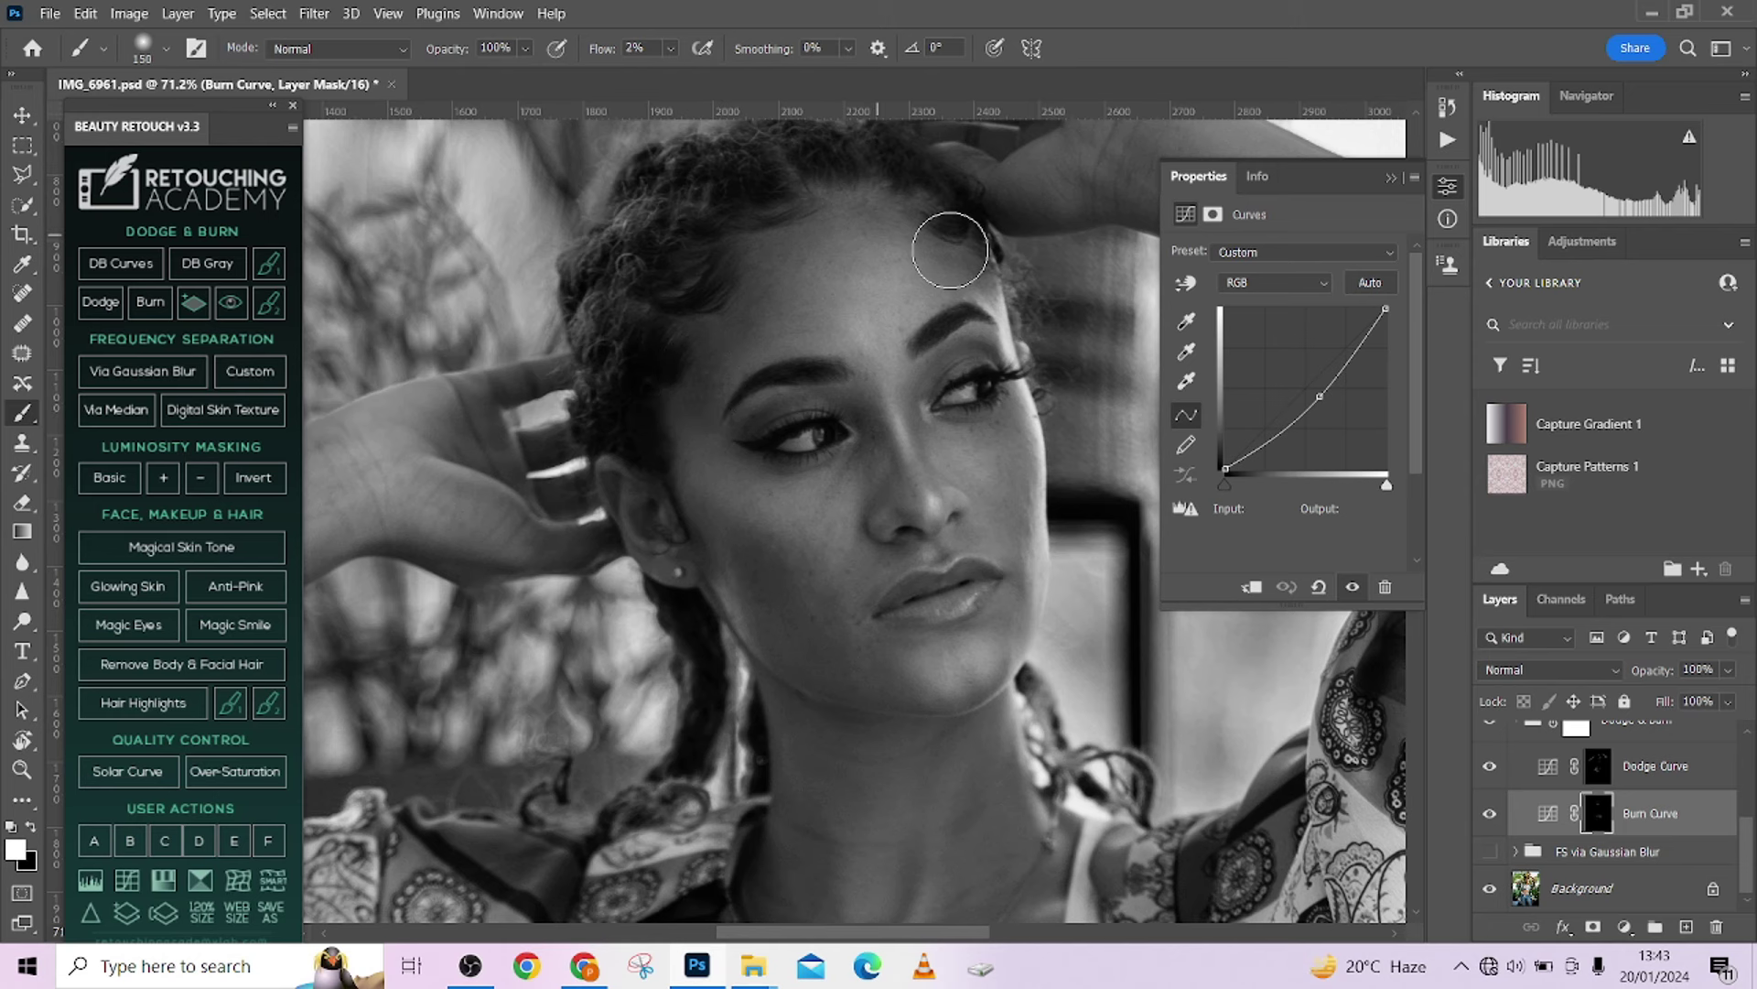
key(bracketleft)
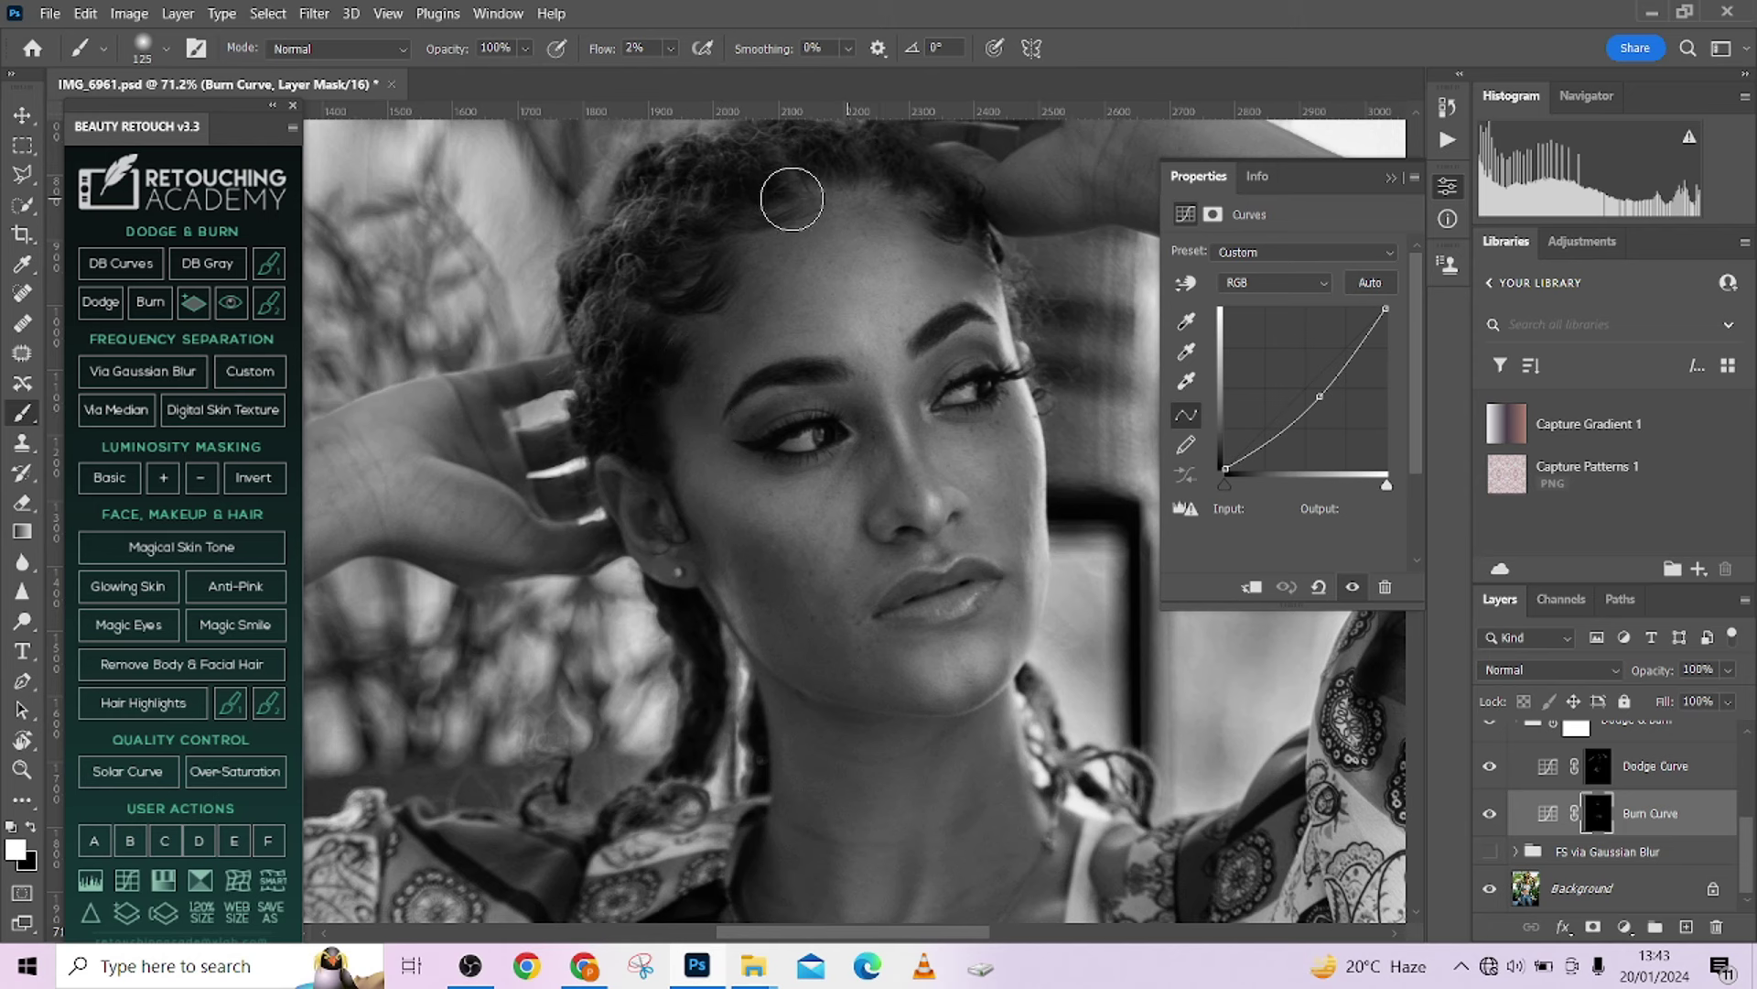
key(ctrl+0)
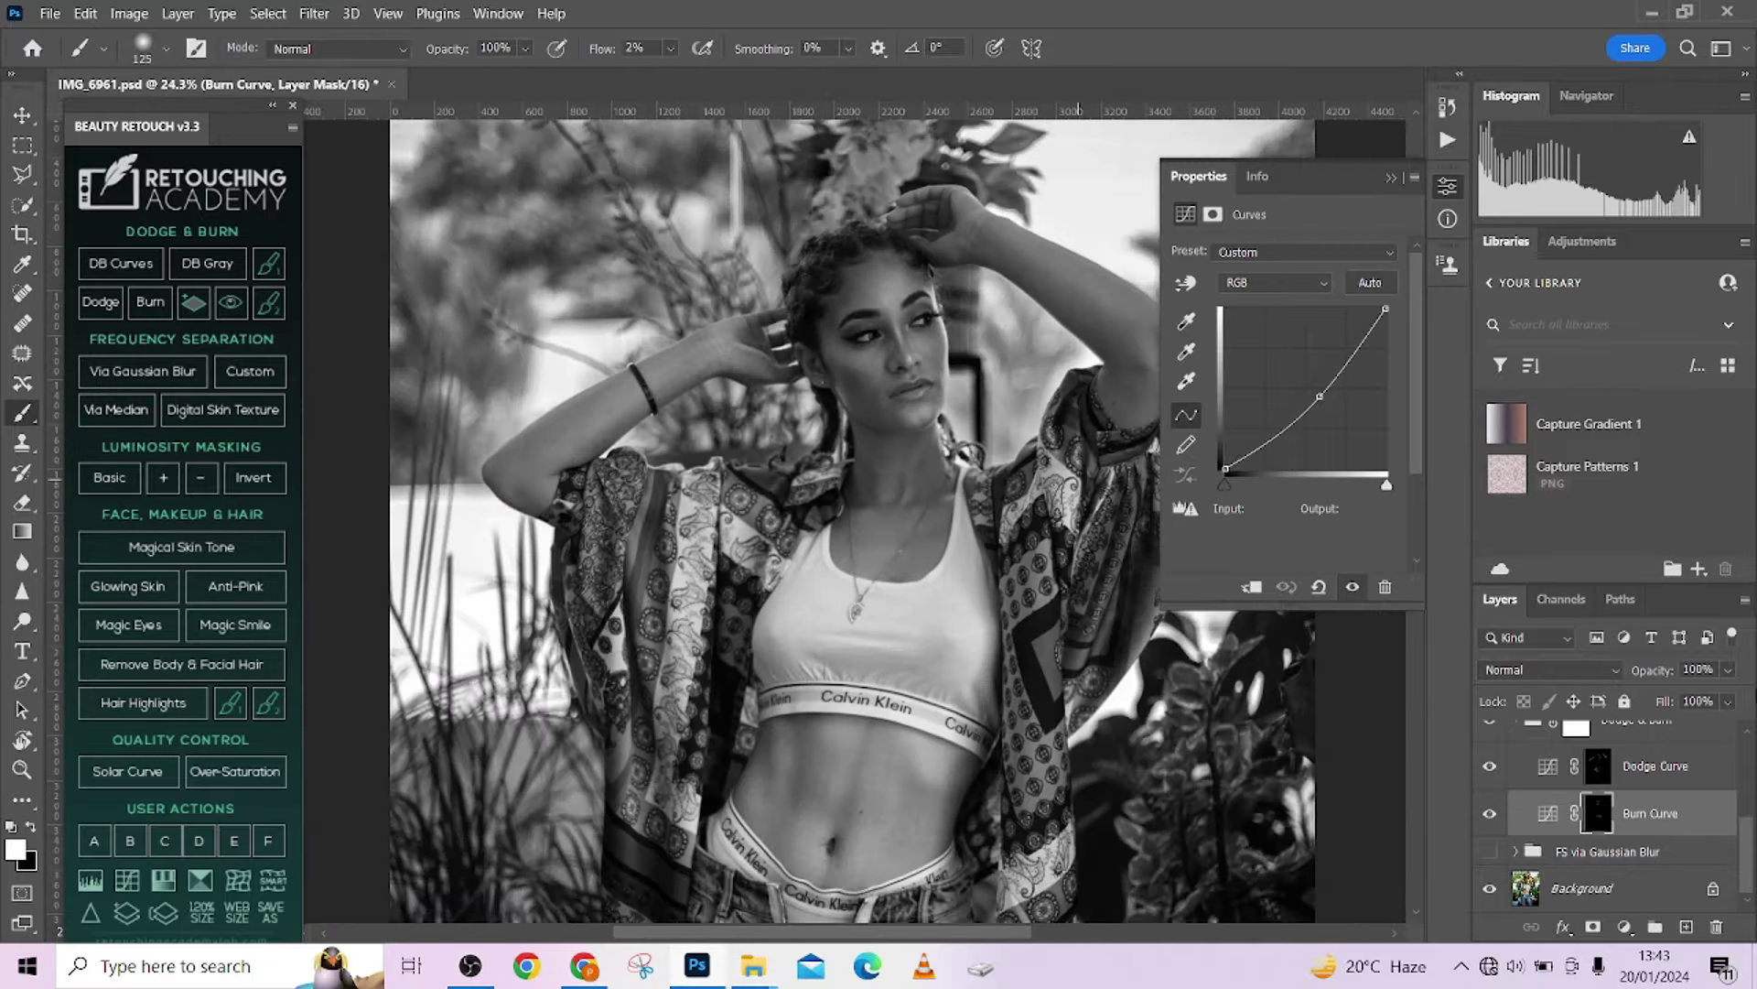
scroll(1544, 780, up, 1)
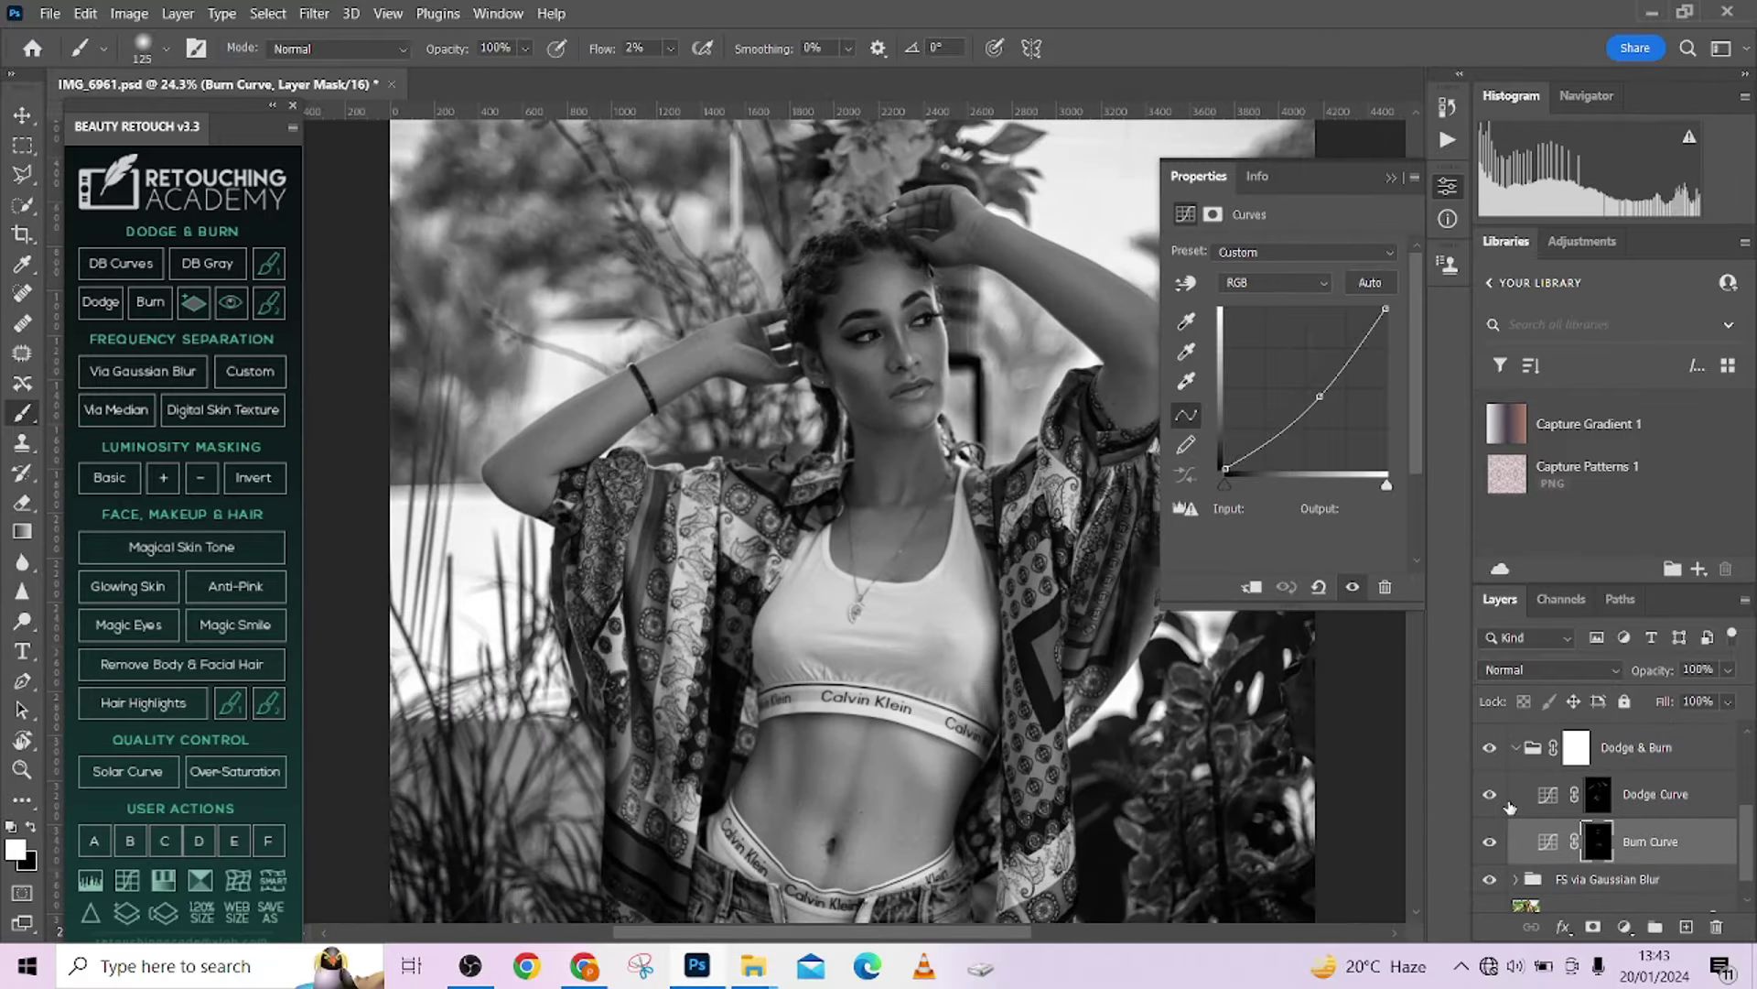
Hide the Visual Aid - DELETE group so the portrait shows in colour.
scroll(1509, 809, up, 3)
click(1491, 735)
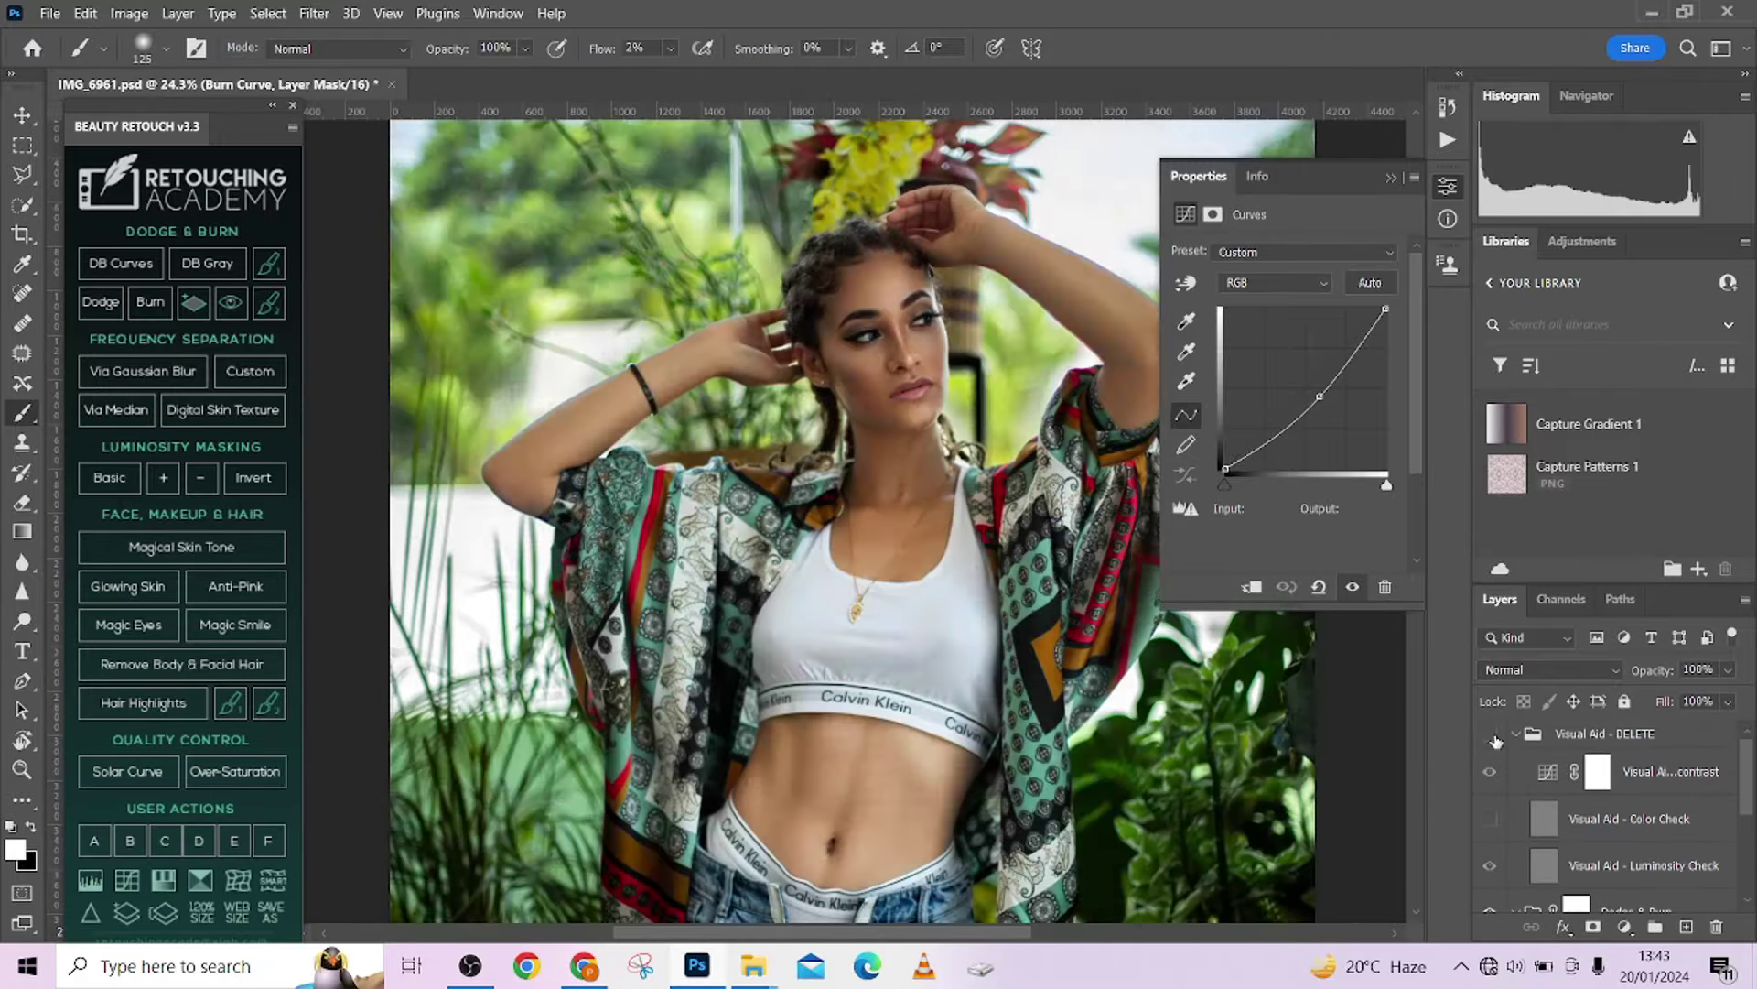
scroll(854, 474, down, 2)
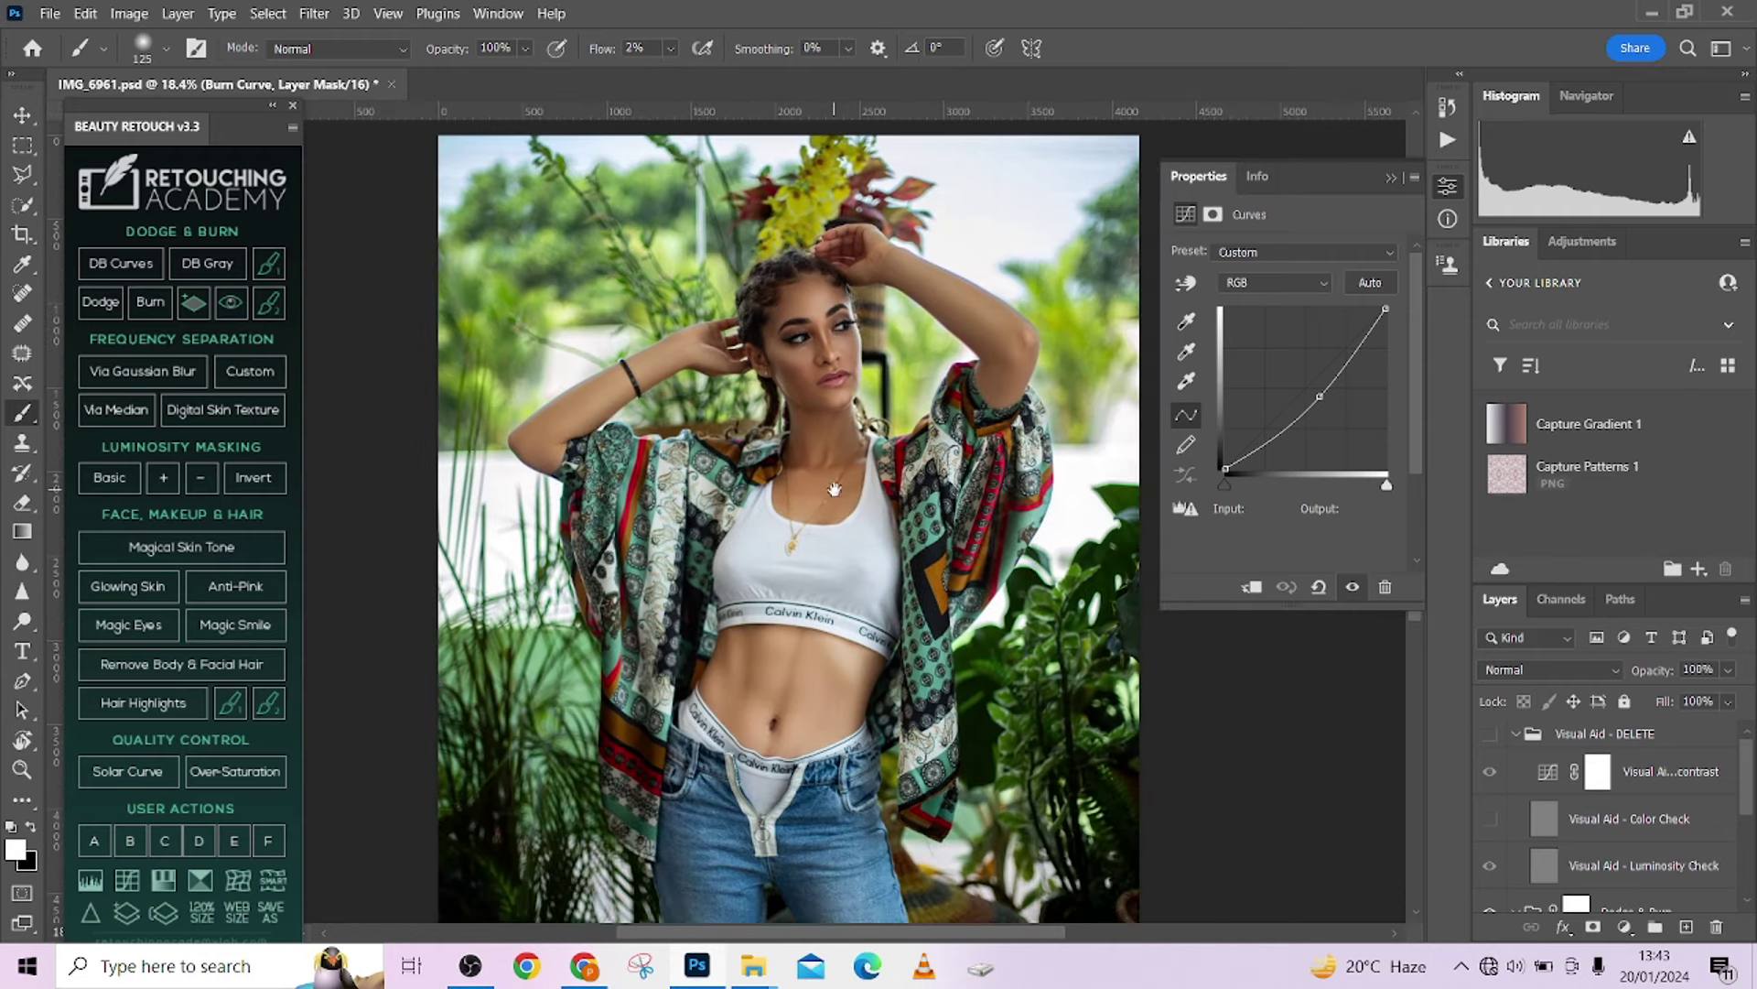
scroll(1554, 844, down, 1)
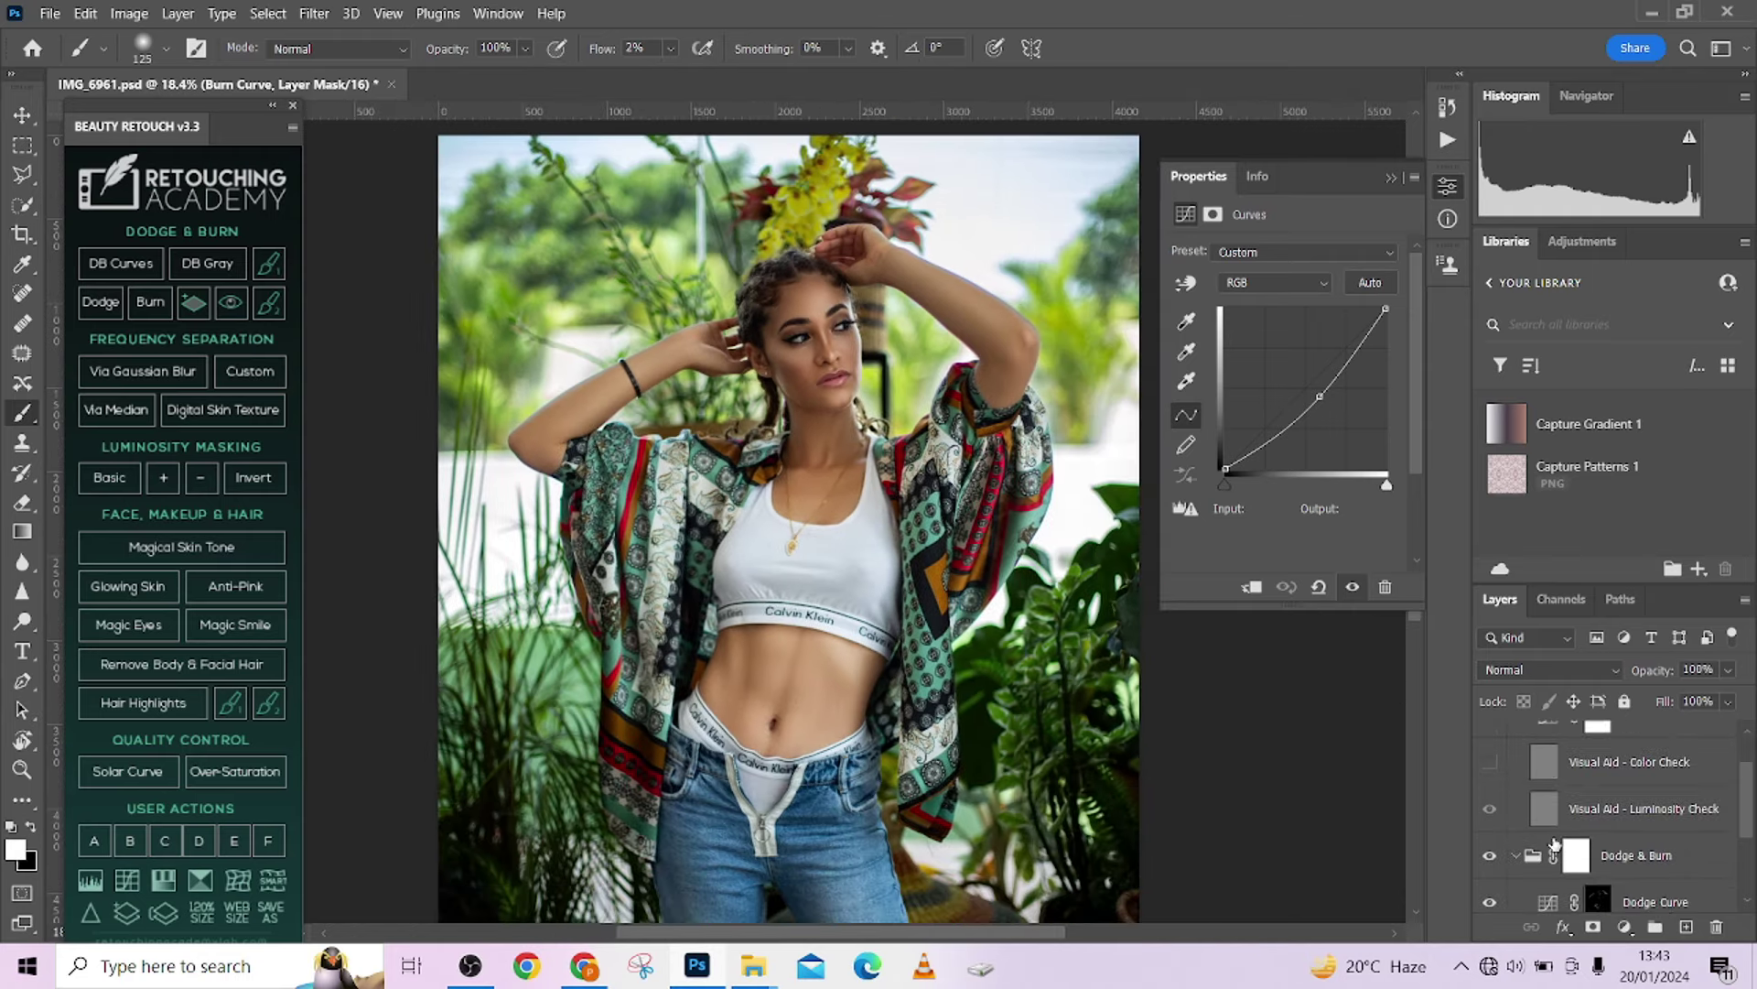
Toggle the Dodge & Burn group to compare, then target the Dodge Curve mask with black.
click(1489, 856)
click(1489, 856)
click(1489, 855)
click(1490, 856)
scroll(866, 365, up, 4)
scroll(912, 599, up, 2)
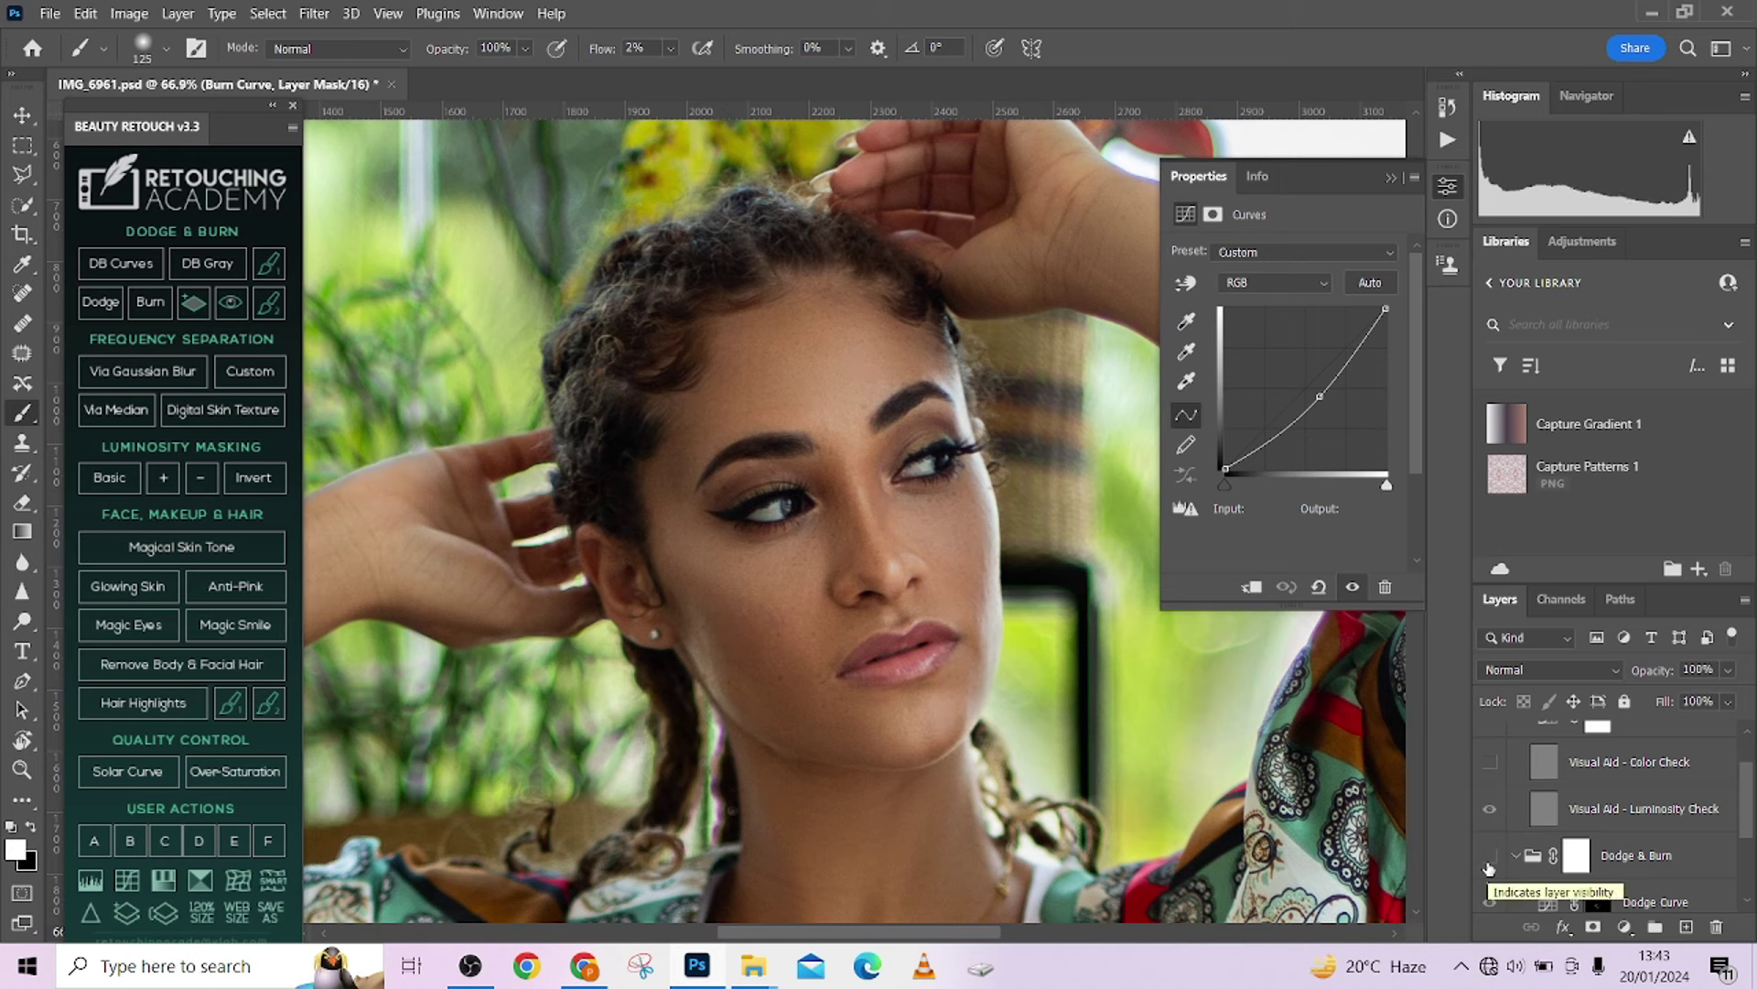
click(1490, 857)
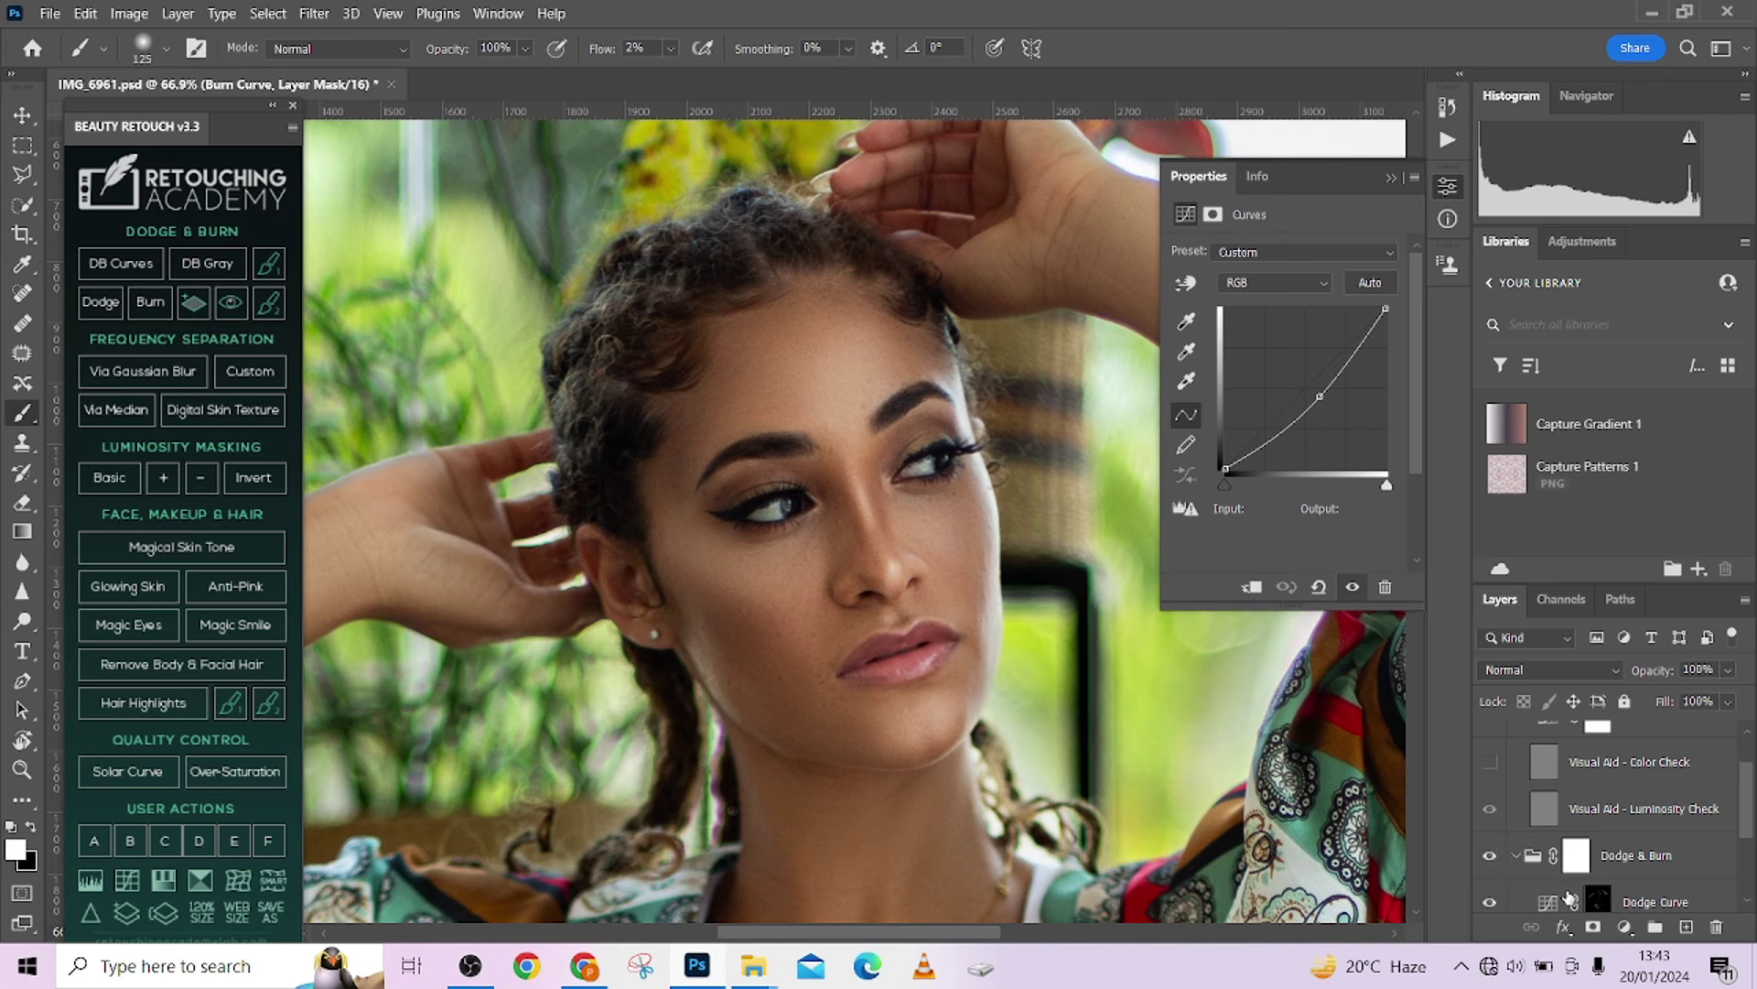
click(1597, 904)
key(x)
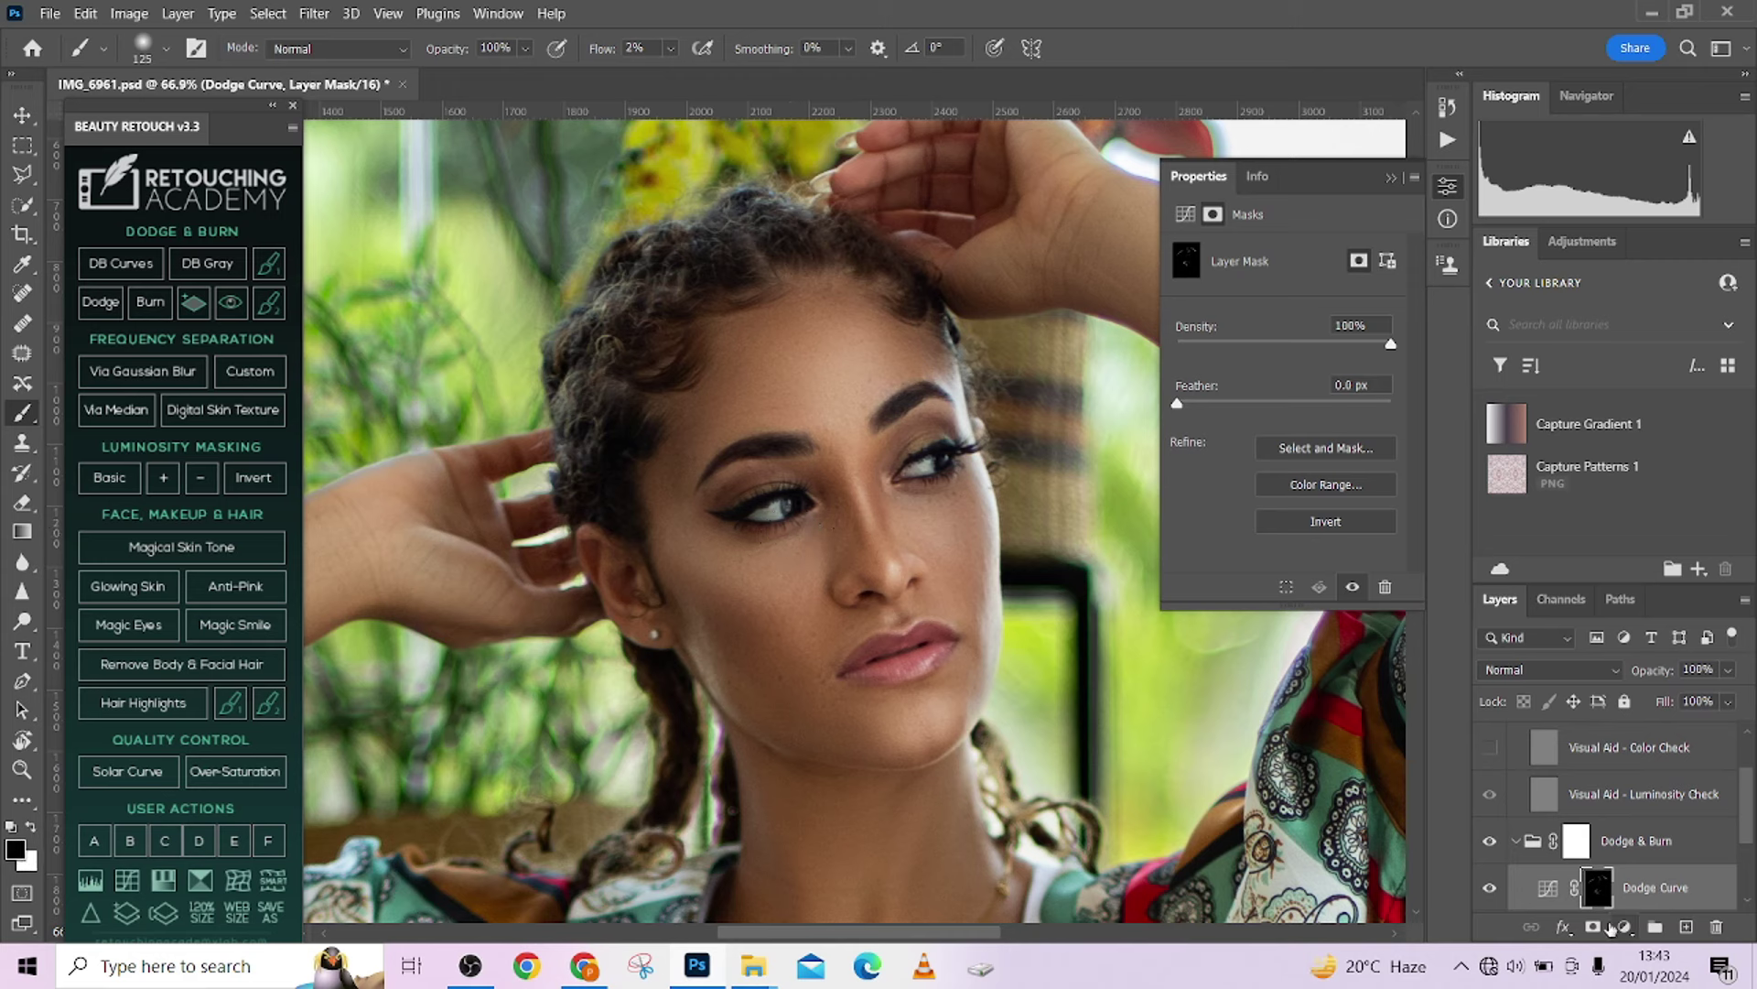
Select the Dodge Curve layer mask in the Dodge & Burn group.
scroll(1598, 882, down, 1)
click(1598, 879)
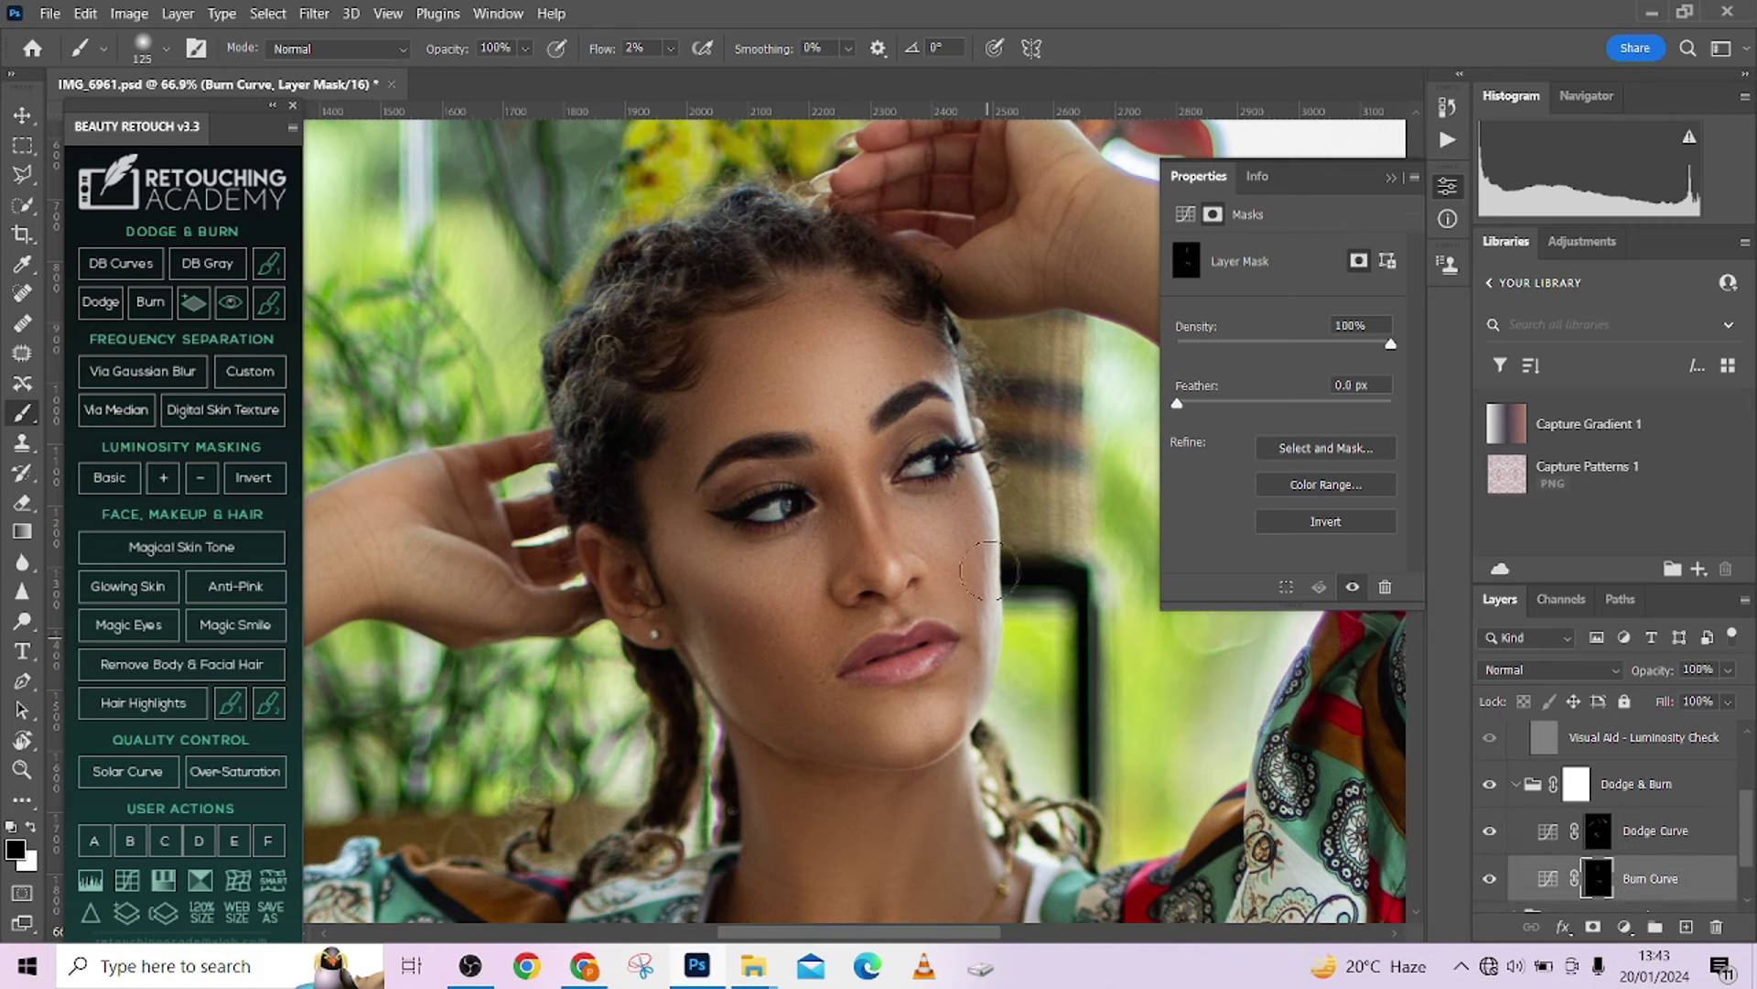
scroll(992, 553, down, 5)
scroll(991, 554, down, 2)
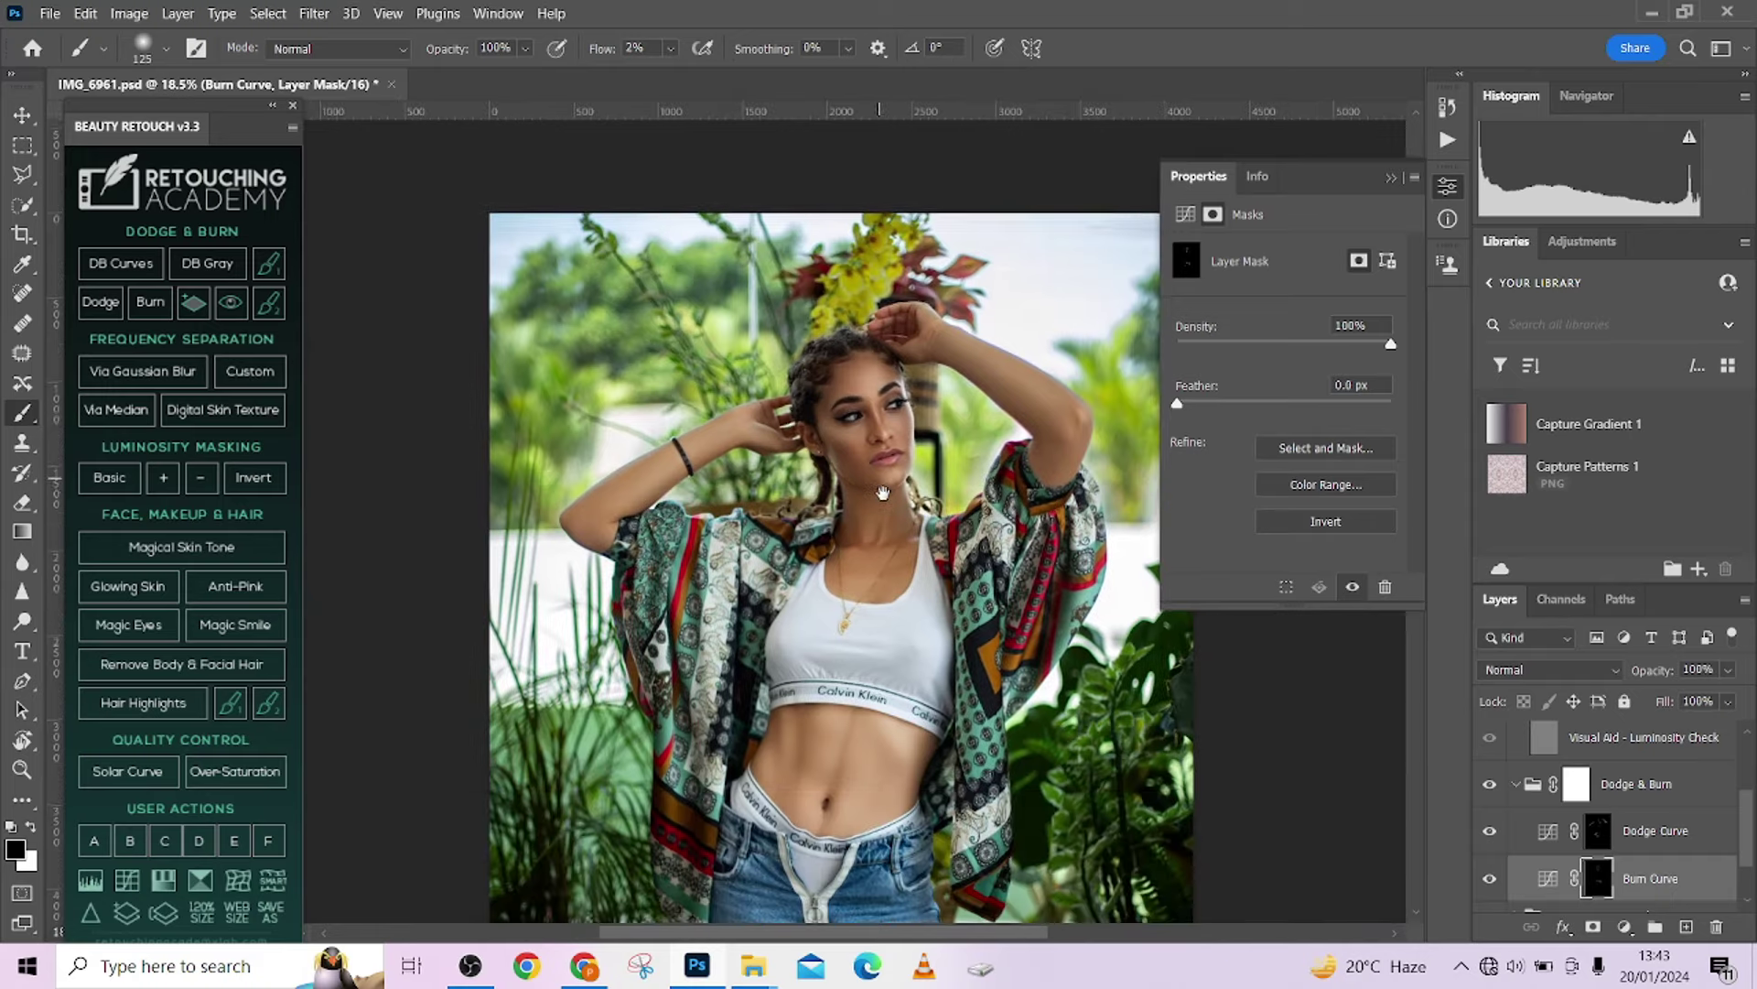
scroll(884, 520, down, 1)
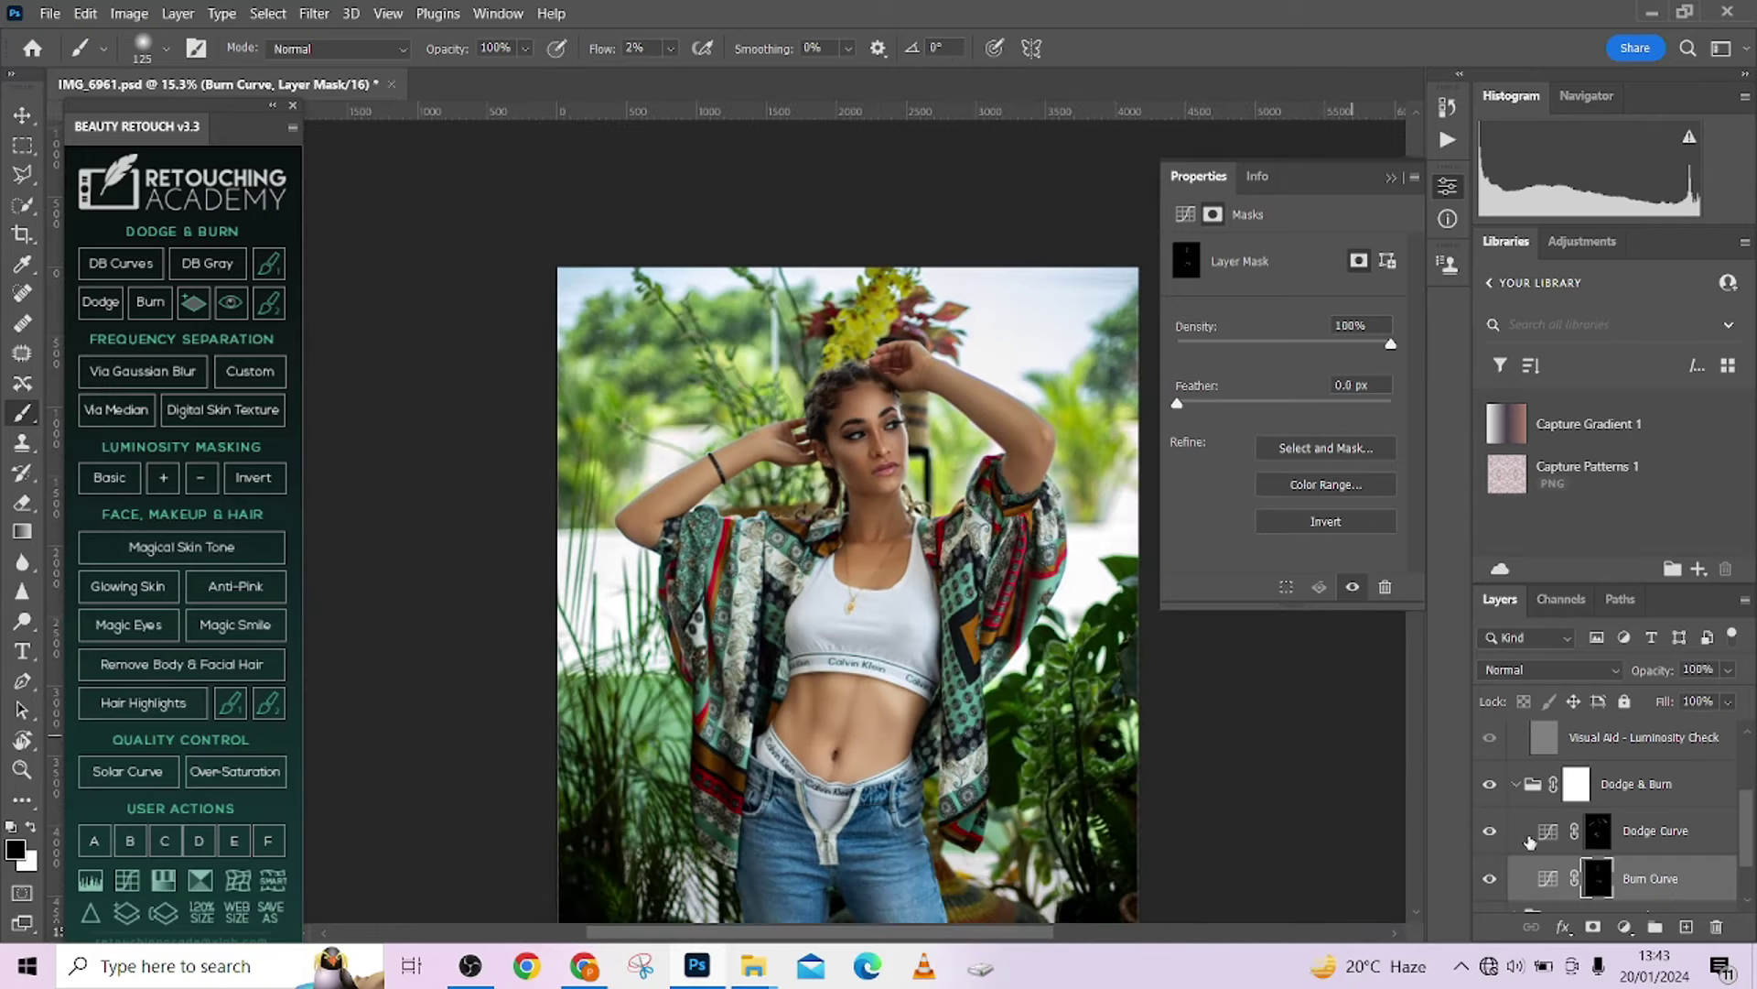
scroll(824, 488, up, 8)
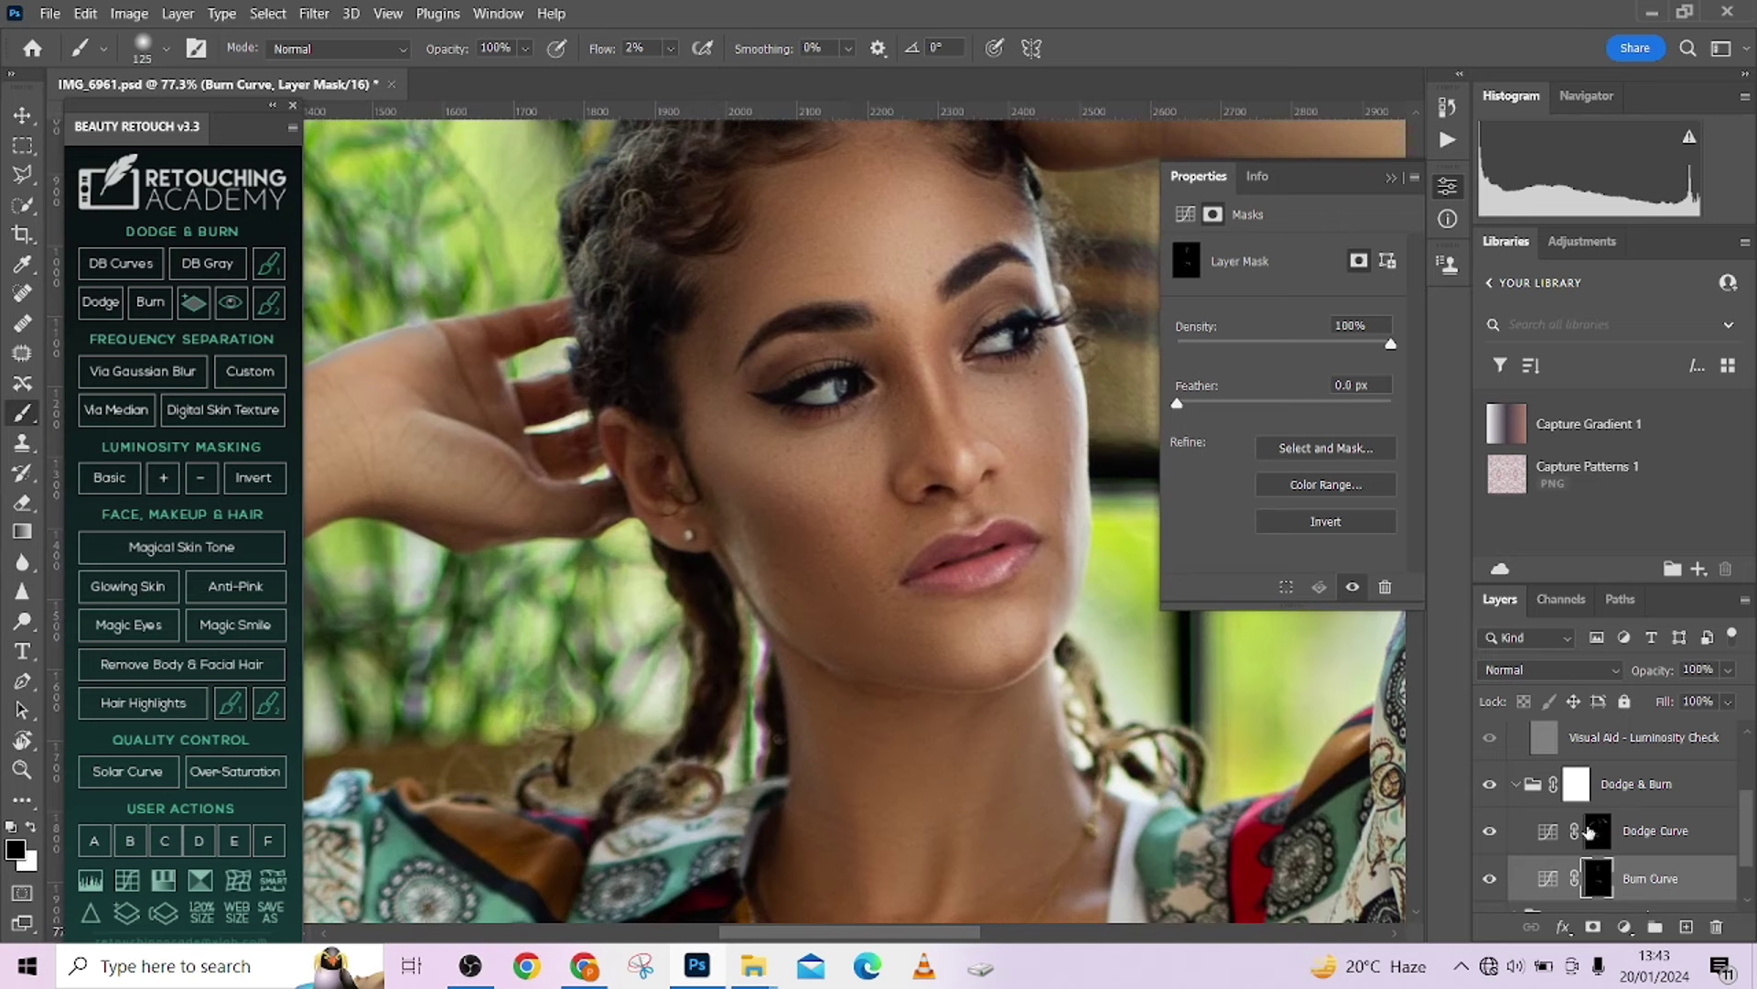
click(1590, 830)
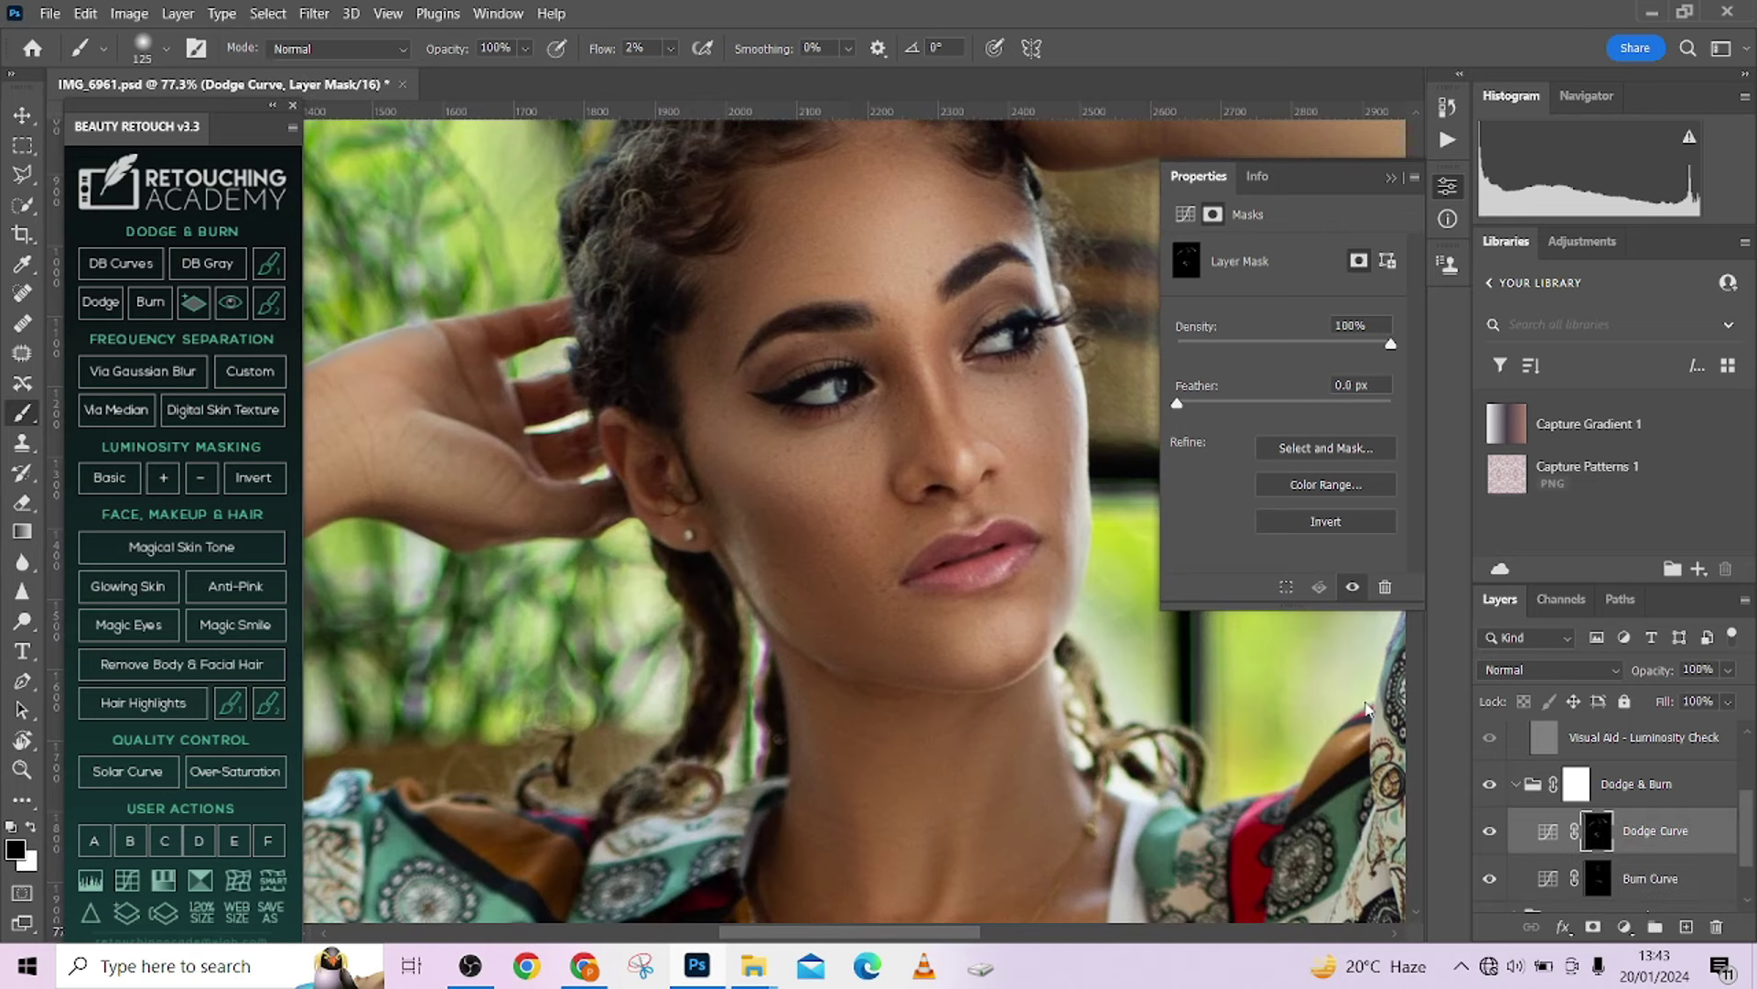
scroll(1051, 502, up, 4)
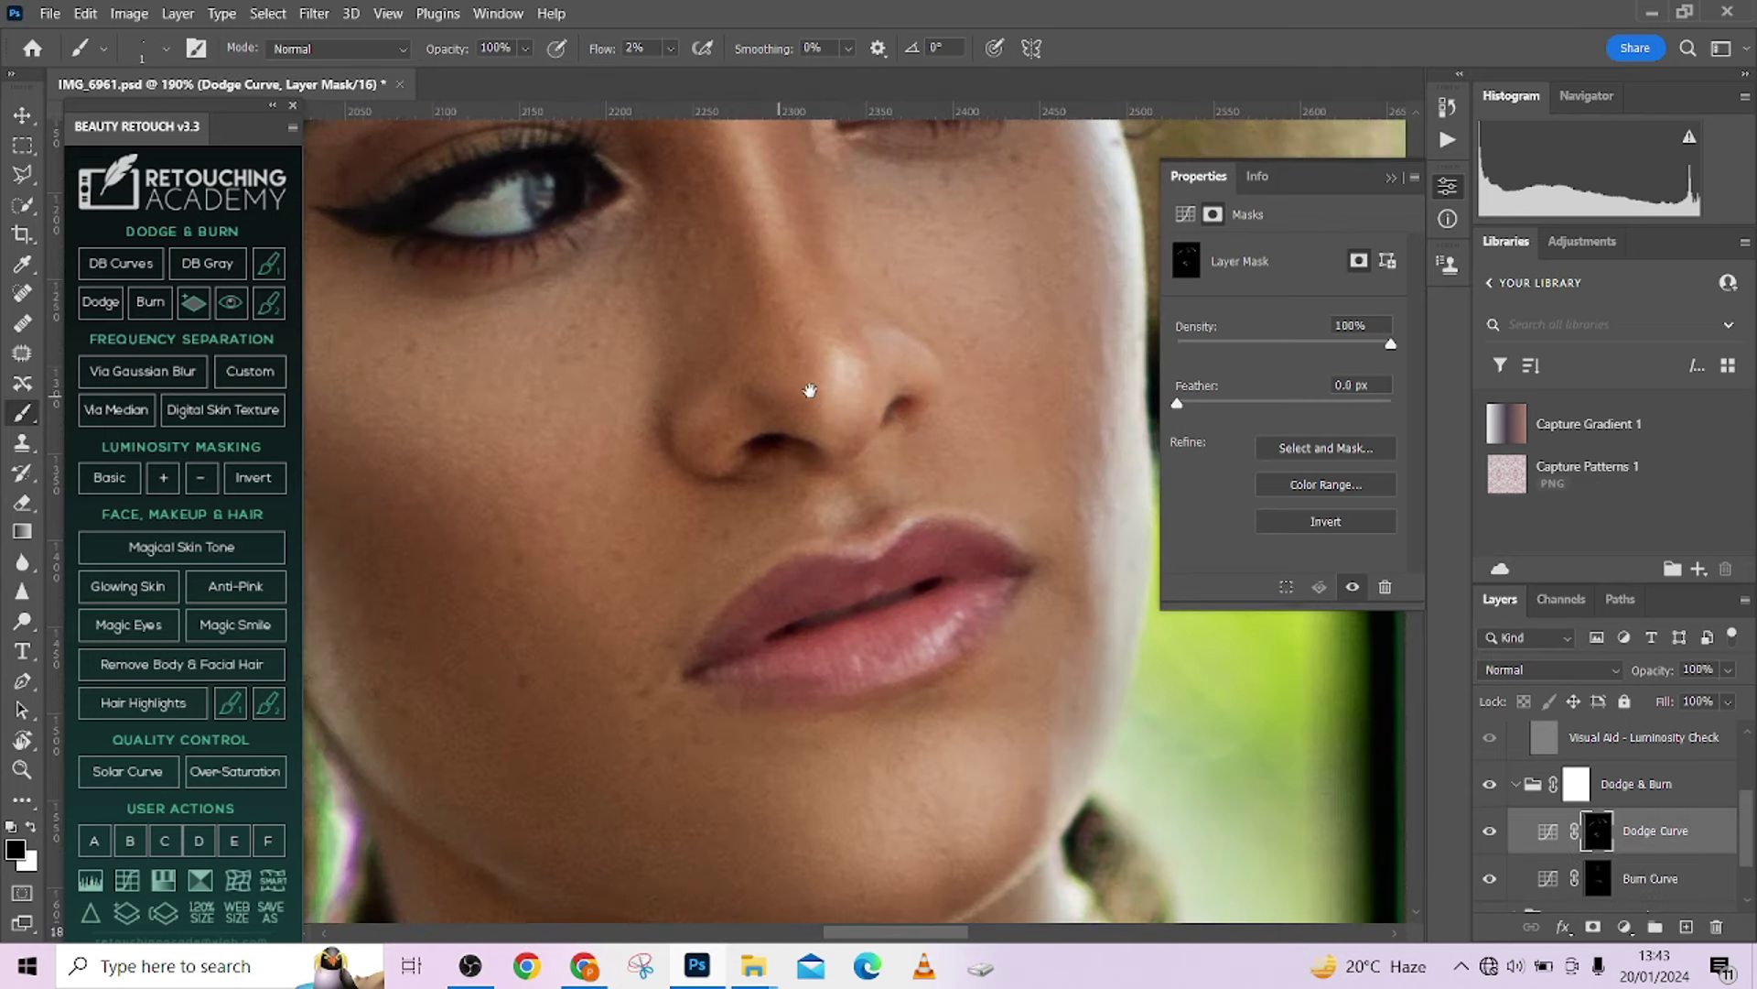
Paint the nose bridge with a 24 px brush at higher flow, then collapse the Dodge & Burn group.
drag(815, 394, 901, 604)
alt+right_click(911, 489)
key(x)
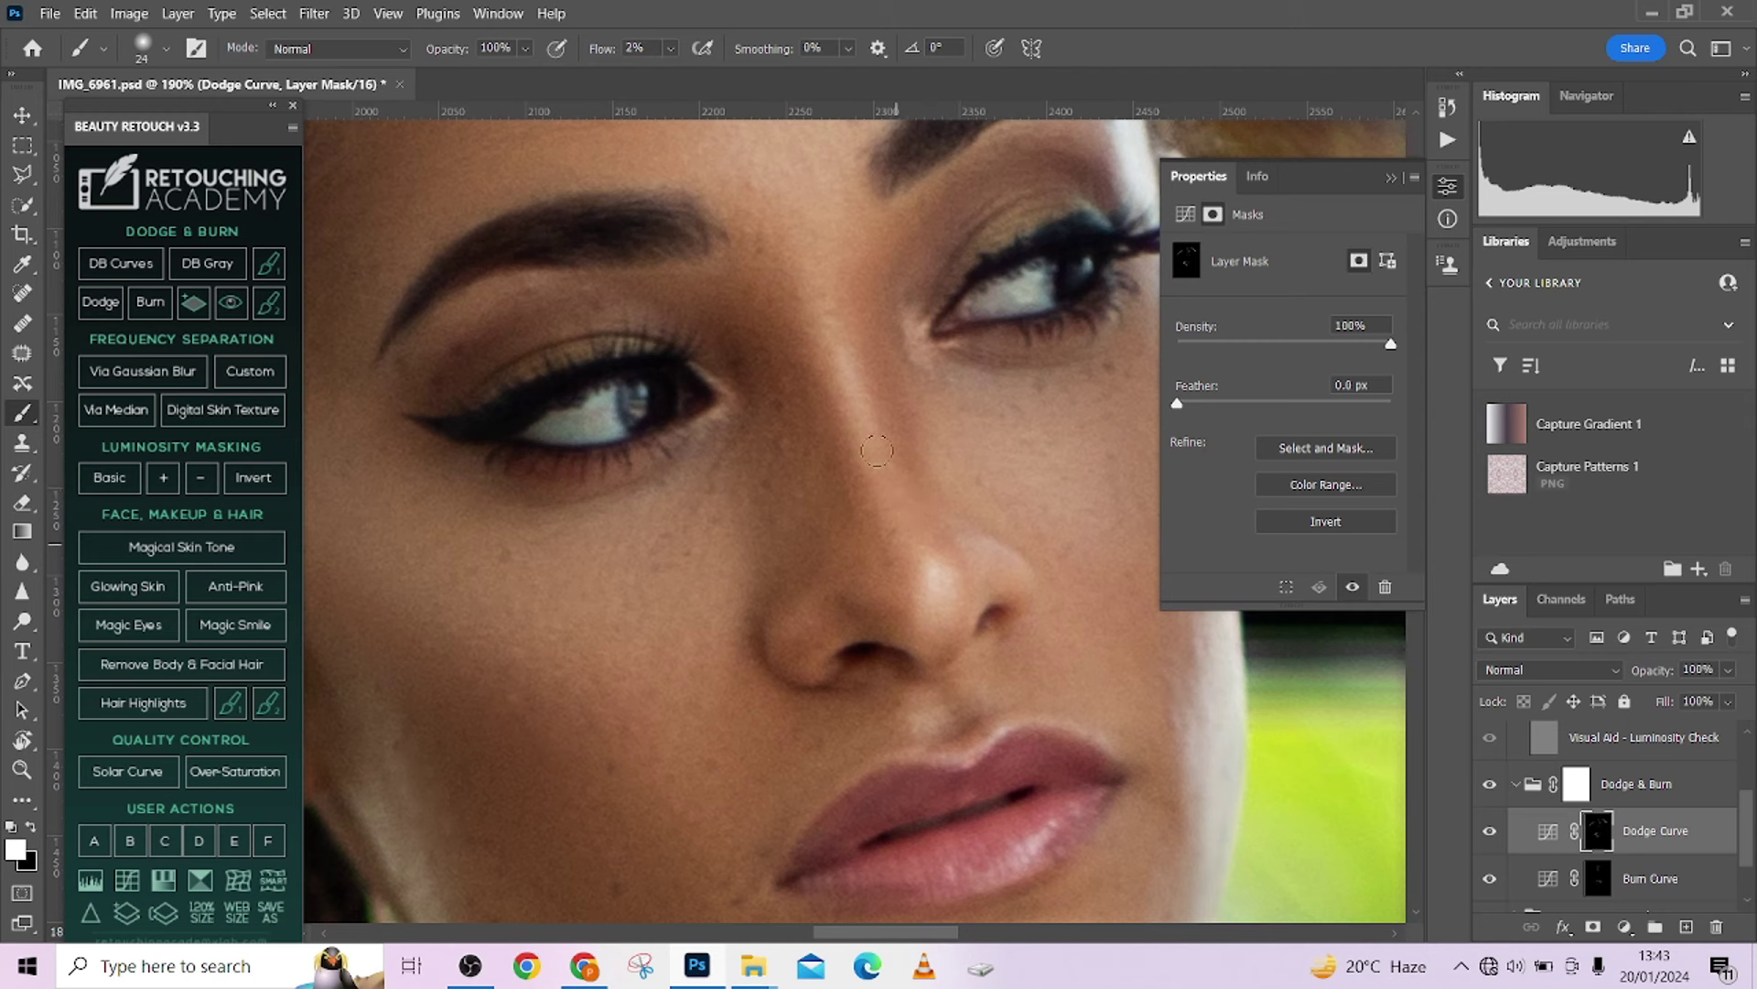
key(x)
drag(600, 50, 606, 50)
scroll(931, 527, down, 8)
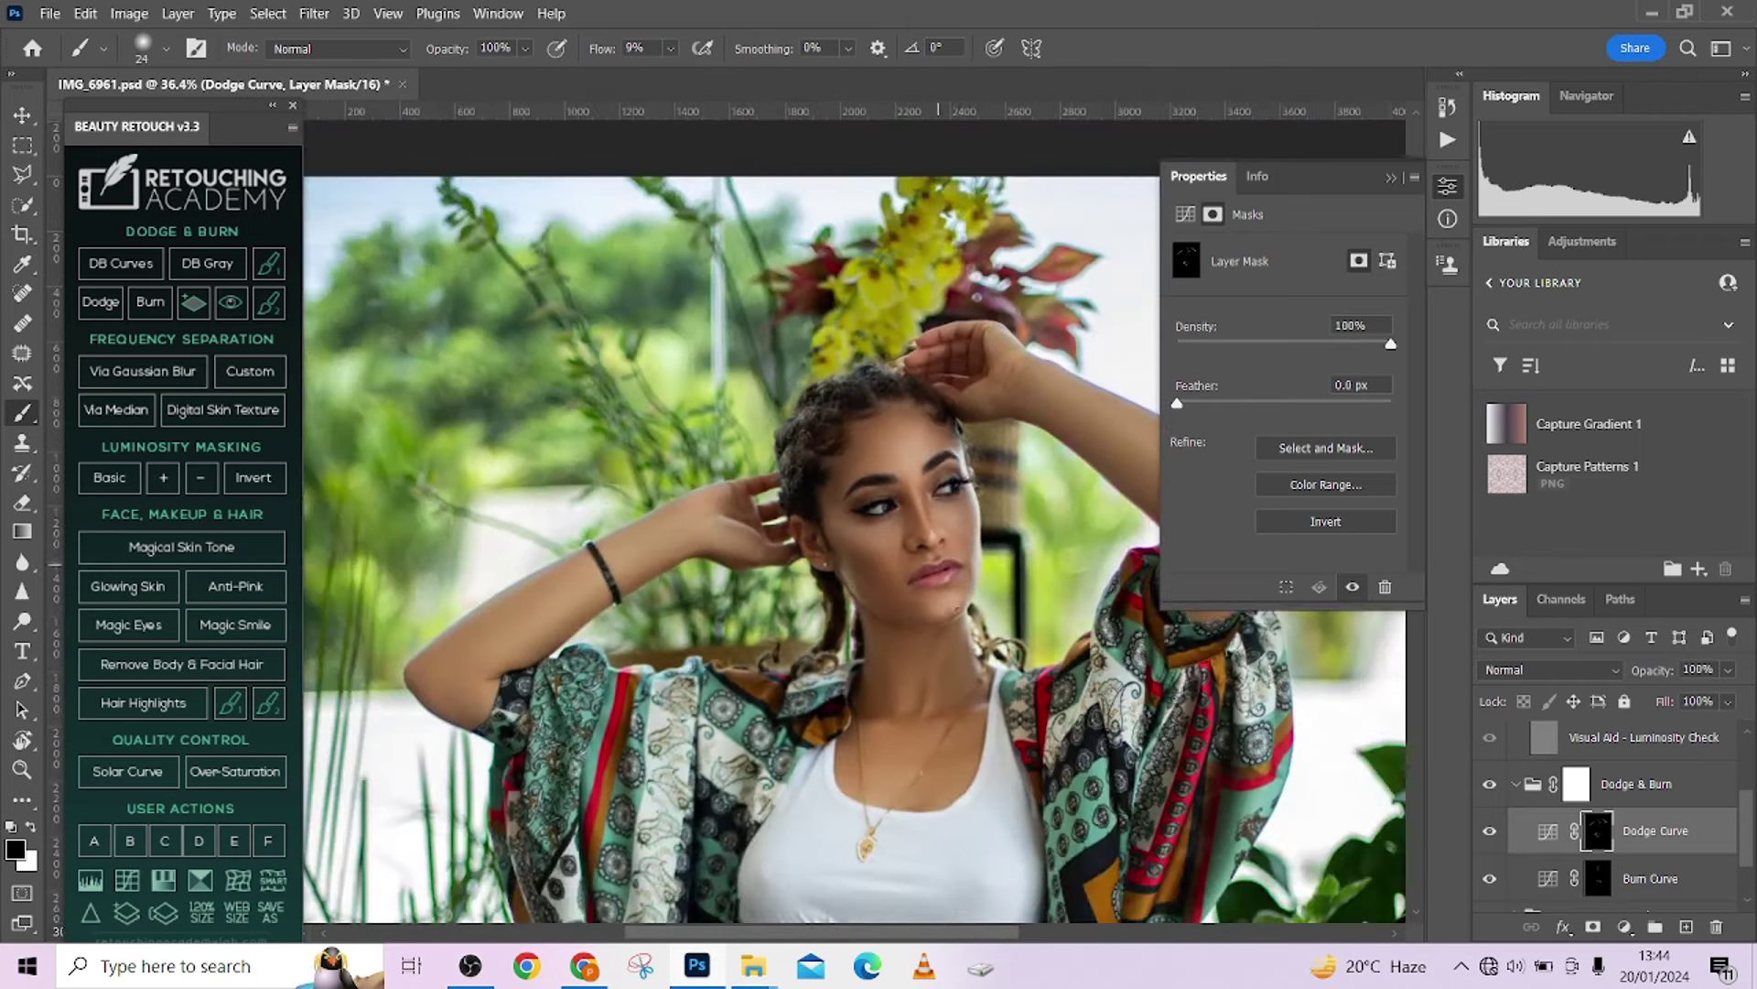
scroll(907, 475, down, 2)
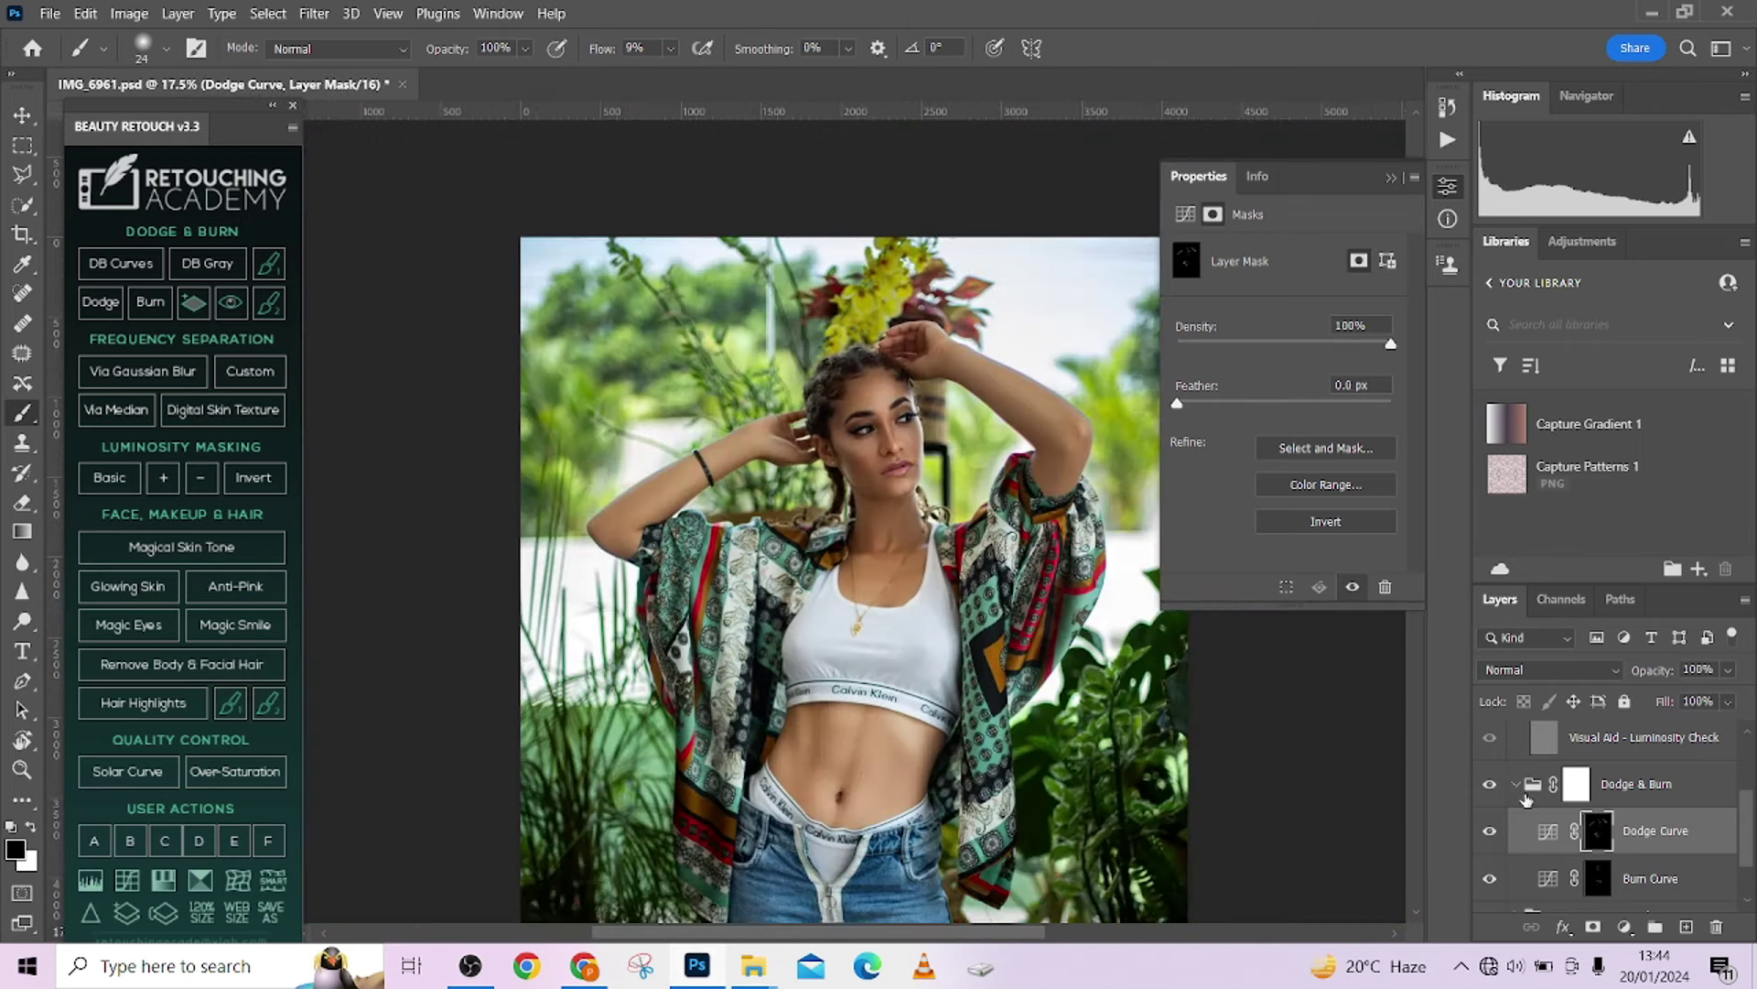
click(1527, 799)
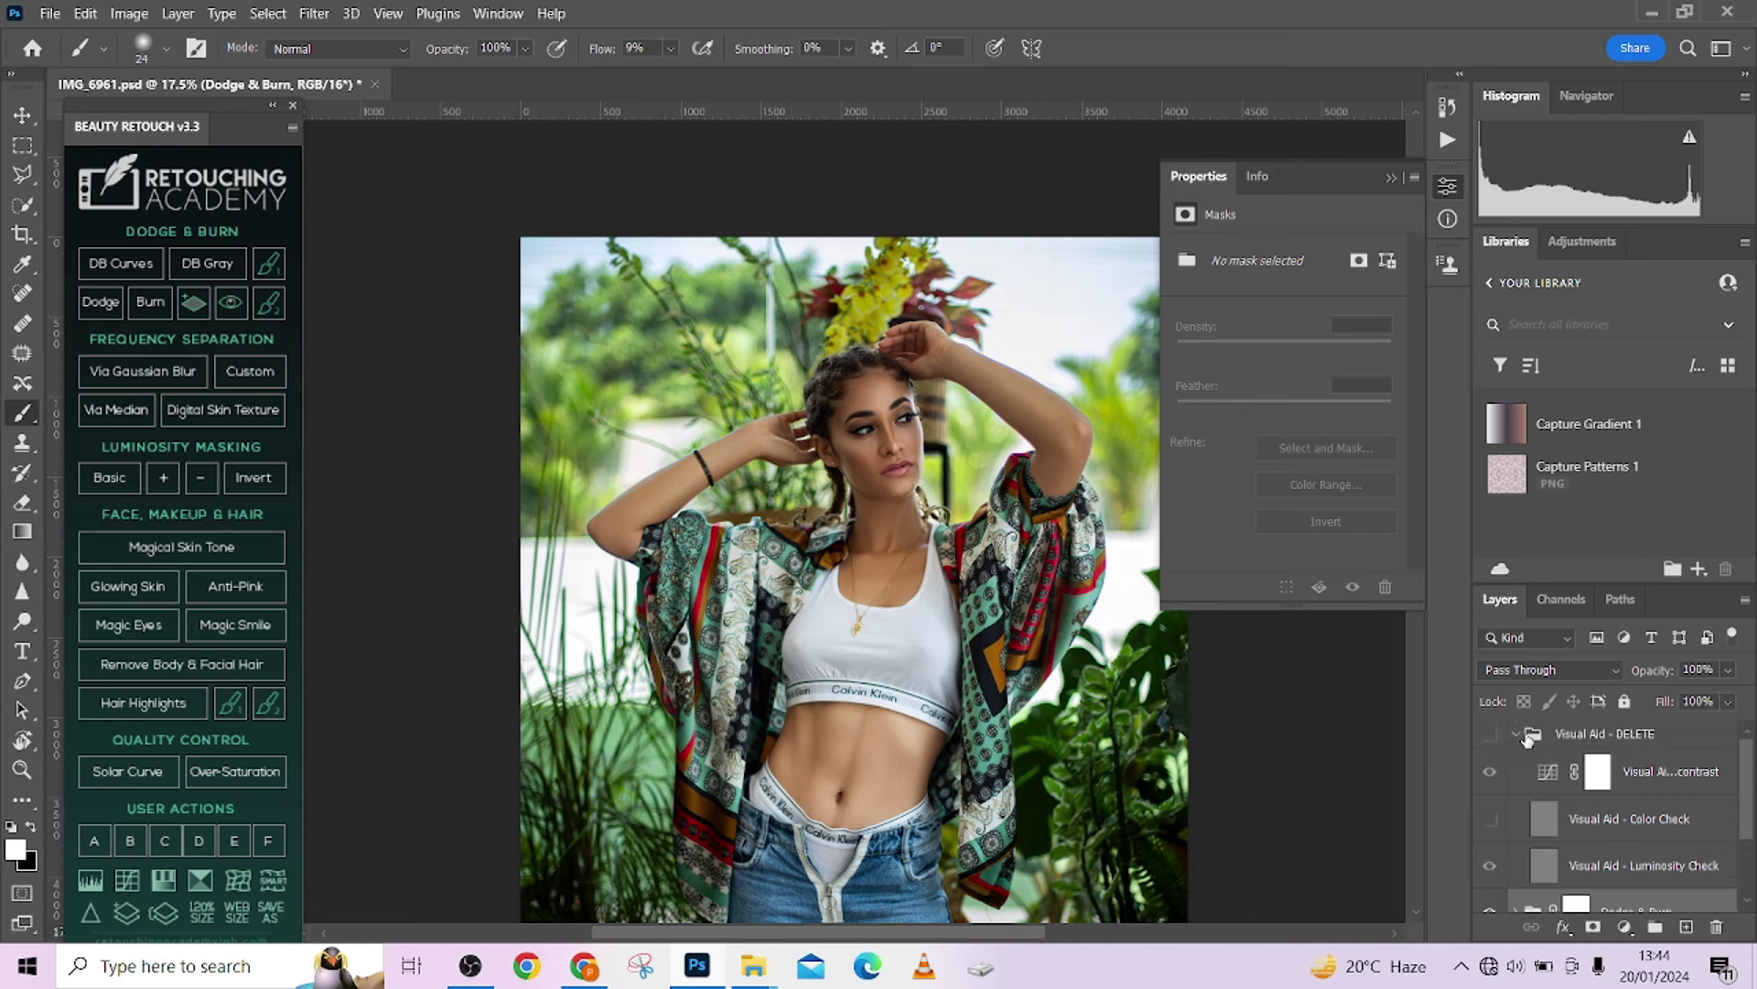
Delete the Visual Aid - DELETE group and toggle Dodge & Burn on and off to compare.
click(1515, 734)
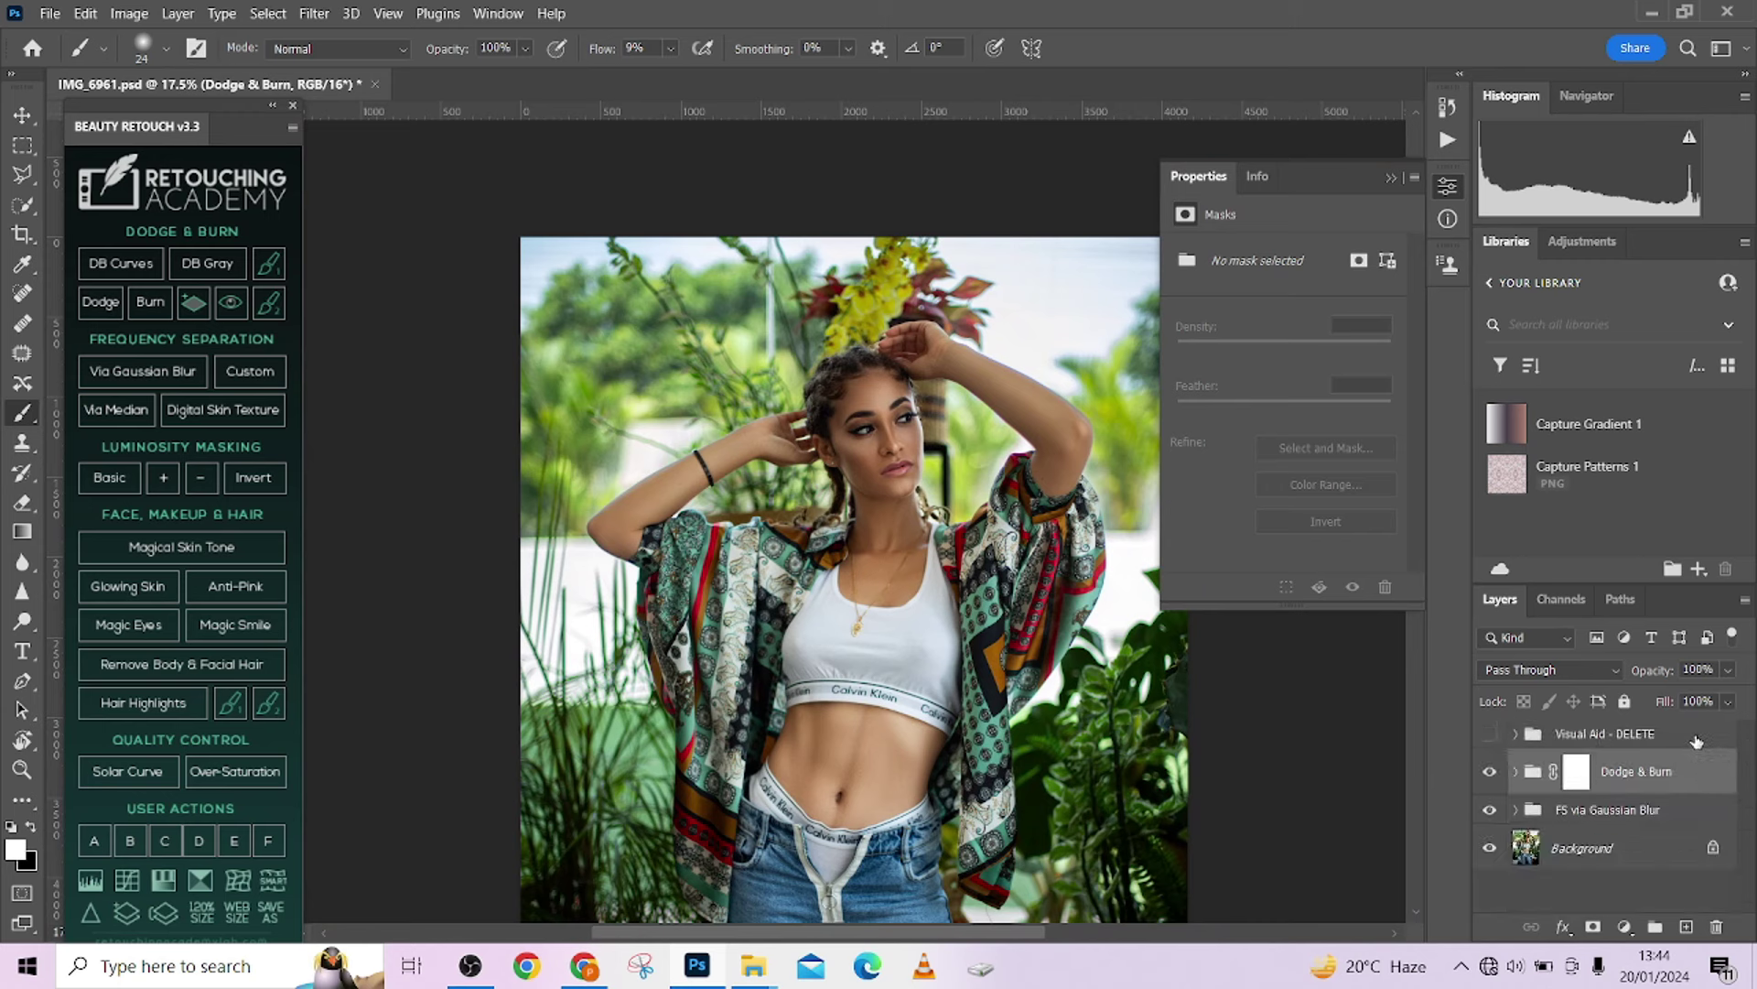
mouse_move(1688, 737)
mouse_down()
mouse_move(1638, 883)
mouse_move(1666, 925)
mouse_move(1716, 926)
mouse_up()
click(1489, 743)
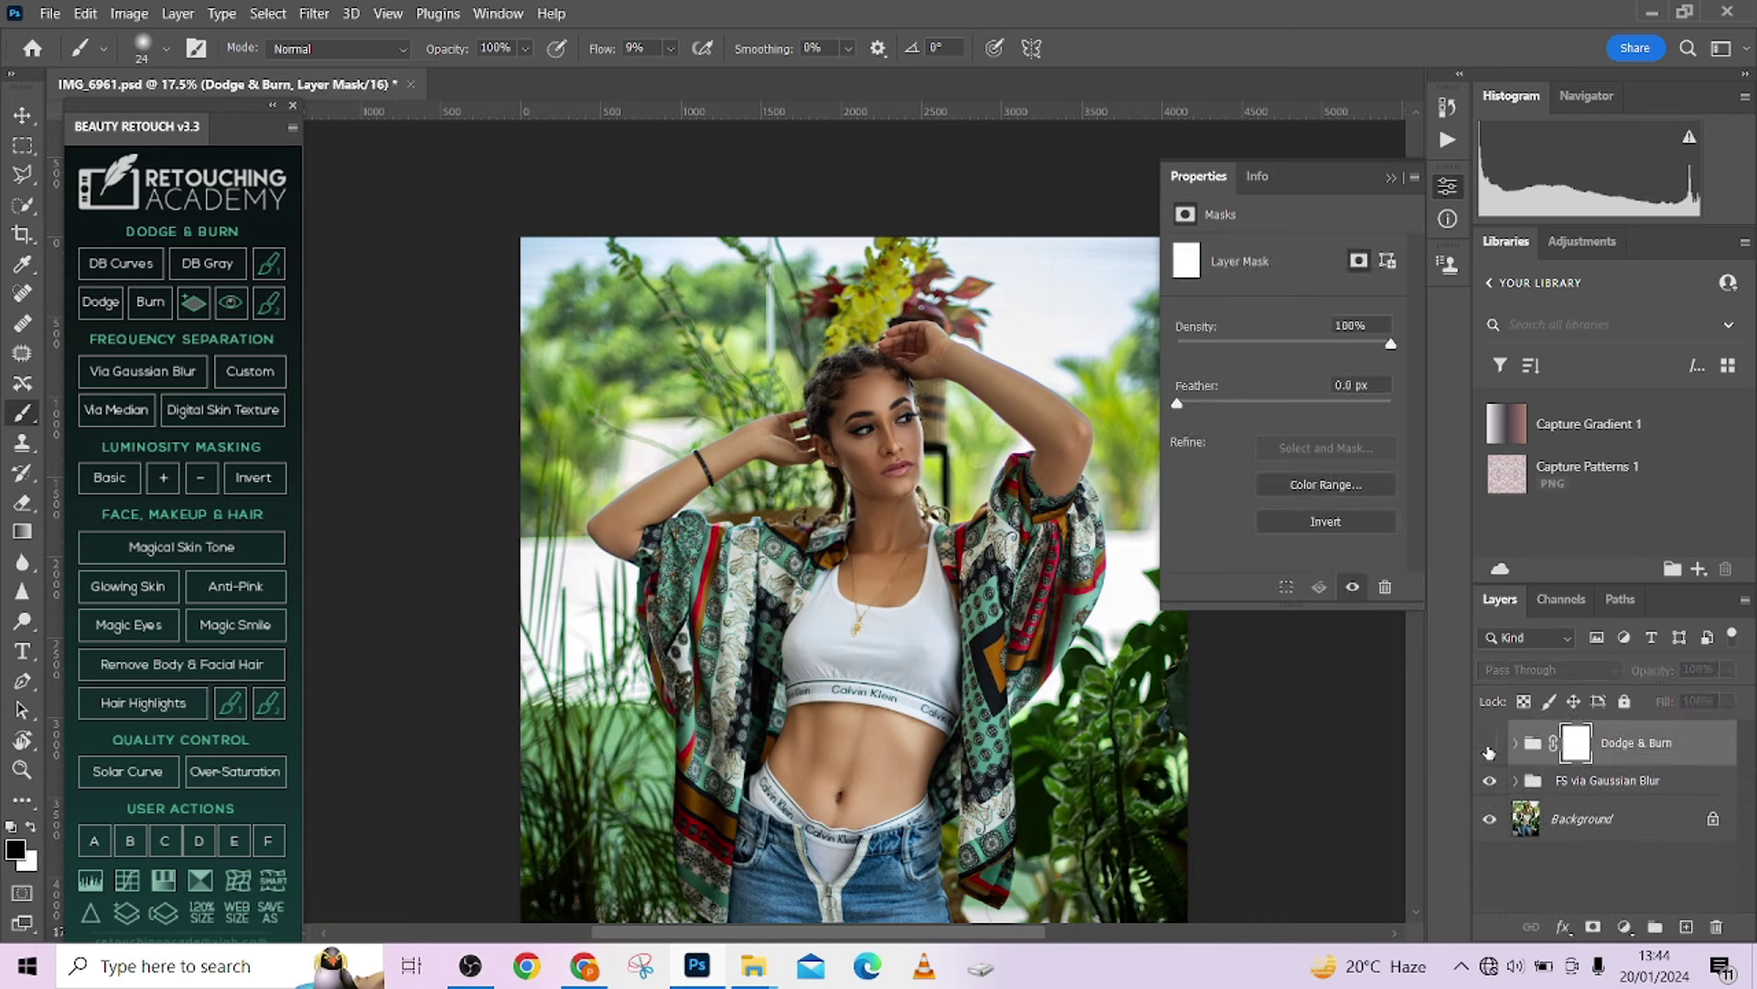
click(1489, 746)
click(1489, 749)
click(1489, 745)
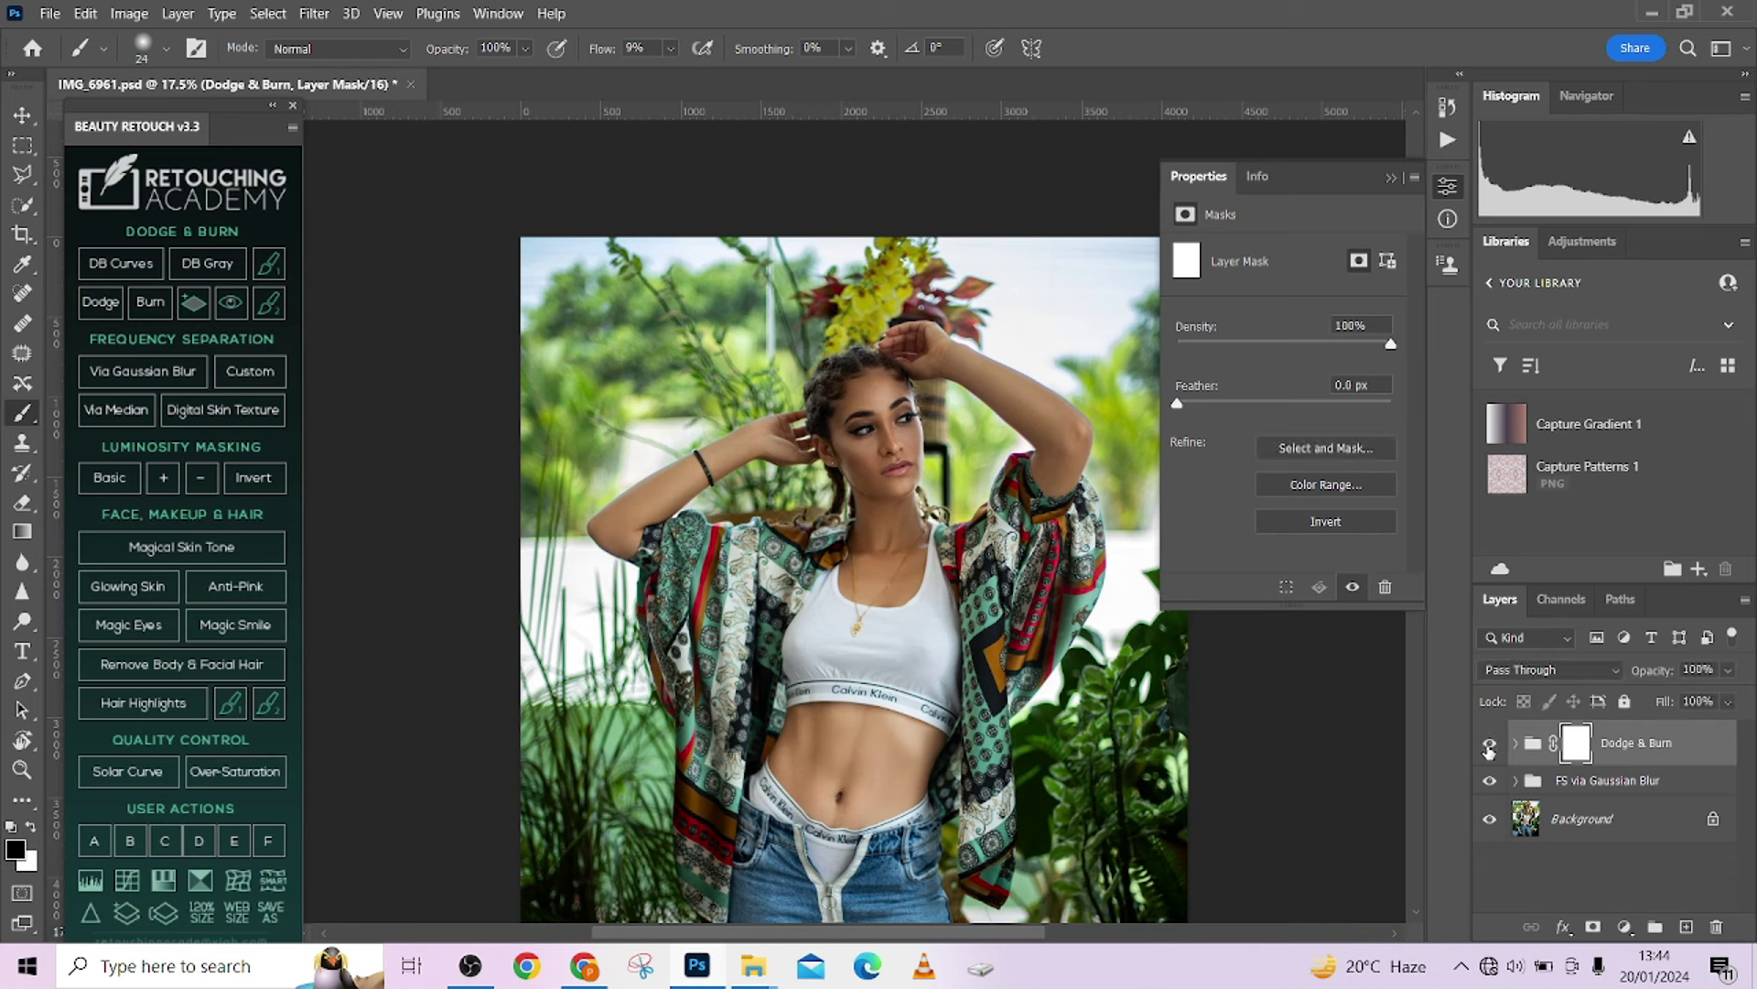
Compare with FS via Gaussian Blur and Dodge & Burn hidden, leaving both groups visible.
click(1490, 779)
click(1490, 745)
click(1492, 745)
click(1490, 784)
scroll(818, 367, up, 2)
scroll(817, 367, down, 3)
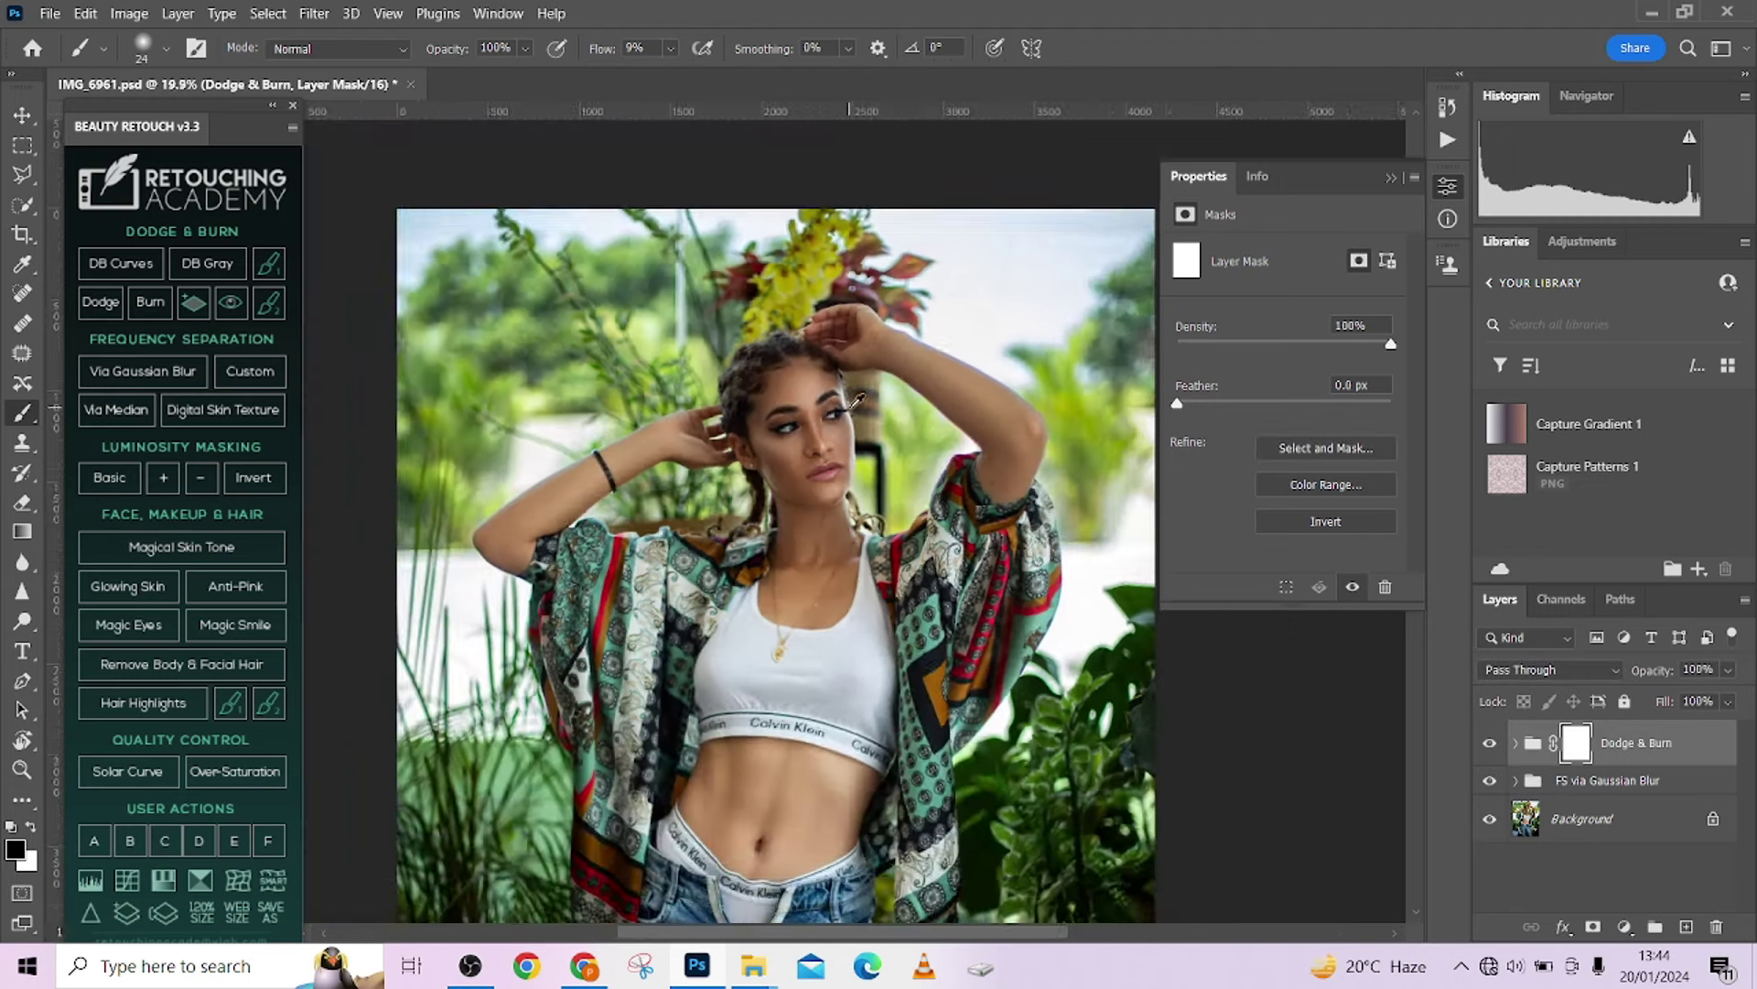
scroll(817, 367, down, 4)
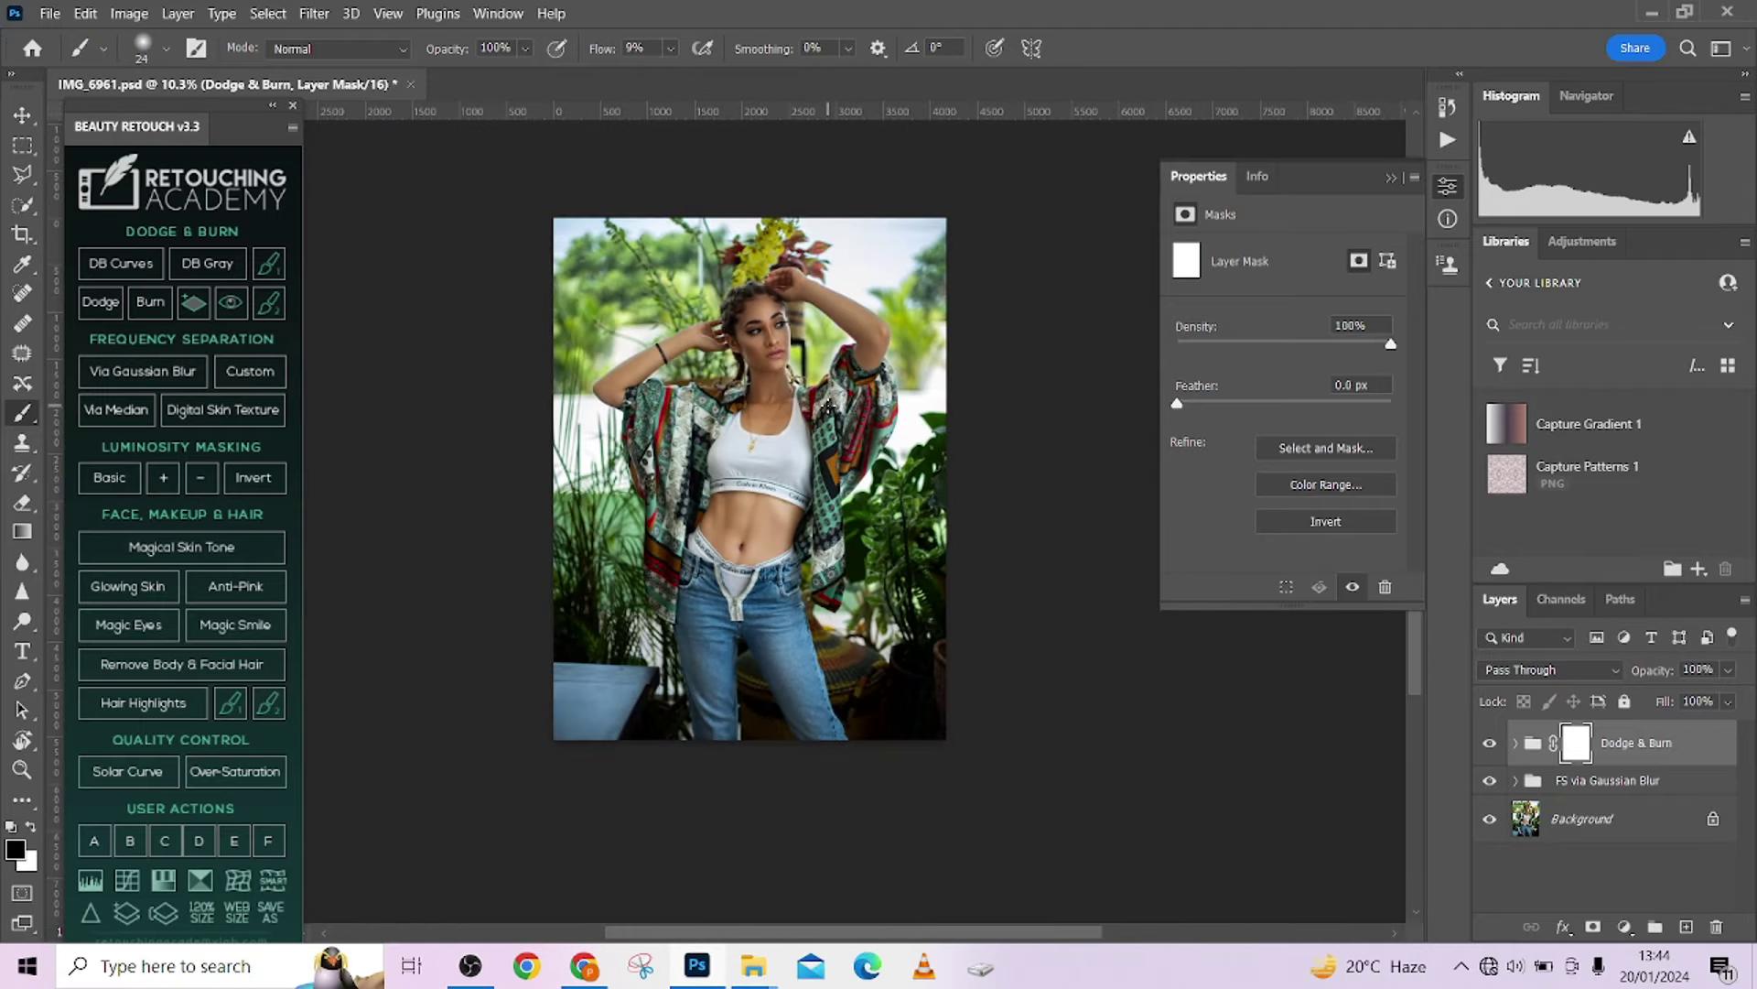
Add a light peach Color Fill 1 layer (#fde4af), hide it, and duplicate the Background layer.
click(1623, 927)
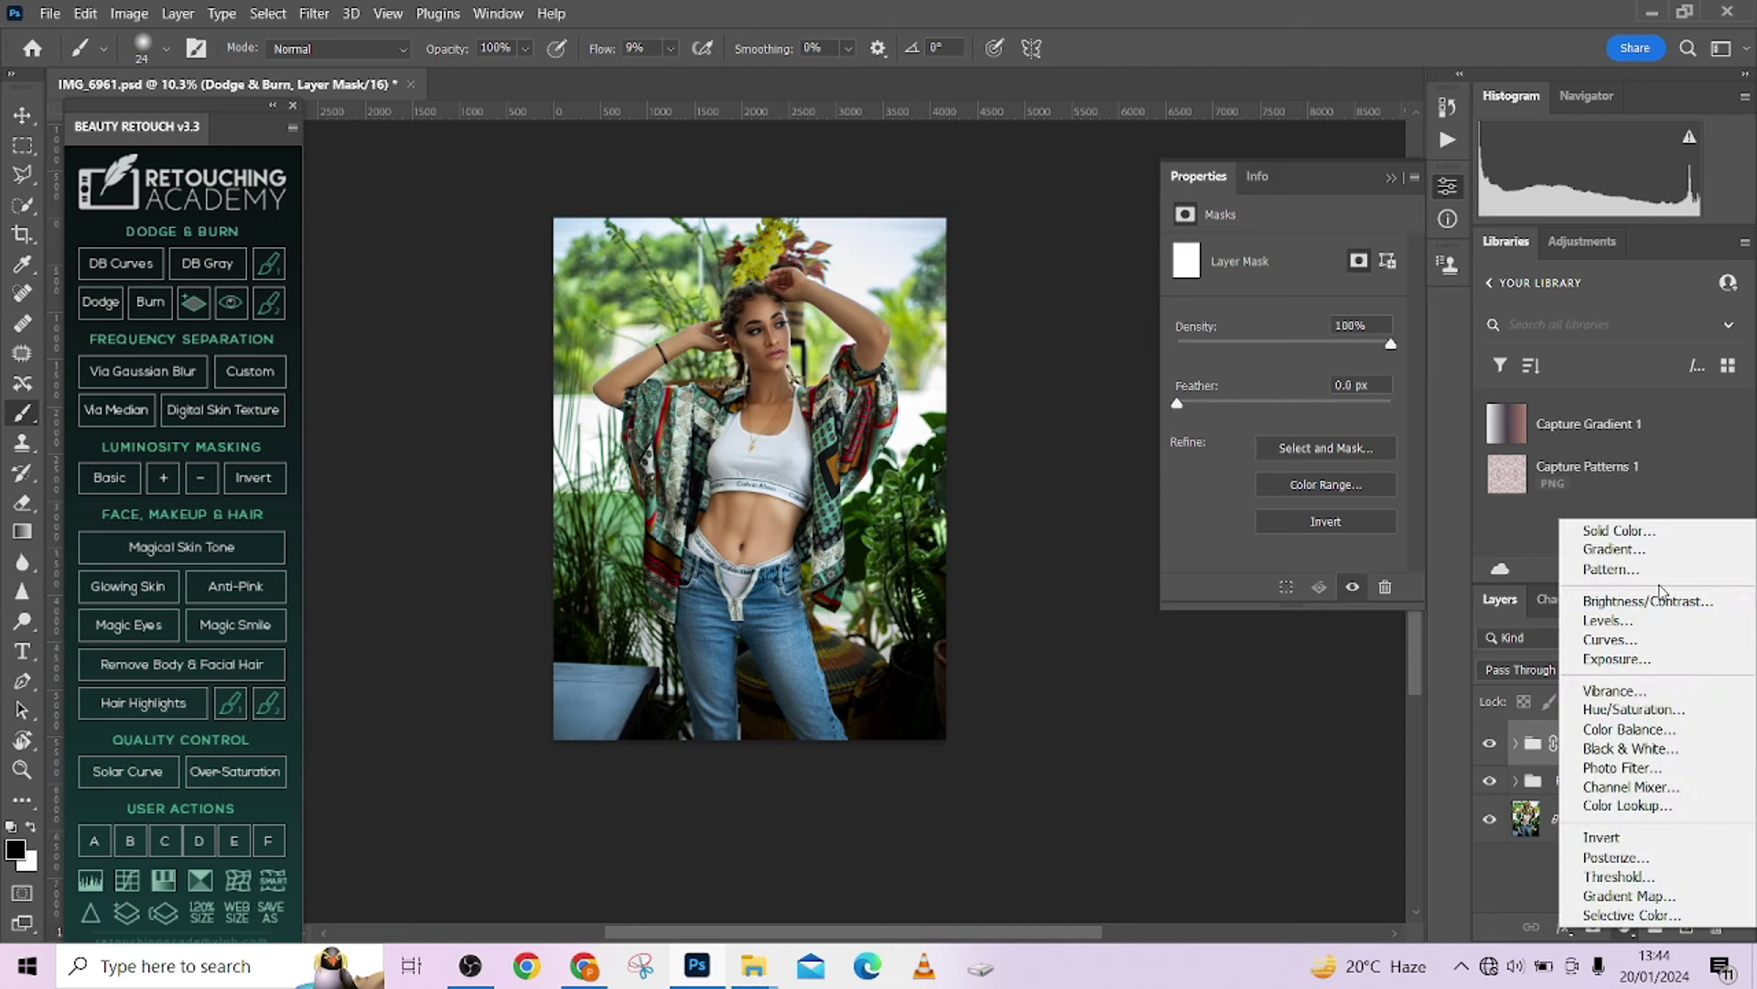
click(1634, 540)
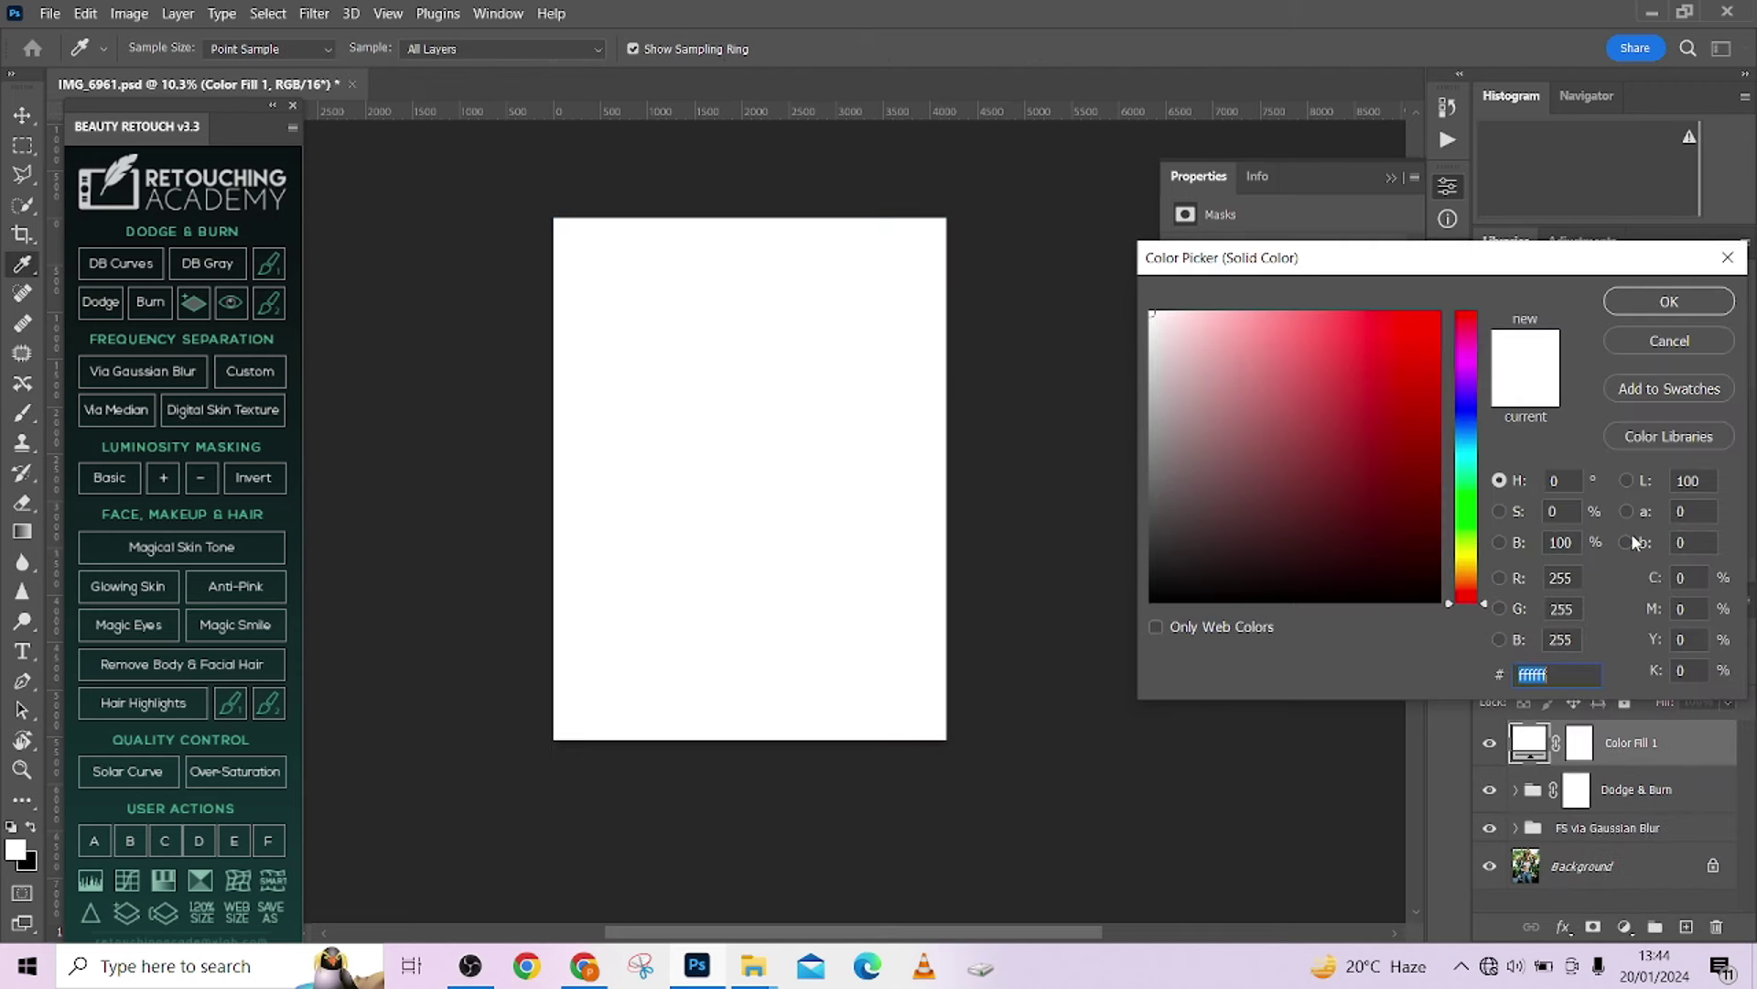
click(1469, 560)
drag(1471, 565, 1472, 571)
drag(1241, 322, 1241, 313)
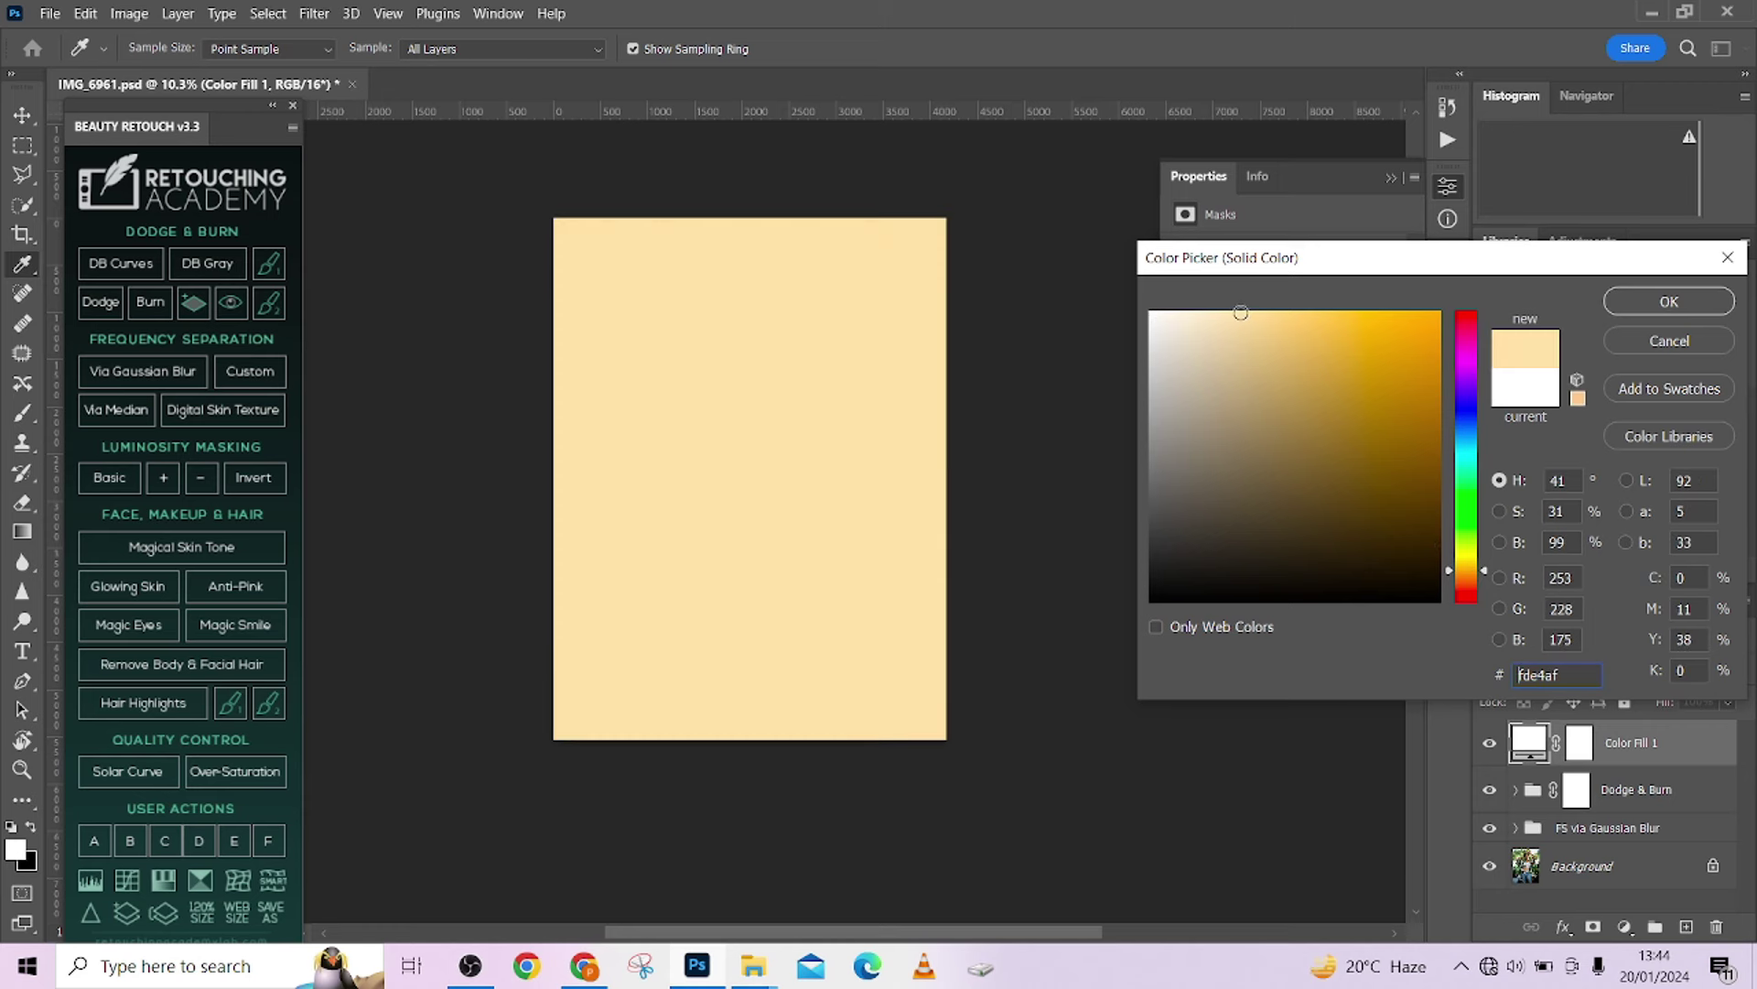
click(1708, 304)
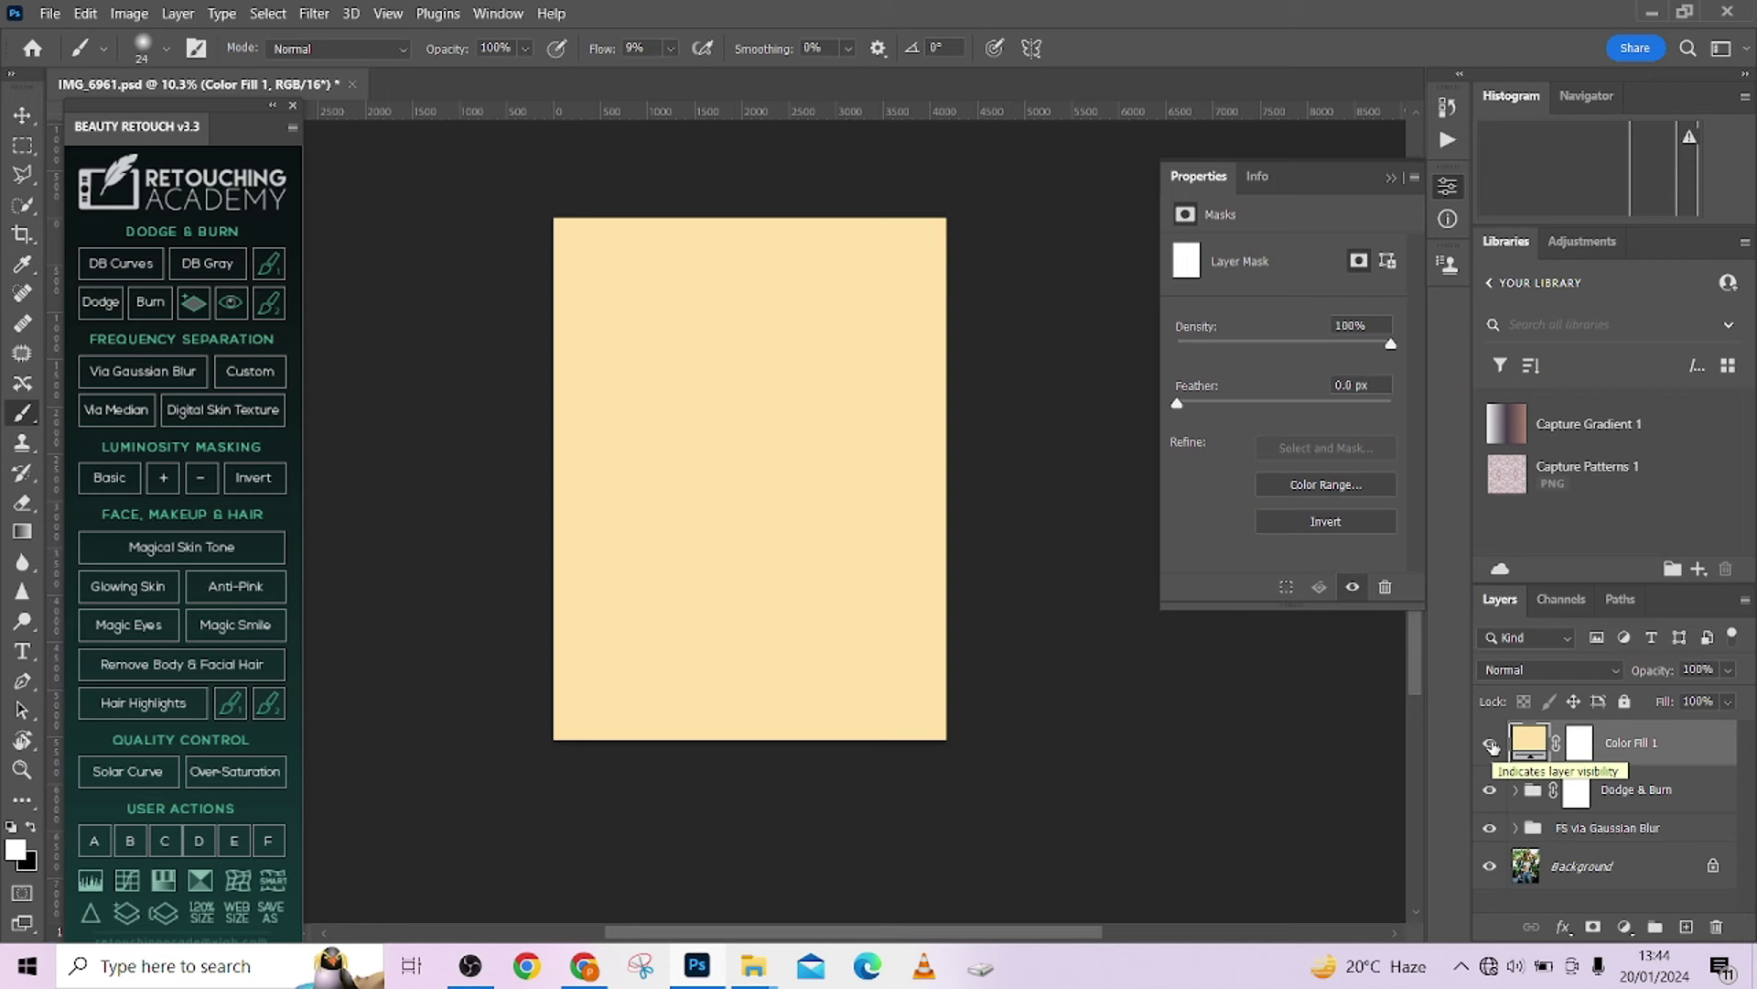
click(1491, 746)
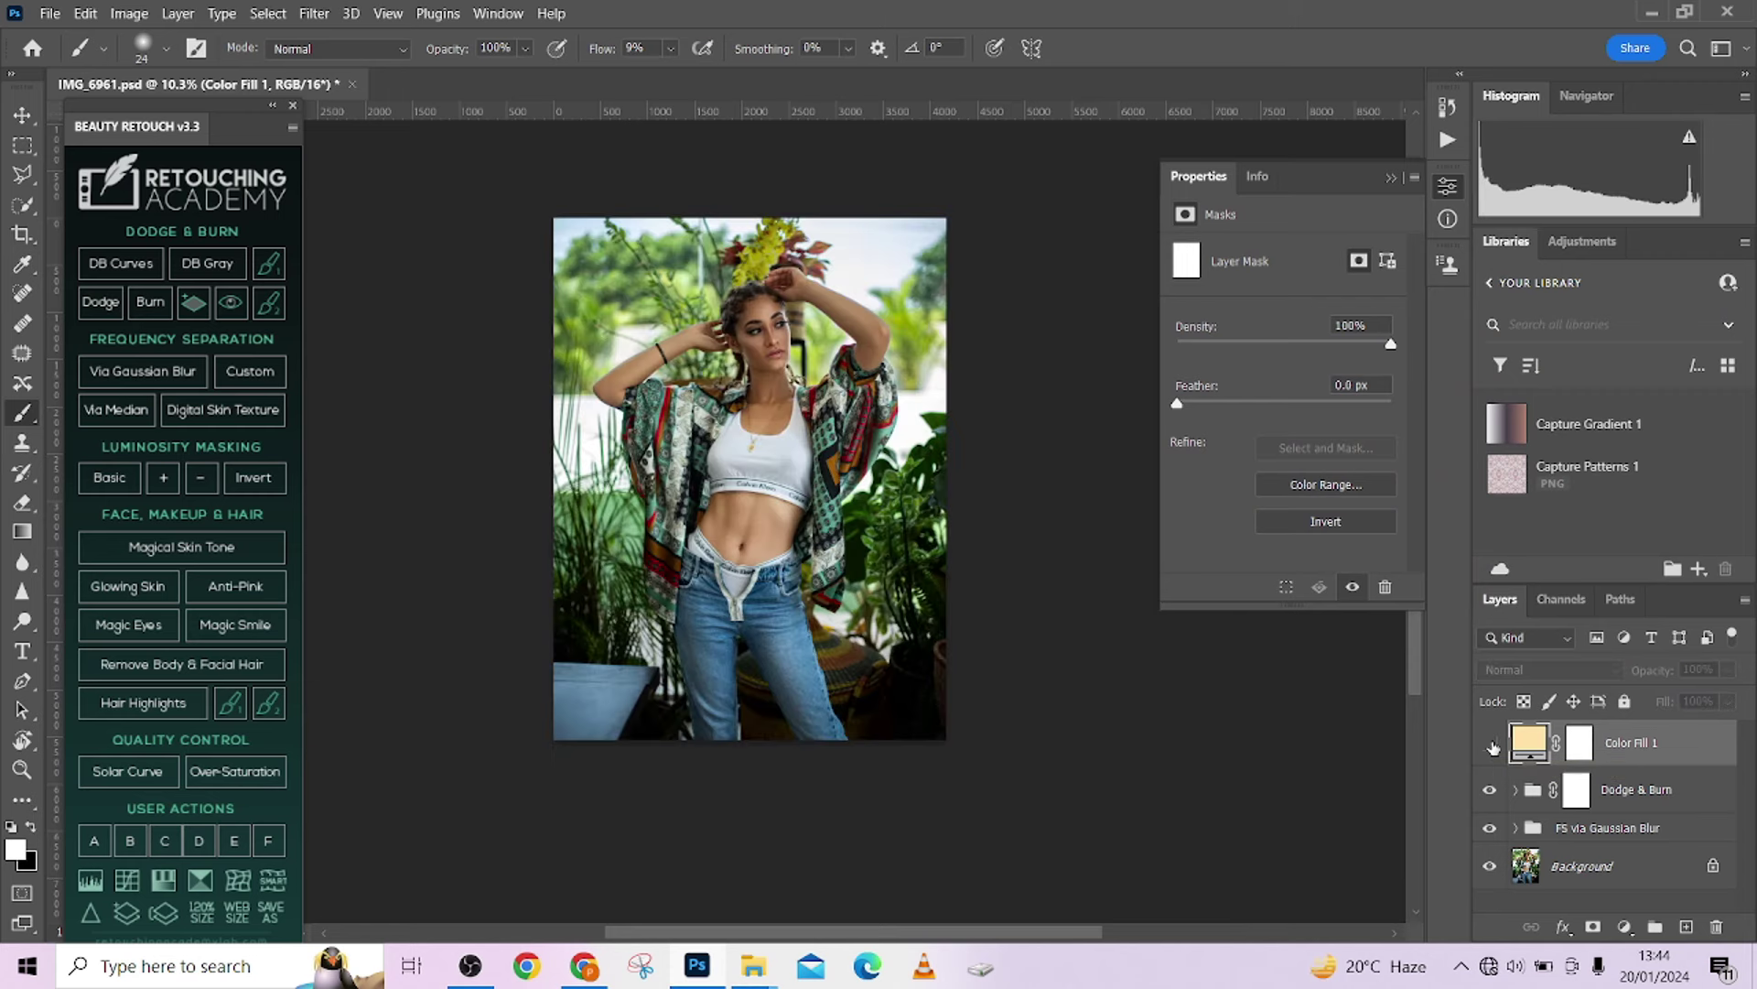
drag(1660, 876, 1686, 927)
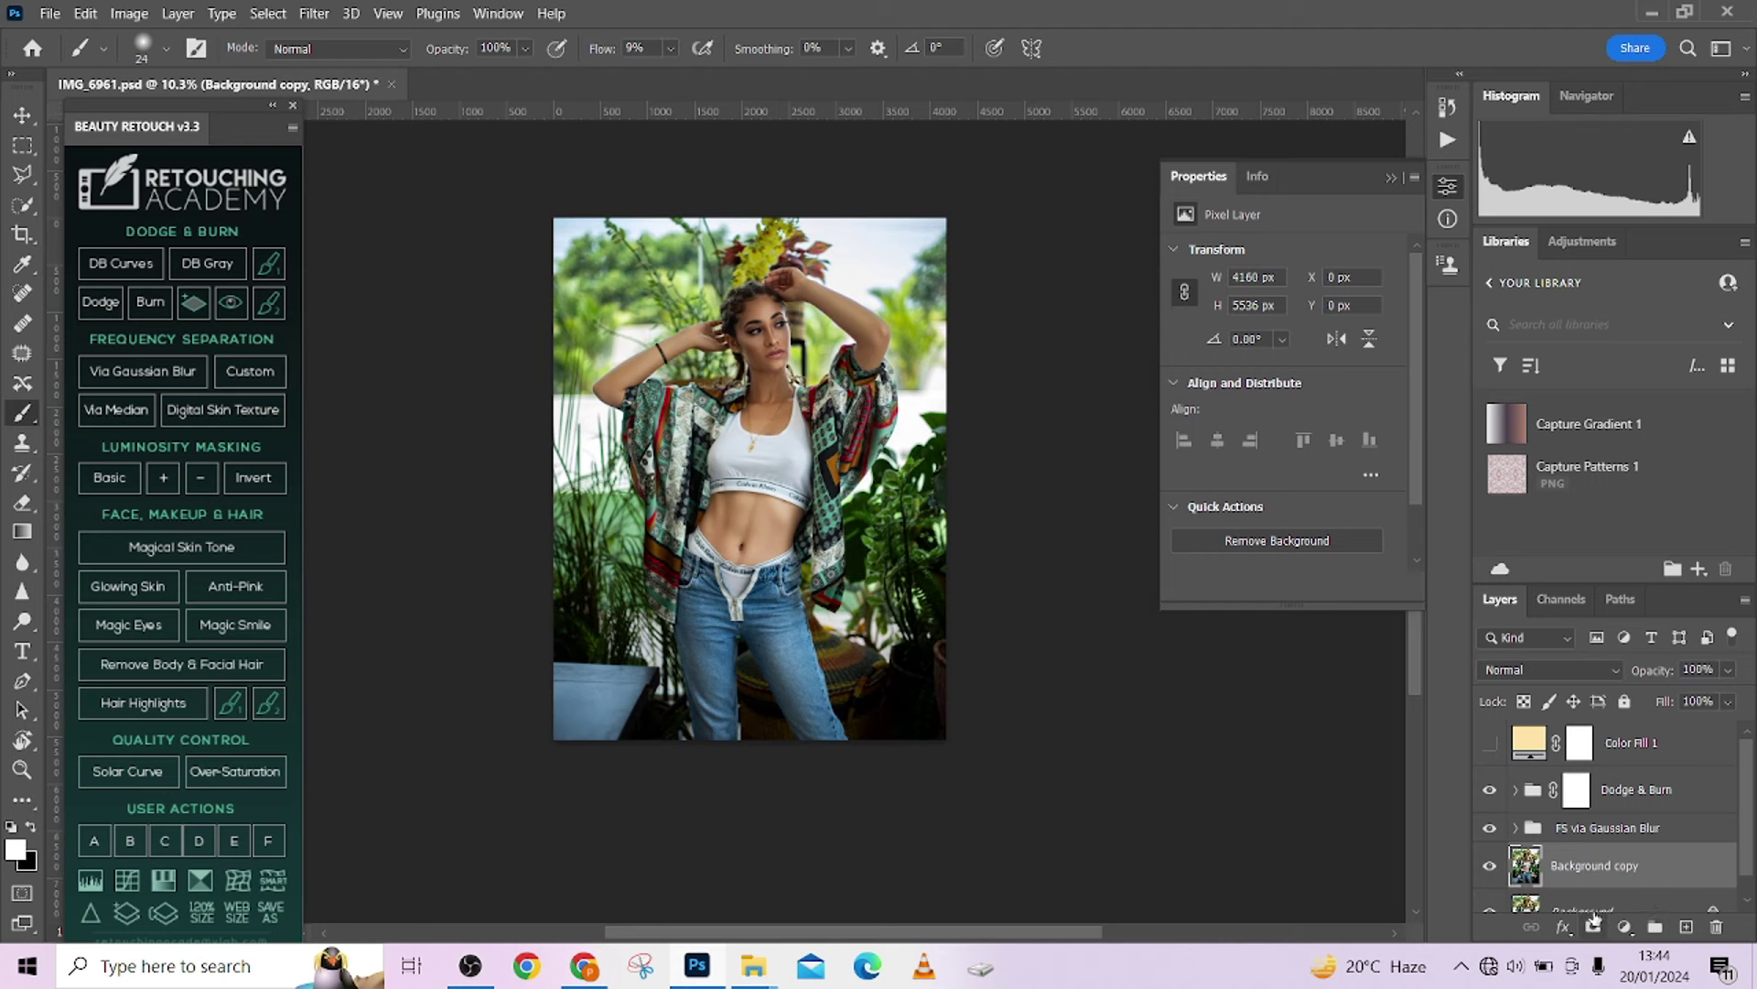
Add a mask to Background copy from a Color Range selection of several sampled skin tones.
click(1593, 926)
key(x)
click(268, 13)
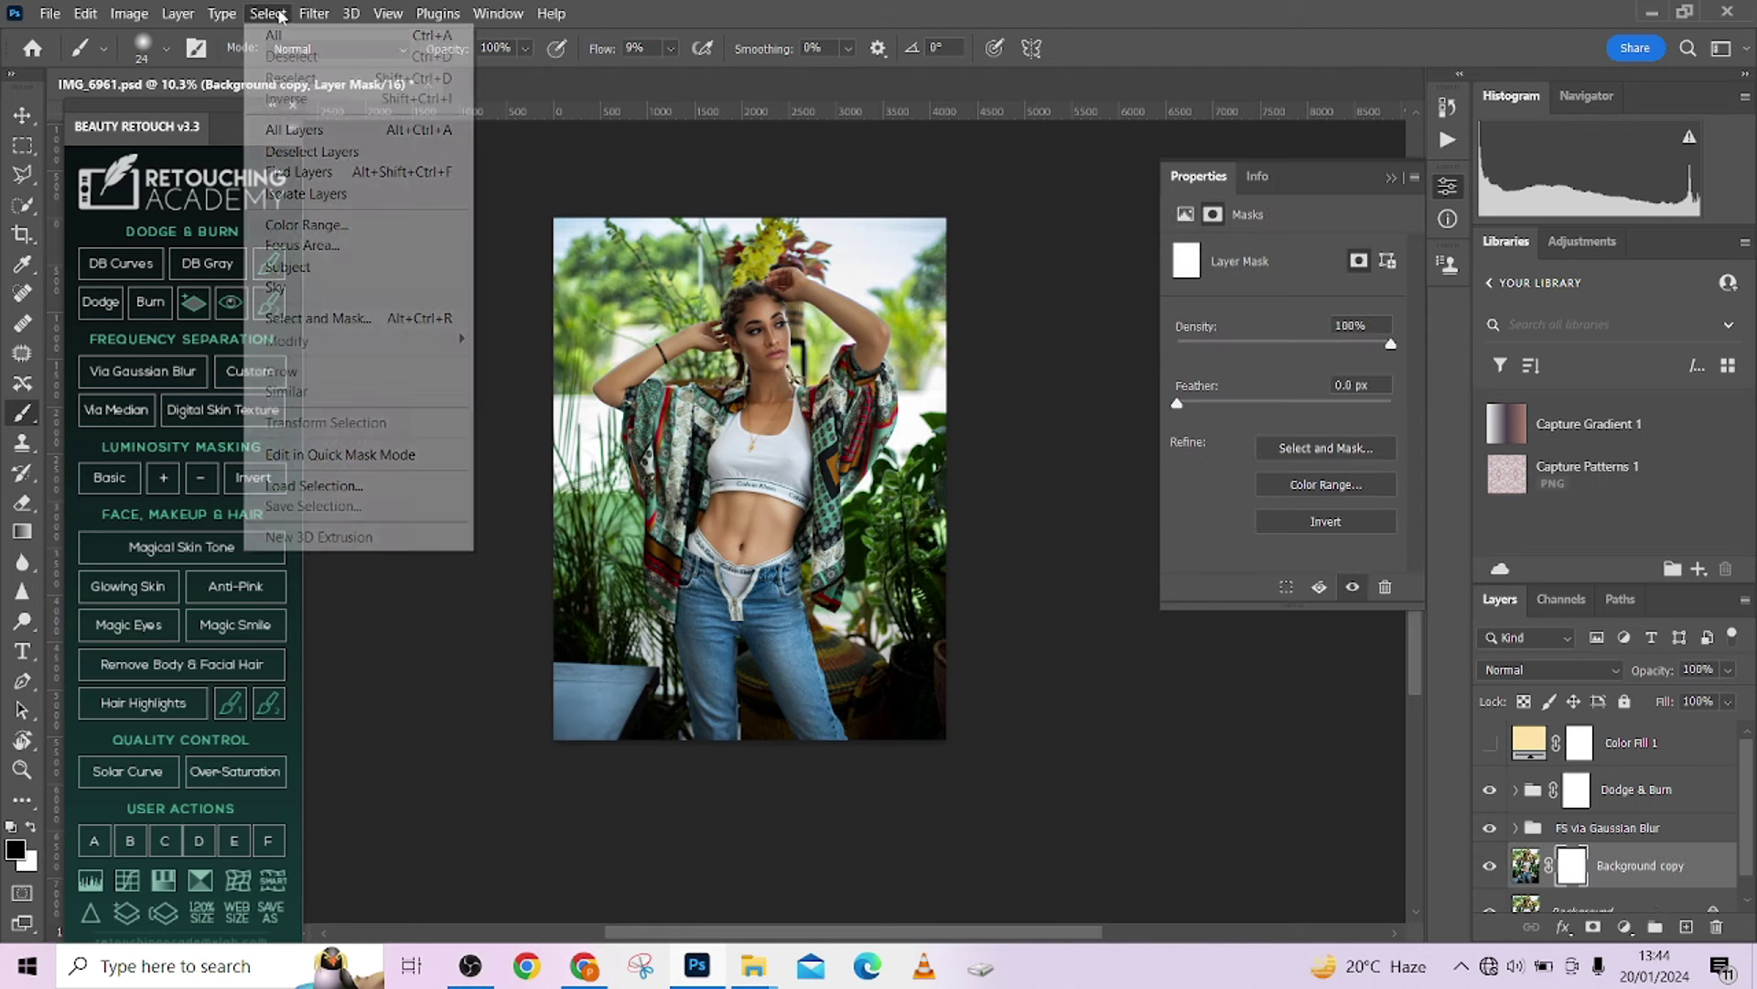
click(331, 224)
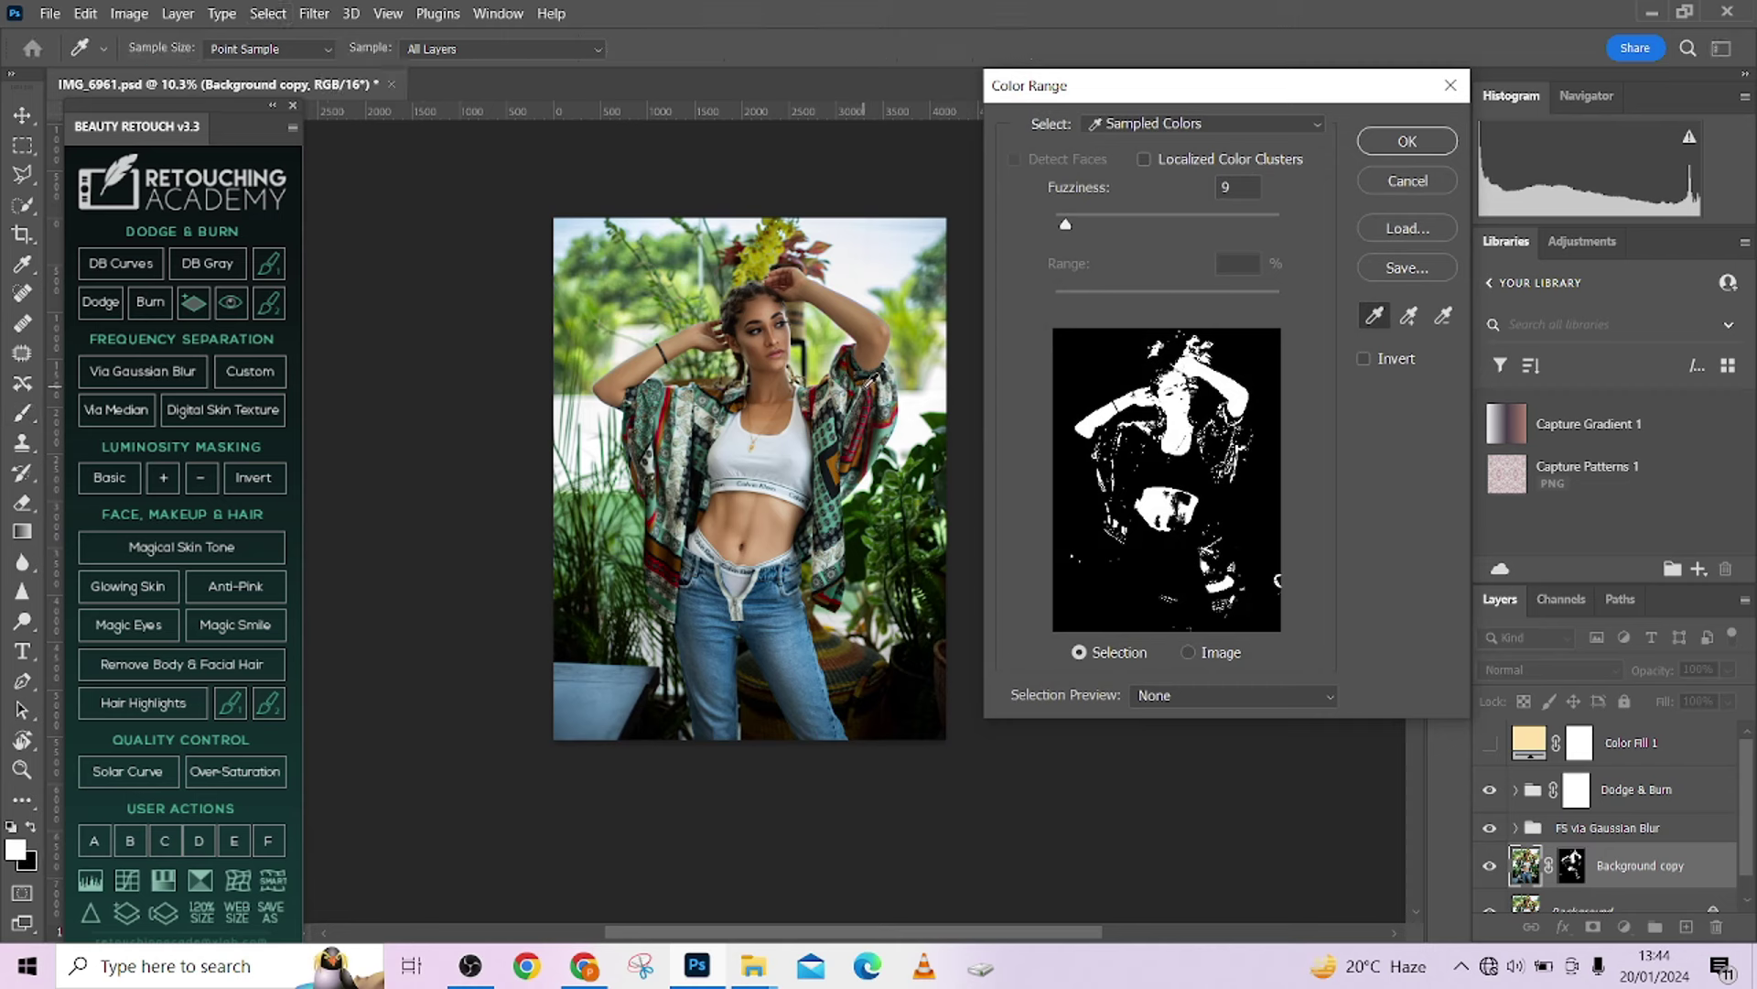
click(1408, 316)
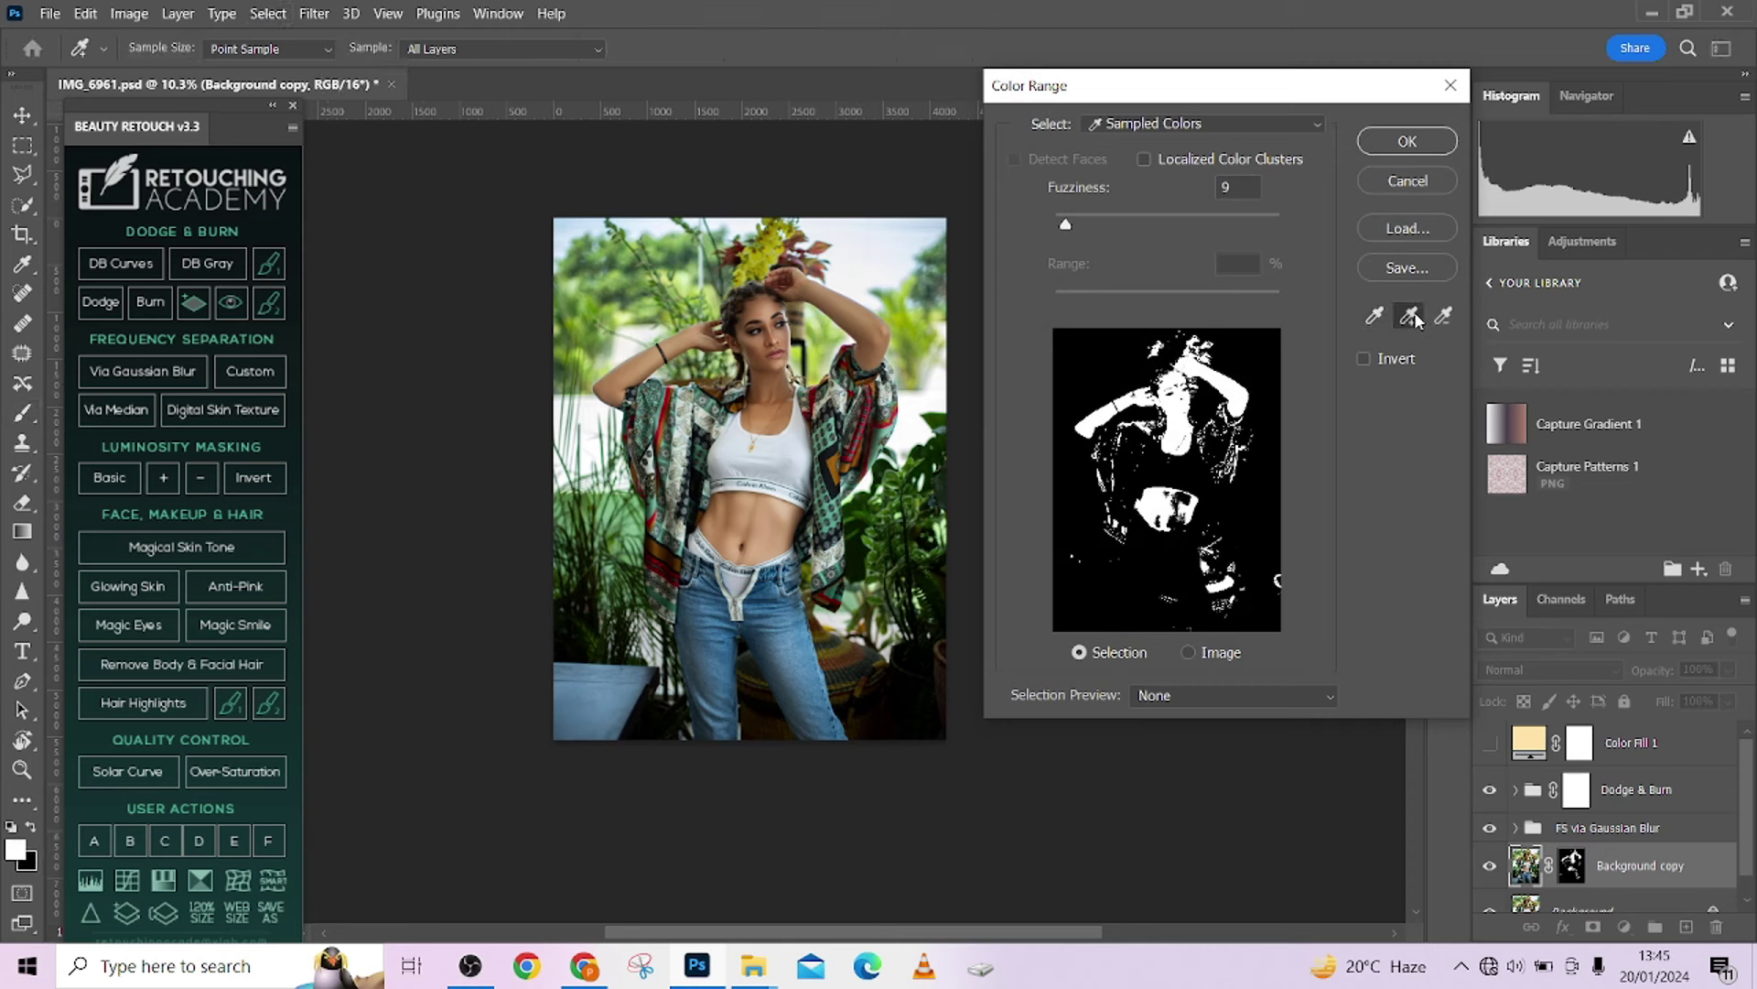
click(1179, 503)
click(1185, 494)
click(1181, 511)
click(1407, 141)
Move the skin mask onto Color Fill 1 and make the fill visible.
drag(1572, 865, 1580, 743)
drag(1683, 857, 1717, 926)
click(1489, 742)
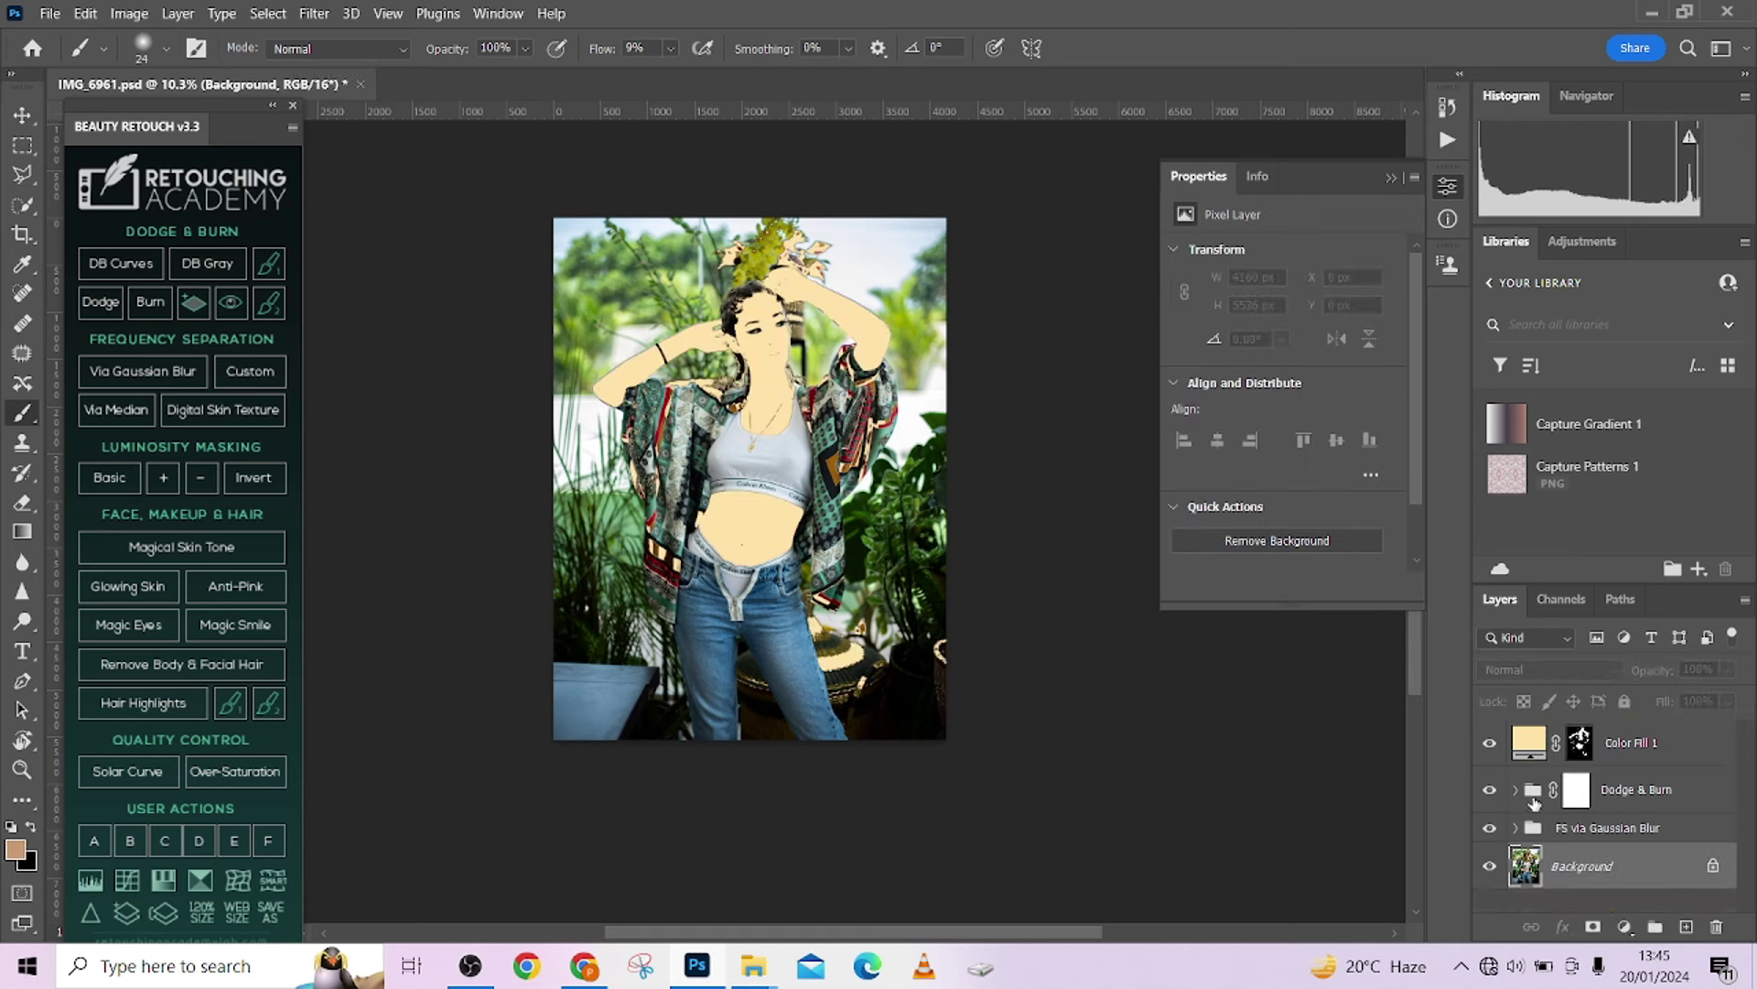
Set Color Fill 1 to Soft Light blend mode at 45% opacity.
click(1656, 747)
click(1543, 672)
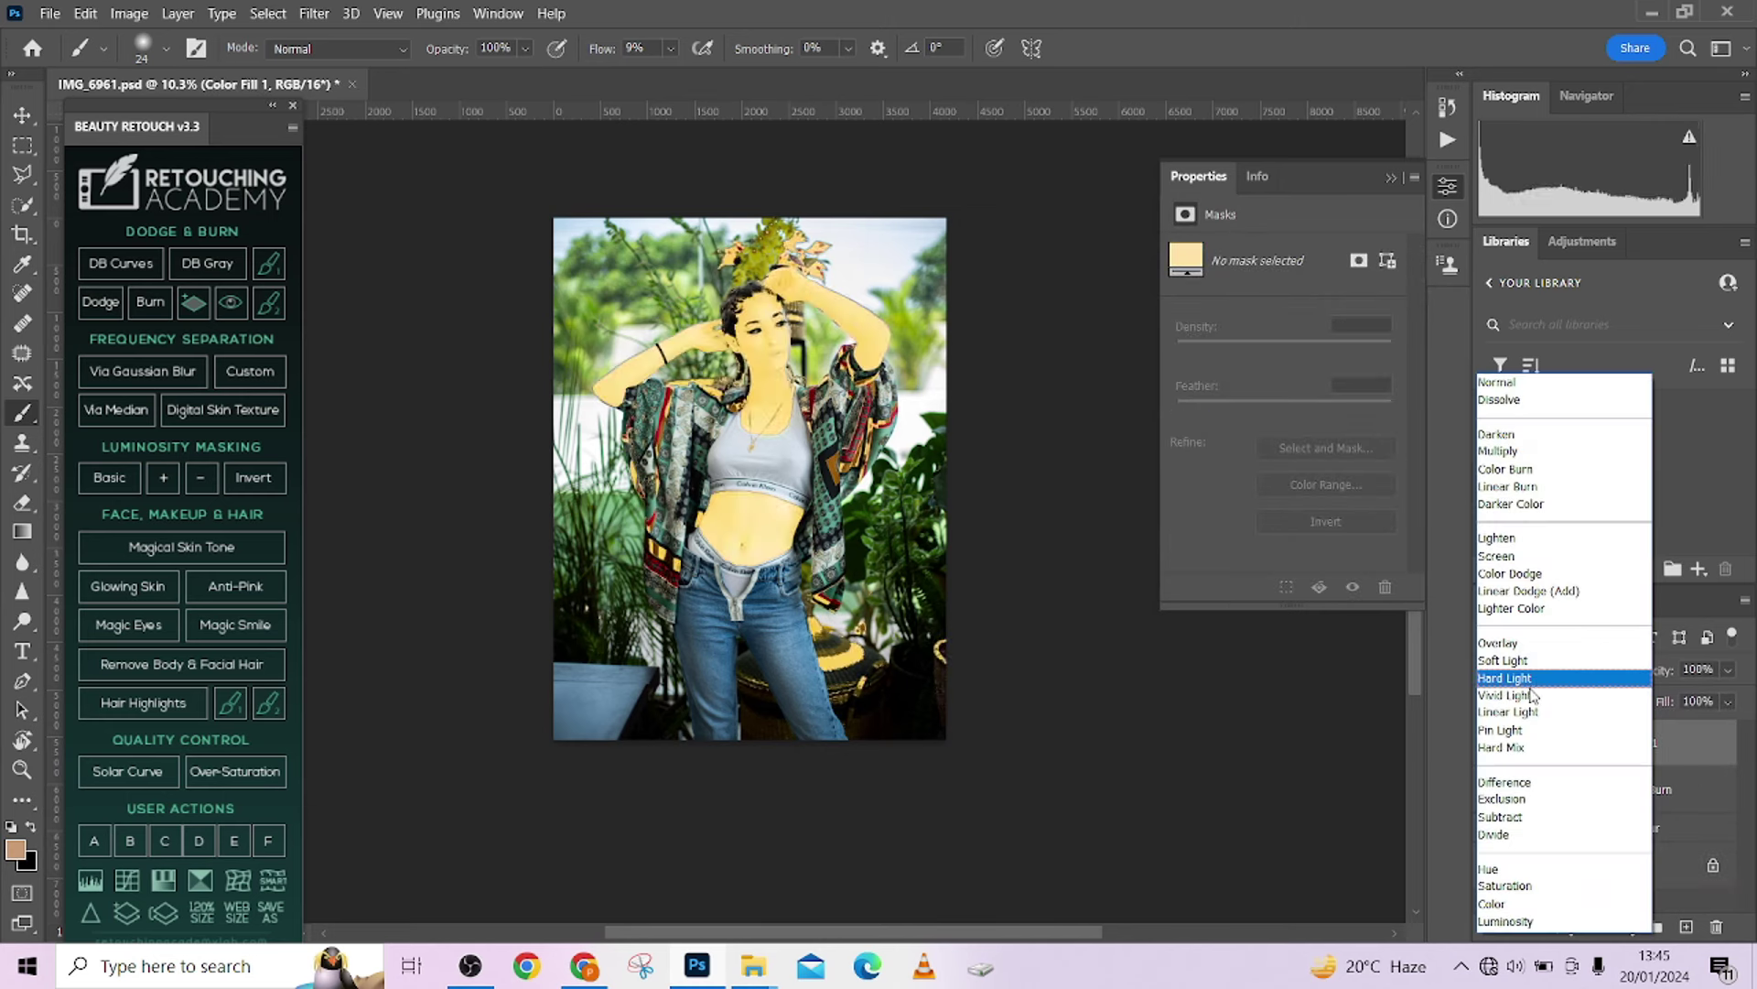
click(1592, 675)
click(1728, 669)
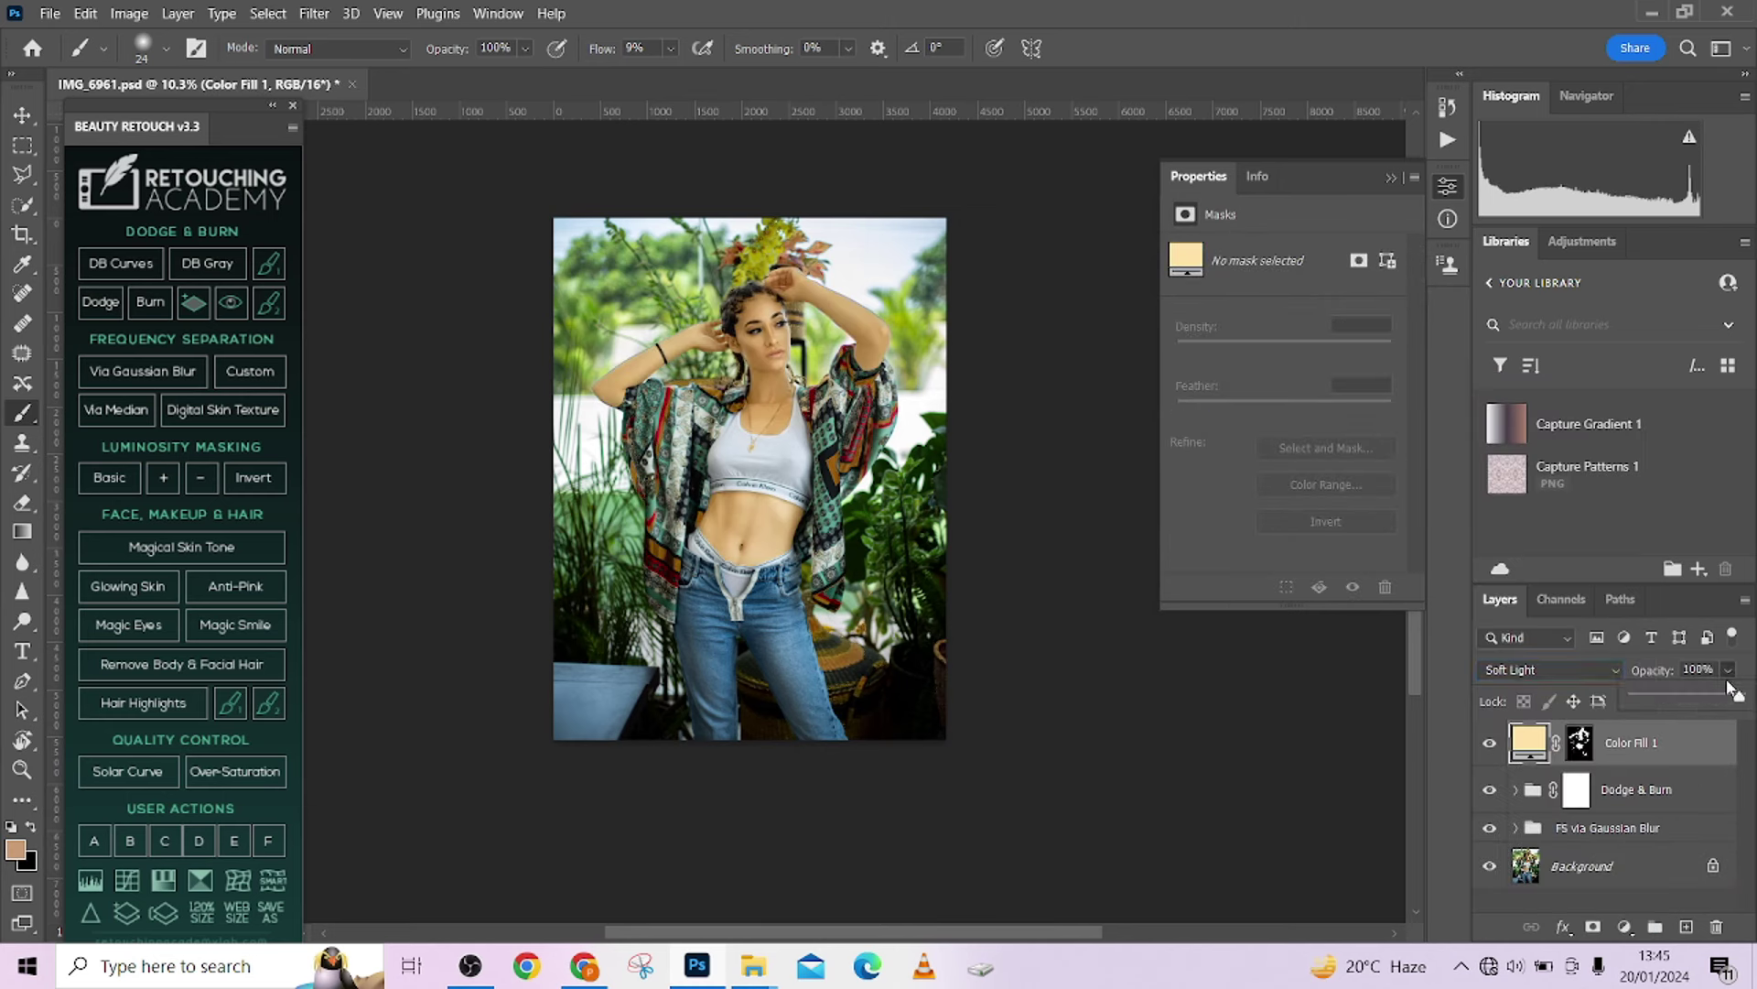
drag(1735, 696, 1680, 700)
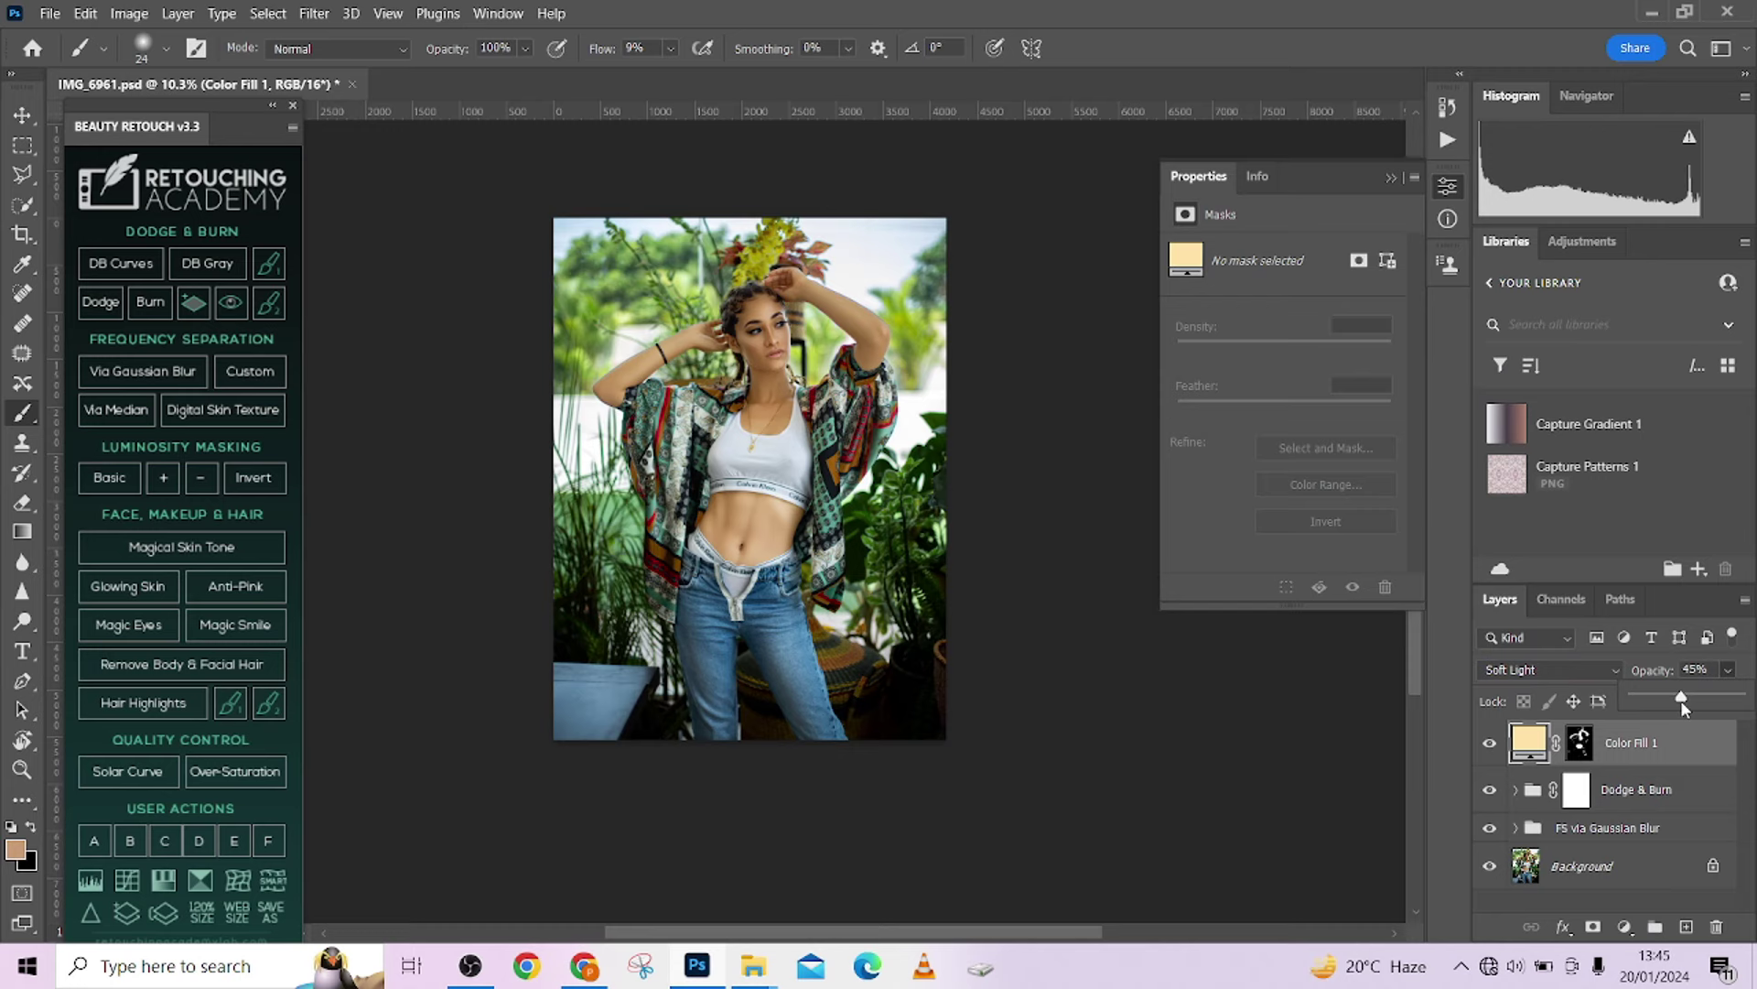
Target Color Fill 1's mask and set the brush to 825 px with 100% flow.
click(1579, 743)
scroll(877, 657, up, 3)
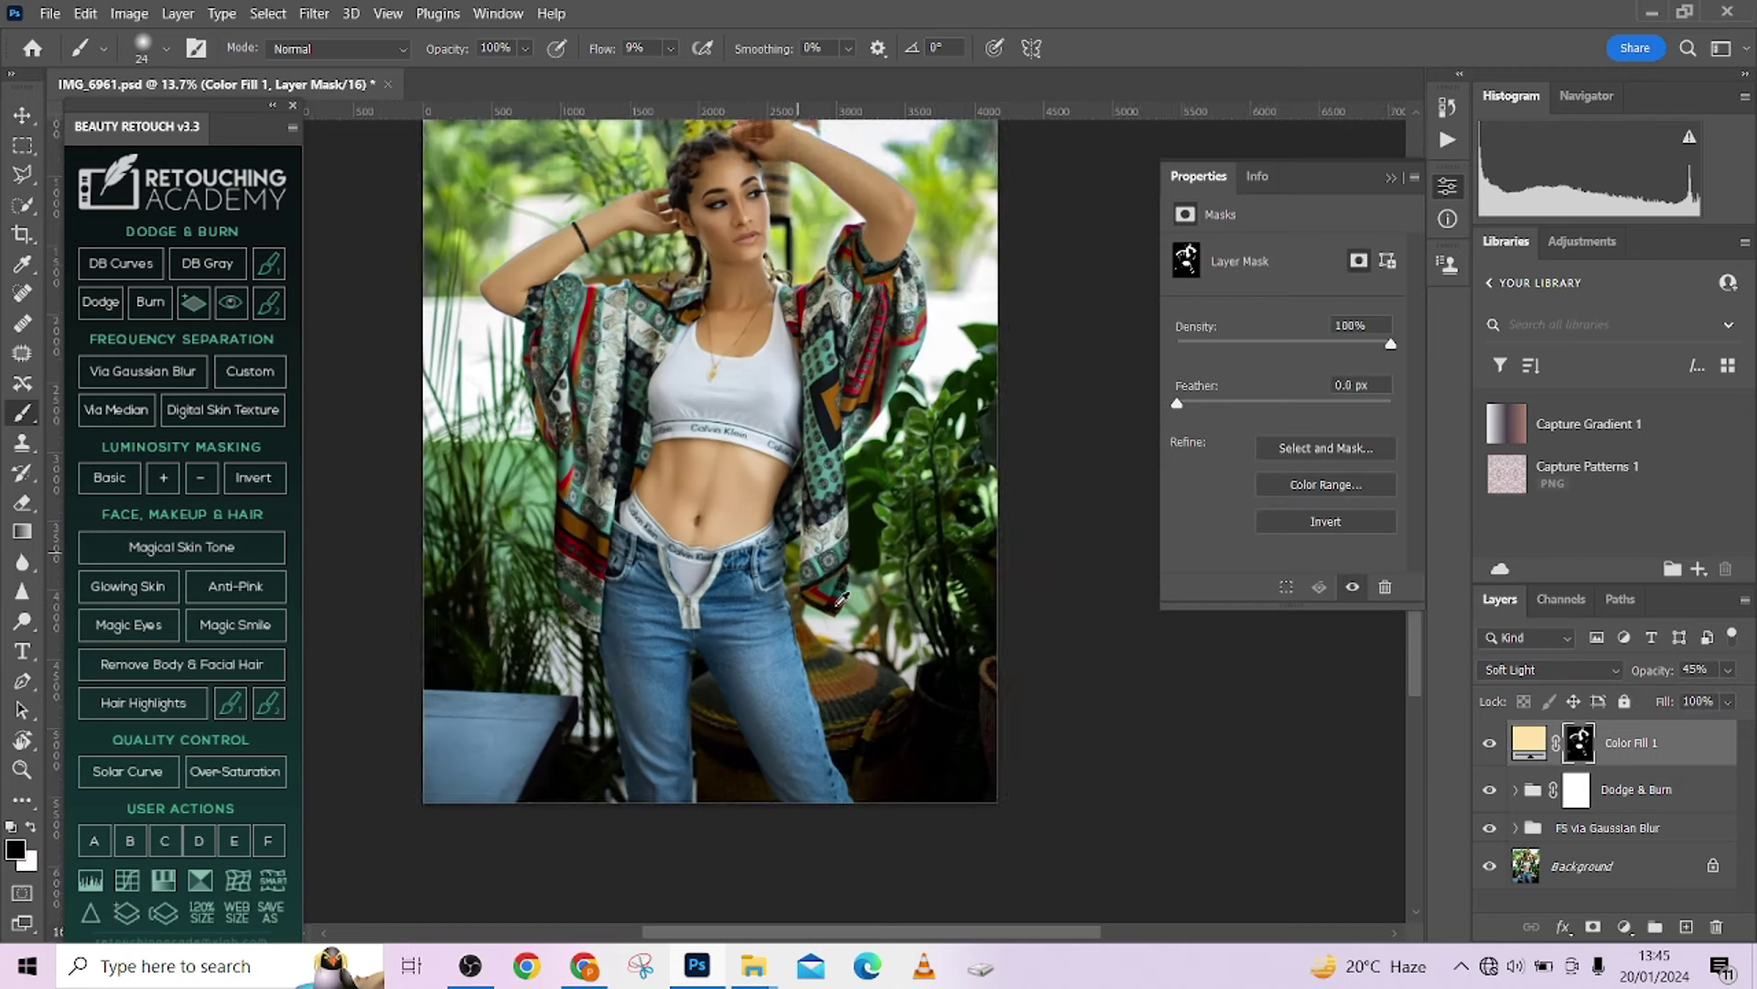
click(1490, 746)
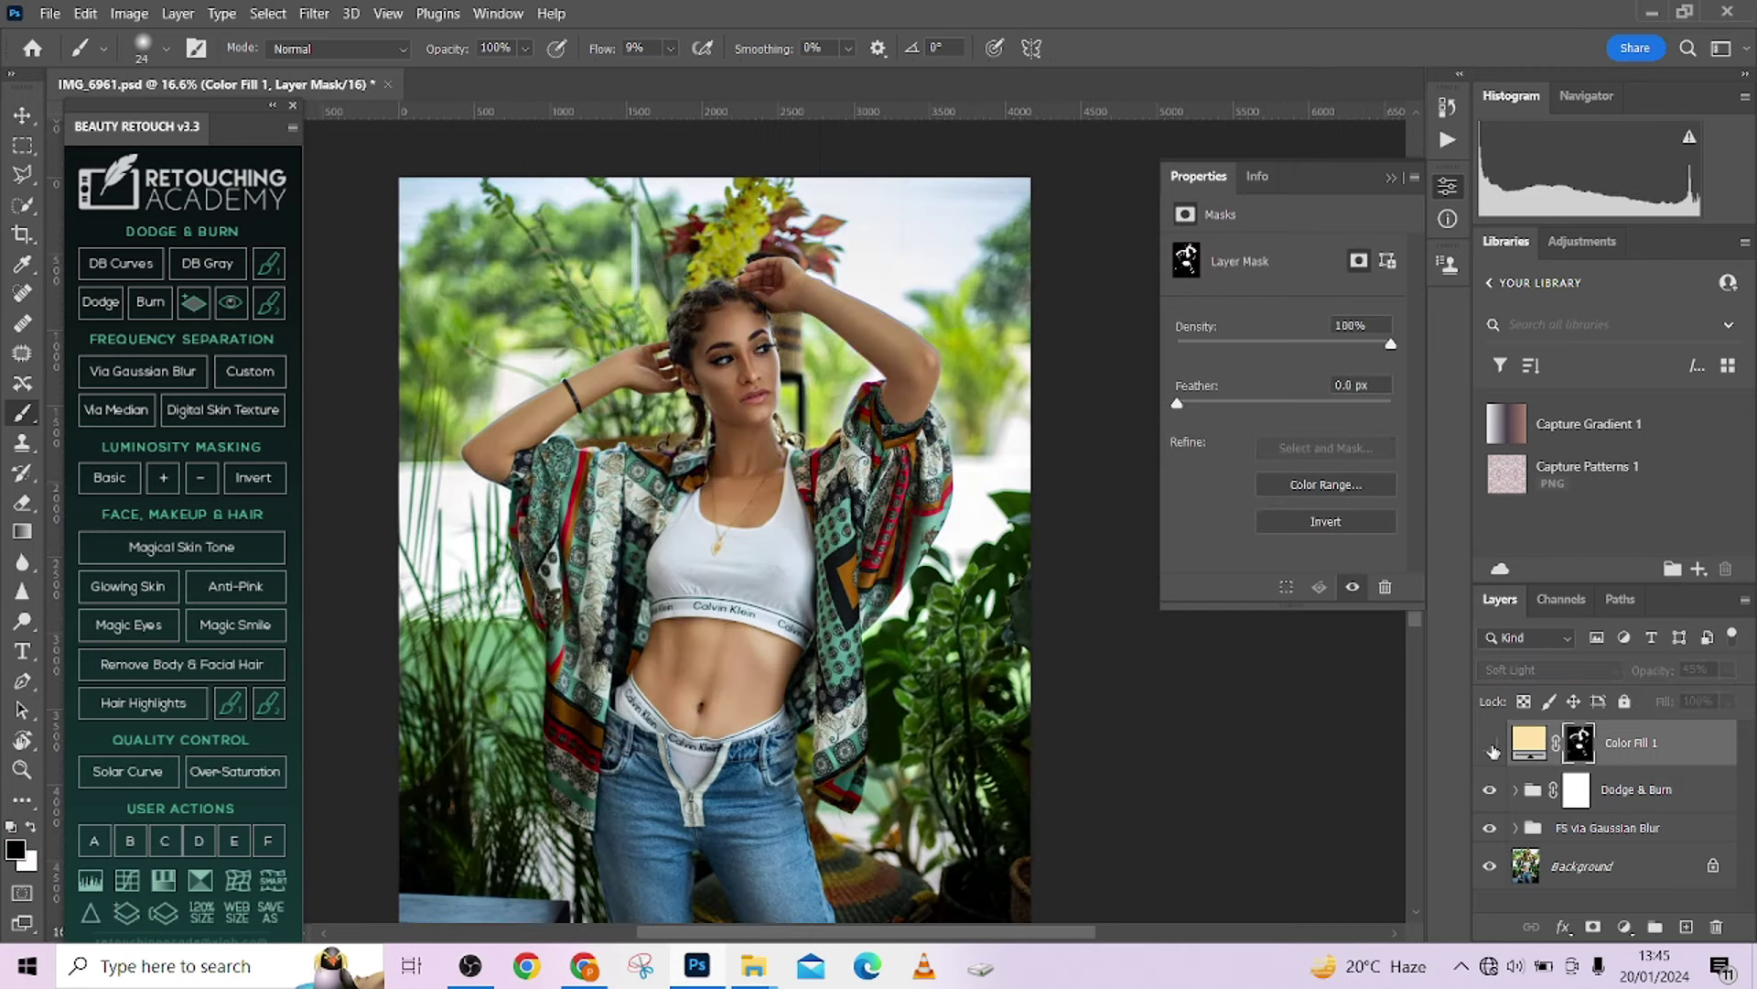
click(1490, 745)
click(1490, 746)
click(1490, 746)
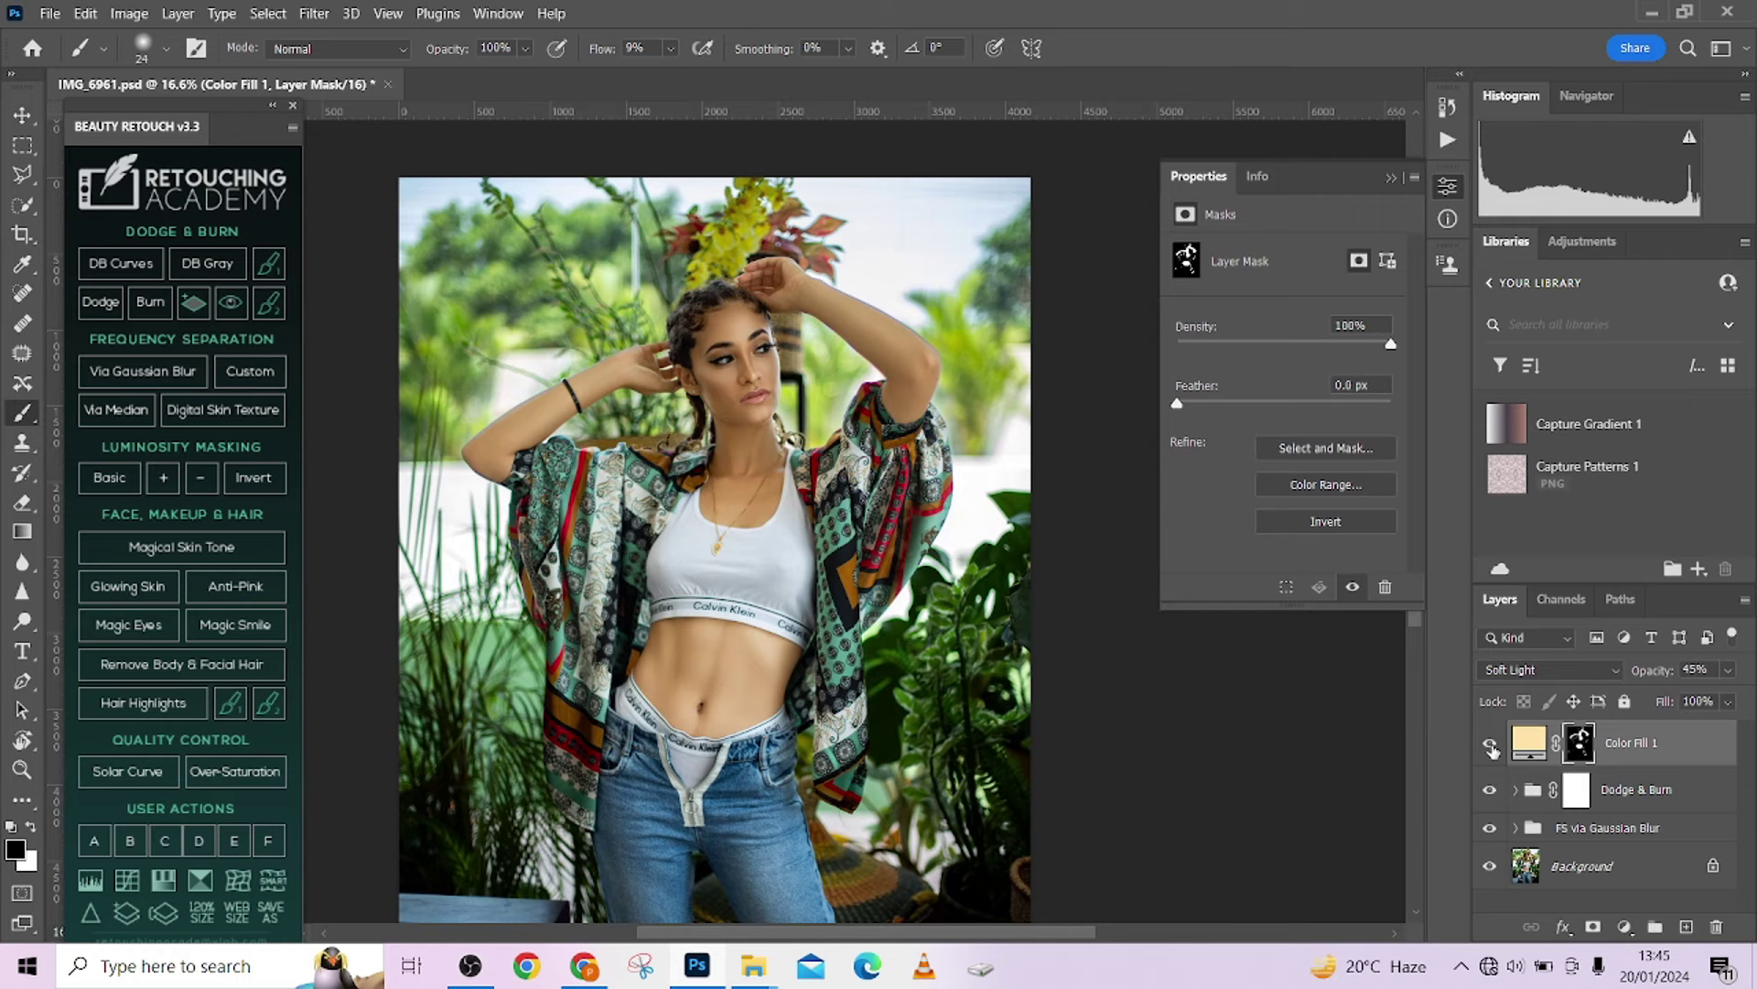
mouse_move(892, 794)
mouse_down()
mouse_move(916, 806)
mouse_move(890, 652)
mouse_up()
drag(586, 57, 659, 55)
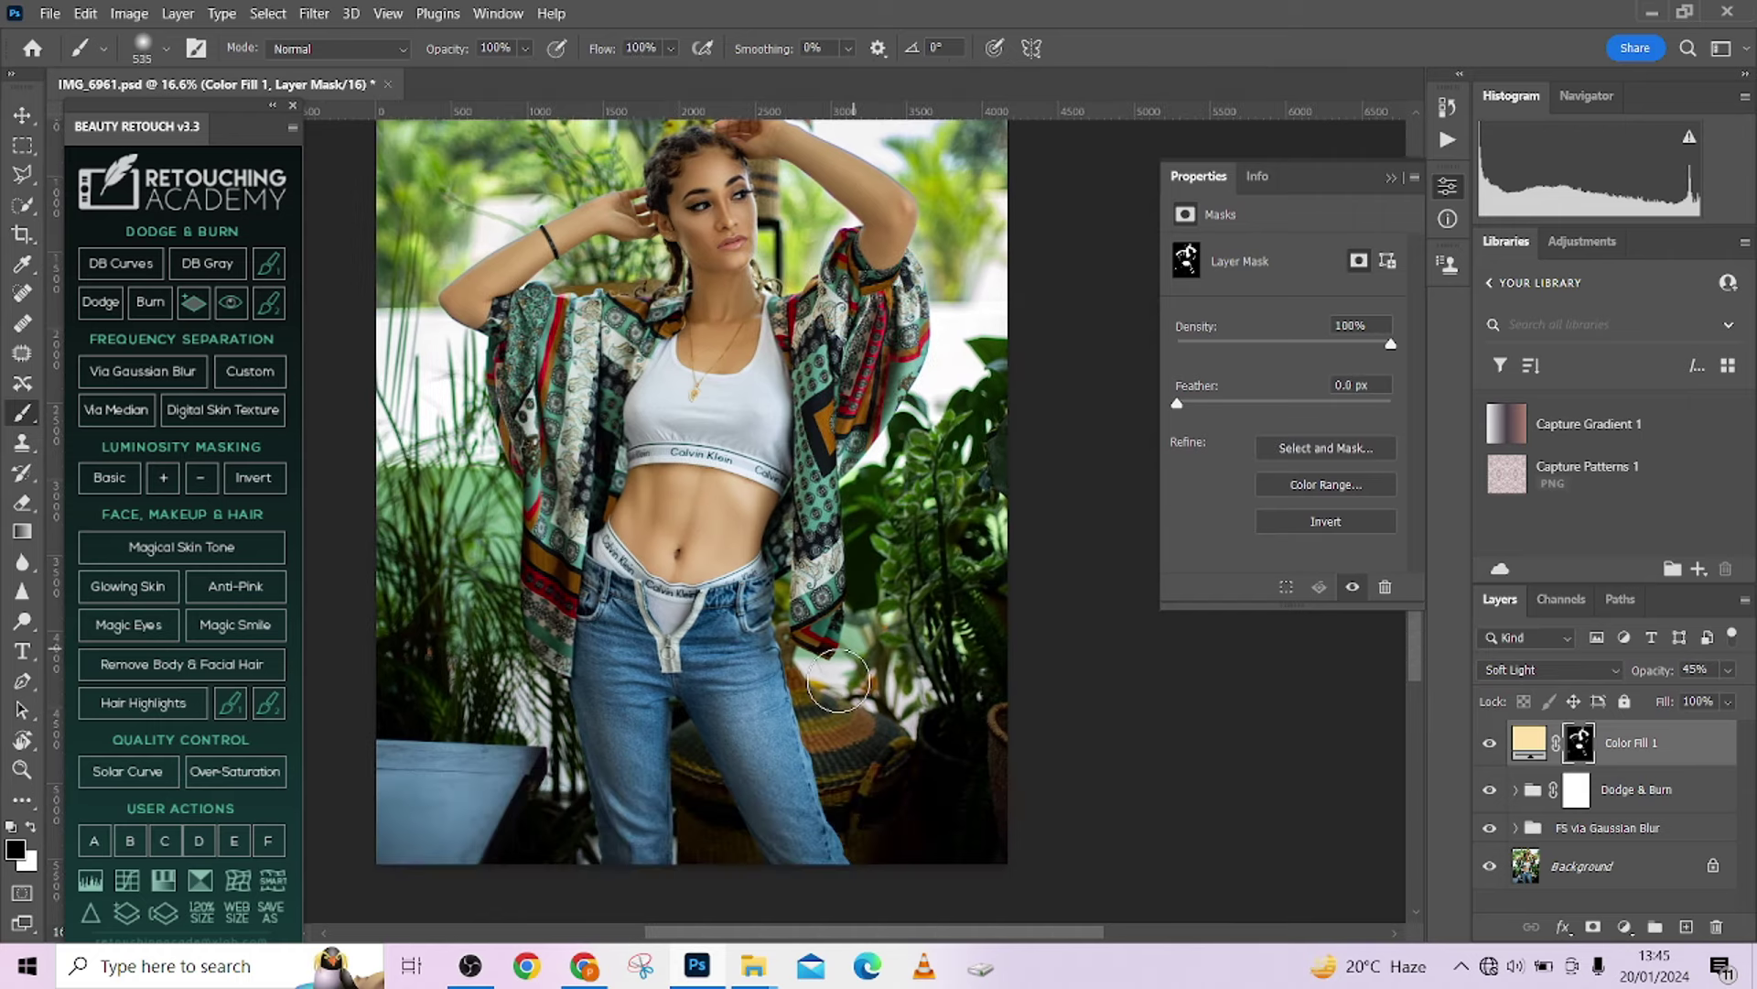
drag(851, 733, 860, 784)
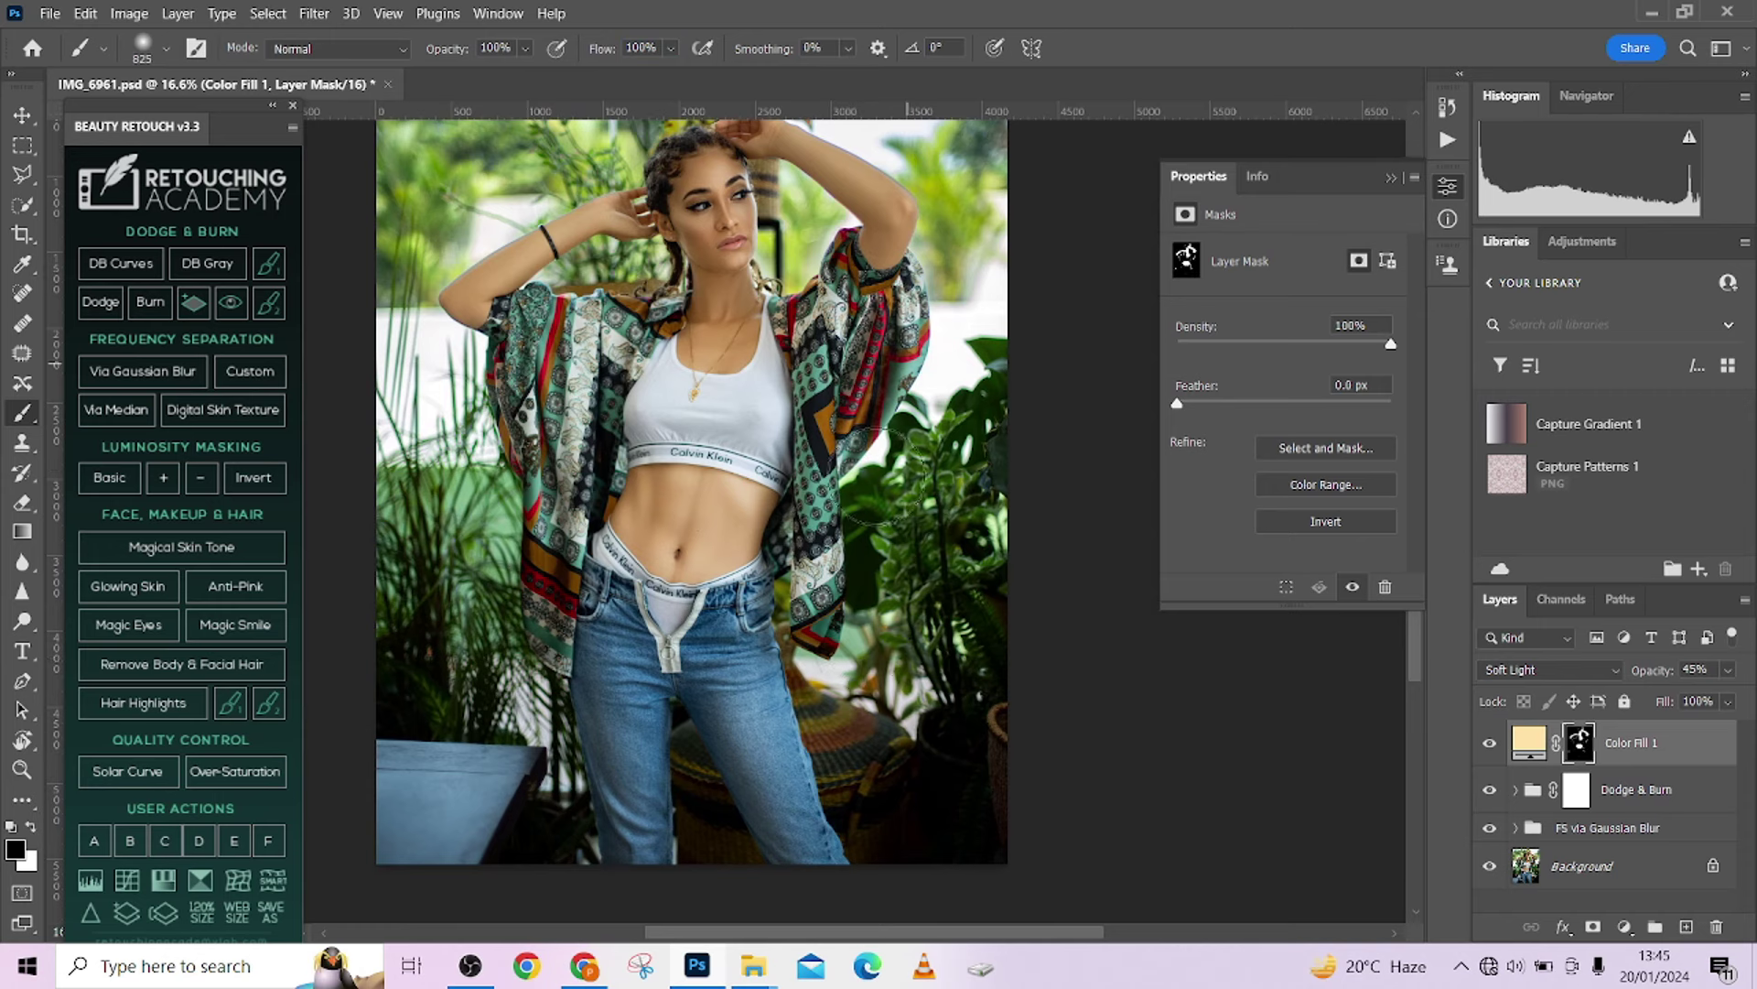
Toggle Color Fill 1 off and on to compare the warm tint.
click(1489, 743)
click(1489, 743)
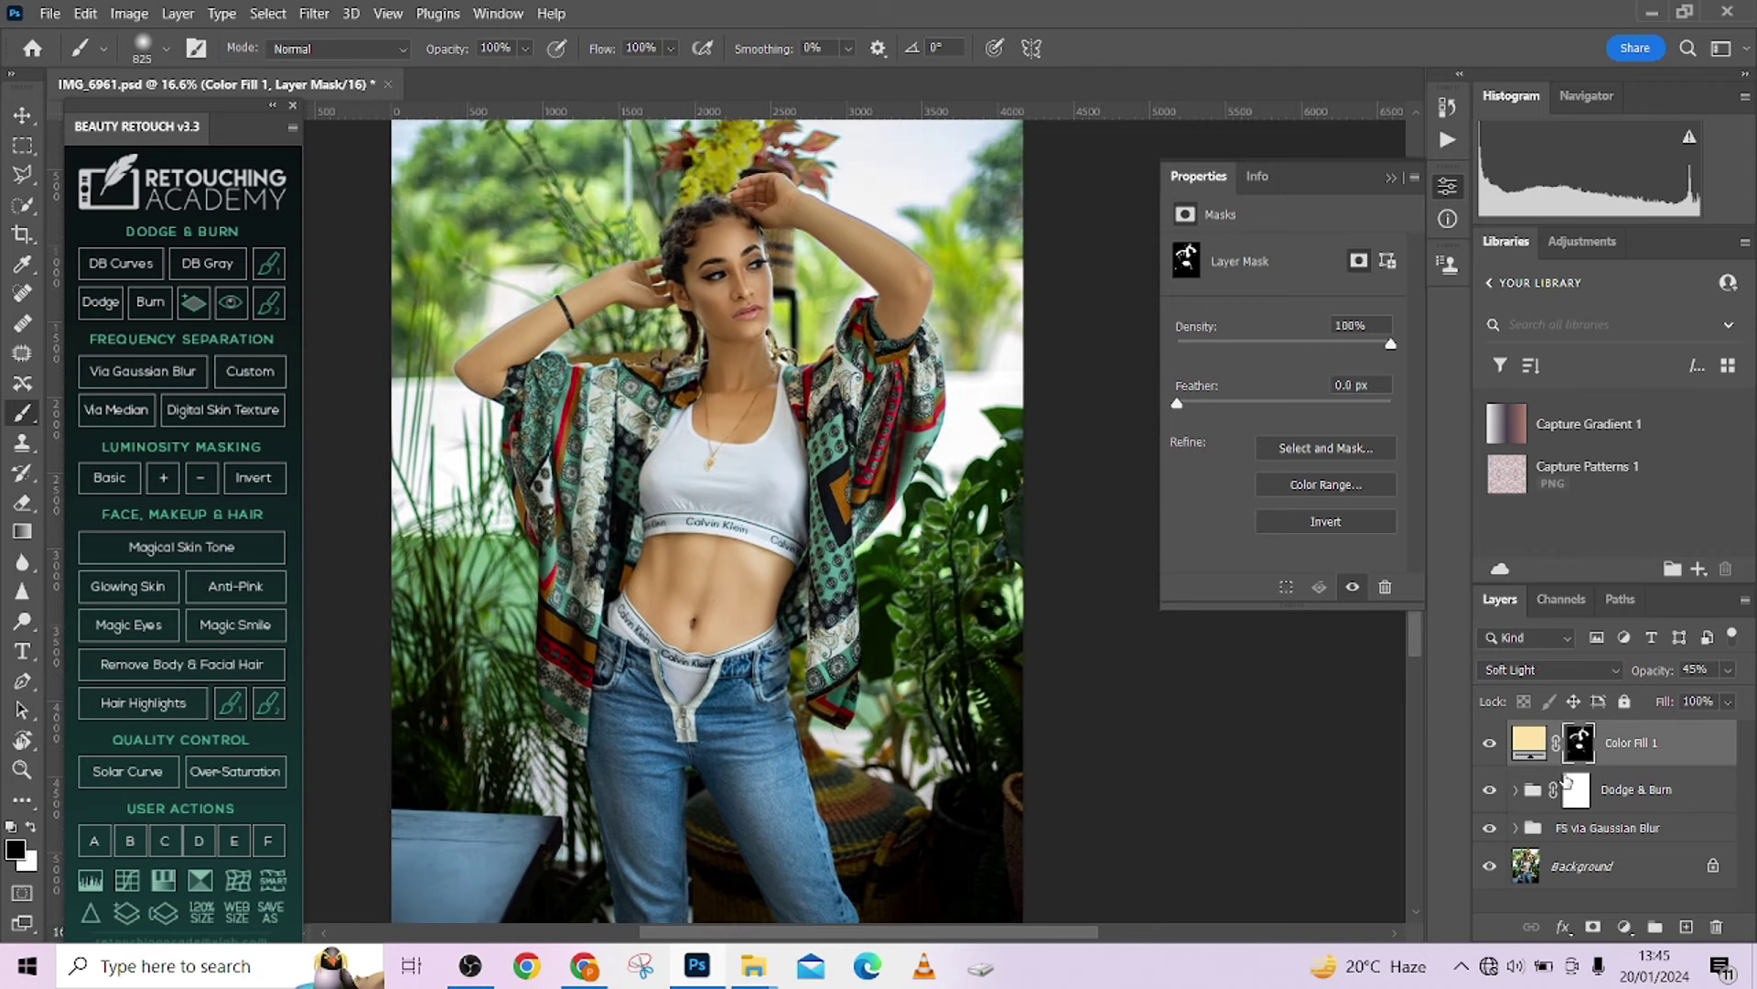
click(1489, 743)
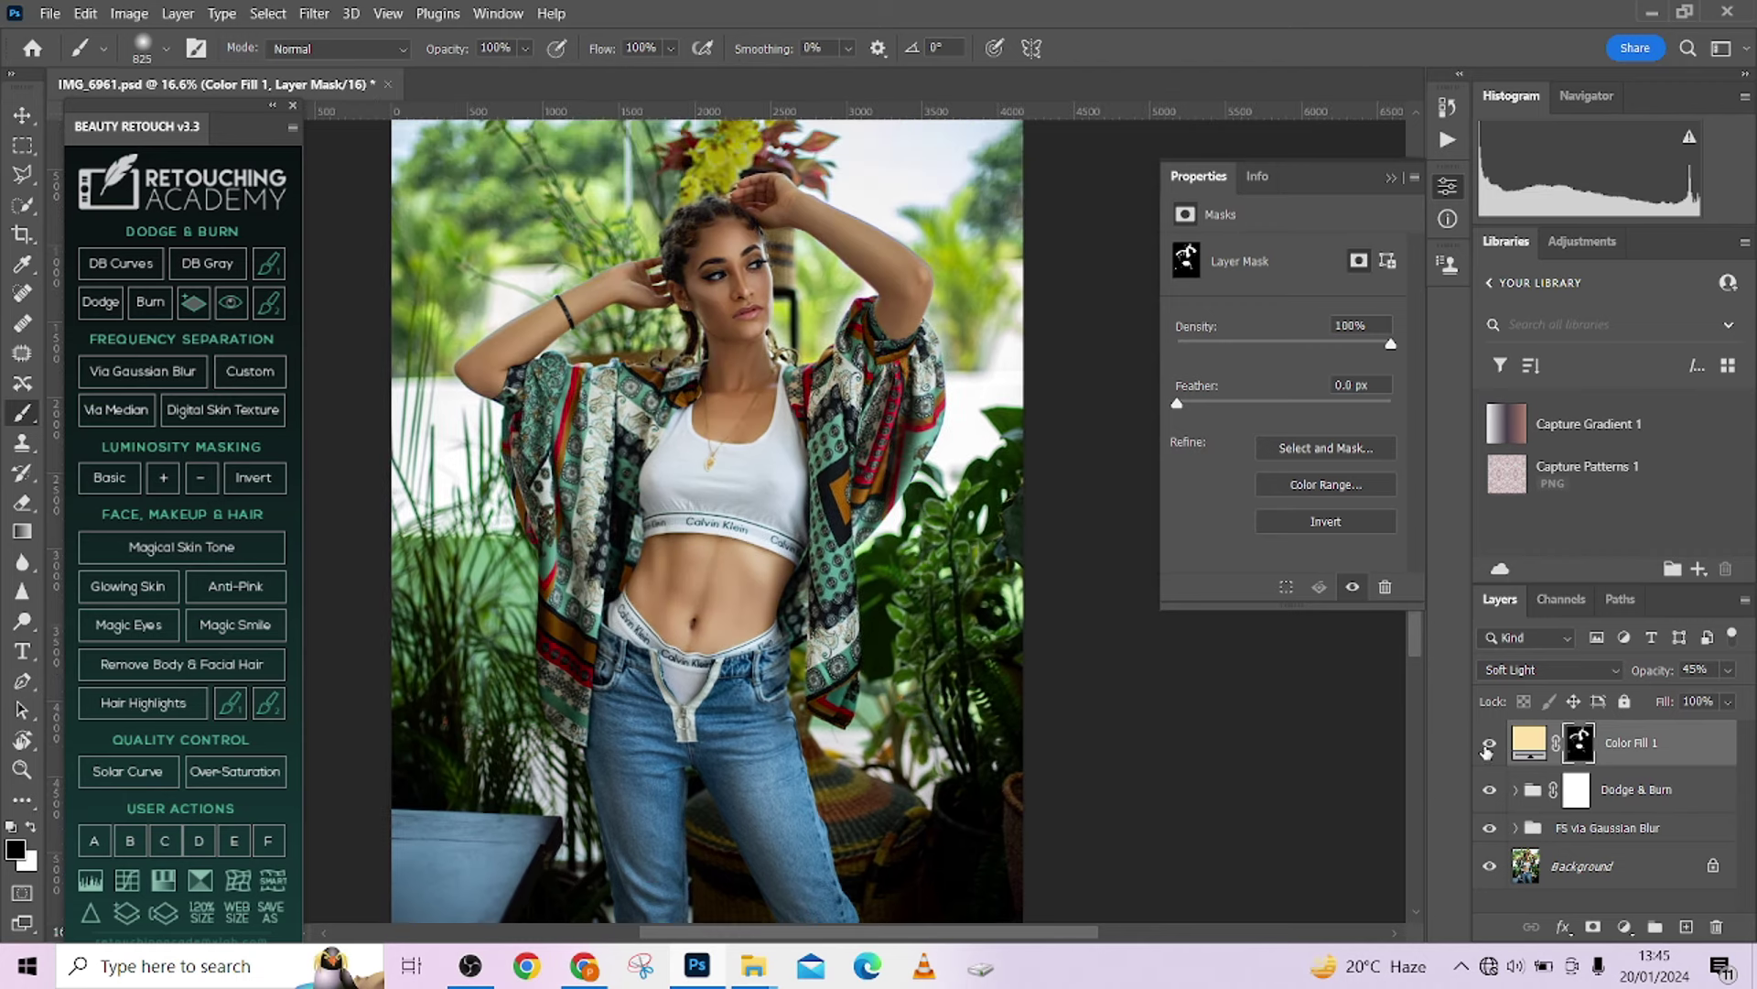
click(1489, 743)
scroll(736, 622, down, 2)
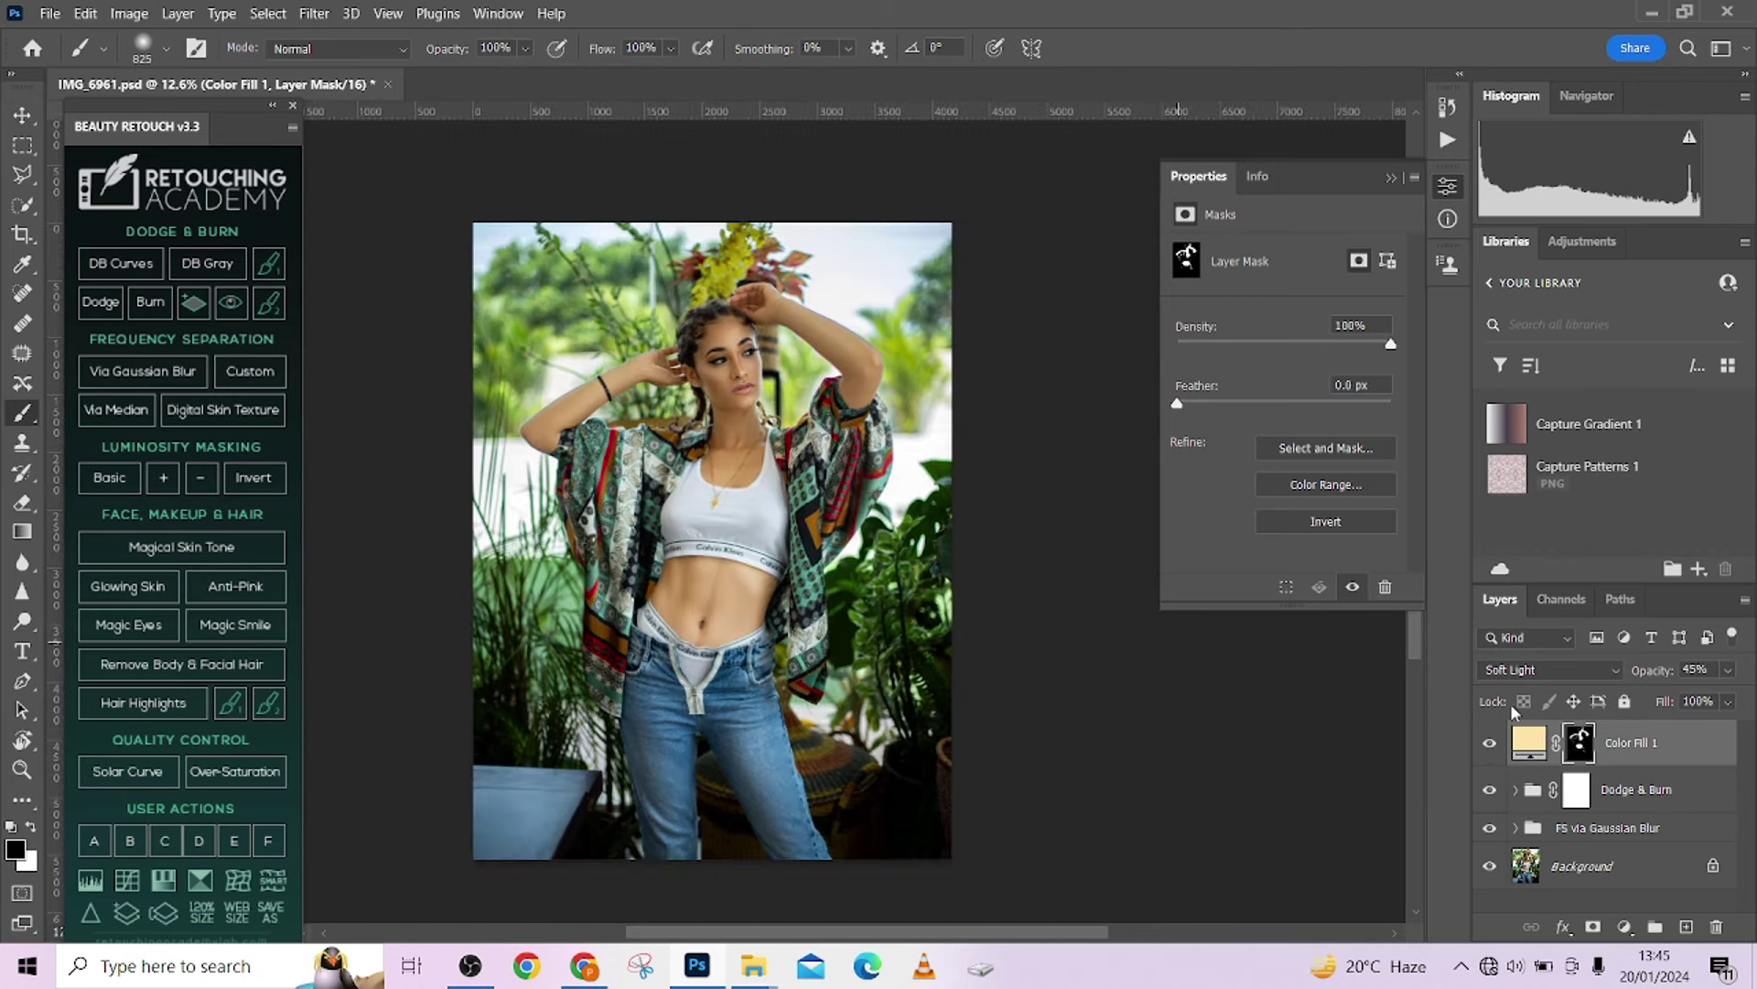
click(1489, 743)
click(1490, 743)
scroll(714, 339, up, 5)
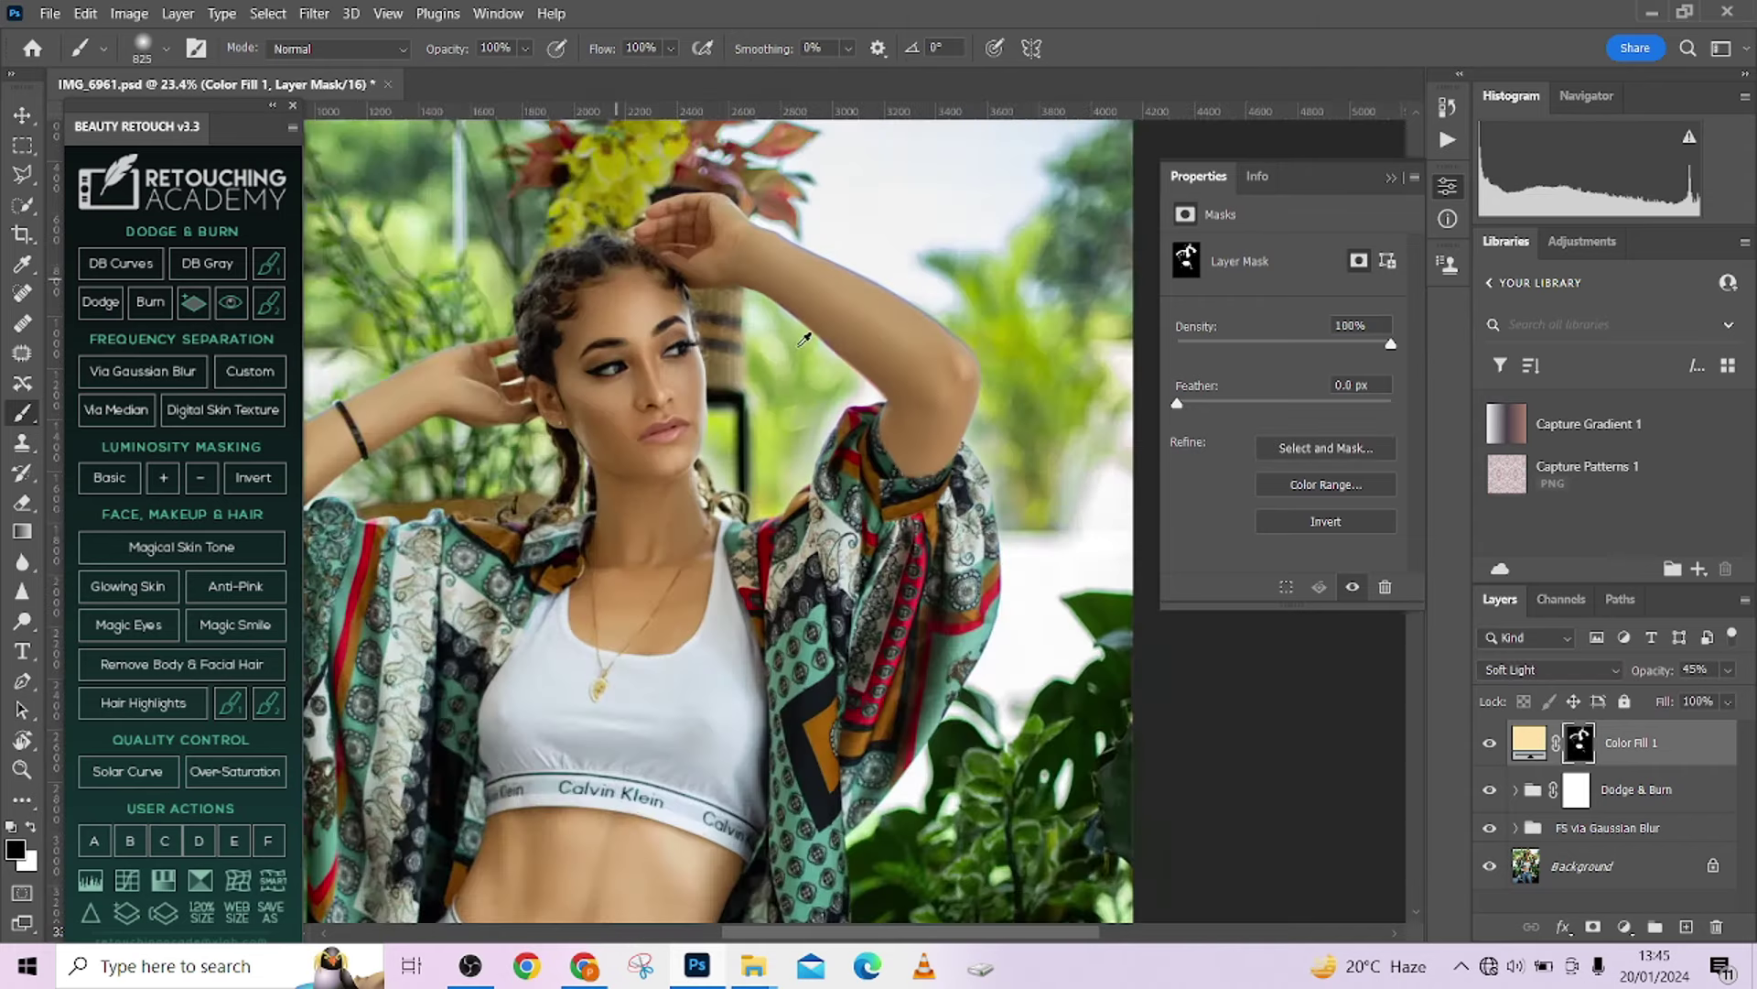
With a 204 px brush, paint the fill off the blinds beside her head.
mouse_move(714, 338)
mouse_down()
mouse_move(677, 354)
mouse_move(726, 333)
mouse_up()
scroll(726, 333, up, 2)
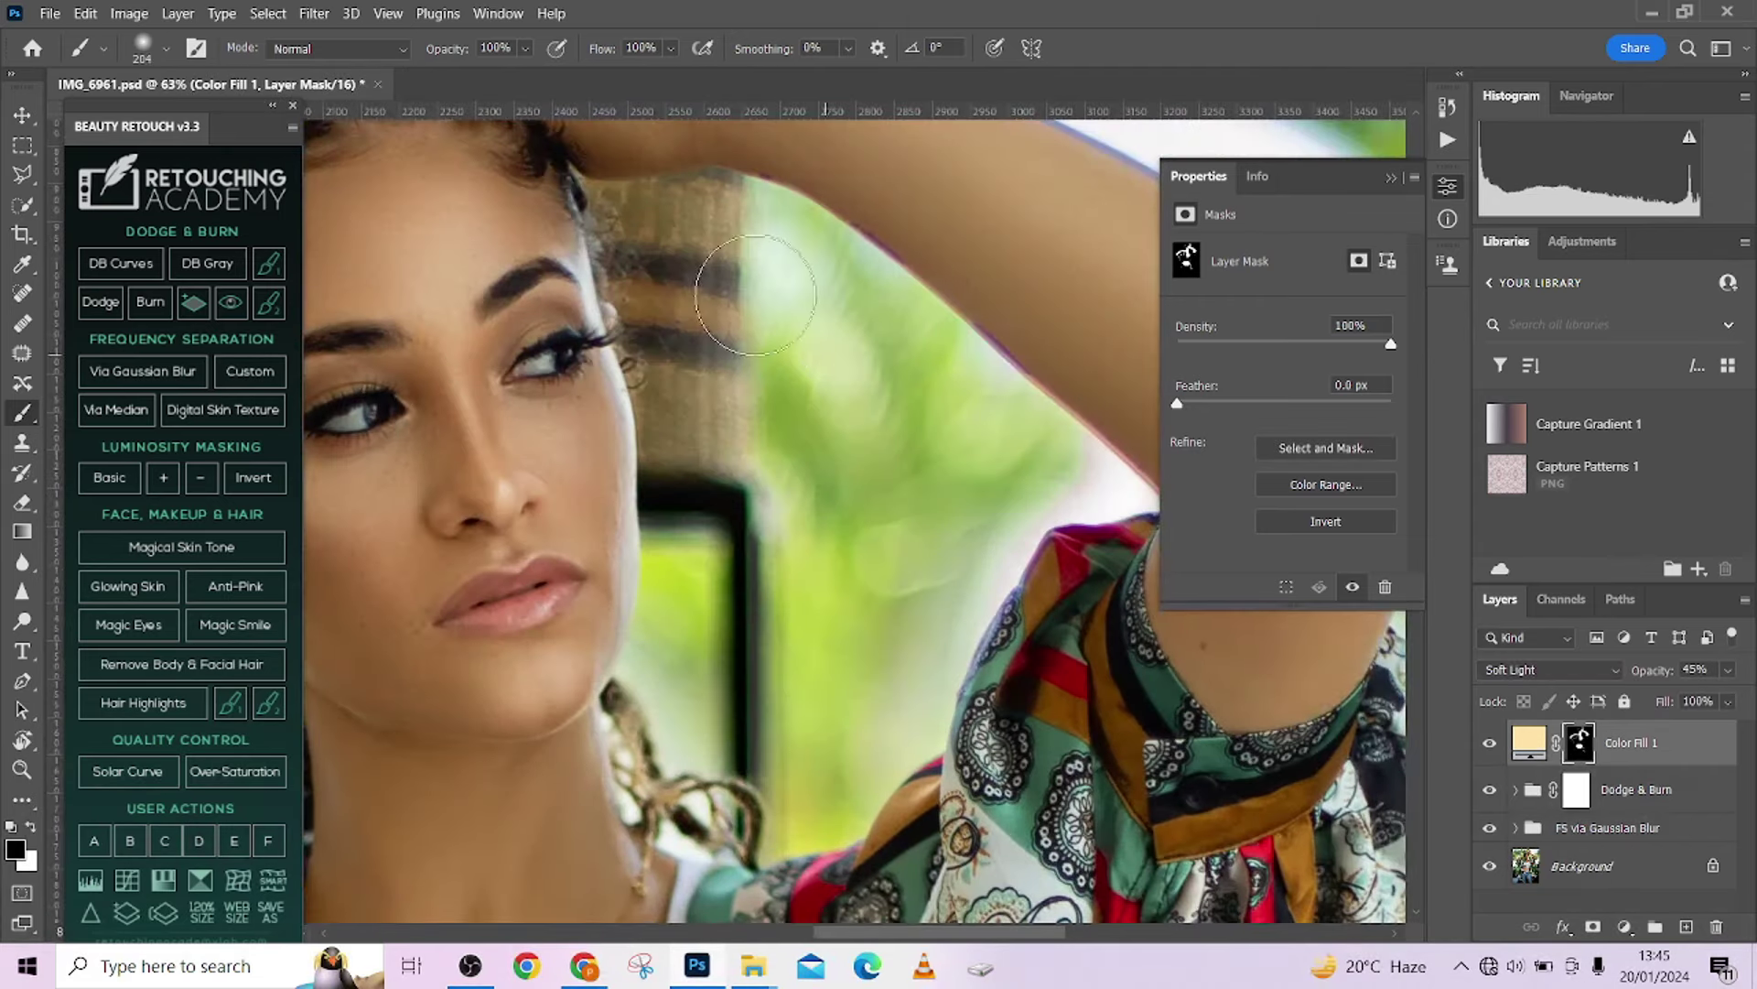
mouse_move(753, 480)
mouse_down()
mouse_move(675, 291)
mouse_move(678, 232)
mouse_move(651, 216)
mouse_move(732, 540)
mouse_up()
scroll(732, 549, down, 6)
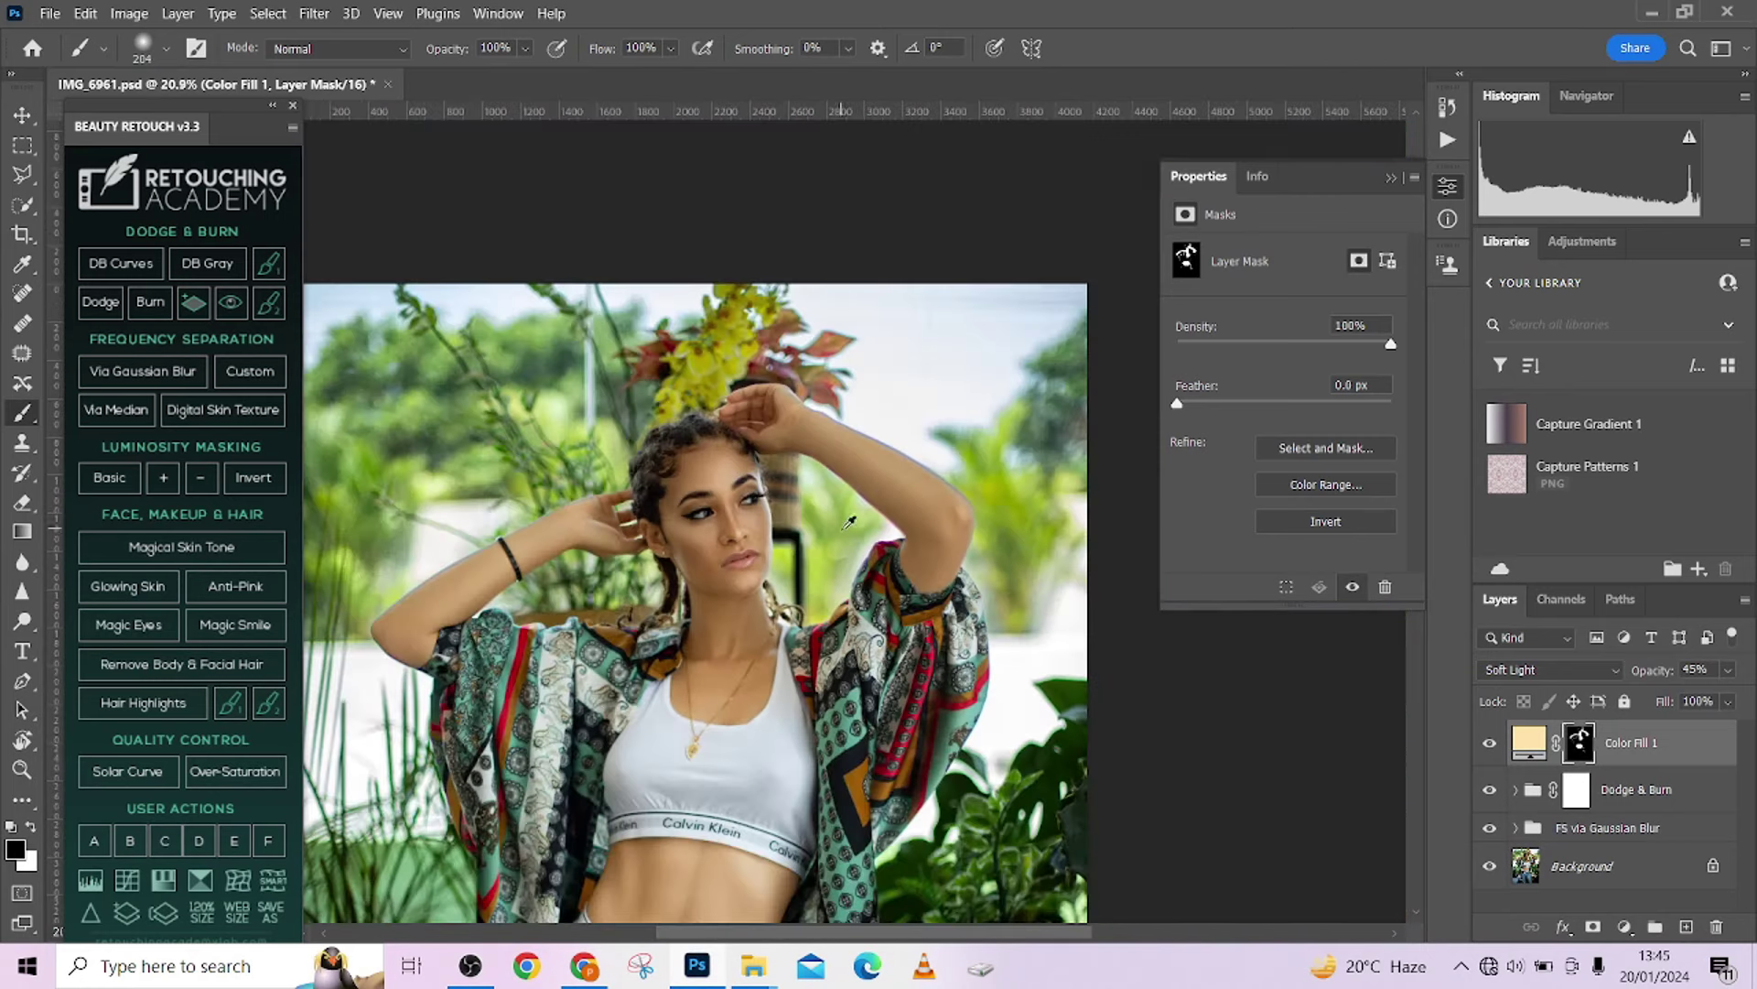
scroll(892, 585, down, 4)
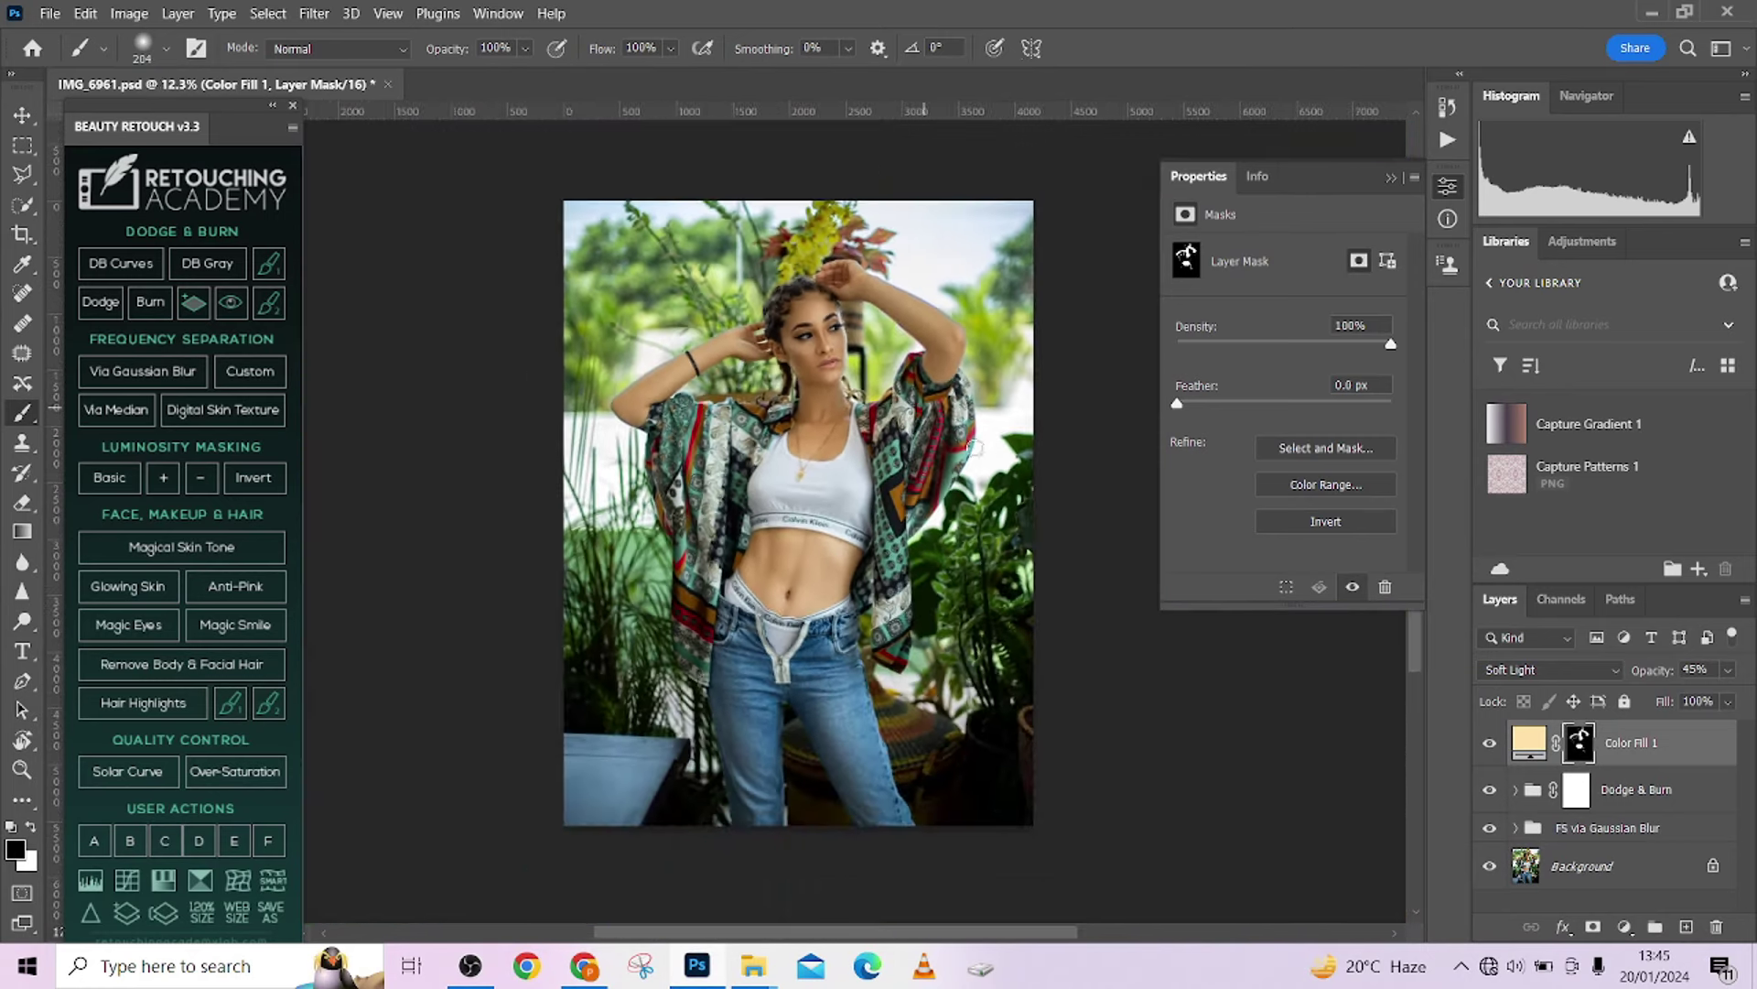
Change Color Fill 1's colour to saturation 18 and brightness 100 for a paler cream.
click(1489, 744)
click(1489, 743)
double_click(1526, 741)
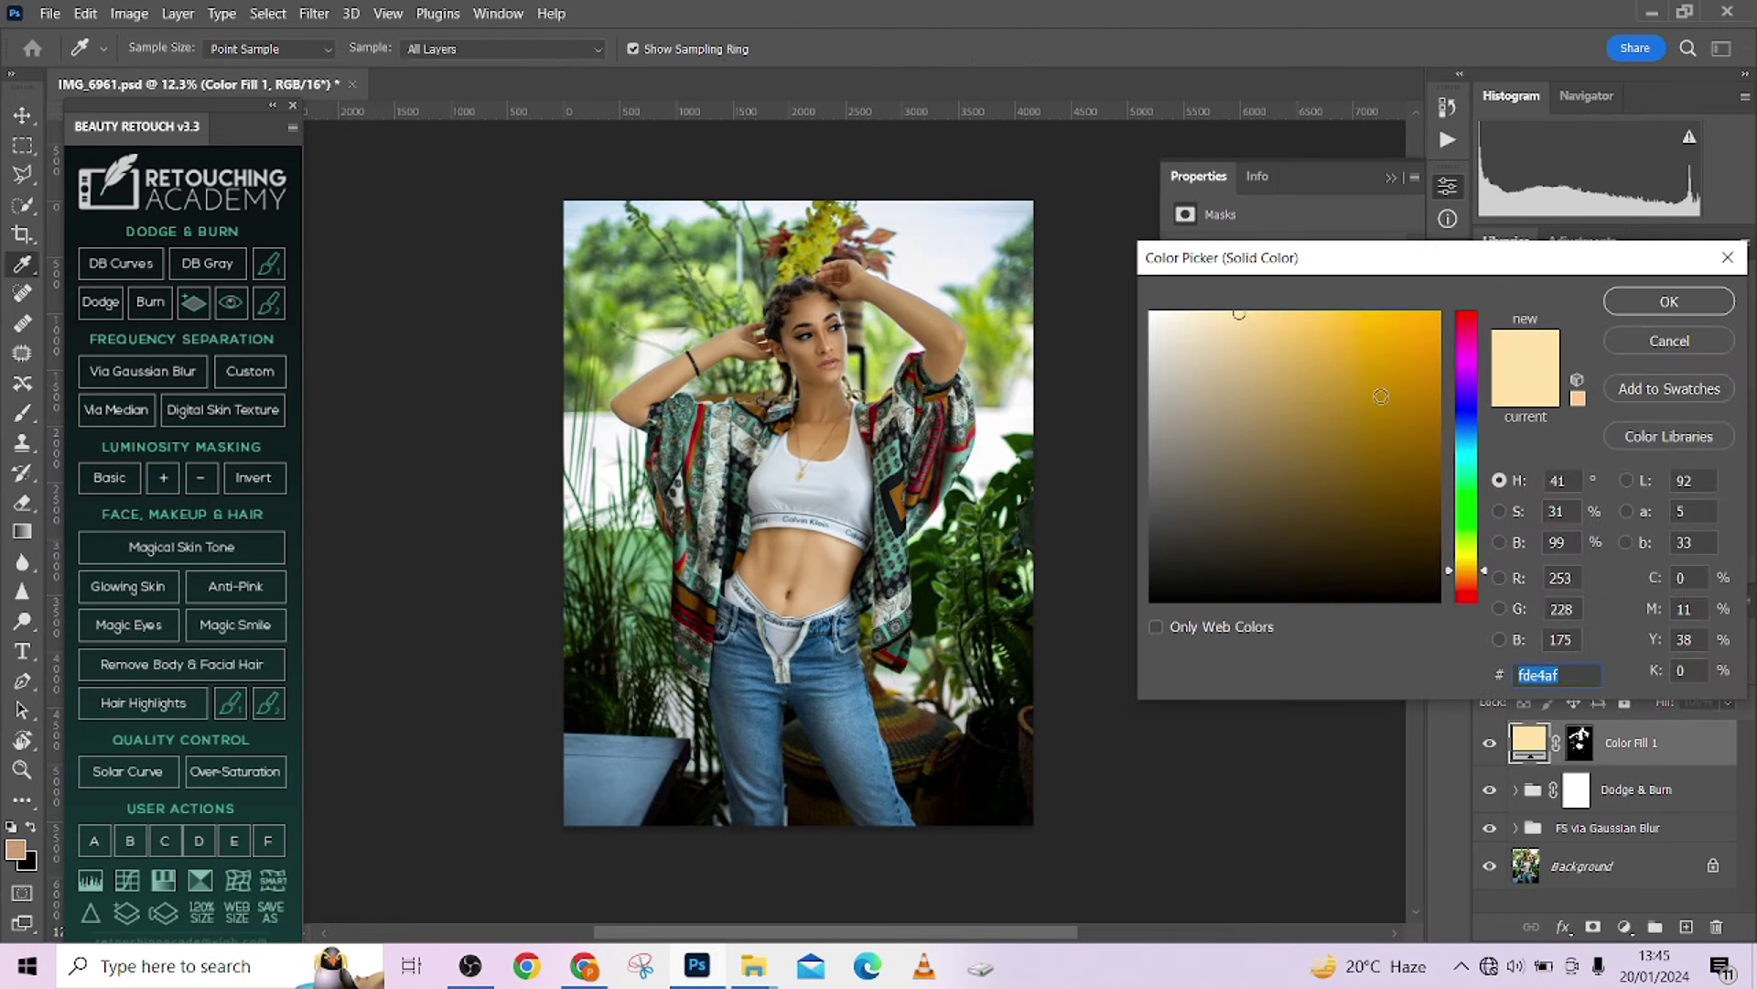
click(1499, 511)
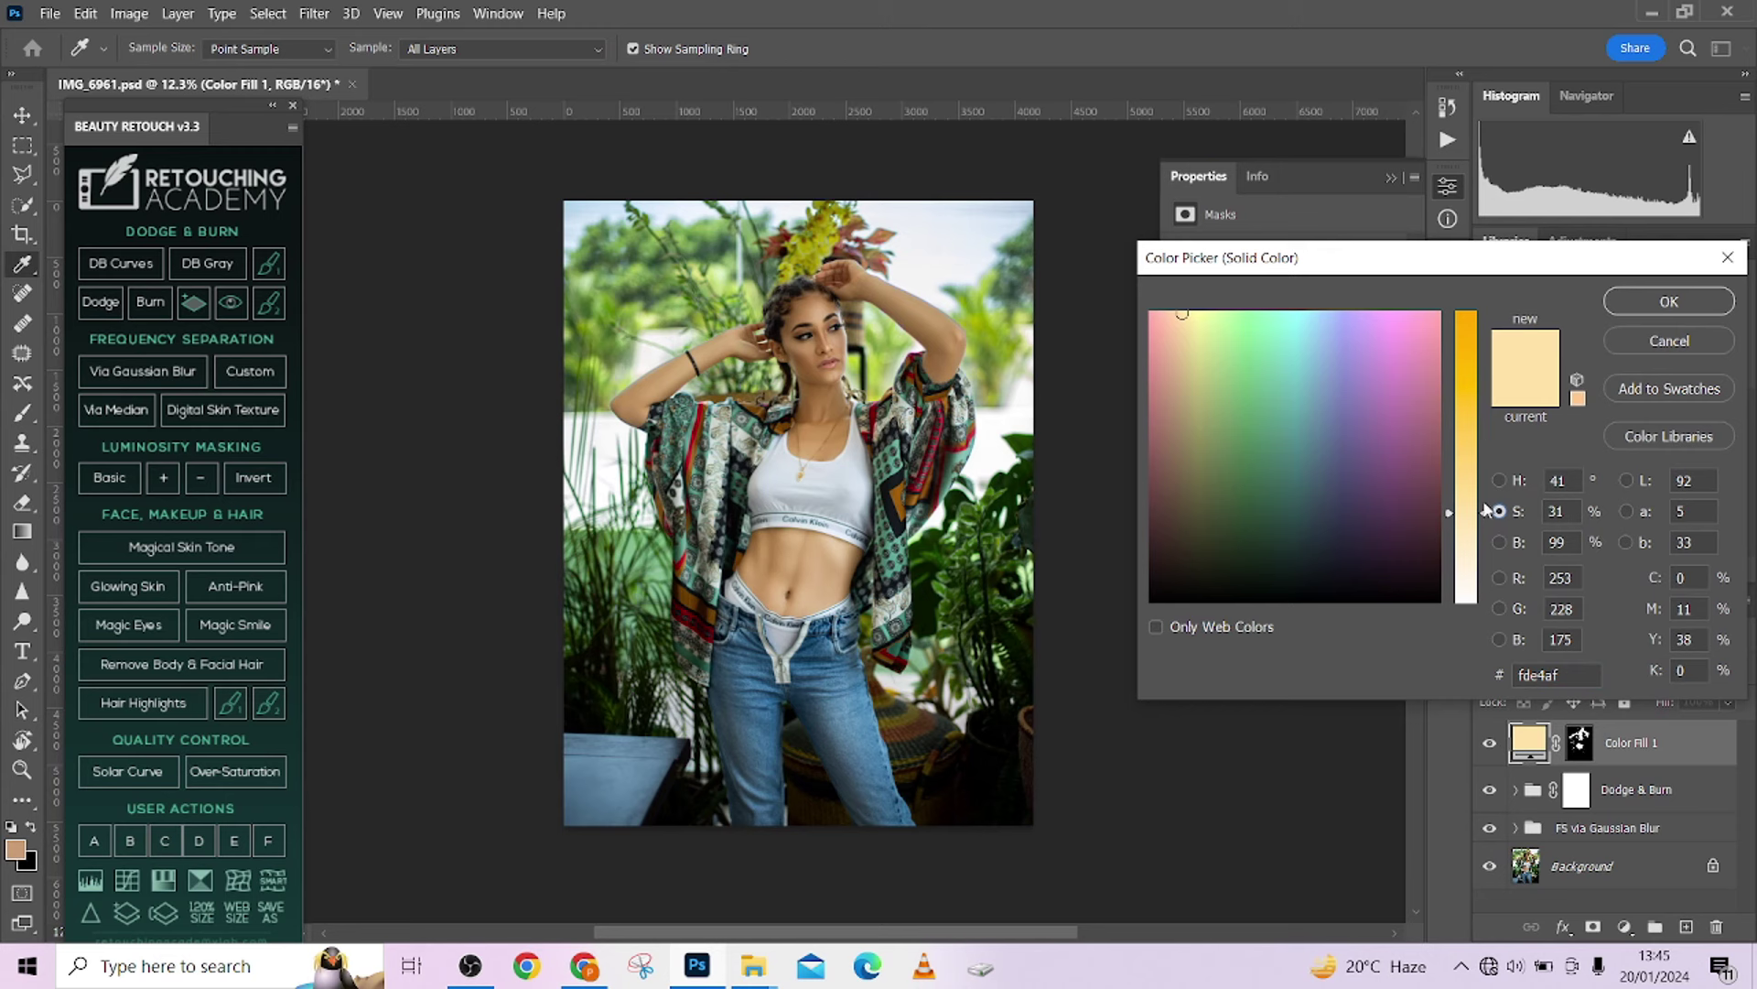
drag(1485, 518, 1492, 550)
click(1500, 542)
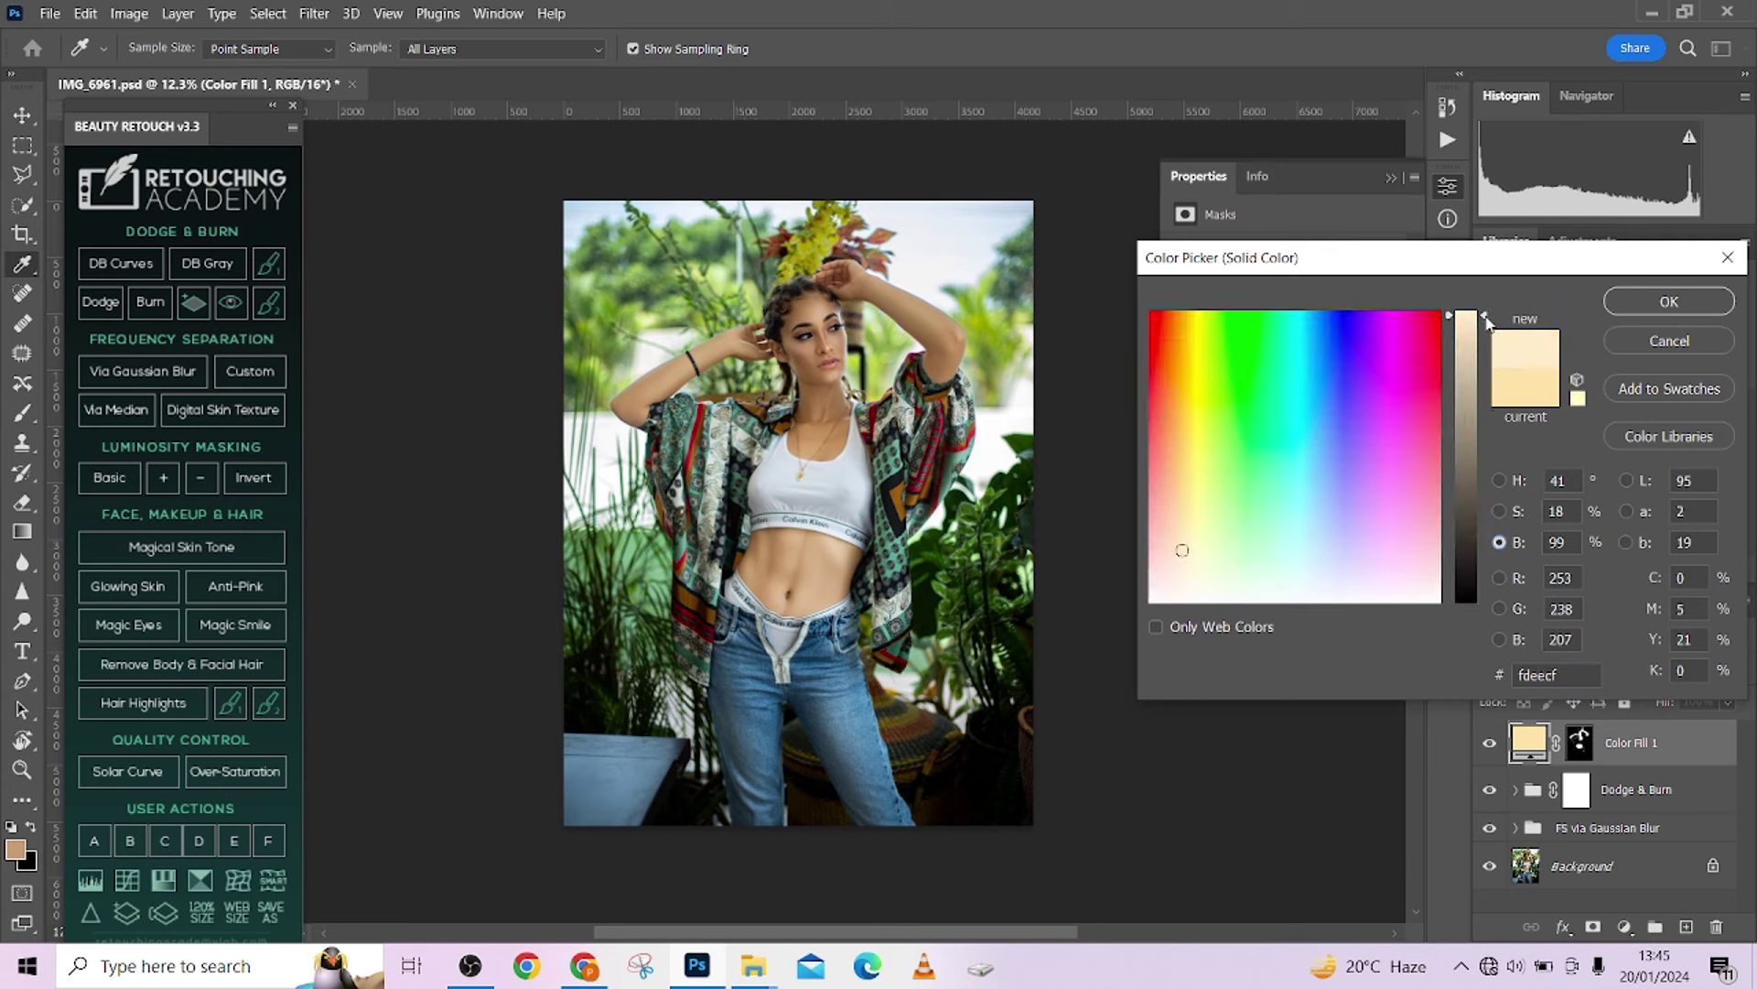
drag(1488, 320, 1497, 242)
click(1638, 302)
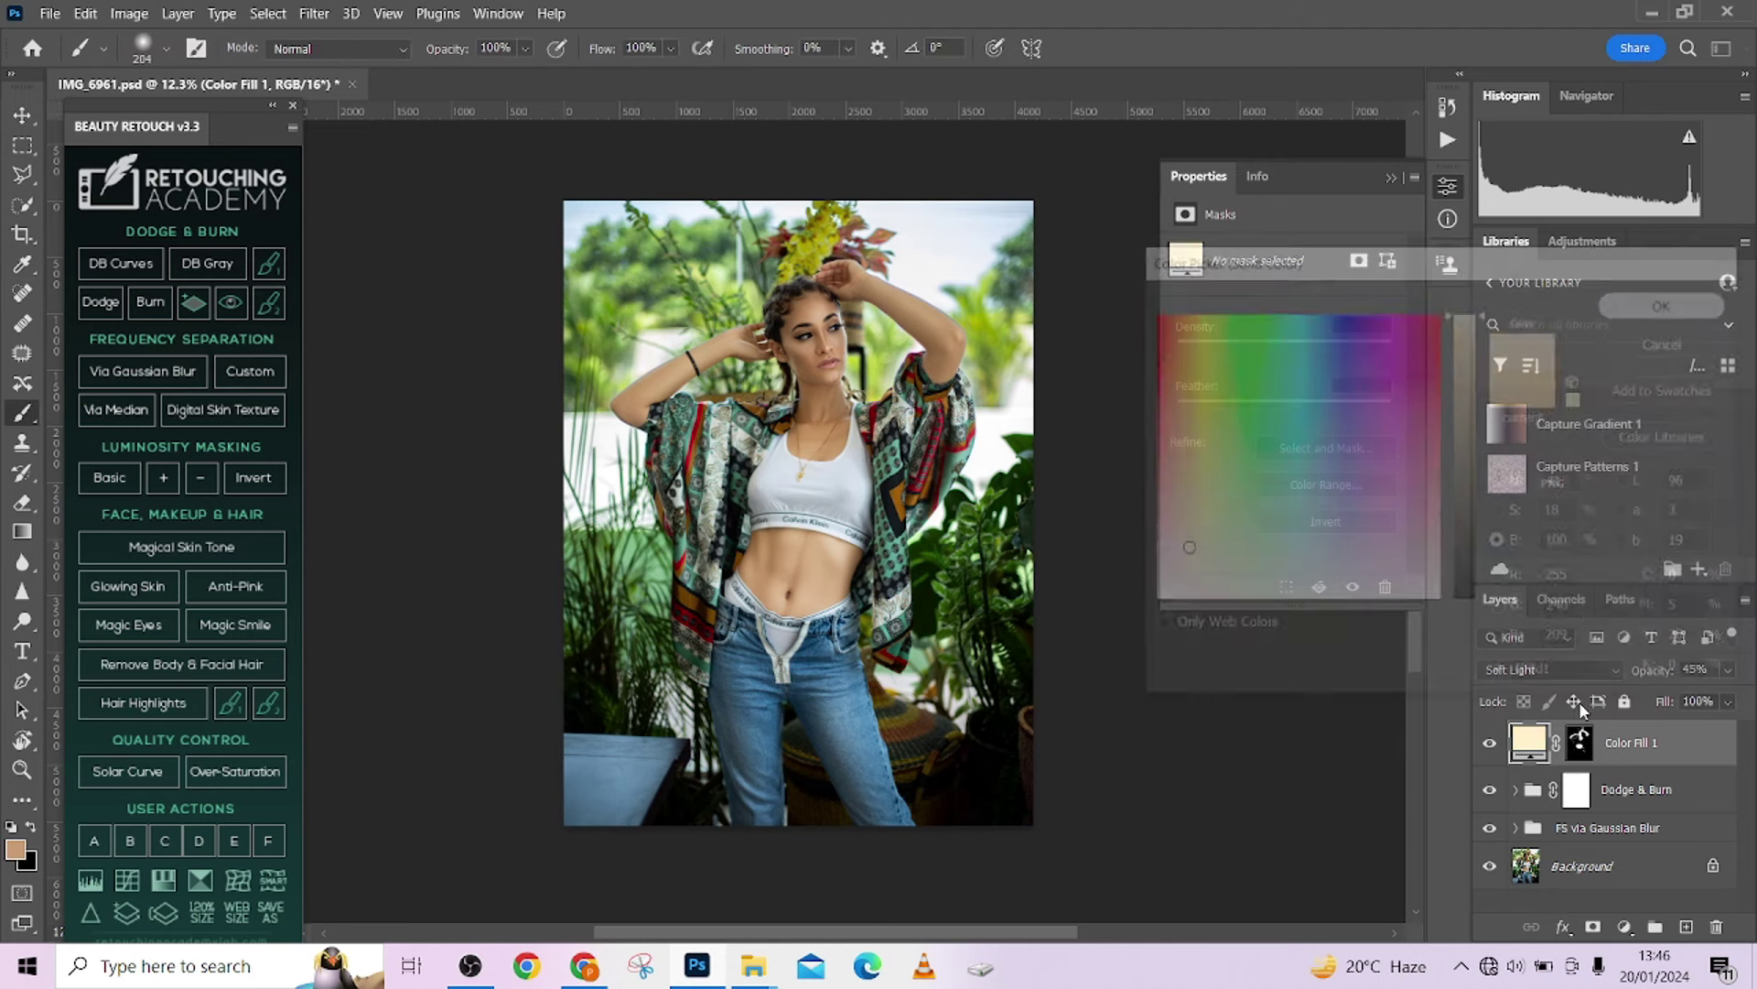
Lower Color Fill 1's Fill to 87%.
click(1490, 744)
click(1491, 744)
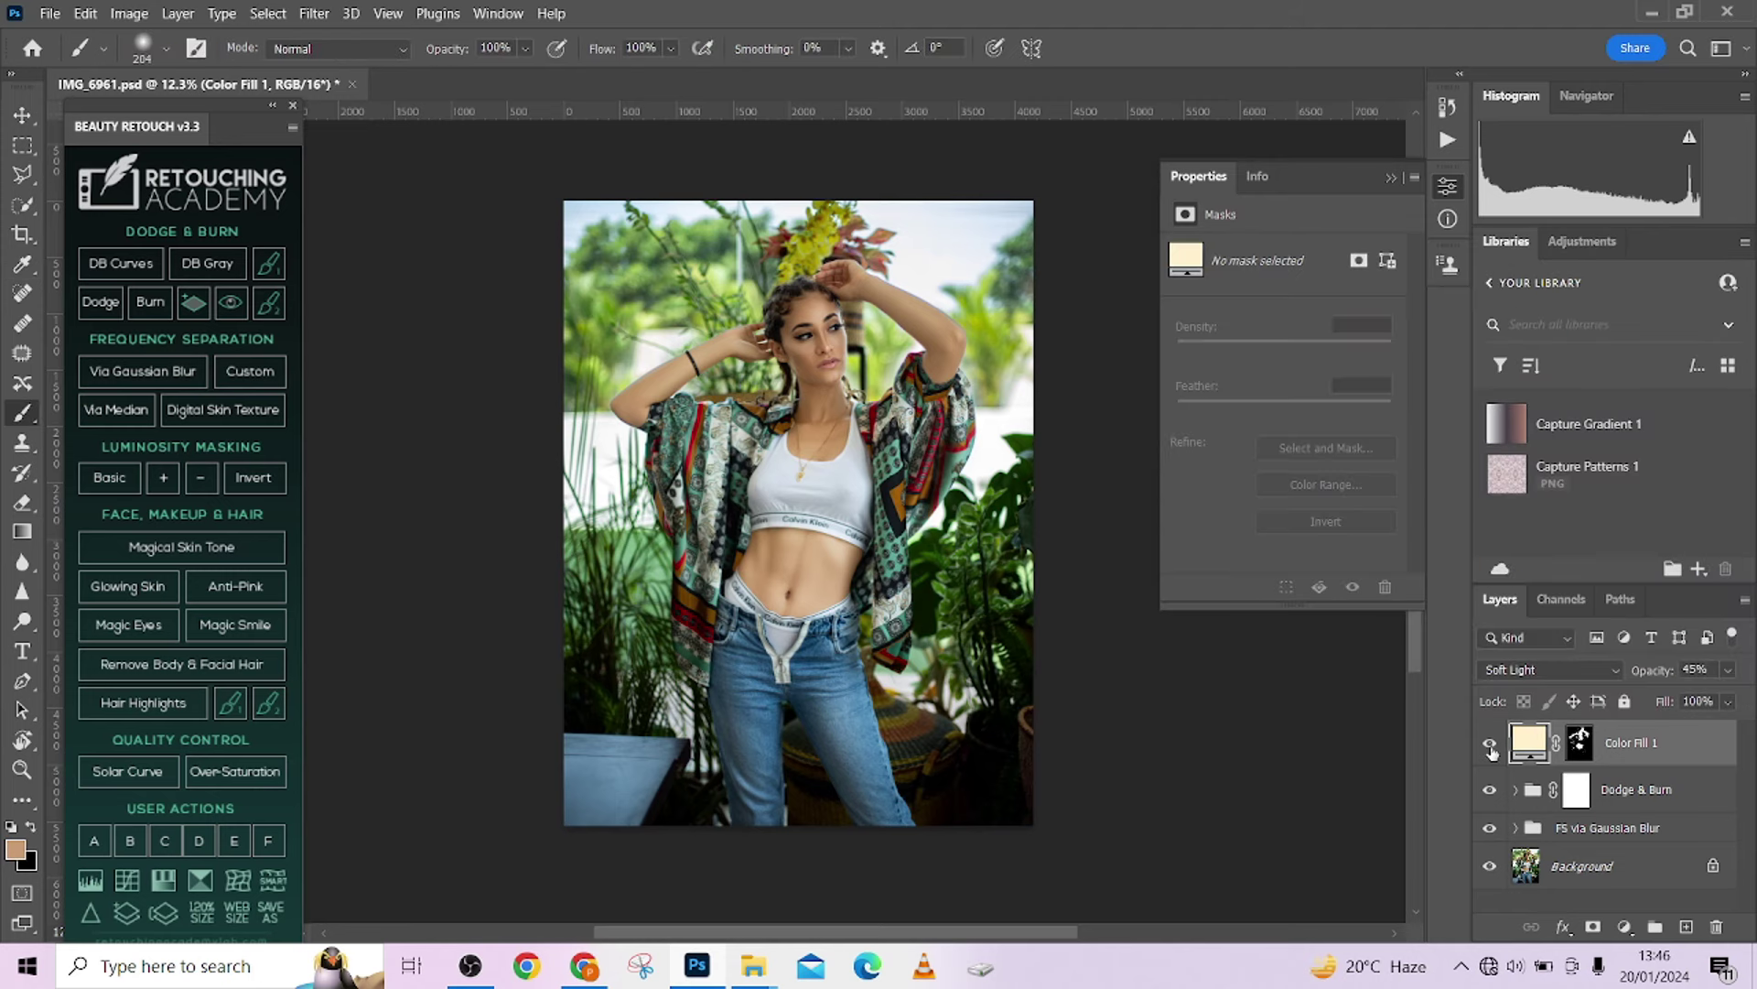
click(1727, 701)
drag(1732, 729, 1725, 729)
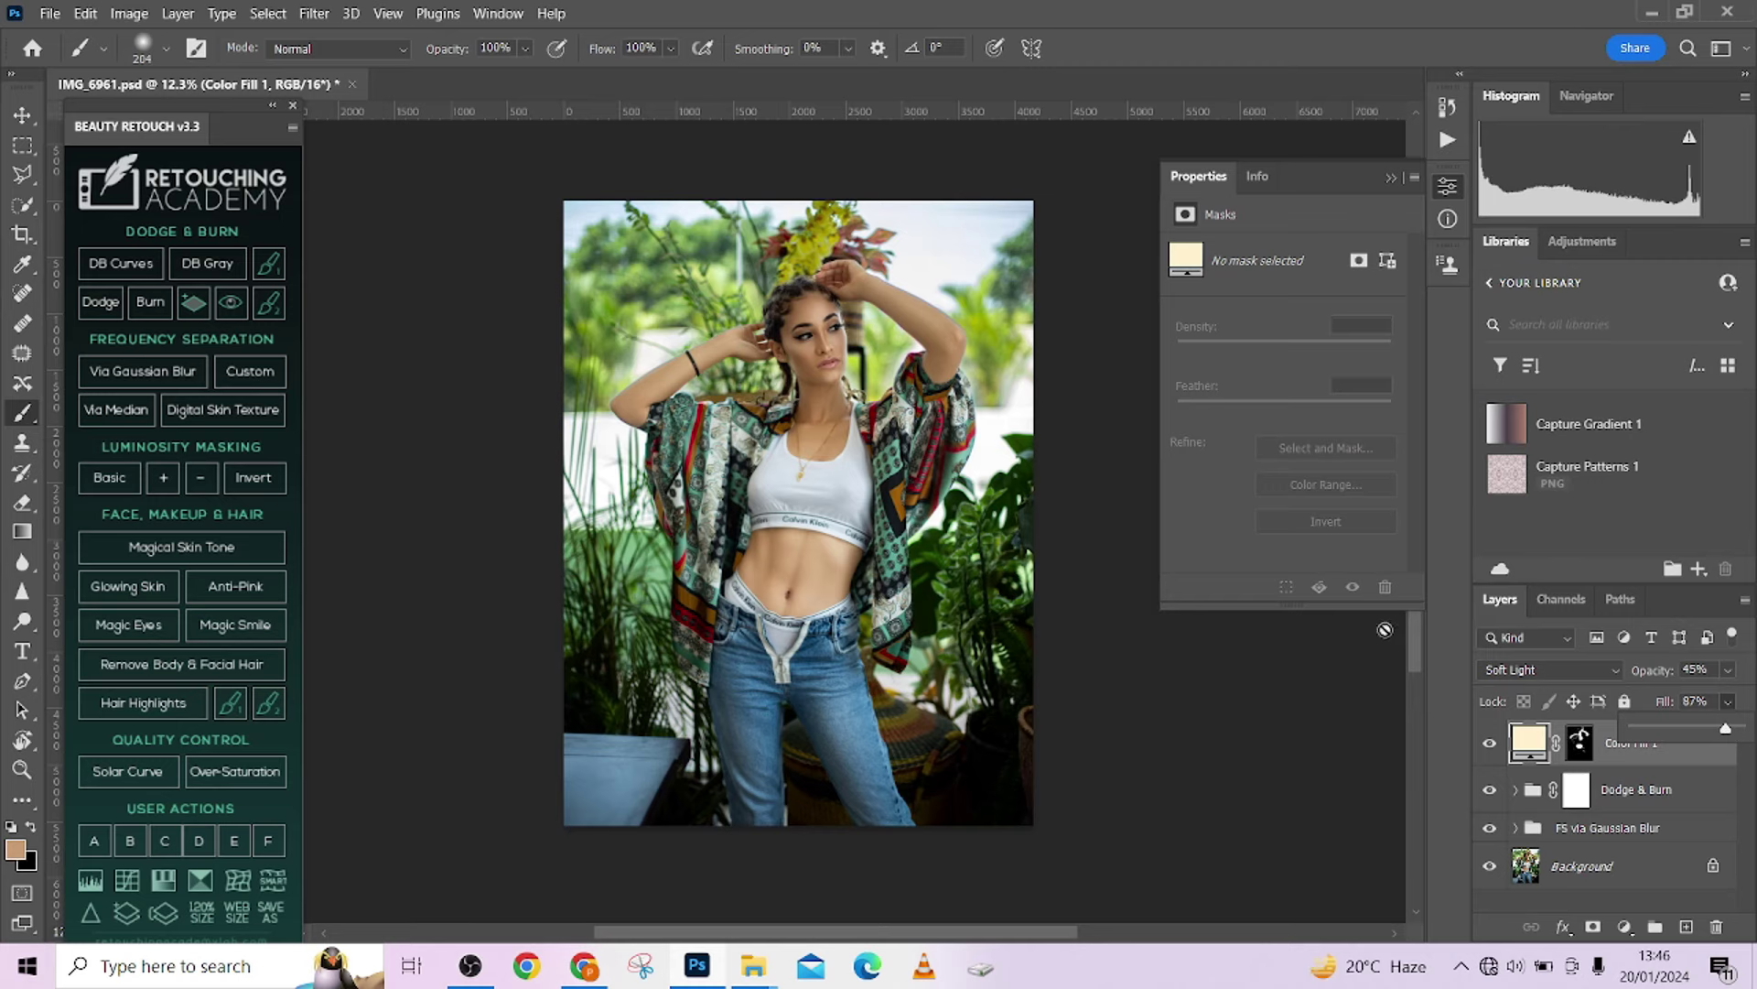
scroll(906, 393, up, 3)
scroll(889, 392, down, 4)
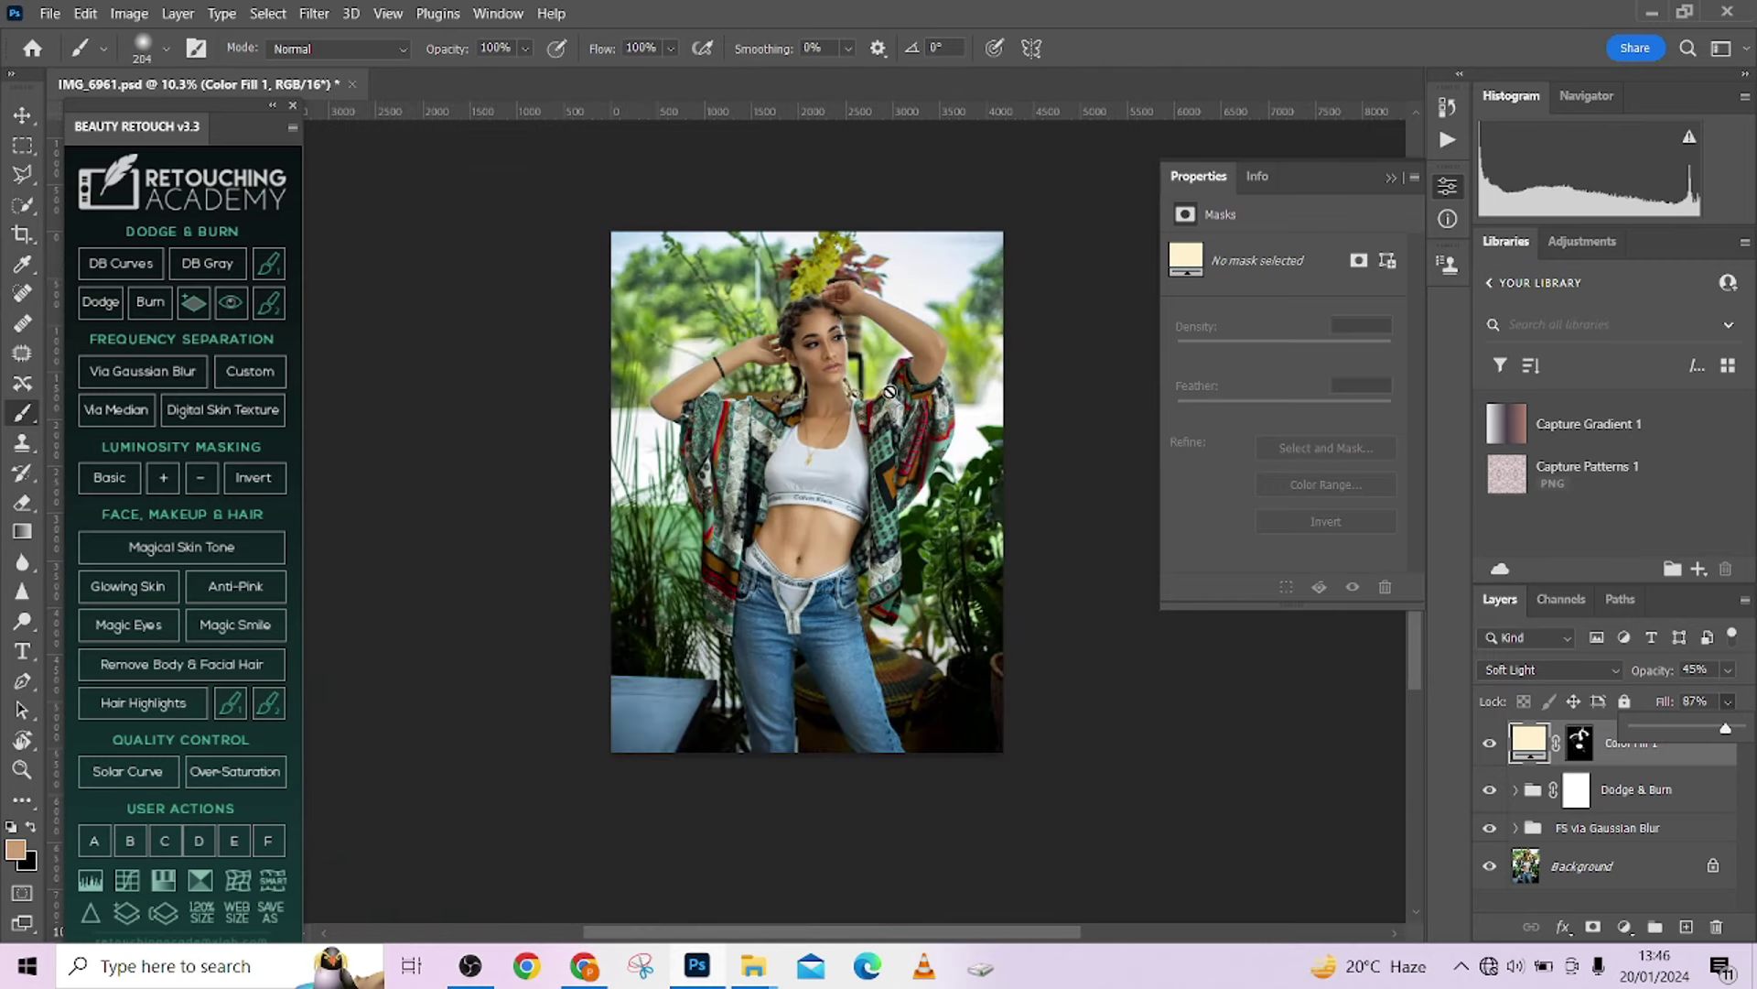
click(1490, 745)
Toggle Color Fill 1 off and on to compare the softened tint.
click(1490, 745)
click(1490, 745)
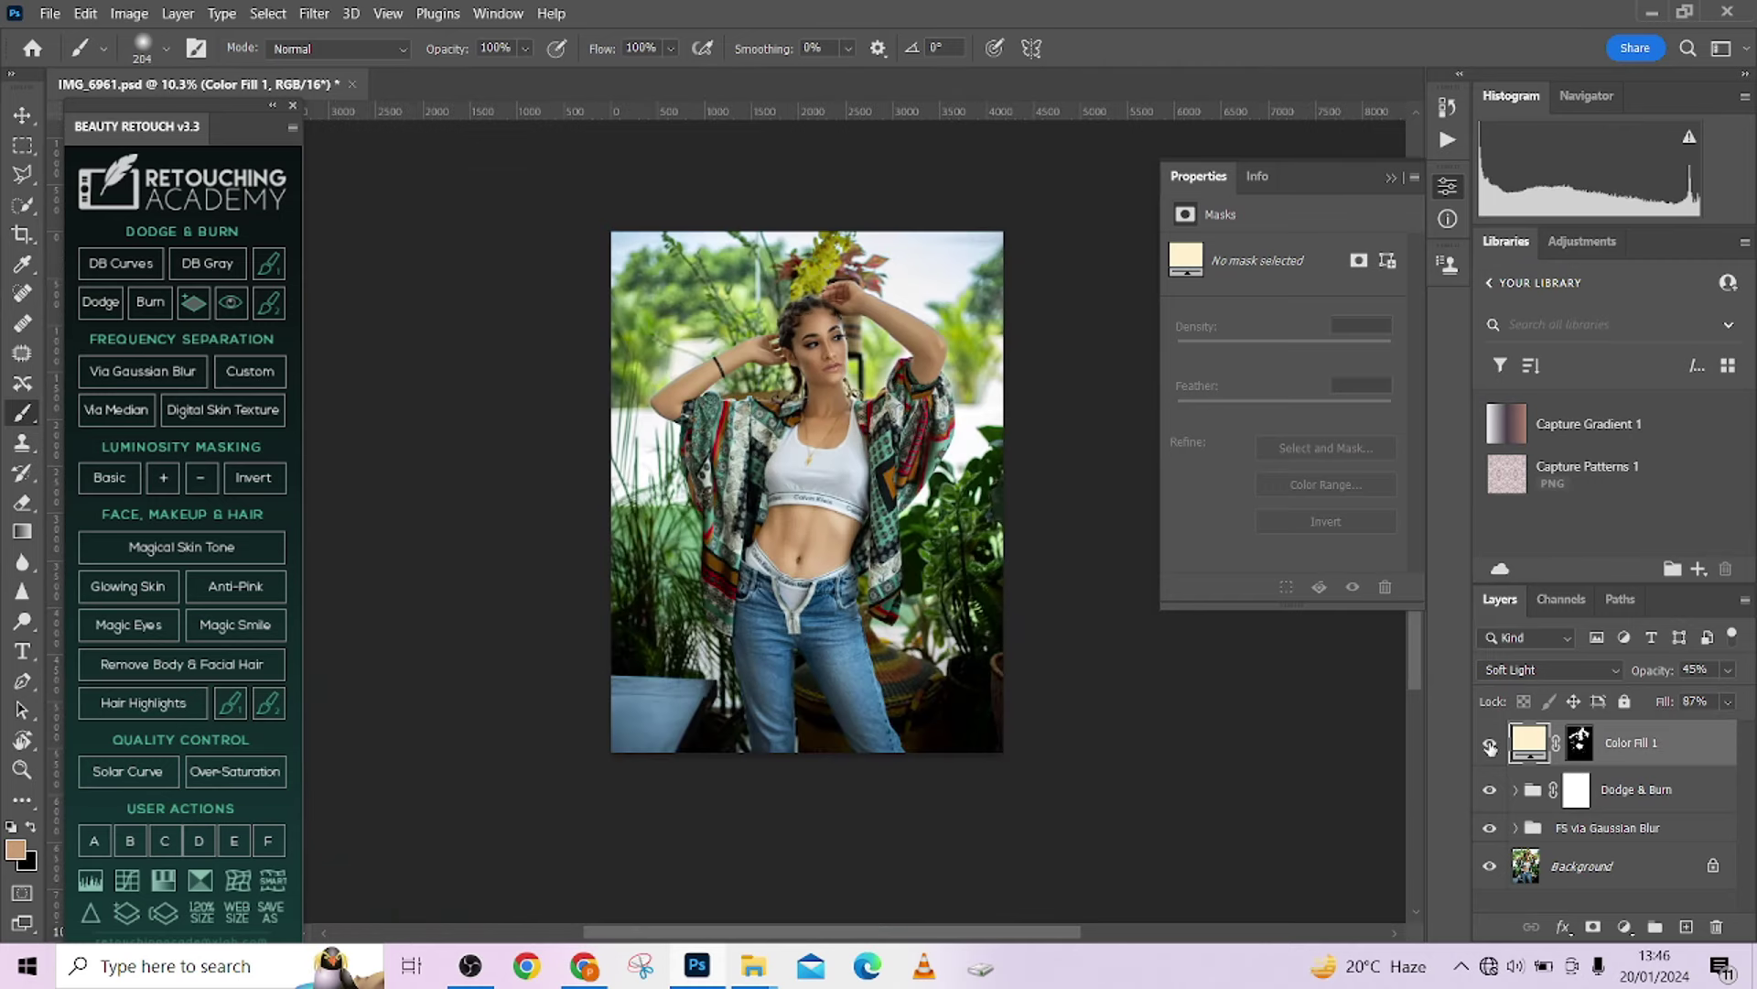
click(1490, 745)
click(1490, 745)
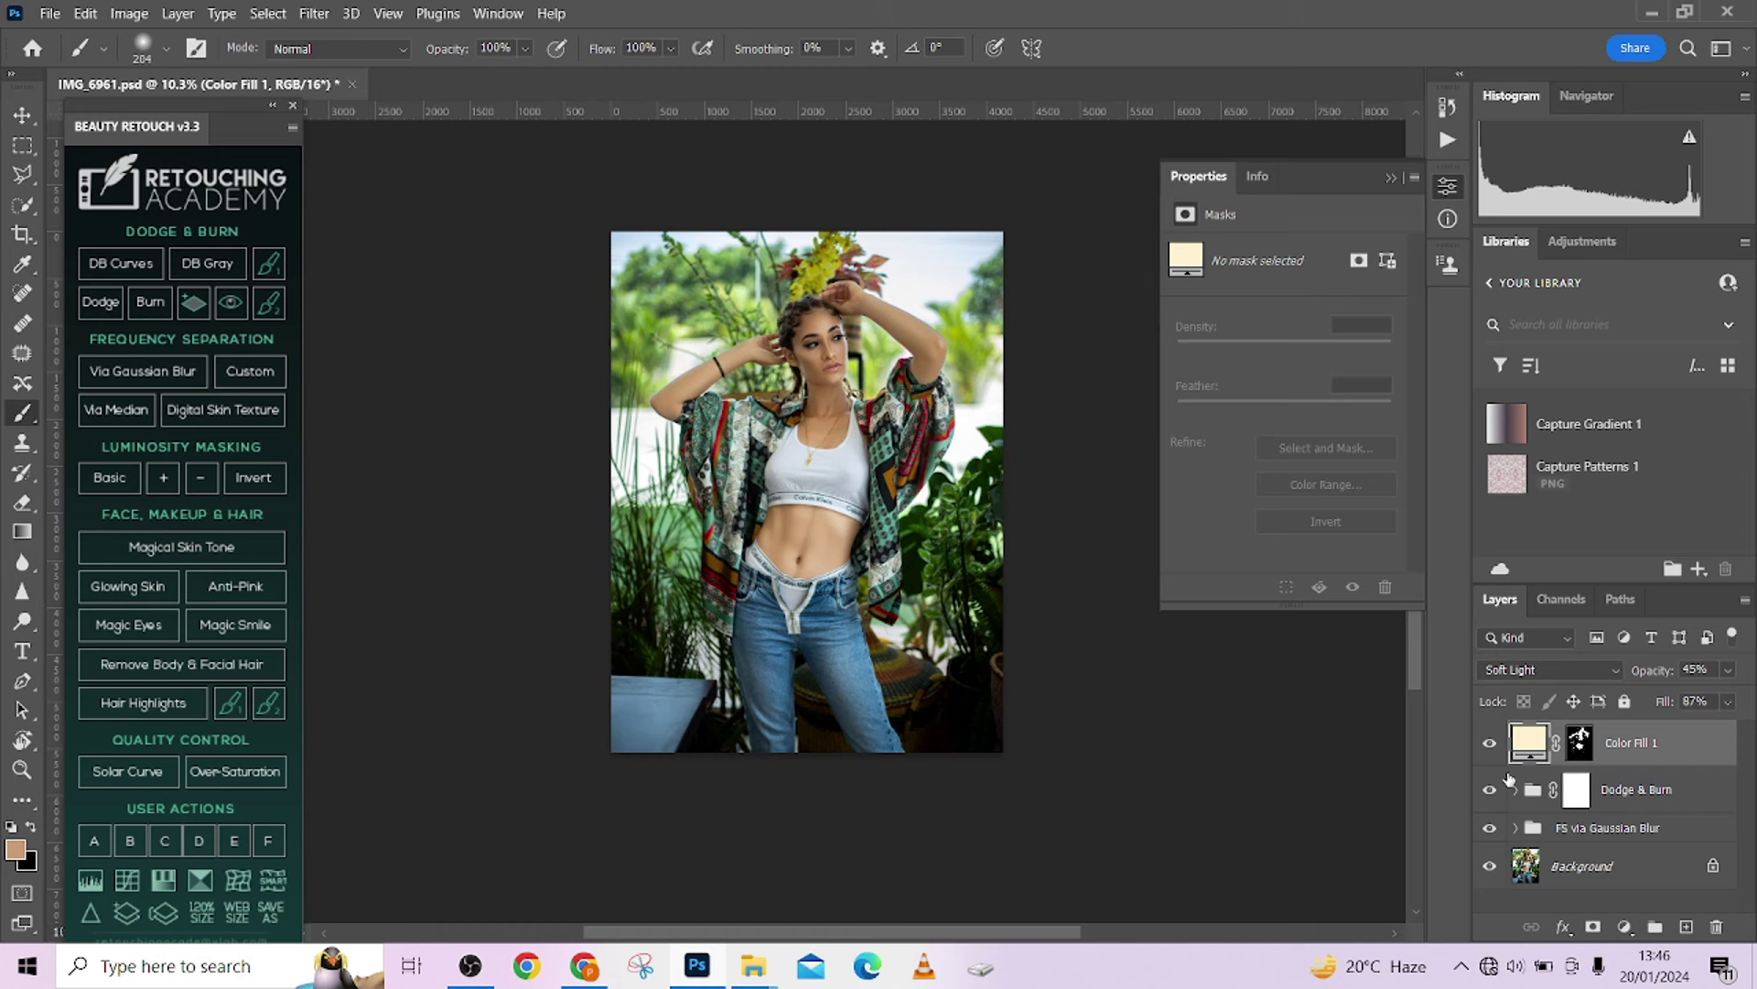
Stamp all visible layers into Layer 1 and open it in Camera Raw's Color Mixer.
key(ctrl+shift+alt+e)
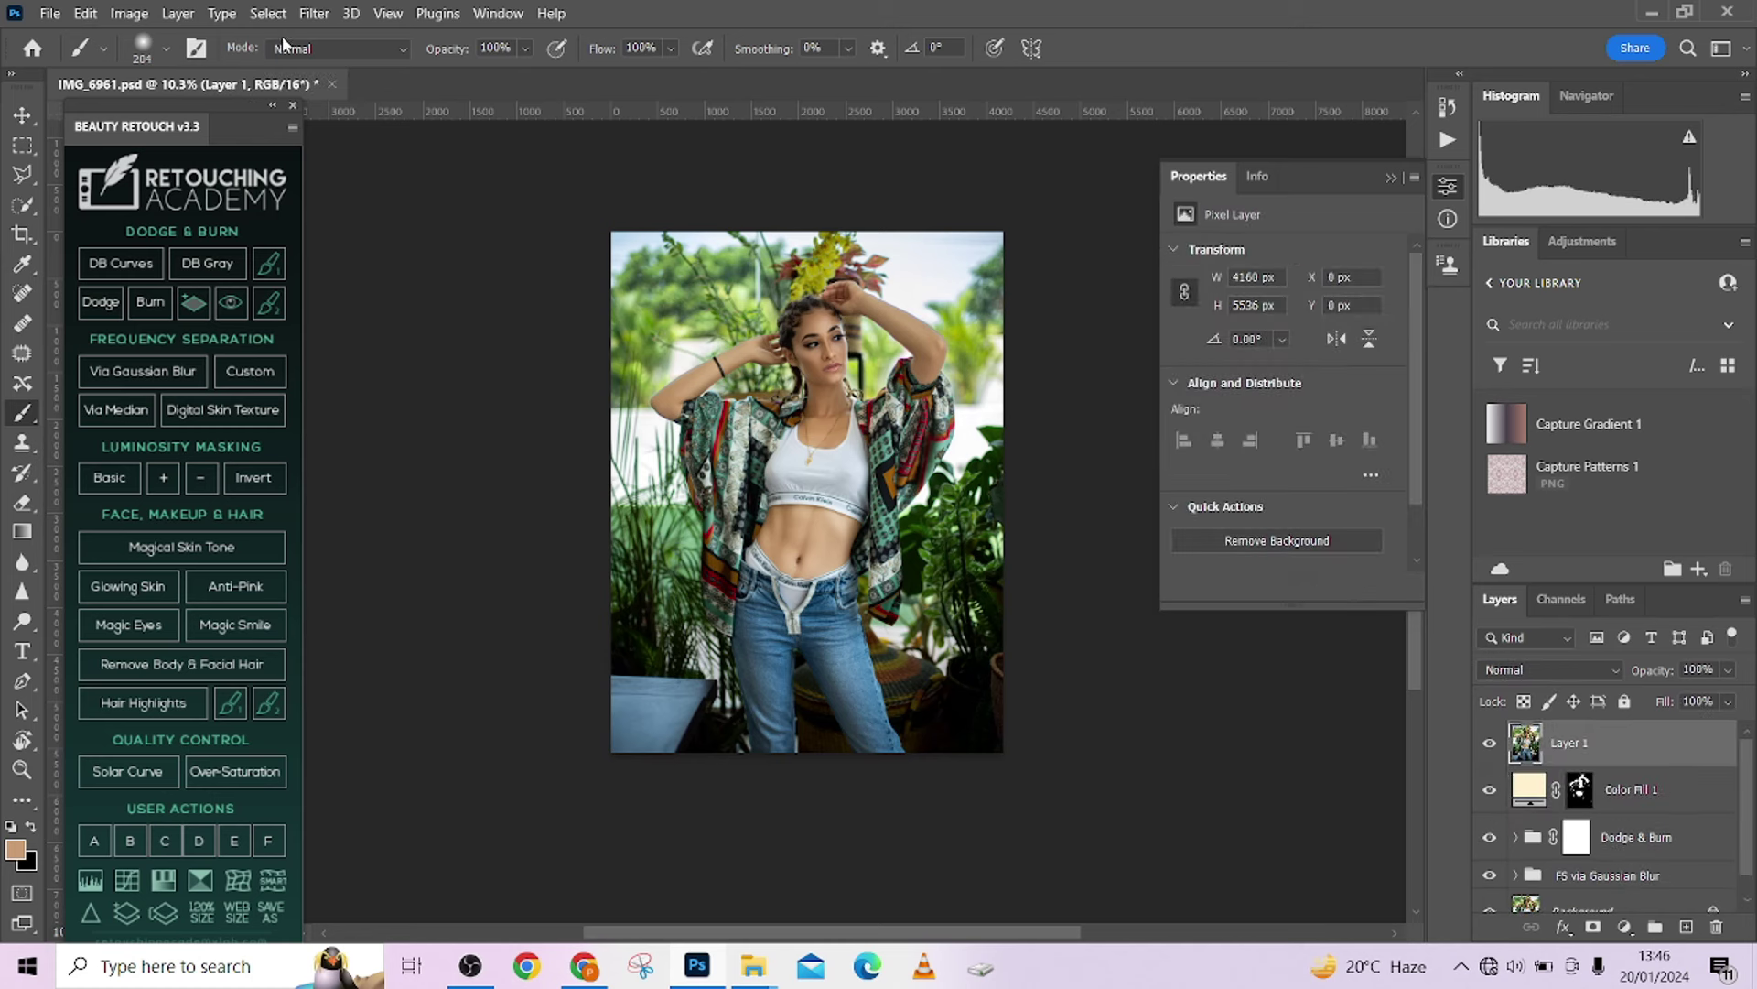
click(314, 13)
click(334, 173)
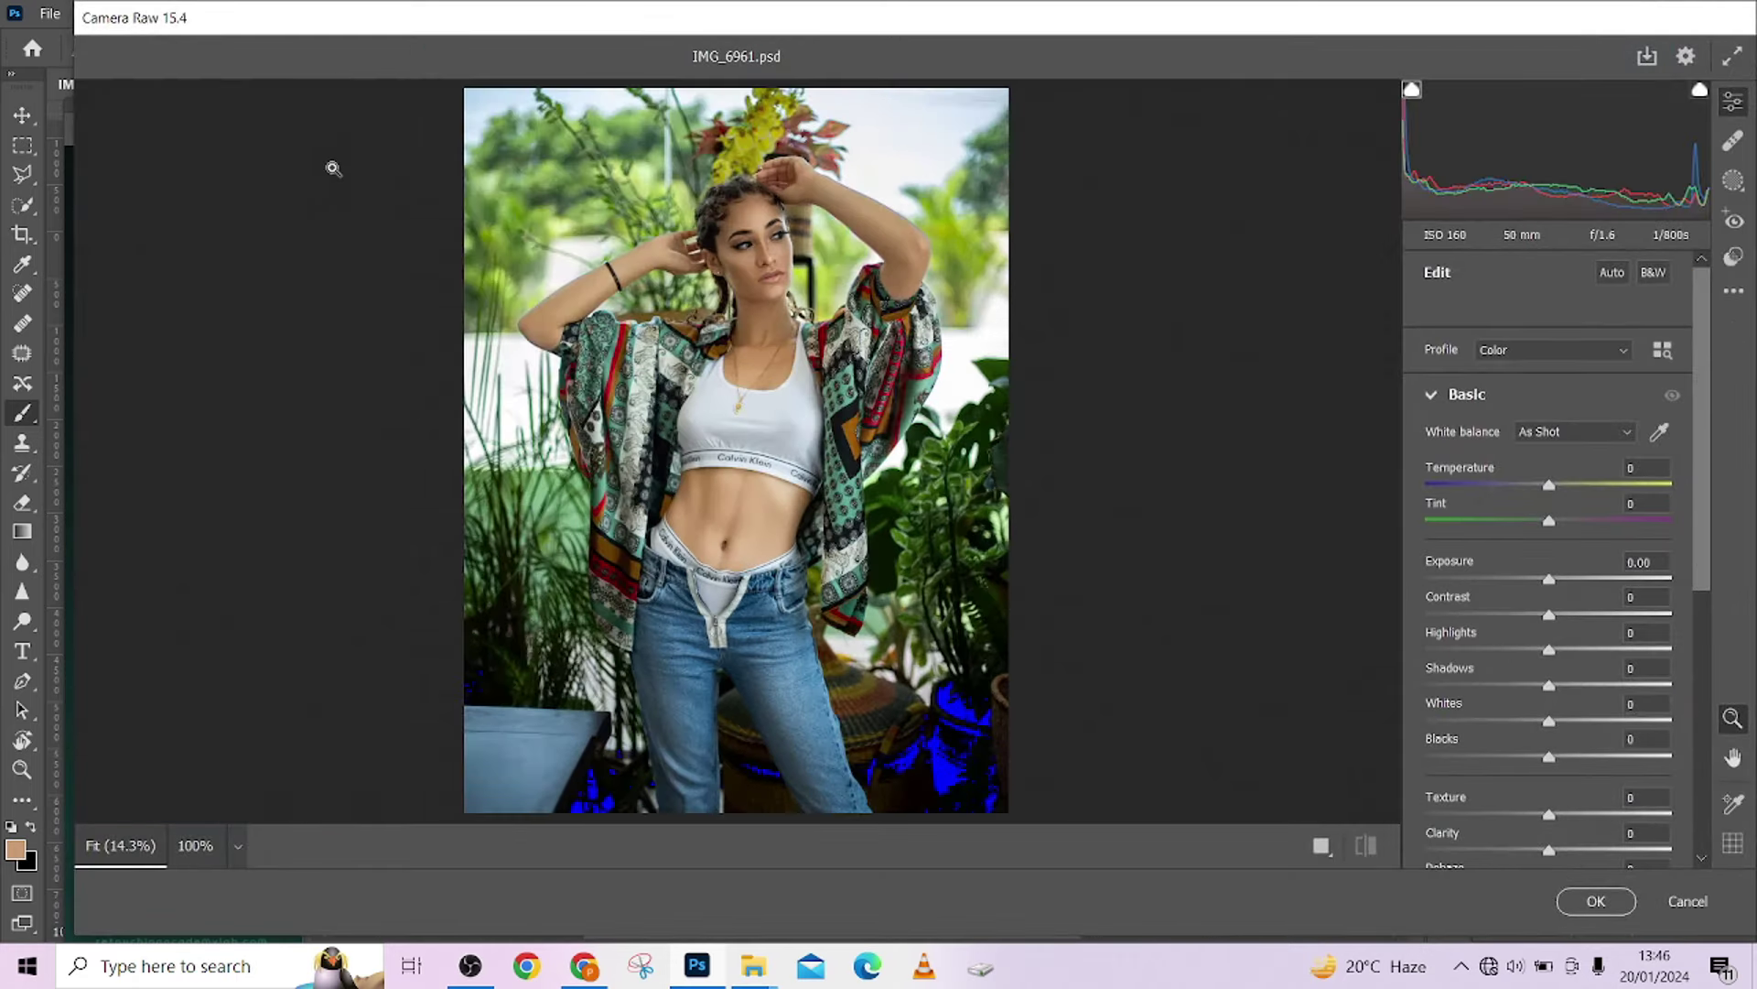
scroll(1547, 591, down, 5)
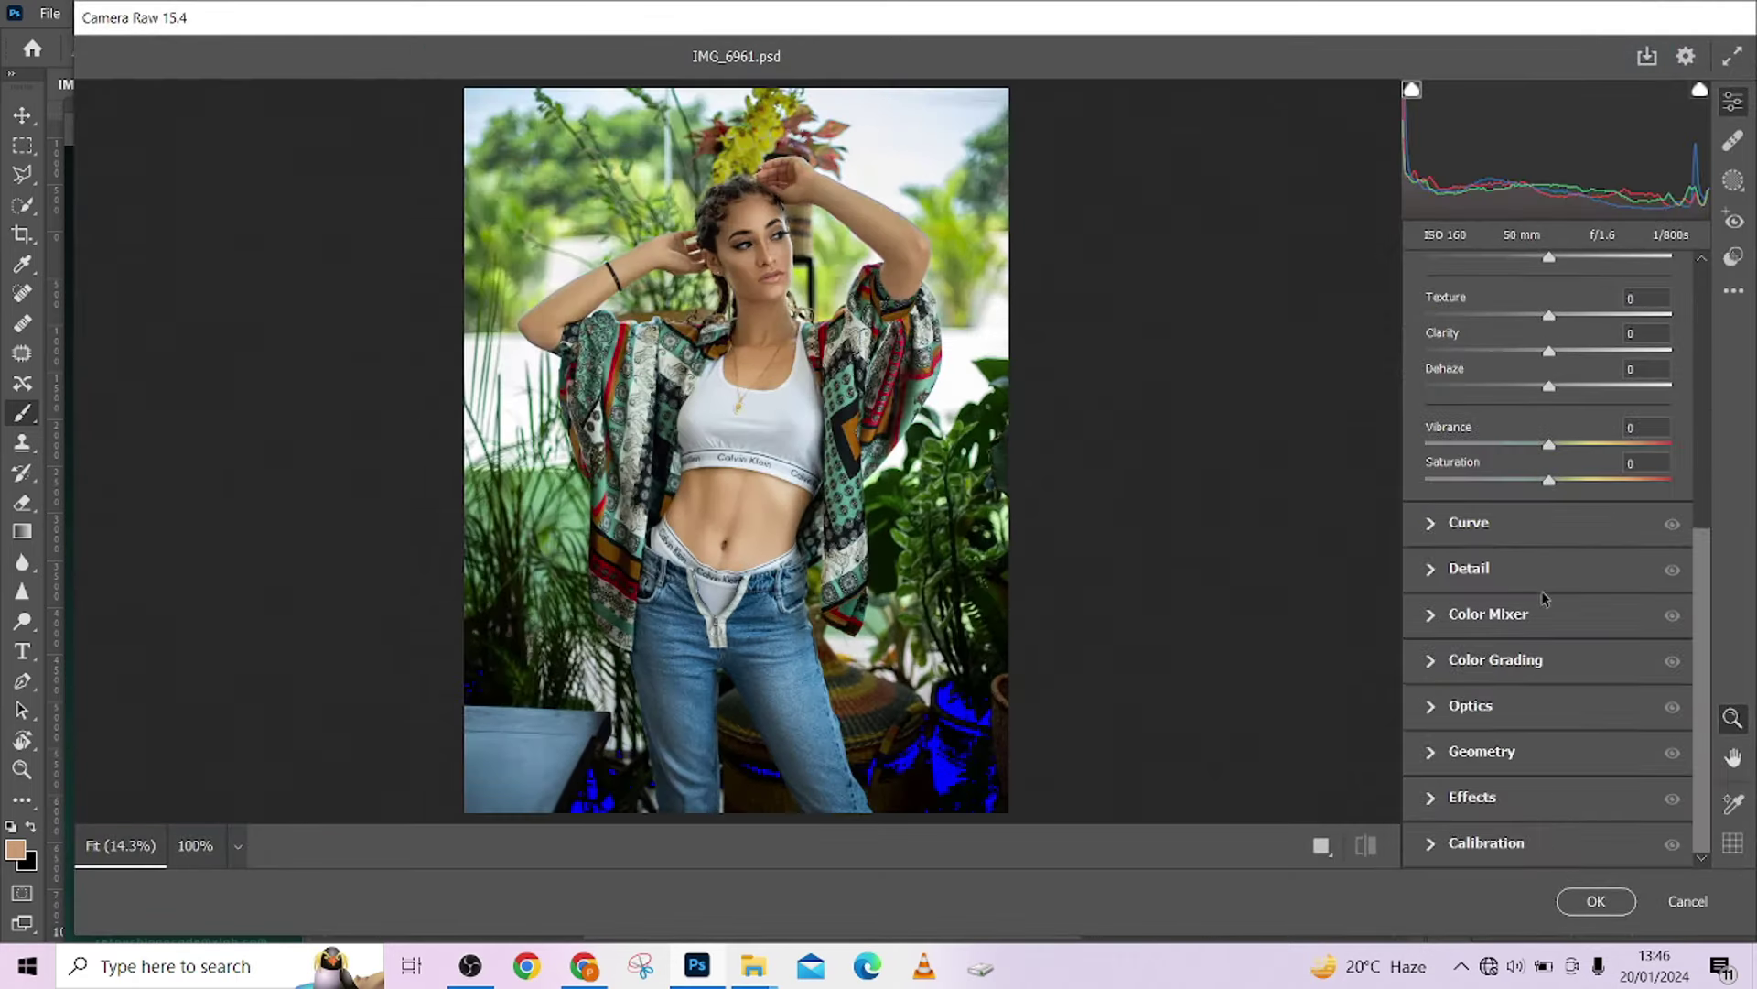
click(1432, 615)
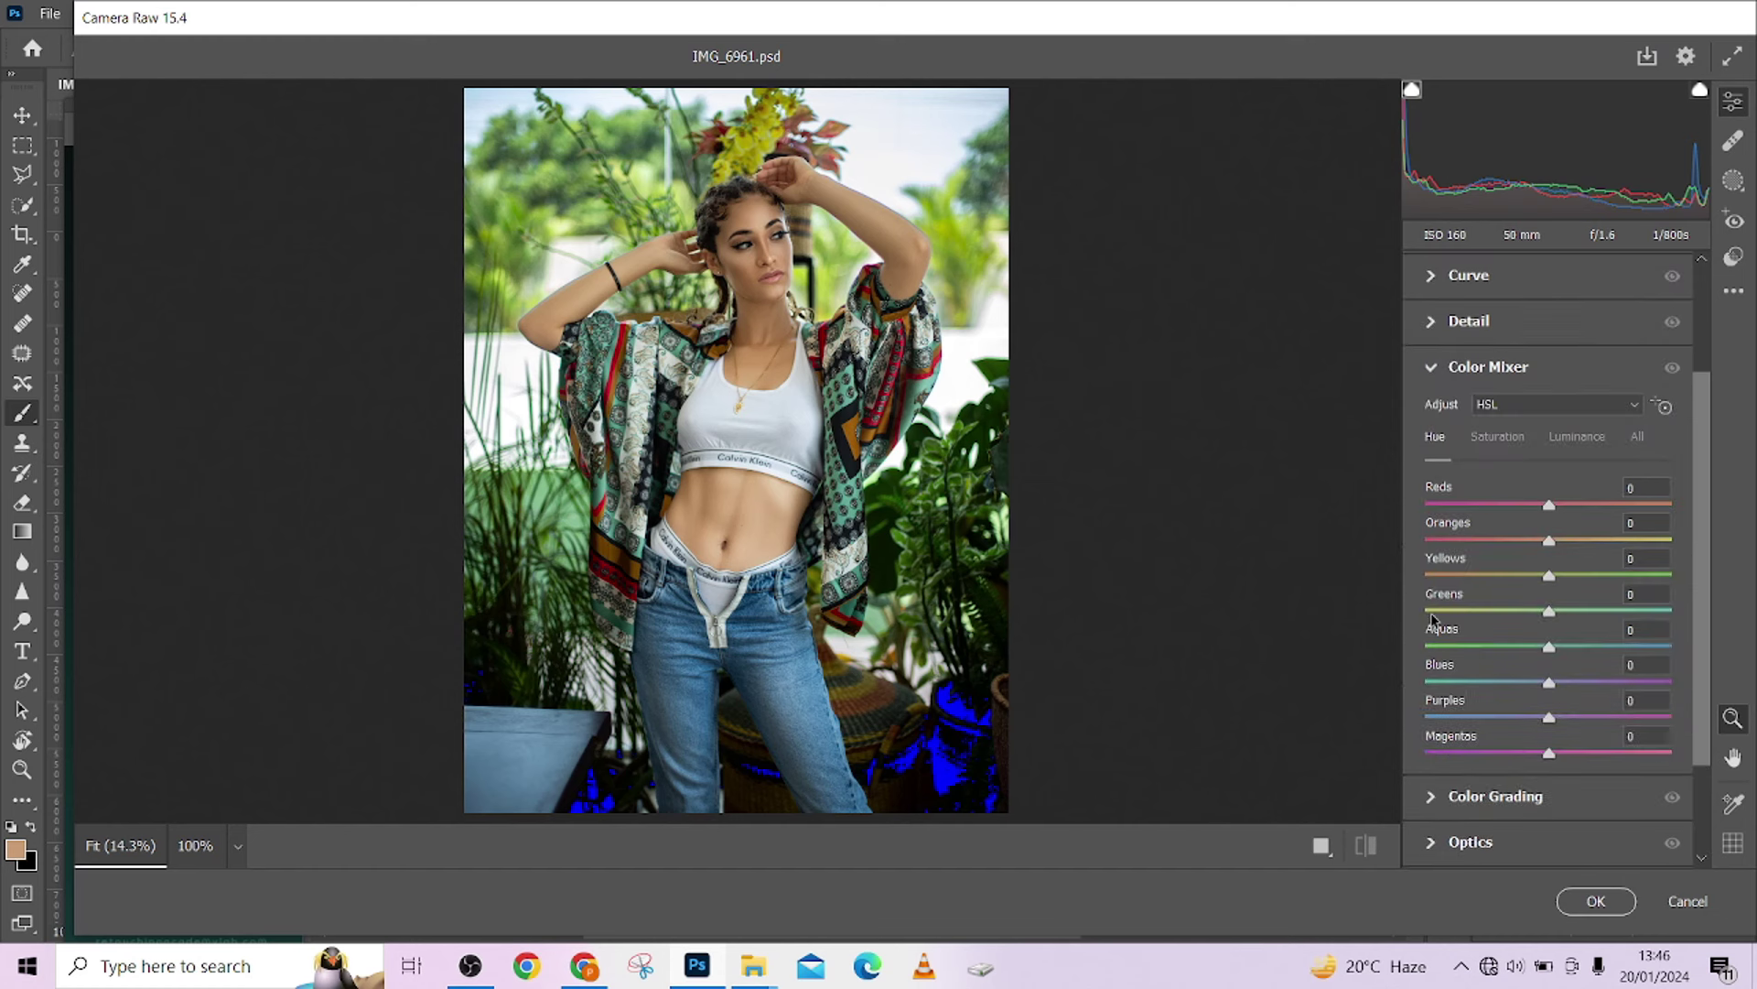
Drag on the foliage with the Targeted Adjustment tool to set Greens hue to -100.
click(1664, 407)
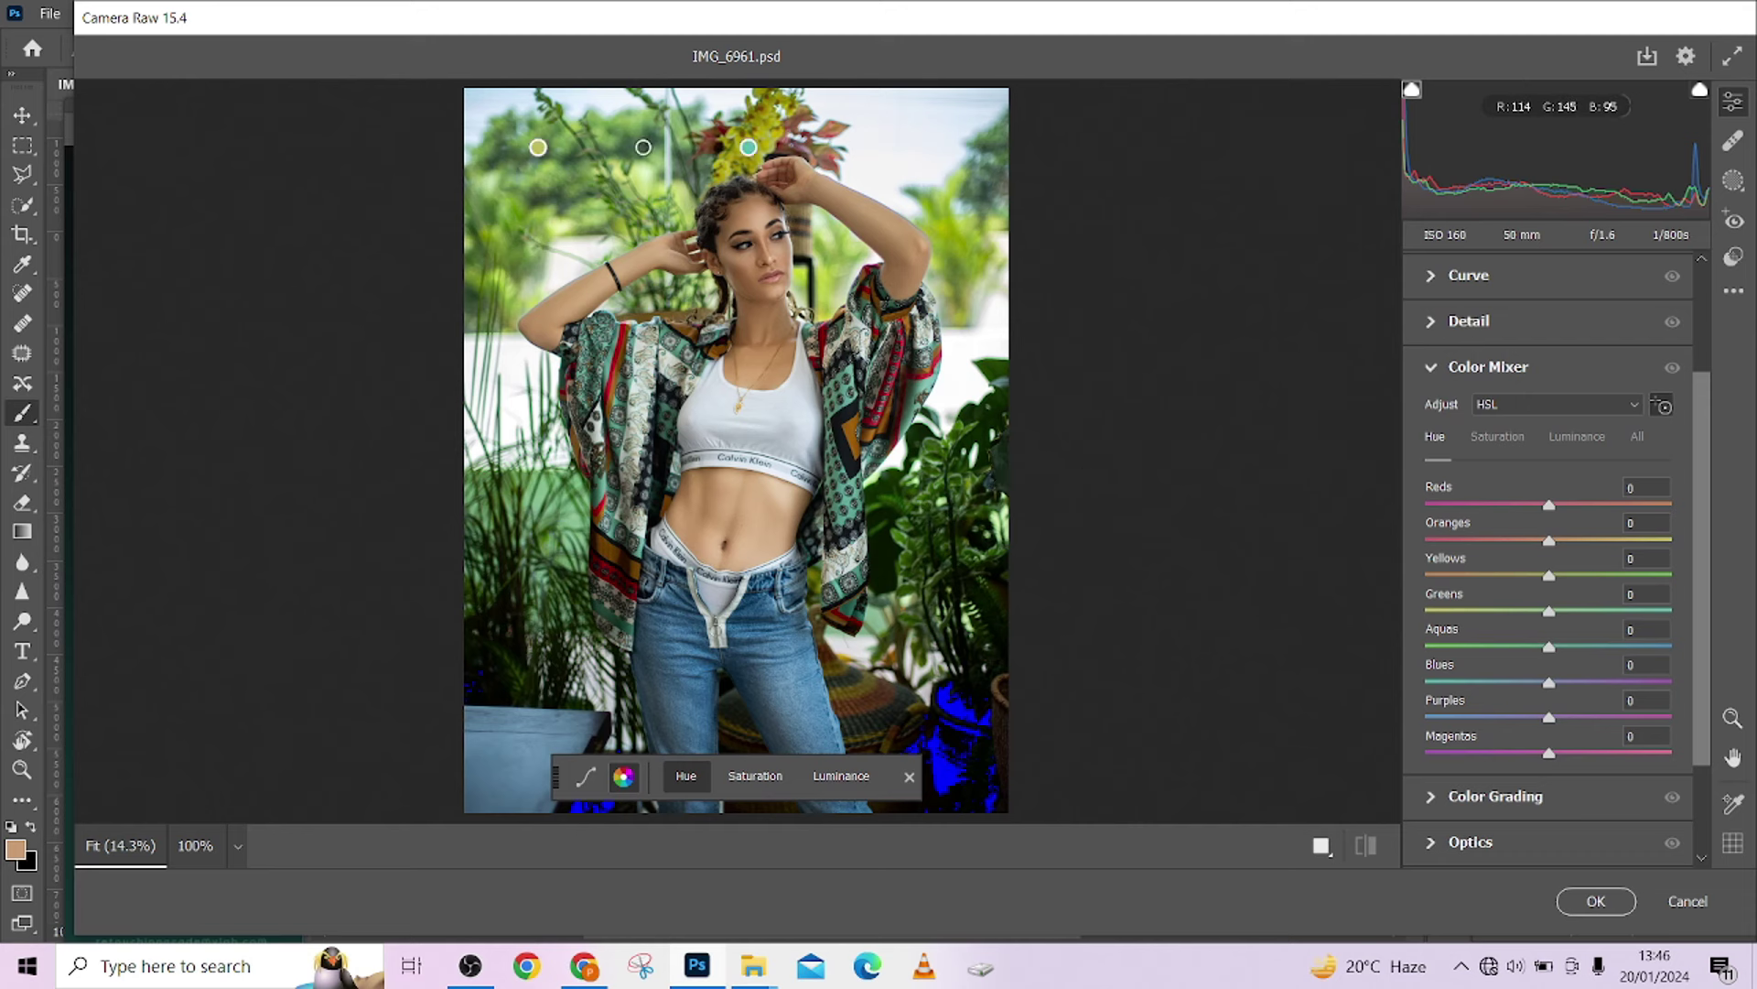
drag(643, 146, 538, 148)
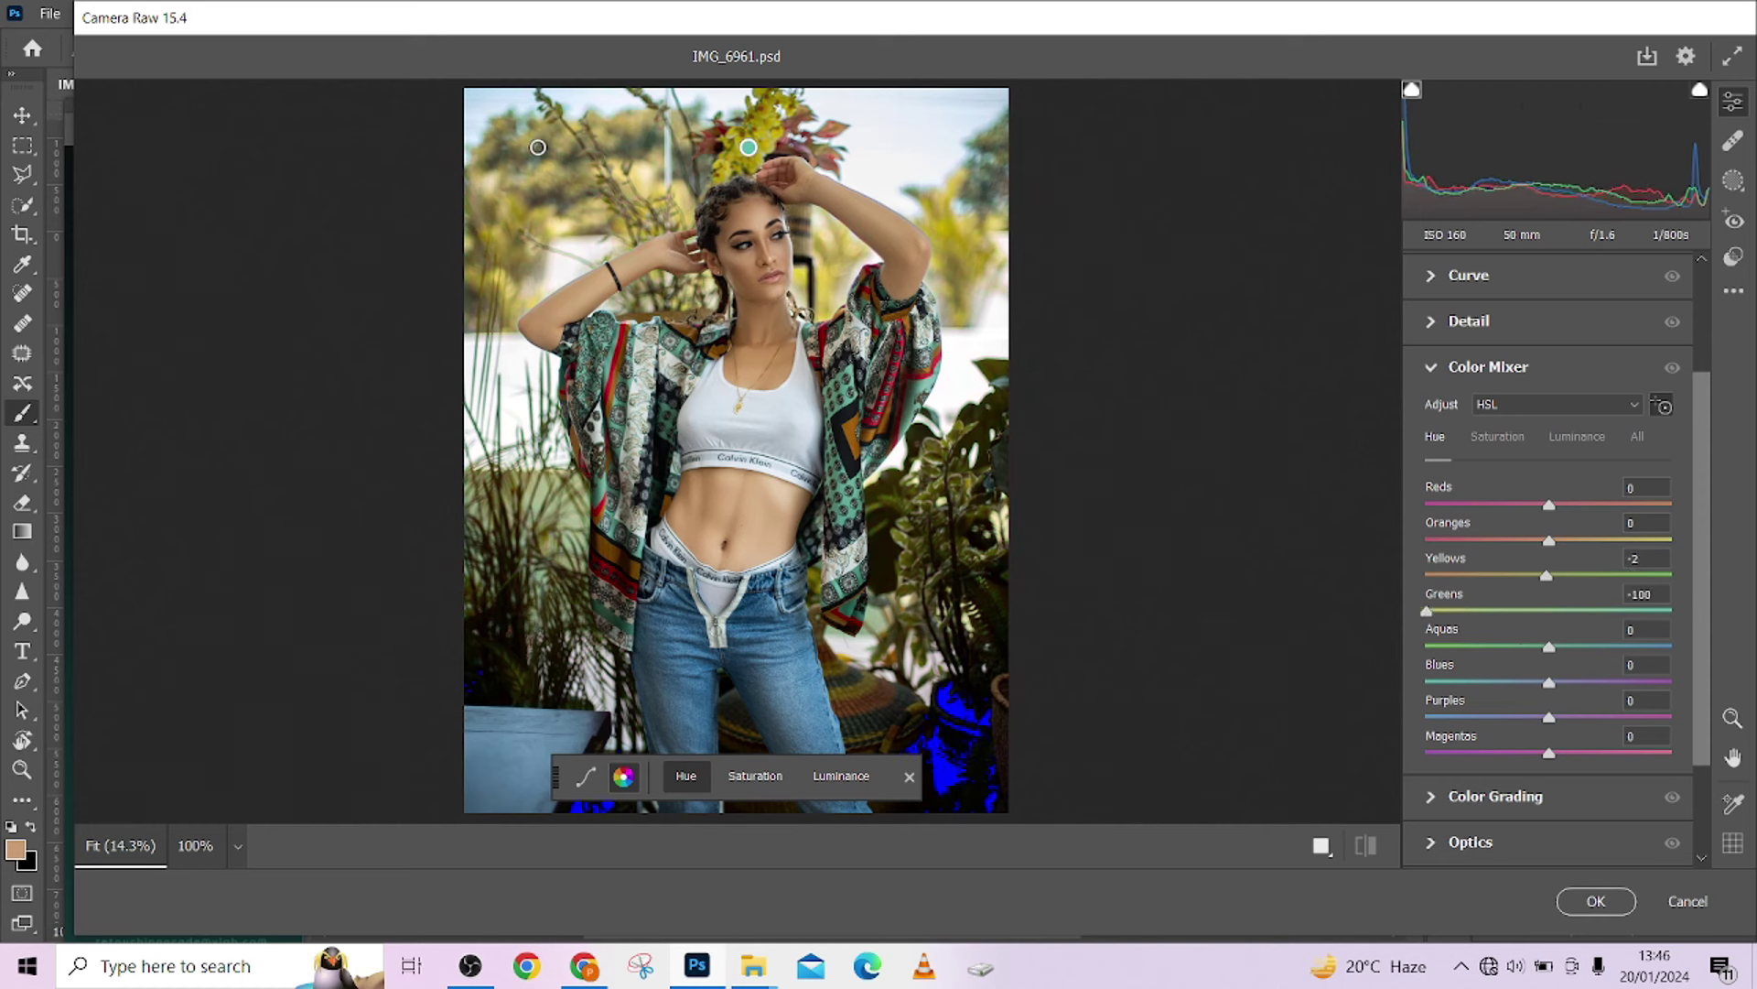
drag(539, 147, 538, 147)
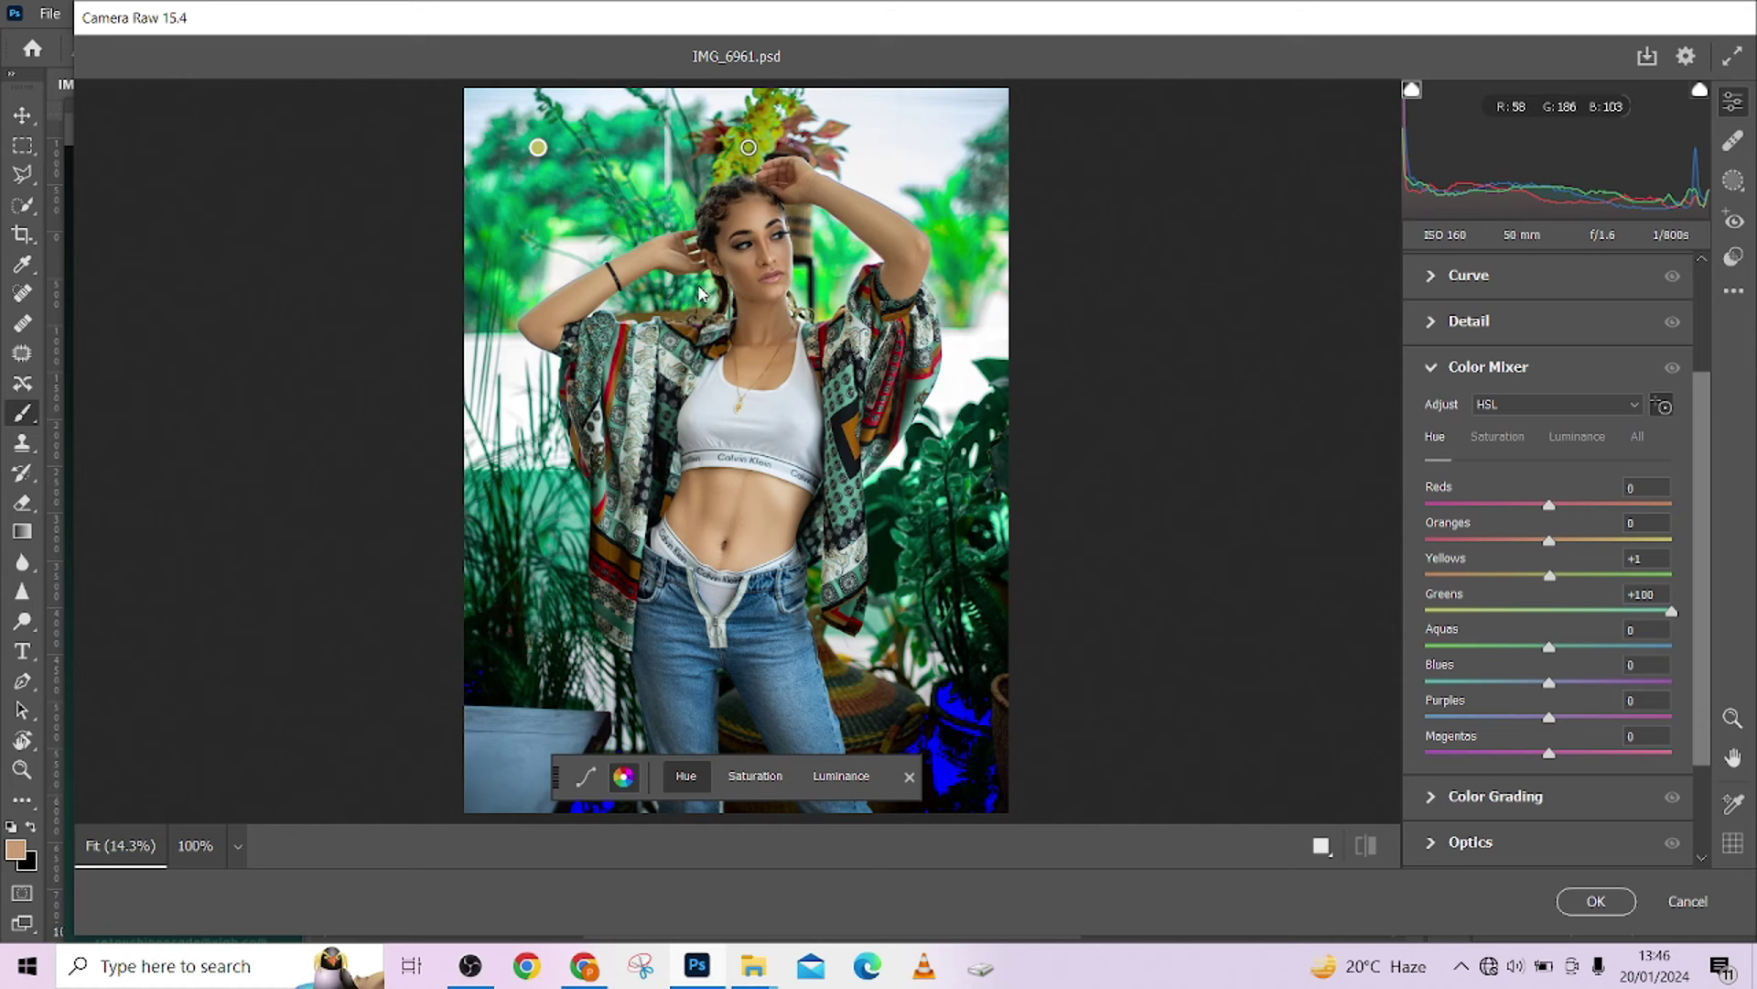
drag(700, 293, 409, 306)
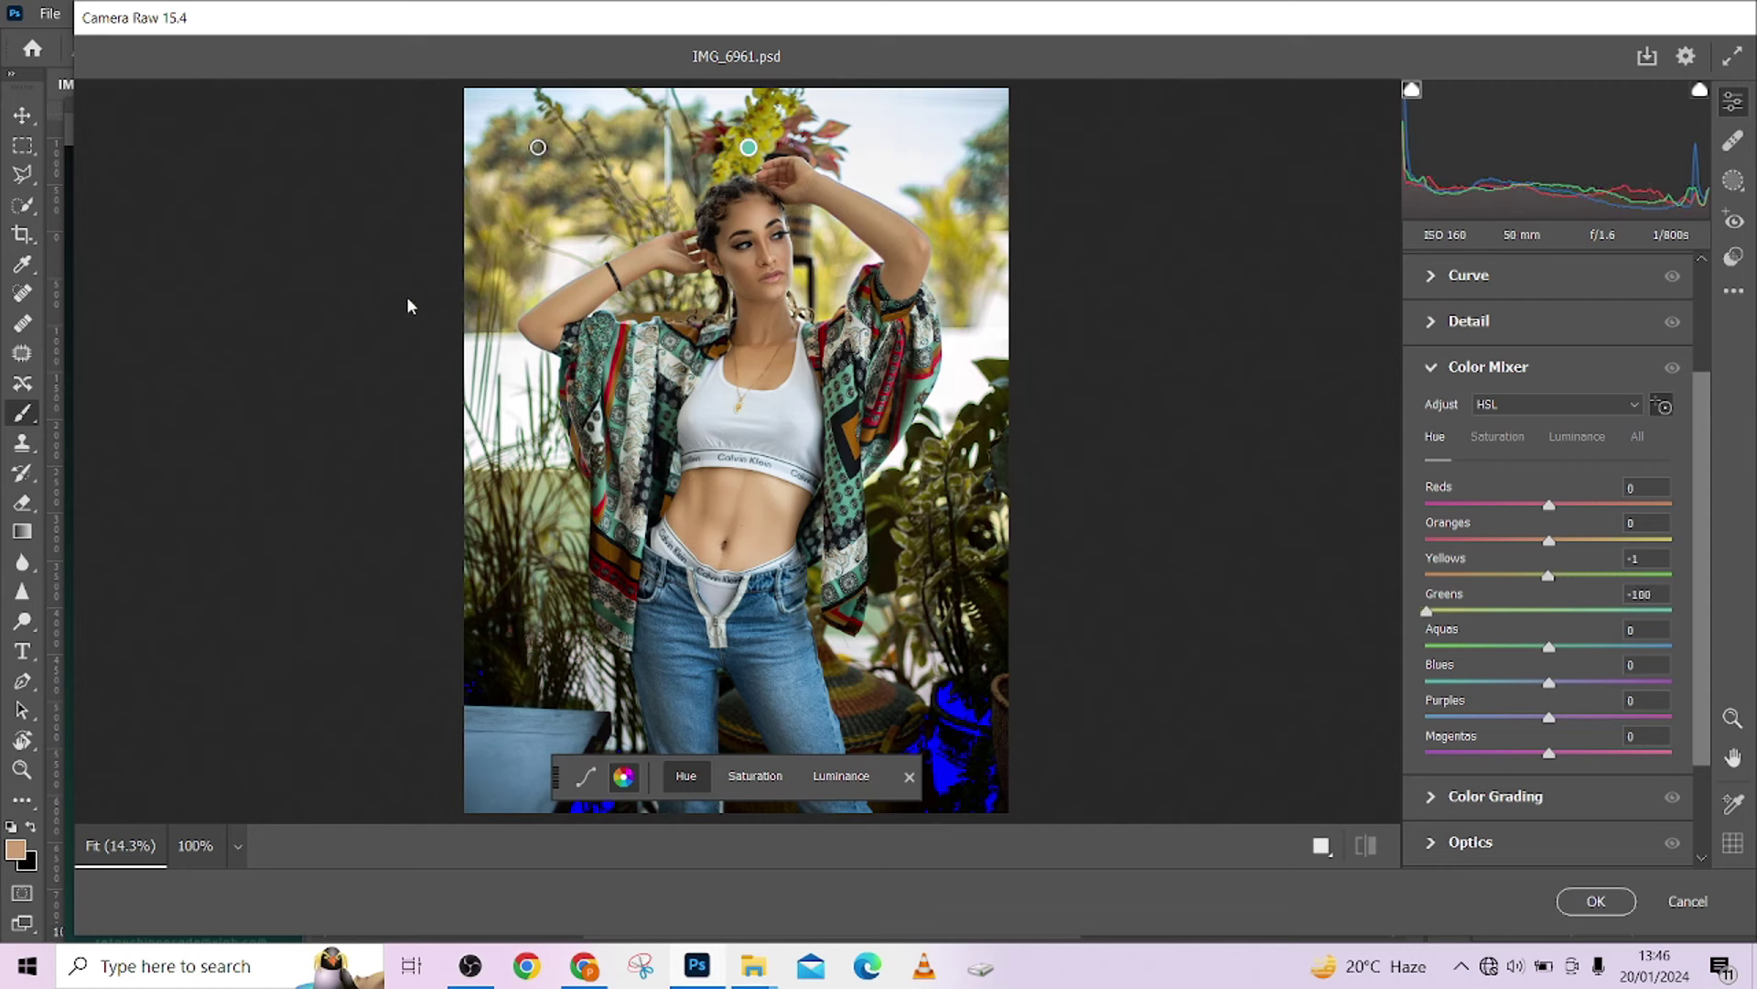
Darken the foliage greens to a Greens luminance of -47.
click(1577, 436)
drag(764, 160, 615, 160)
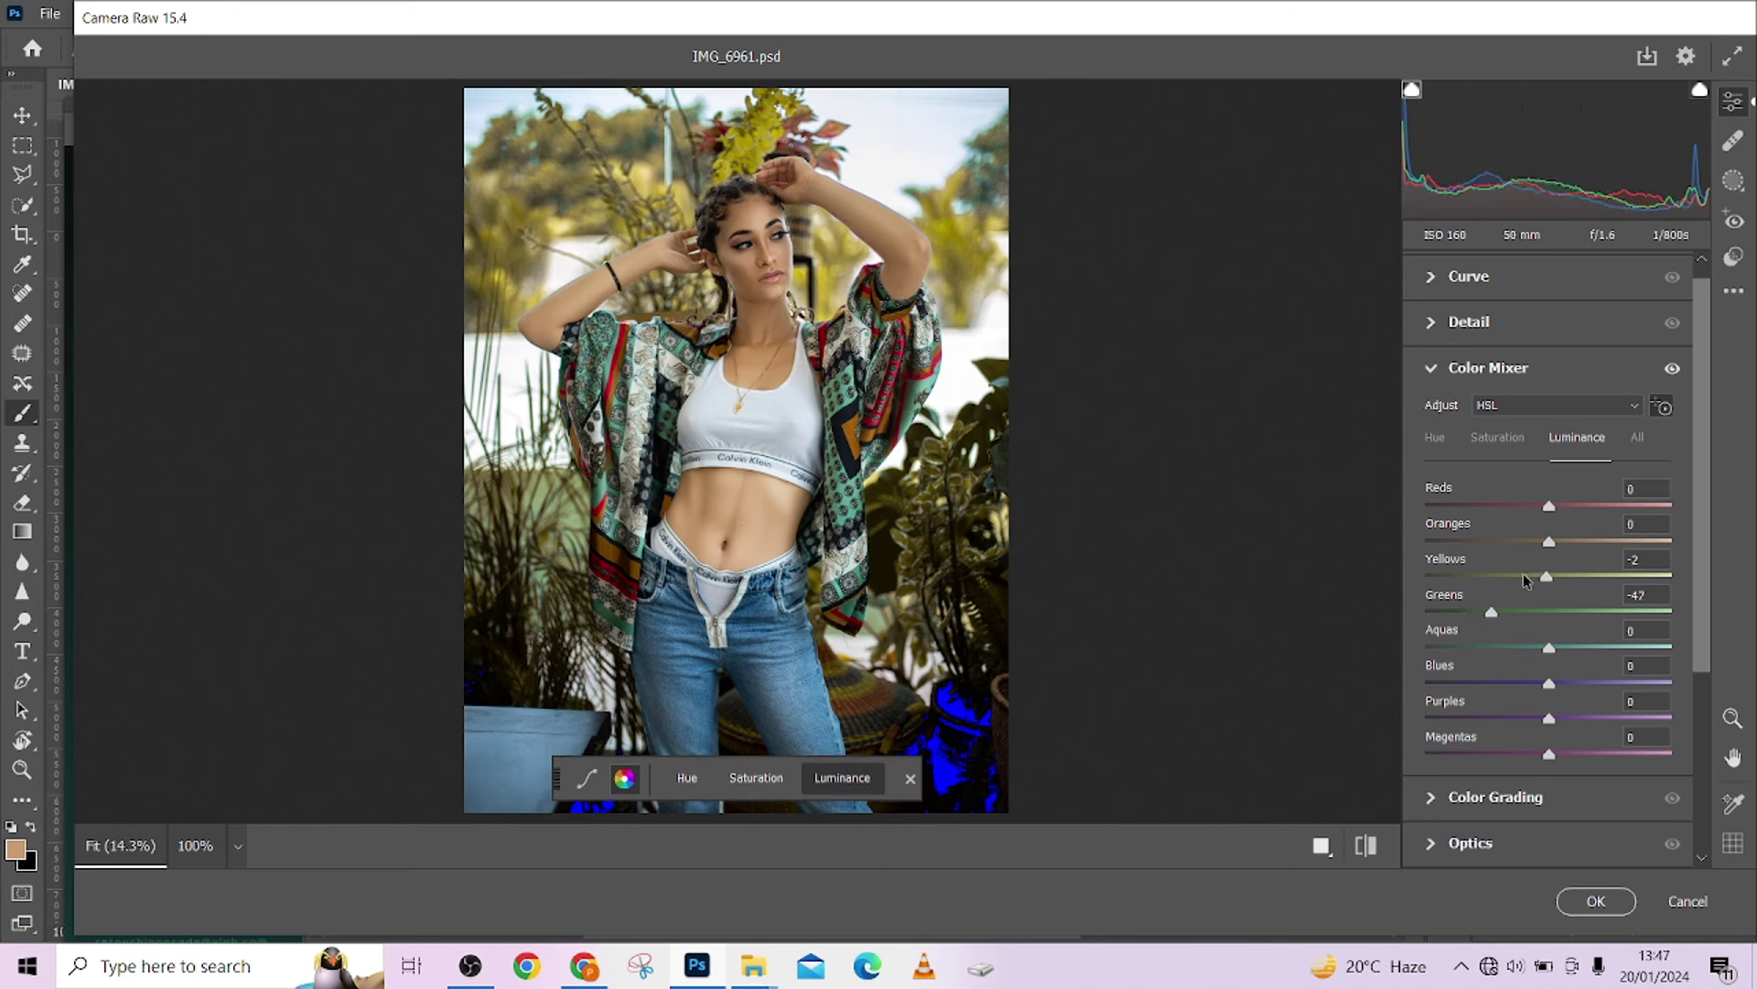
click(1496, 447)
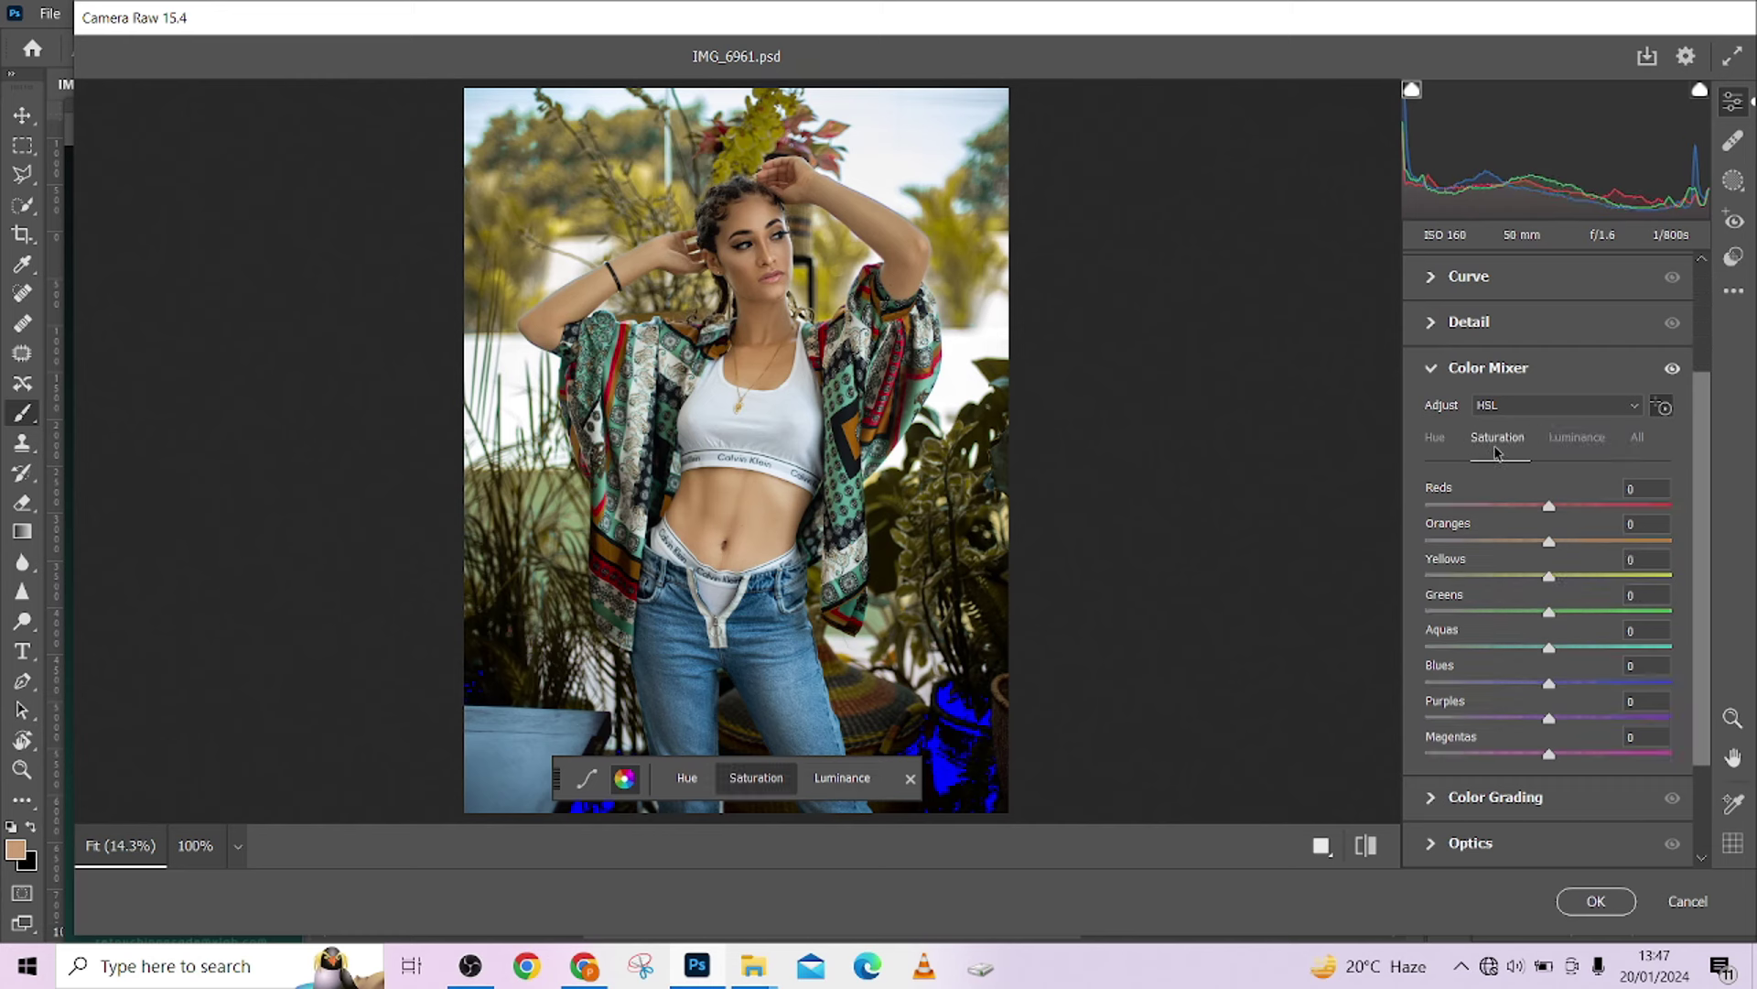
Shift the Yellows hue and mute Greens saturation to -41.
click(1435, 439)
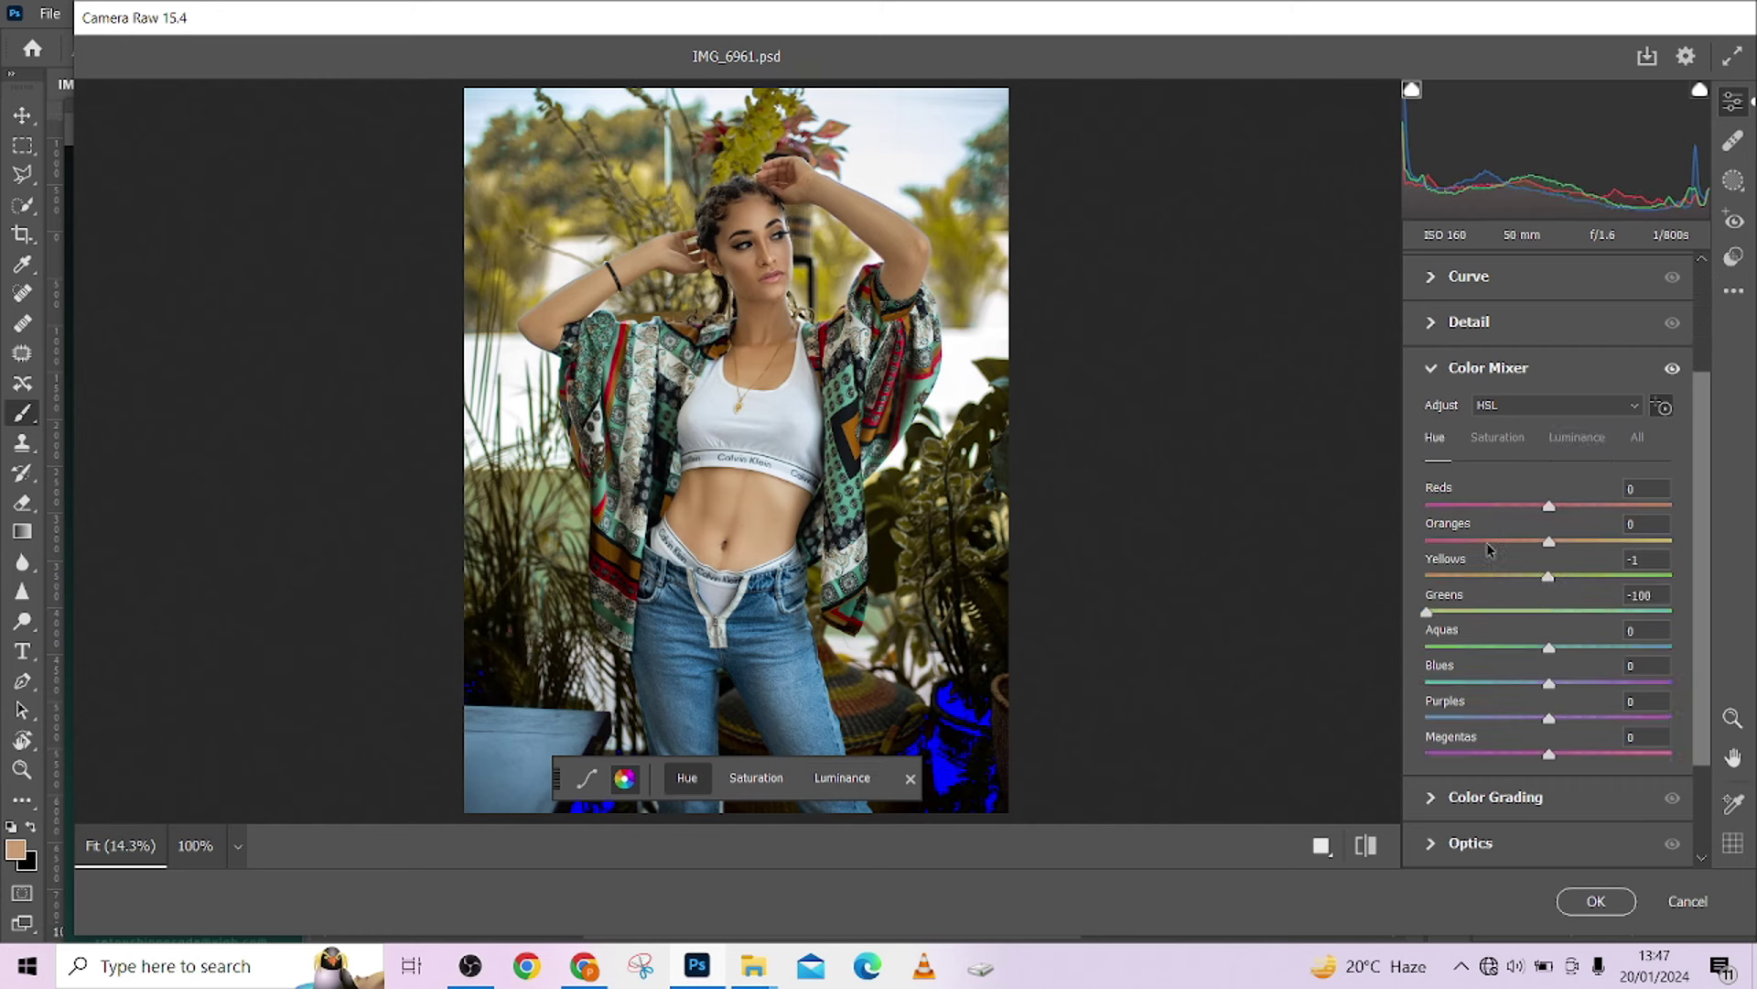
mouse_move(1506, 581)
mouse_down()
mouse_move(1465, 586)
mouse_move(1656, 597)
mouse_move(1484, 605)
mouse_move(1521, 600)
mouse_up()
click(1520, 440)
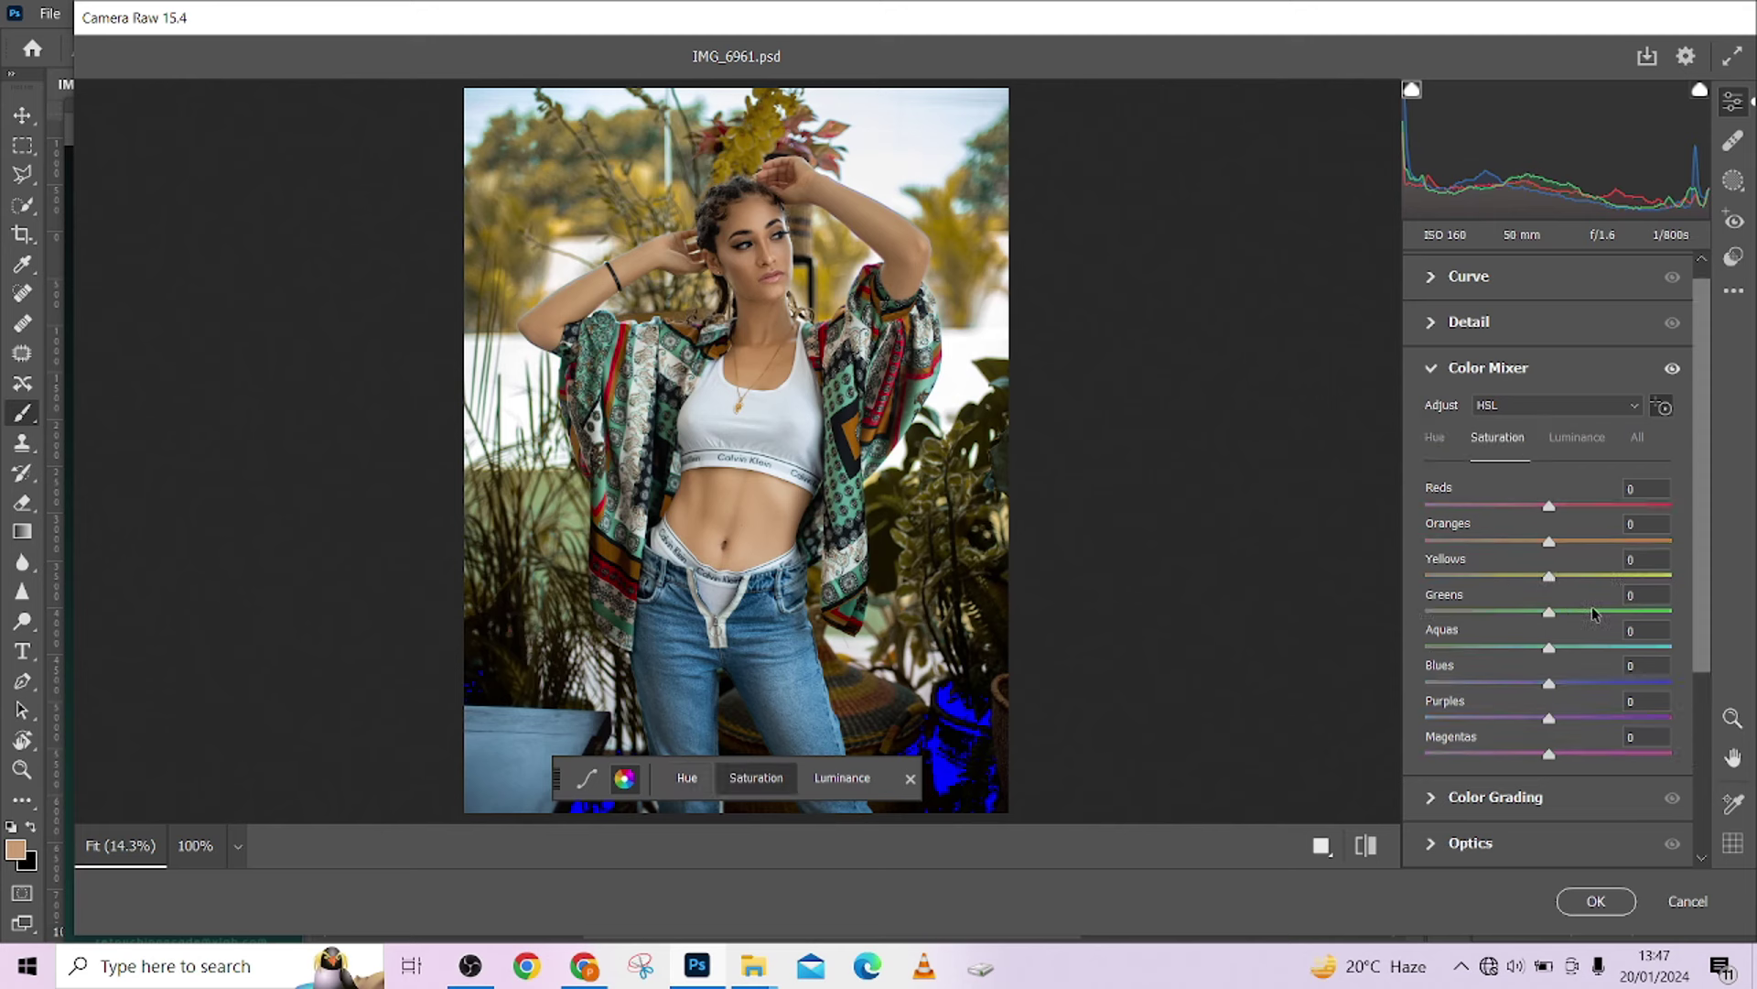
drag(1602, 611, 1355, 632)
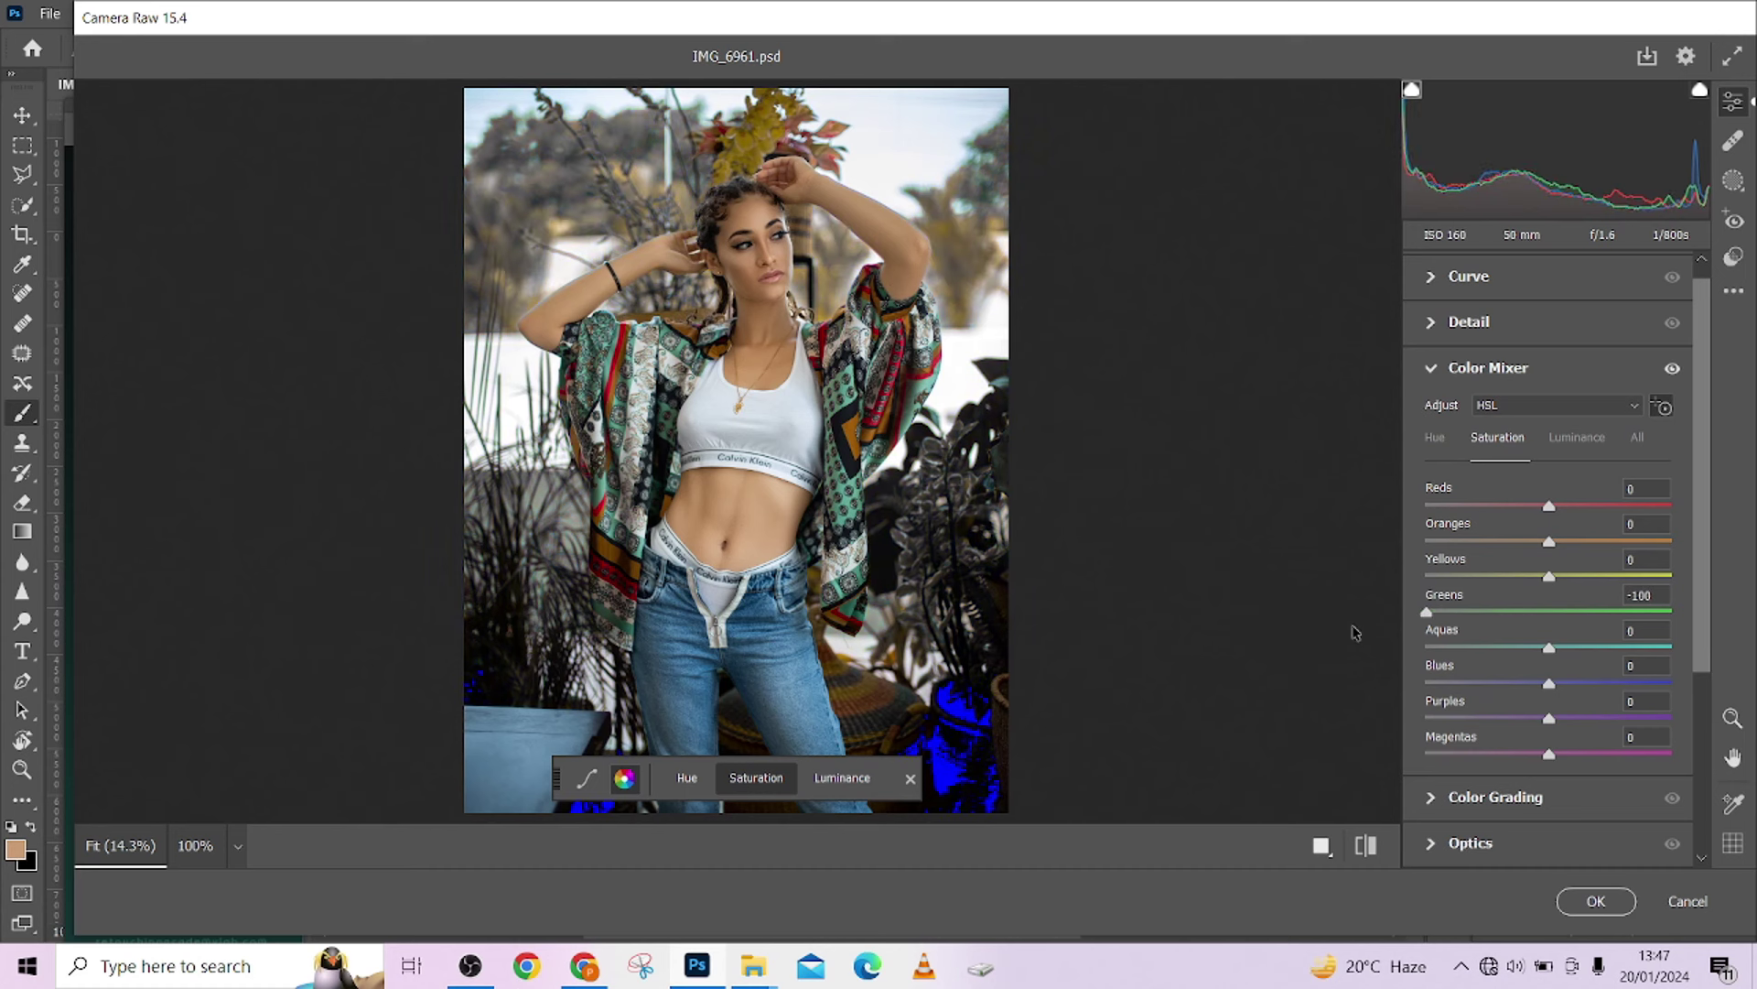
drag(1379, 634, 1594, 596)
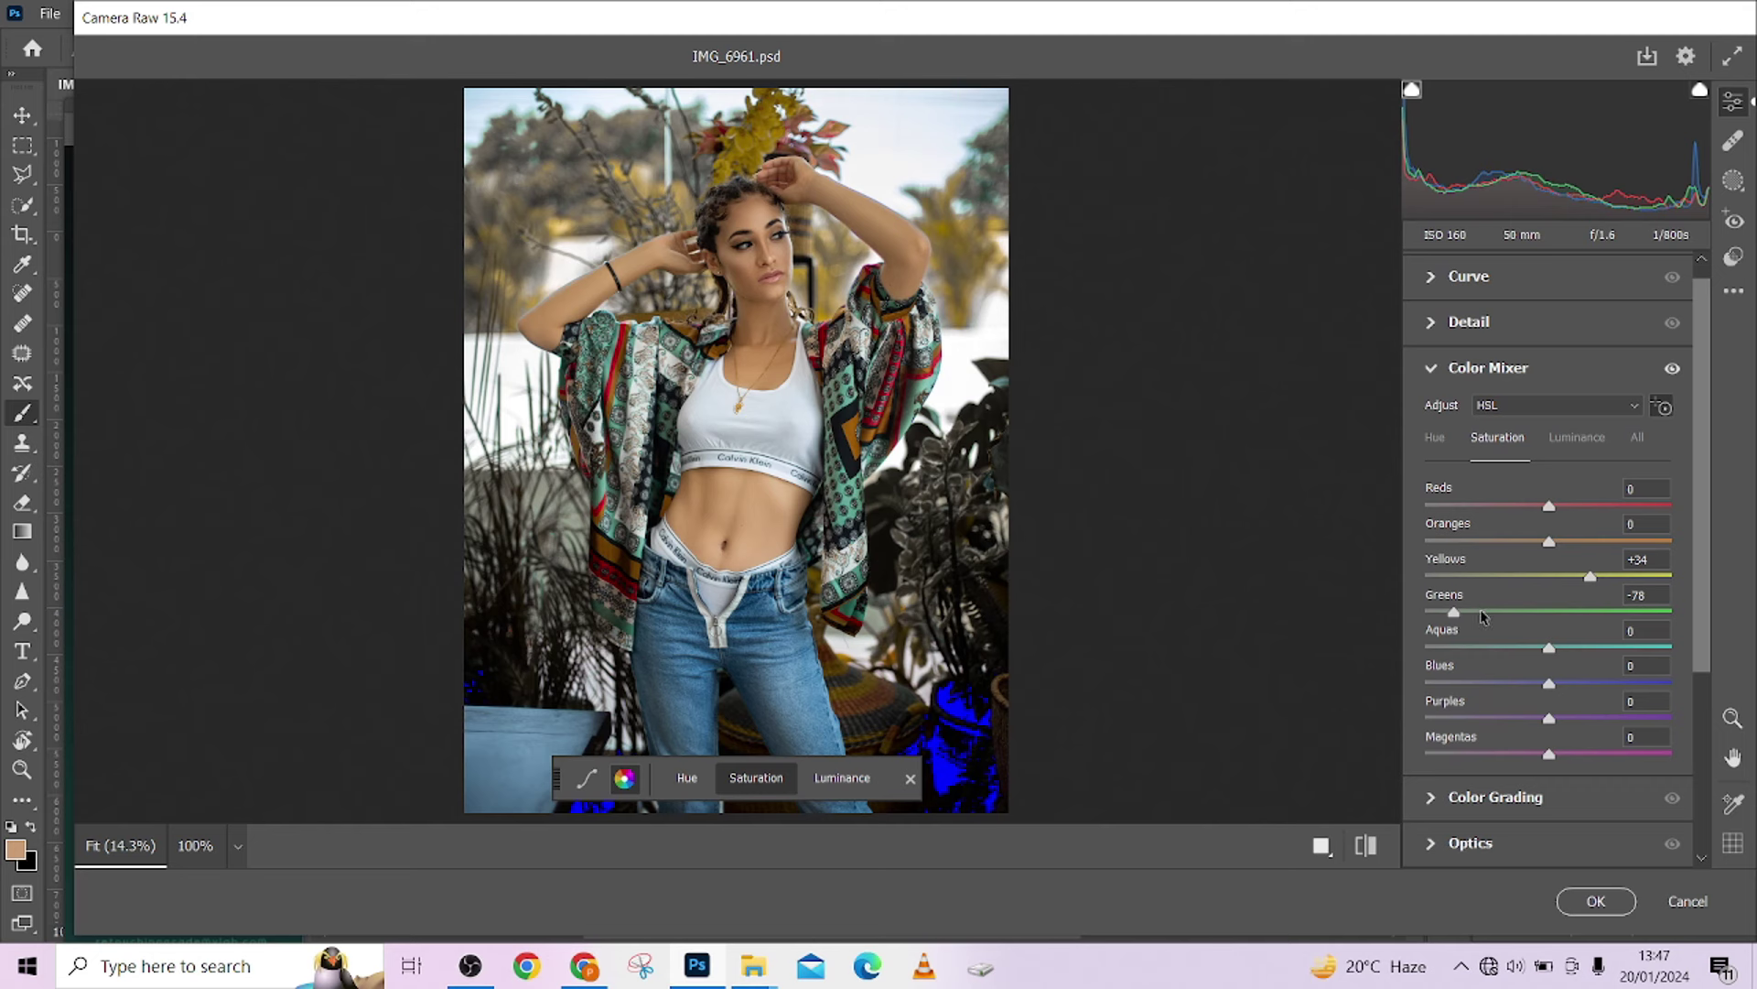
drag(1485, 617, 1498, 612)
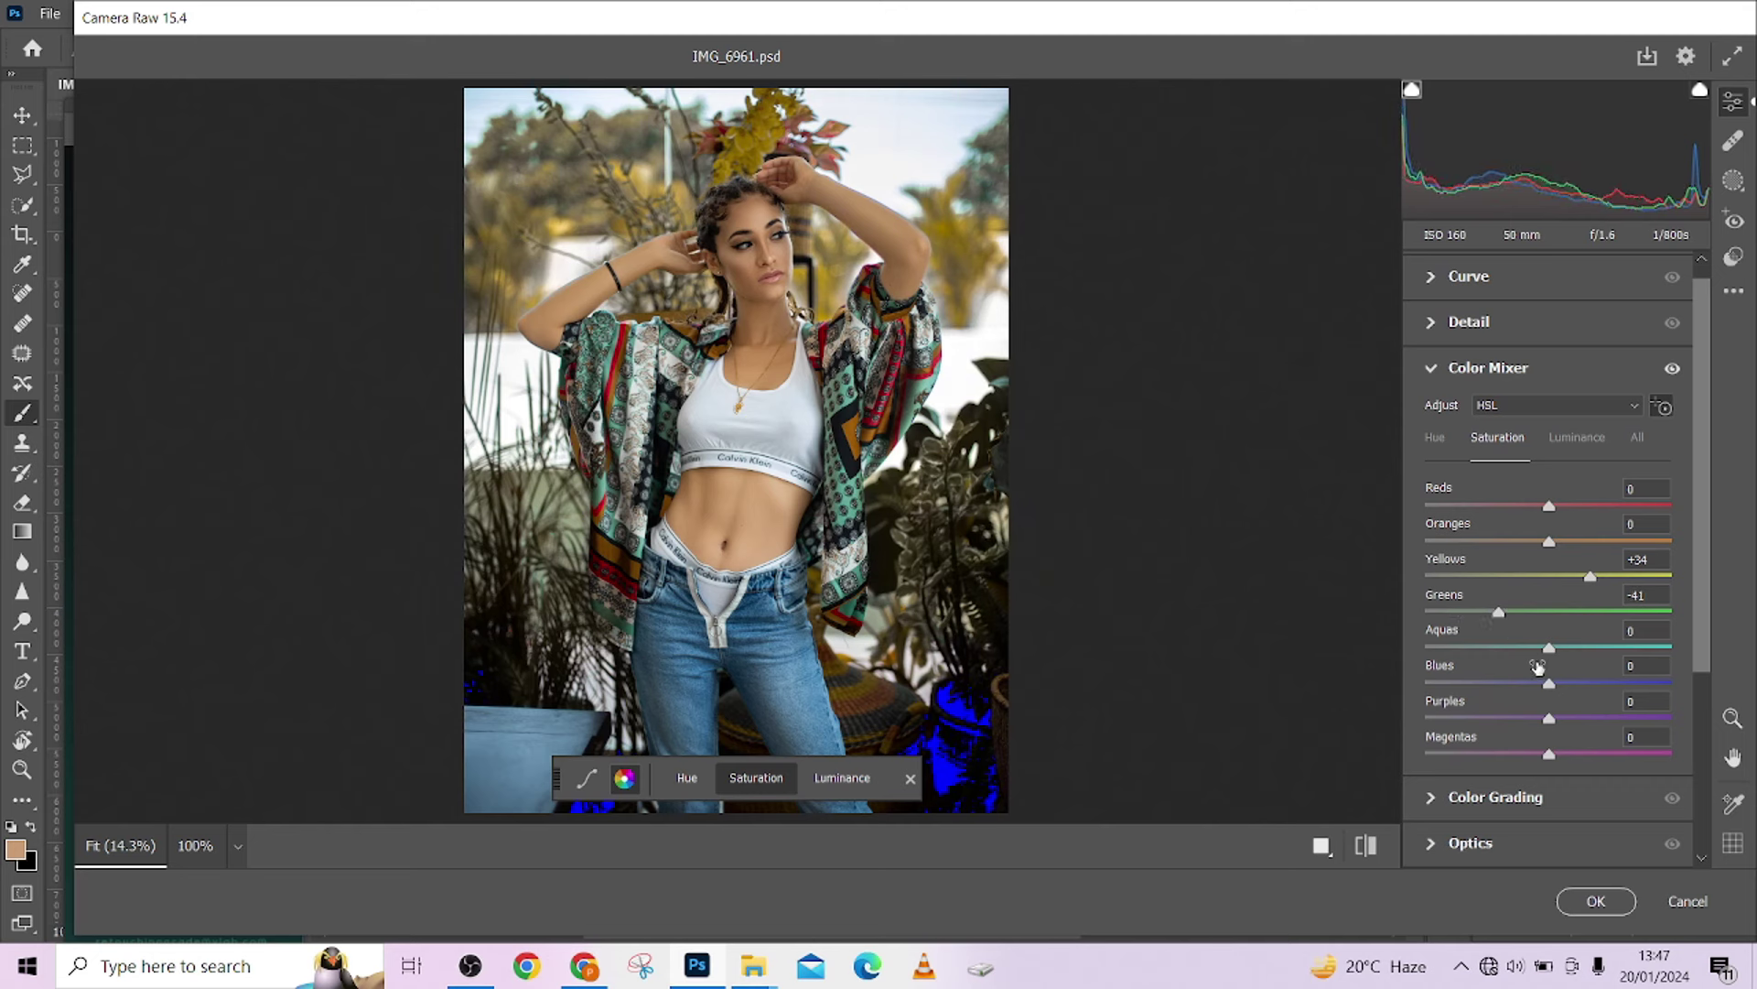
Drag the jeans toward teal and reduce their Blues saturation to -7.
click(1433, 438)
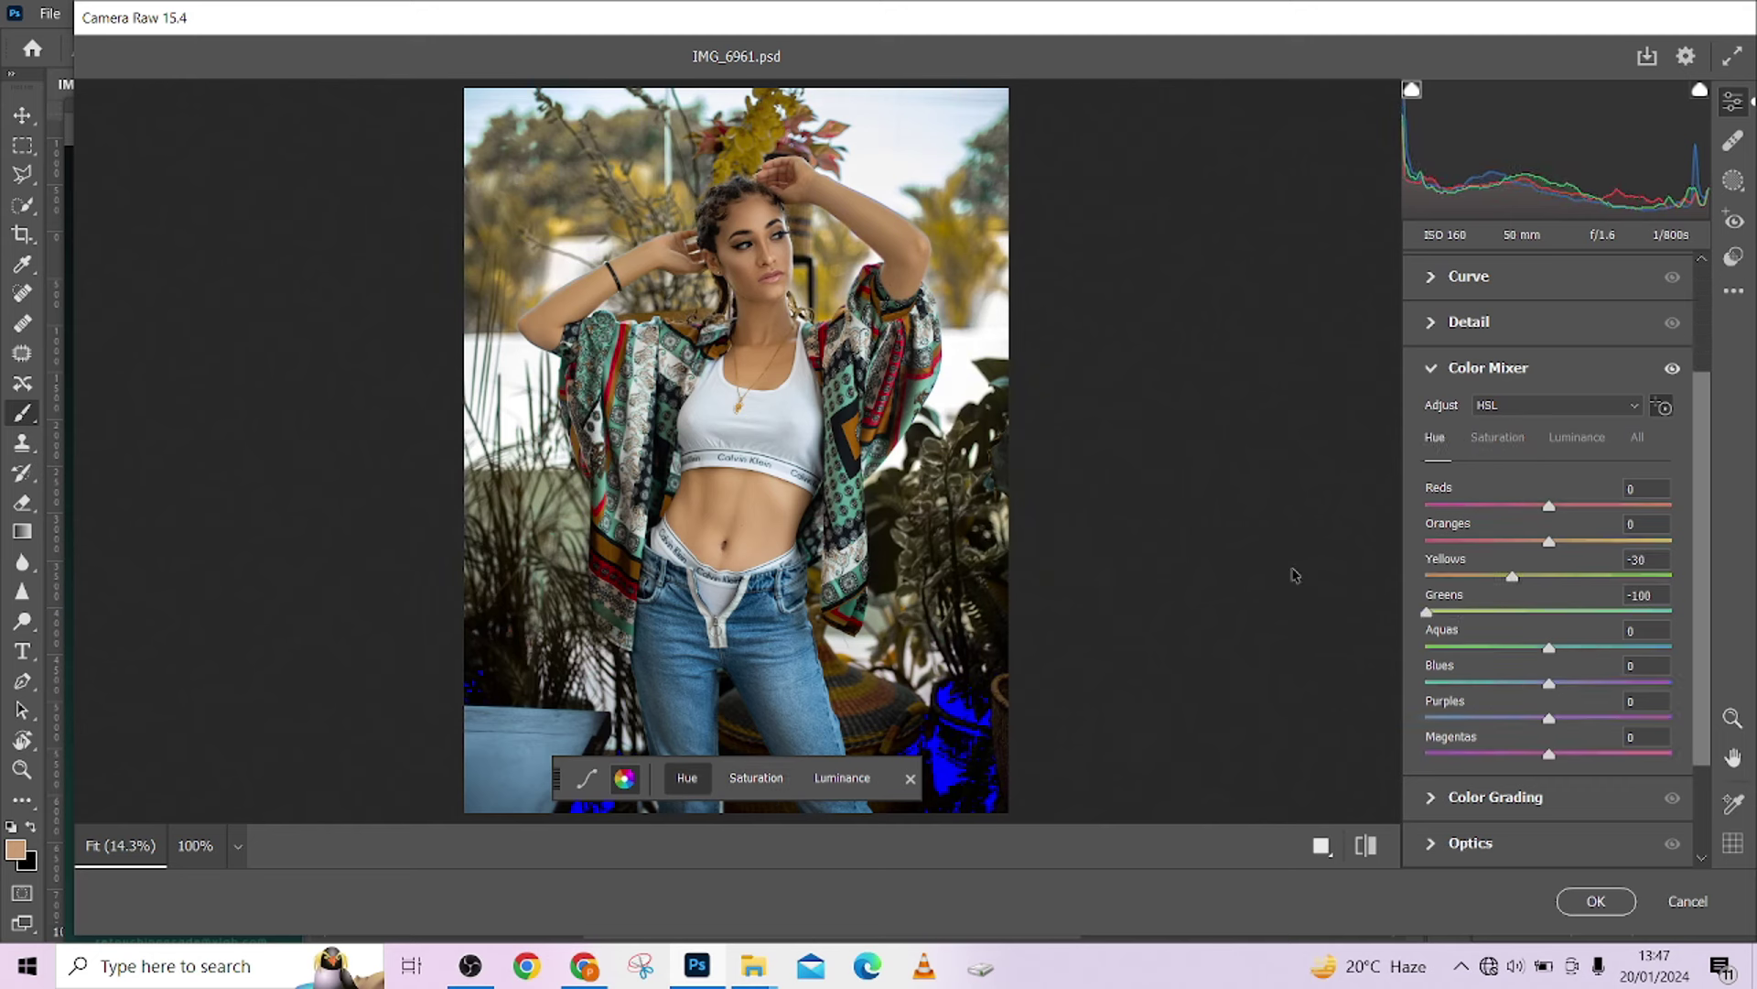
drag(888, 674, 742, 674)
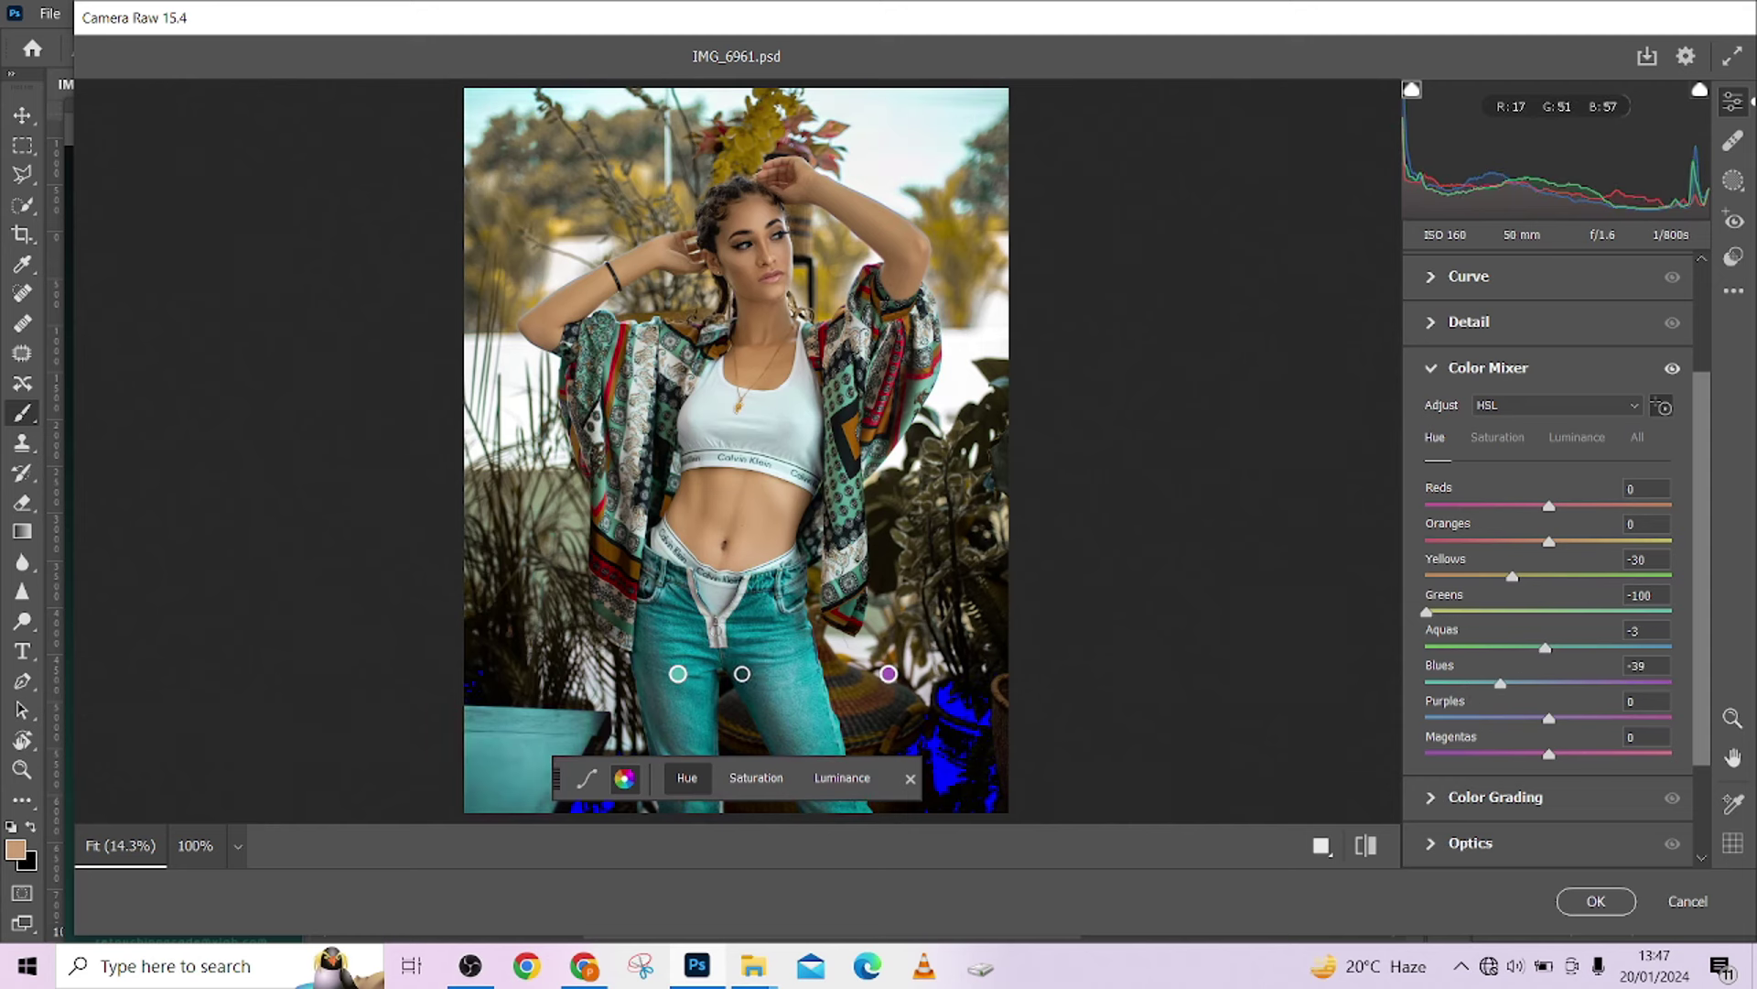
click(1577, 439)
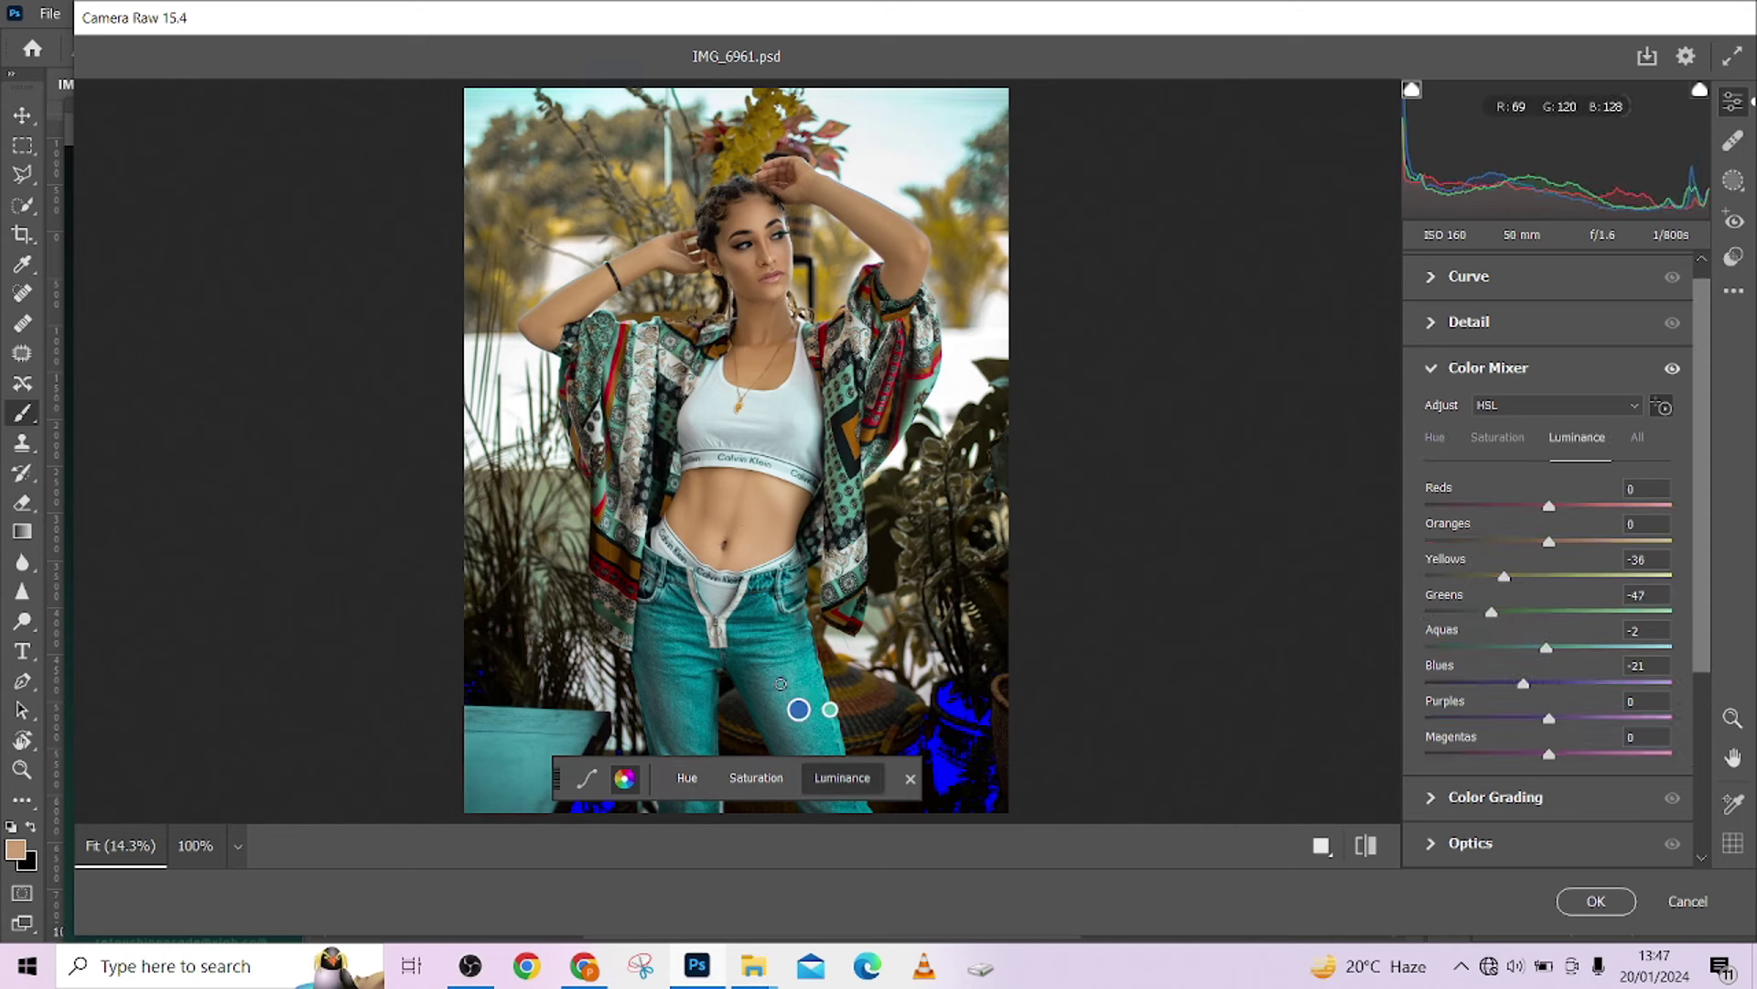
click(1480, 441)
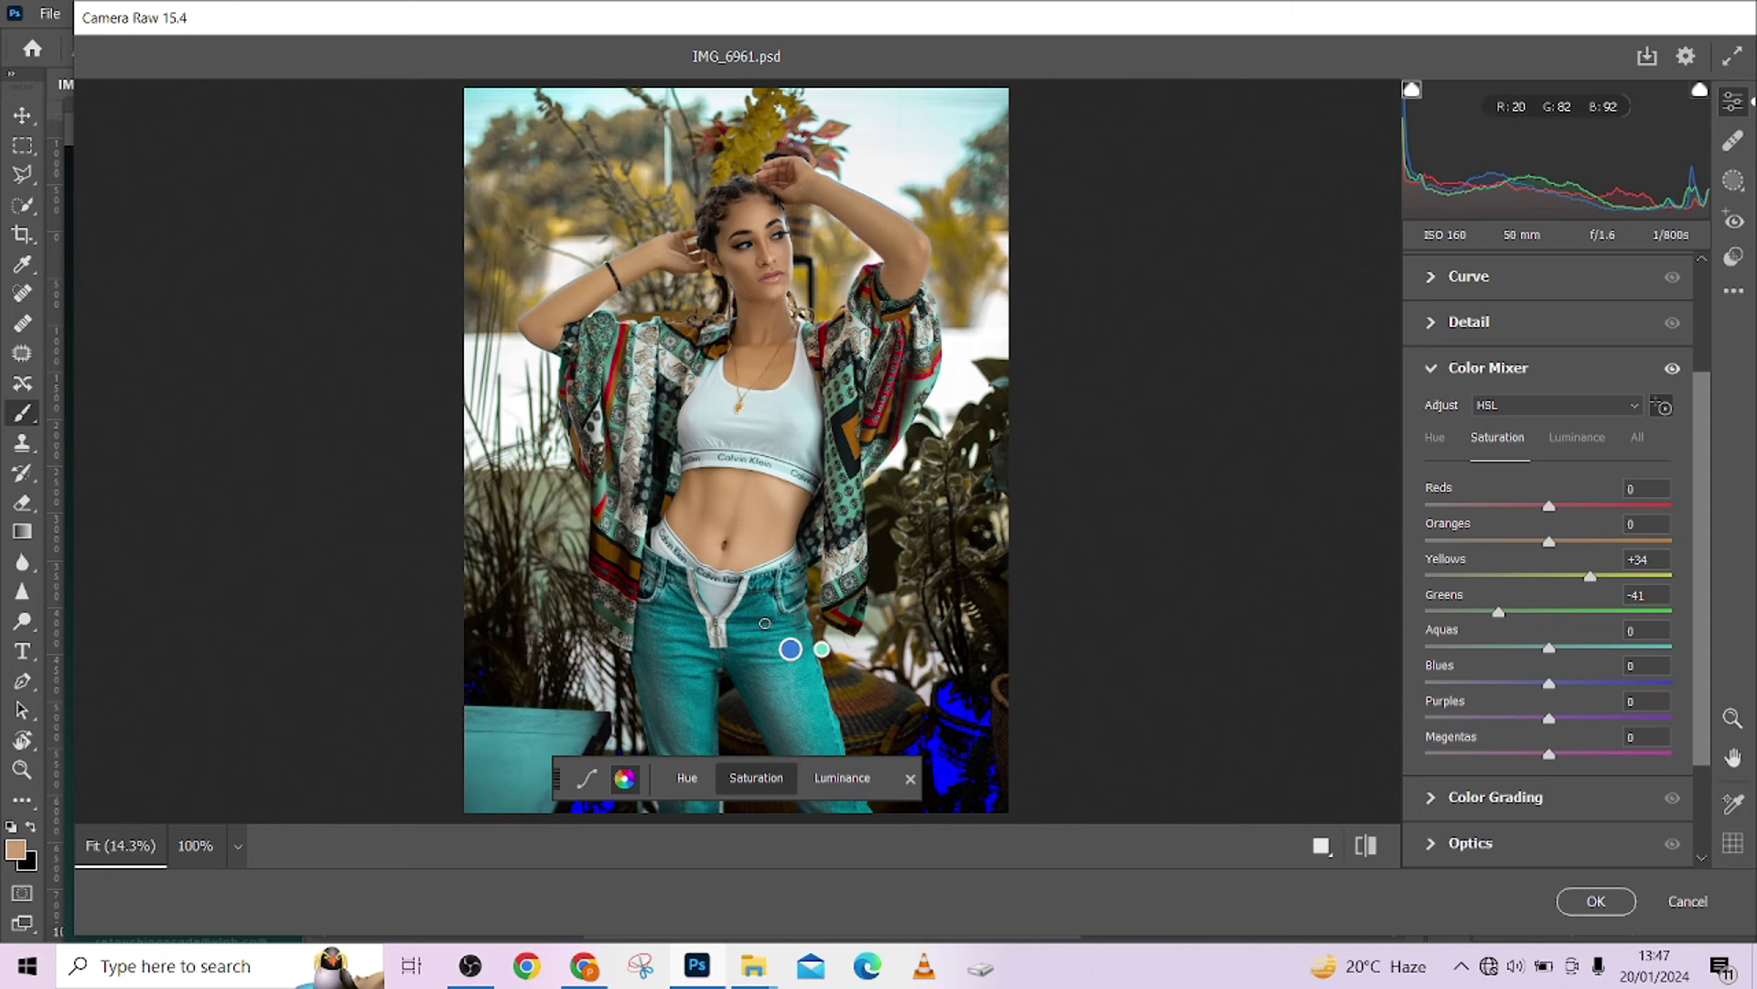
drag(827, 622, 753, 621)
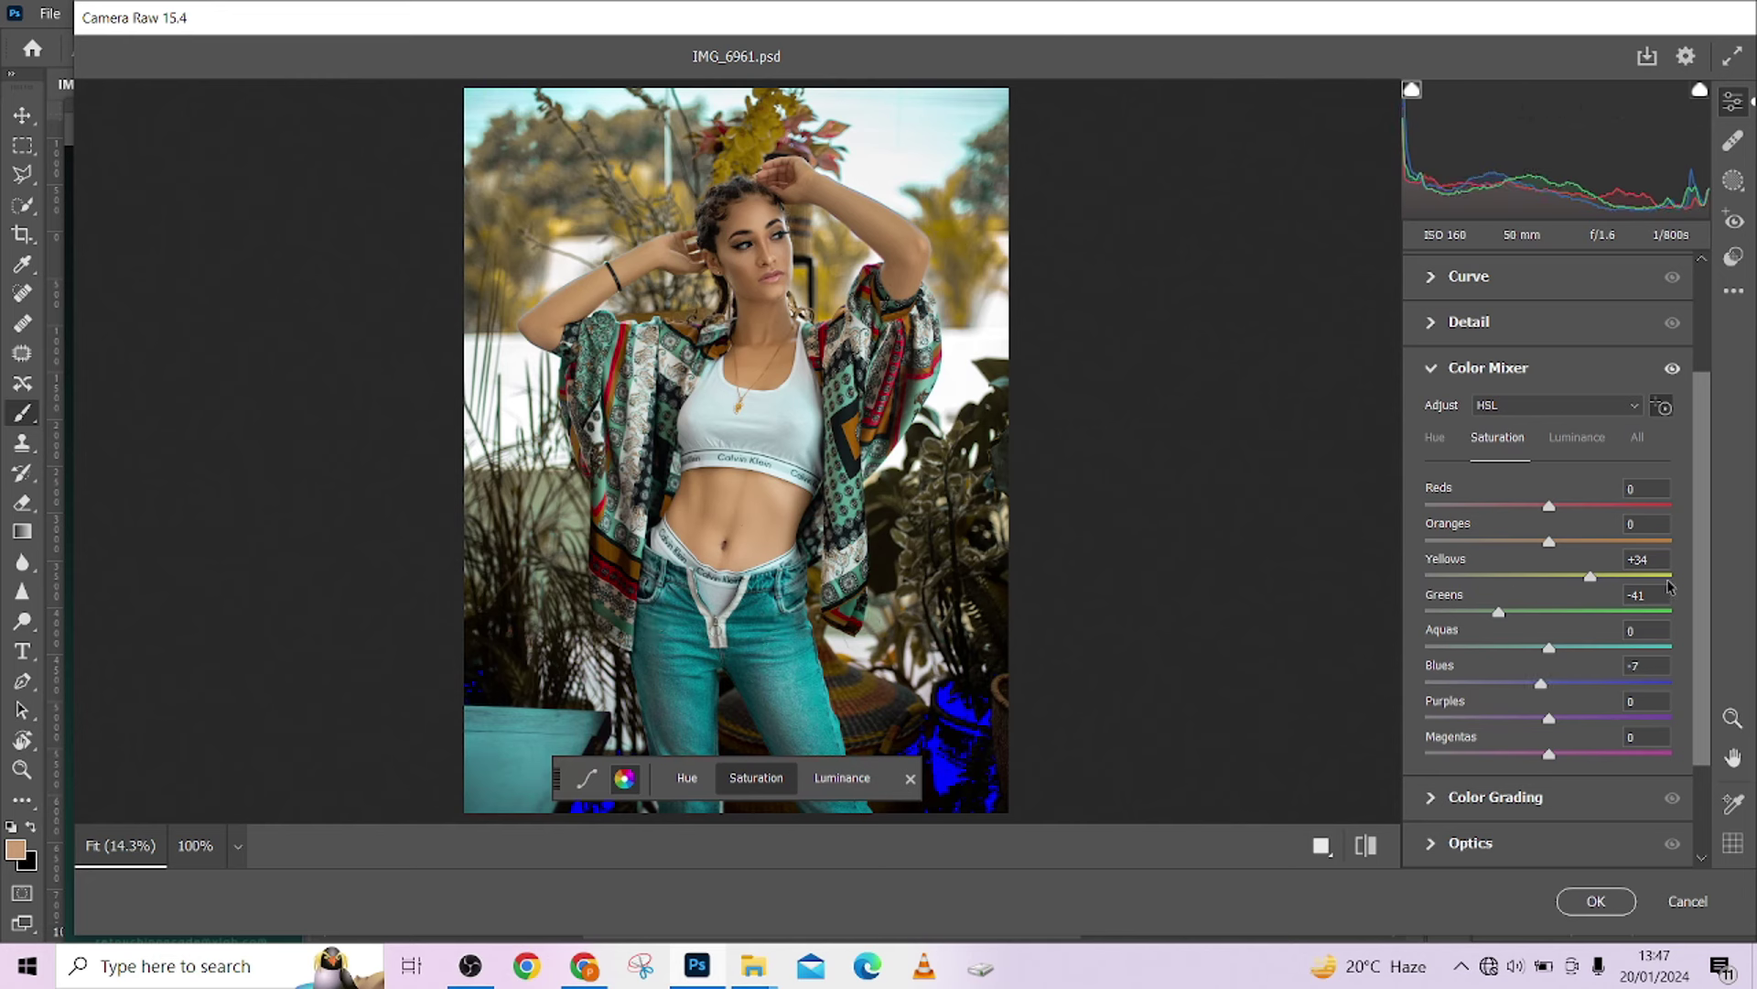
scroll(1623, 676, down, 2)
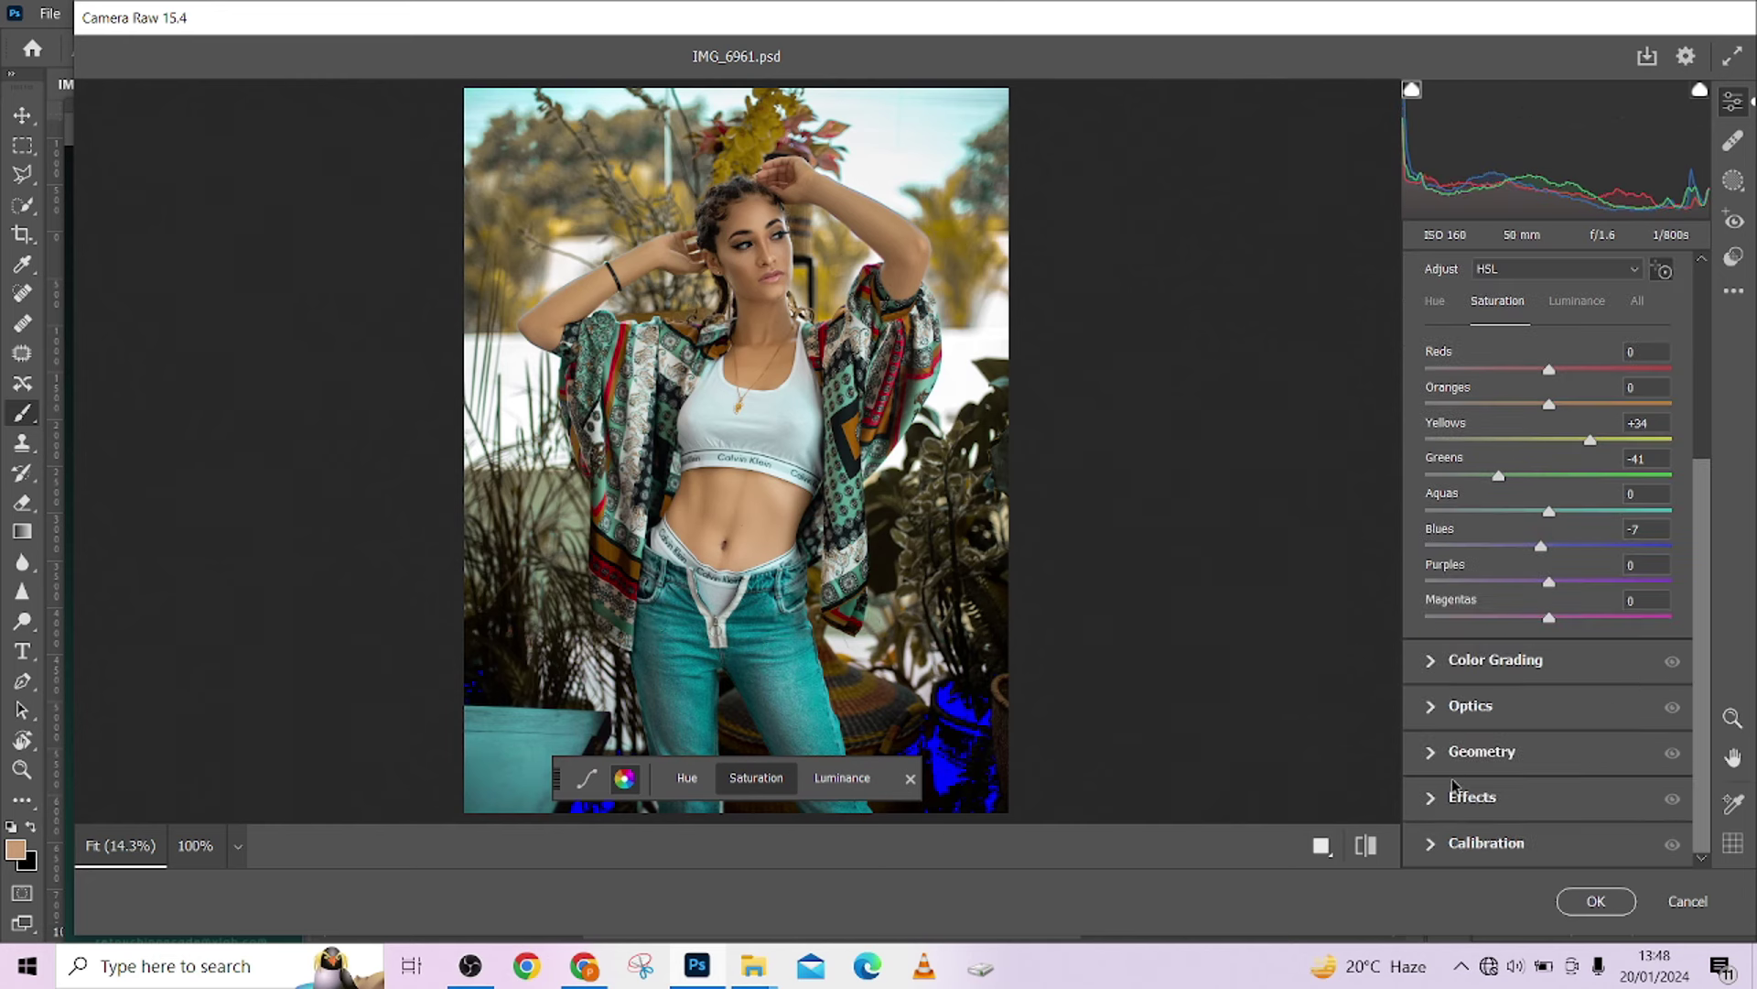
Darken the photo's edges with a Camera Raw vignette.
click(1433, 798)
drag(1549, 608, 1478, 610)
scroll(1478, 609, up, 3)
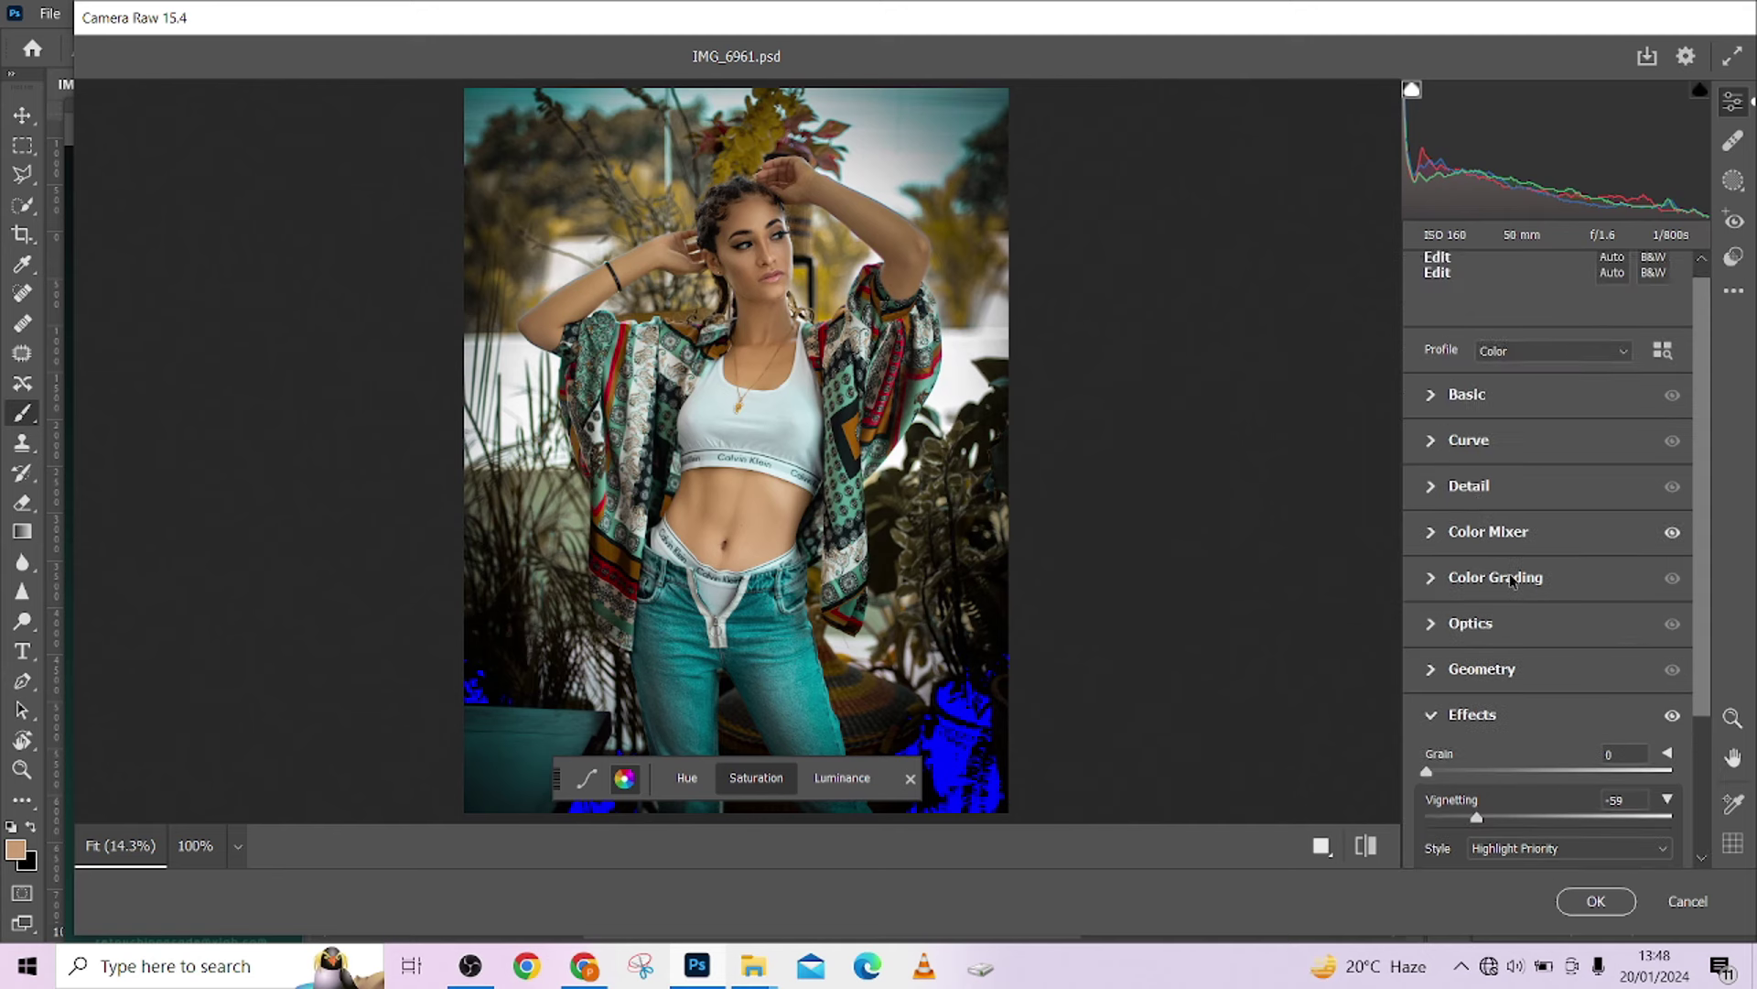
Set Highlights to +58, nudge temperature, raise Vibrance to +23, and apply the grade.
click(1446, 399)
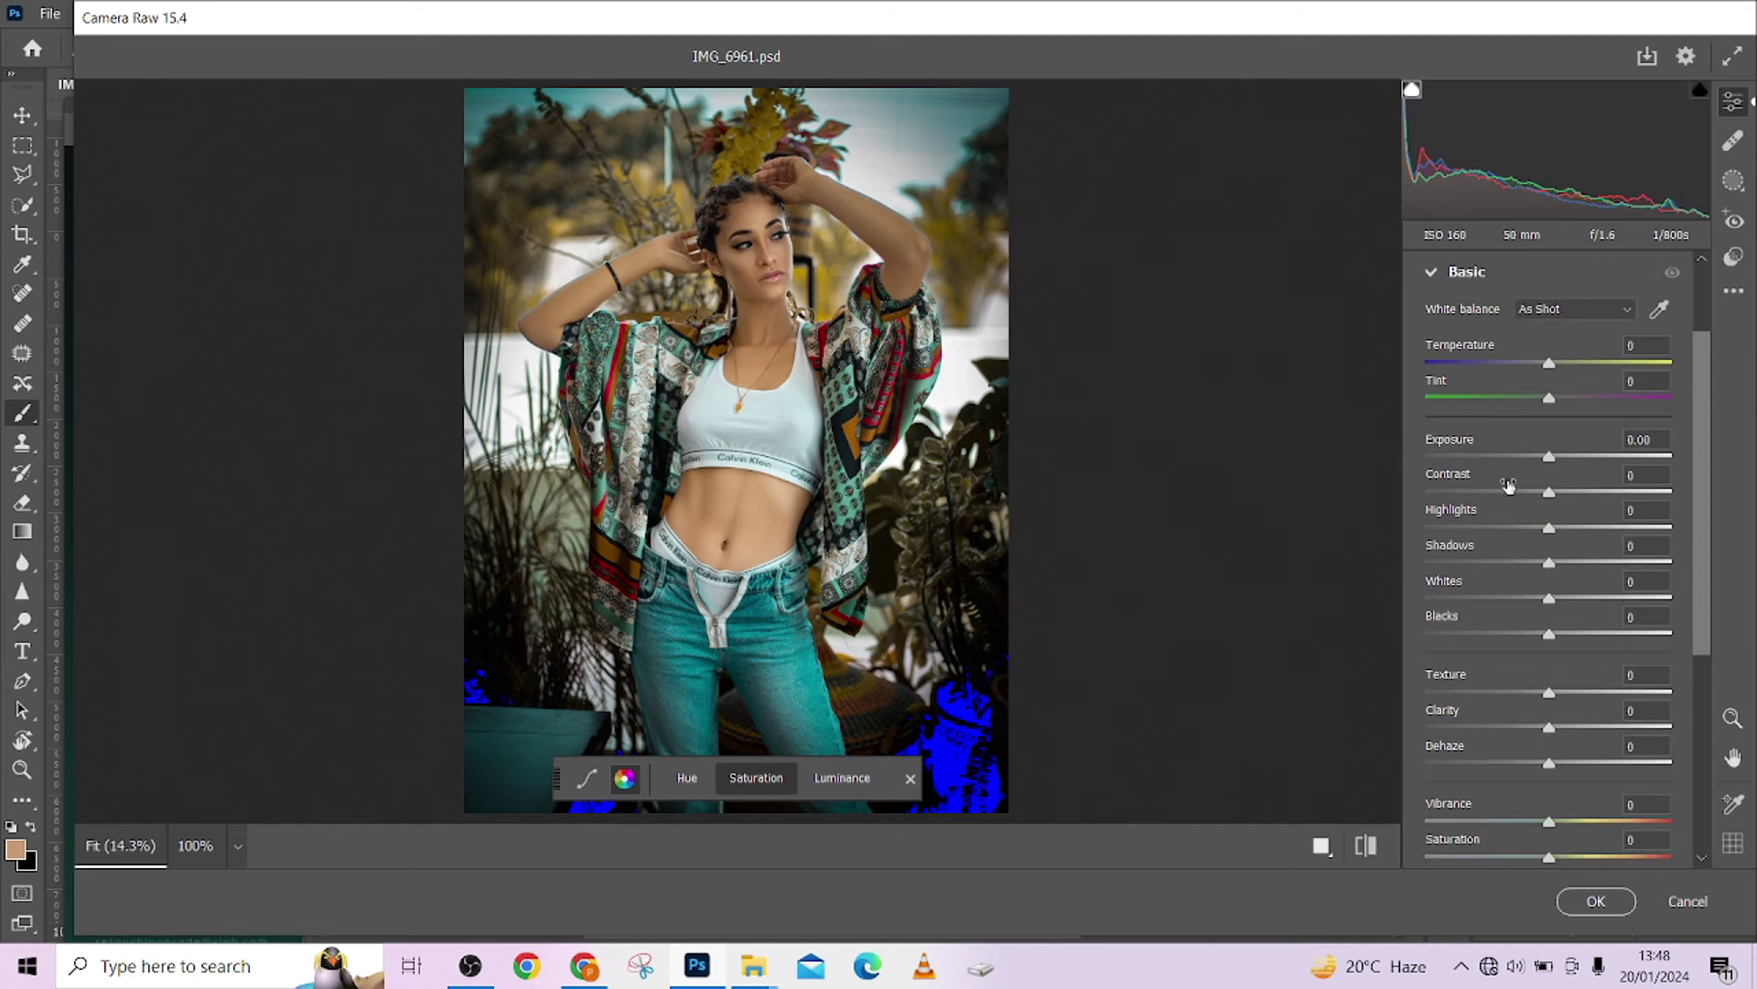
drag(1492, 527, 1620, 553)
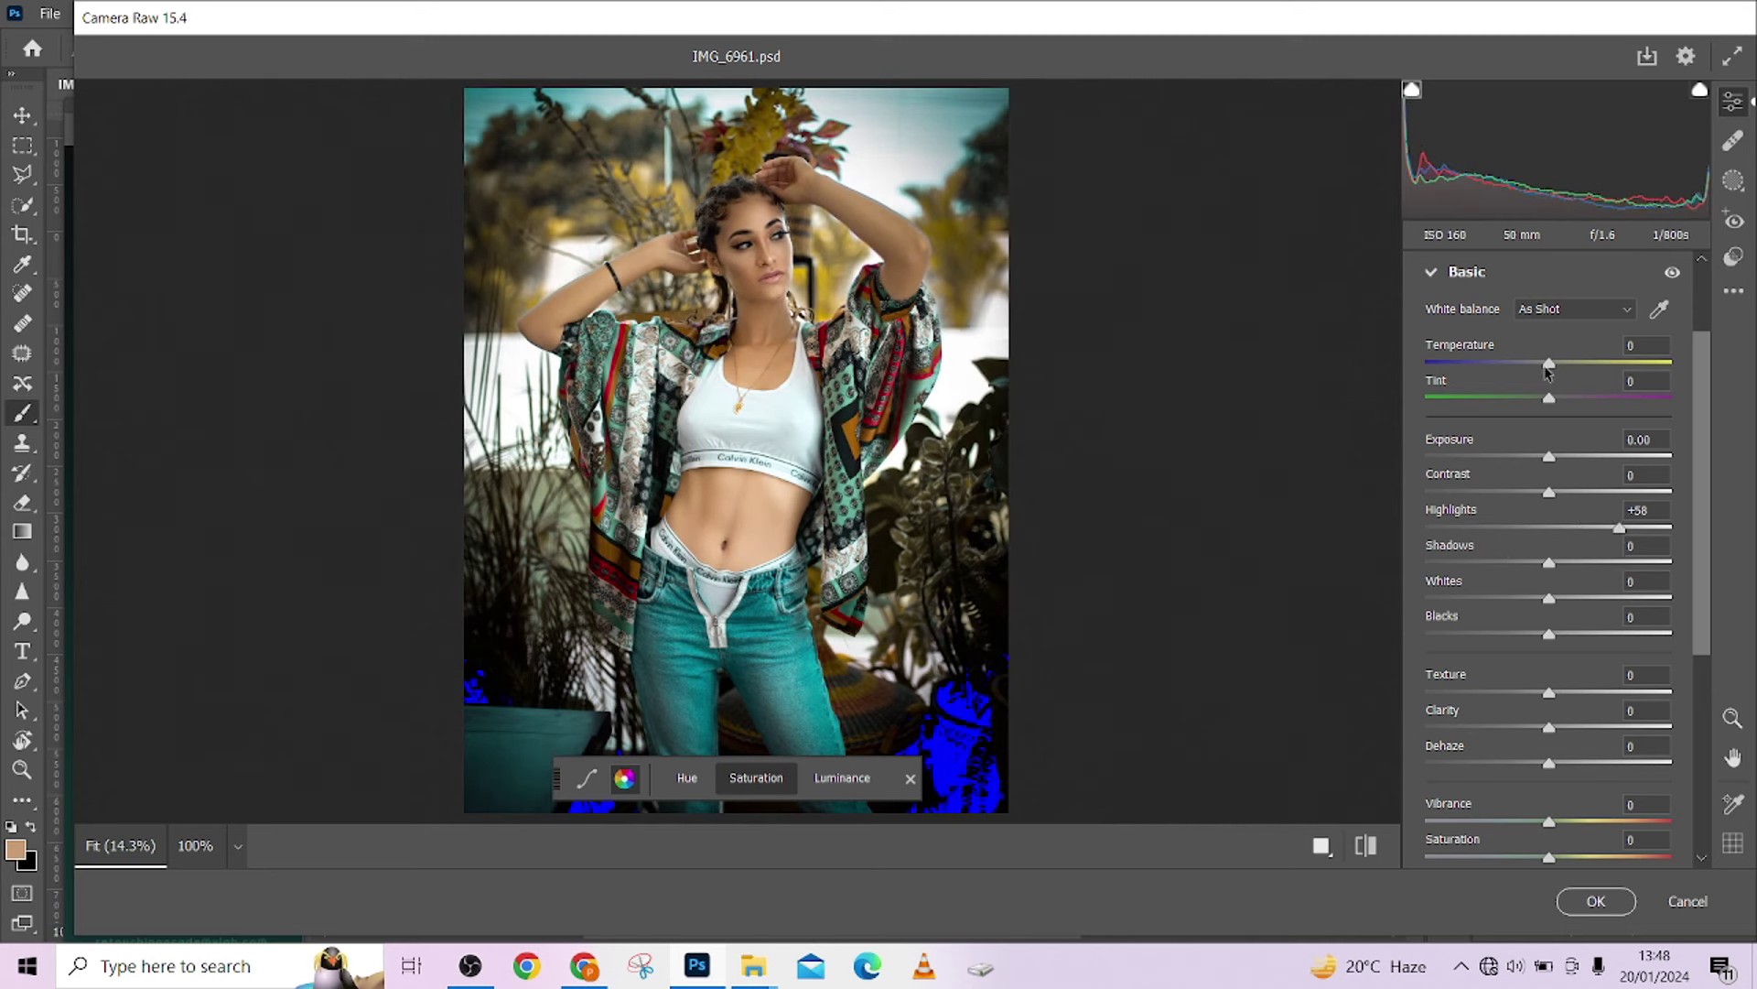
drag(1547, 366, 1551, 373)
drag(1551, 822, 1578, 831)
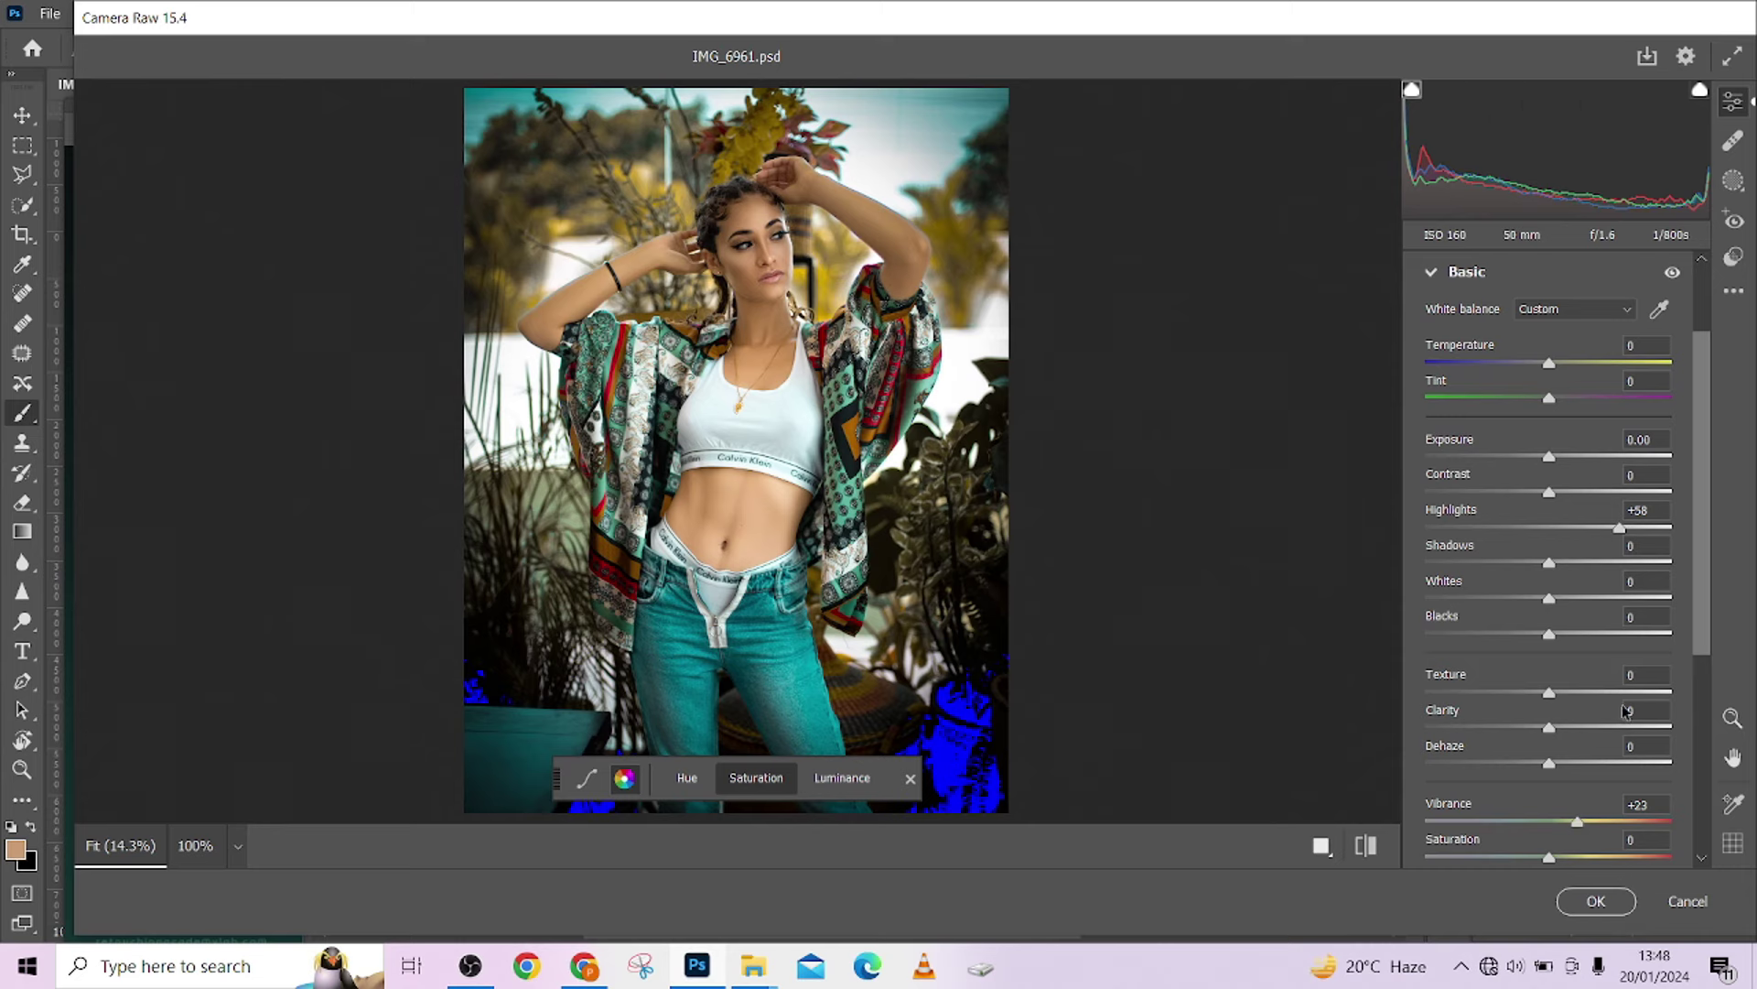
click(1596, 901)
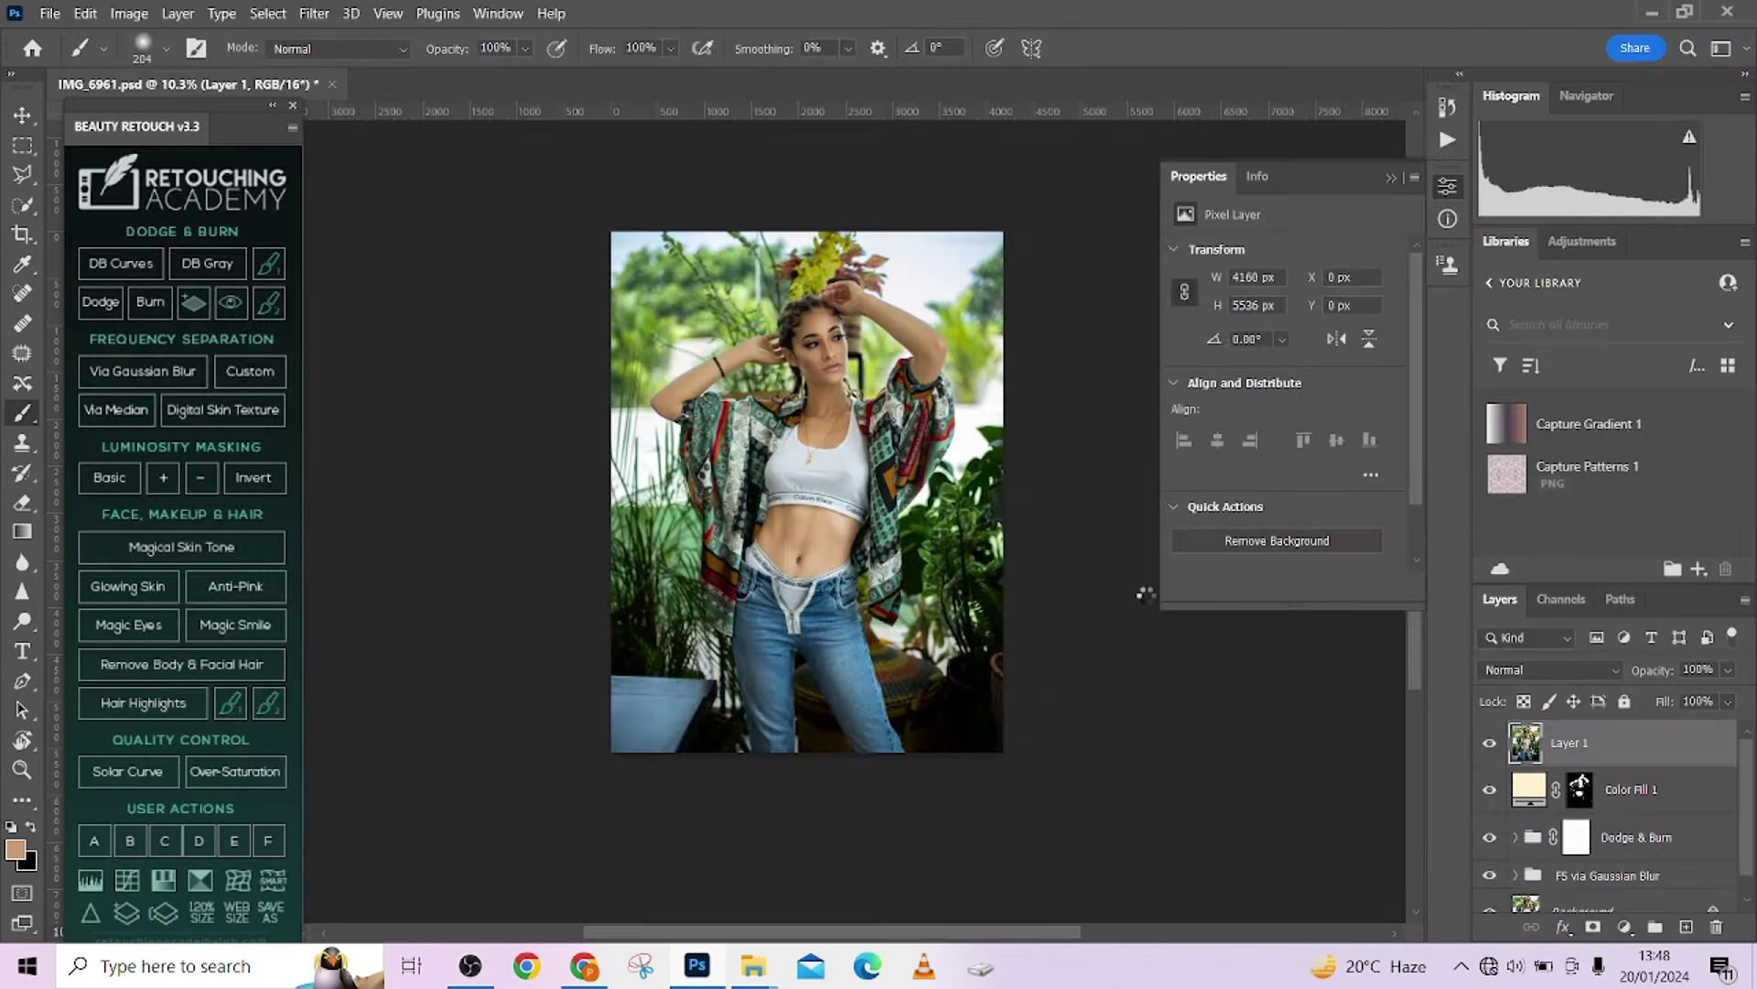
Toggle Layer 1's visibility repeatedly to compare the teal grade against the original photo.
click(1489, 744)
click(1489, 744)
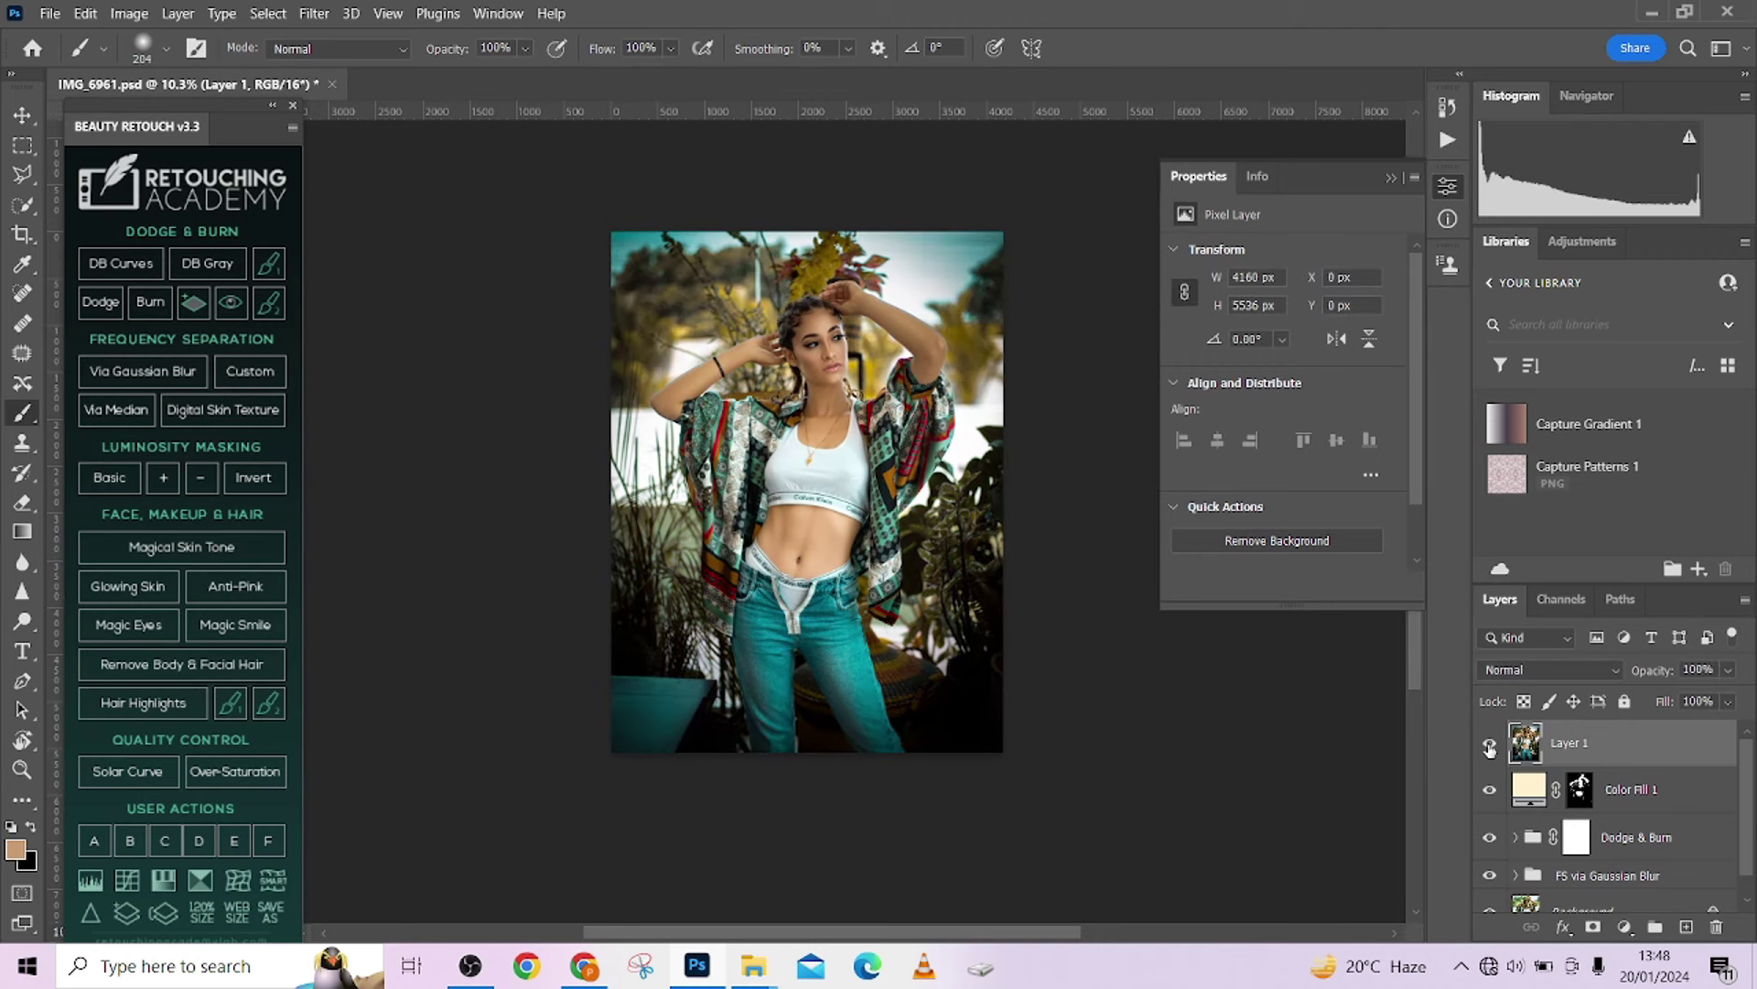
click(1489, 744)
click(1489, 745)
click(1489, 745)
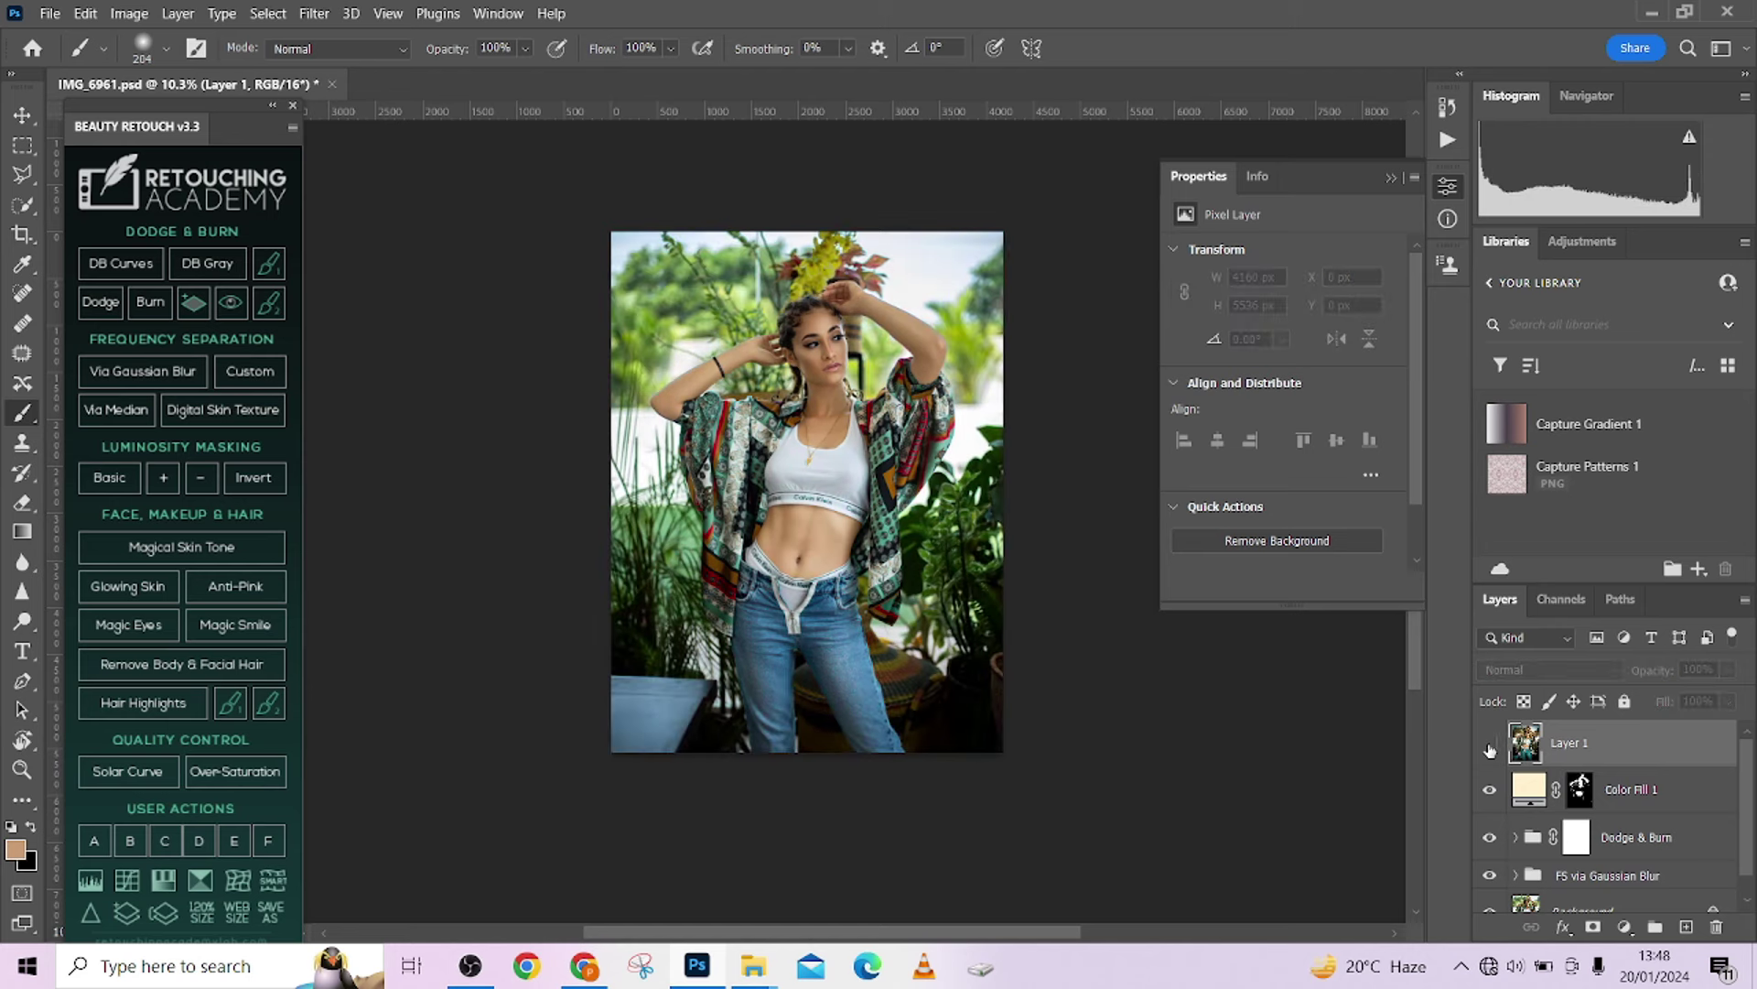
click(1489, 746)
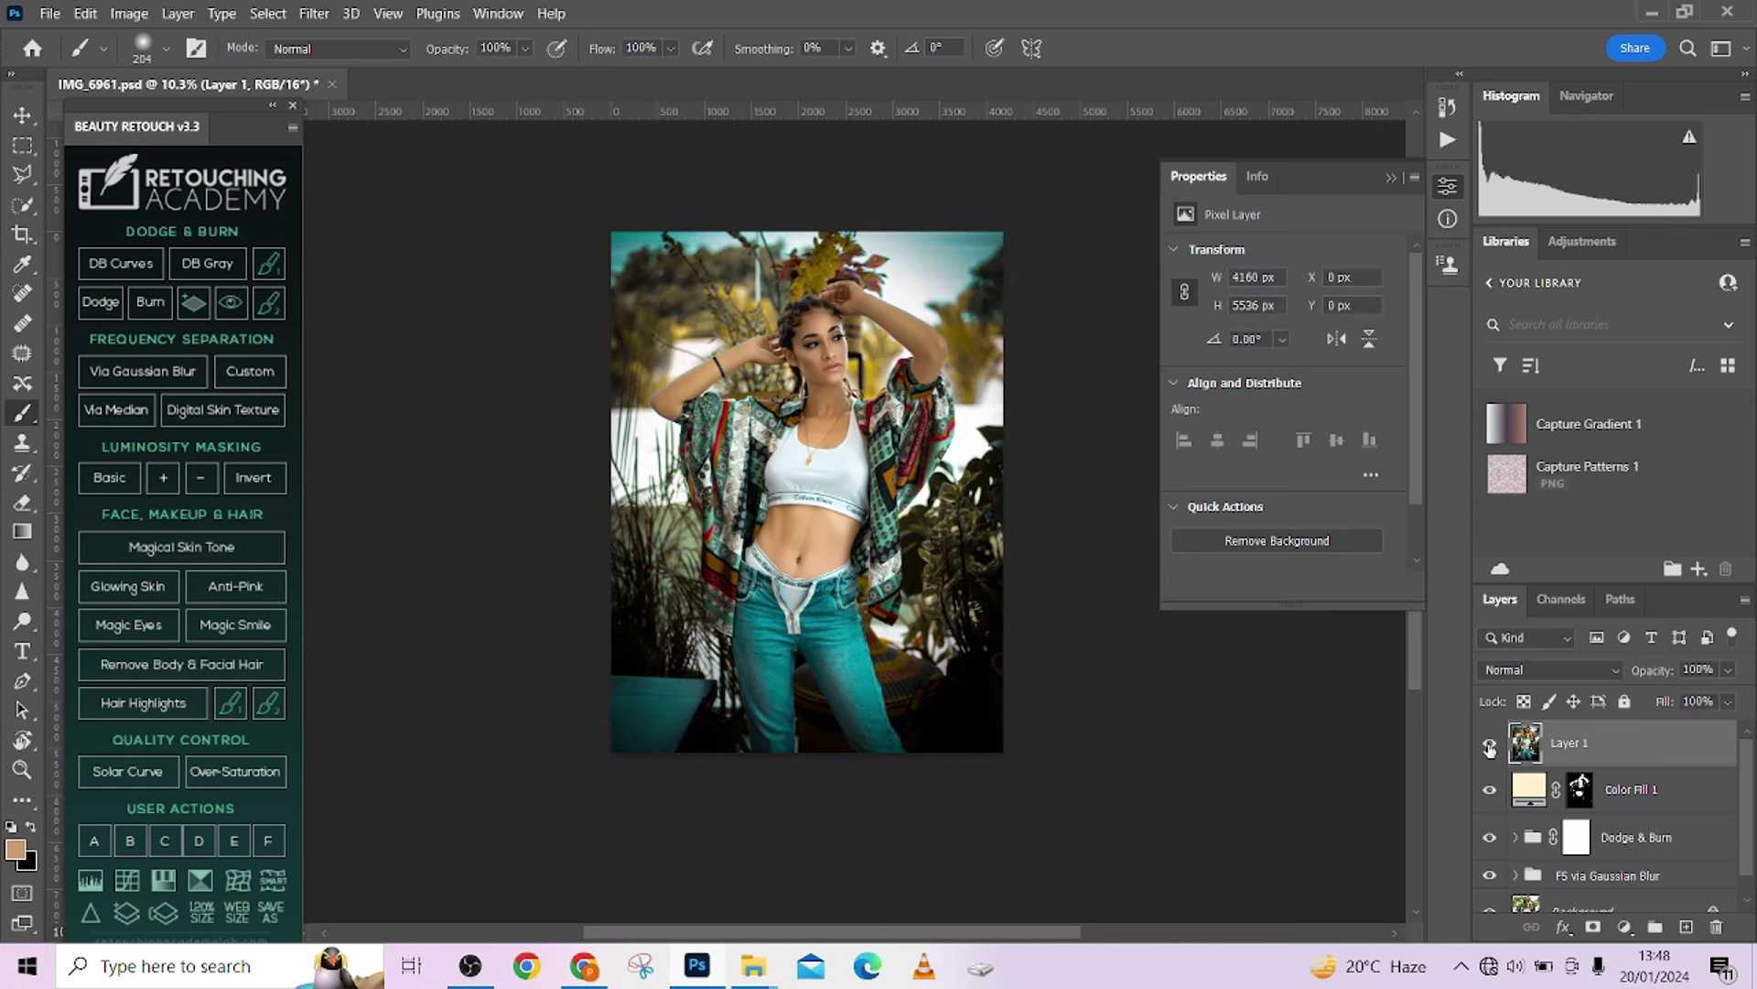
click(1490, 747)
click(1489, 748)
scroll(925, 475, up, 3)
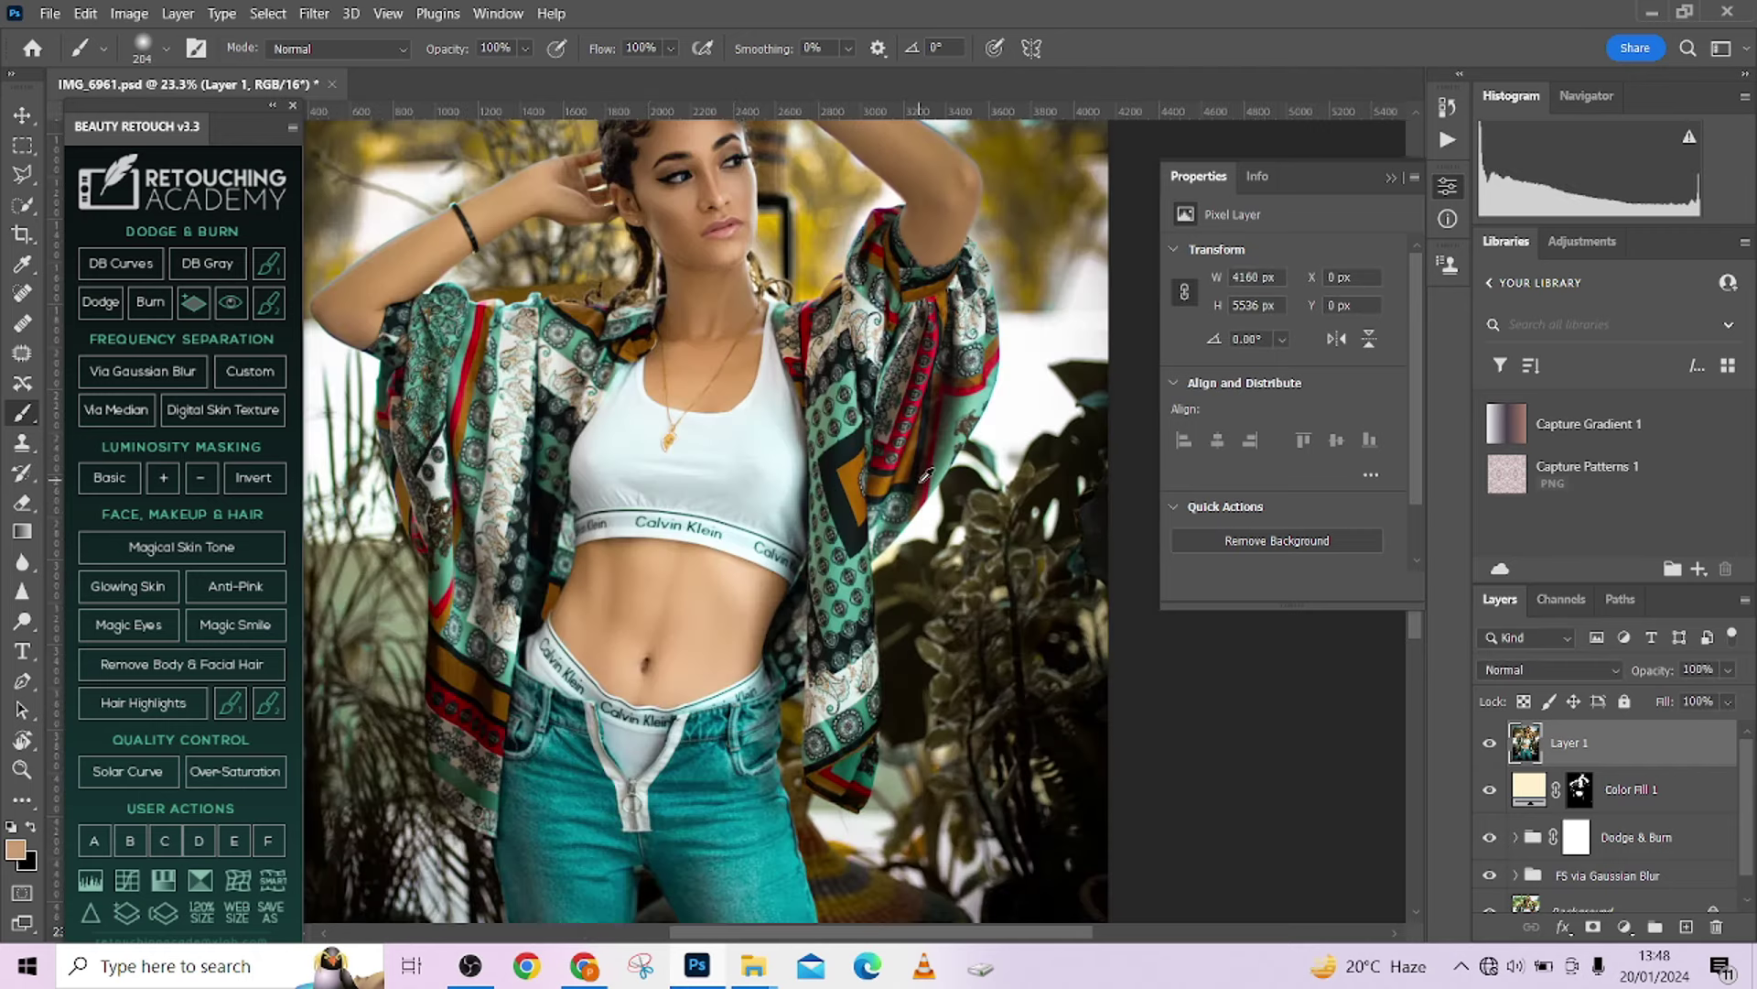
scroll(925, 474, down, 1)
scroll(926, 478, up, 1)
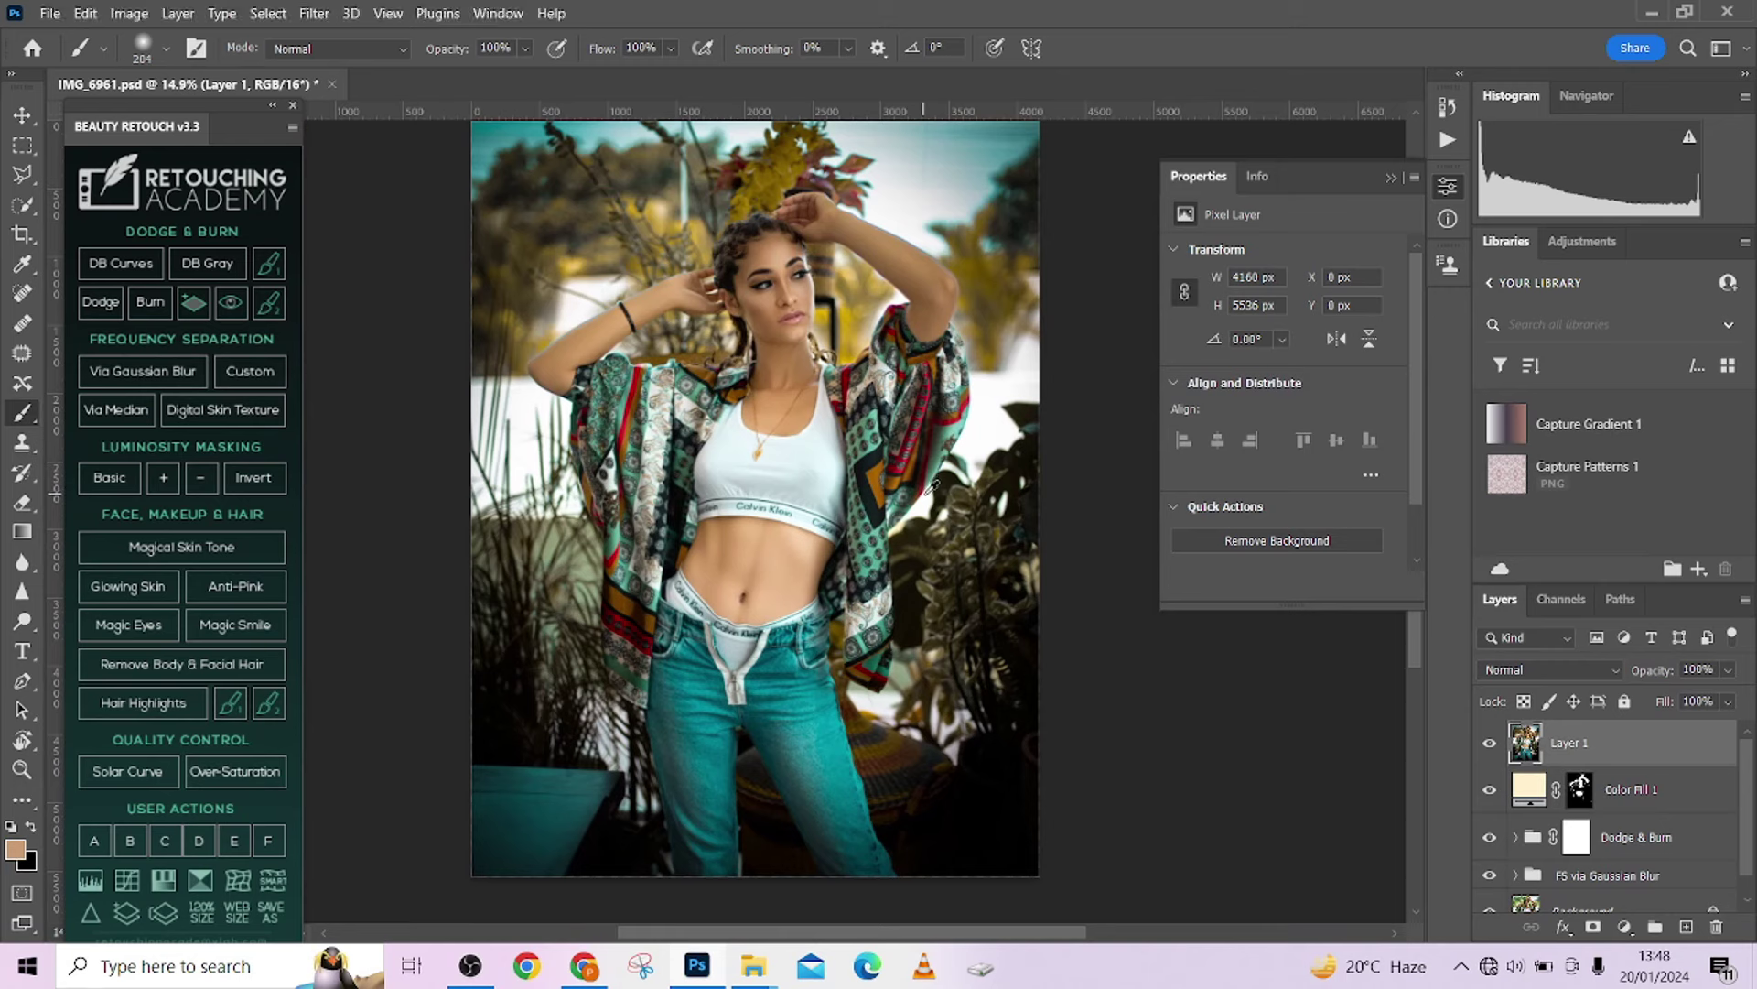
scroll(932, 483, down, 1)
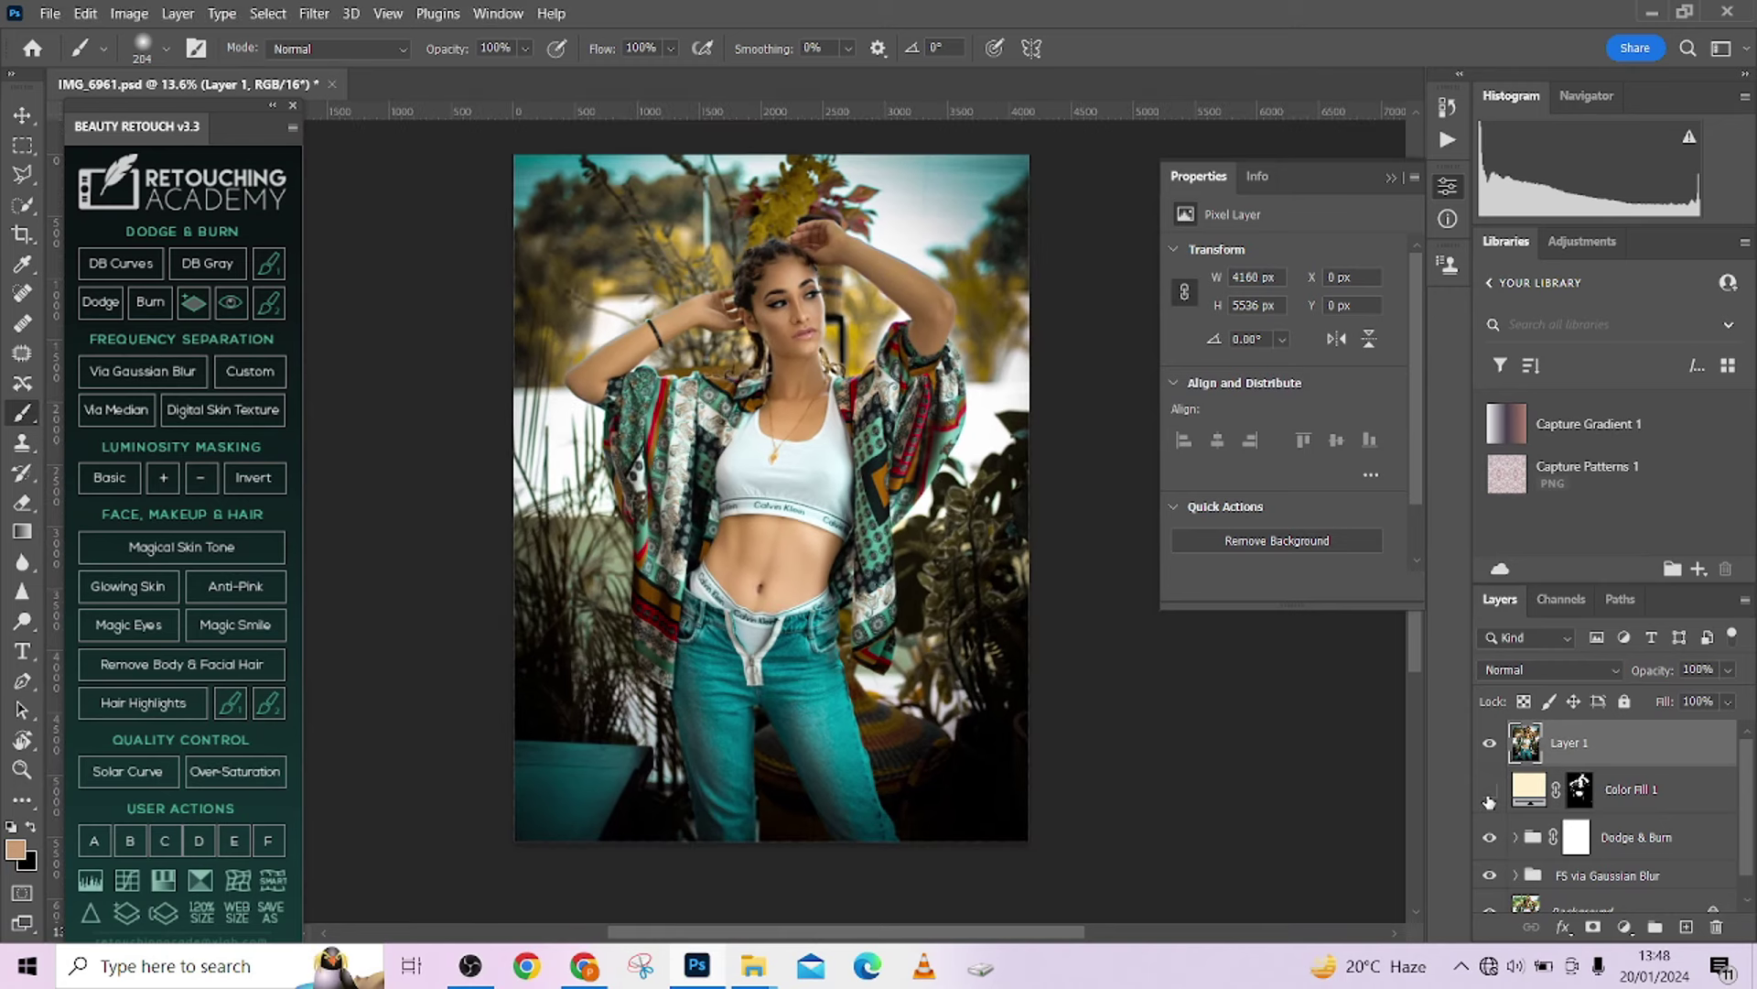
Add a Gradient Map layer using the Purple_04 cyan-to-purple preset.
click(1622, 926)
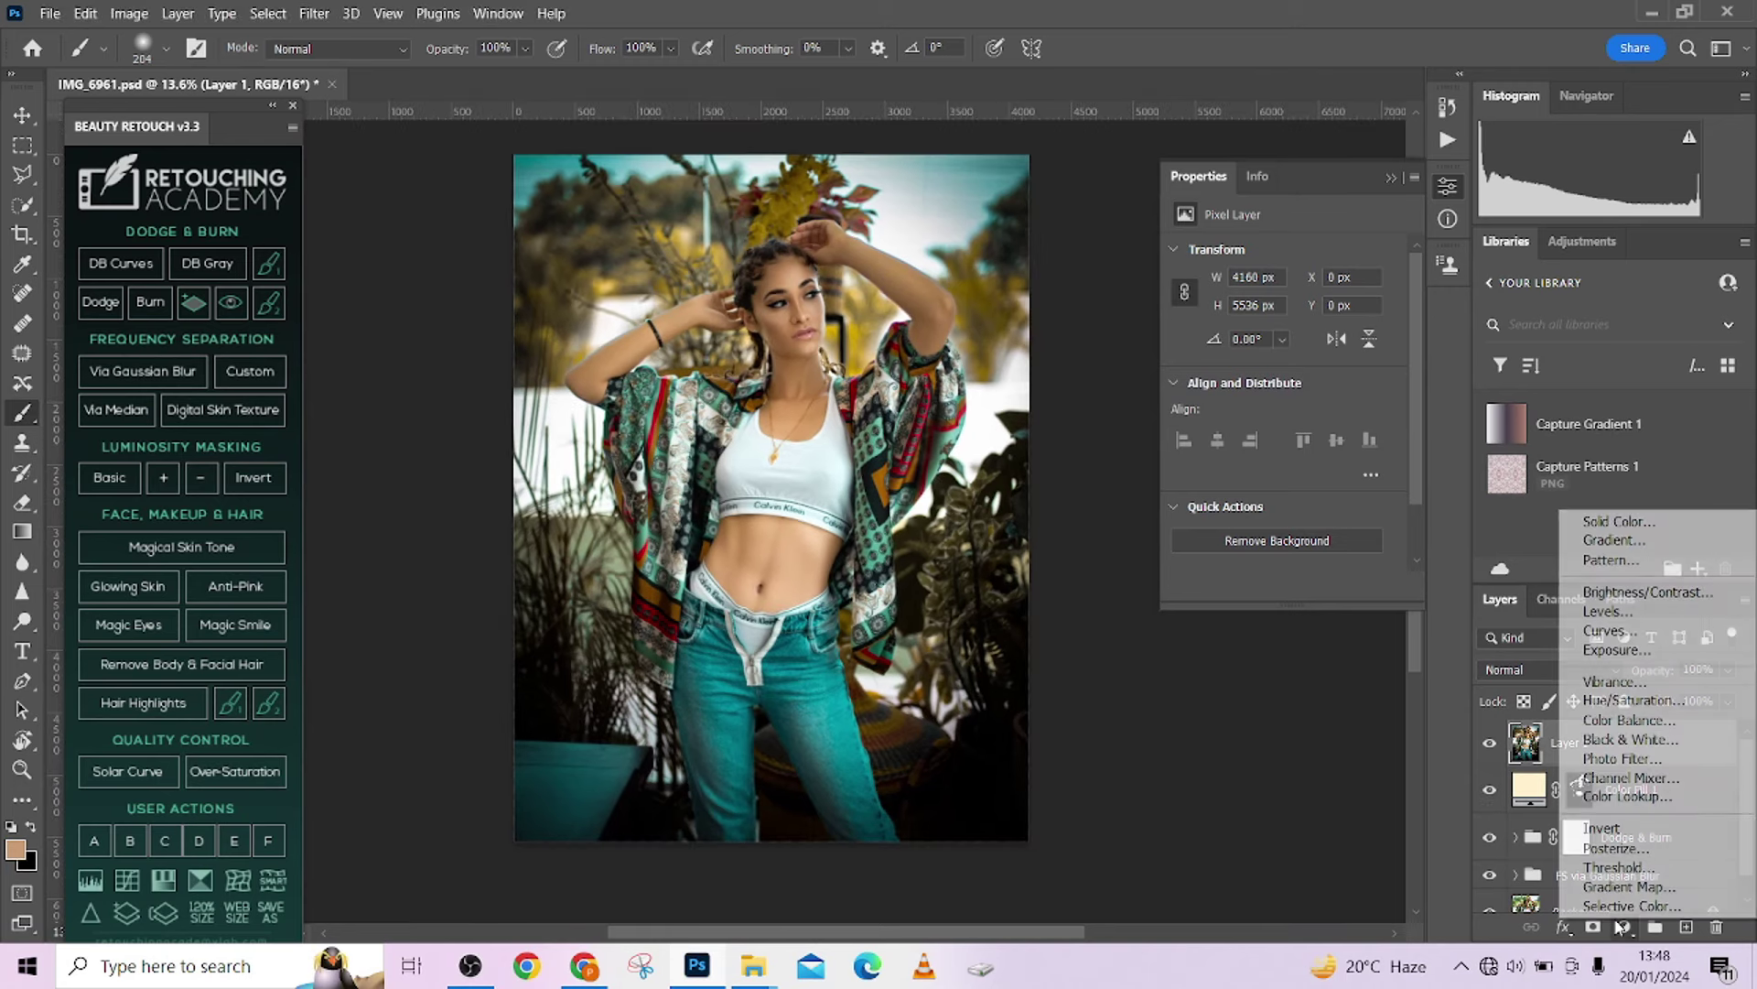
click(1613, 884)
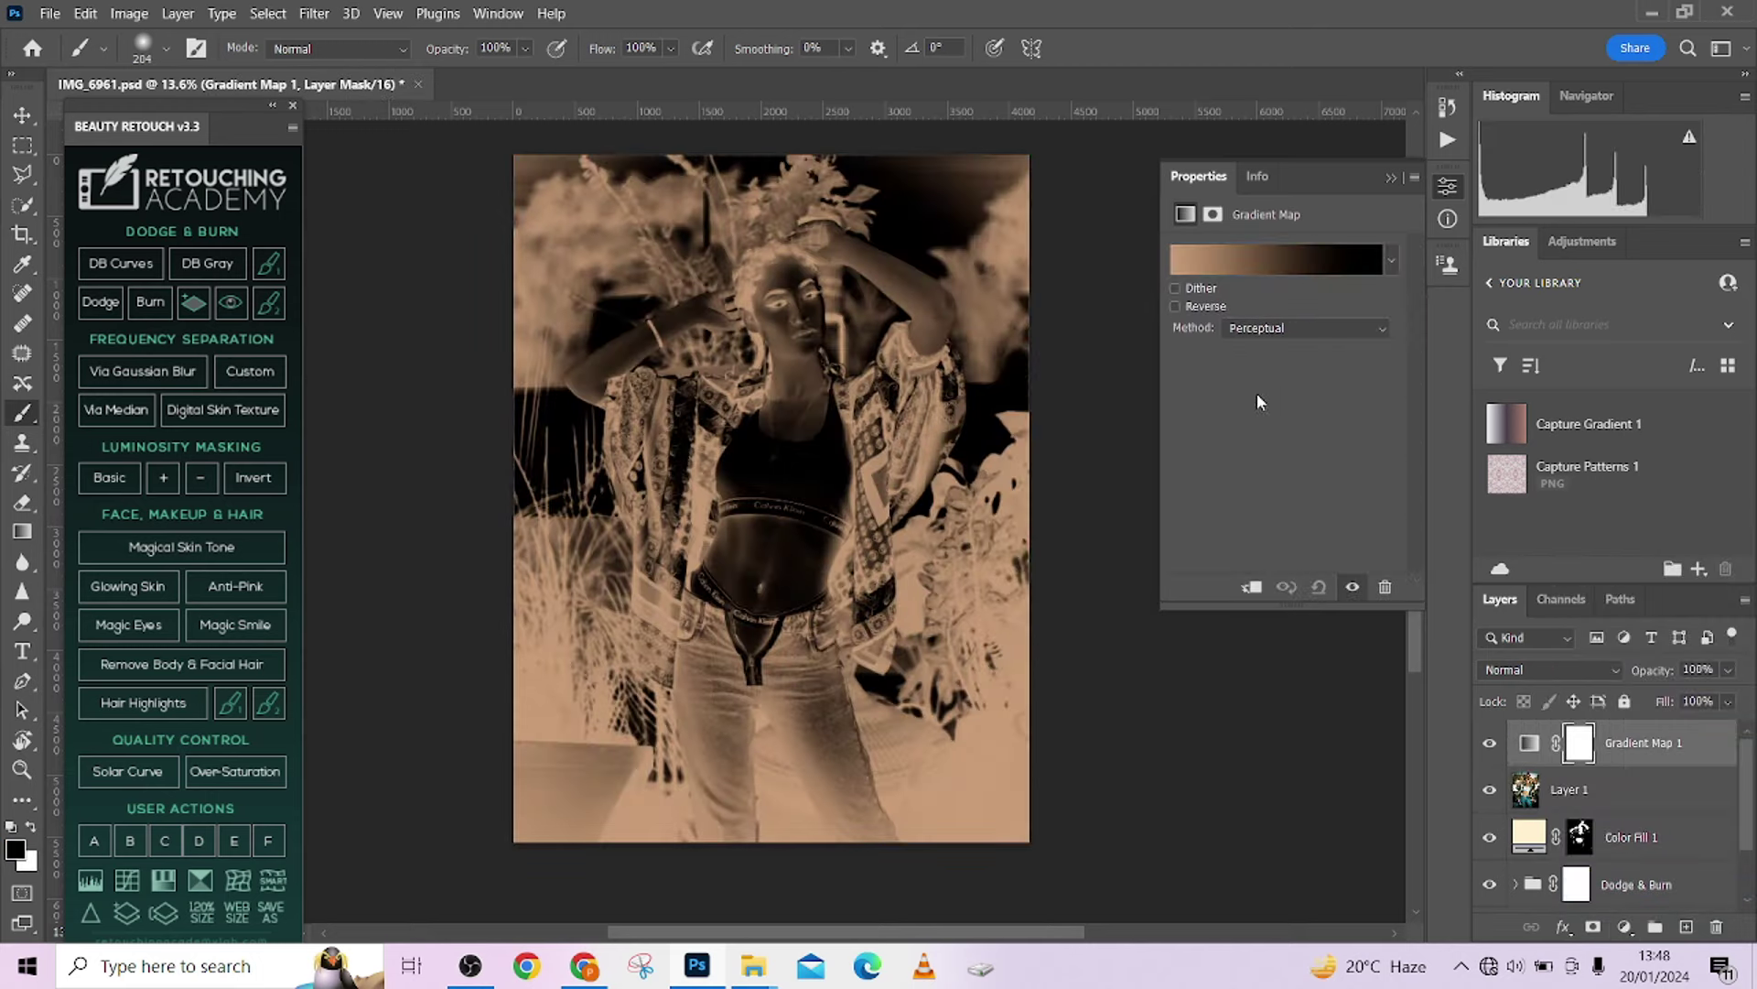
click(1258, 257)
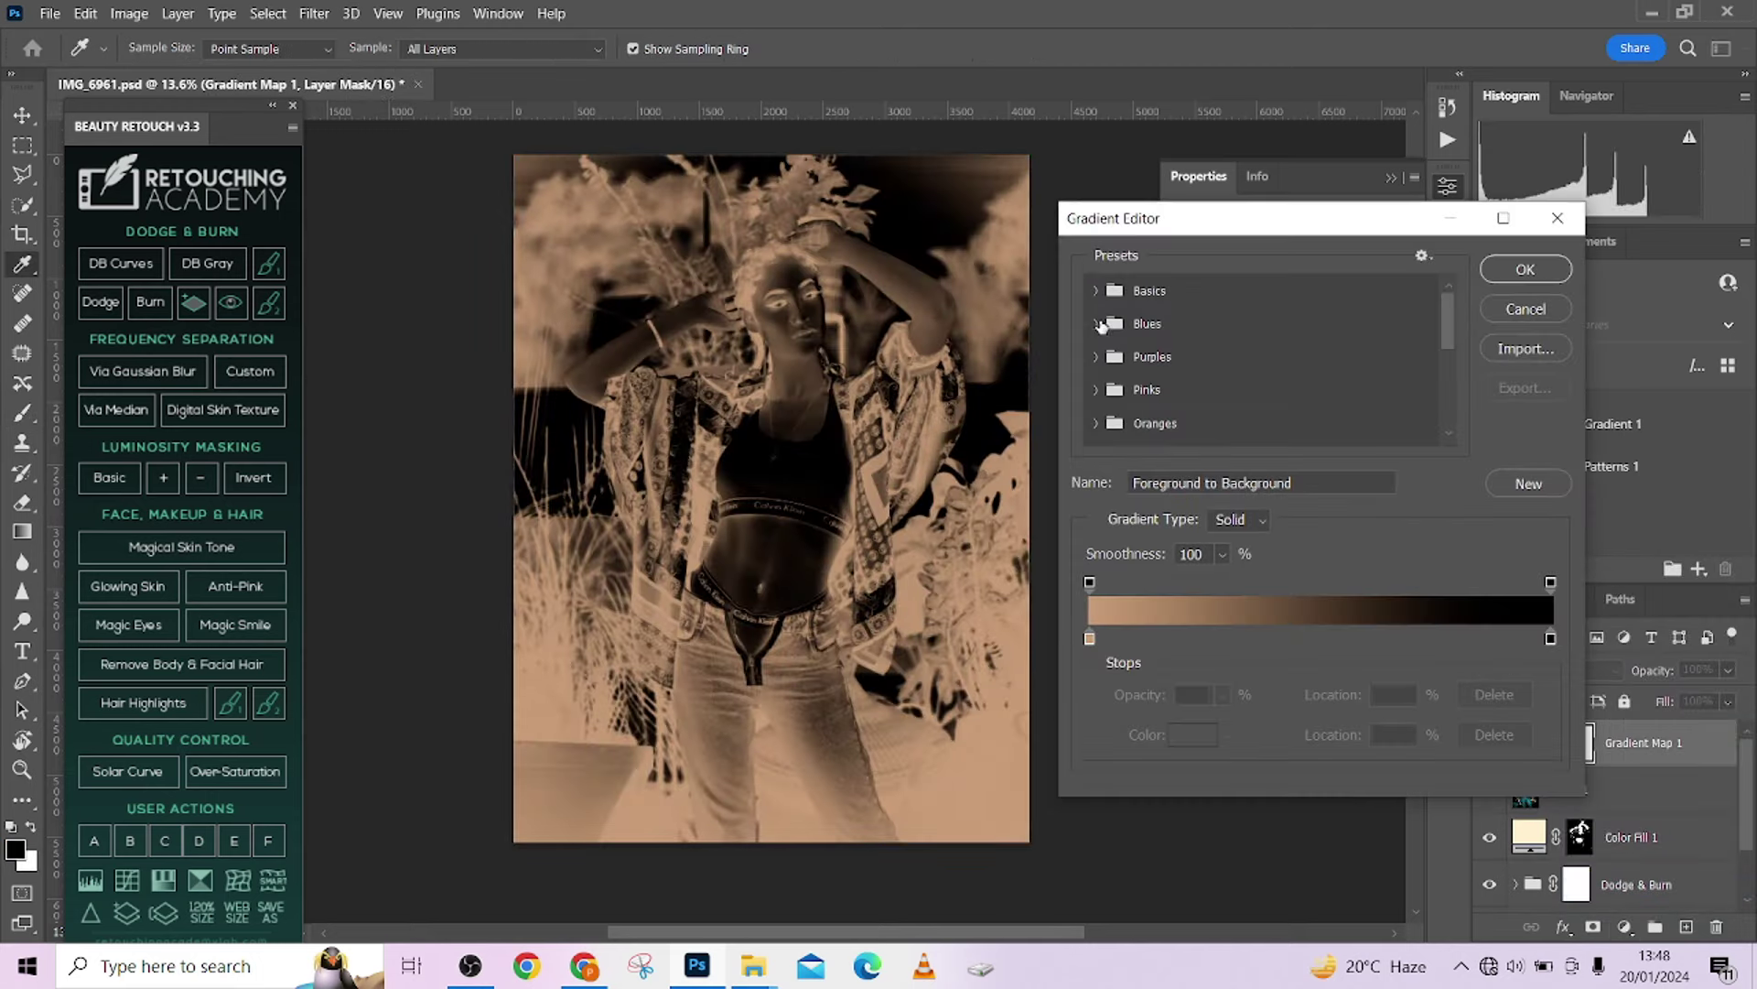
click(1101, 363)
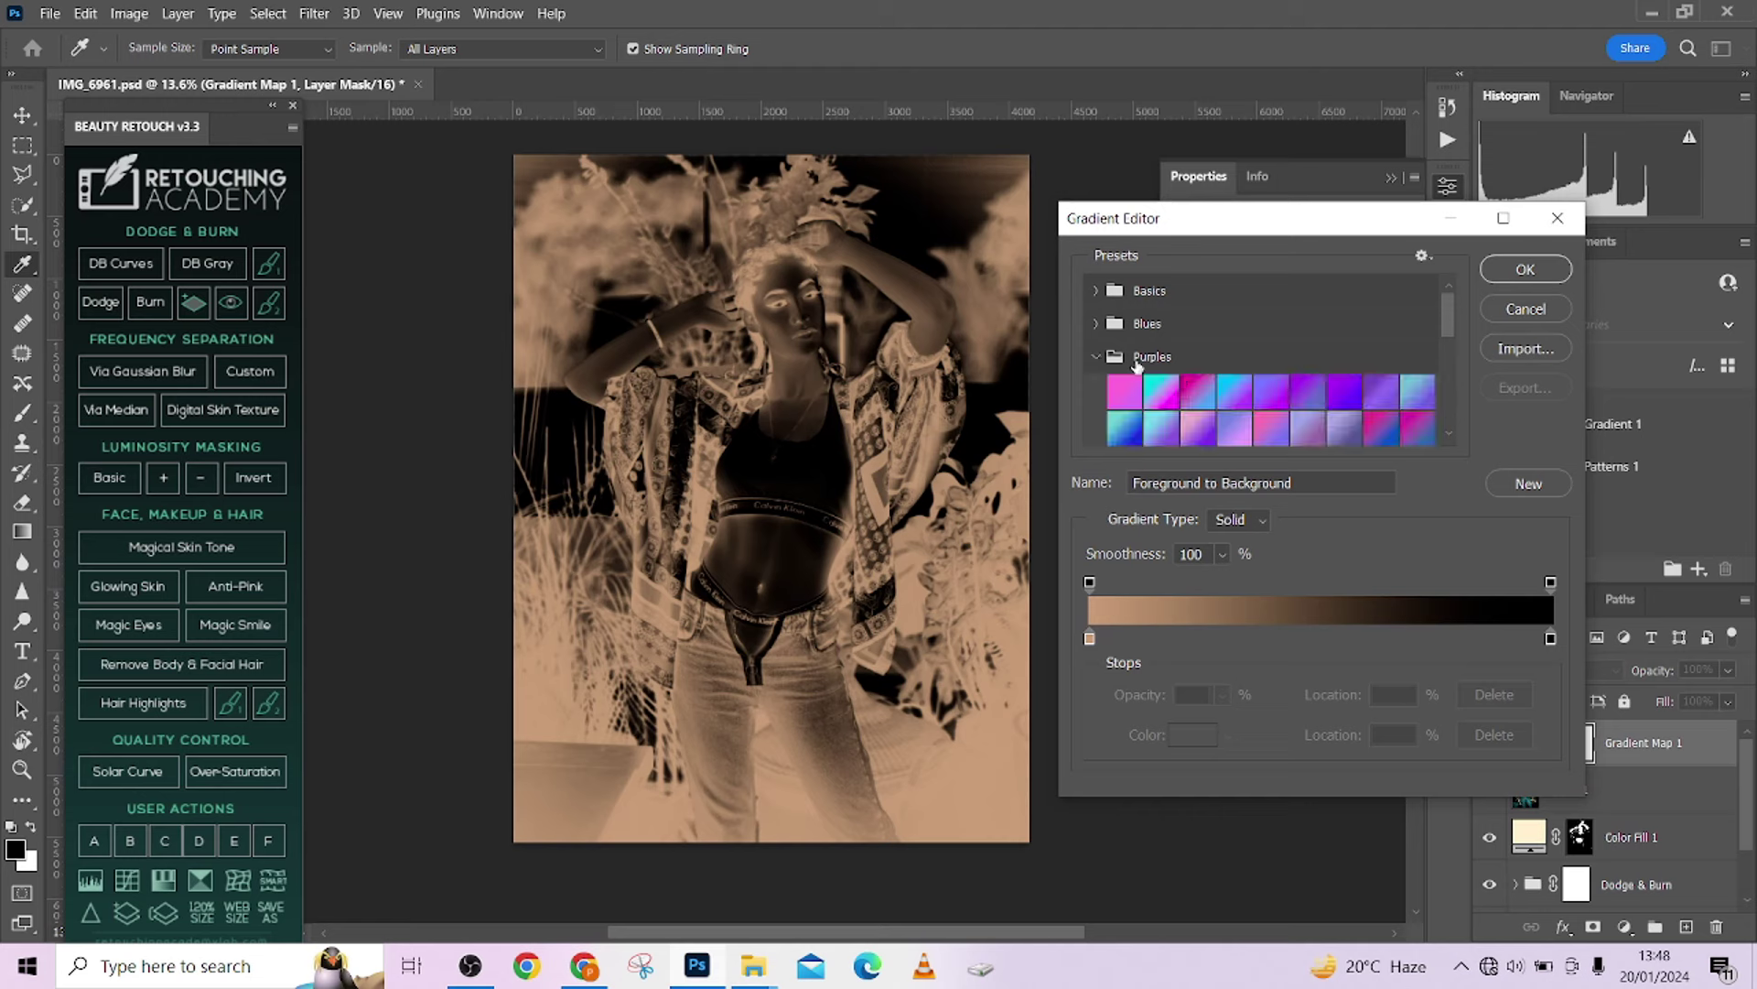
click(1238, 394)
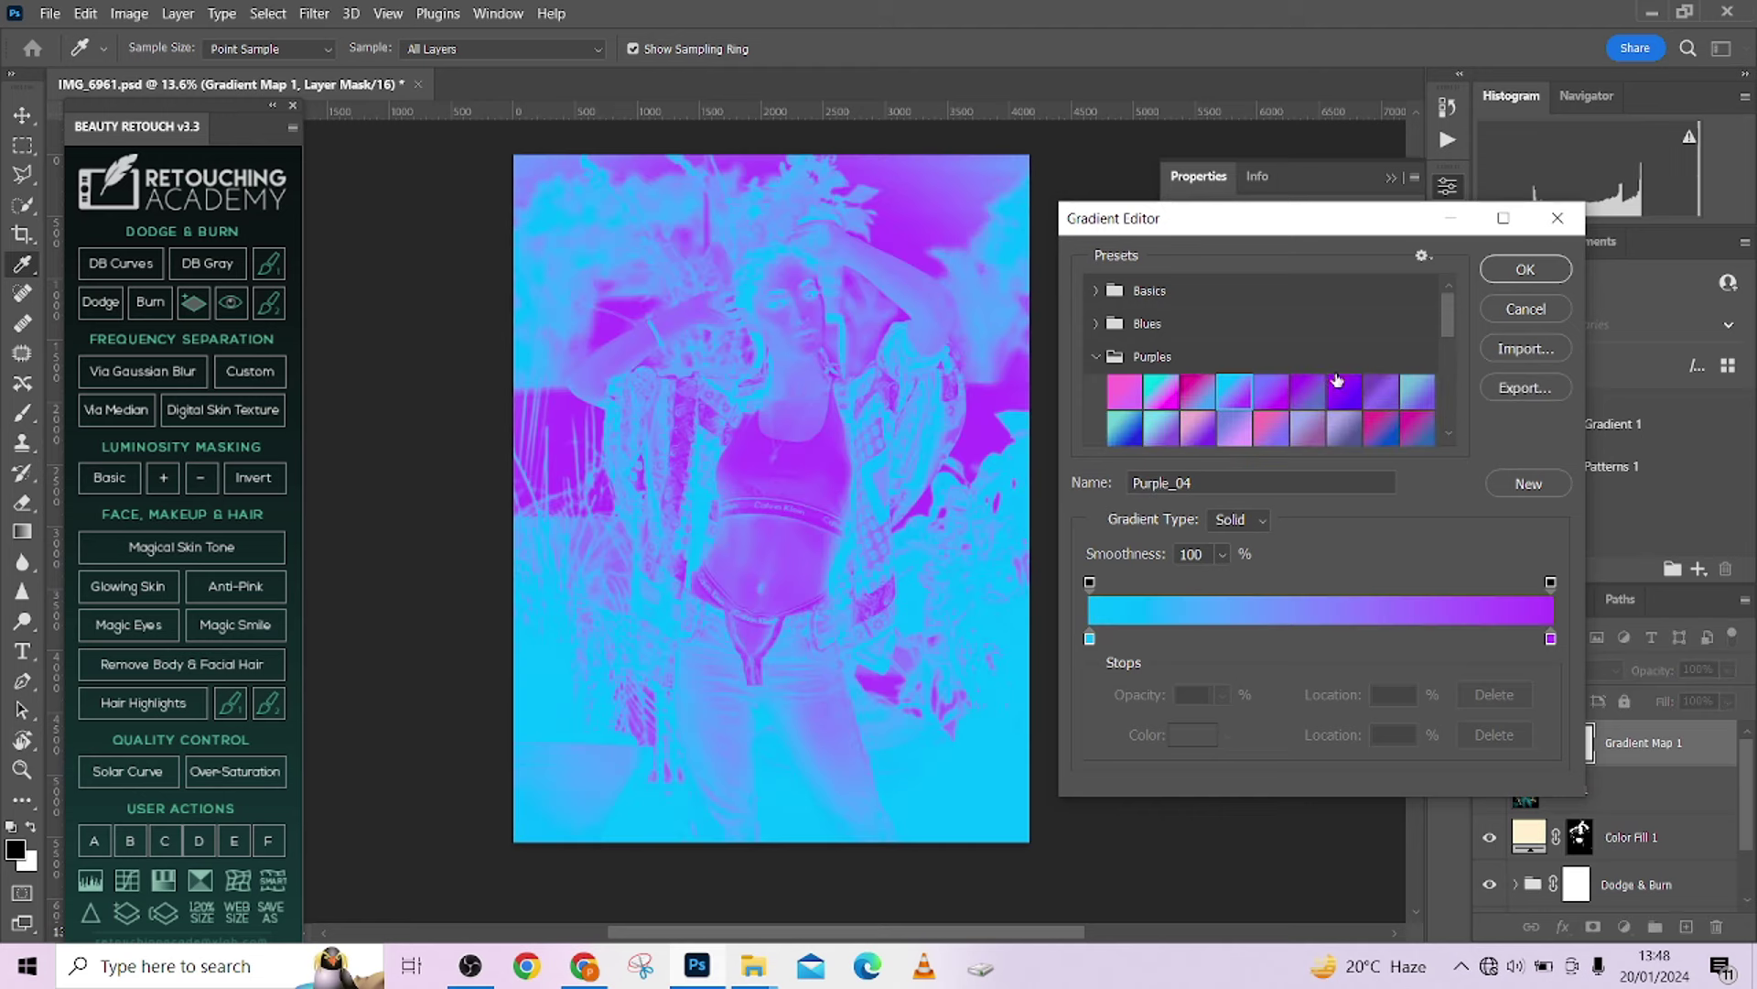
click(1526, 268)
Blend the gradient map in Soft Light at 34% opacity.
click(1527, 673)
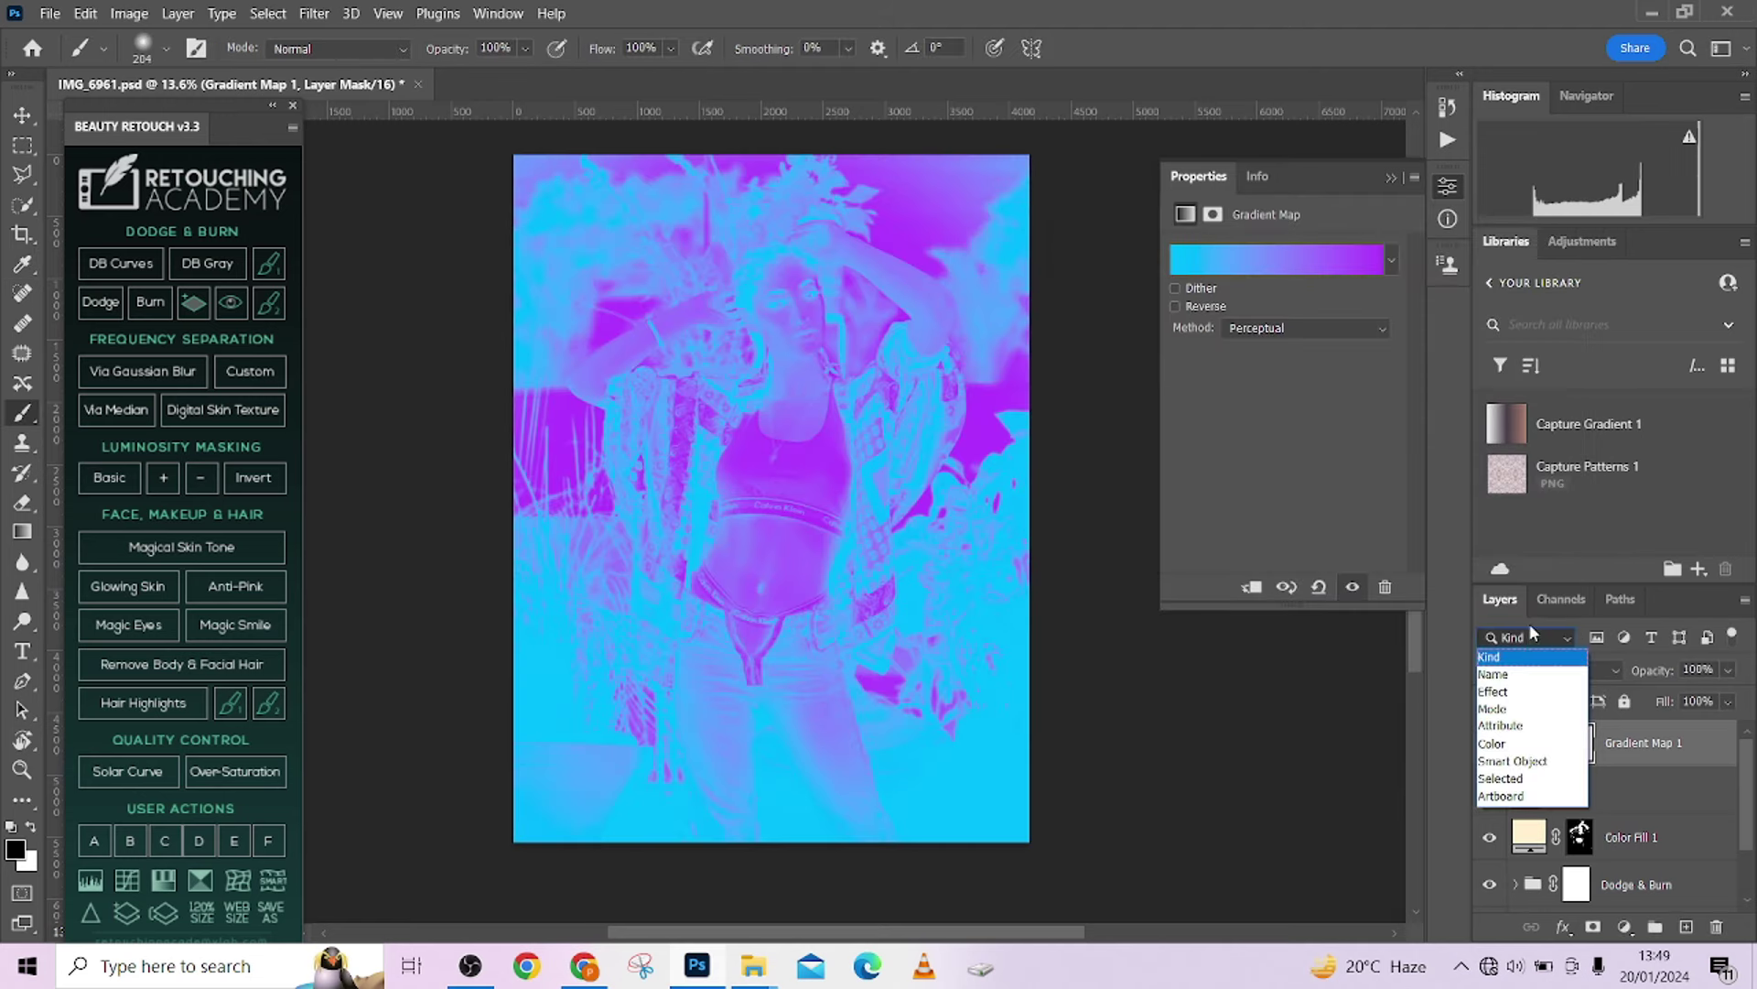
click(1530, 626)
click(1532, 667)
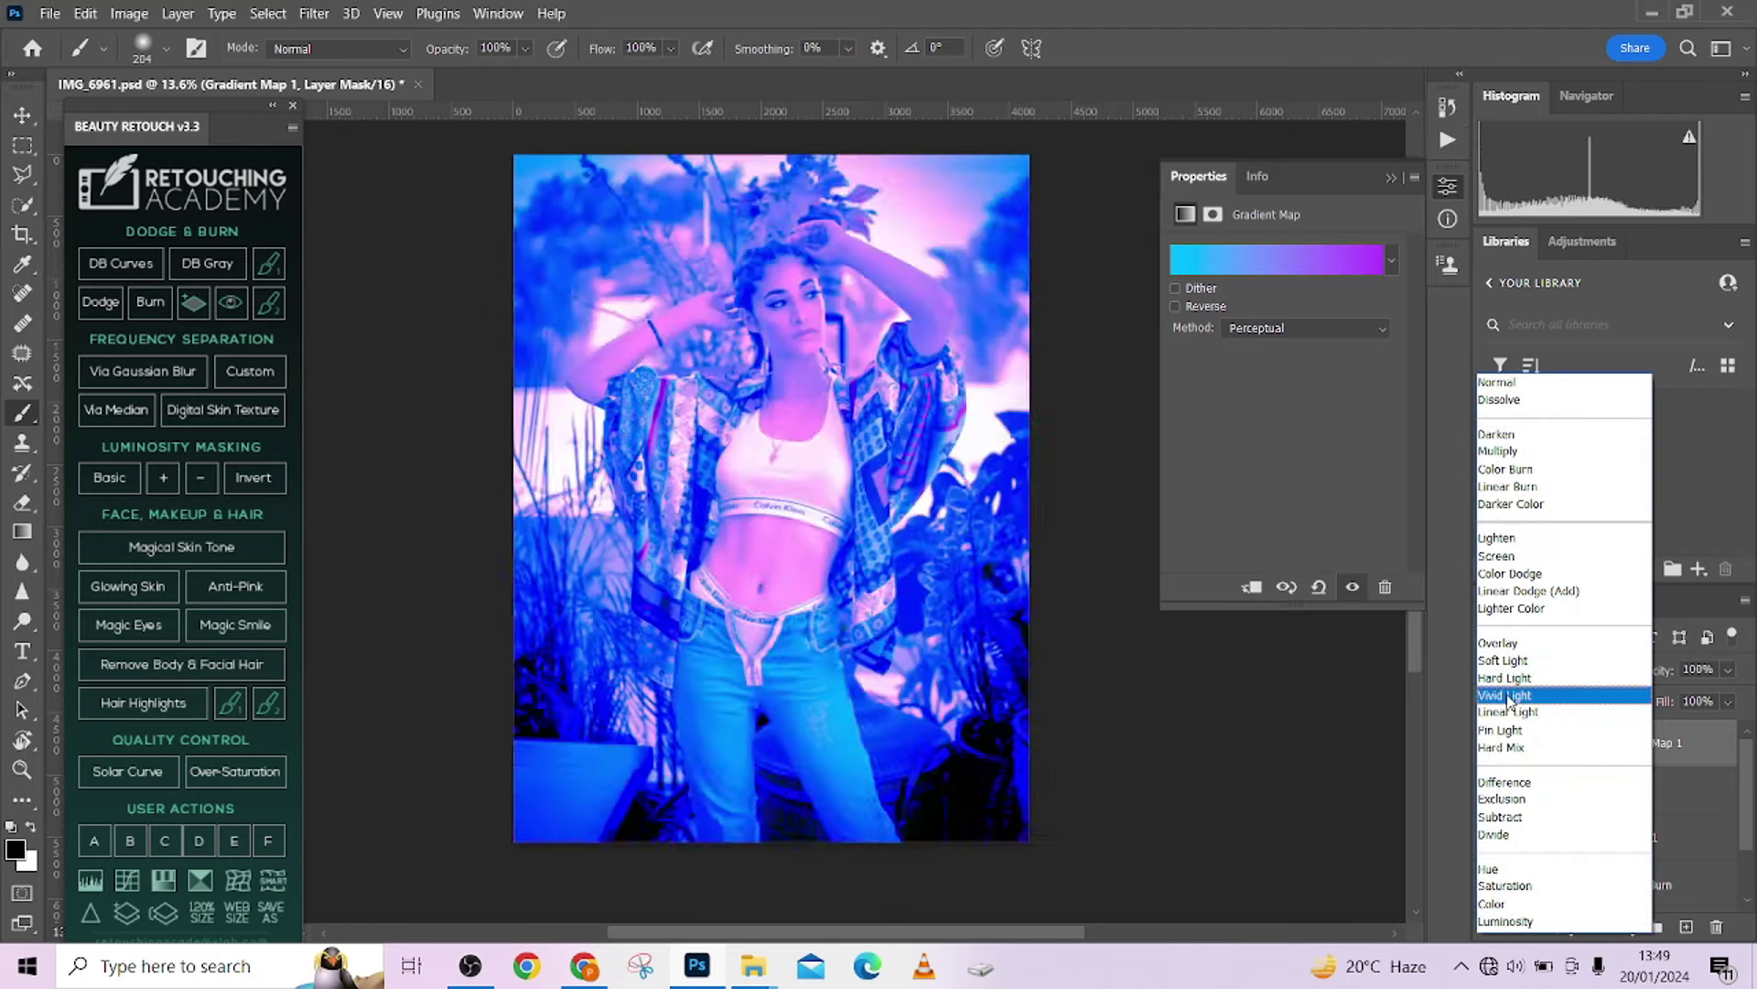
click(1502, 660)
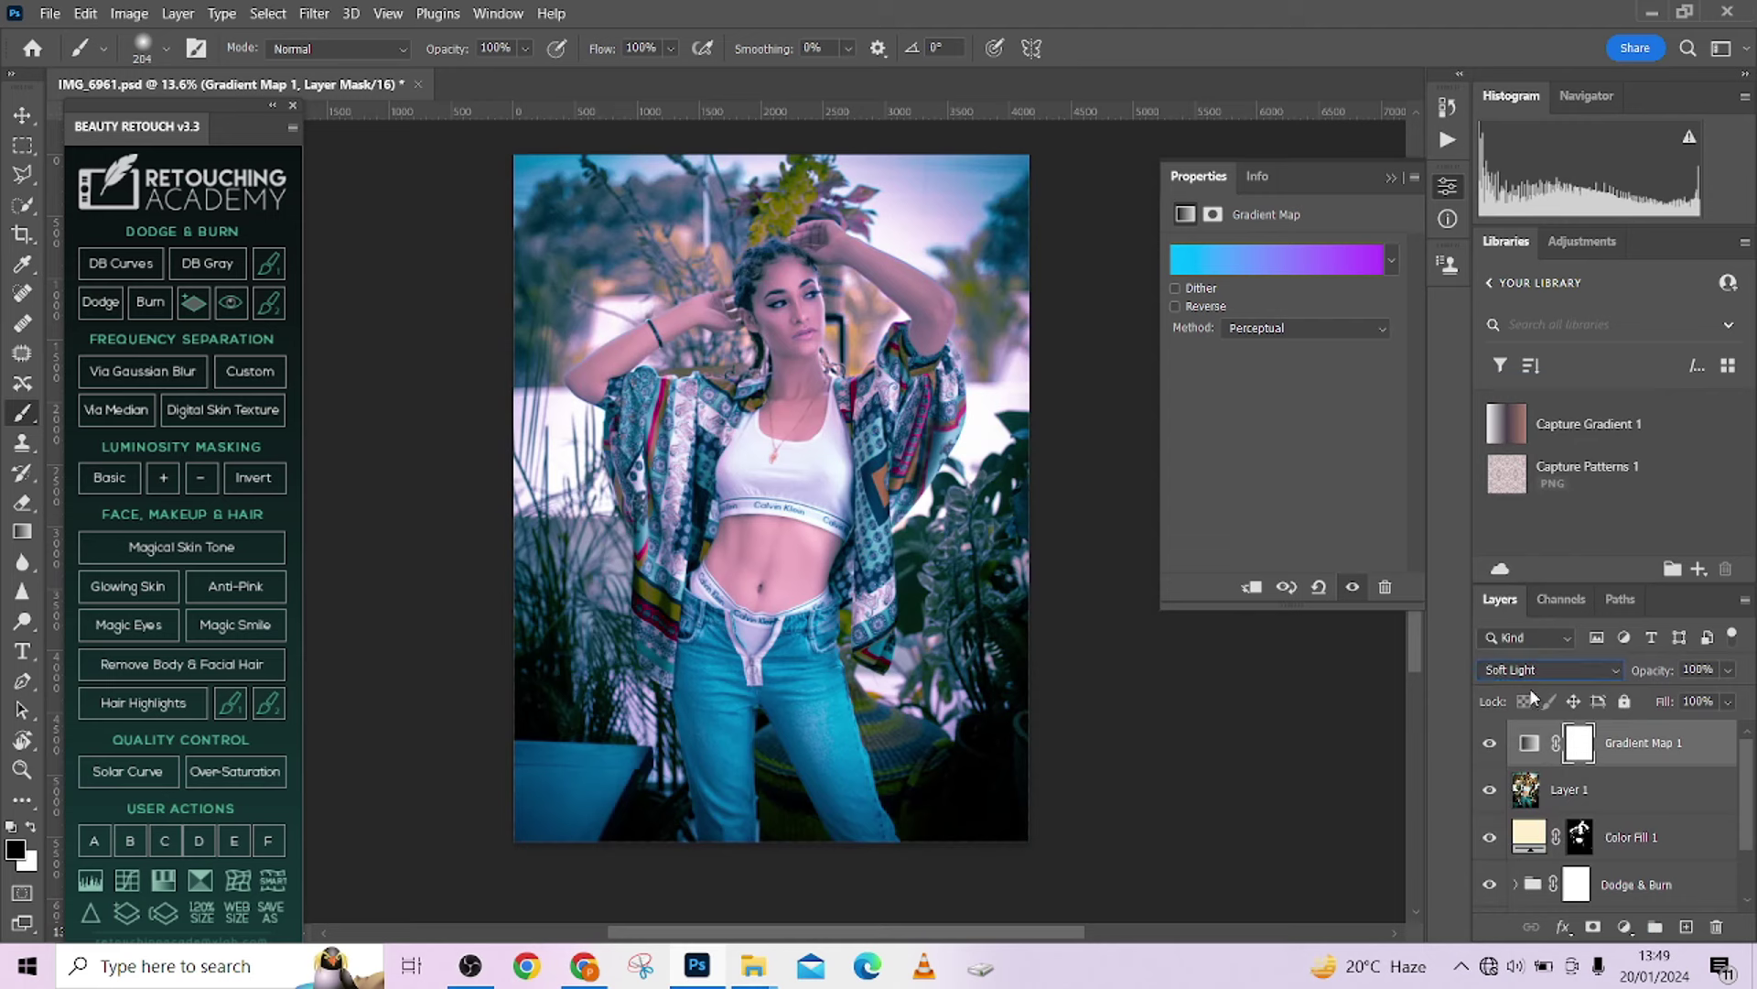
click(1728, 669)
drag(1707, 701, 1671, 700)
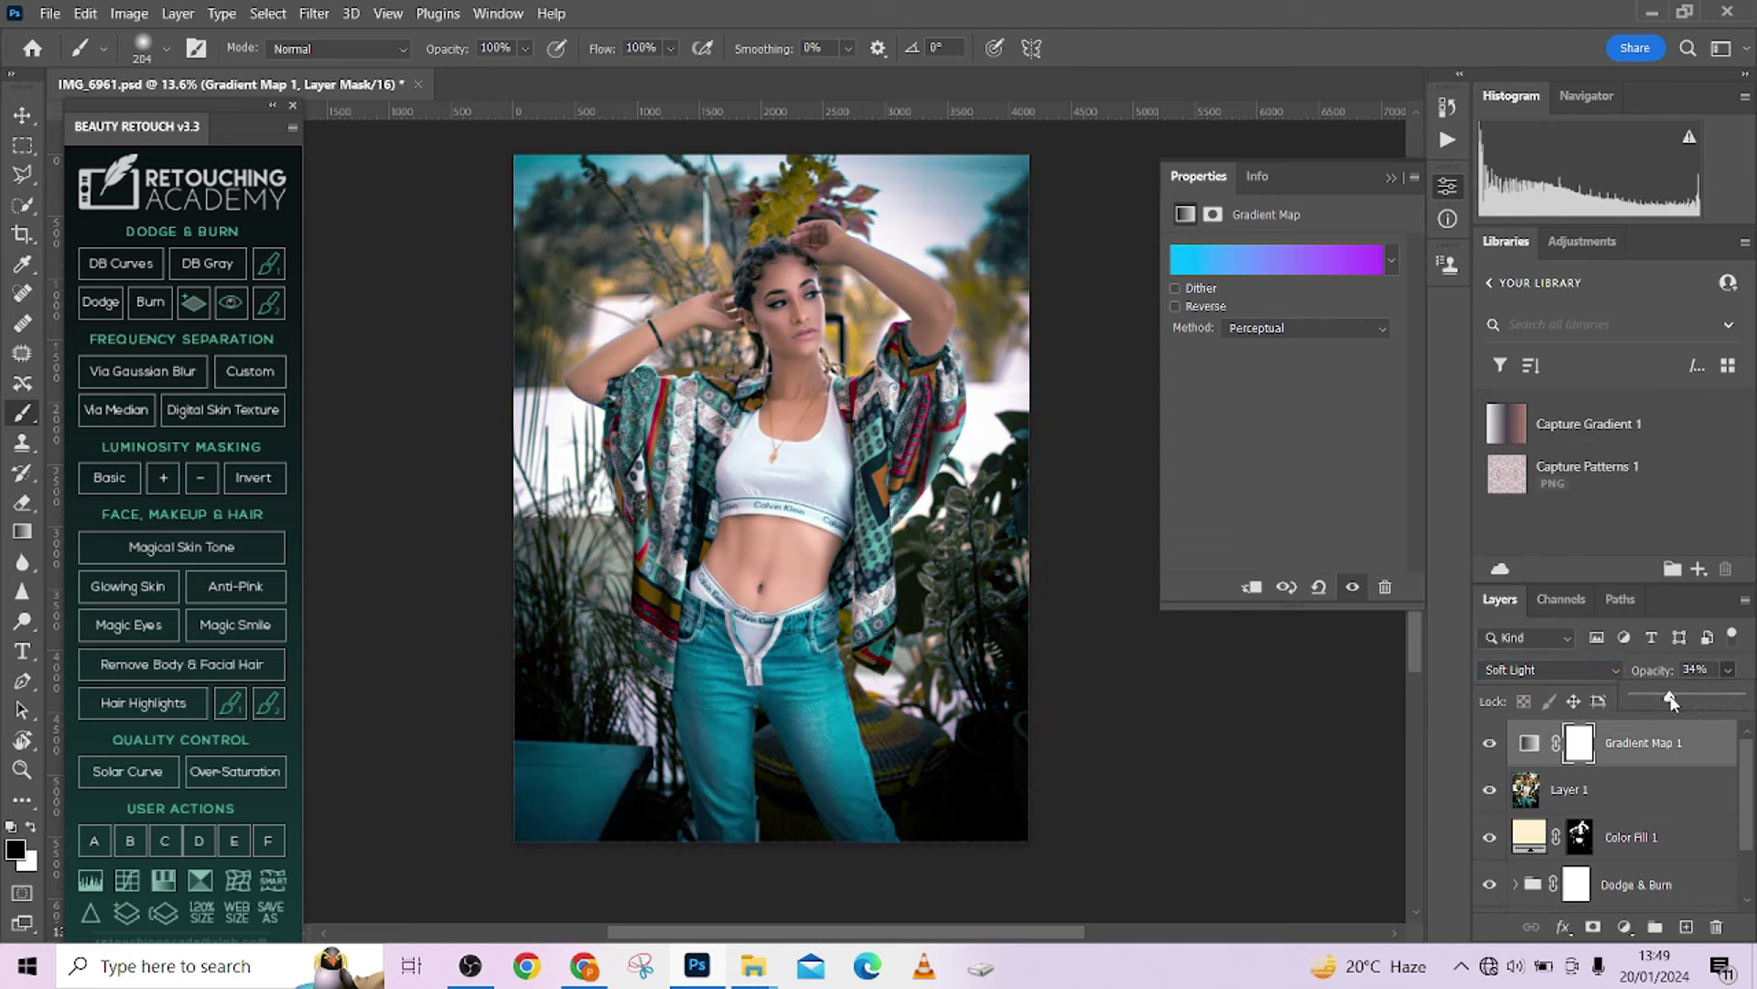
Try Purple_03 and Purple_04, then switch the gradient map to Purple_06.
click(1306, 264)
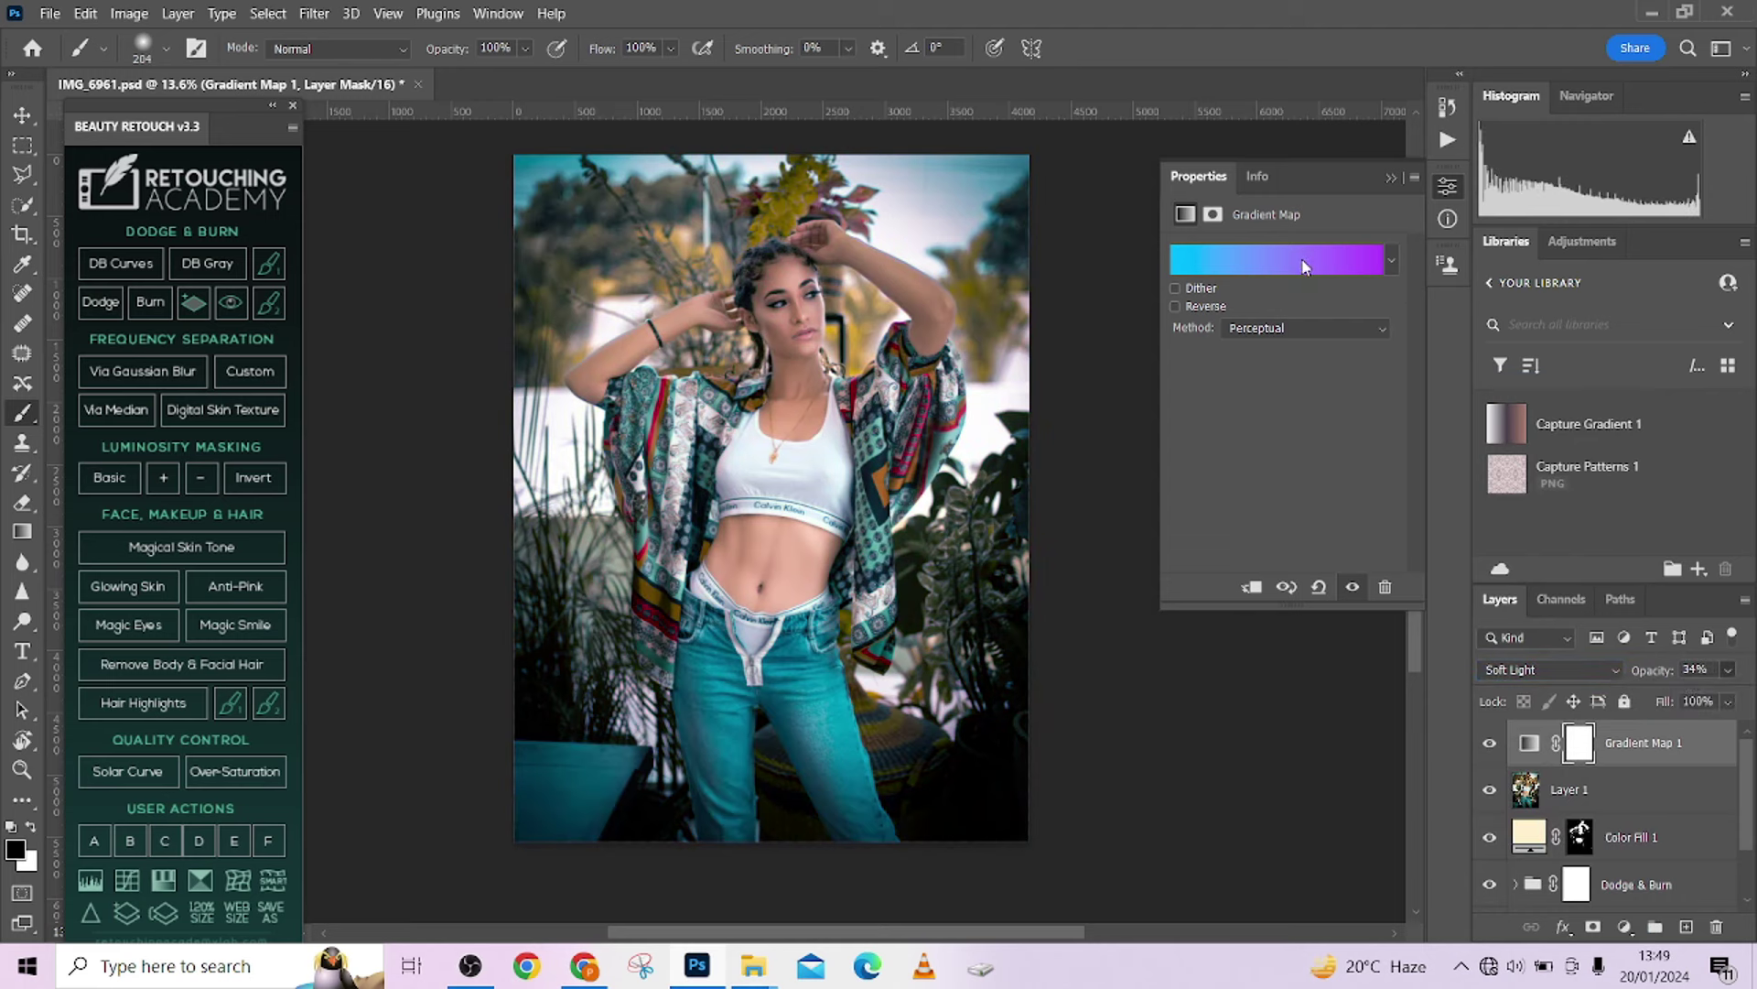
click(1125, 355)
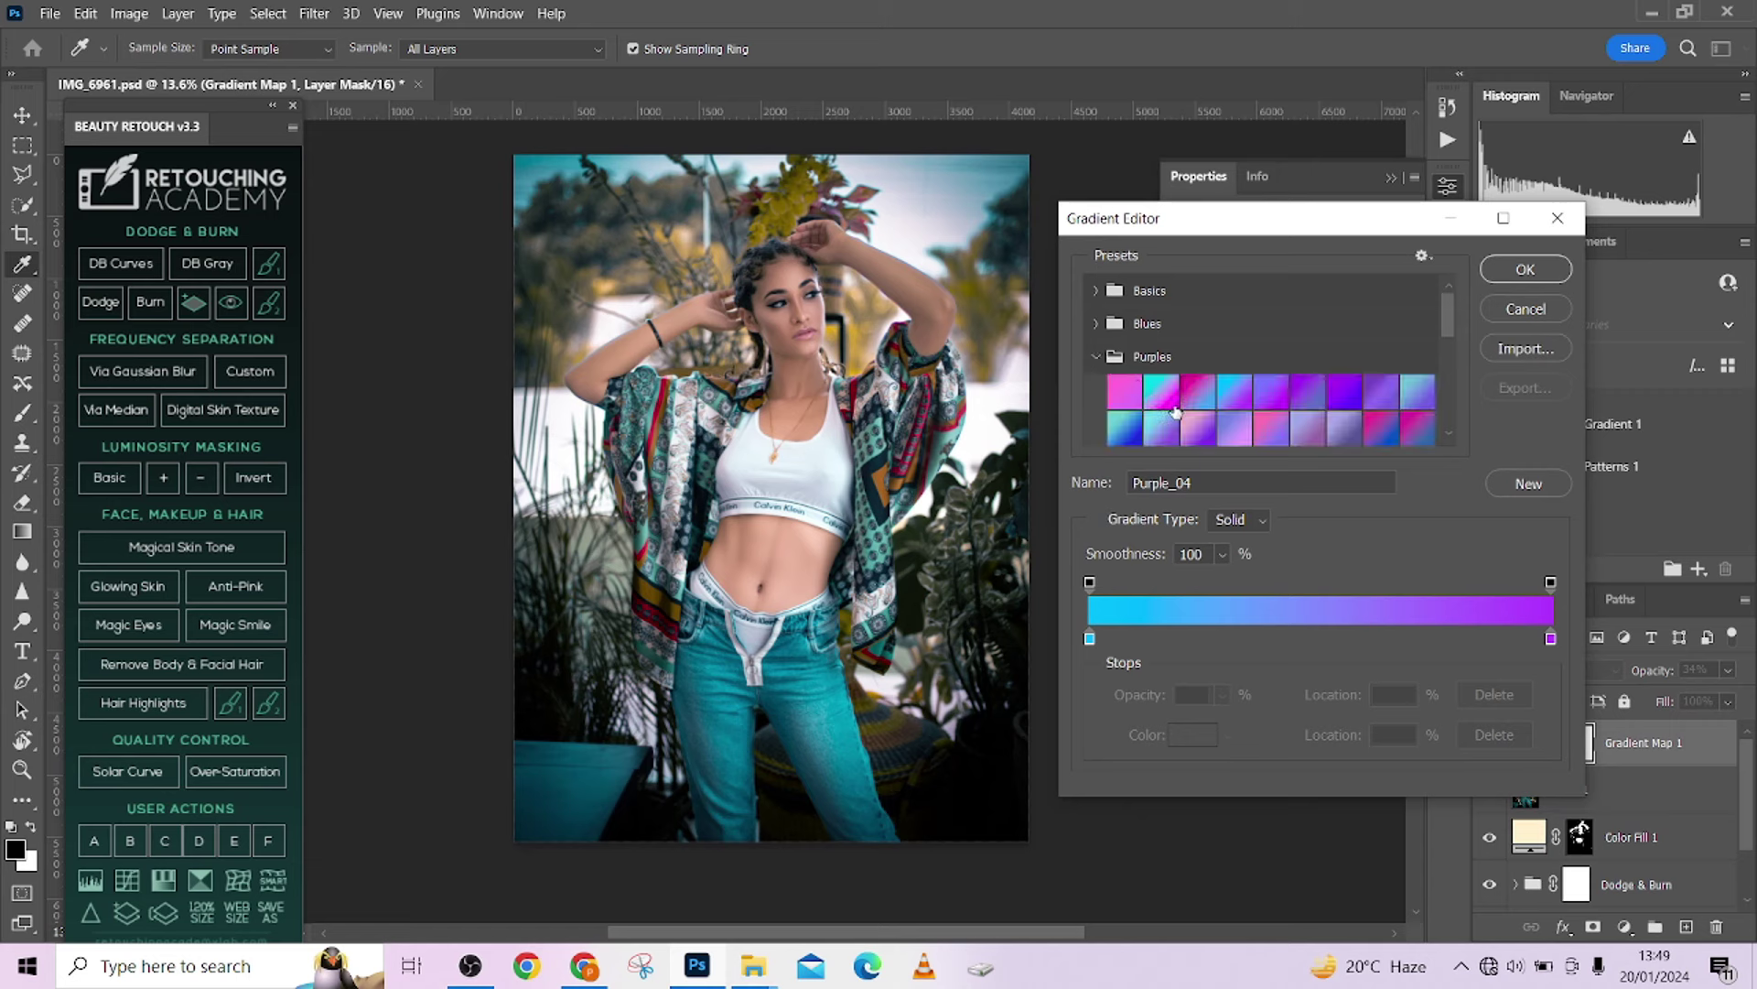
click(1200, 396)
click(1238, 399)
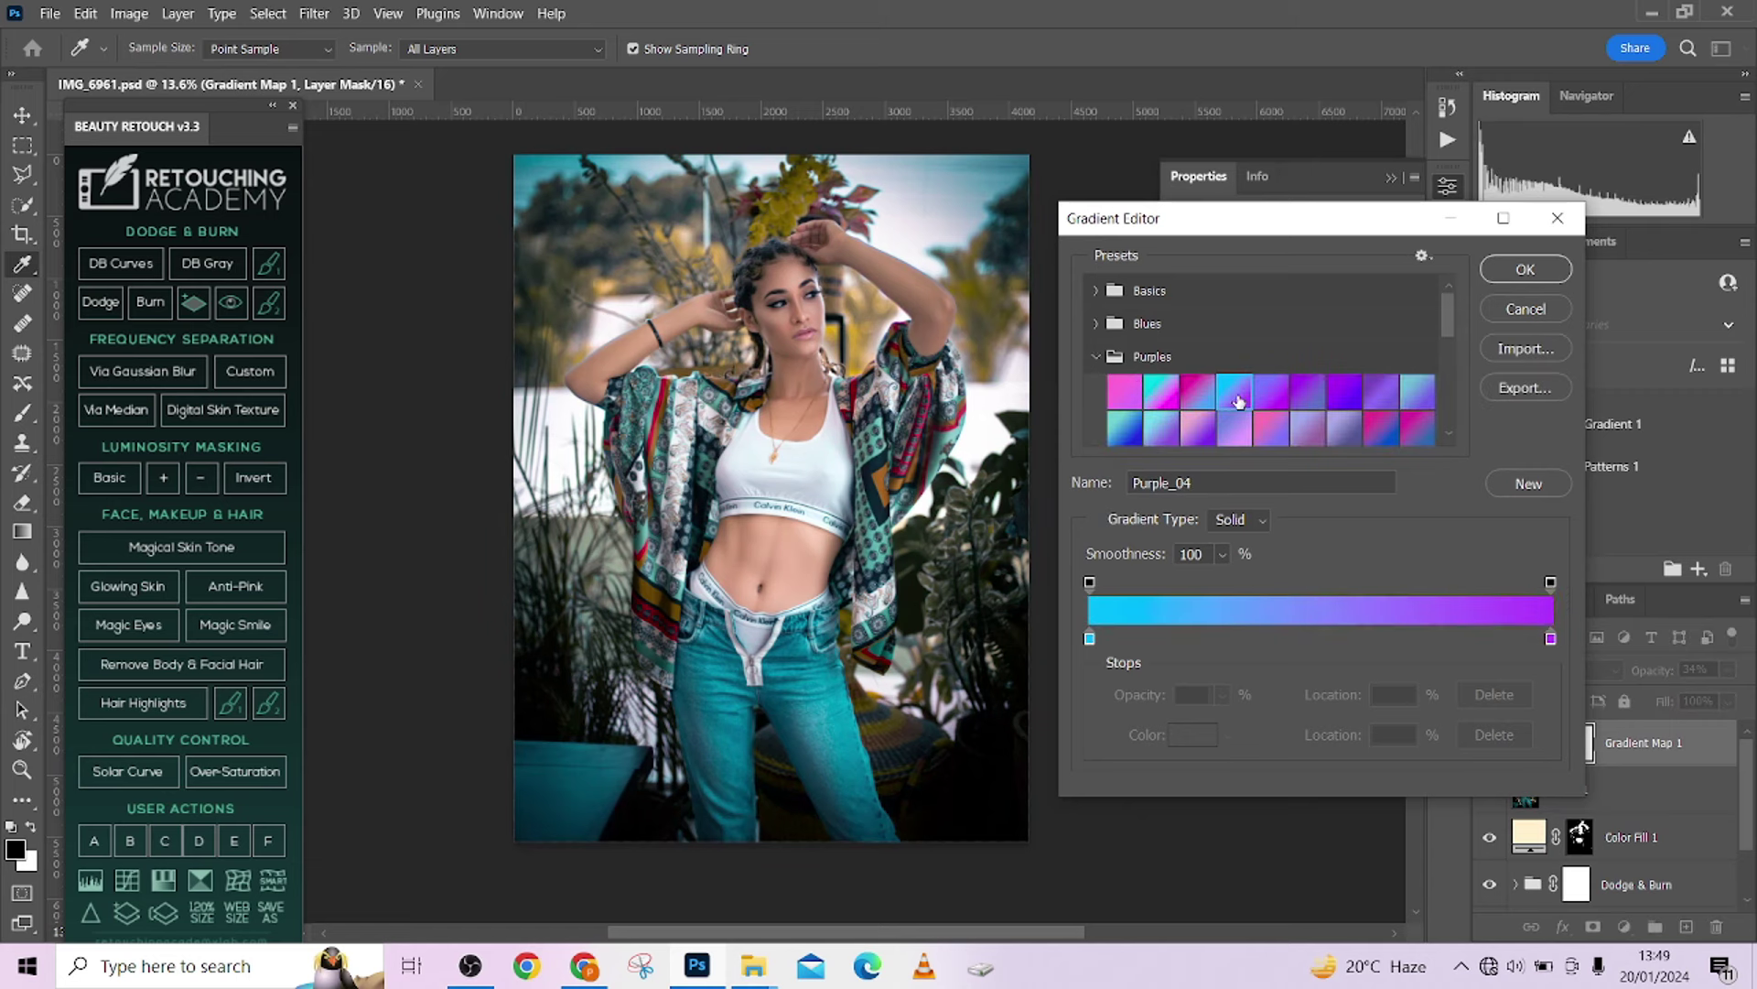
click(1314, 402)
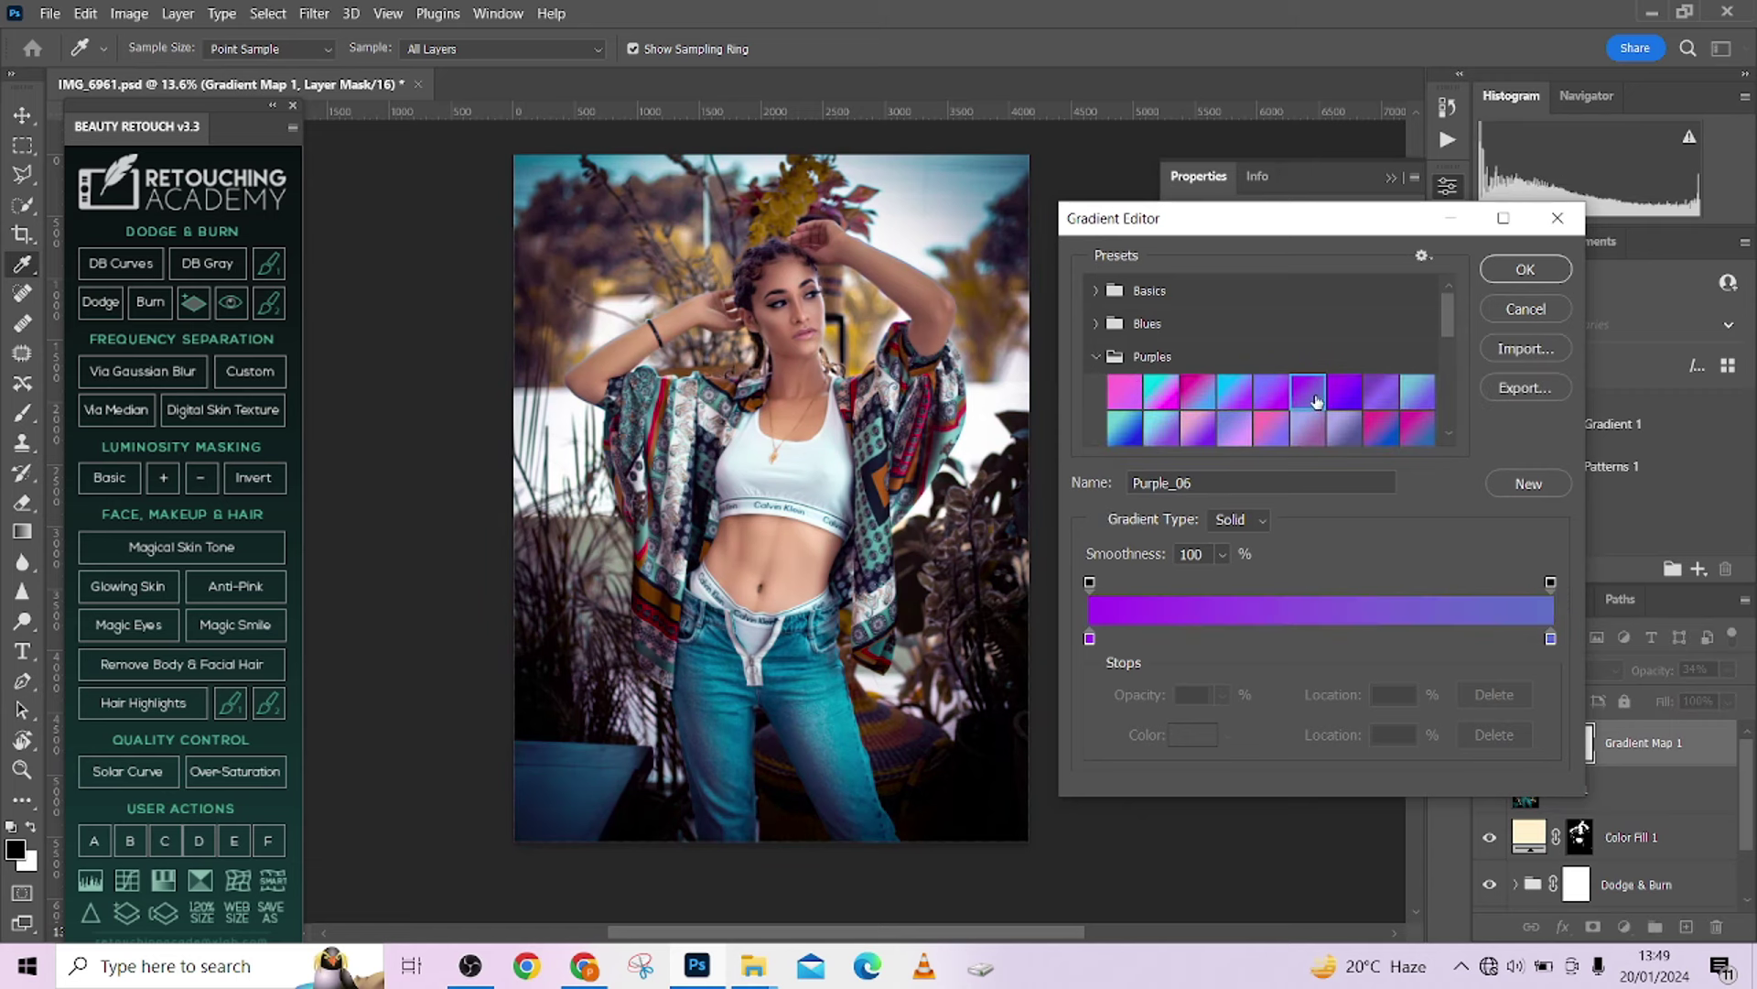
click(1525, 269)
Compare the gradient map on and off and set its opacity to 24%.
click(1492, 744)
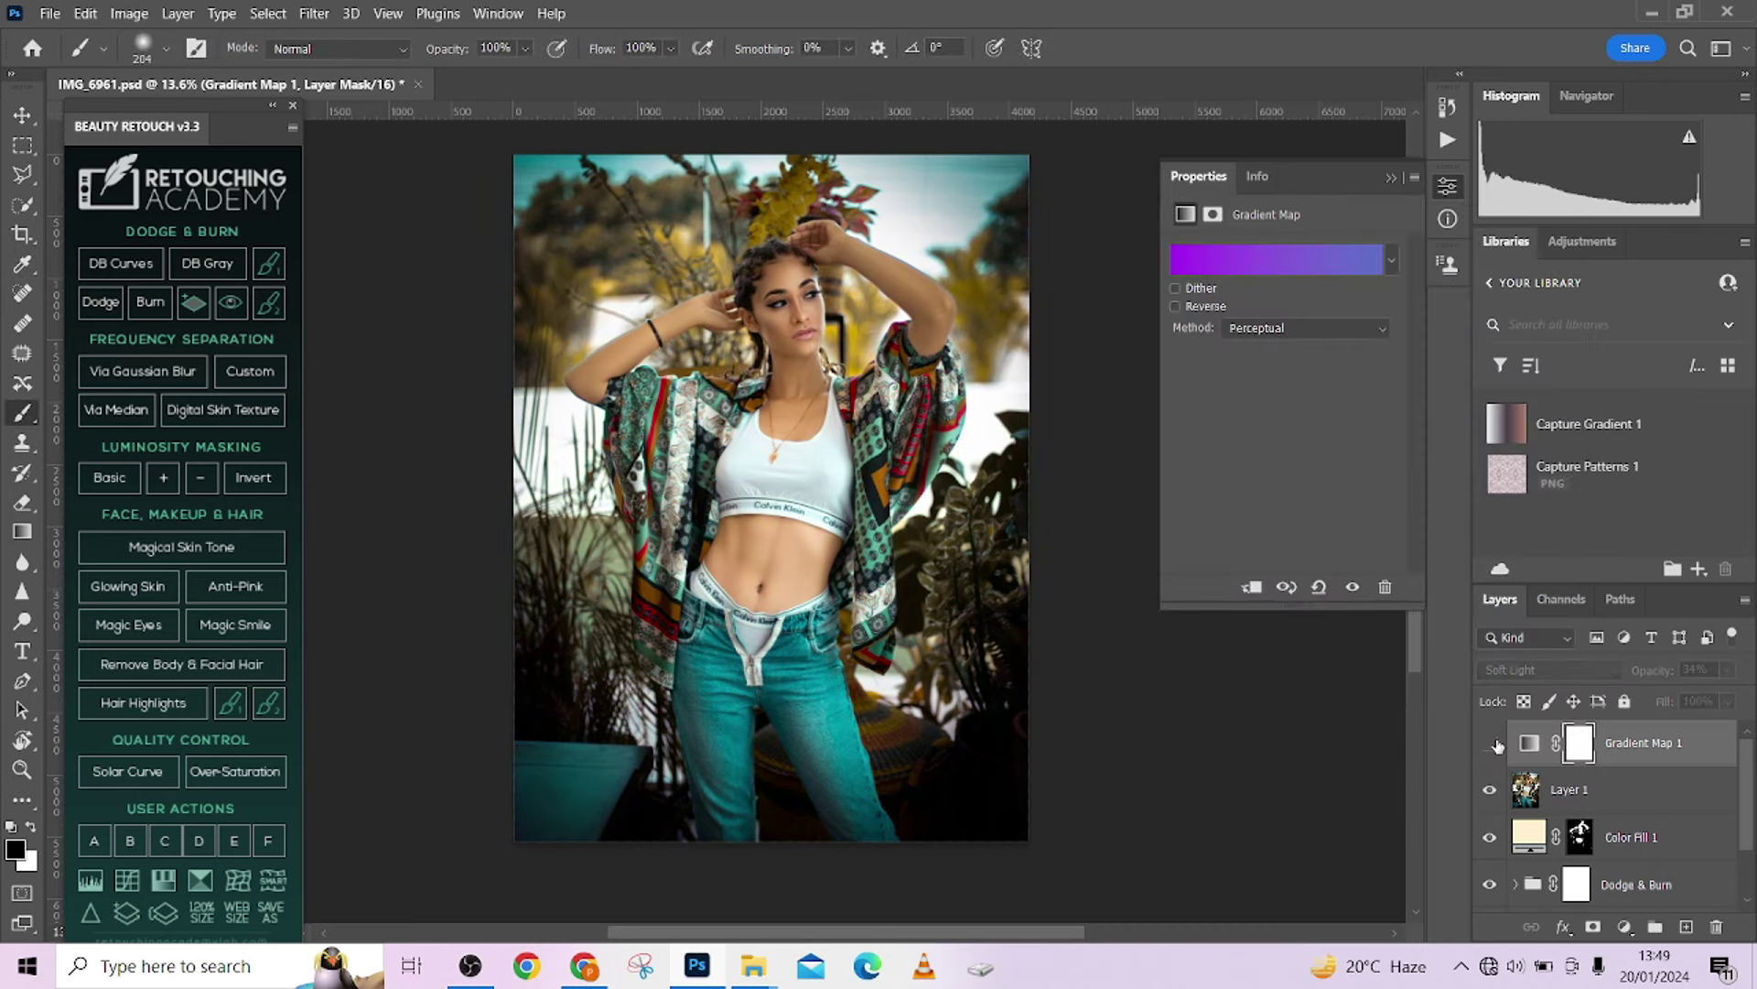
click(1492, 743)
scroll(864, 362, up, 3)
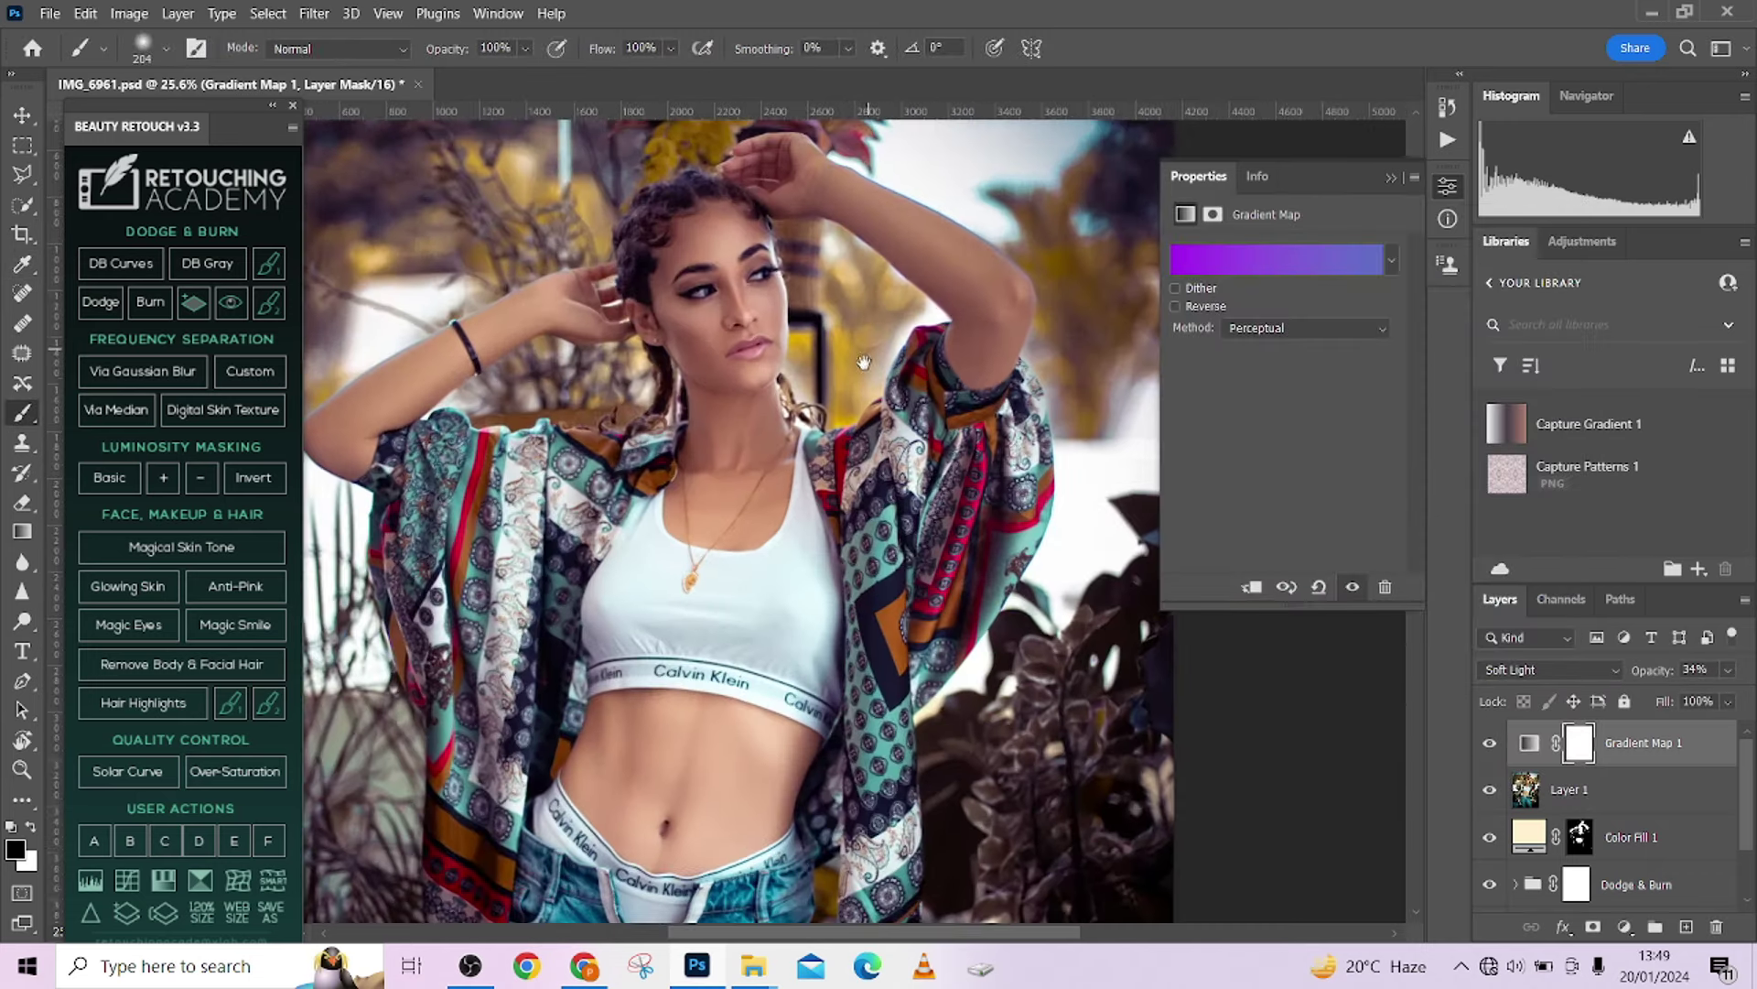
scroll(864, 362, down, 3)
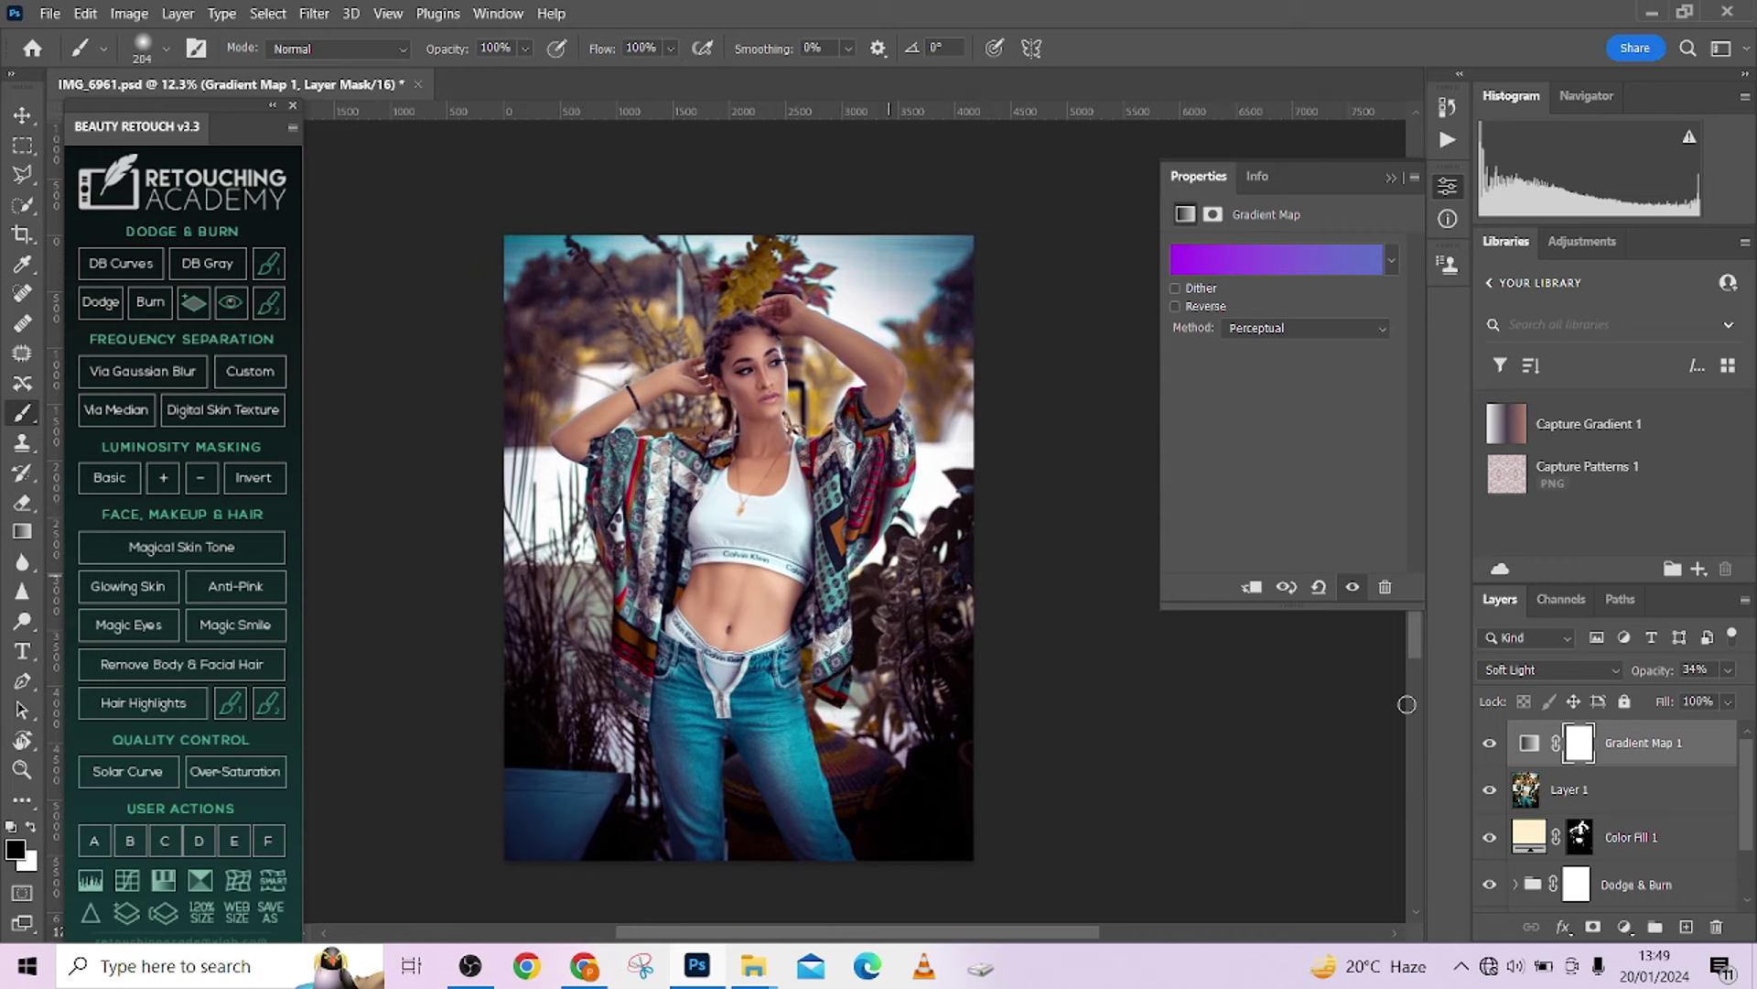
click(1490, 743)
click(1491, 743)
mouse_move(1661, 681)
mouse_down()
mouse_move(1643, 672)
mouse_move(1687, 688)
mouse_move(1660, 688)
mouse_move(1674, 682)
mouse_up()
Add a Color Lookup layer and step through 2Strip, 3Strip and Crisp_Warm presets.
click(1626, 926)
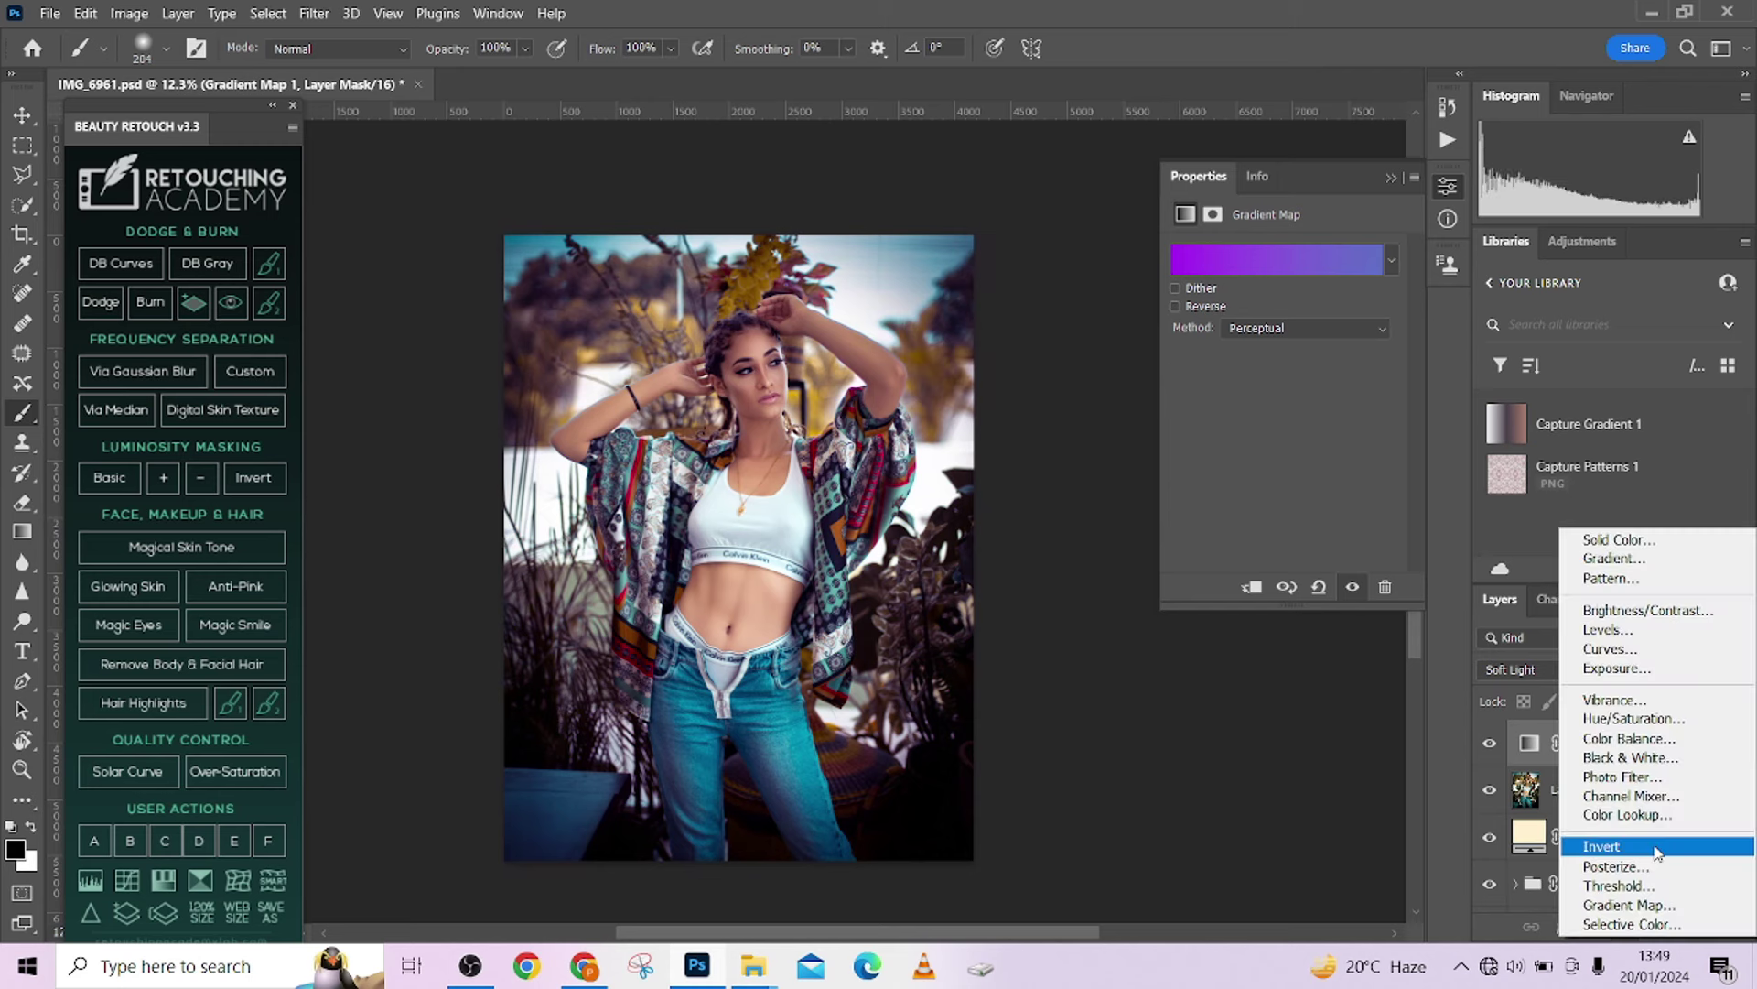
click(1625, 819)
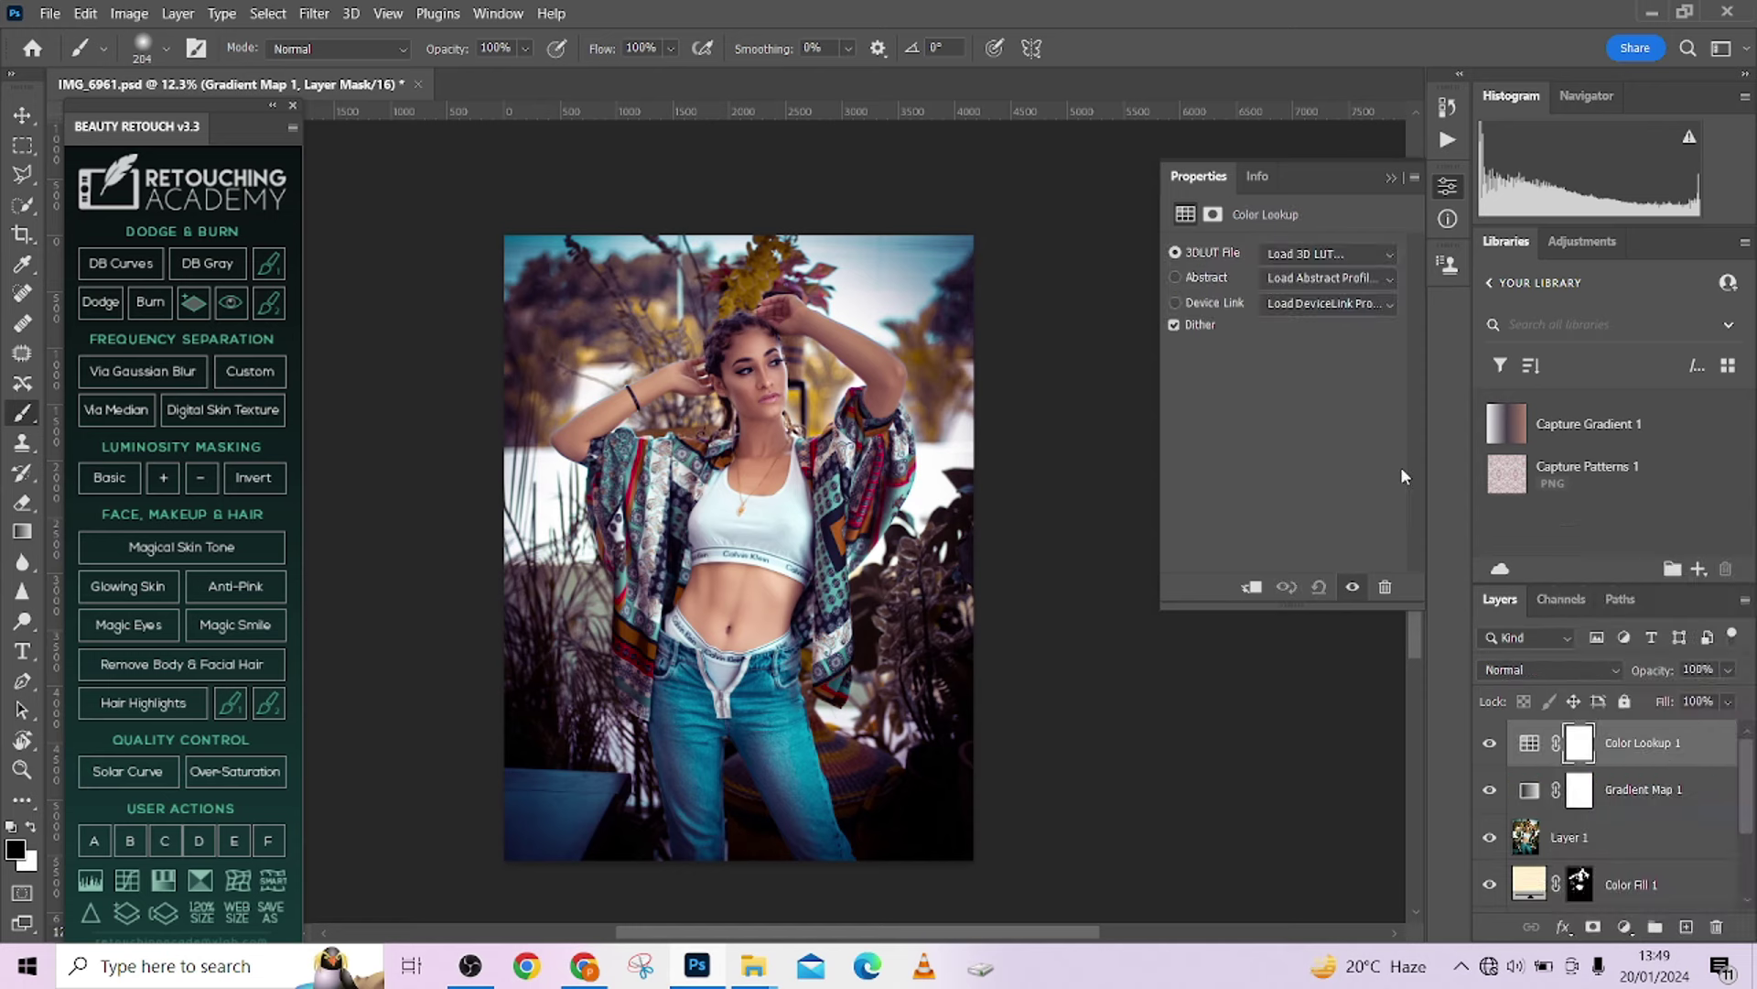
click(1312, 256)
click(1315, 276)
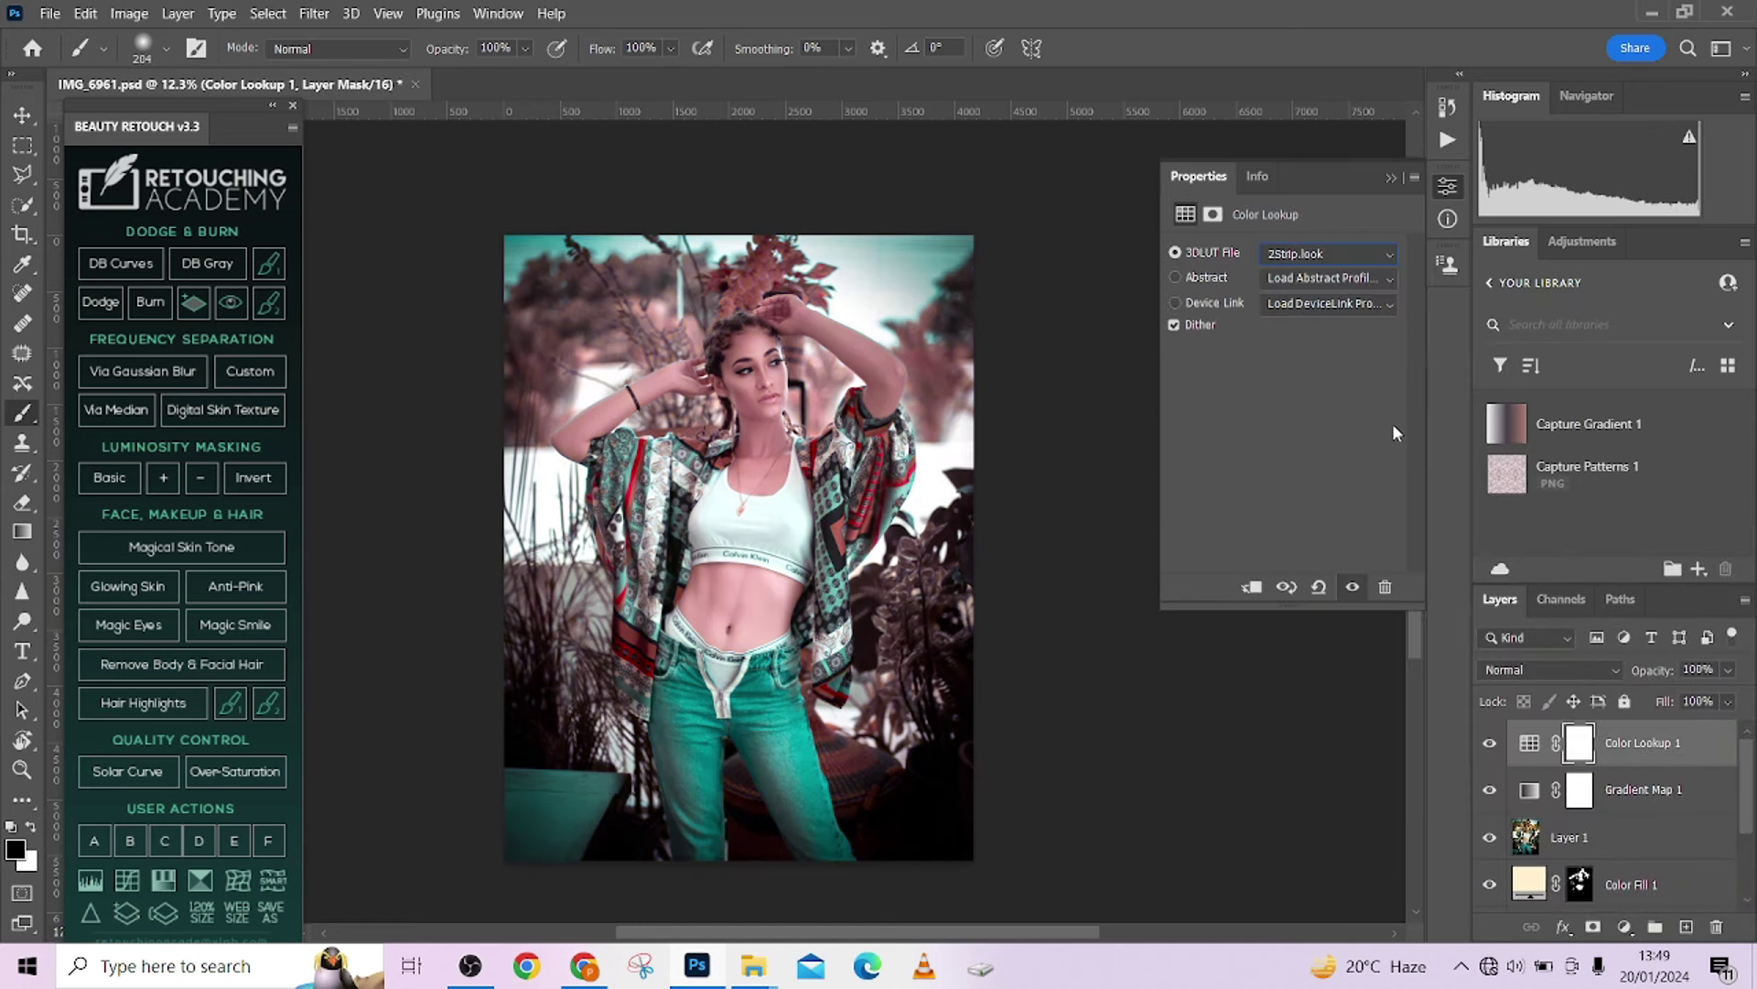
key(Down)
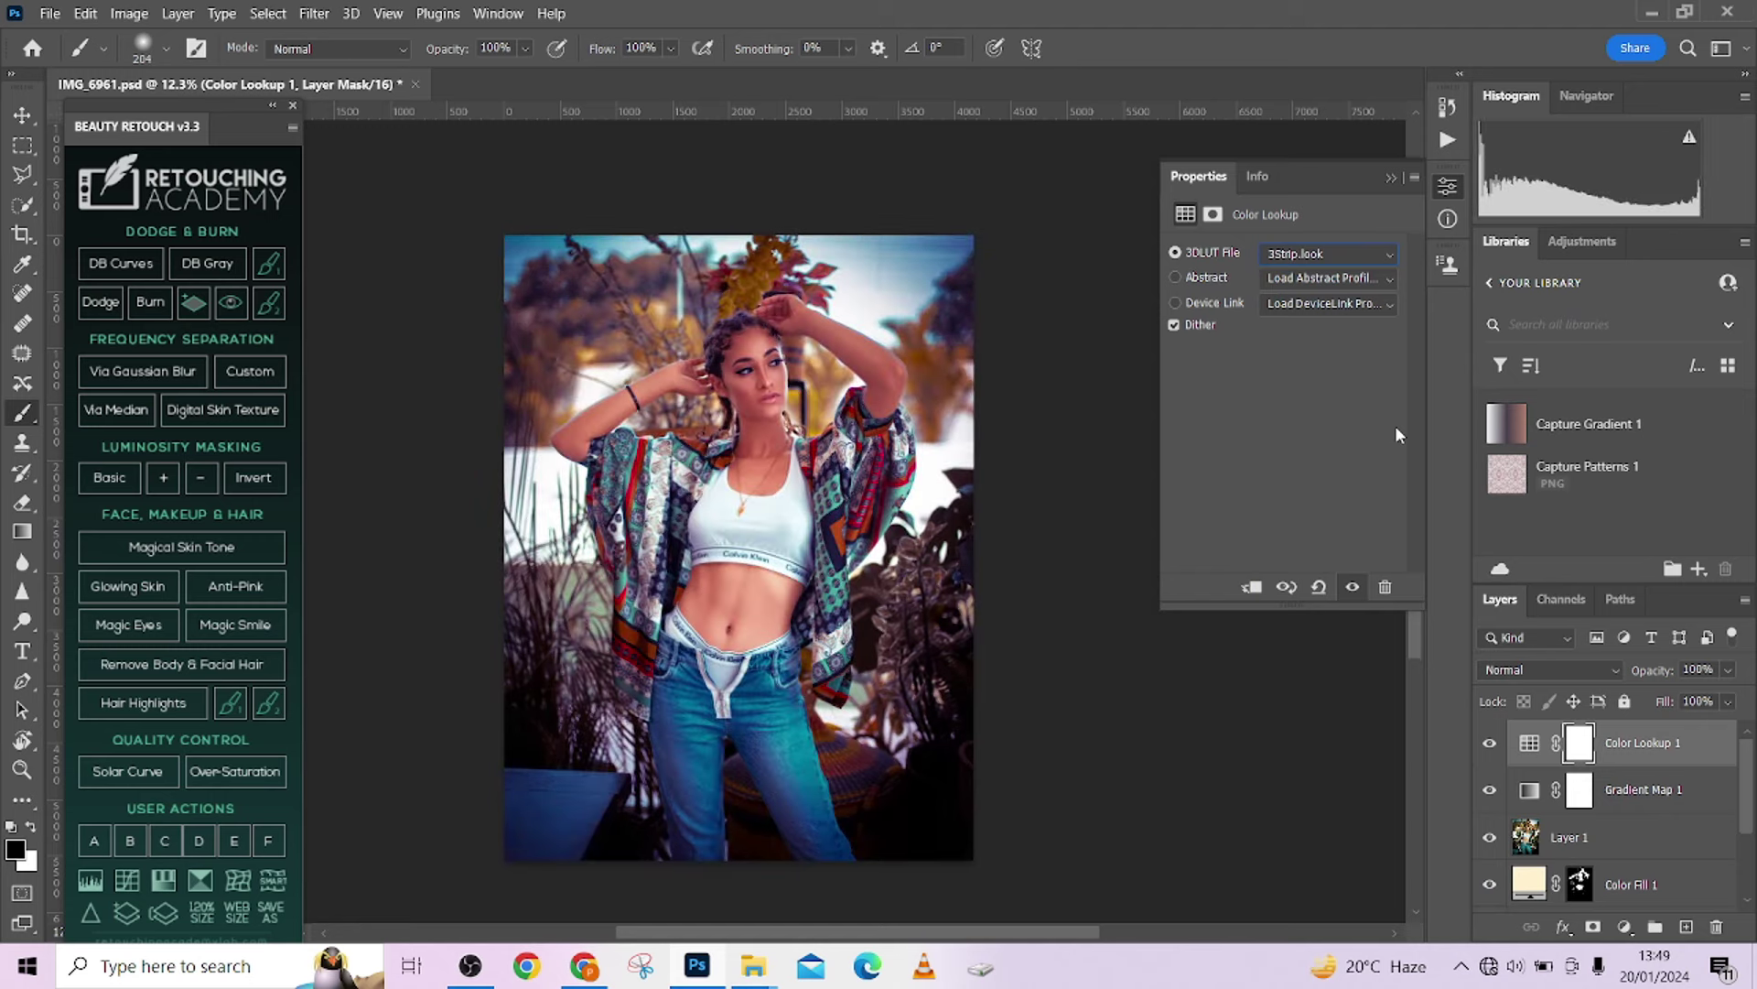
key(Down)
key(Down)
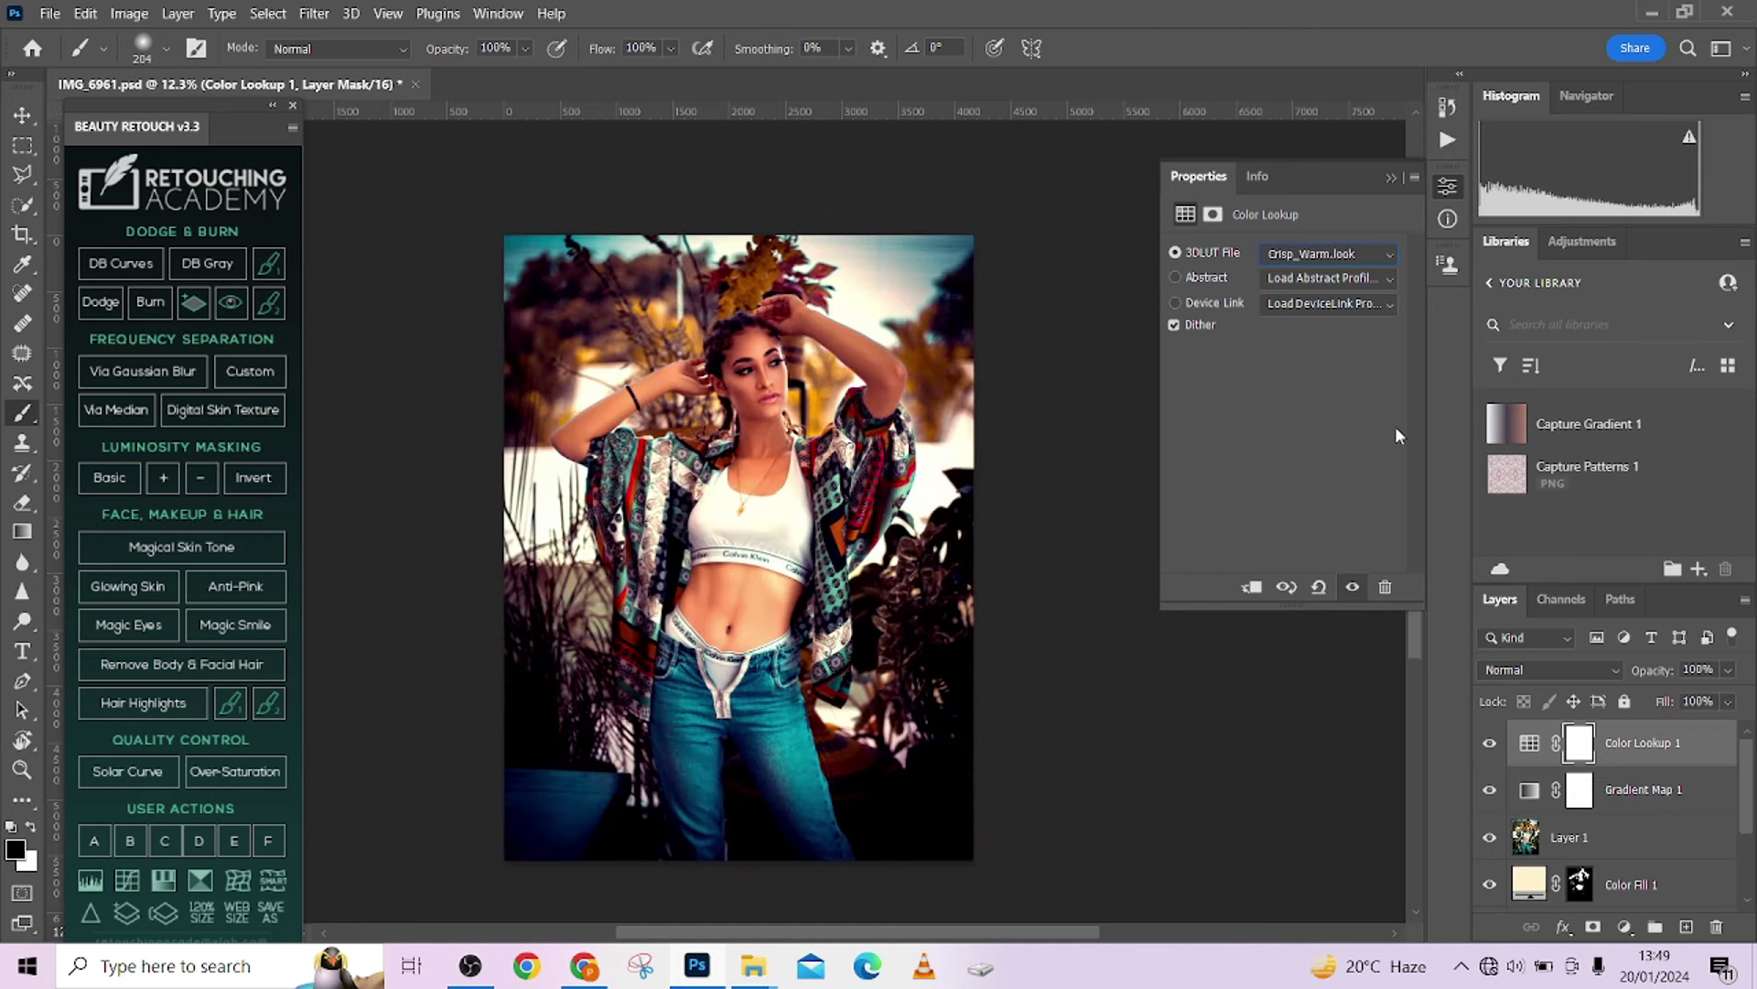
key(Down)
key(Up)
Lower the lookup layer's fill to about 16% and switch to TensionGreen.3DL.
click(1729, 702)
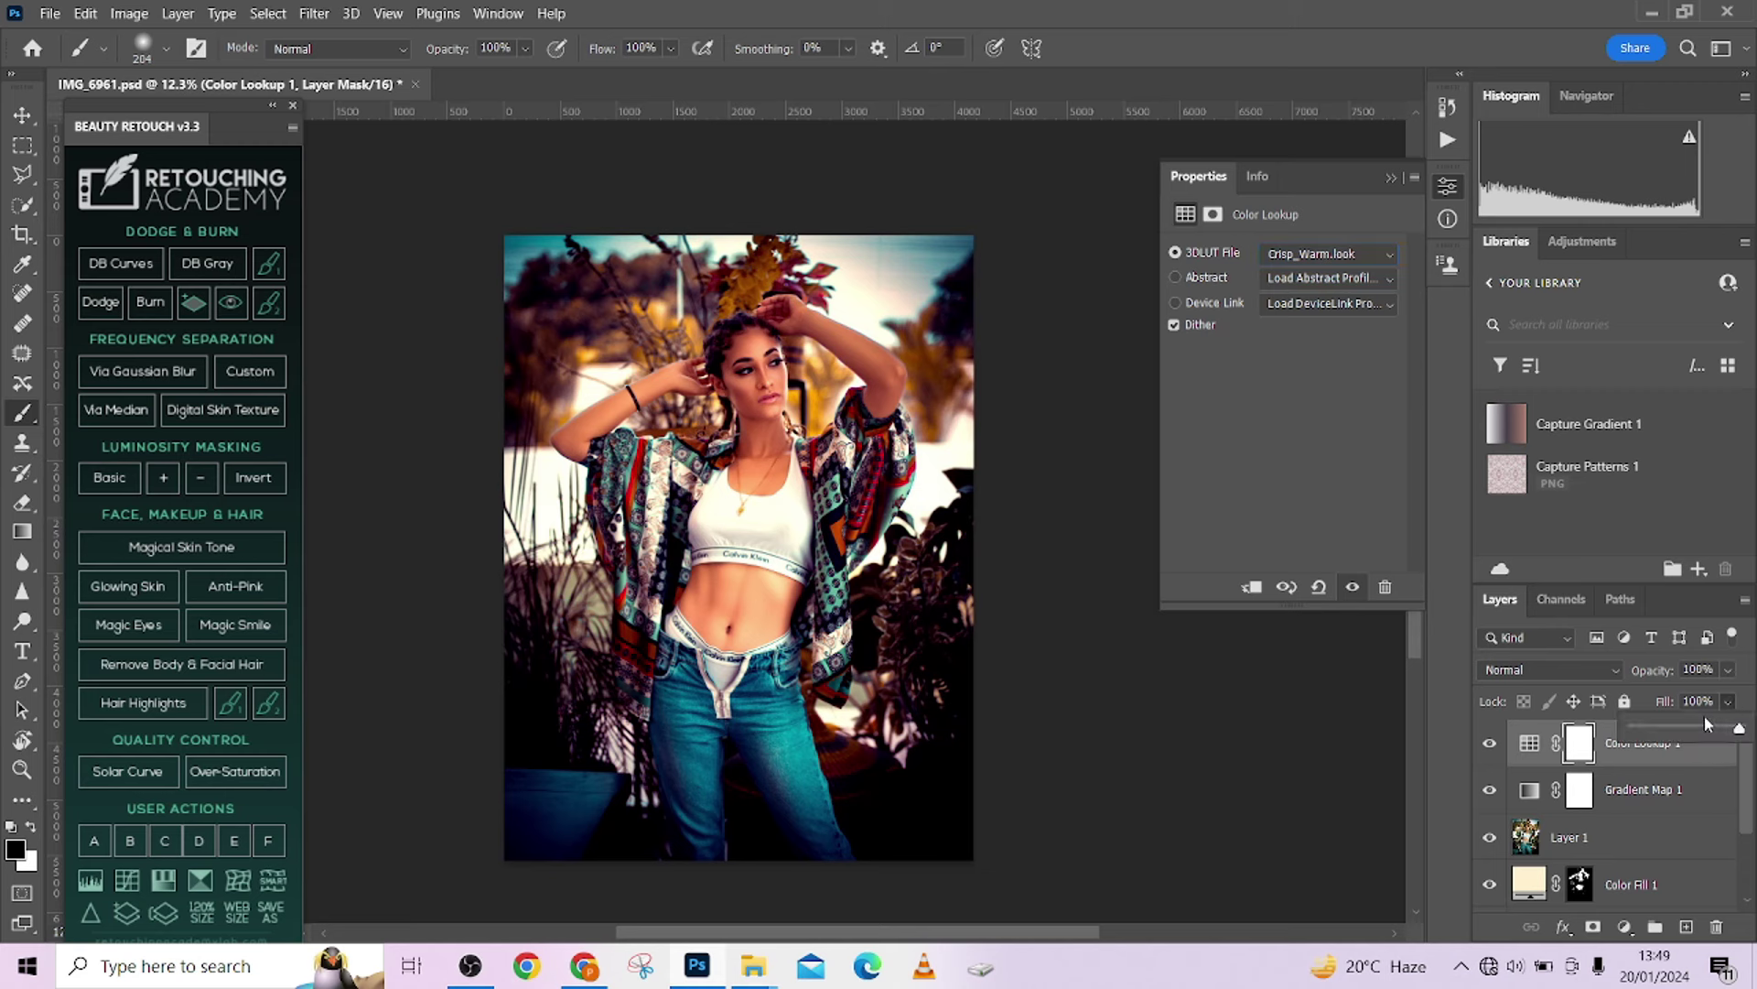
drag(1664, 732, 1661, 733)
click(1663, 744)
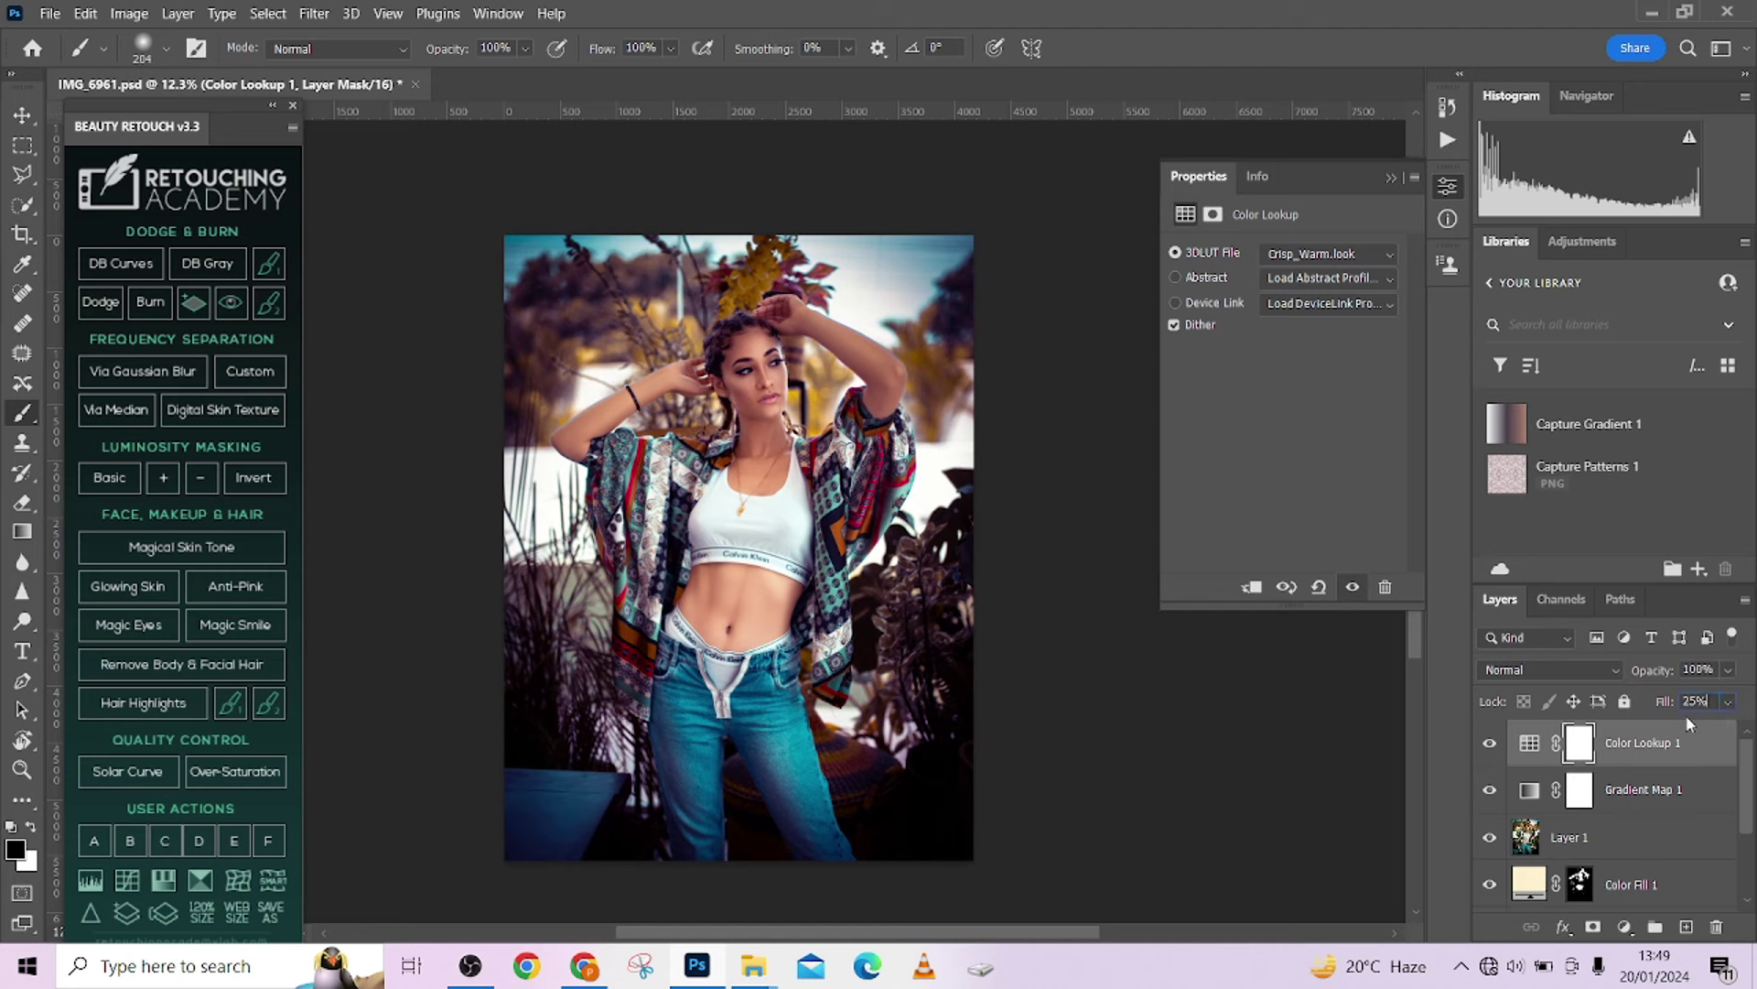
click(1729, 702)
drag(1658, 729, 1651, 729)
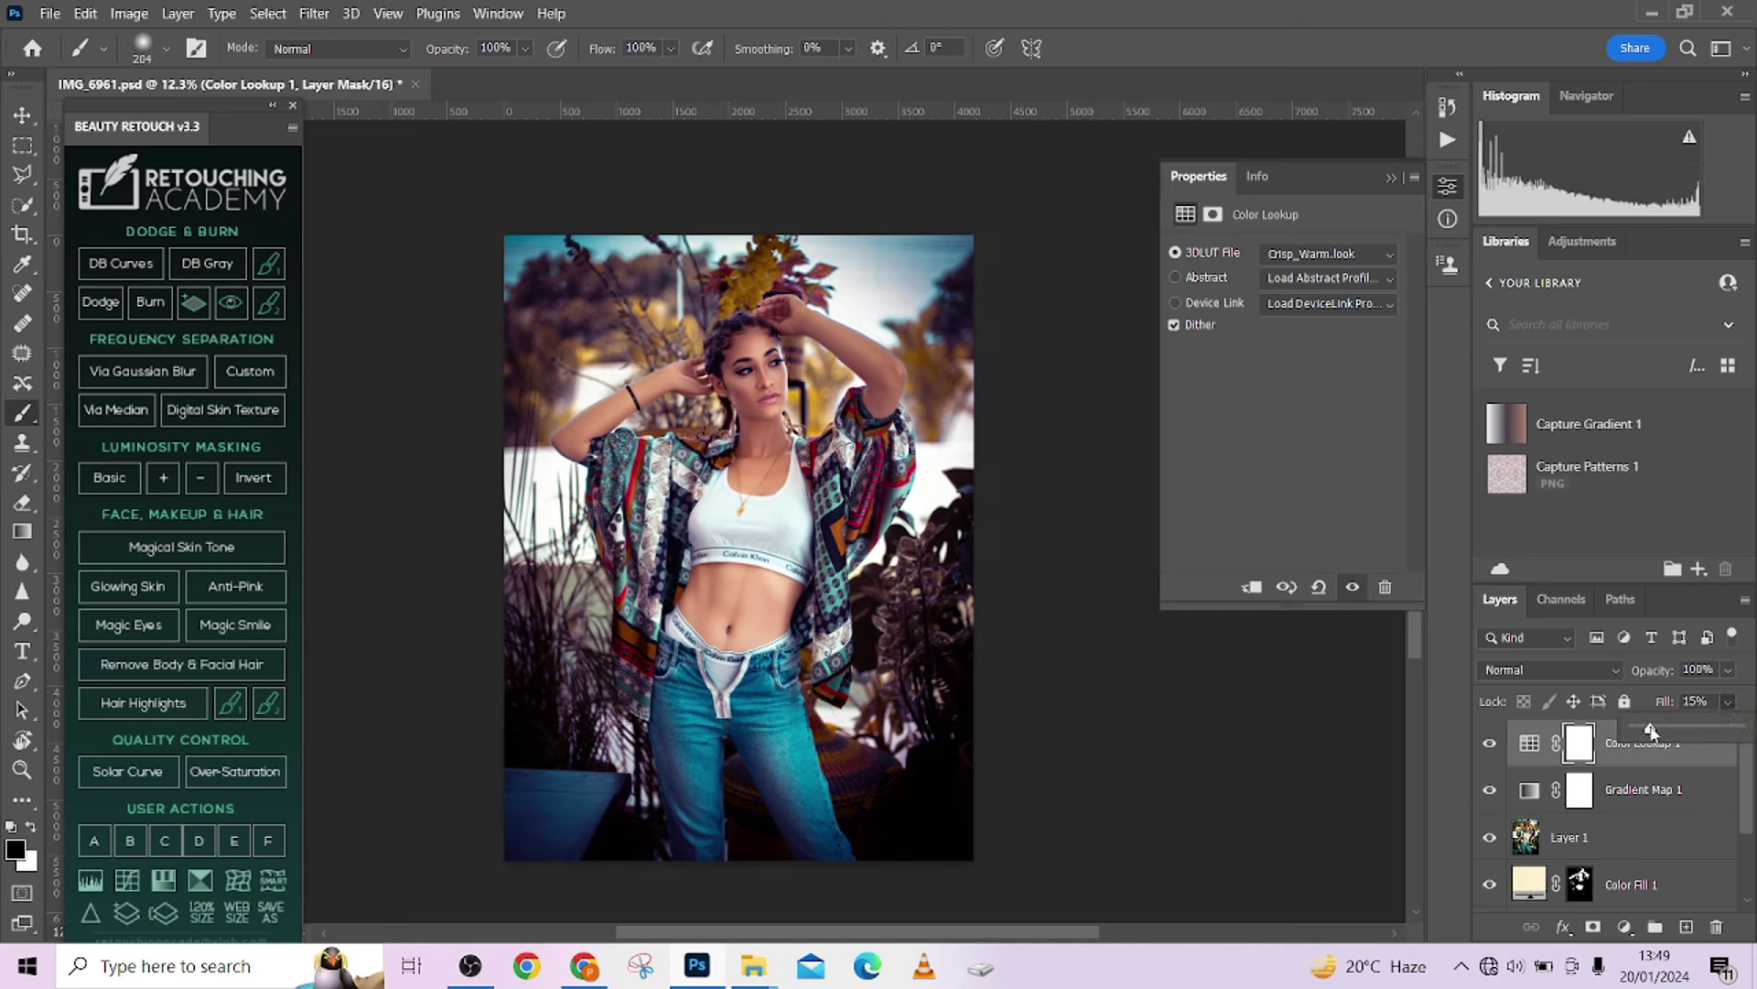
click(1345, 256)
click(1312, 896)
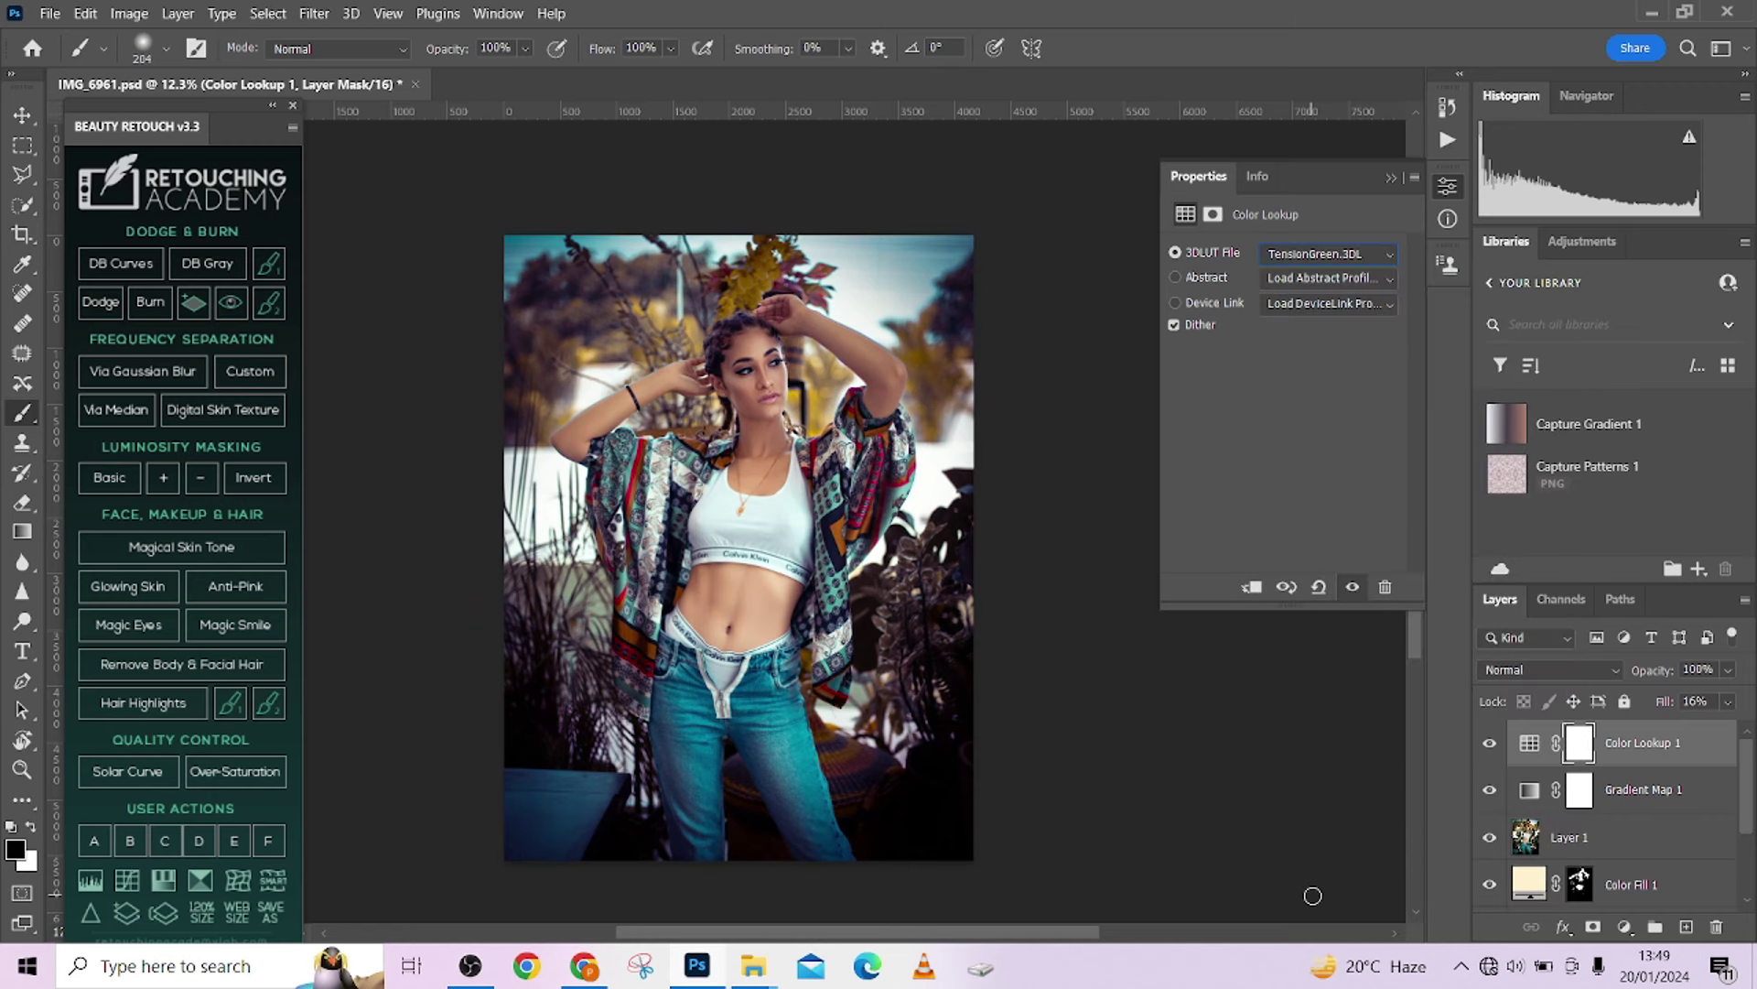
Audition NightFromDay, LateSunset, Kodak 5218 and HorrorBlue presets with fill ending at 20%.
key(Up)
key(Up)
key(Up)
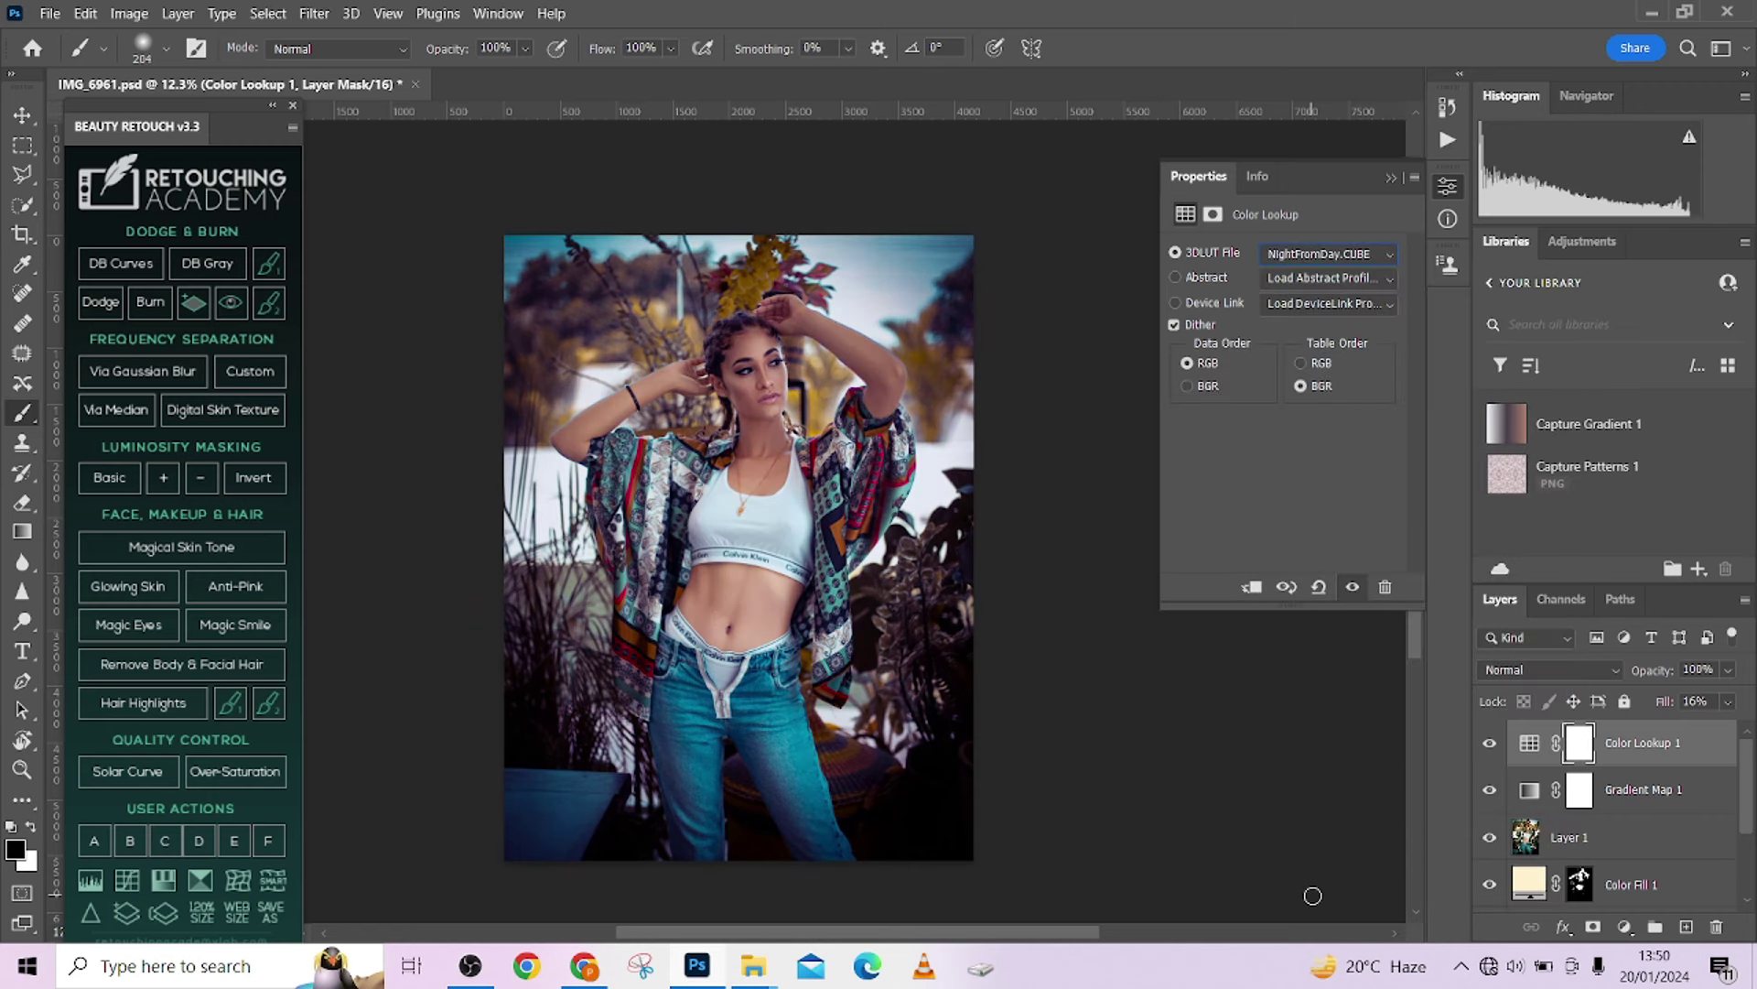
key(Up)
key(Up)
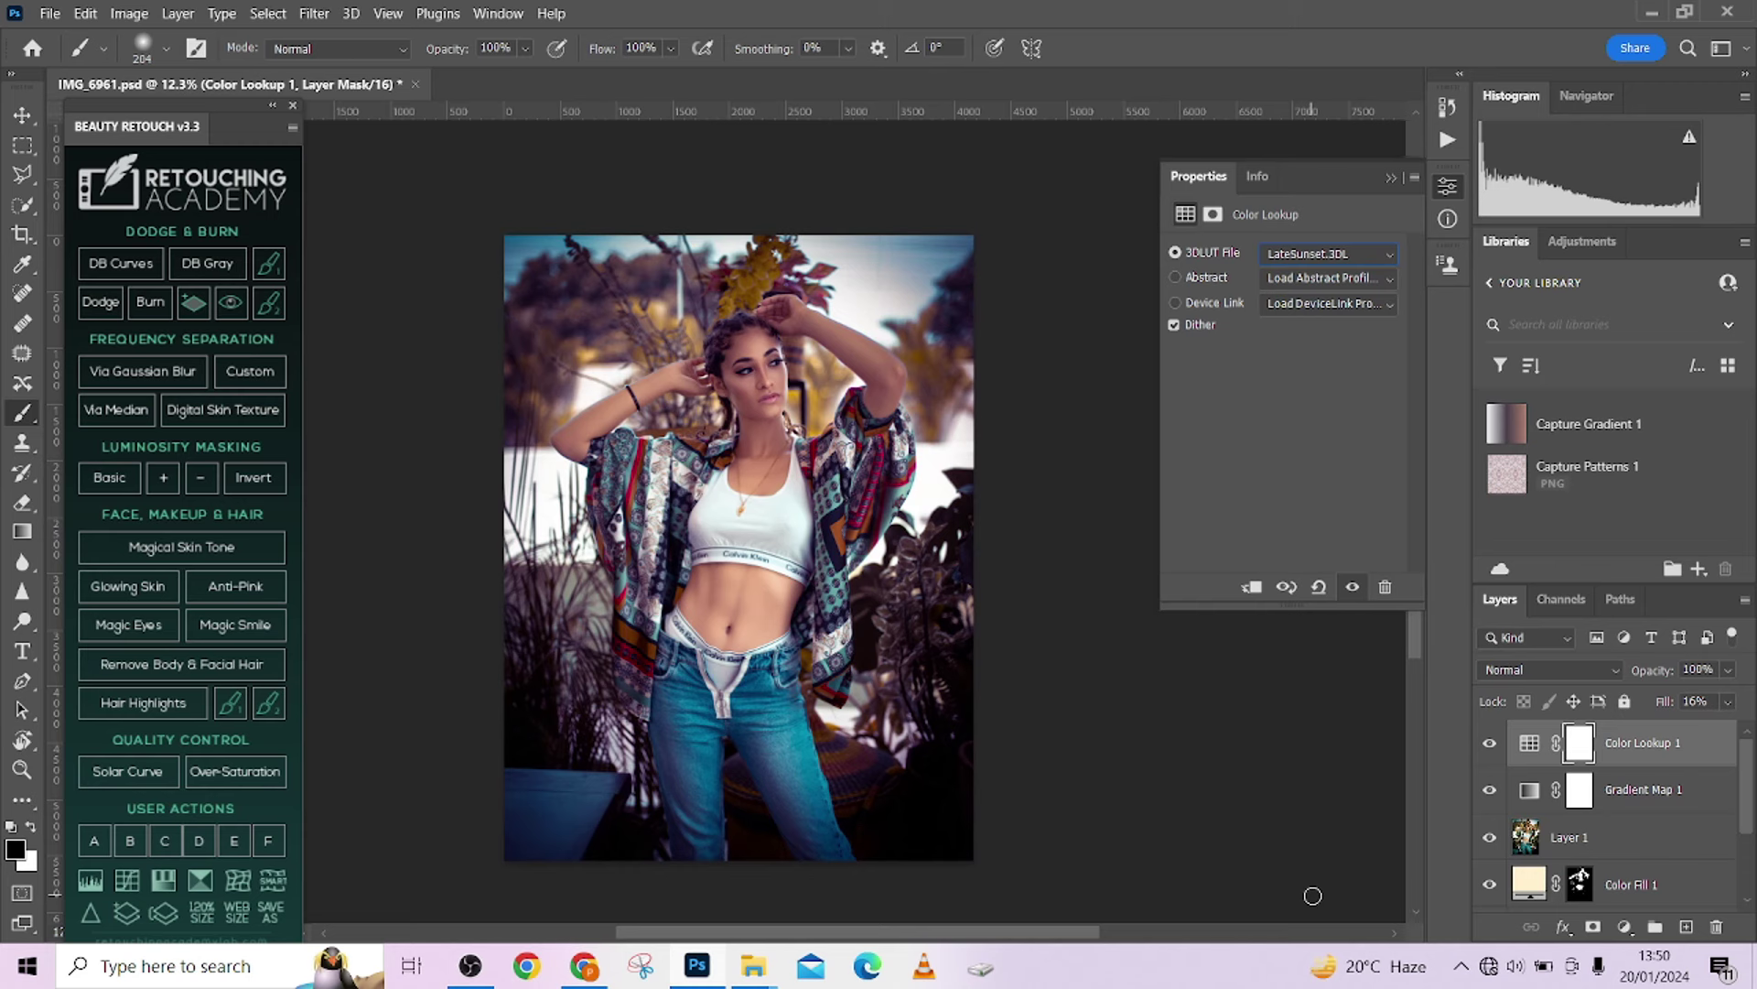
drag(1660, 710, 1675, 713)
click(1309, 254)
click(1322, 763)
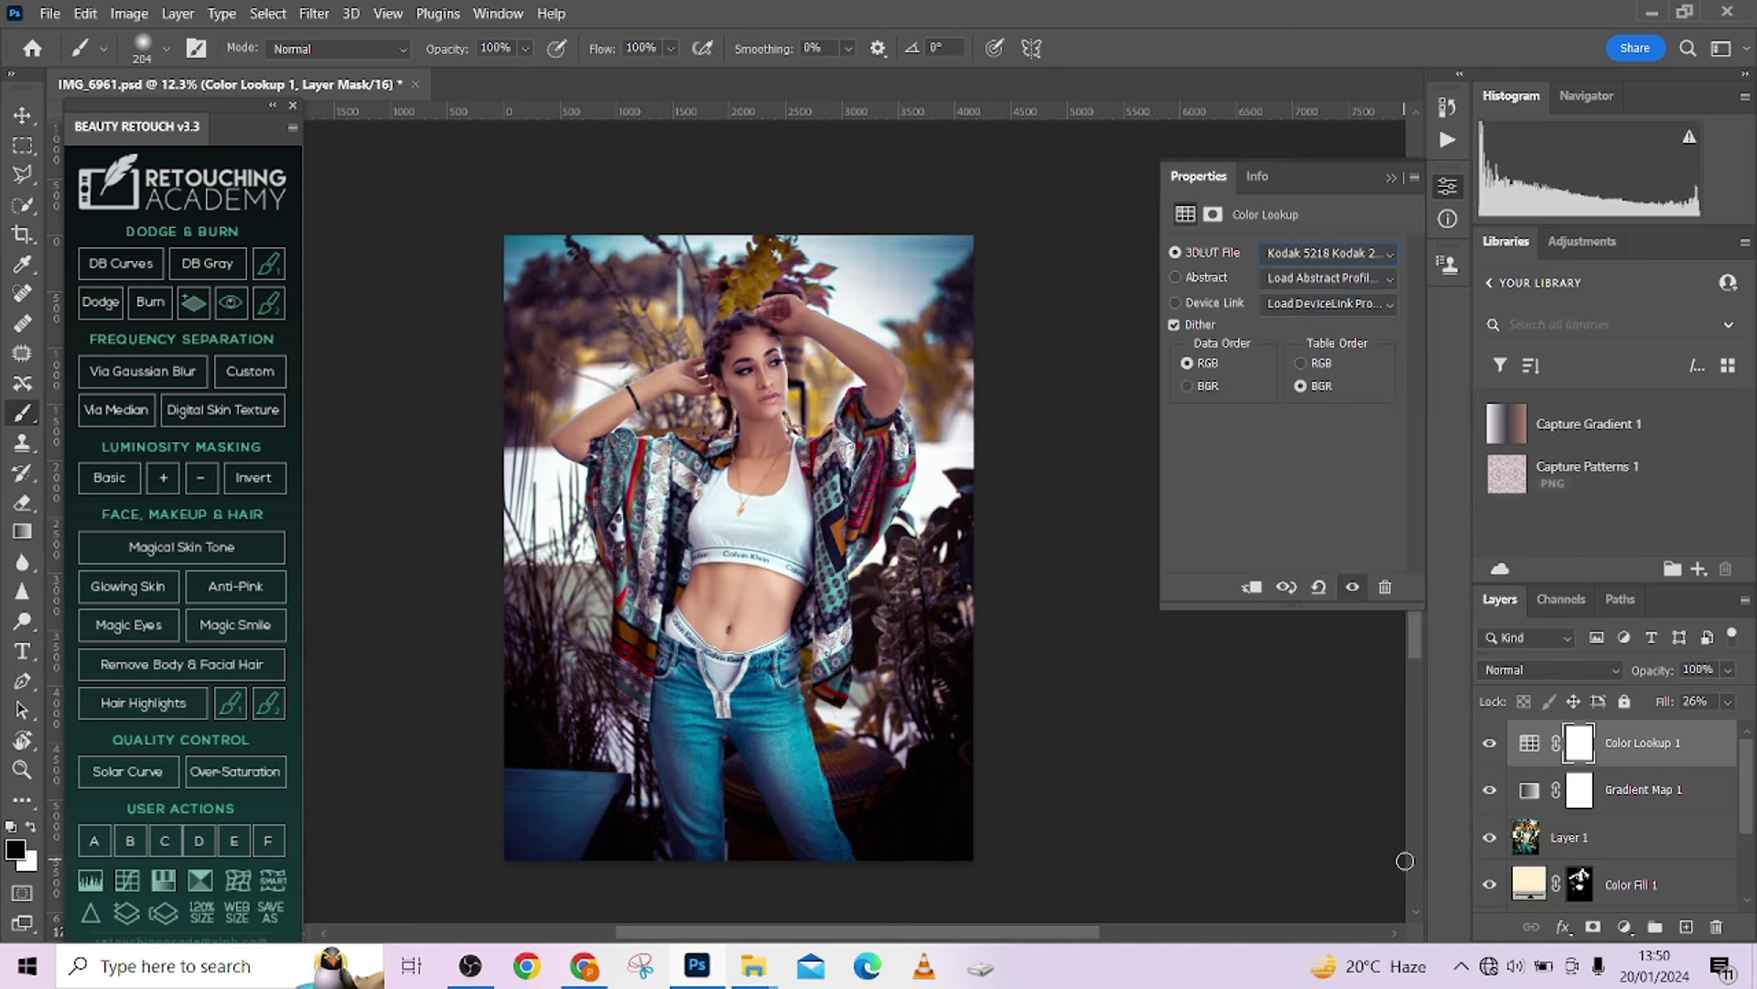
key(Up)
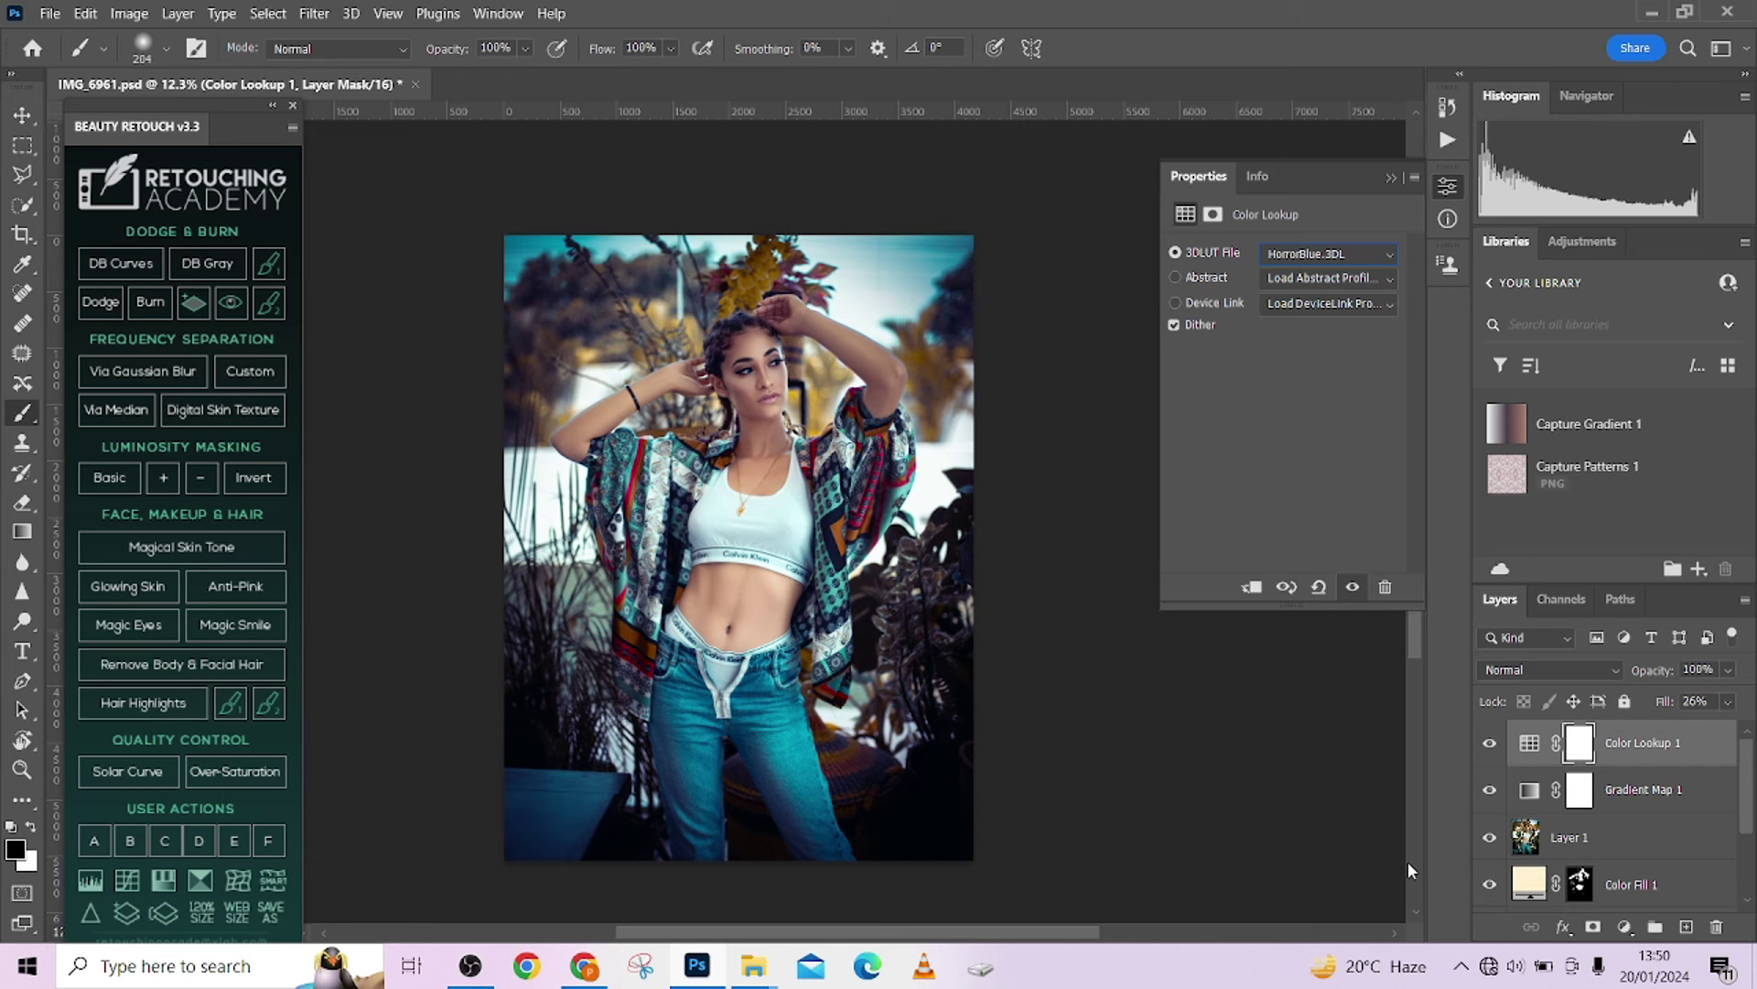
mouse_move(1660, 706)
mouse_down()
mouse_move(1727, 706)
mouse_move(1618, 700)
mouse_move(1659, 705)
mouse_up()
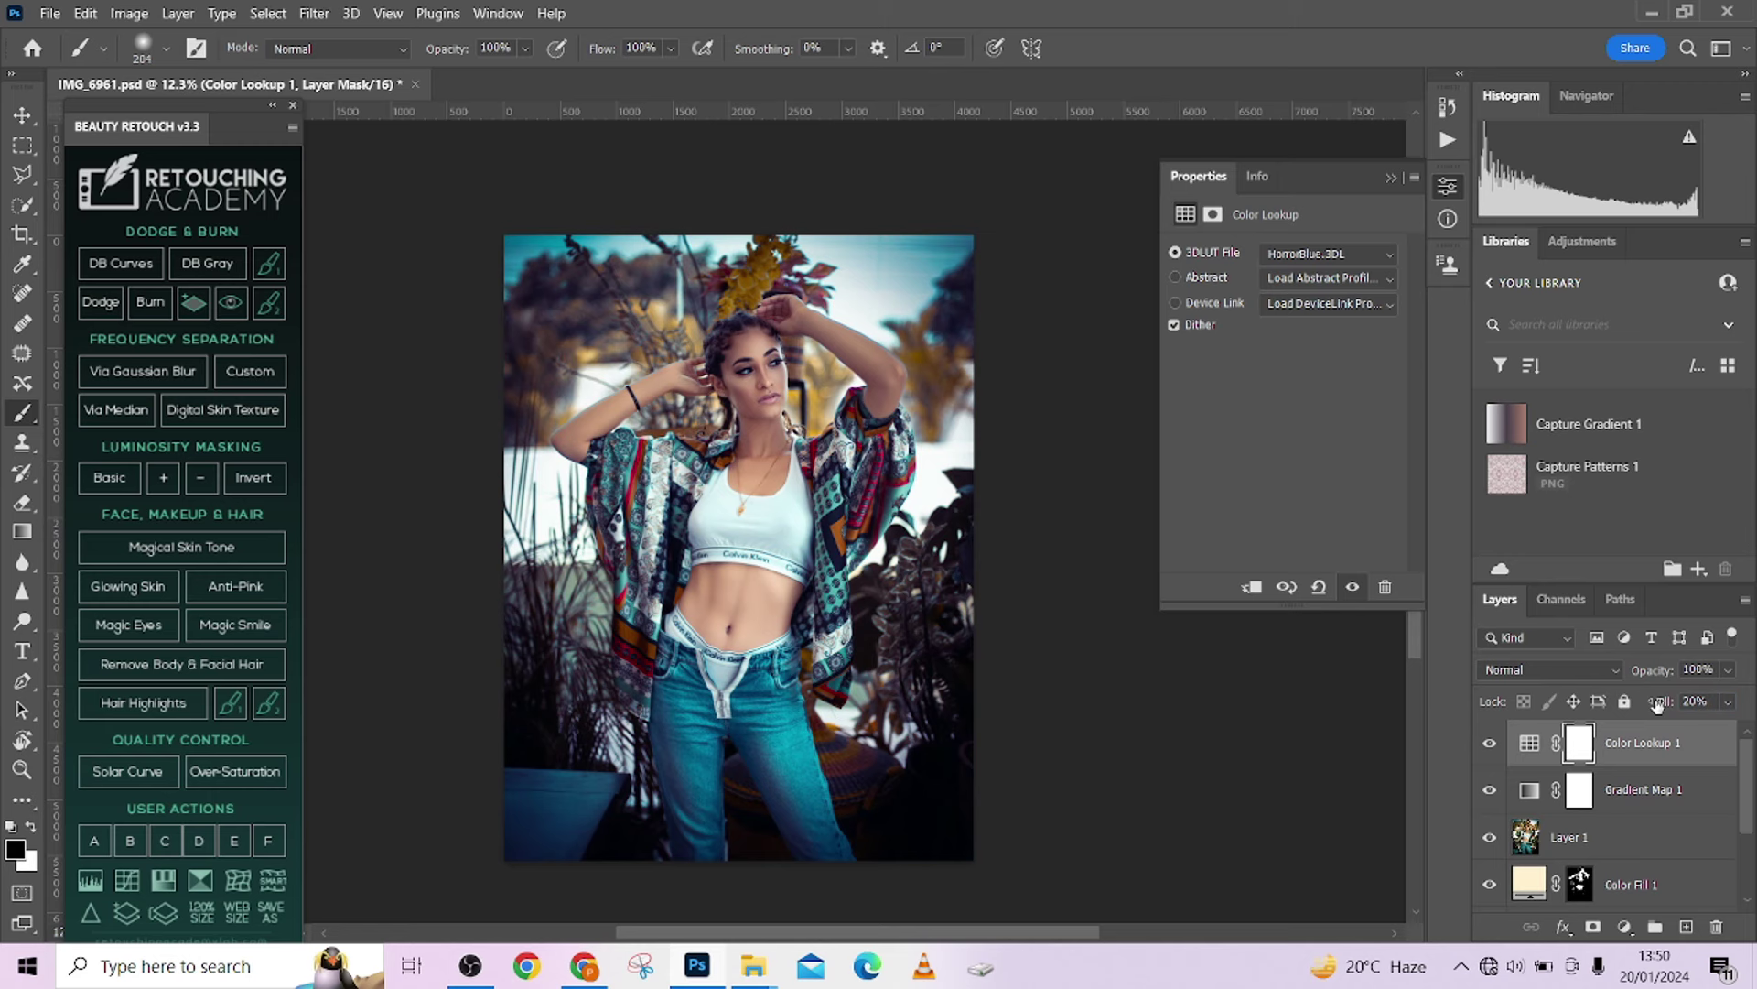
Compare the lookup layer on and off, then choose Crisp_Warm.look.
click(1487, 746)
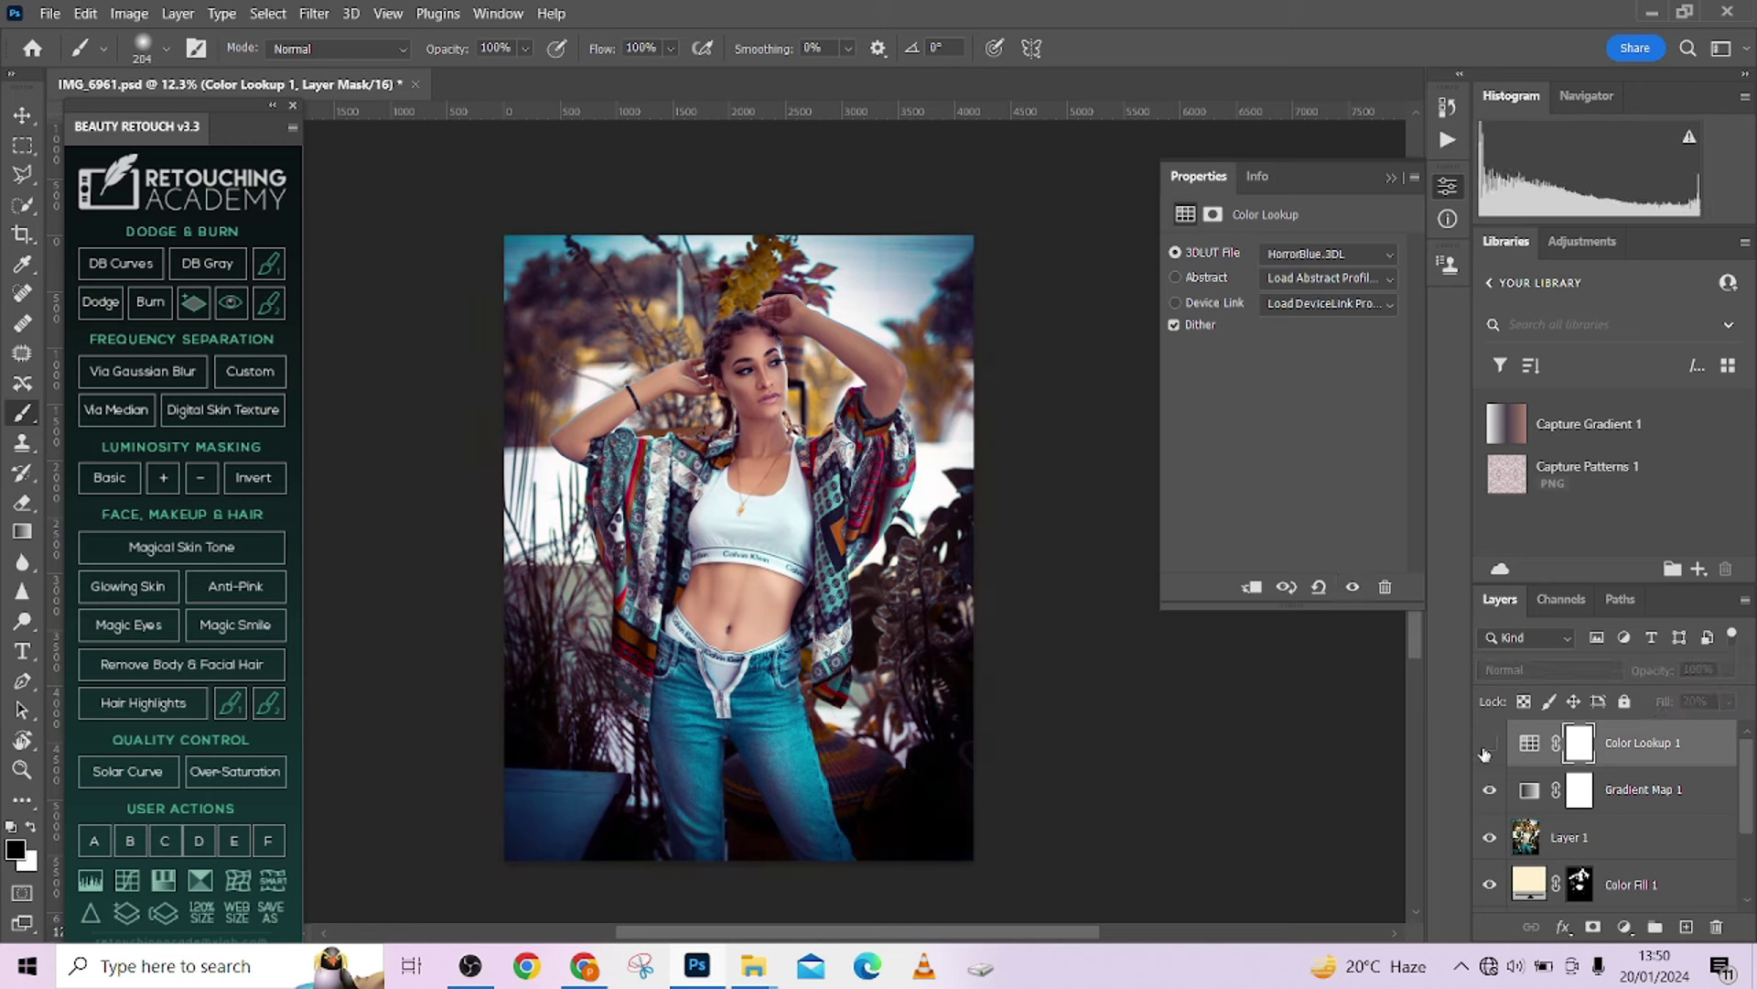
click(1486, 746)
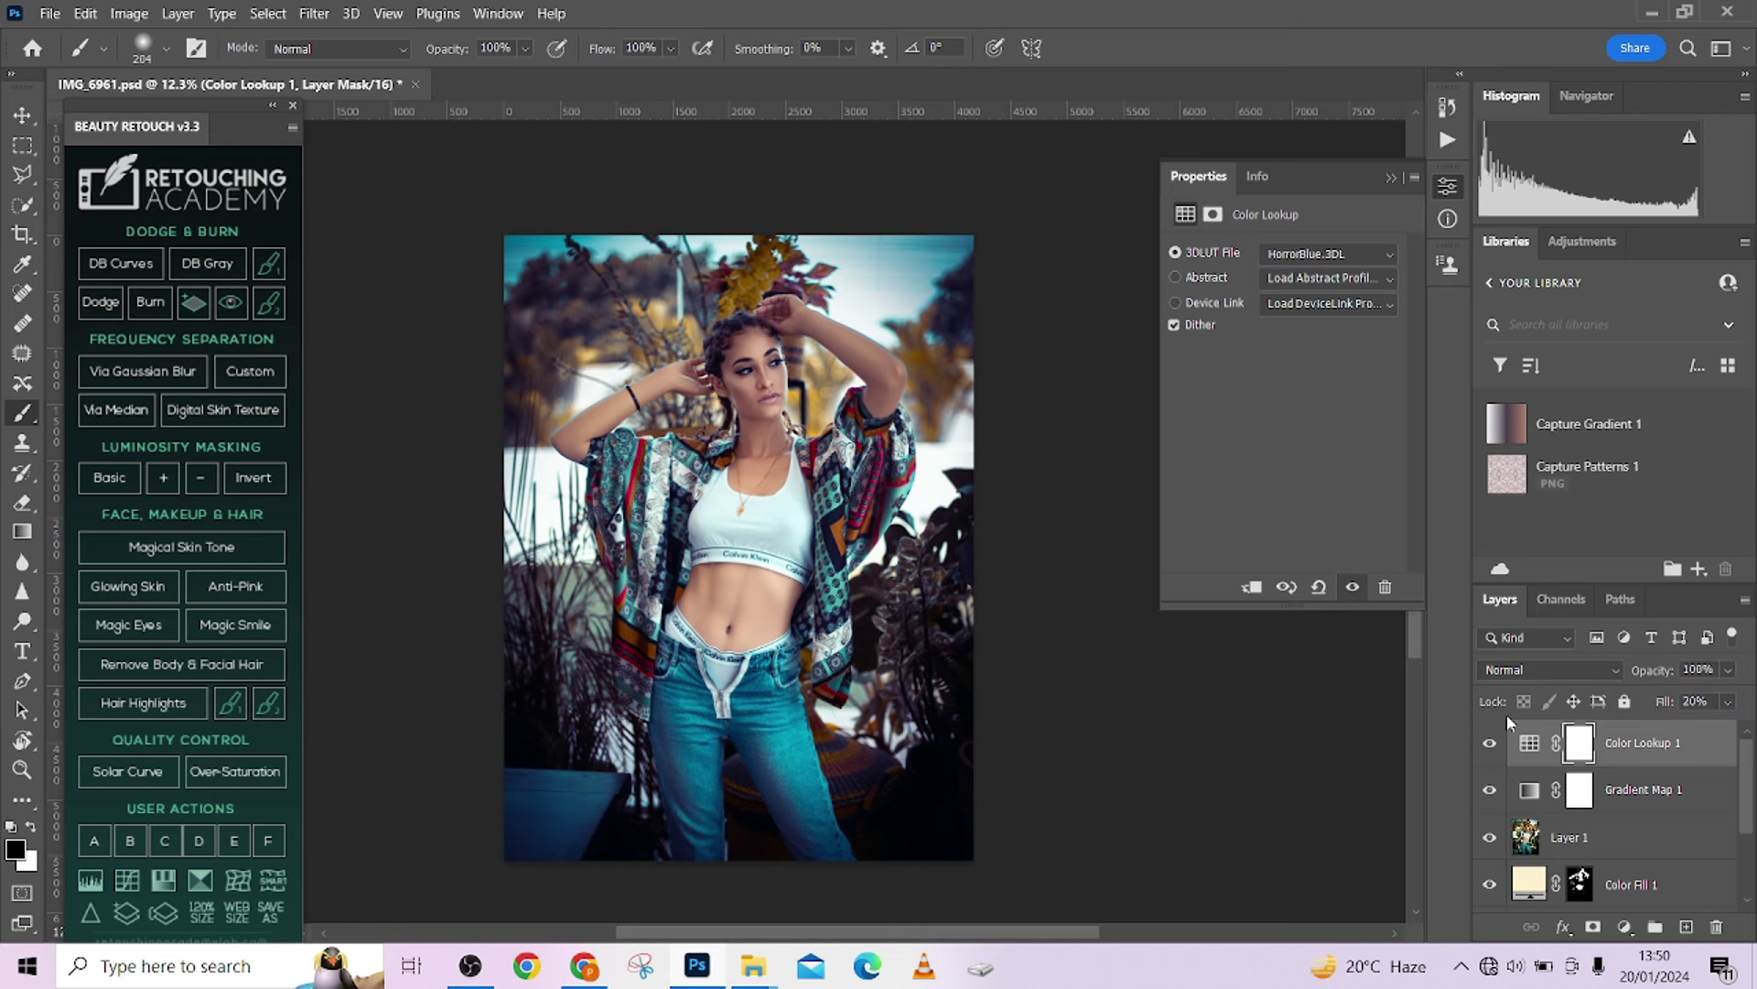
click(1311, 258)
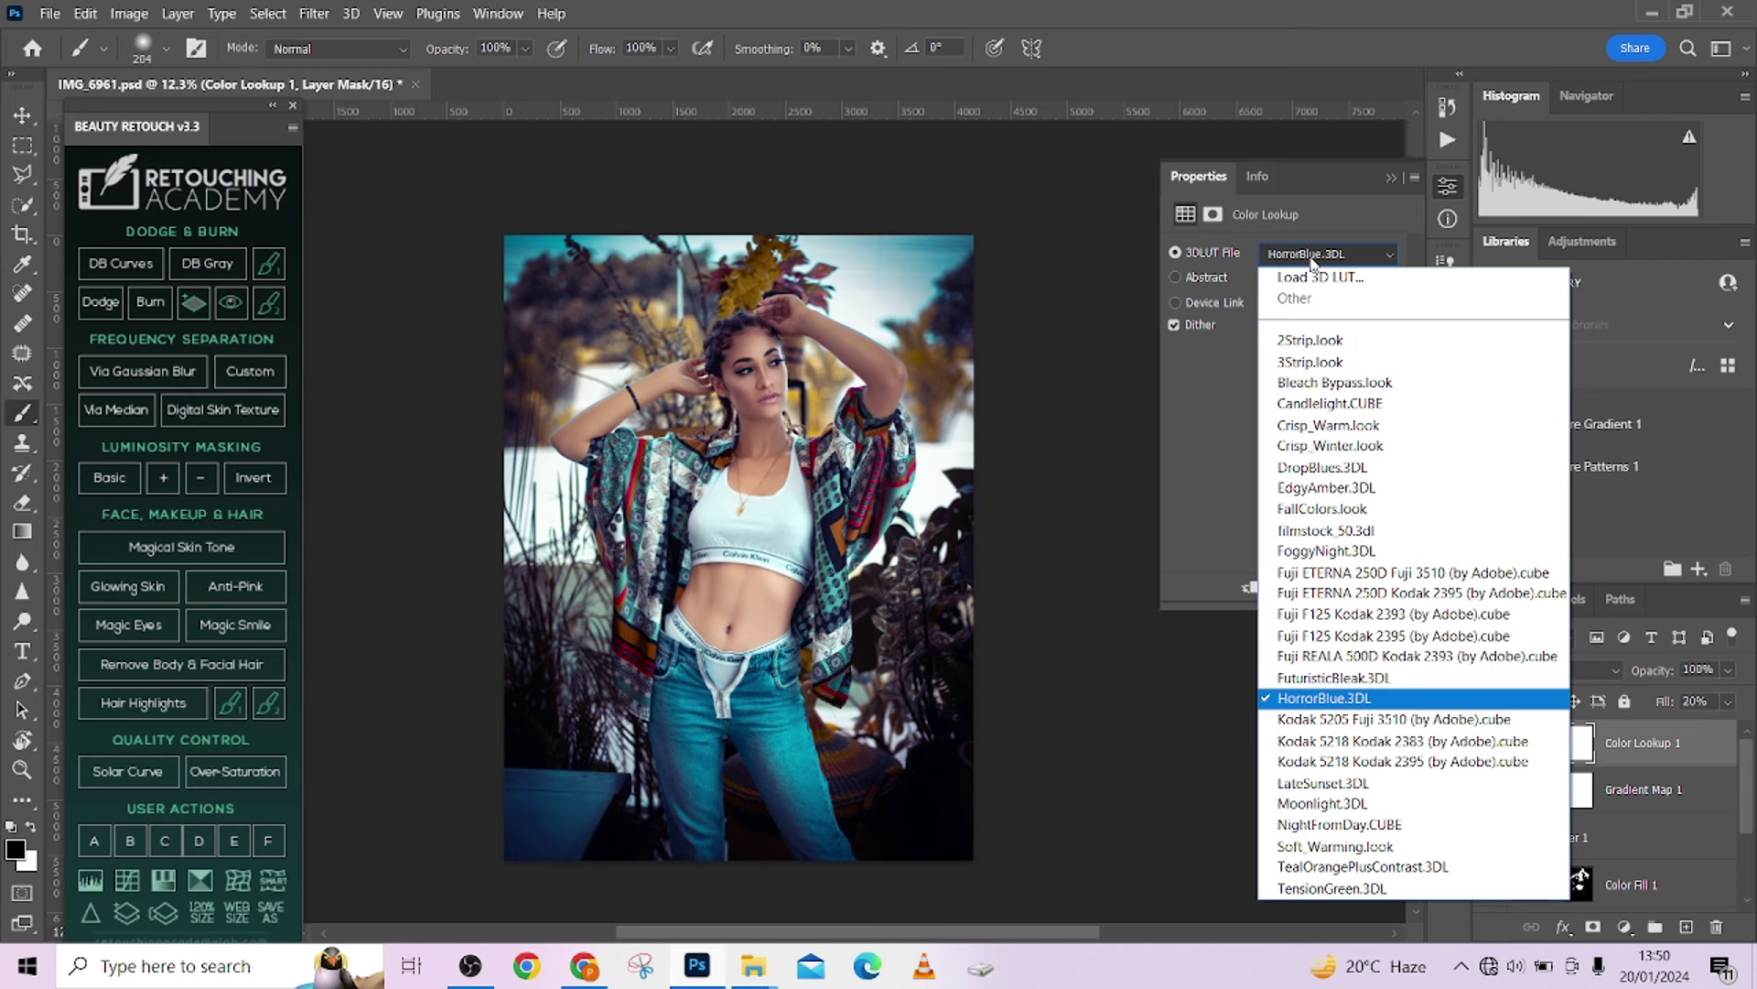
click(1320, 427)
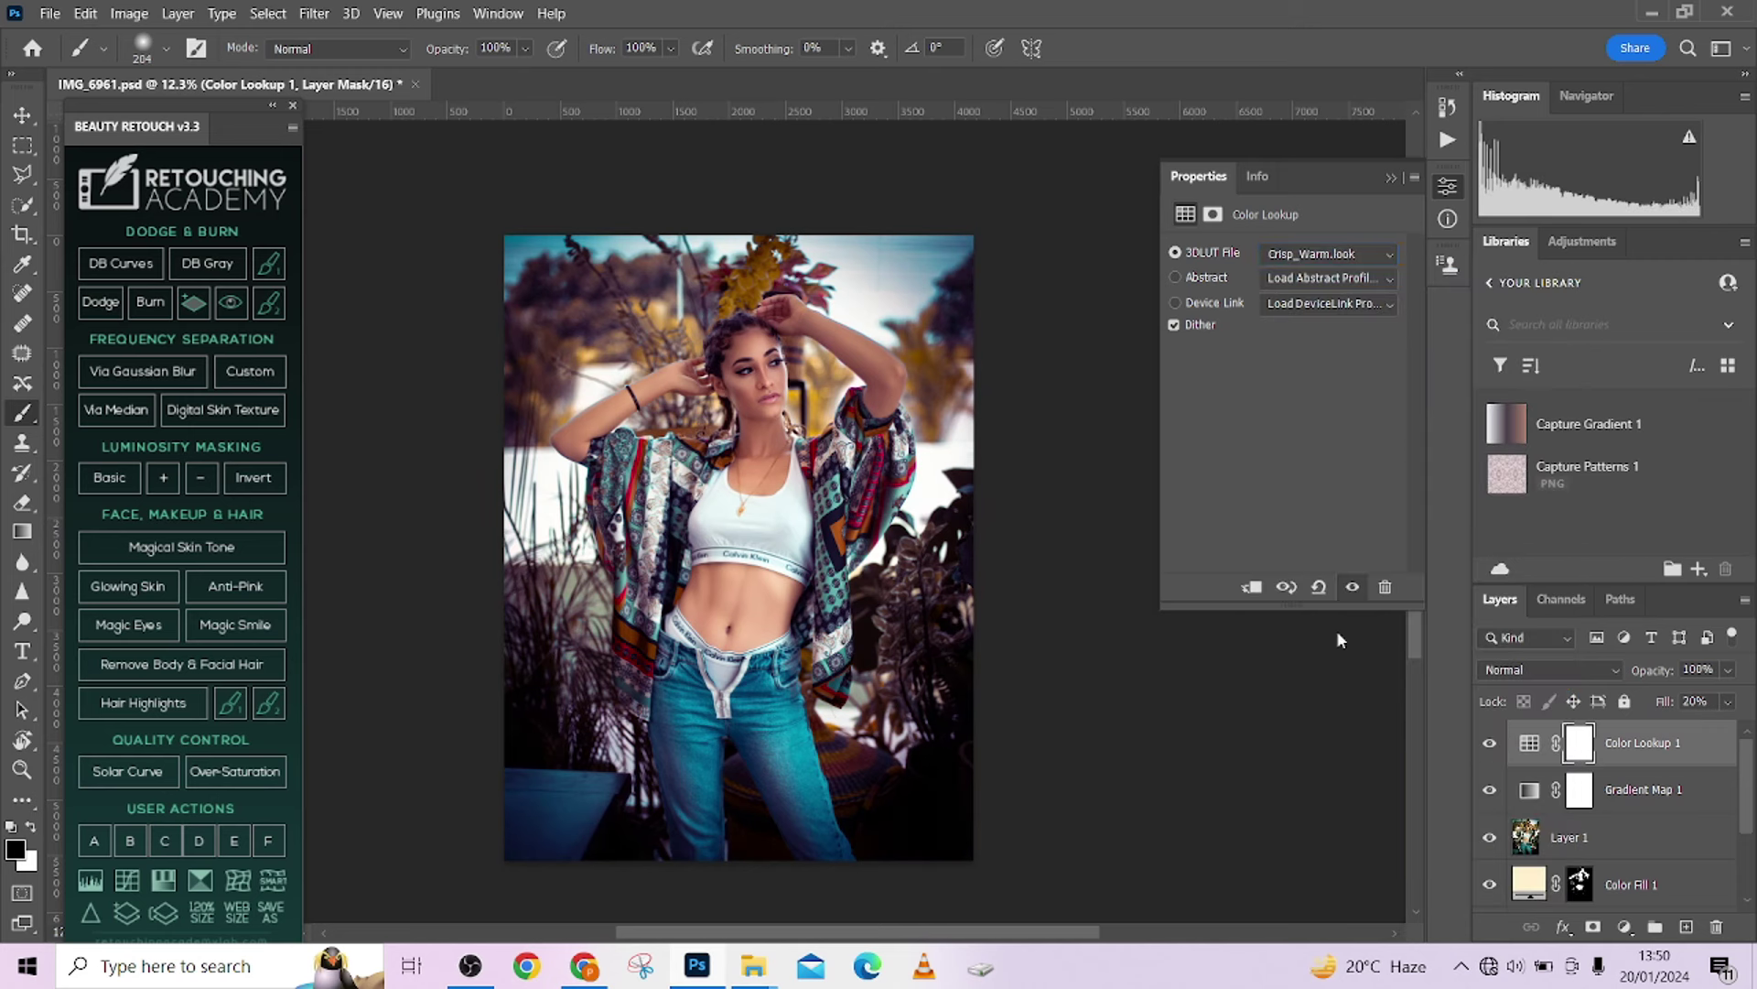
scroll(769, 418, up, 5)
scroll(764, 402, down, 5)
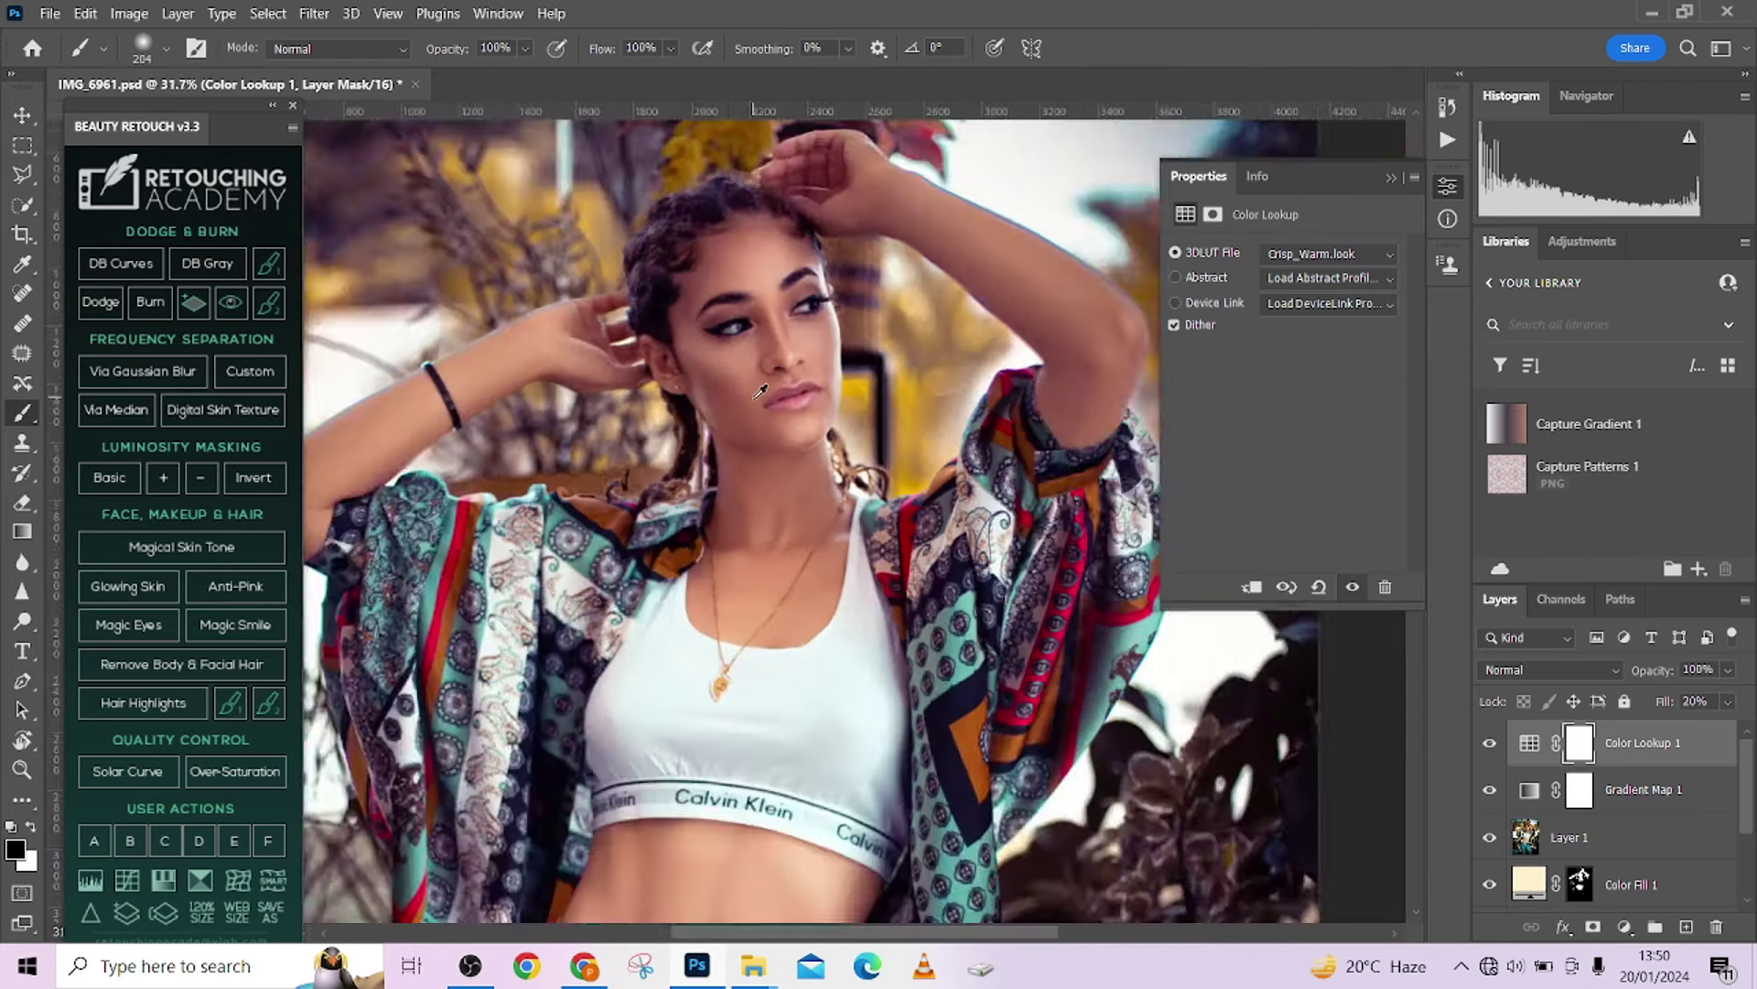
scroll(773, 457, down, 1)
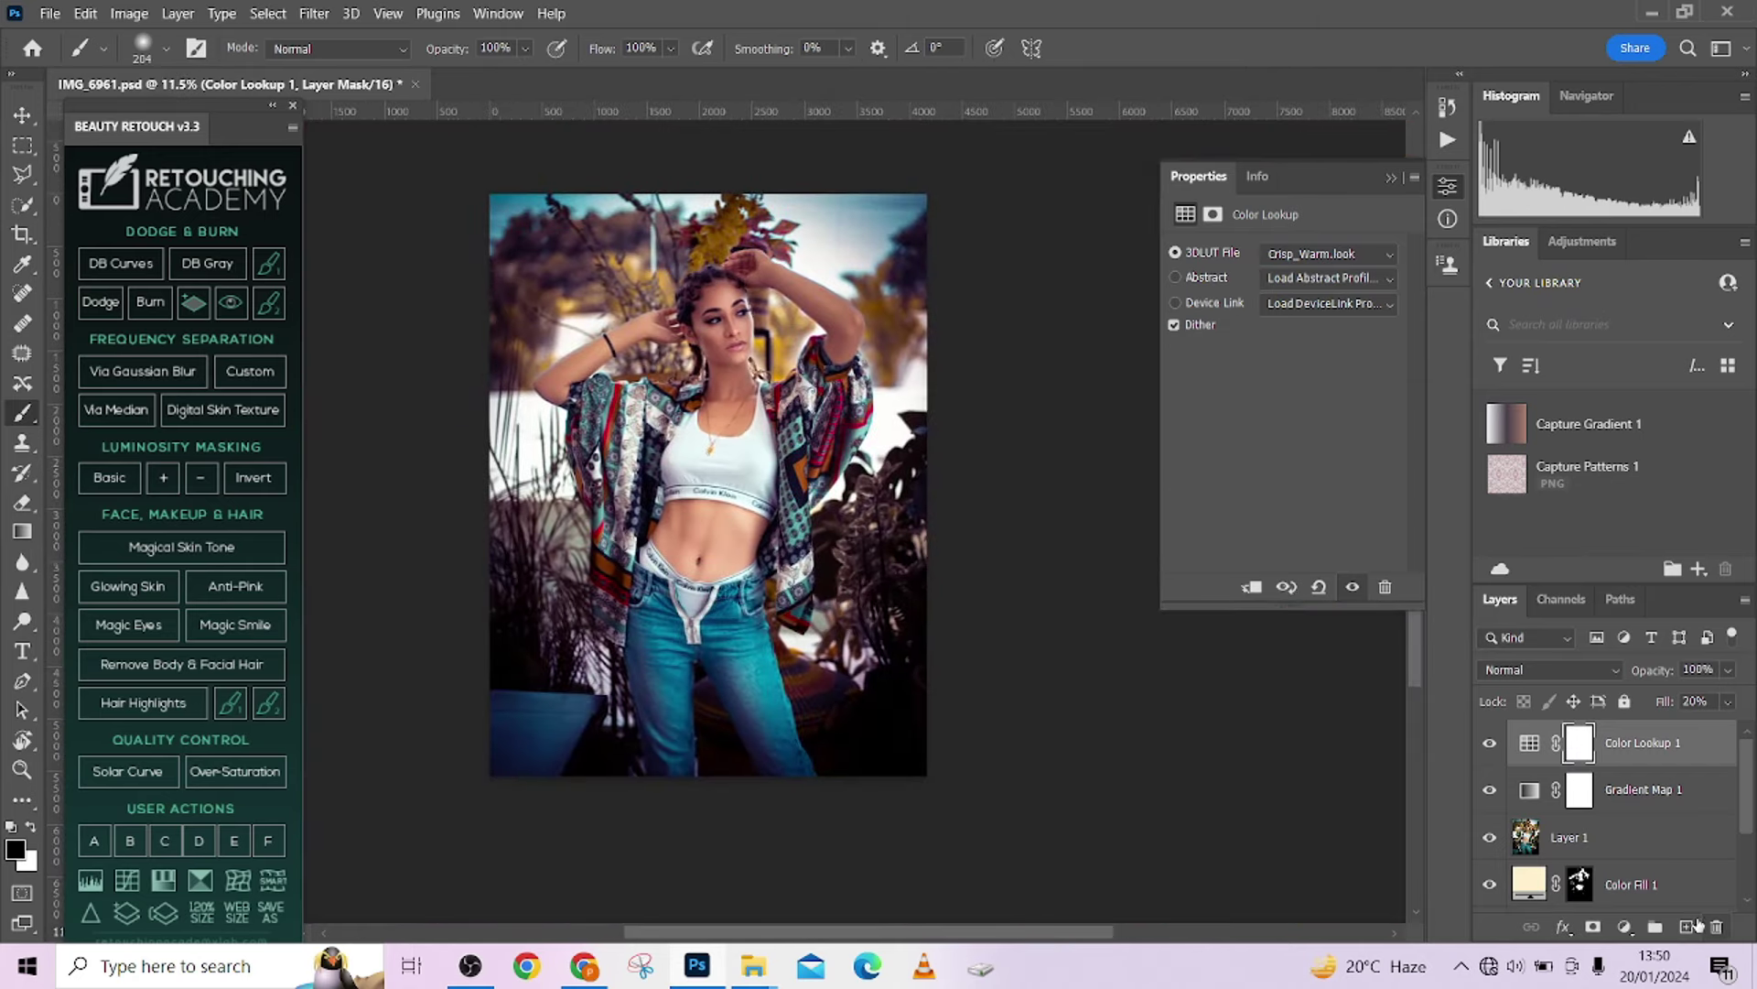
scroll(1584, 869, down, 3)
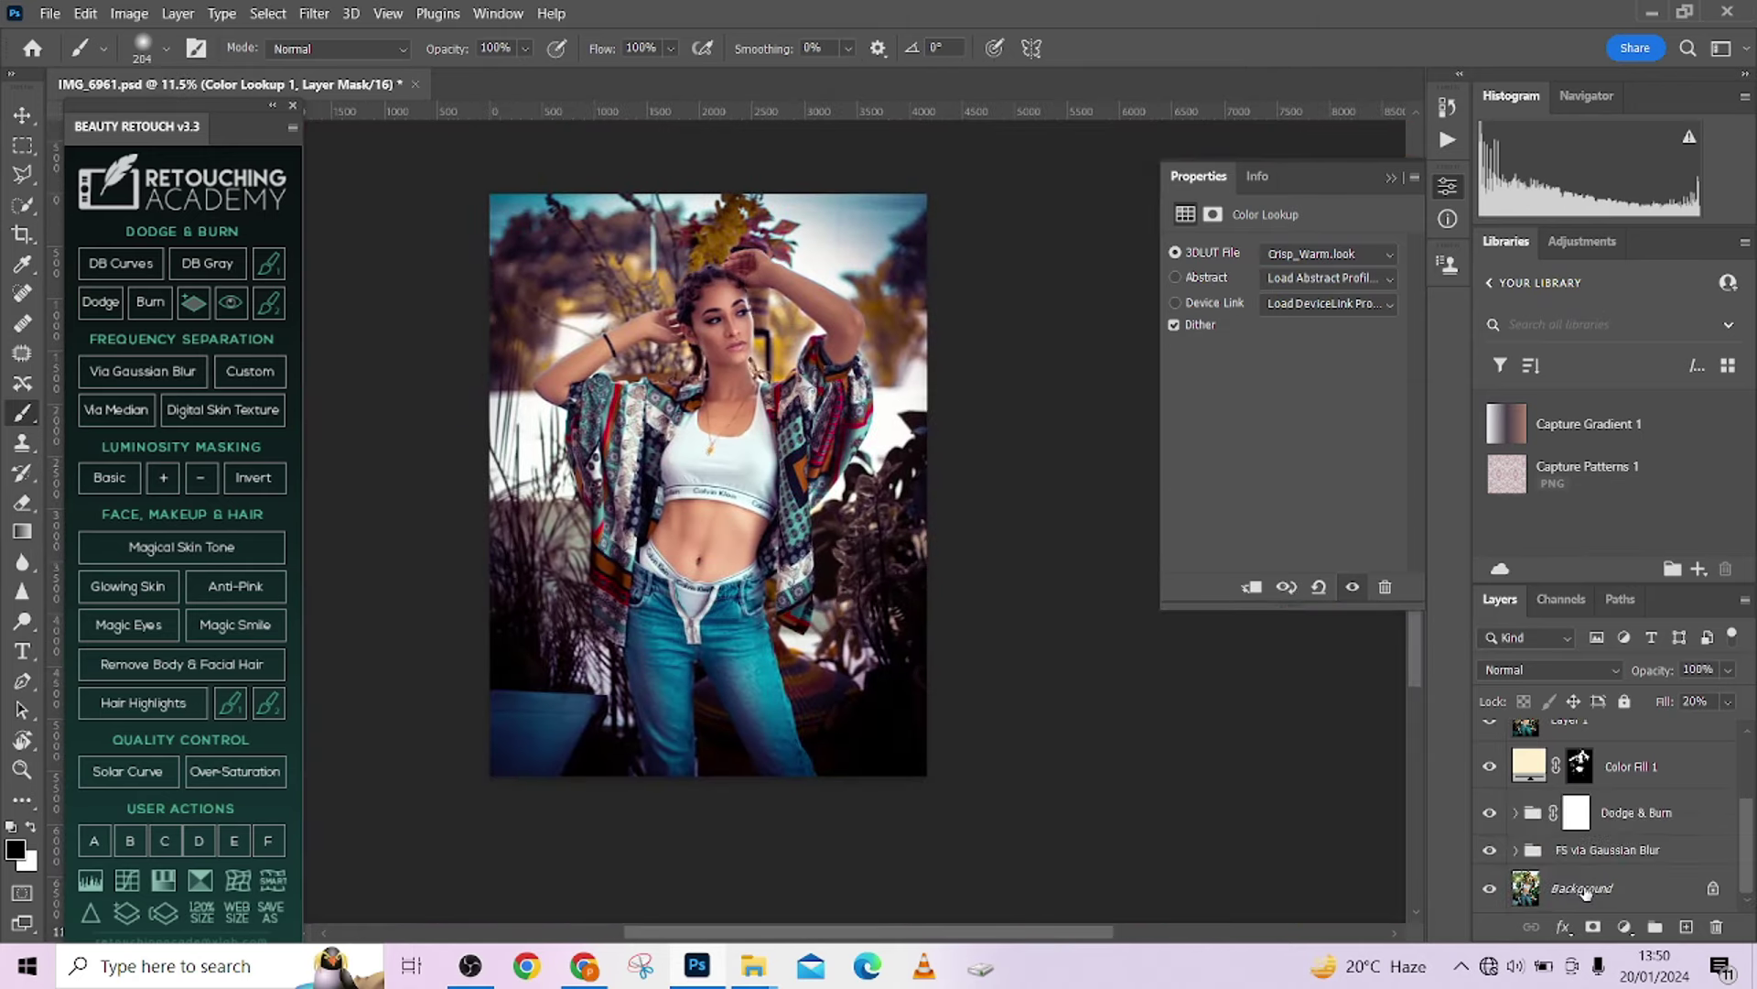
alt+click(1490, 890)
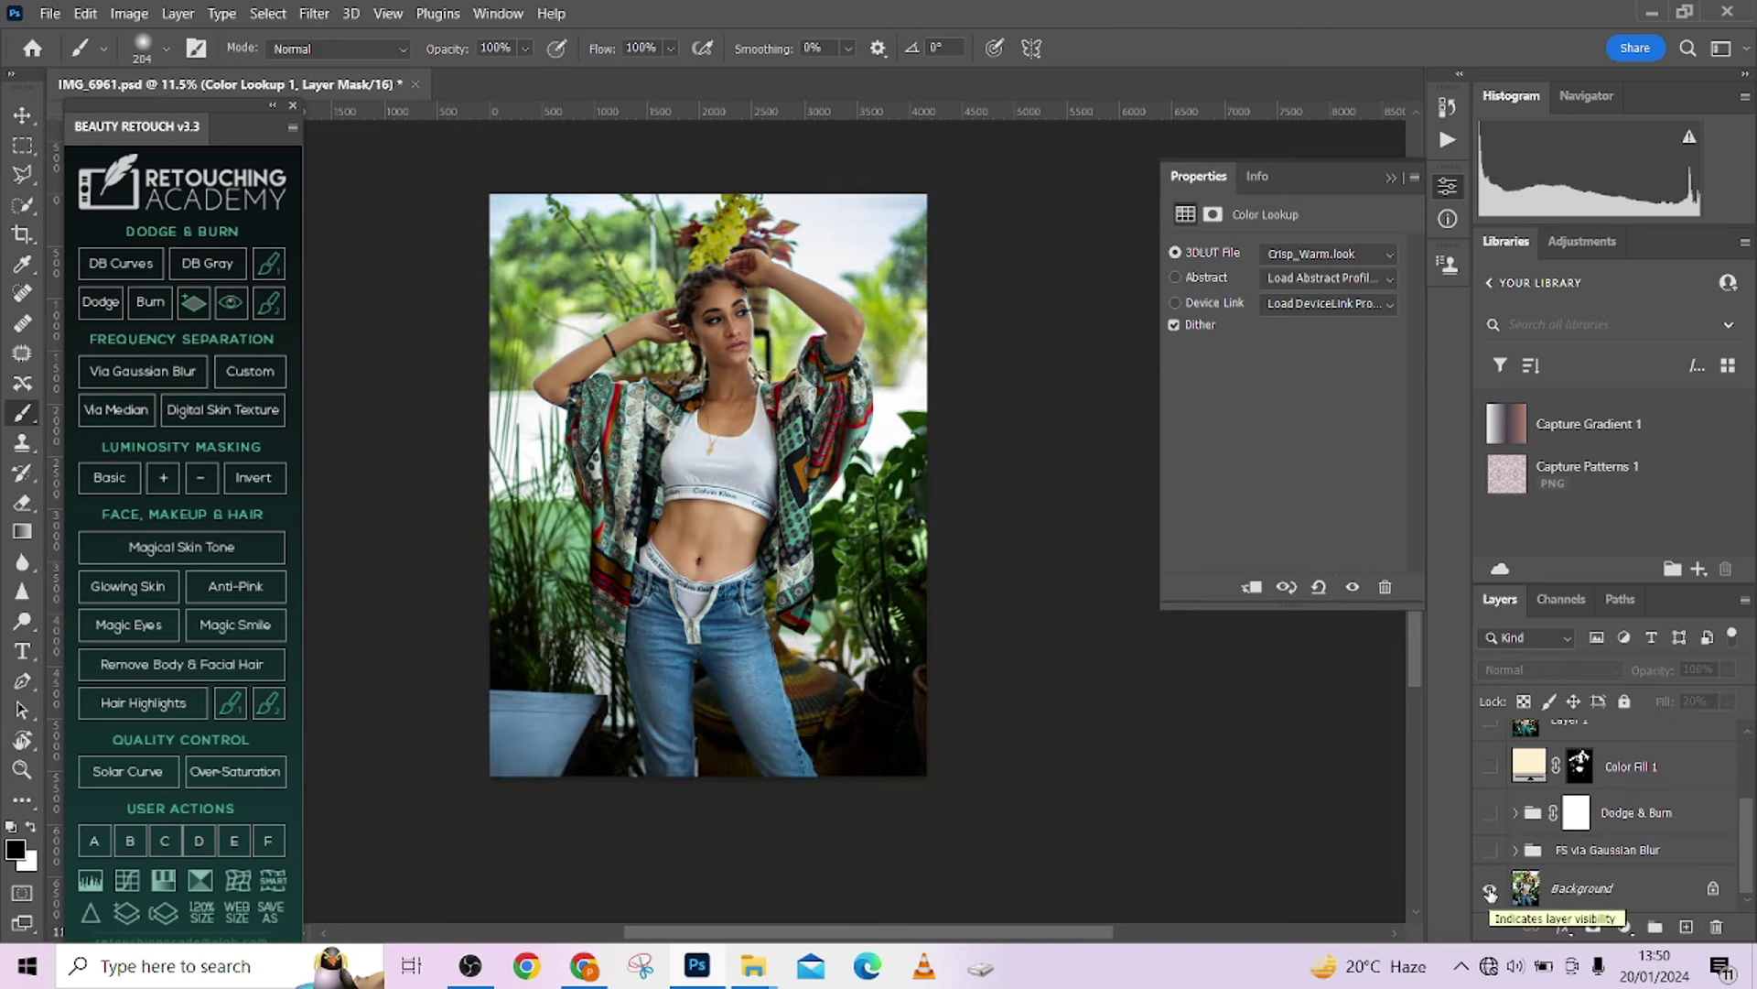
alt+click(1490, 893)
alt+click(1490, 892)
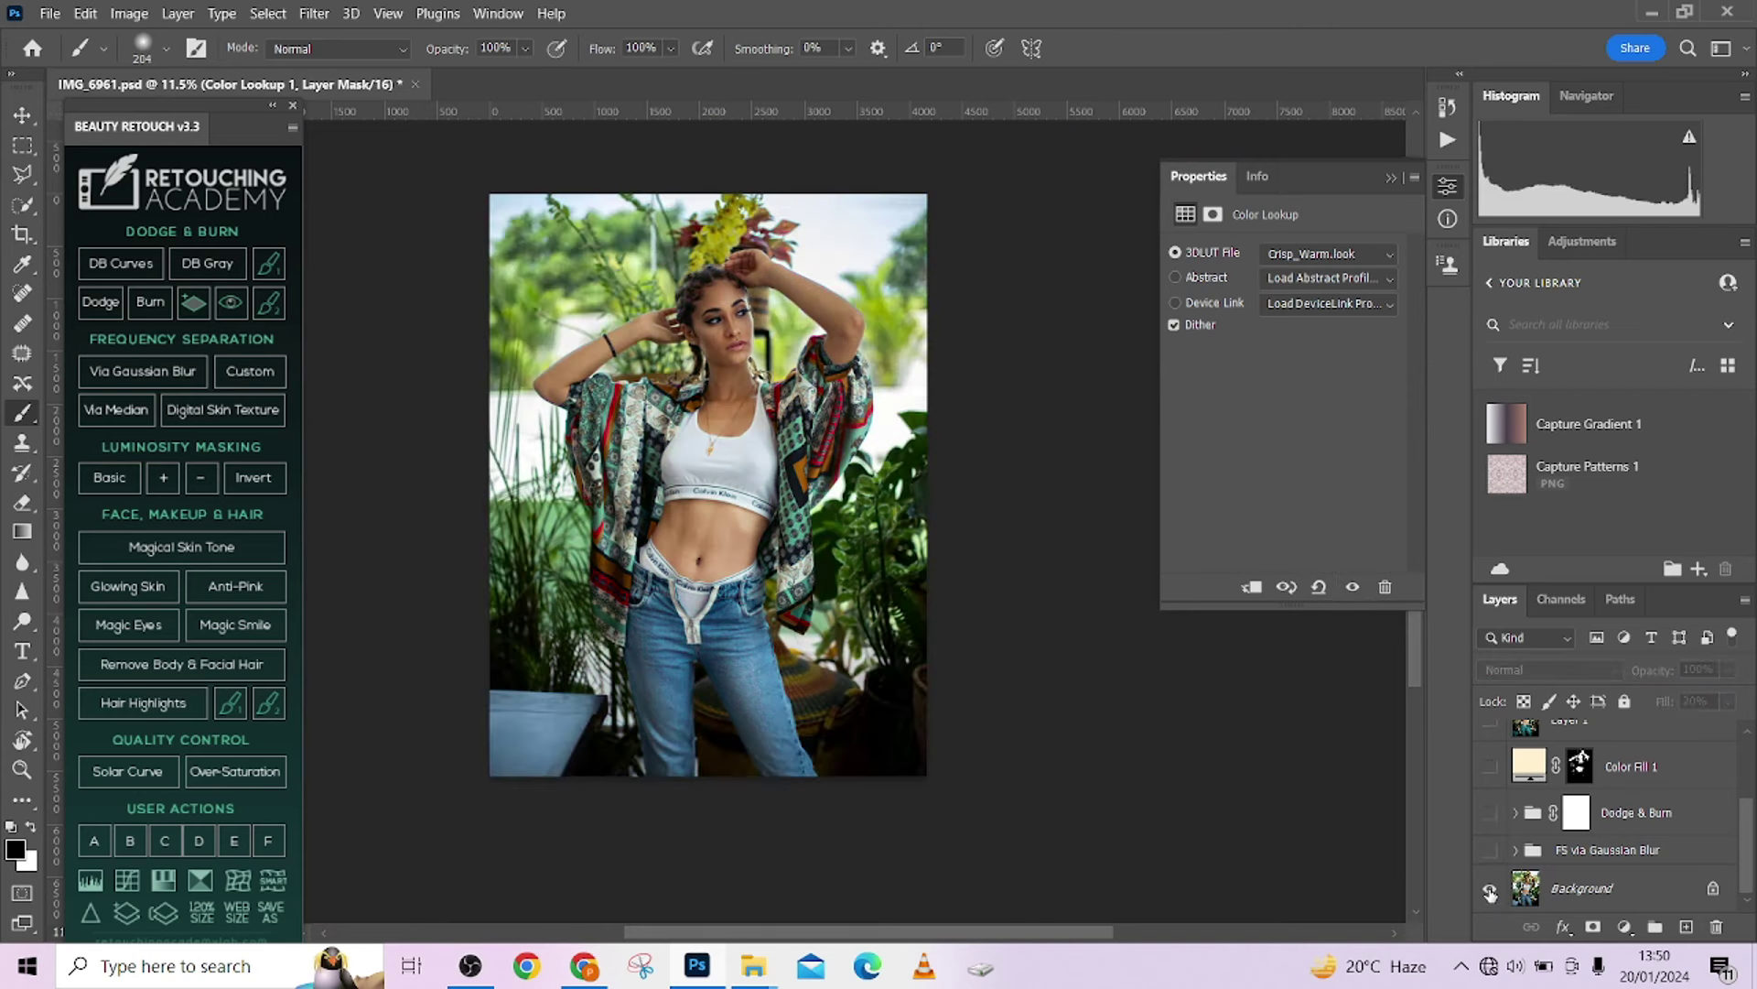
alt+click(1490, 893)
alt+click(1490, 892)
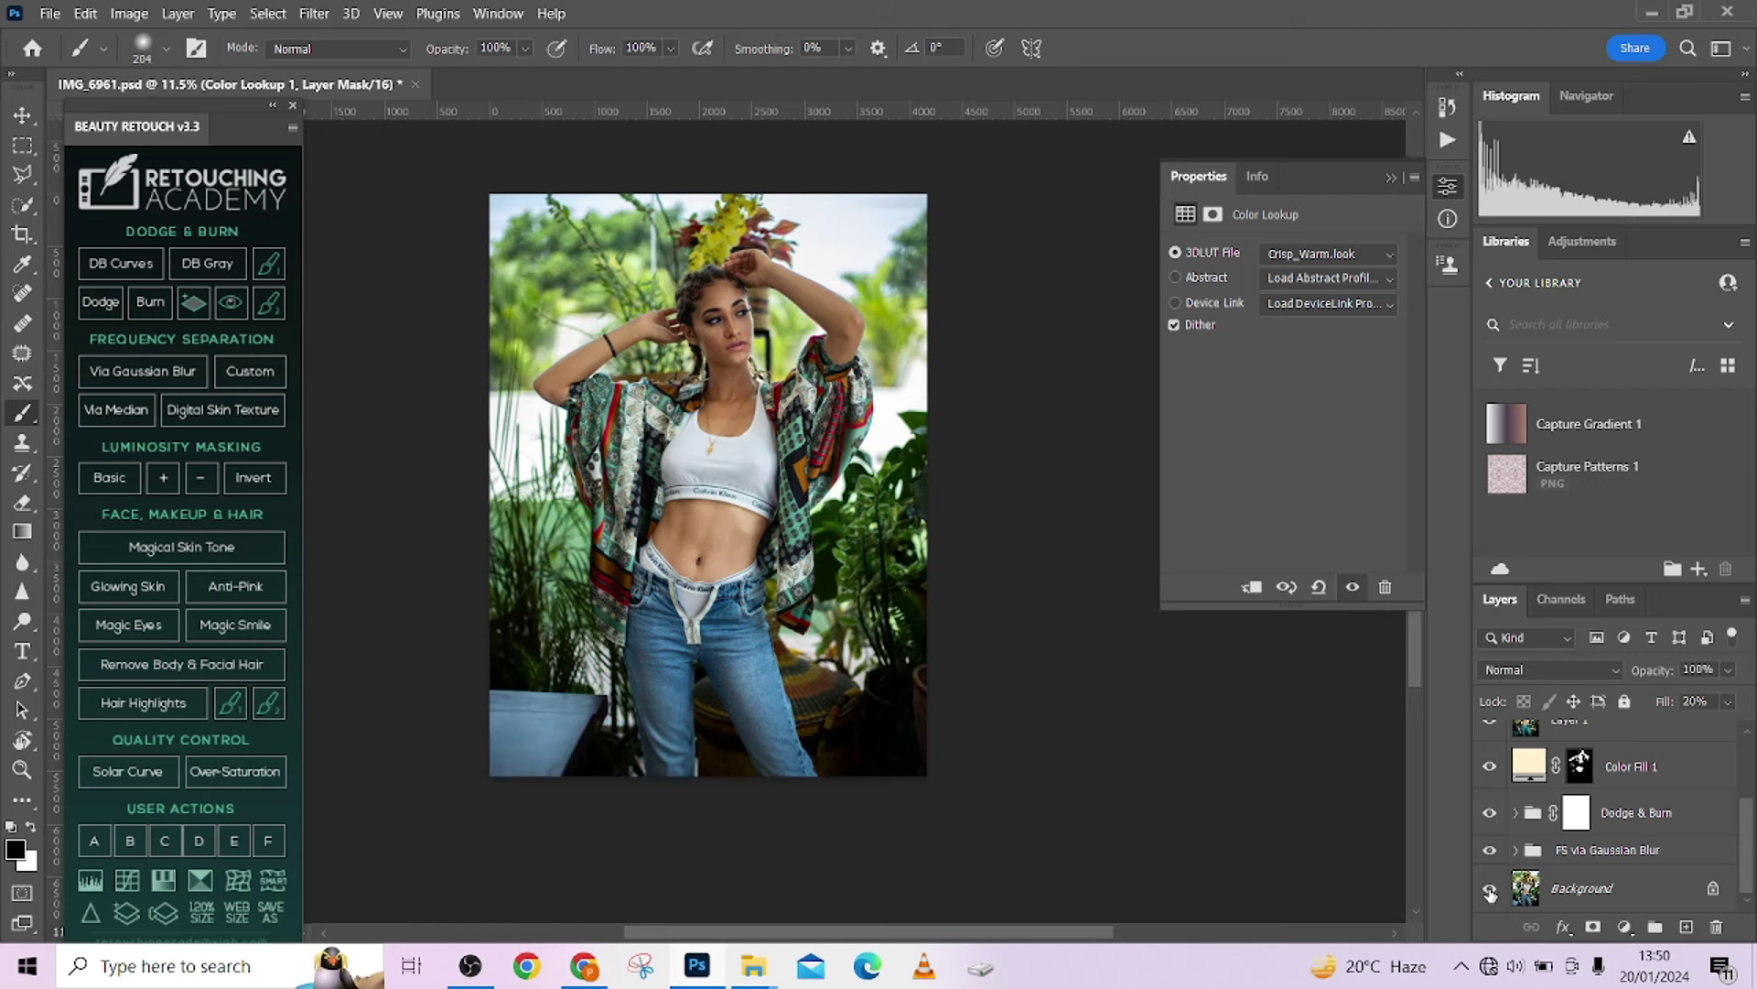
alt+click(1490, 892)
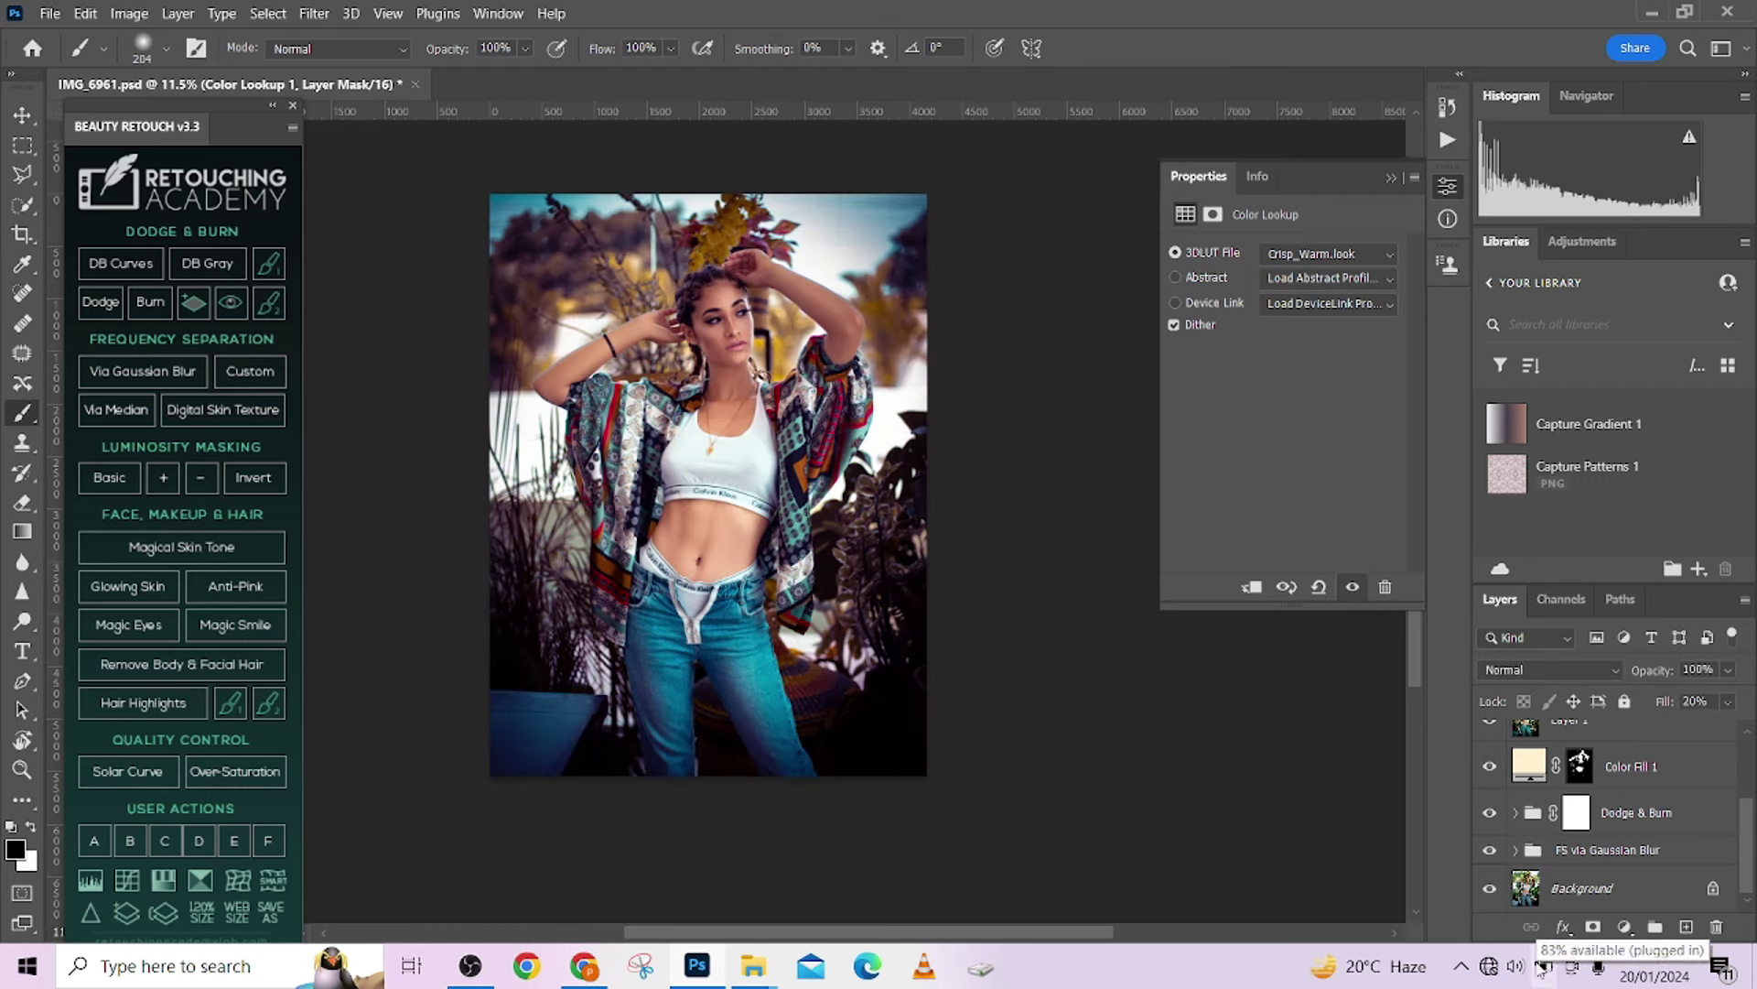